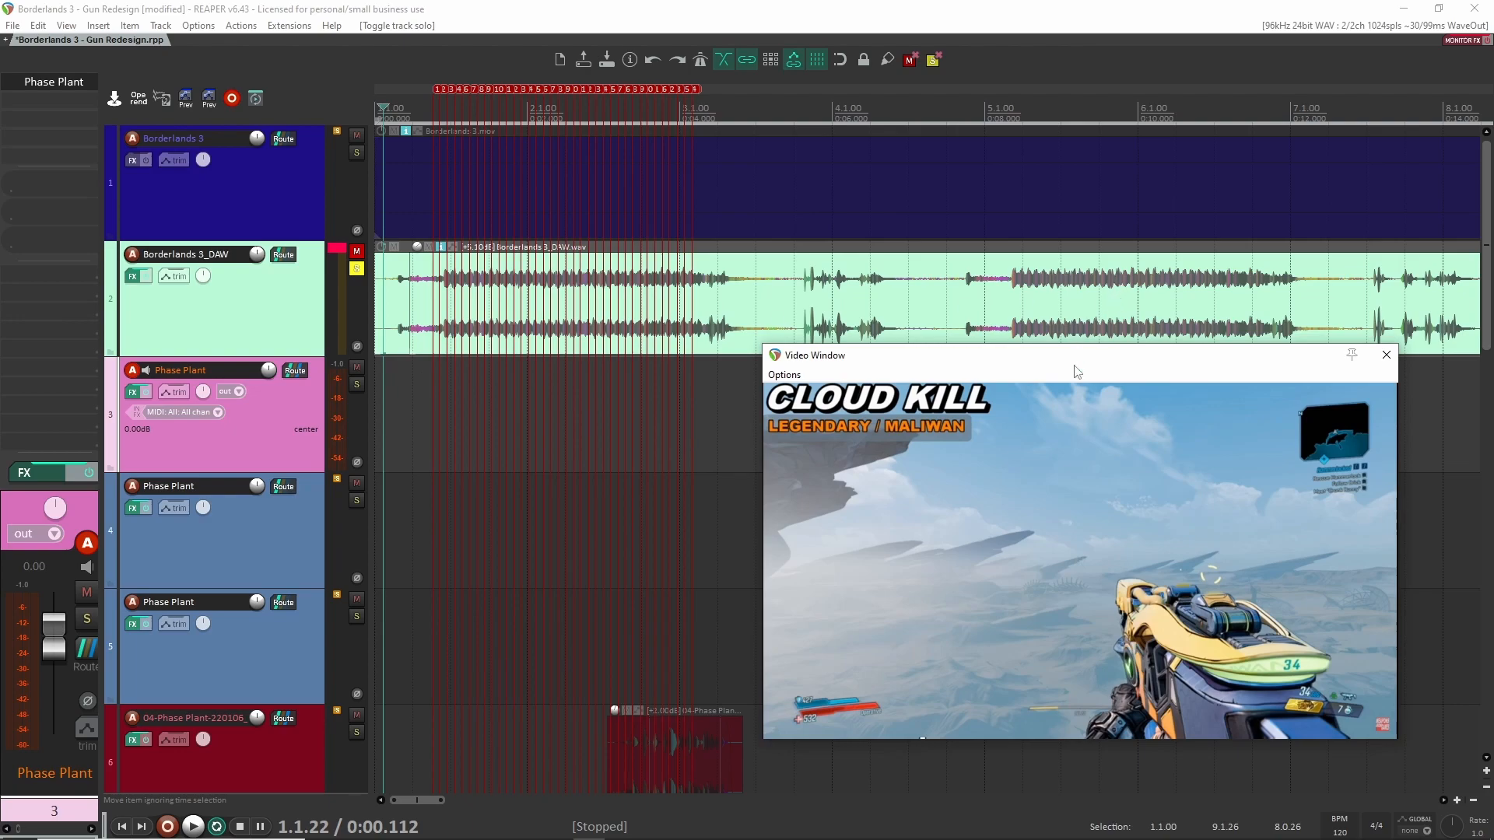
# - Move the Video Window off the waveforms into the empty timeline area and place the edit cursor at 3.4.09
pyautogui.scroll(-5, 619, 248)
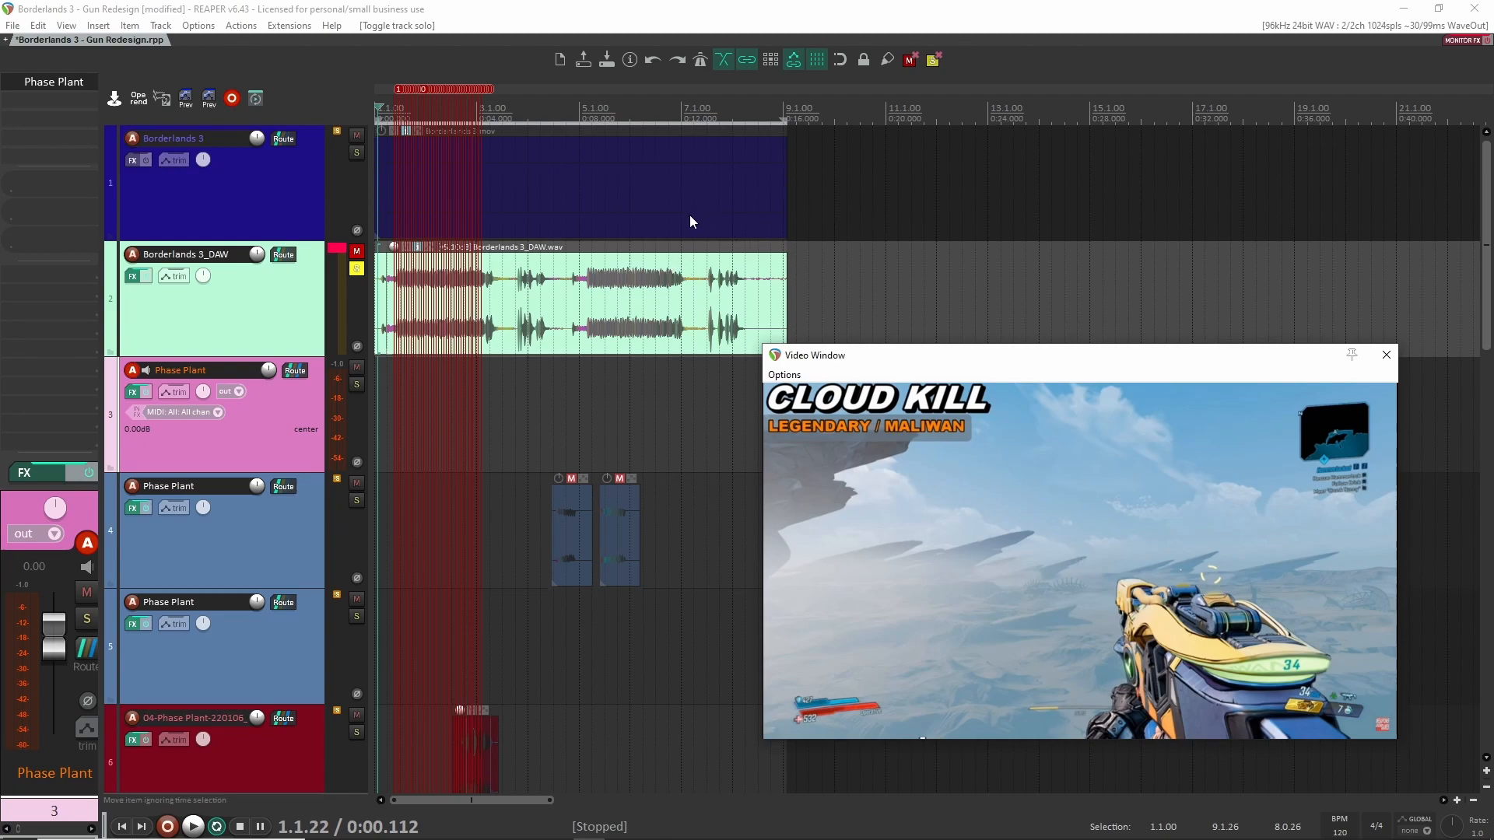
pyautogui.moveTo(1006, 369); pyautogui.dragTo(1089, 179)
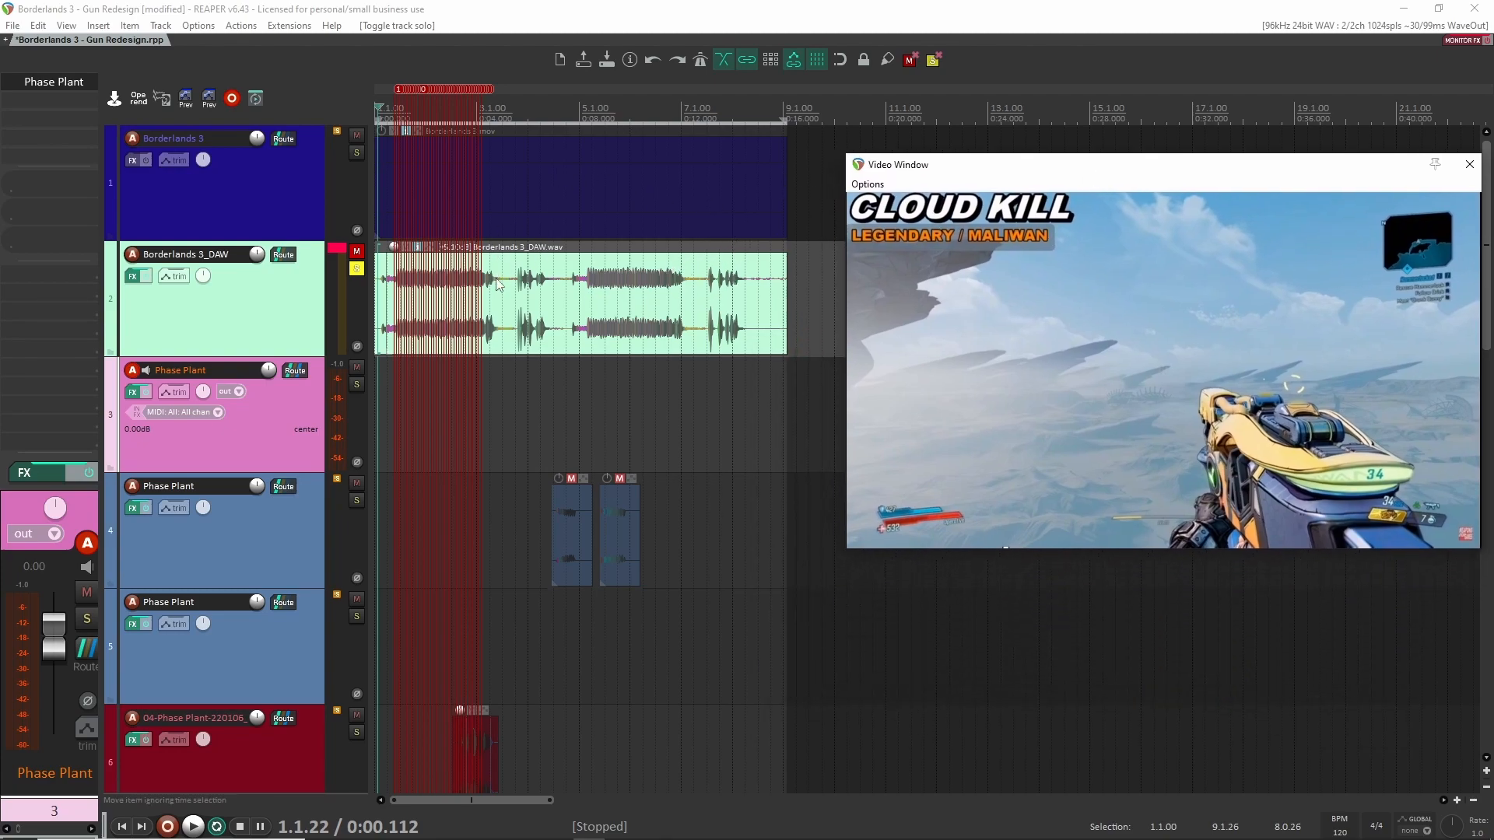
pyautogui.click(516, 400)
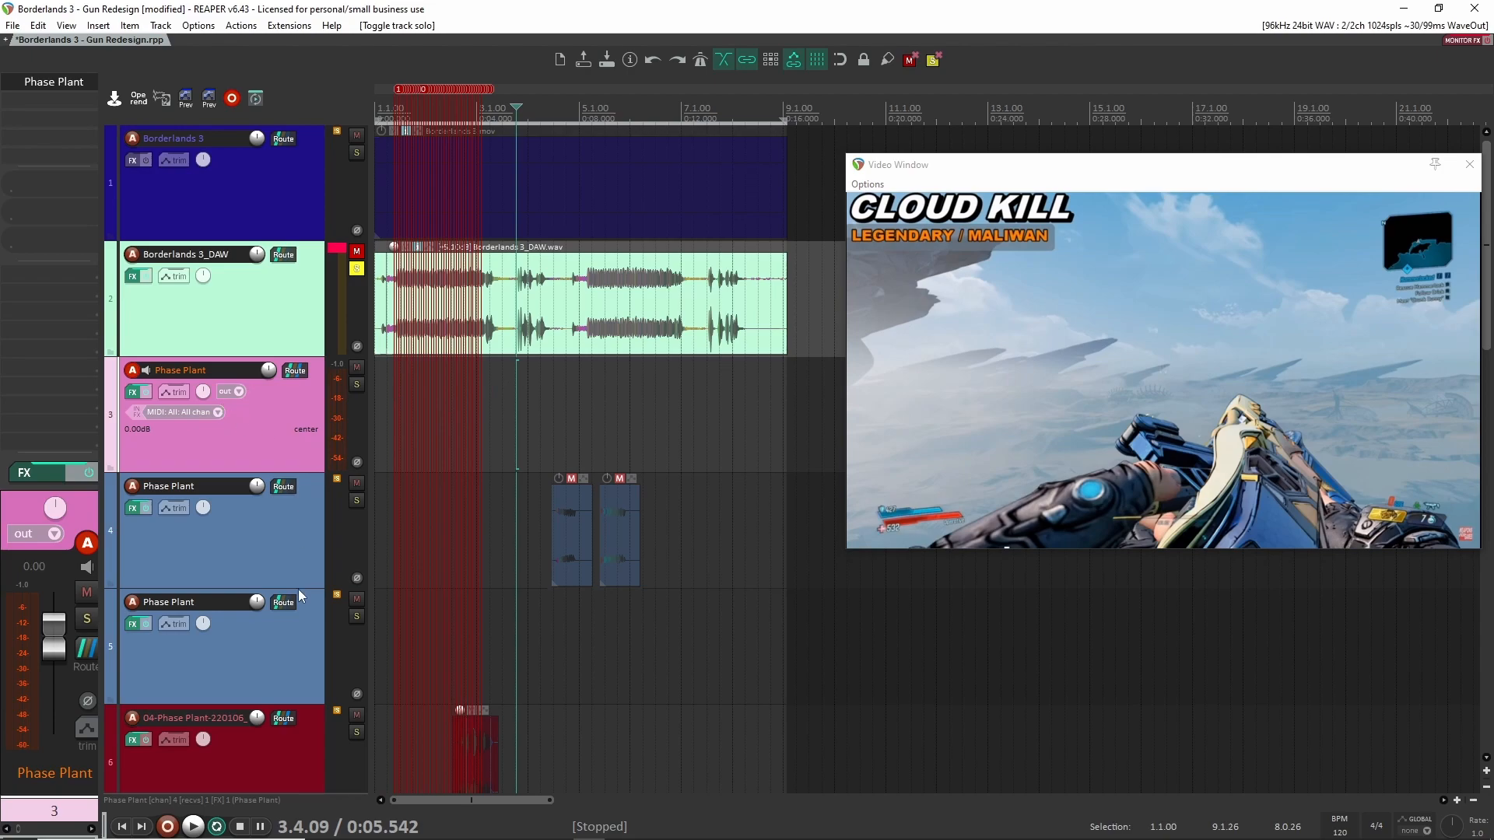
# - Examine the clips on the Phase Plant, SHOT - stem, shots v1 and SHOT tracks down the project
pyautogui.scroll(-1, 315, 475)
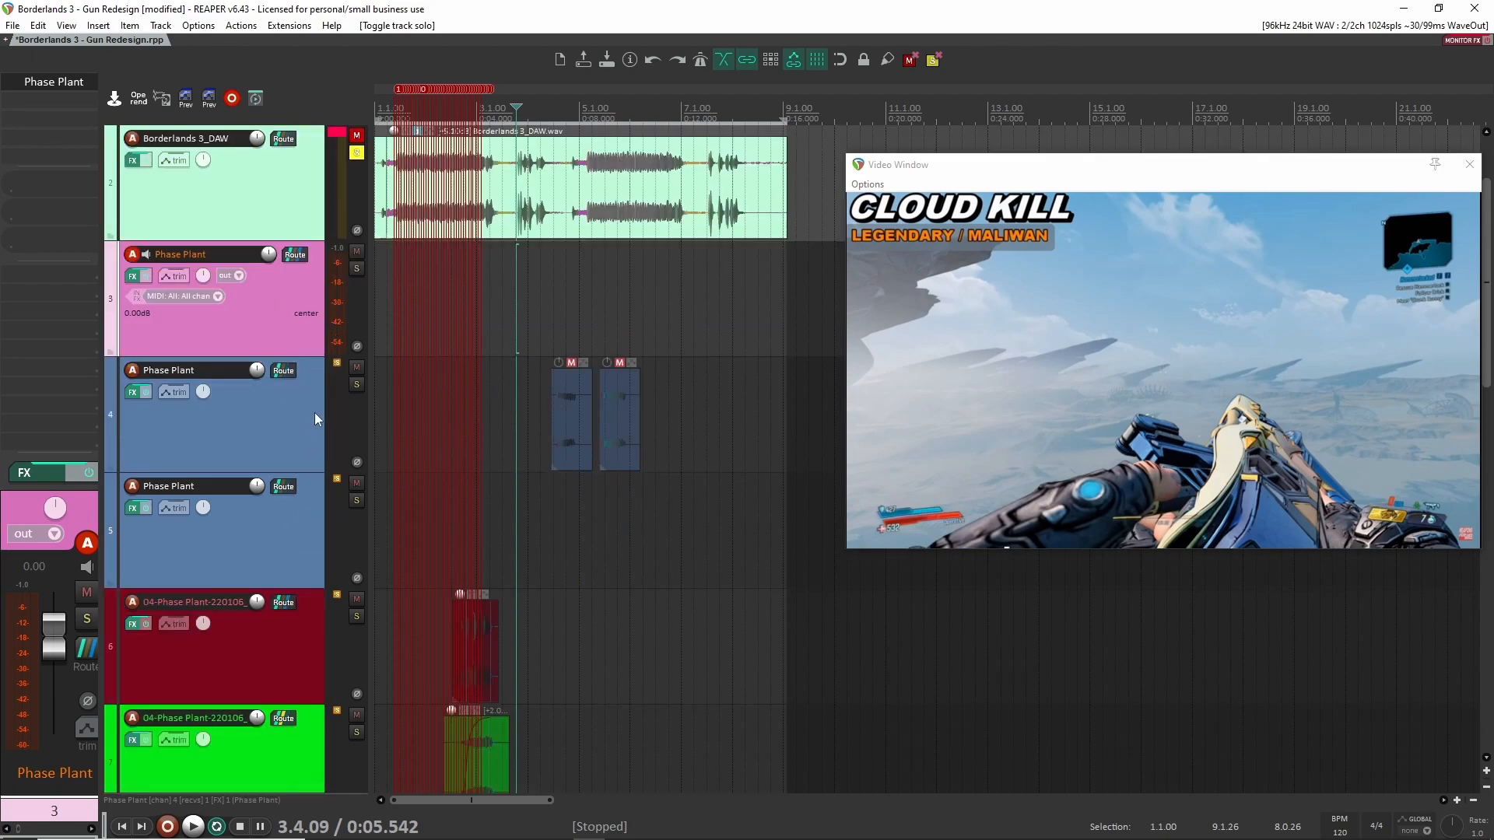
pyautogui.scroll(-2, 315, 413)
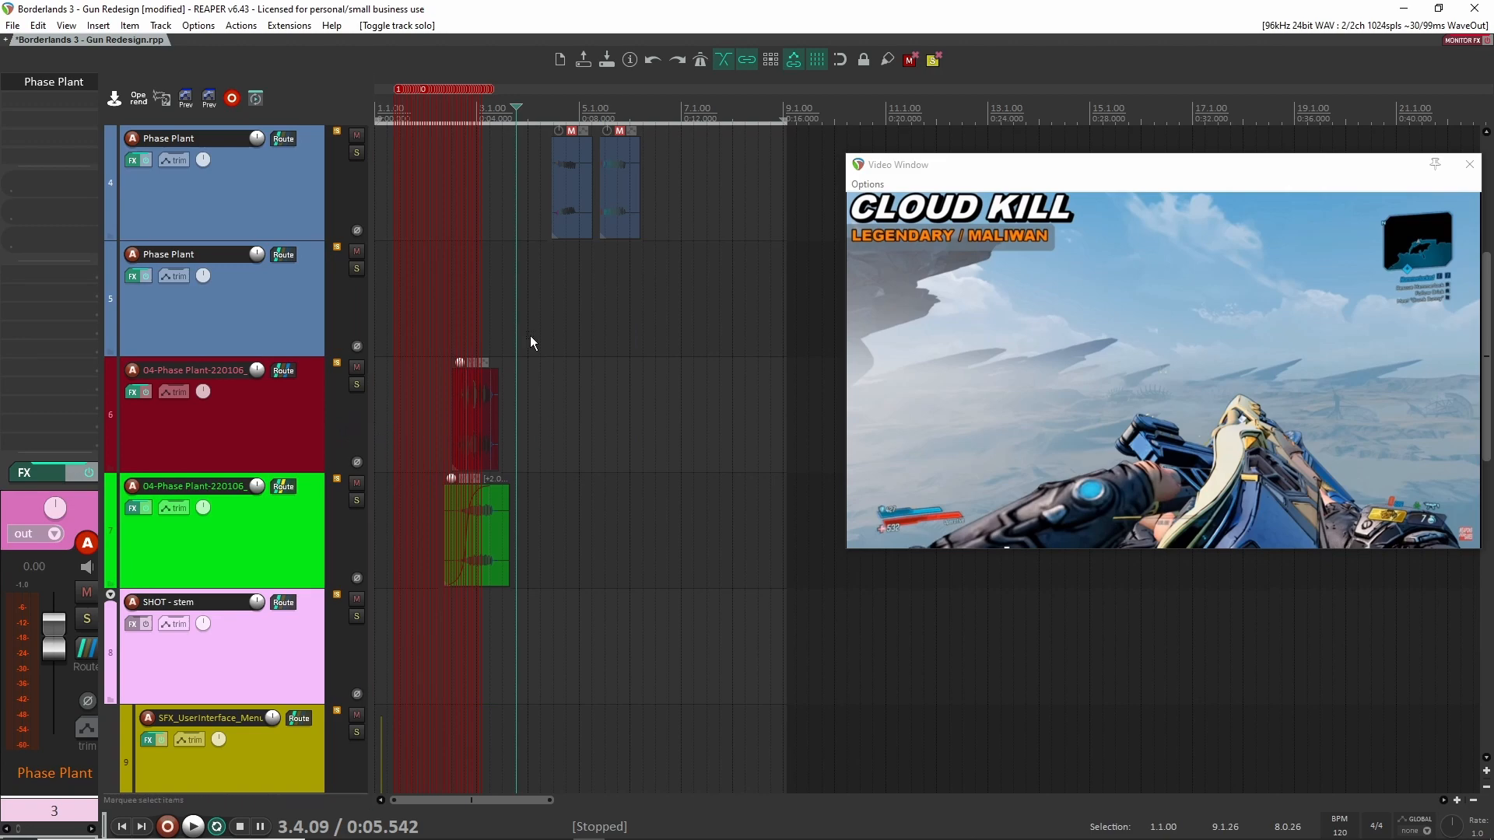
pyautogui.scroll(2, 403, 347)
pyautogui.scroll(-3, 407, 344)
pyautogui.scroll(-2, 446, 369)
pyautogui.scroll(2, 432, 384)
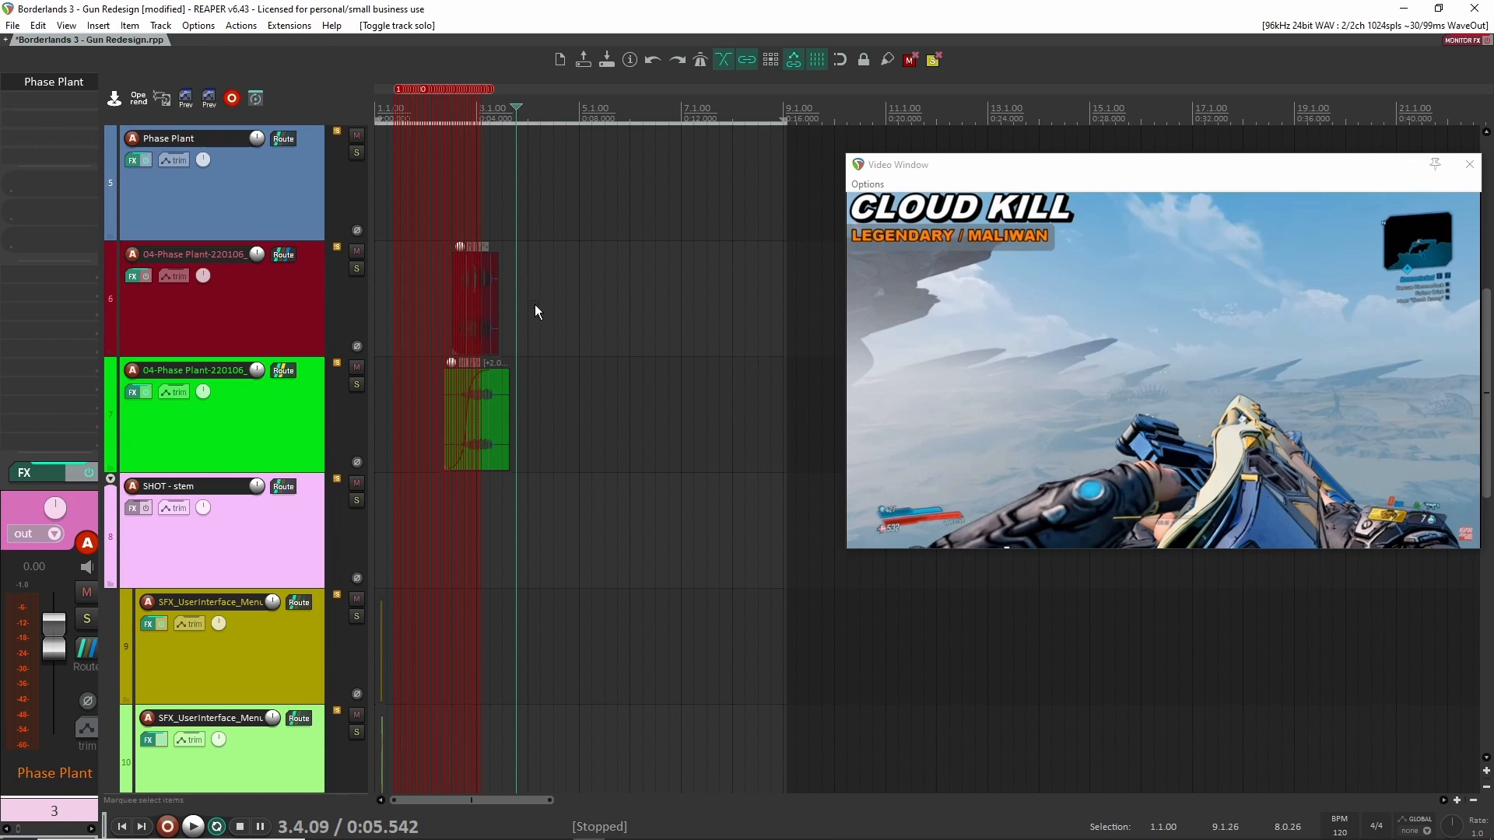
pyautogui.scroll(-6, 506, 355)
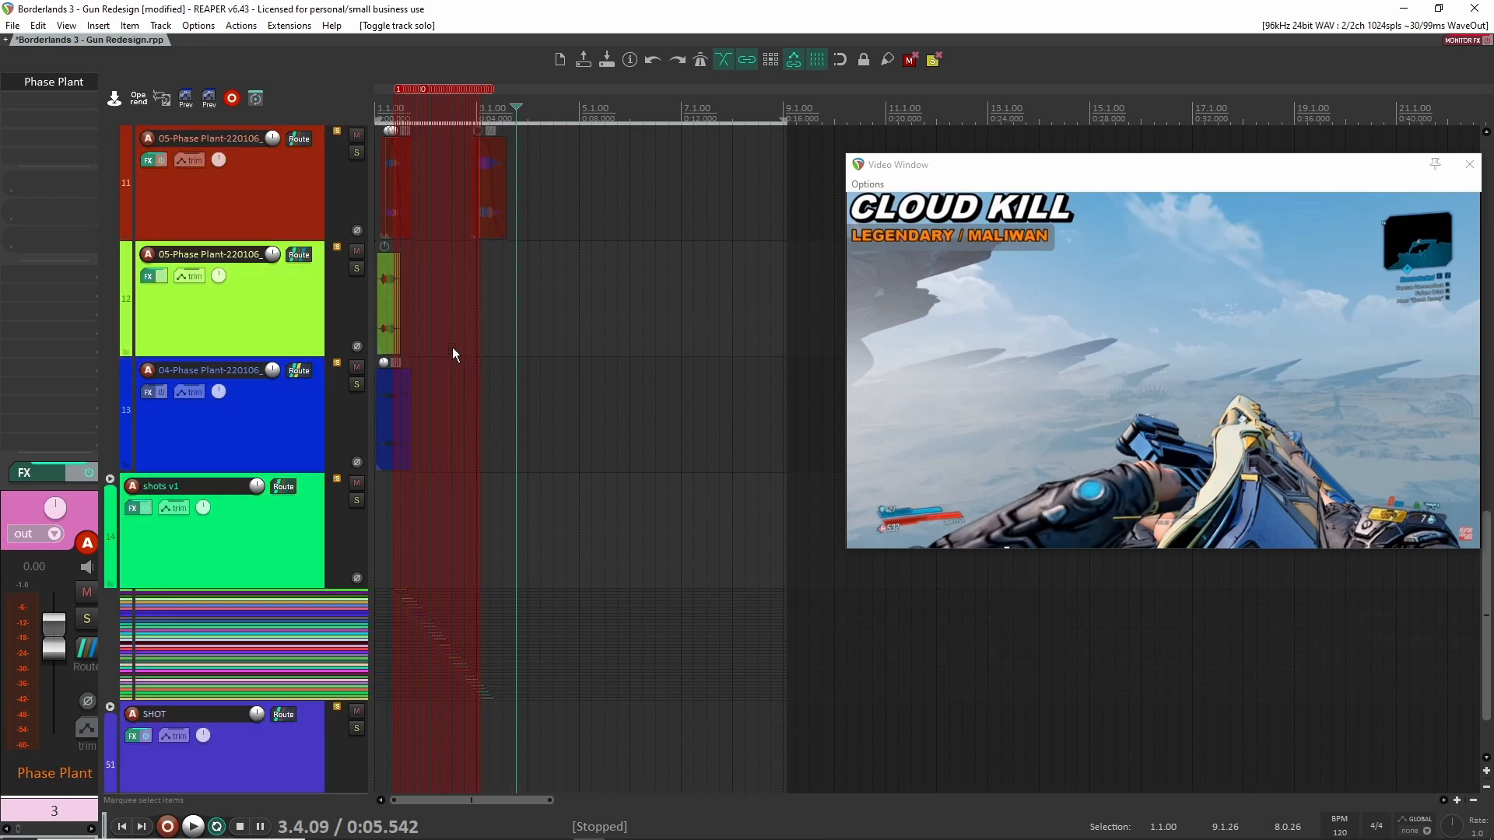
pyautogui.scroll(2, 454, 349)
pyautogui.moveTo(428, 446); pyautogui.dragTo(372, 648)
pyautogui.scroll(1, 400, 577)
pyautogui.scroll(-4, 439, 596)
pyautogui.scroll(7, 442, 482)
pyautogui.moveTo(426, 425); pyautogui.dragTo(622, 443)
pyautogui.scroll(3, 505, 477)
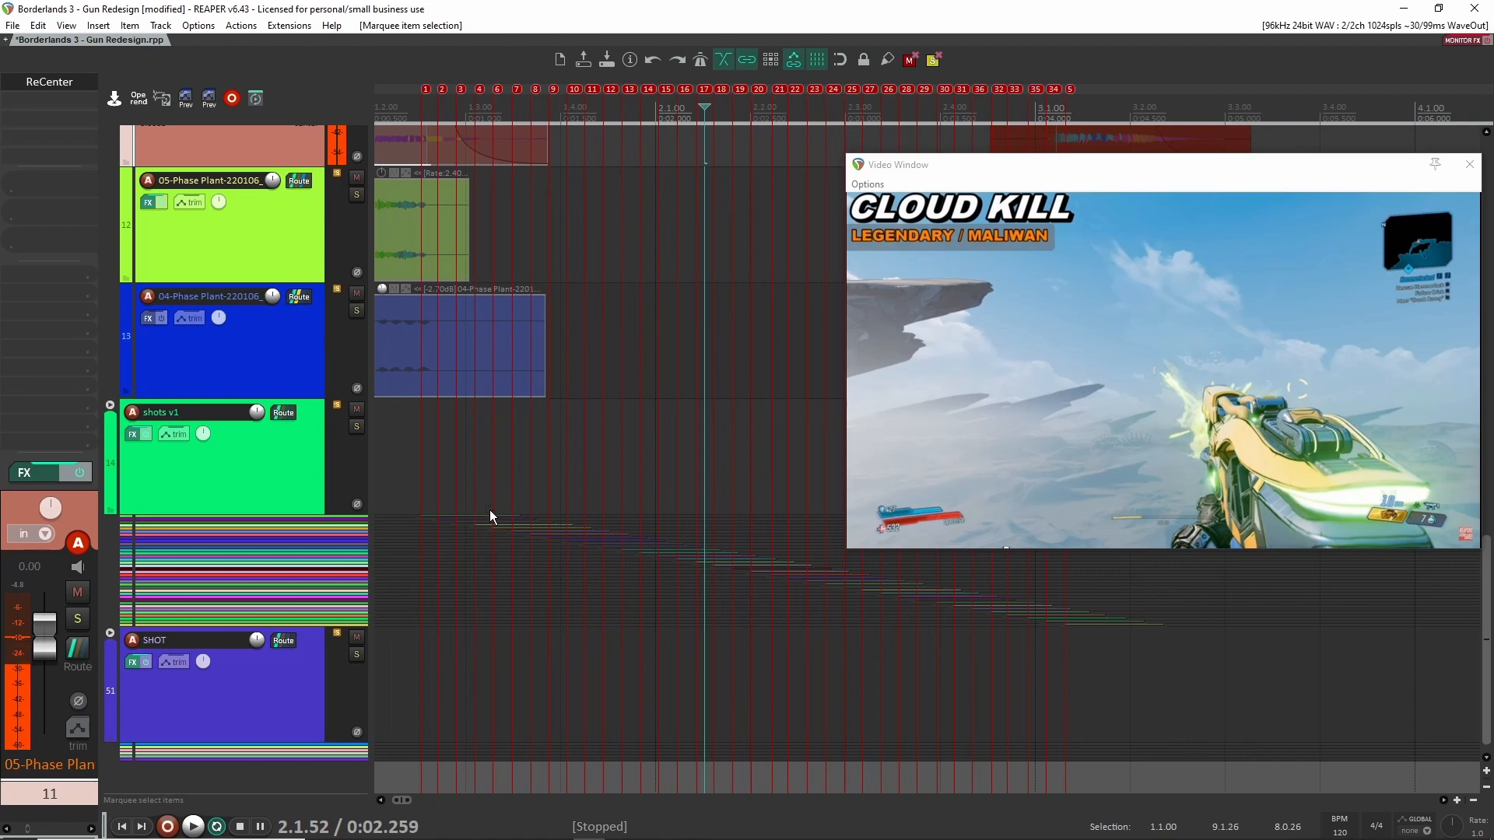
pyautogui.scroll(-4, 679, 550)
pyautogui.scroll(8, 663, 554)
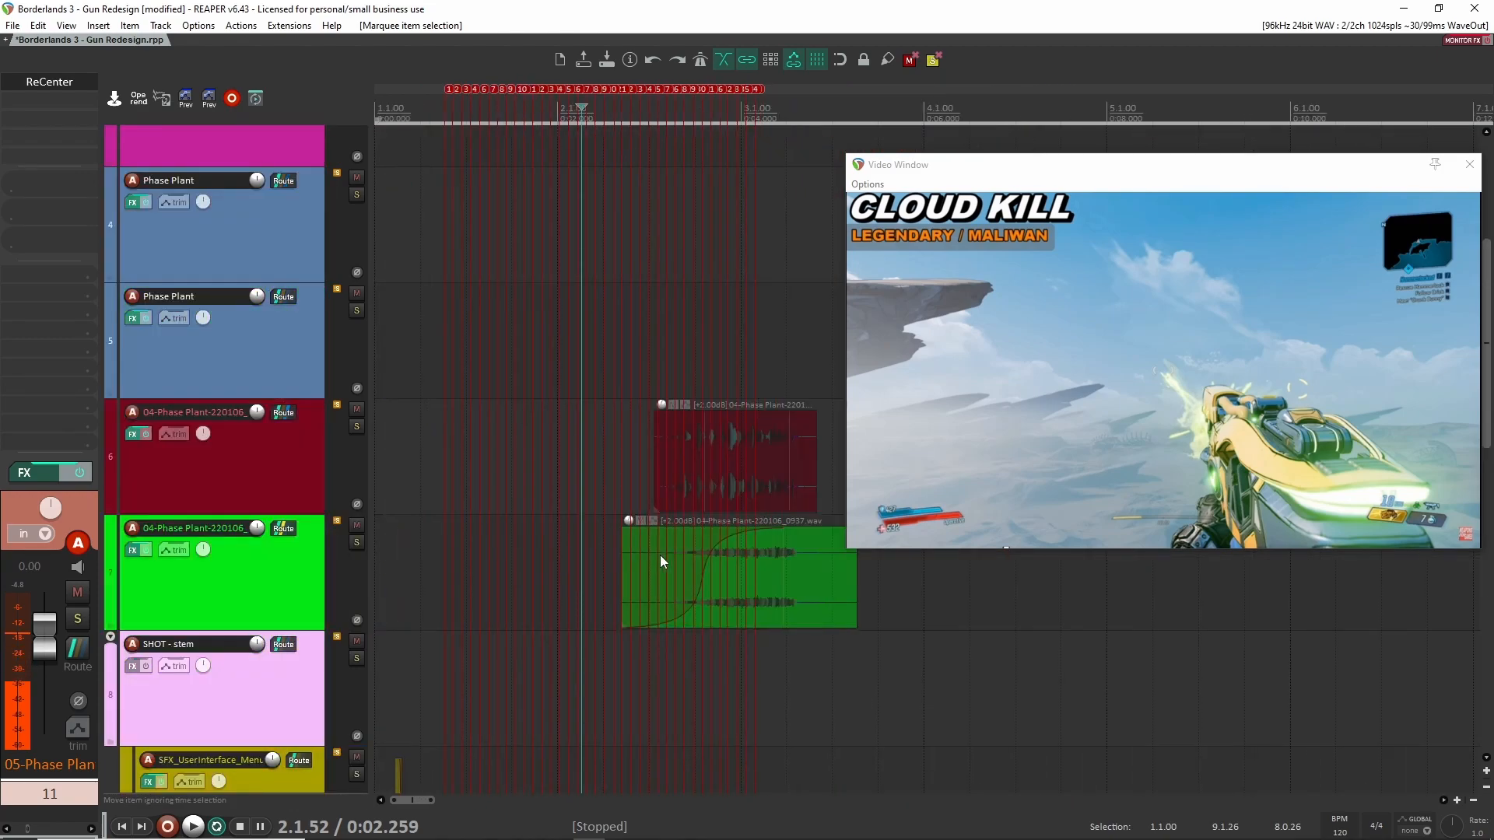
# - Move the two clips on Phase Plant track 4 along the timeline, past the end of the video item
pyautogui.scroll(-4, 638, 555)
pyautogui.scroll(-3, 568, 537)
pyautogui.moveTo(603, 519); pyautogui.dragTo(931, 538)
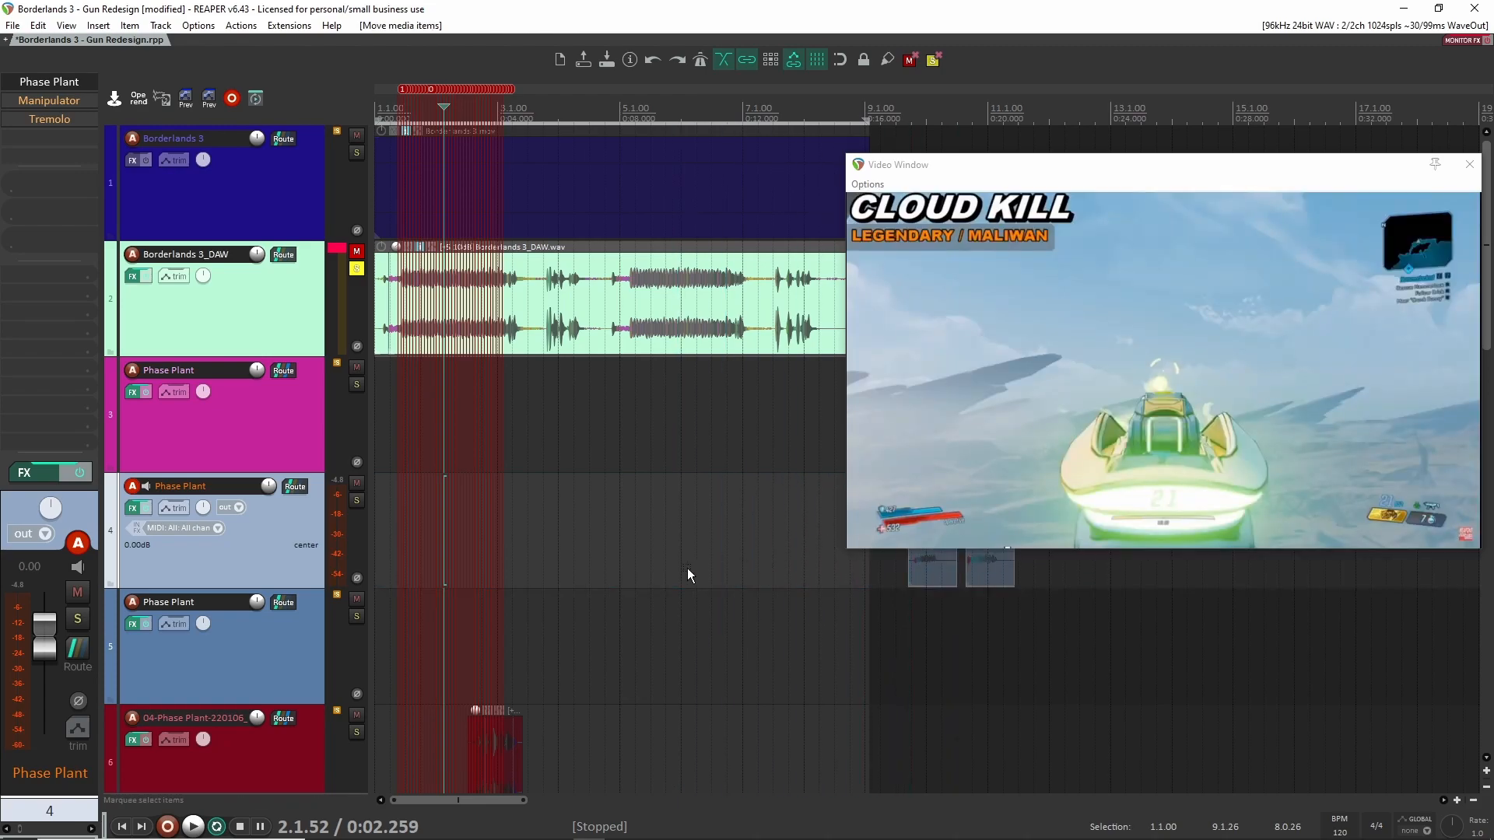
# - Play the soloed Borderlands 3_DAW track from near the project start to hear the original gun audio
pyautogui.click(356, 269)
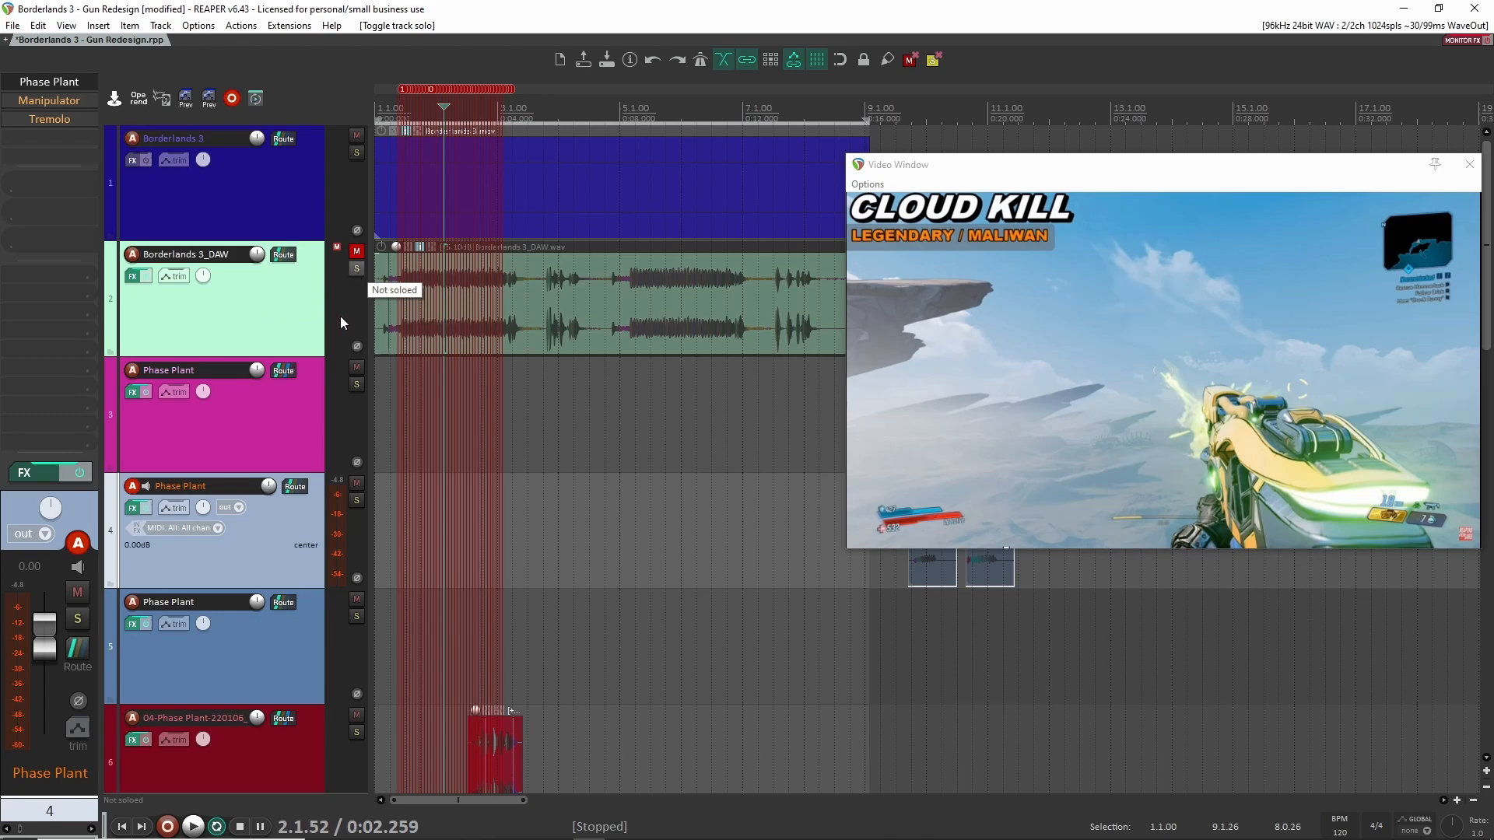
pyautogui.click(355, 269)
pyautogui.click(391, 288)
pyautogui.press('space')
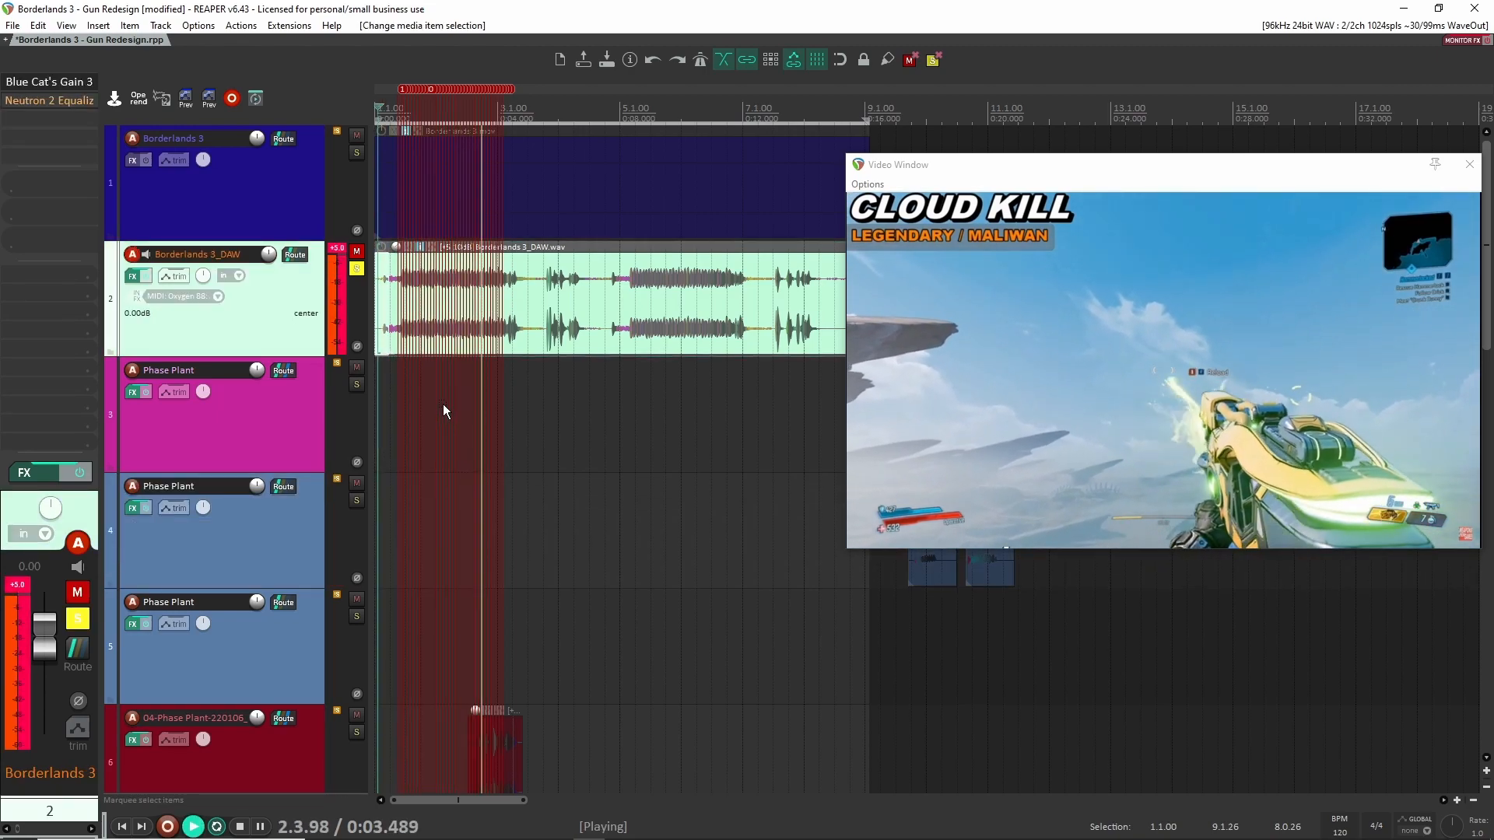
pyautogui.press('space')
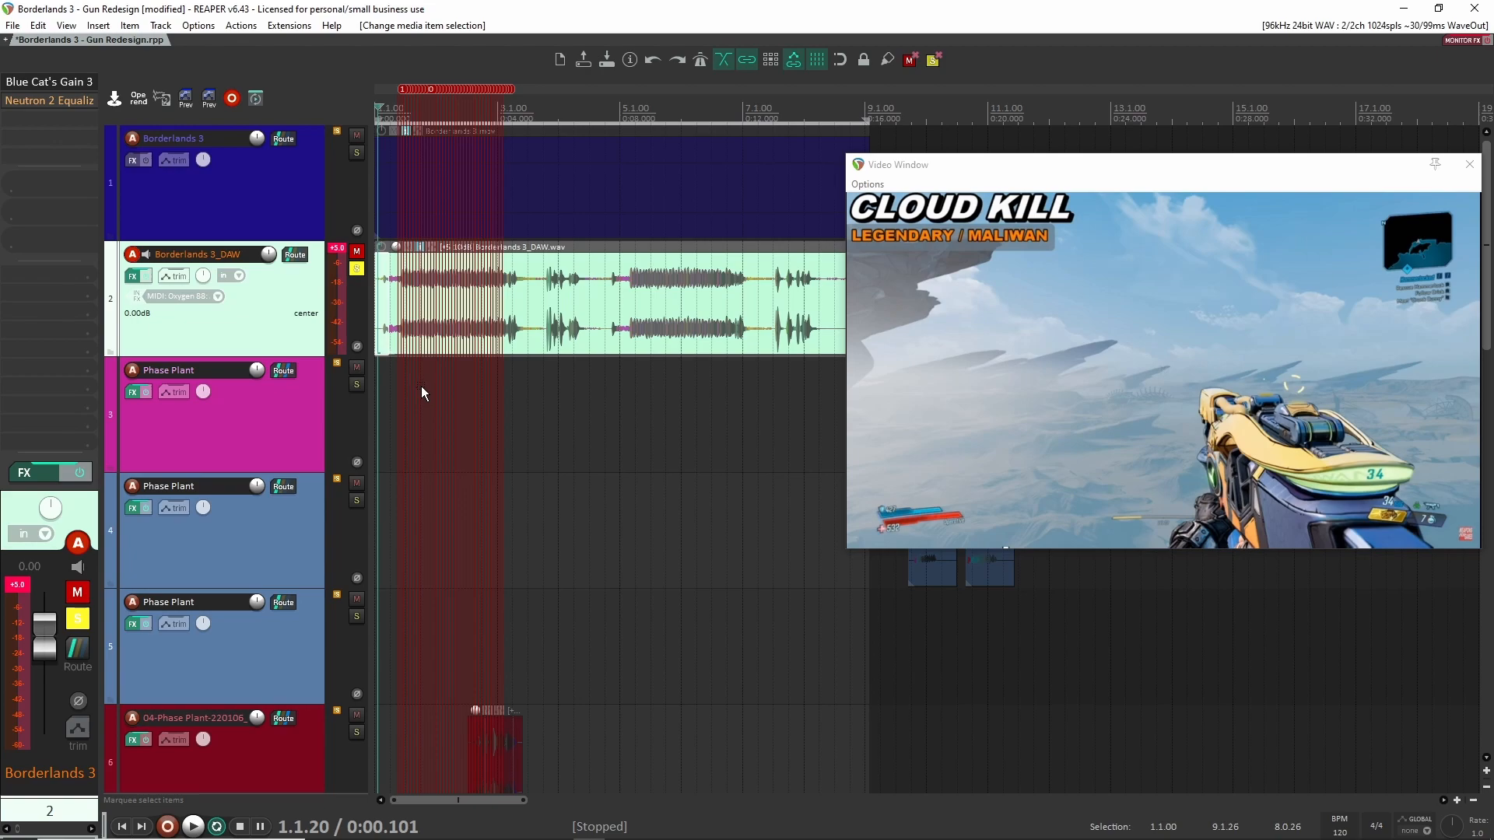
# - Unsolo the Borderlands 3_DAW track so the redesign tracks can be heard
pyautogui.click(446, 381)
pyautogui.scroll(3, 463, 377)
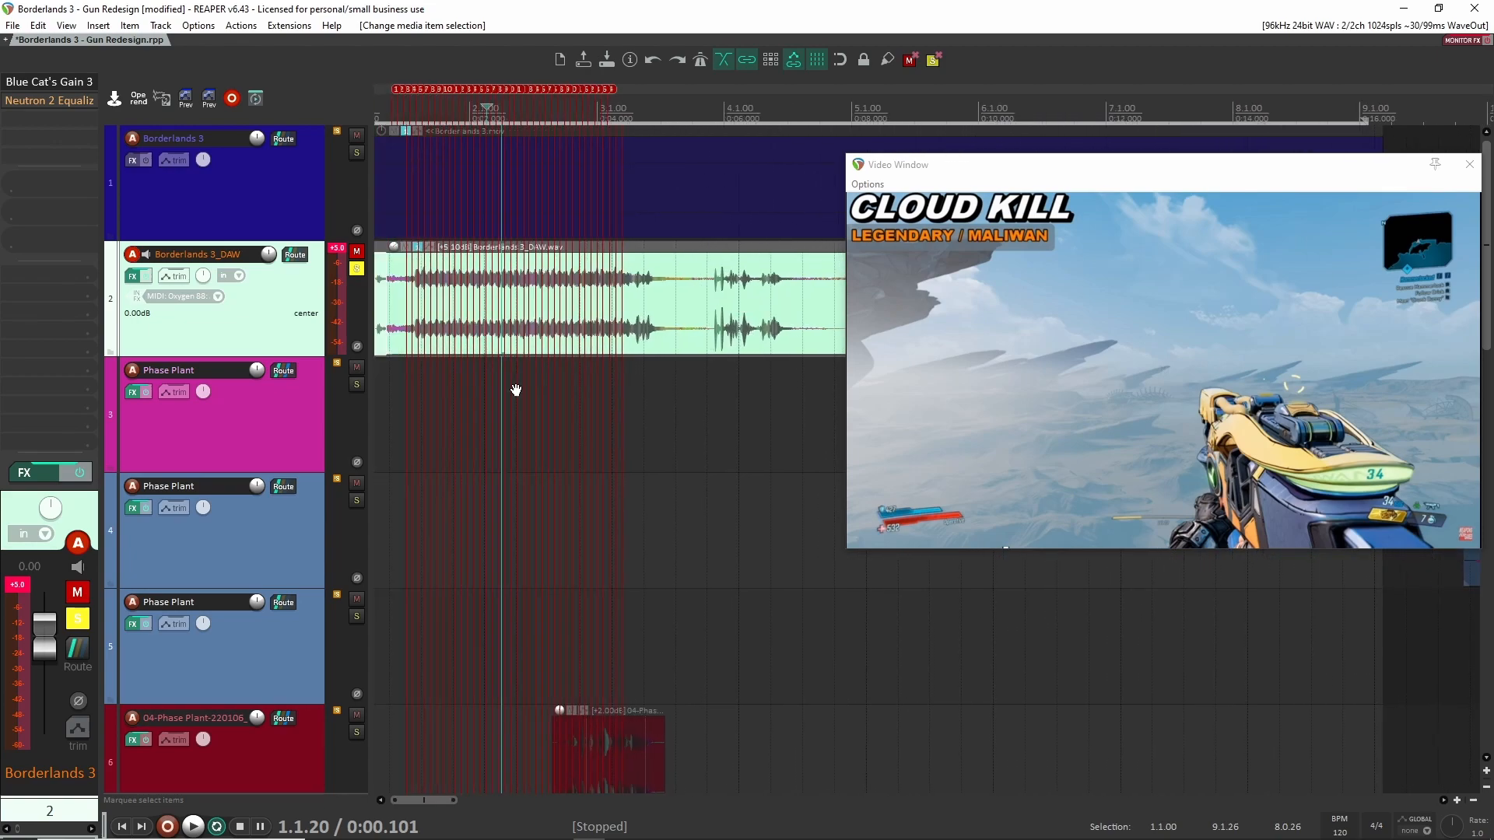
pyautogui.click(357, 269)
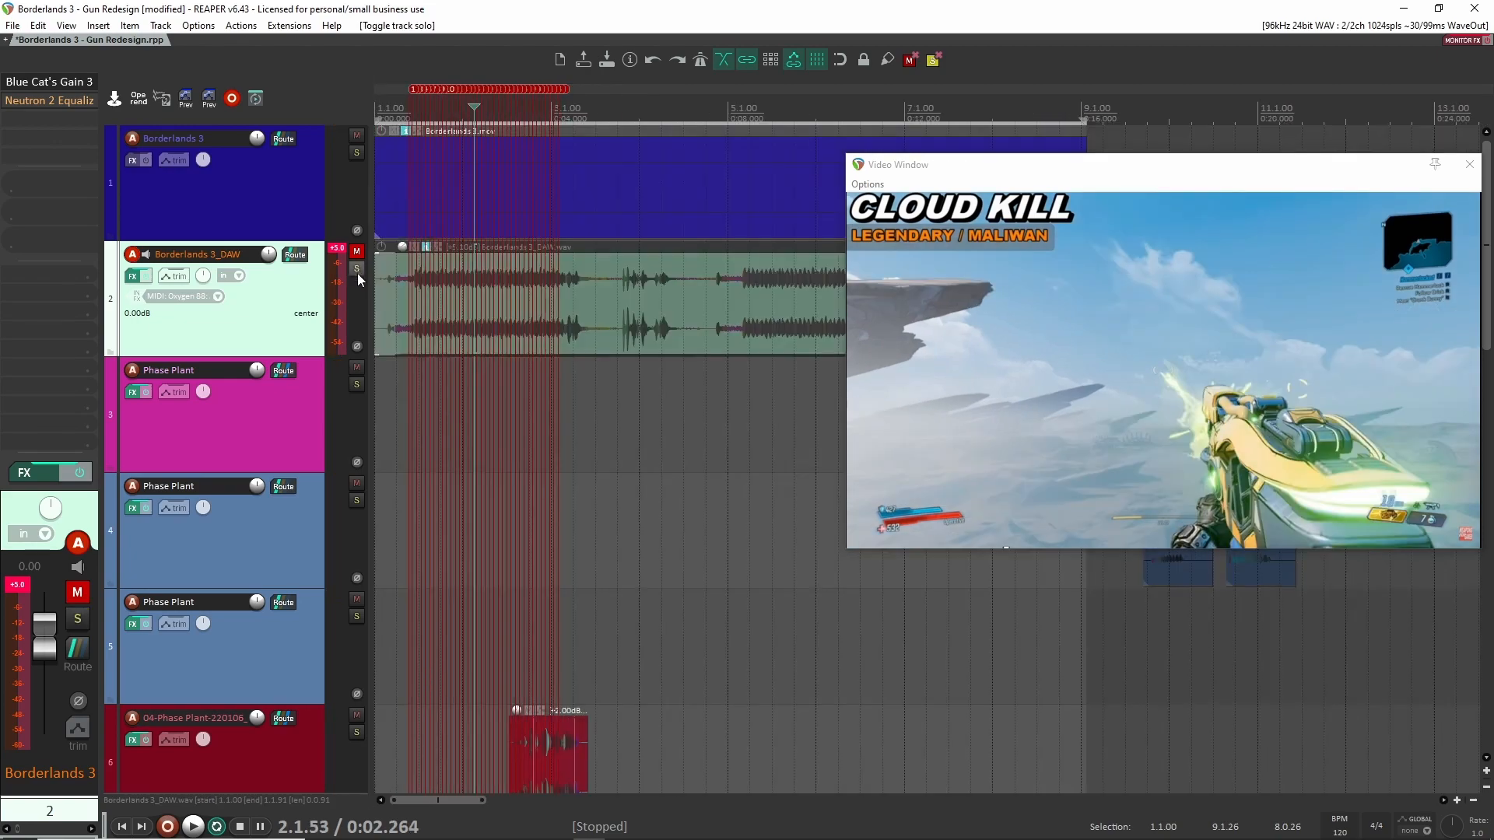
# - Play the redesigned gun sounds against the video from the project start, 1.1.00
pyautogui.scroll(3, 529, 566)
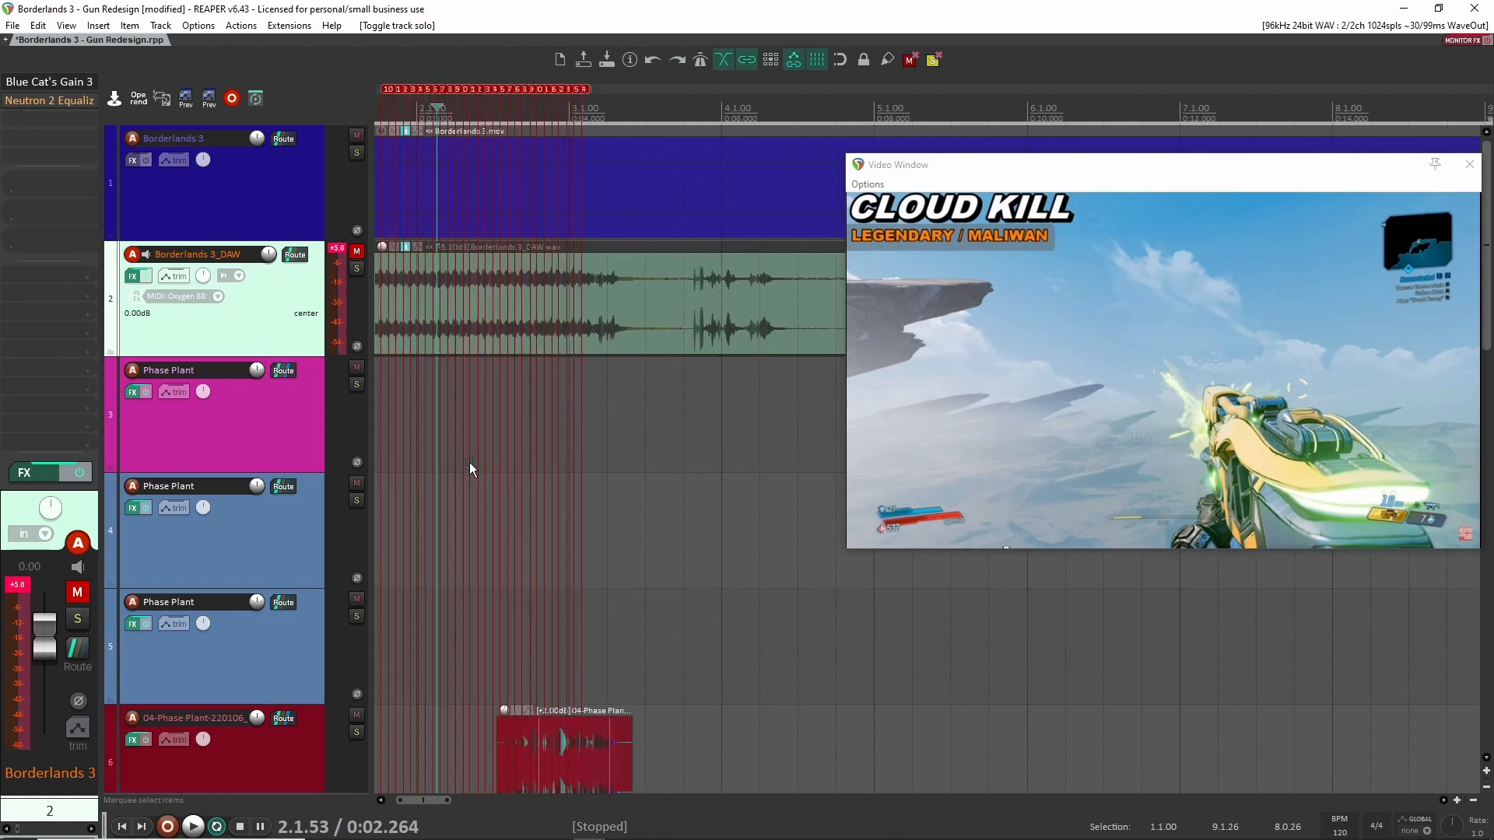
pyautogui.click(470, 464)
pyautogui.moveTo(470, 465); pyautogui.dragTo(582, 452)
pyautogui.click(385, 288)
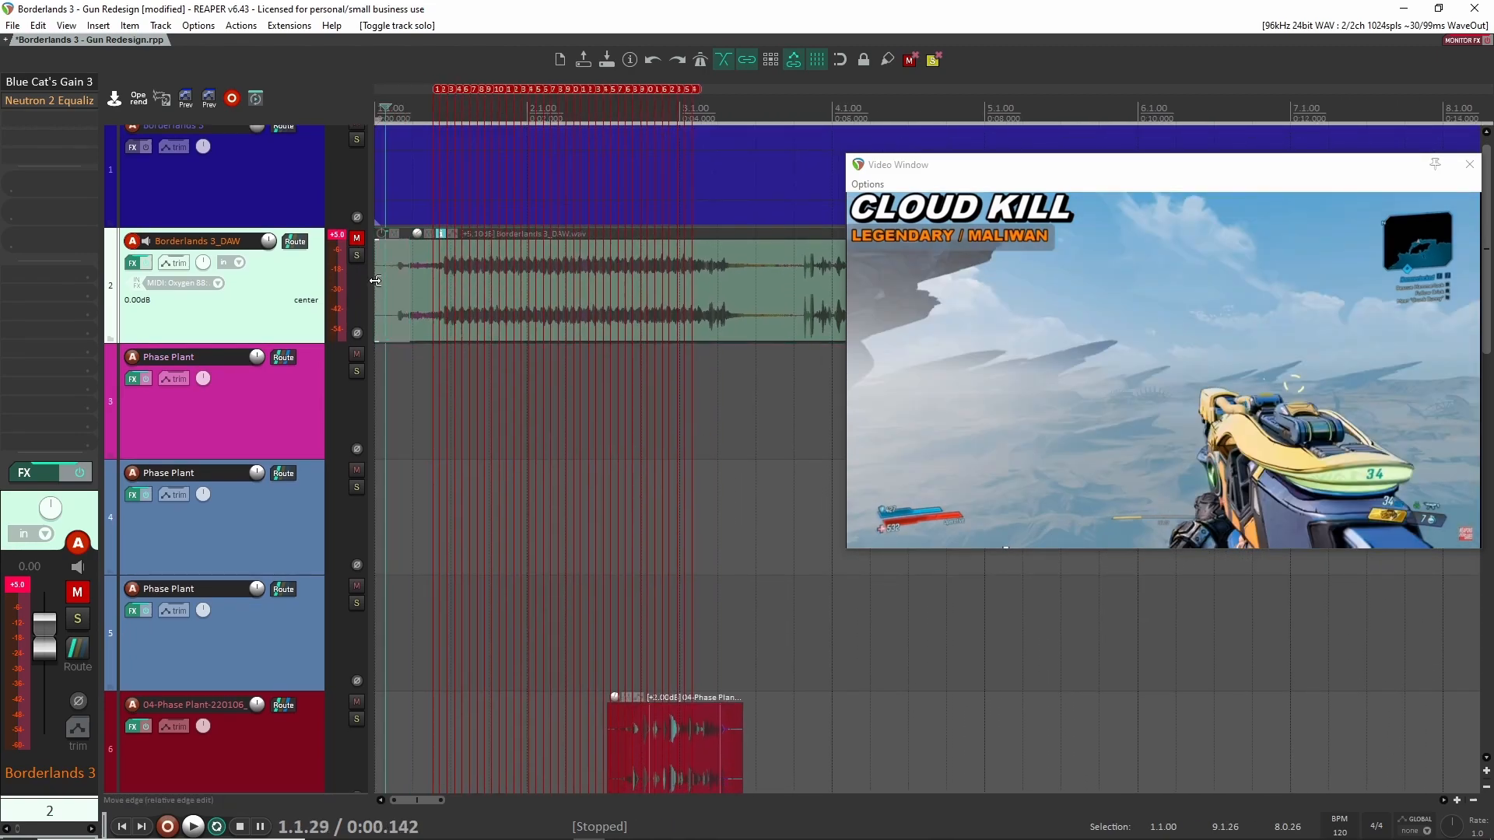
pyautogui.press('Home')
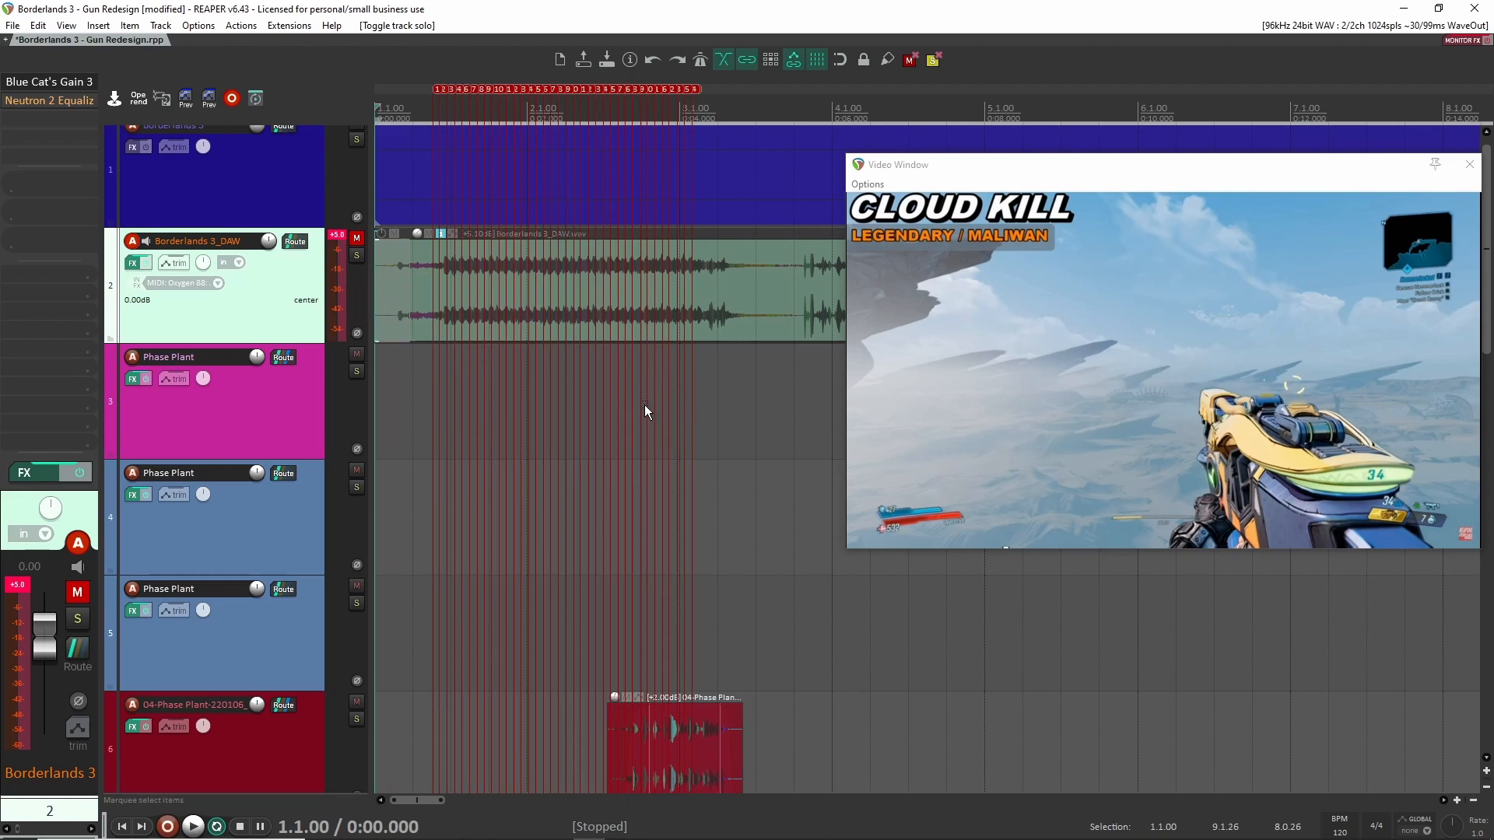
pyautogui.press('space')
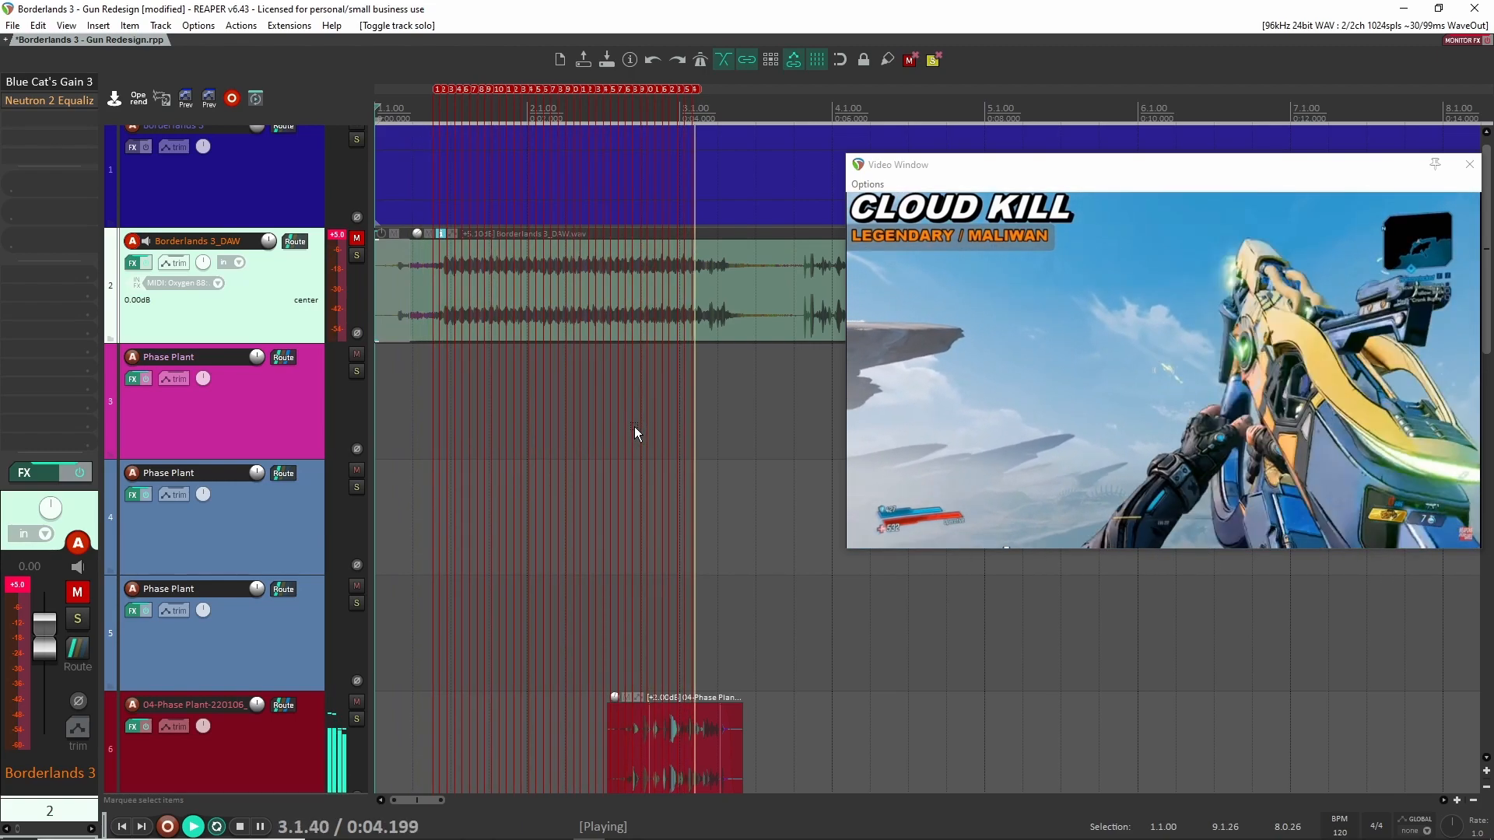
pyautogui.press('space')
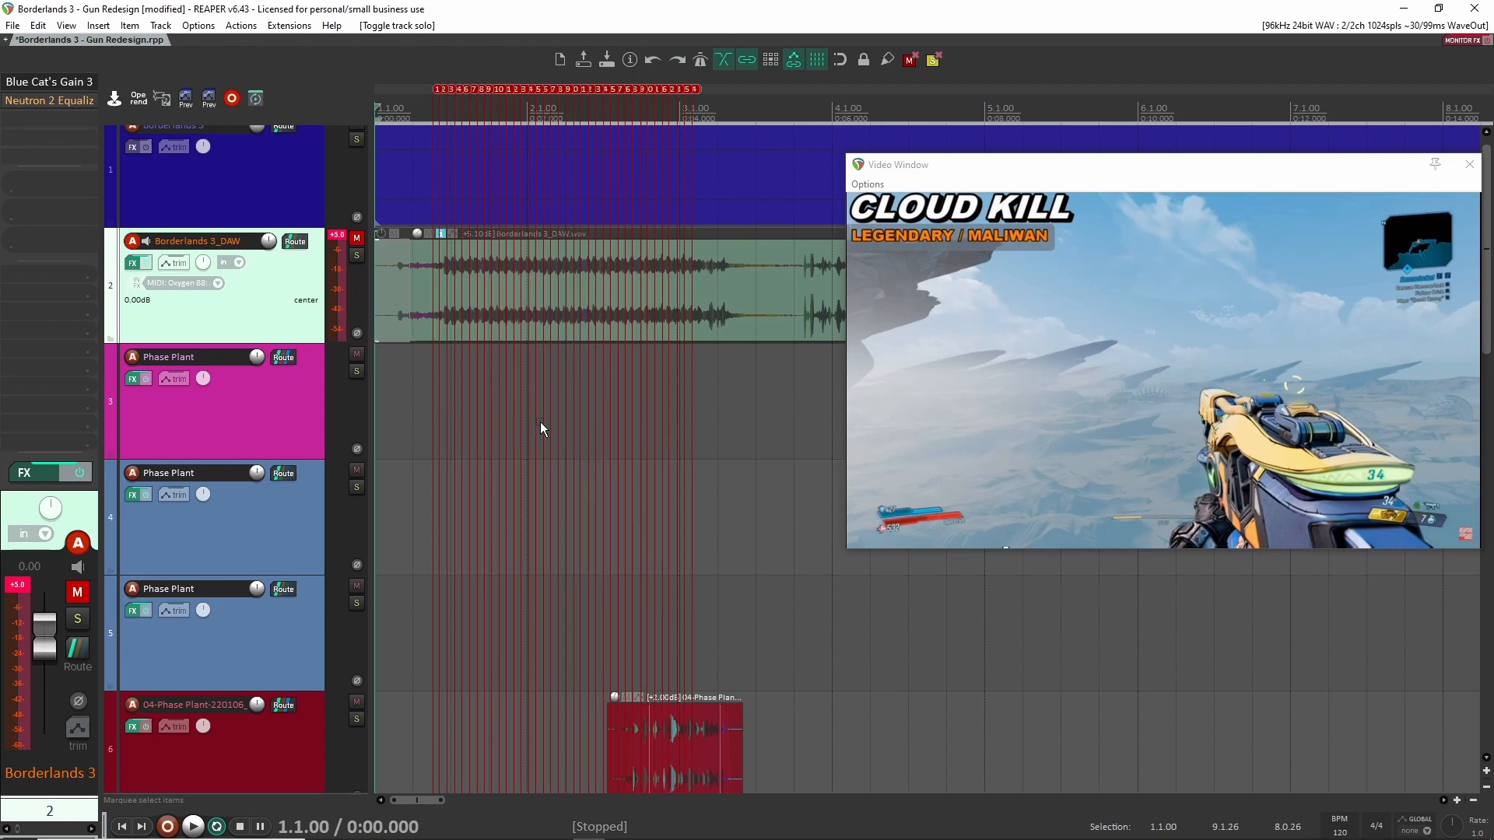
# - Examine the SHOT - stem folder and its SFX_UserInterface and Phase Plant layers against the numbered shot markers
pyautogui.scroll(3, 577, 490)
pyautogui.moveTo(511, 403); pyautogui.dragTo(517, 336)
pyautogui.scroll(1, 506, 336)
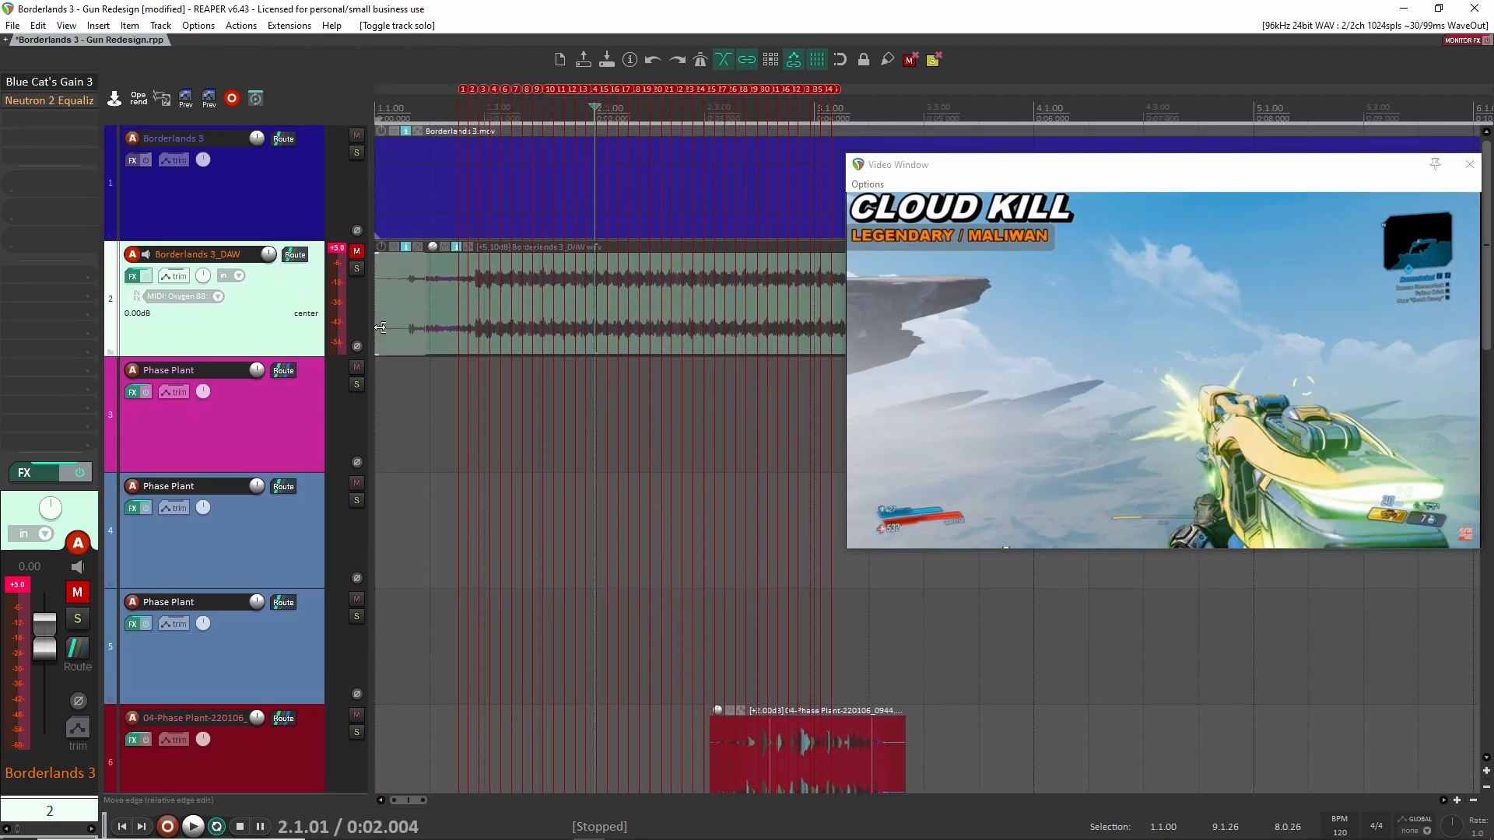
pyautogui.scroll(-6, 467, 384)
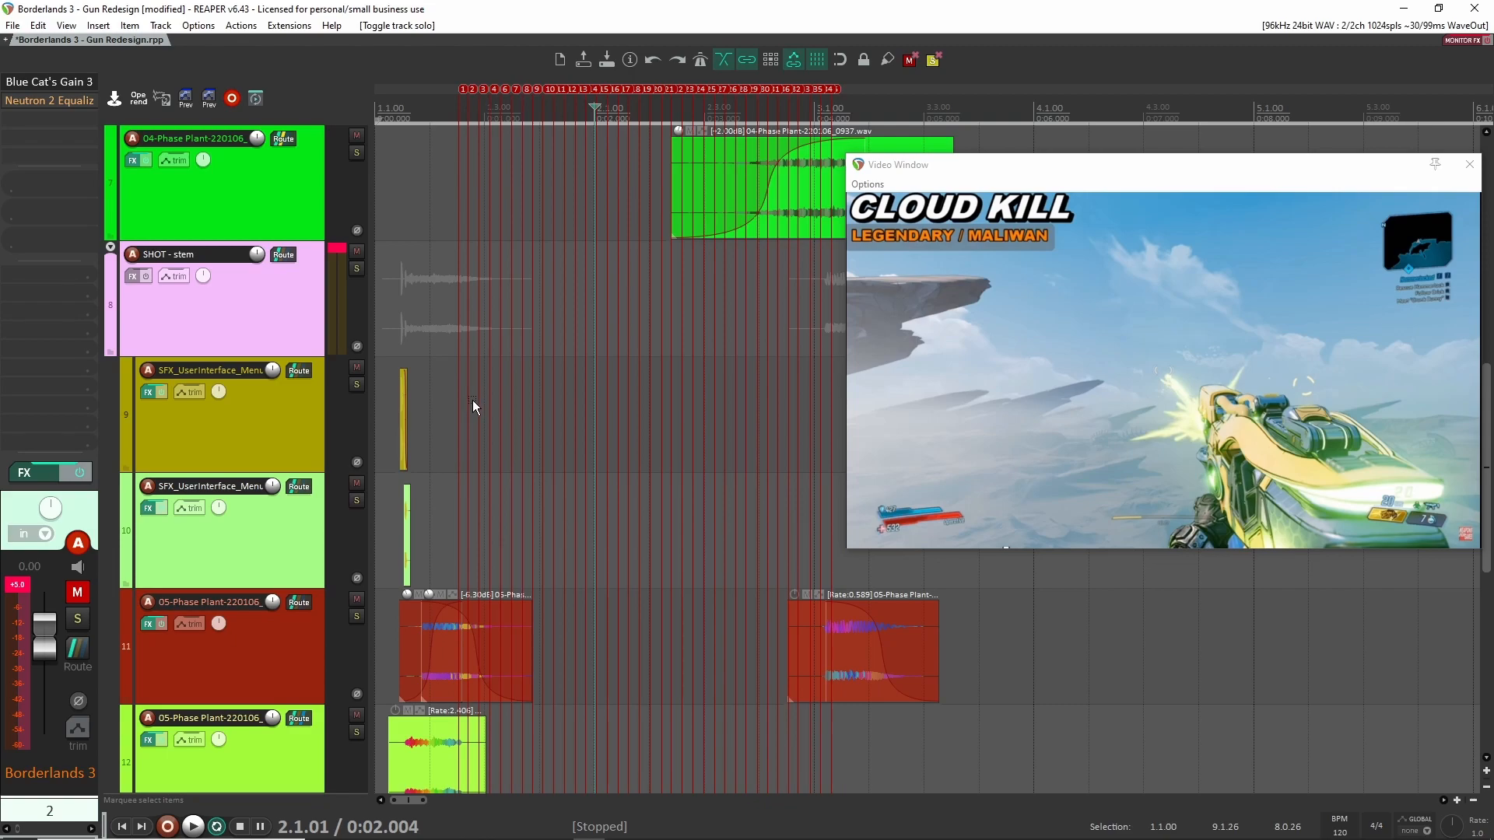
pyautogui.click(472, 402)
pyautogui.scroll(4, 473, 403)
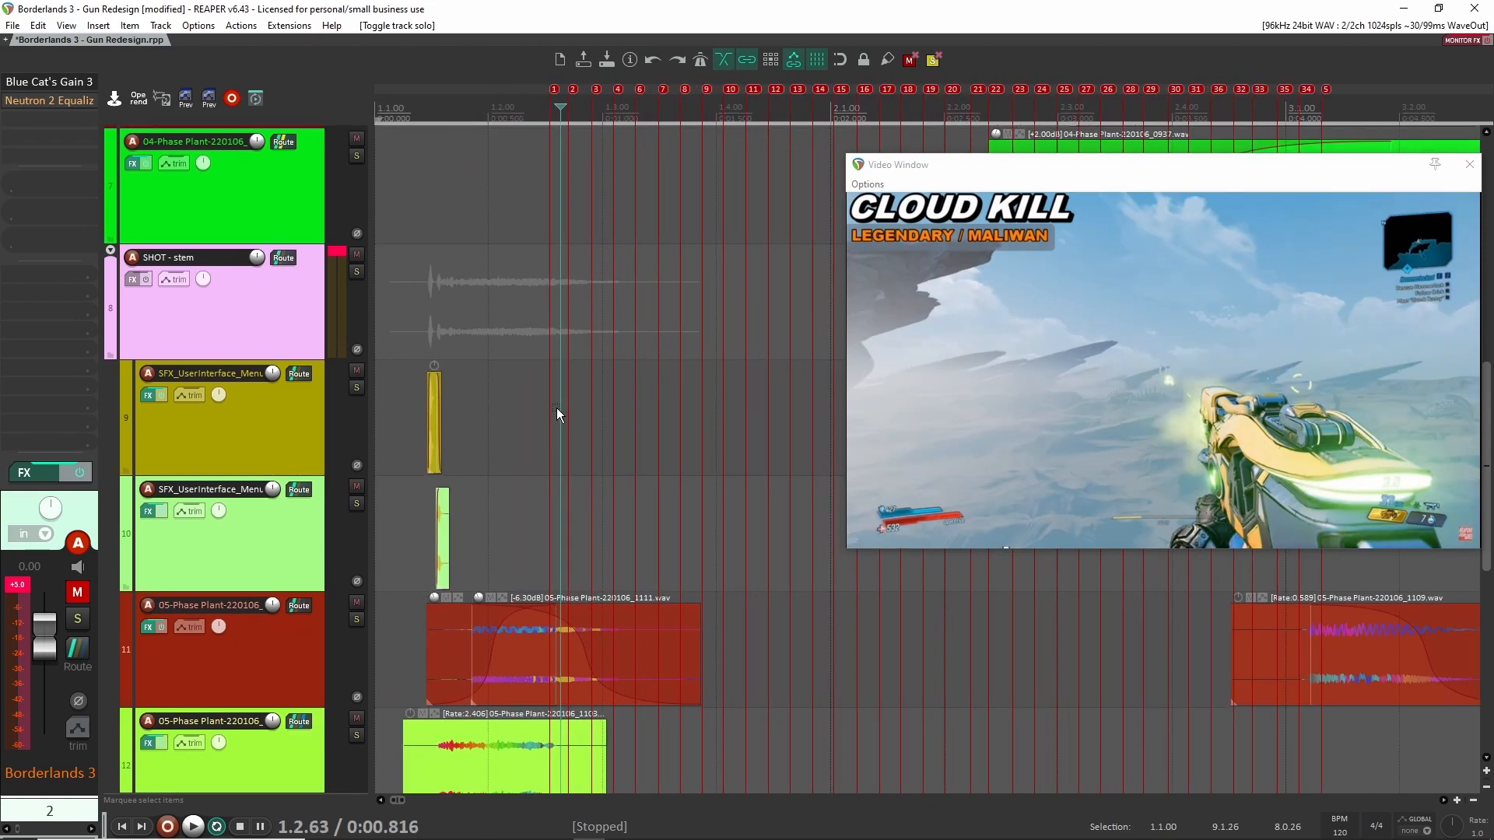
pyautogui.scroll(2, 544, 420)
pyautogui.scroll(2, 511, 438)
pyautogui.scroll(-4, 501, 408)
pyautogui.scroll(4, 501, 409)
# - Move the Video Window aside and set a time selection from 3.1.29 to 3.4.14, after the numbered shots
pyautogui.click(501, 408)
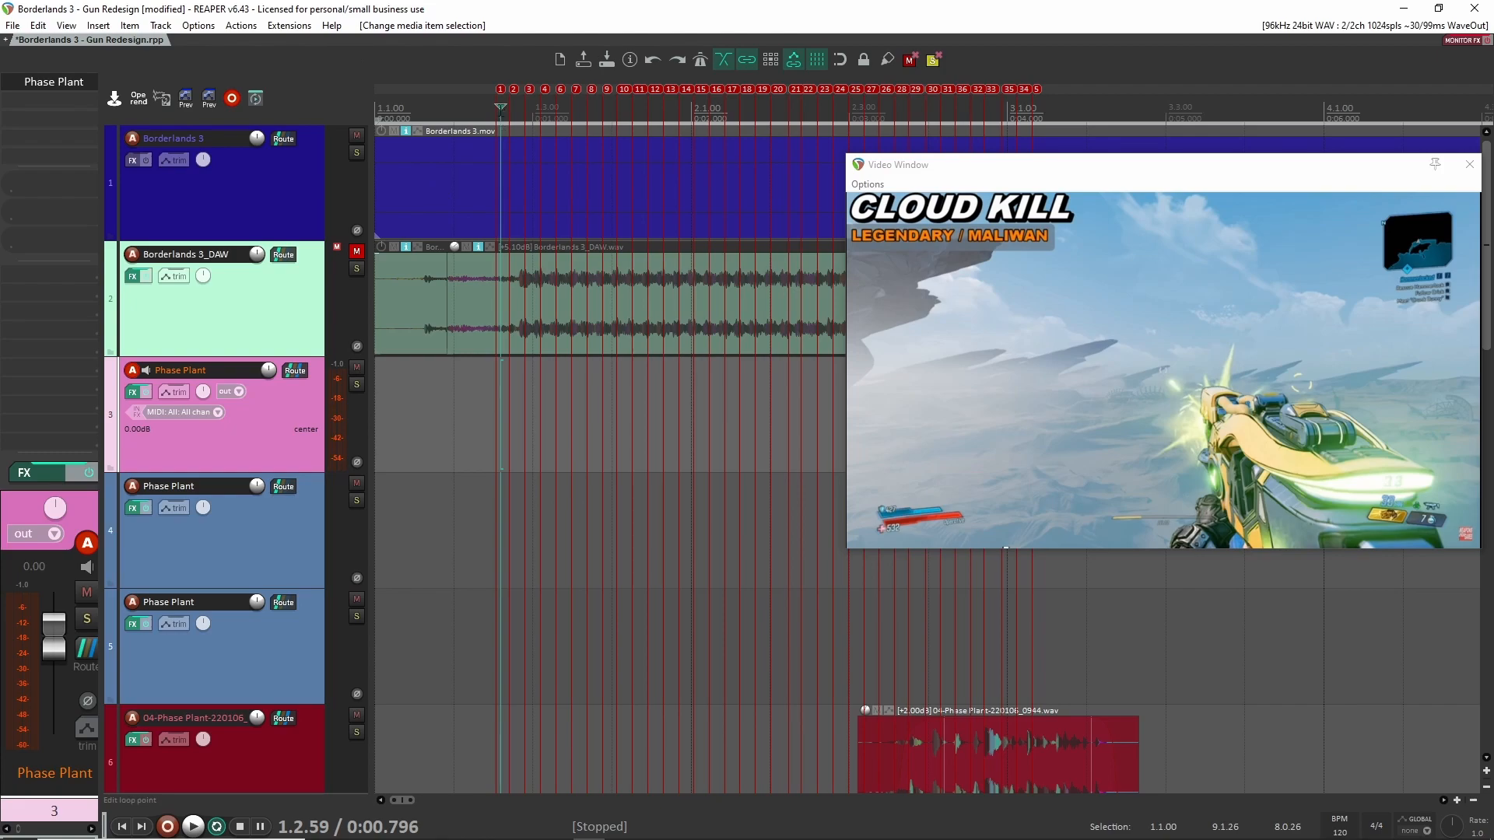
pyautogui.moveTo(501, 110); pyautogui.dragTo(1039, 115)
pyautogui.moveTo(1131, 120); pyautogui.dragTo(1006, 110)
pyautogui.moveTo(1038, 169); pyautogui.dragTo(1468, 165)
pyautogui.moveTo(908, 119); pyautogui.dragTo(1130, 122)
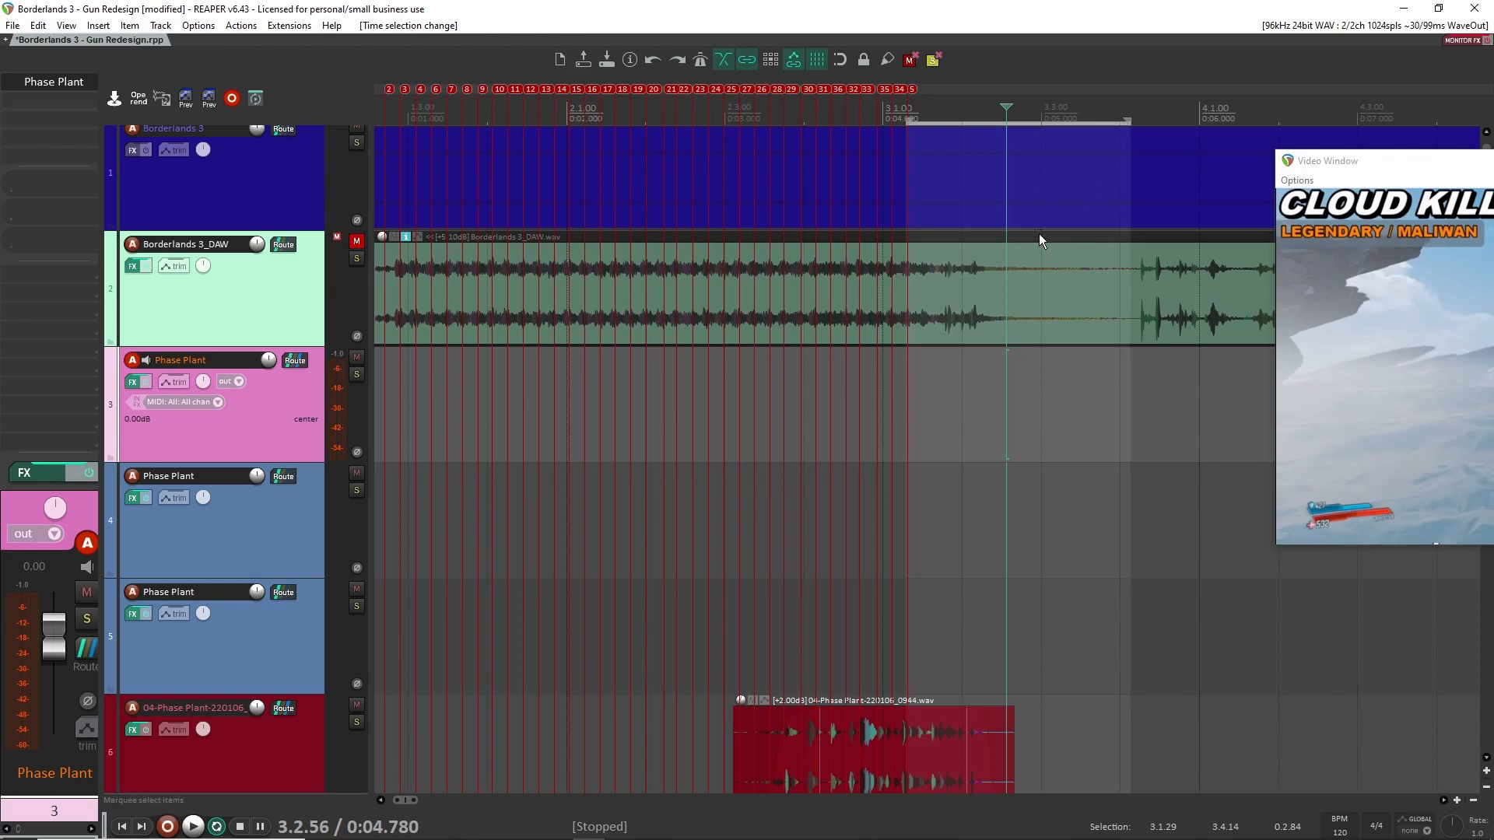
# - Solo the SHOT - stem folder and place the edit cursor at 1.1.29, just before its first layered clips
pyautogui.scroll(-5, 971, 434)
pyautogui.moveTo(741, 409); pyautogui.dragTo(733, 385)
pyautogui.click(542, 390)
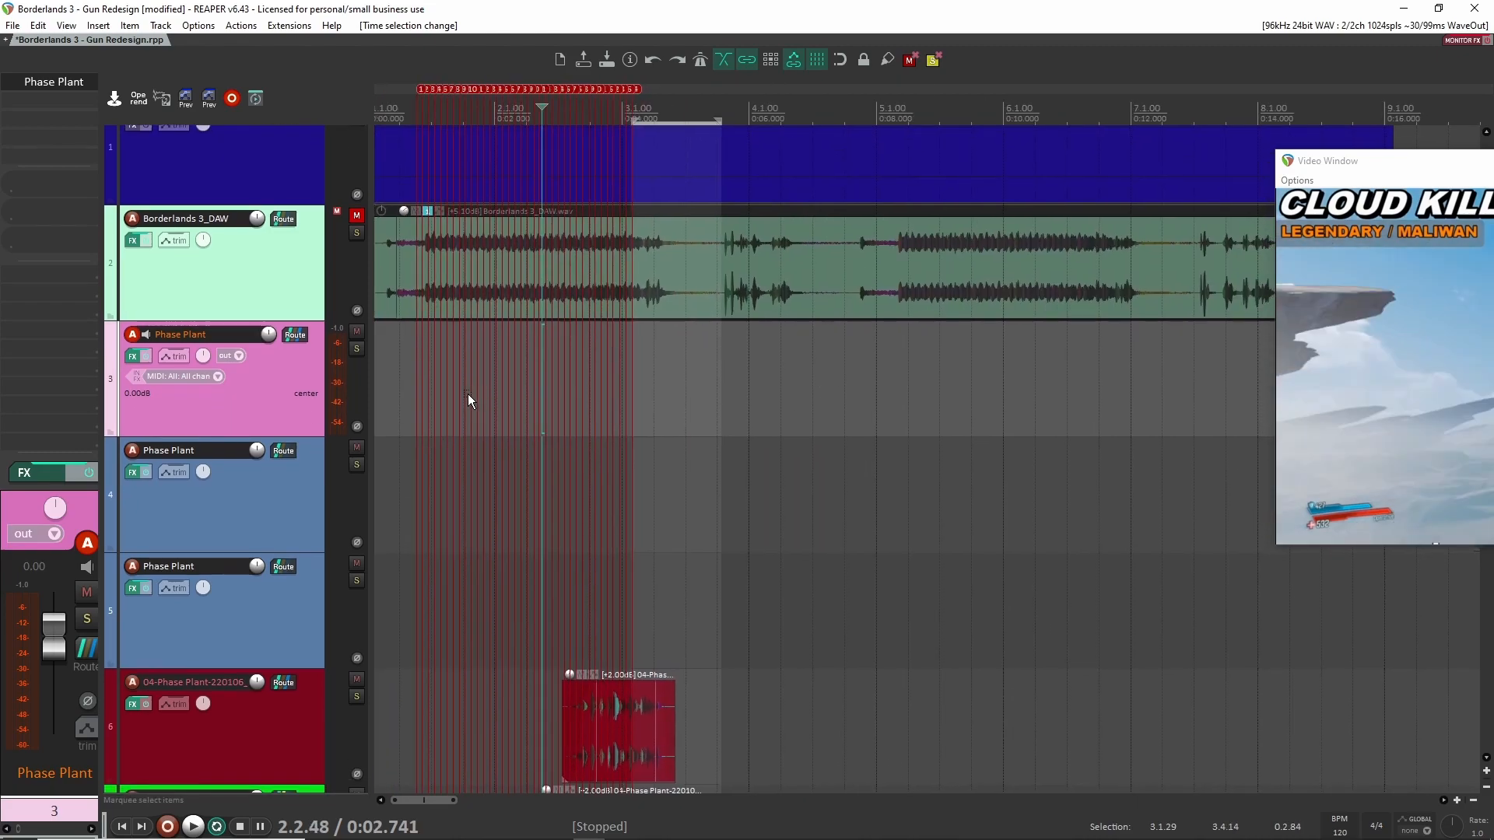
pyautogui.scroll(-4, 463, 391)
pyautogui.scroll(-5, 420, 364)
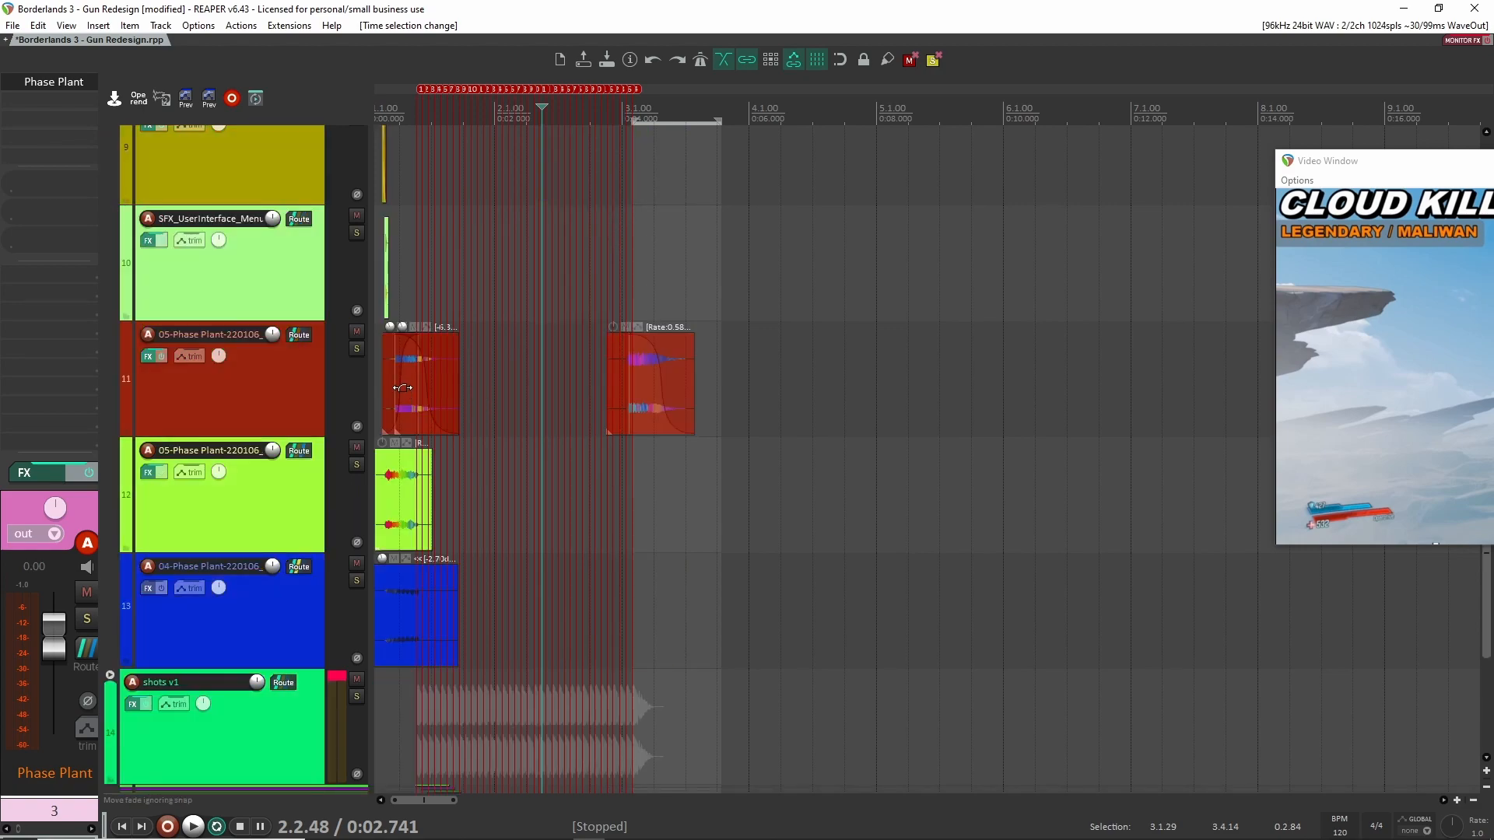
pyautogui.scroll(2, 397, 362)
pyautogui.click(390, 362)
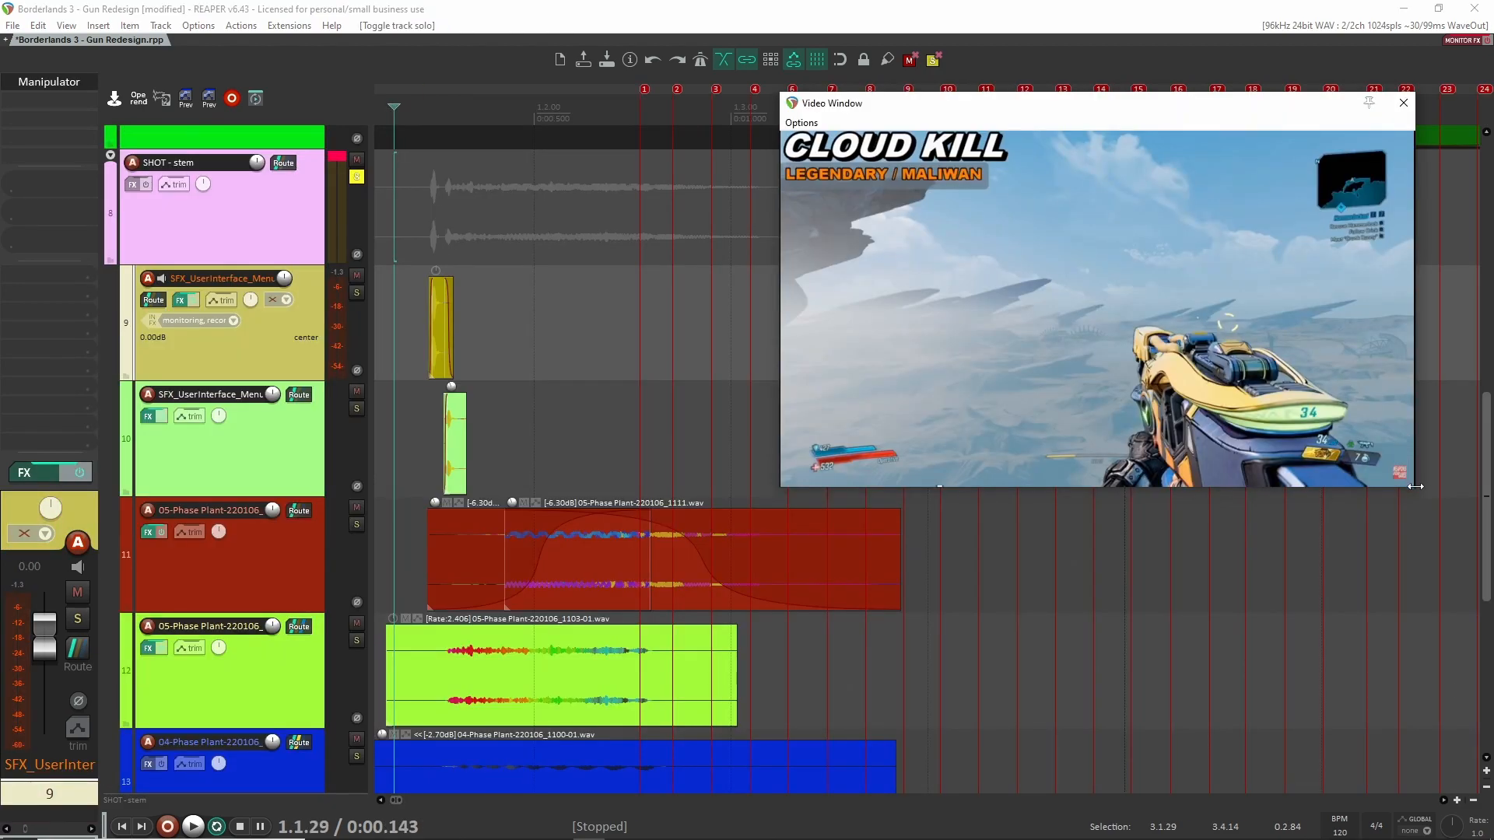
# - Shrink the Video Window and place it over empty timeline, clear of the shot layers
pyautogui.moveTo(1414, 487); pyautogui.dragTo(1219, 317)
pyautogui.moveTo(1064, 117); pyautogui.dragTo(1224, 172)
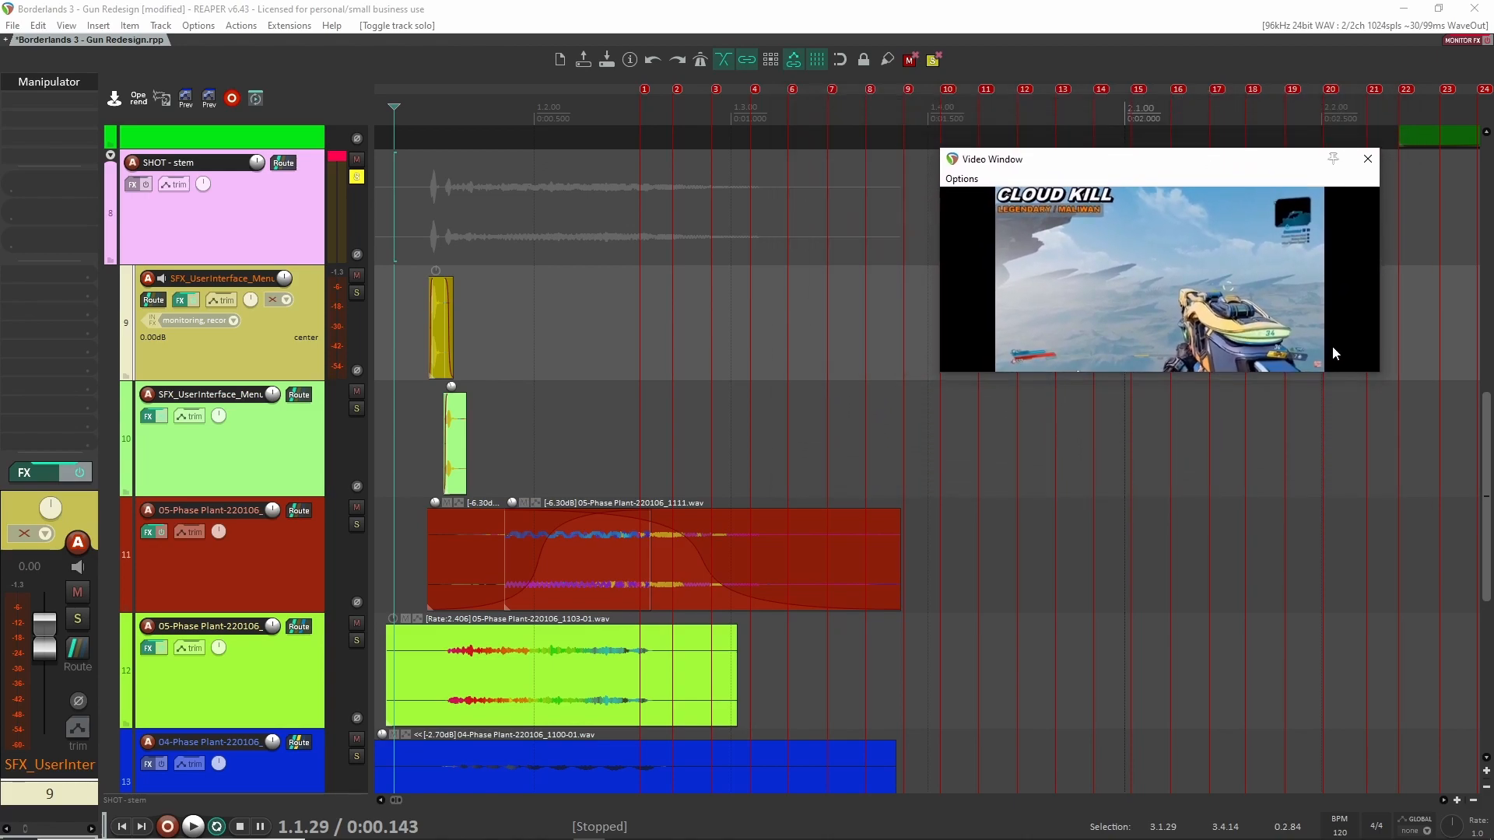
pyautogui.moveTo(1342, 373); pyautogui.dragTo(1342, 412)
pyautogui.moveTo(1165, 173); pyautogui.dragTo(1187, 155)
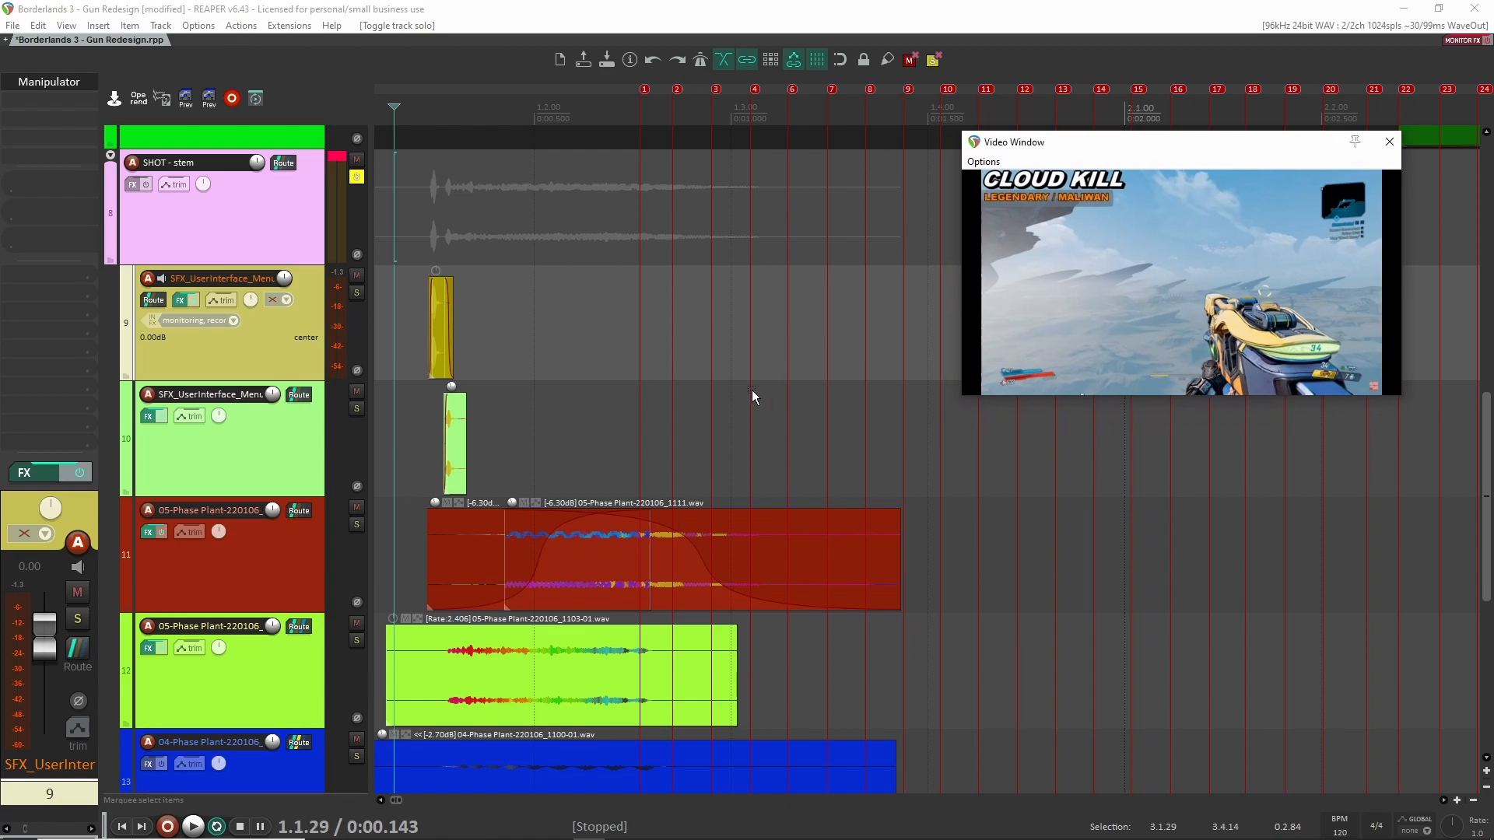
# - Play the soloed SHOT - stem twice from the edit cursor to hear the combined shot sound
pyautogui.press('space')
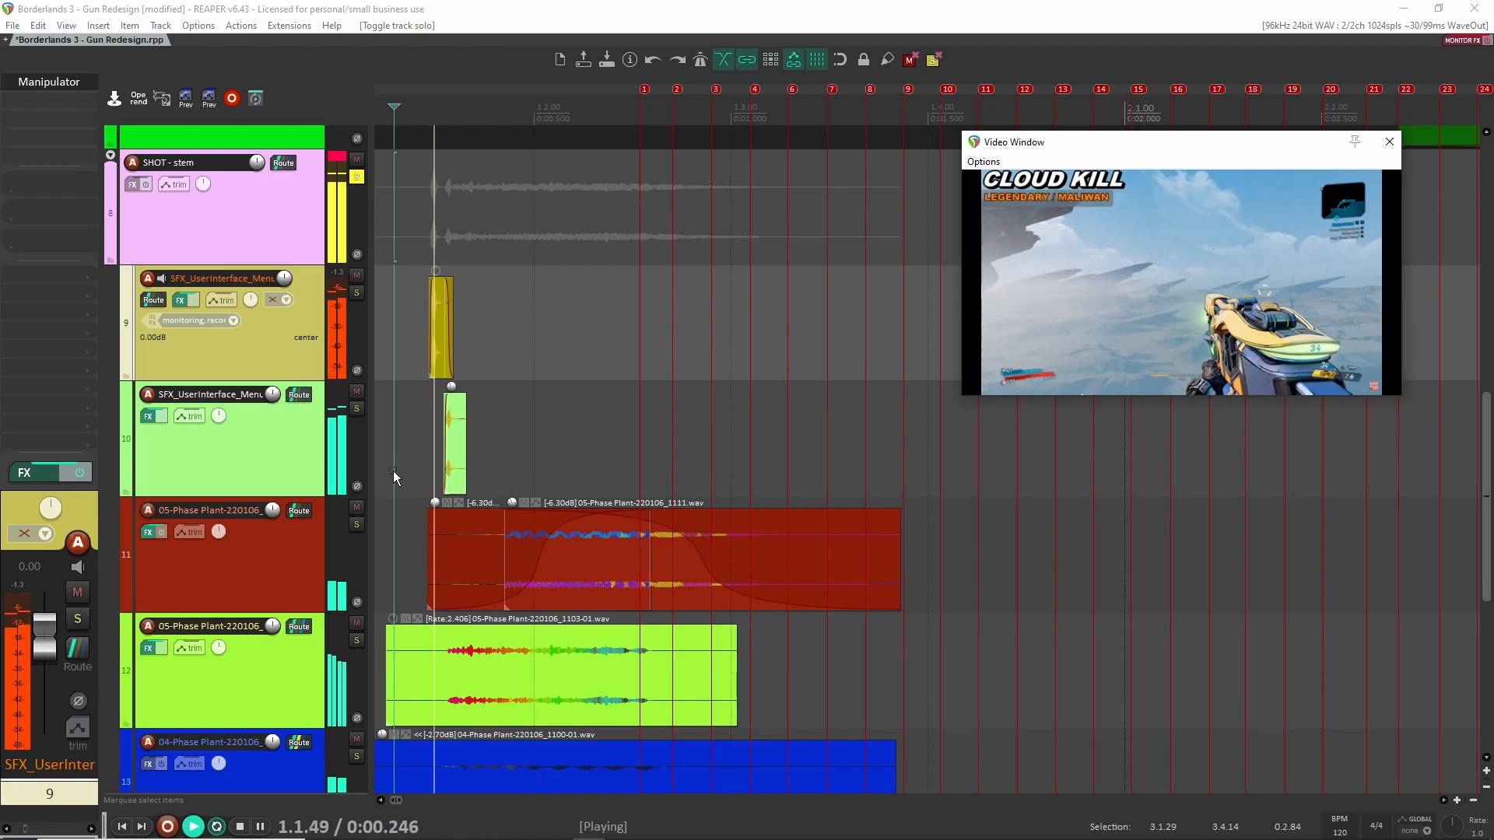
pyautogui.press('space')
pyautogui.press('space')
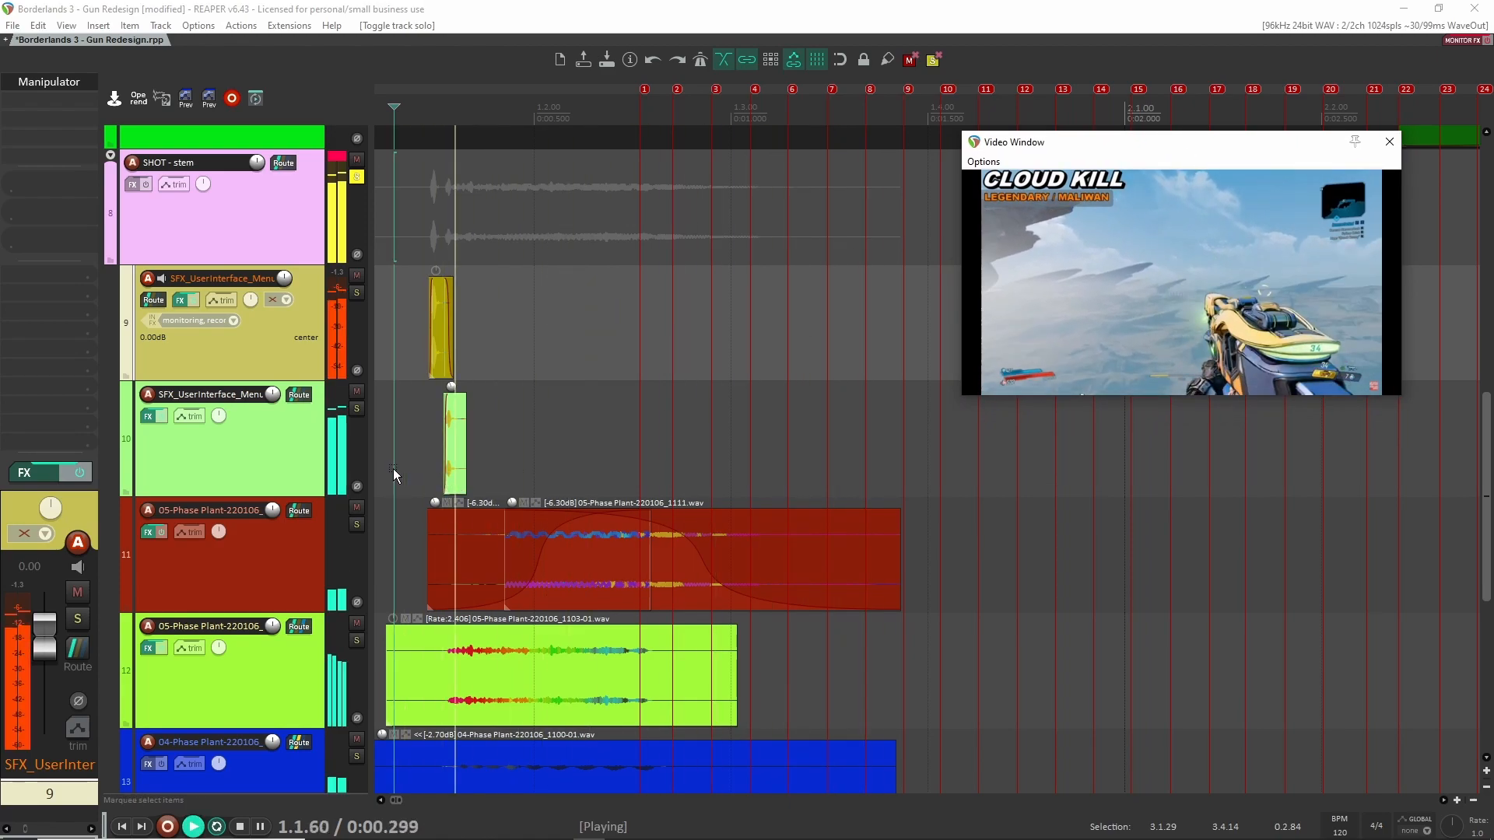
pyautogui.press('space')
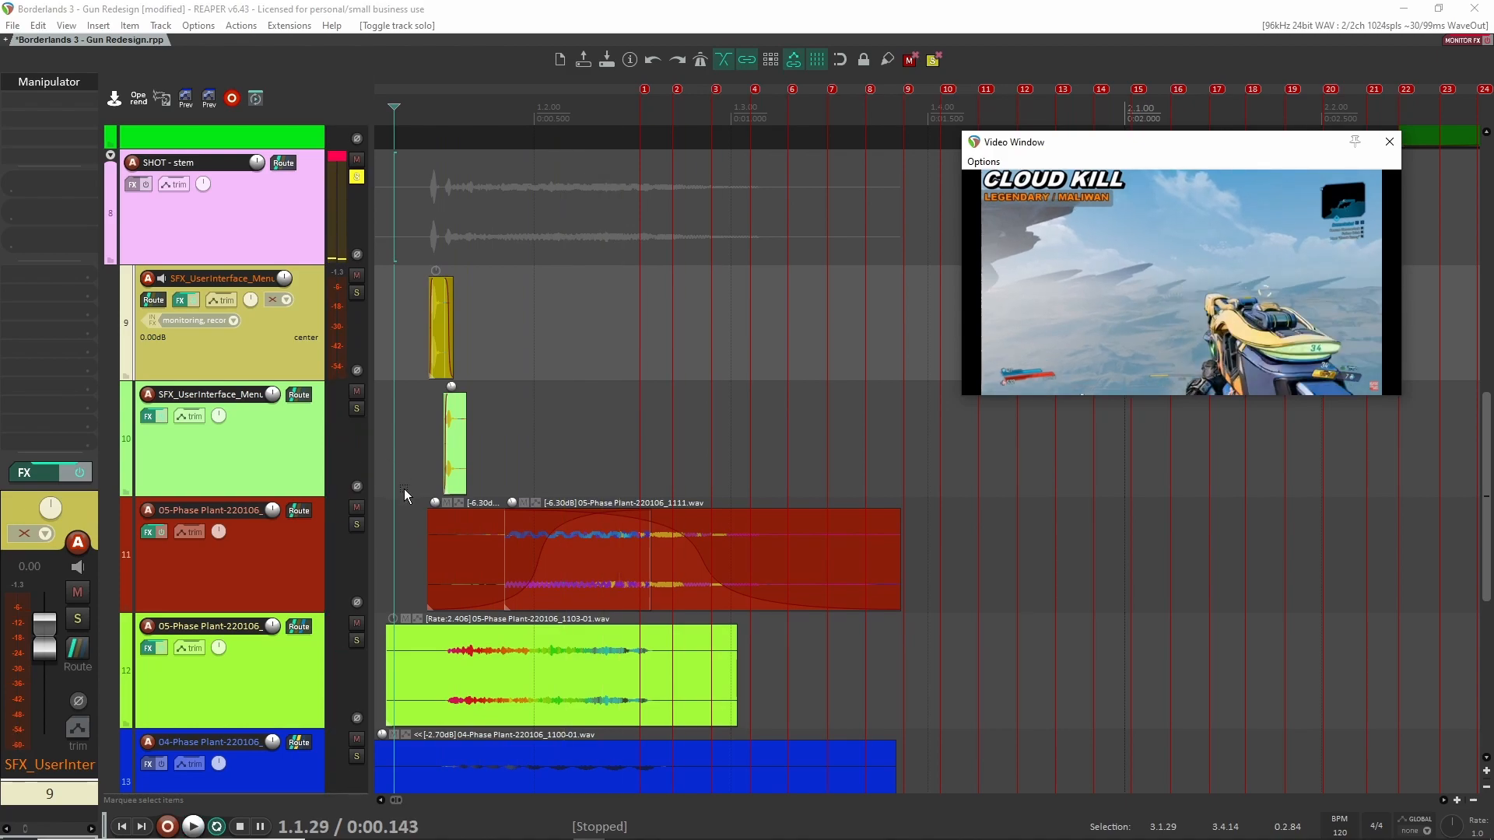
# - Solo the two SFX_UserInterface_Menu tracks inside the SHOT - stem folder
pyautogui.scroll(-3, 406, 489)
pyautogui.scroll(3, 413, 493)
pyautogui.click(356, 293)
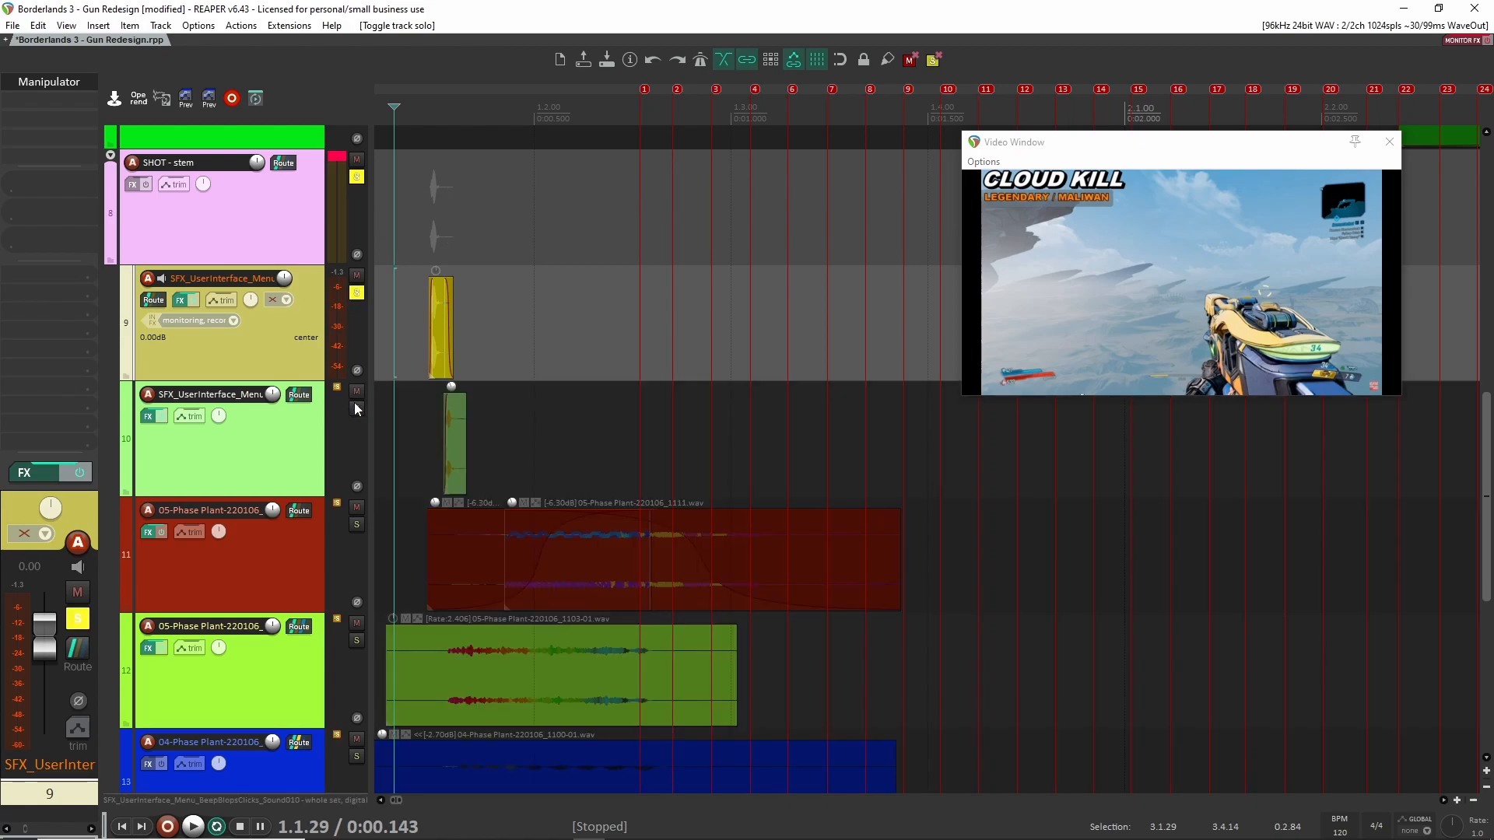
pyautogui.click(356, 408)
pyautogui.scroll(10, 495, 492)
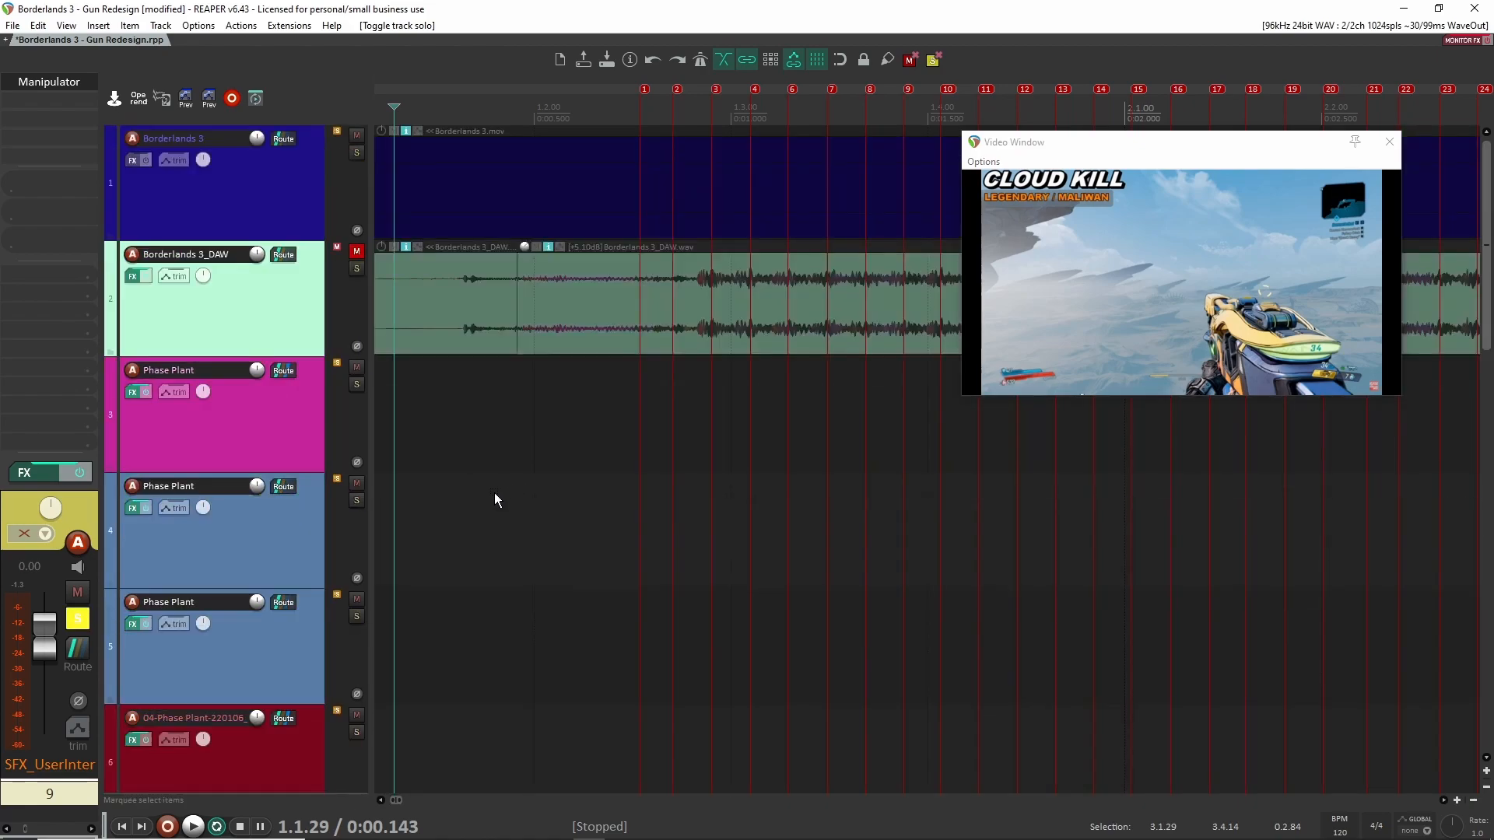
# - Play the original shot from 1.1.61 with the Borderlands 3_DAW track soloed for the audition only
pyautogui.click(357, 269)
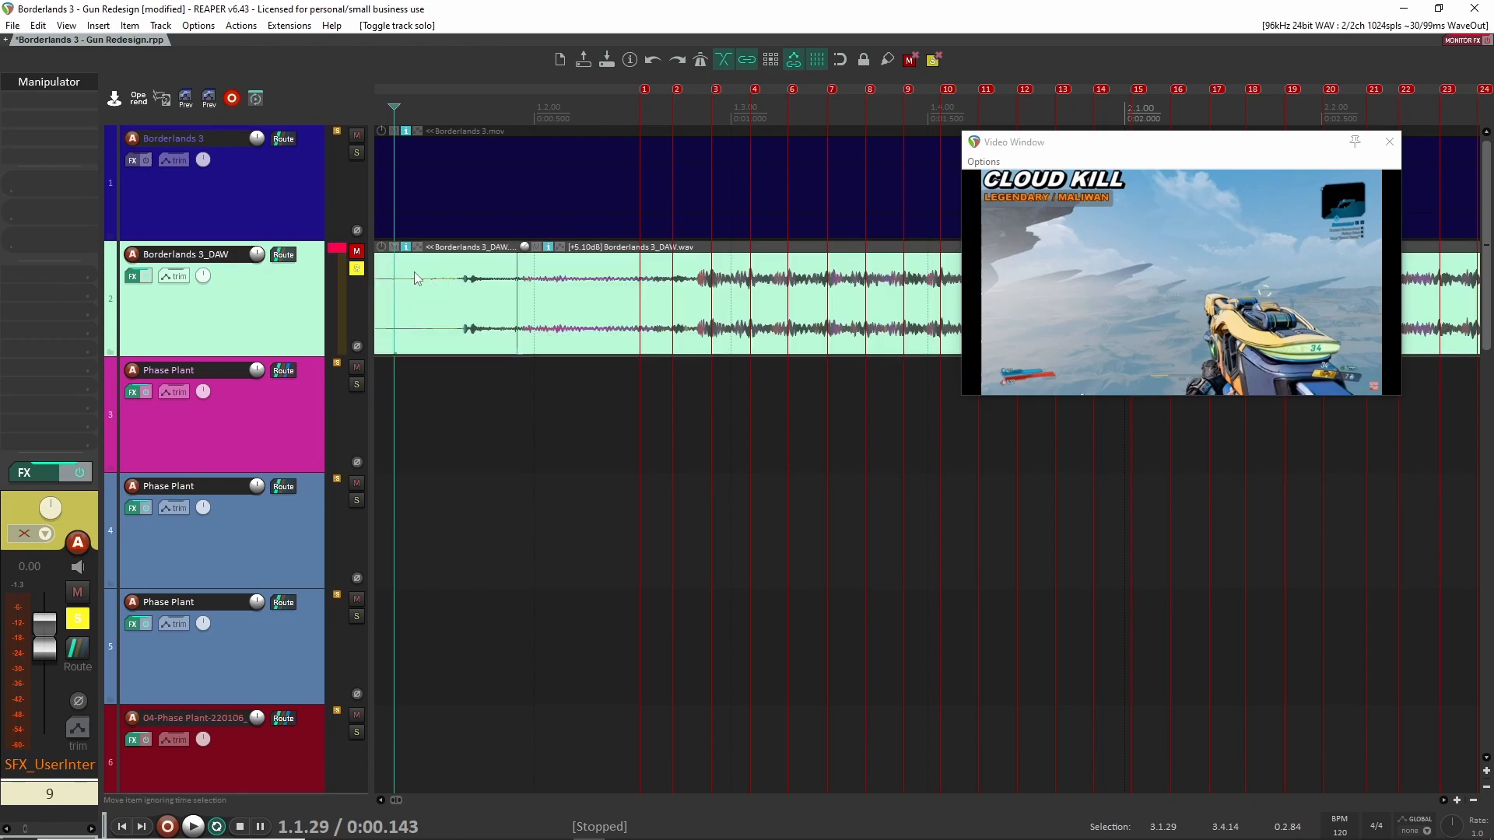
pyautogui.click(458, 290)
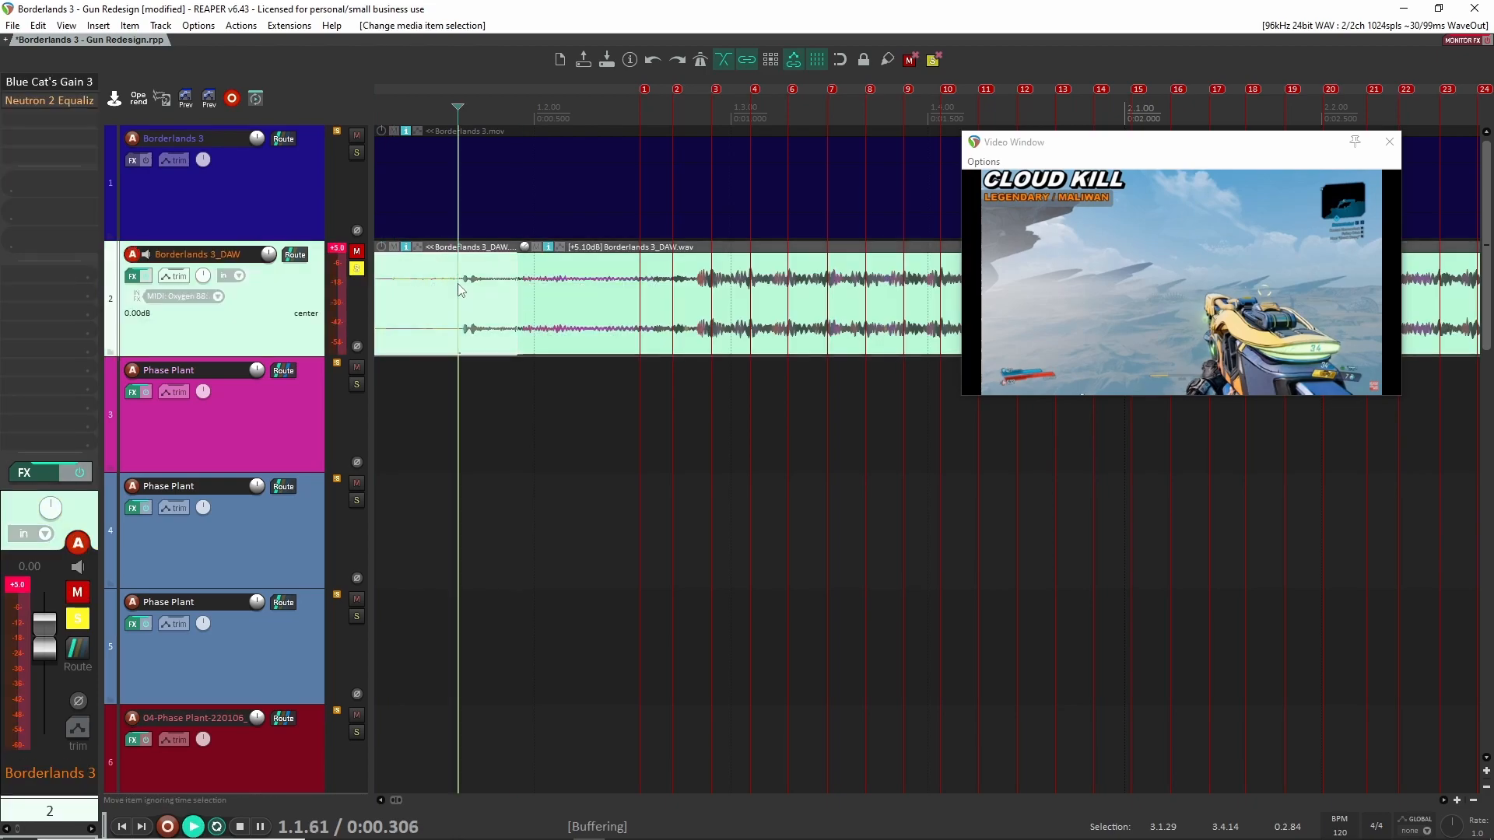
pyautogui.click(358, 272)
# - Play the soloed SFX_UserInterface_Menu layers of the SHOT - stem repeatedly from 1.1.39
pyautogui.scroll(-10, 466, 405)
pyautogui.scroll(5, 477, 433)
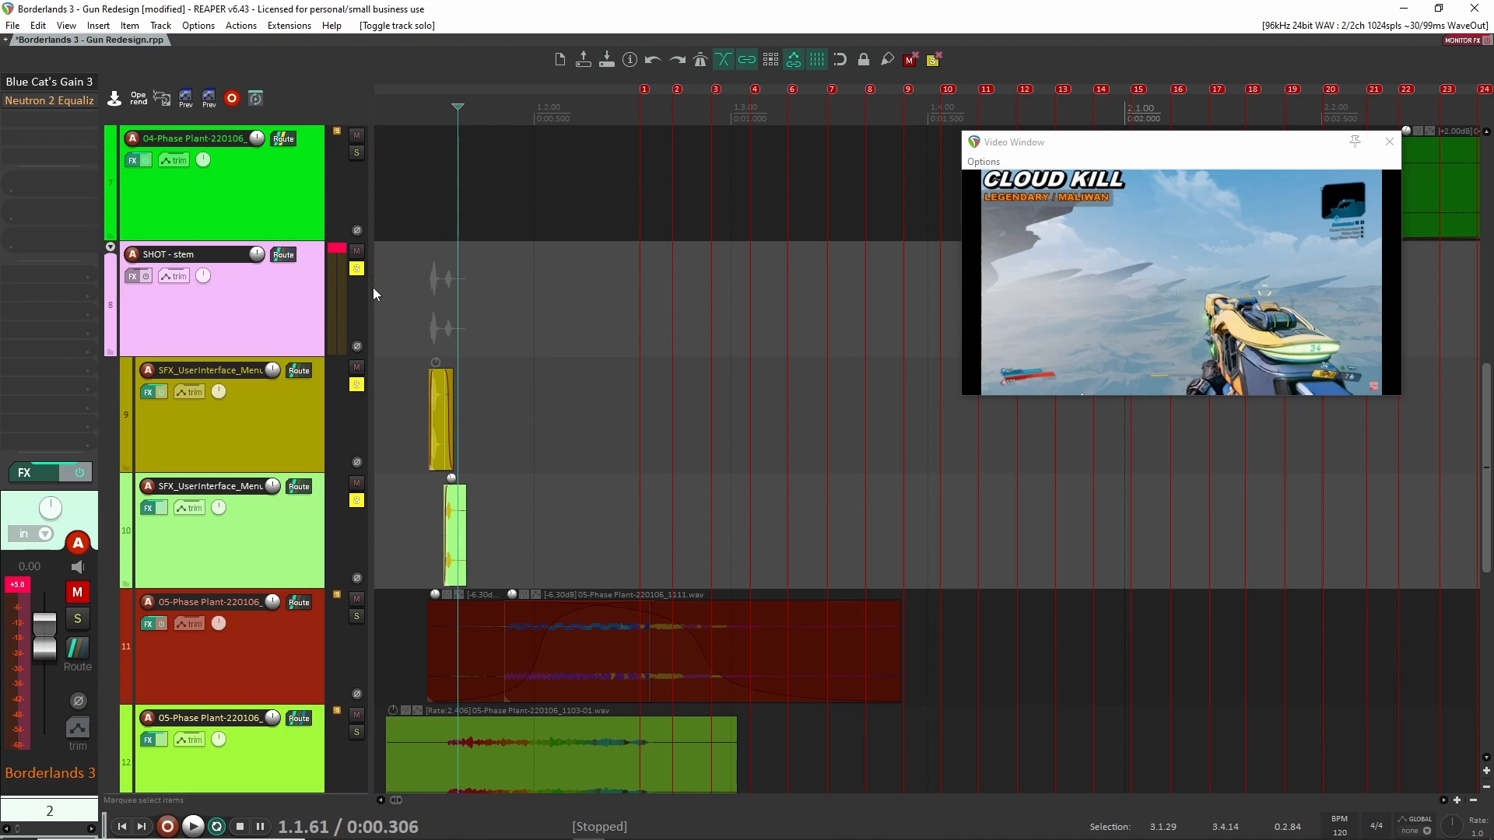
pyautogui.click(413, 306)
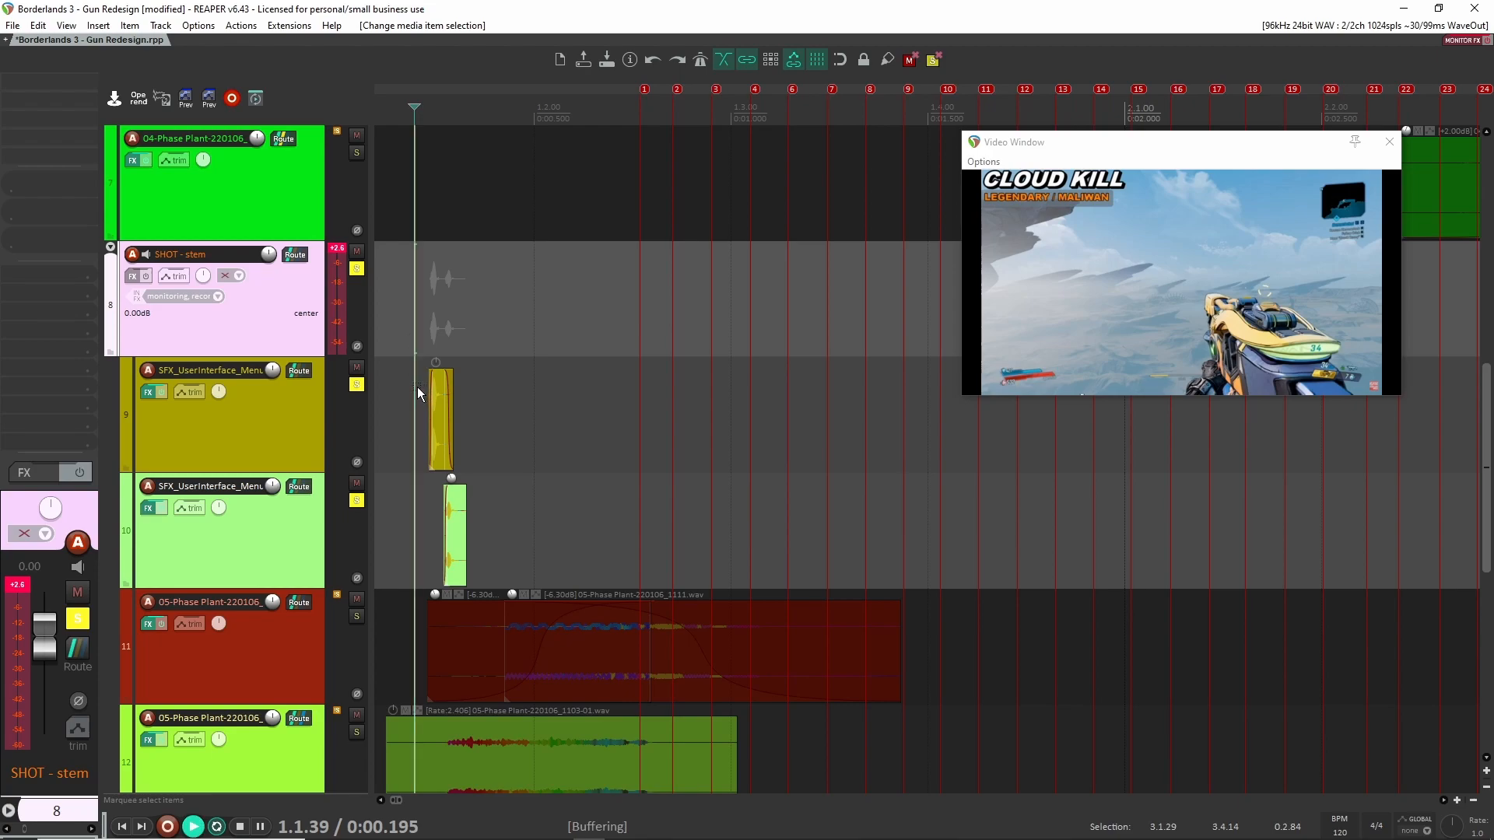
pyautogui.press('space')
pyautogui.press('space')
pyautogui.press('space')
pyautogui.press('space')
pyautogui.press('space')
pyautogui.press('space')
pyautogui.press('space')
pyautogui.press('space')
# - Duplicate the Phase Plant instrument track 5 and open the copy's FX chain on its Phase Plant plugin
pyautogui.click(296, 440)
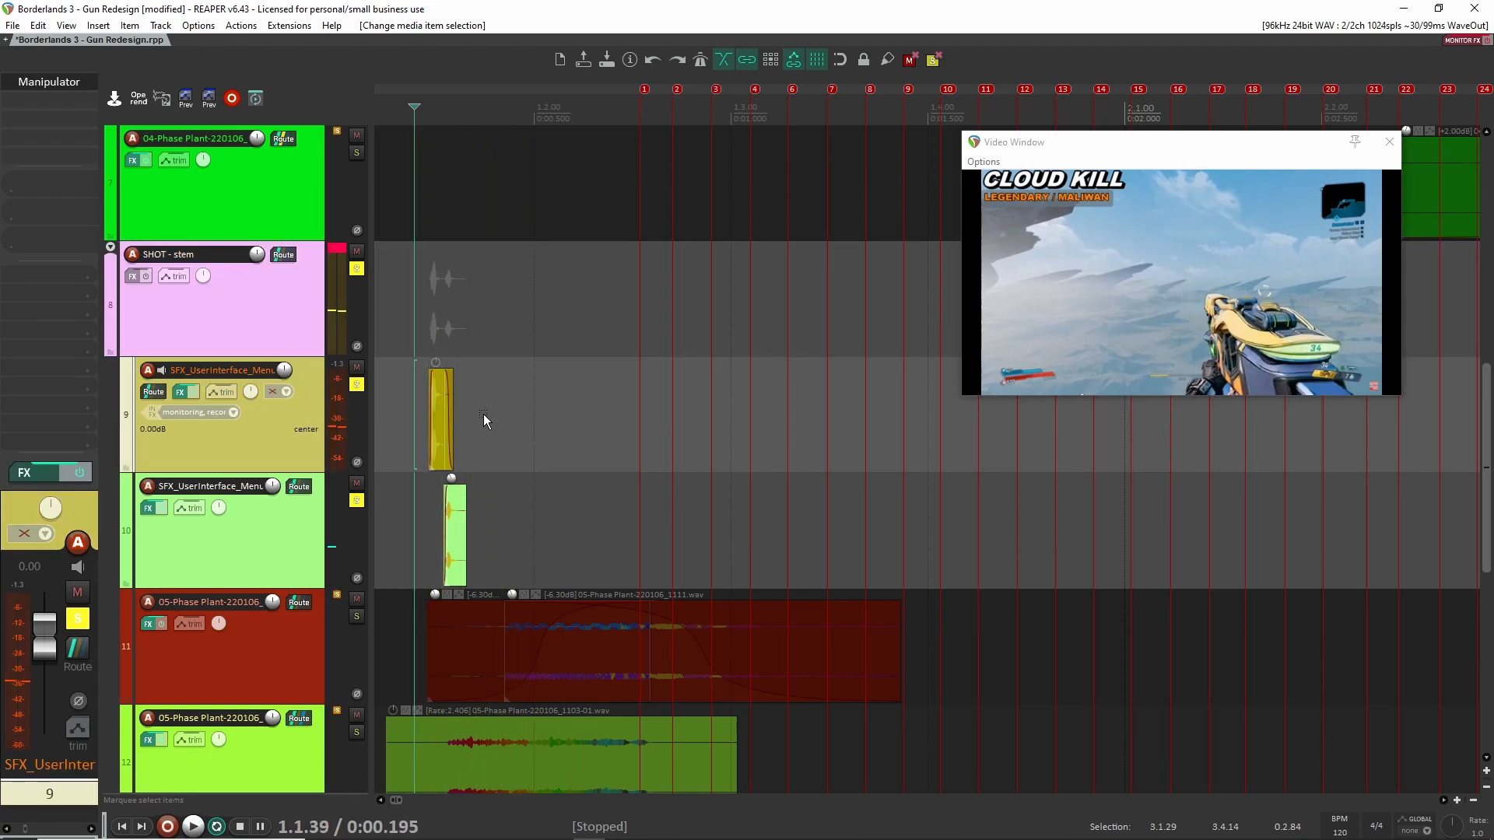
pyautogui.scroll(6, 435, 411)
pyautogui.click(434, 411)
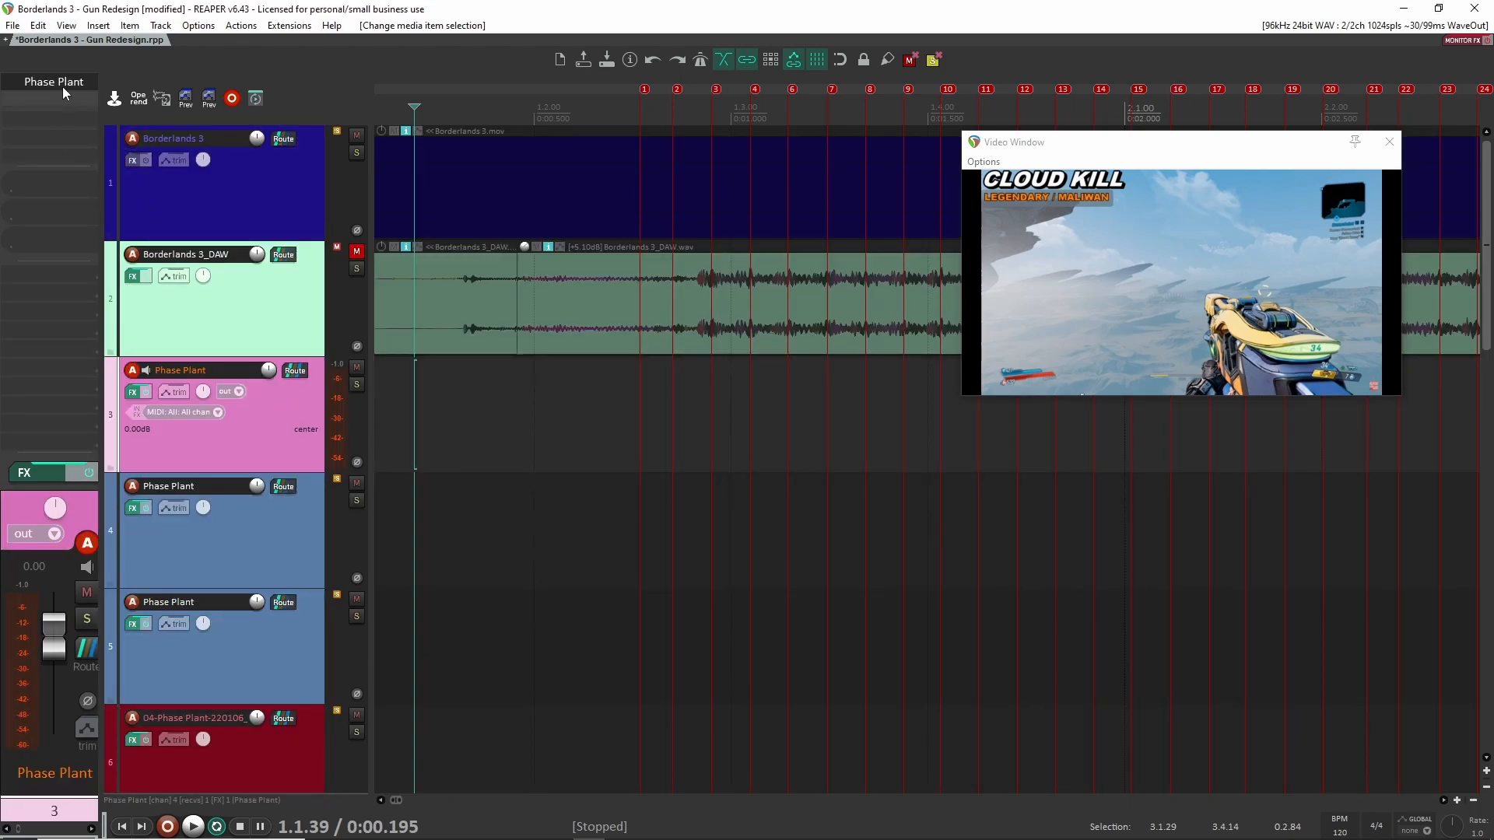
pyautogui.click(284, 624)
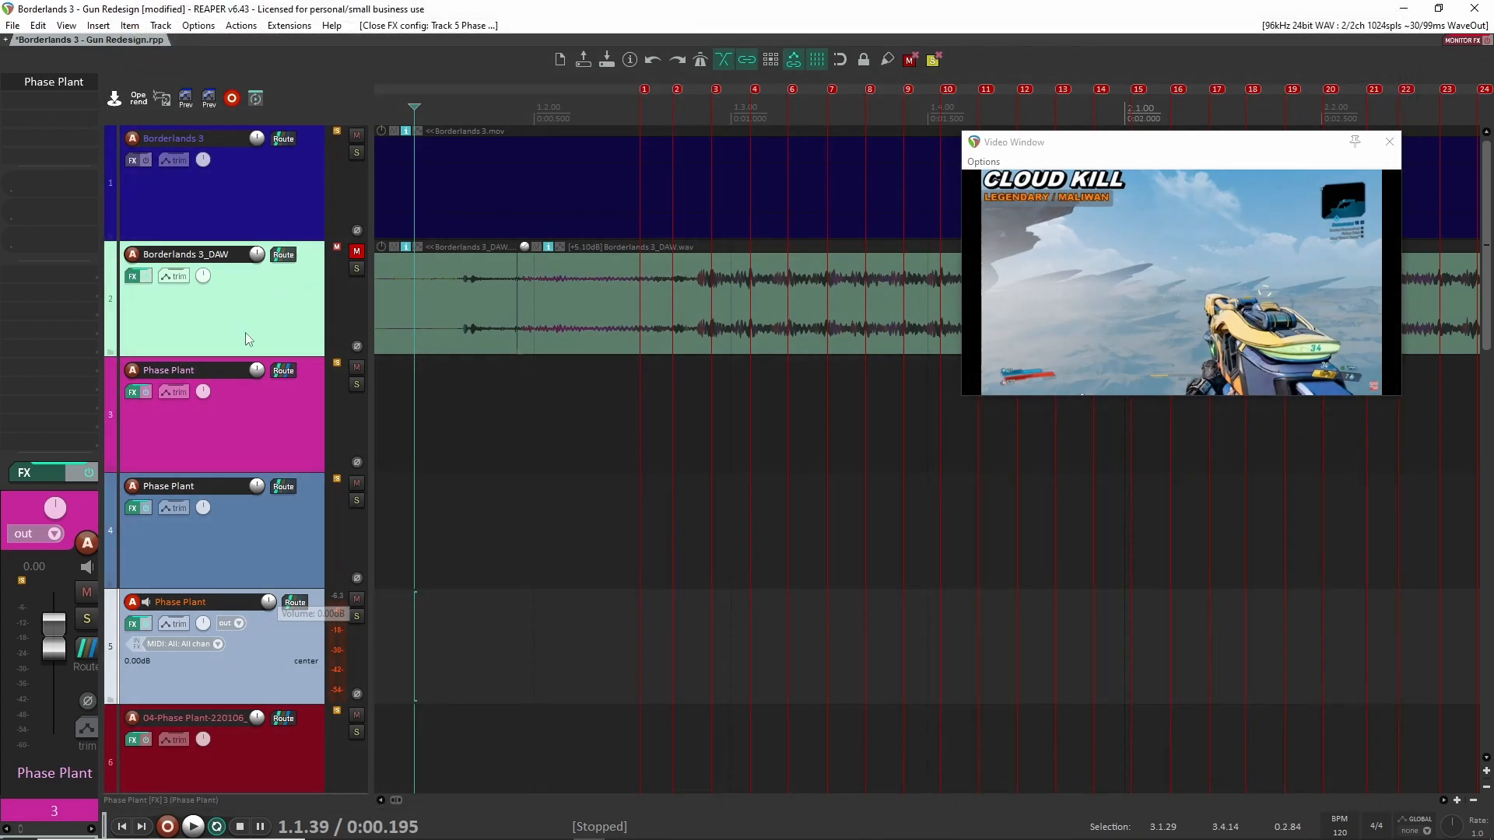
pyautogui.click(266, 662)
pyautogui.click(48, 79)
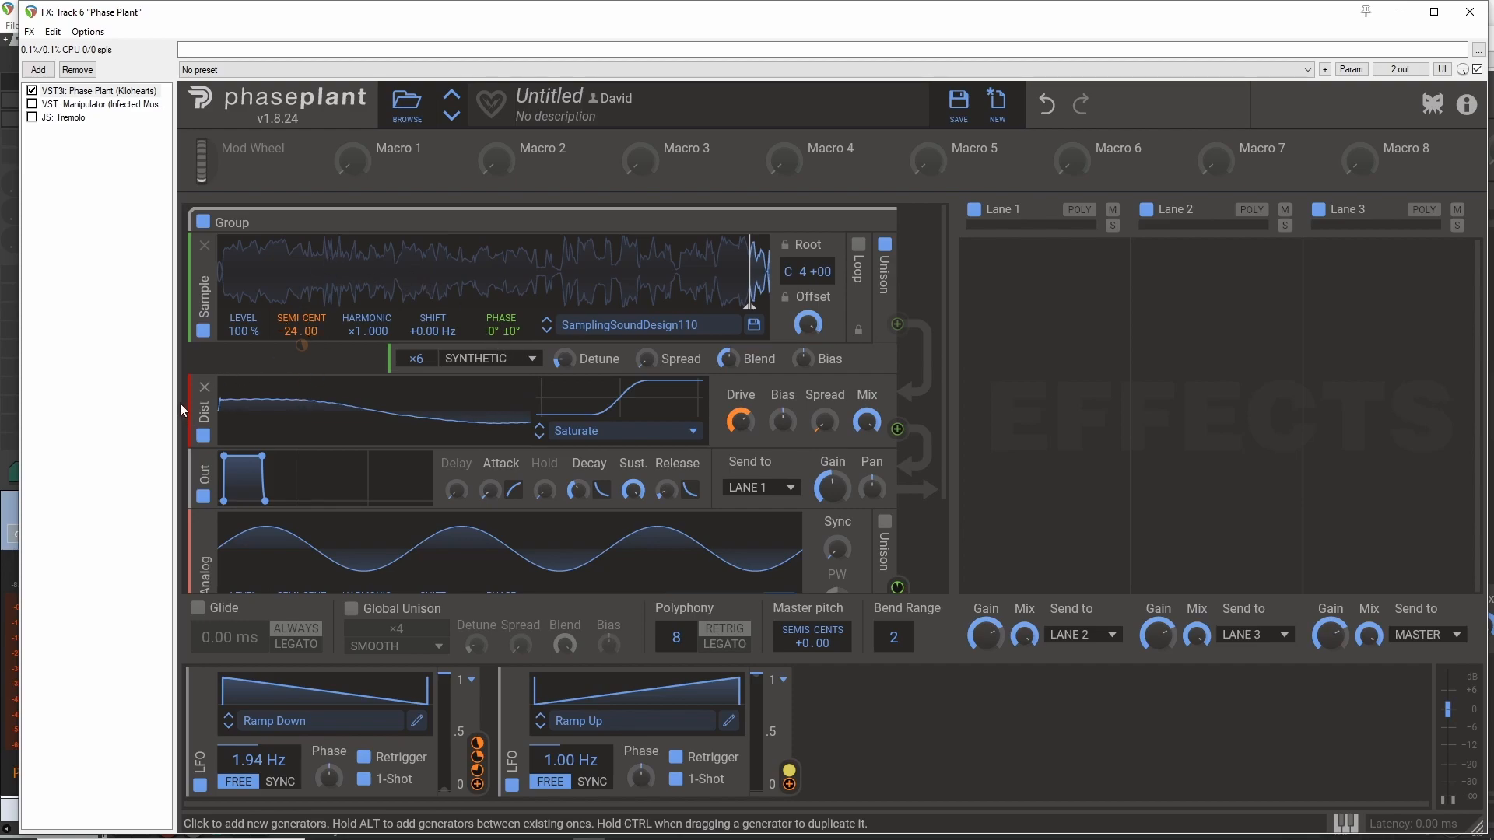
# - Examine the patch's Sample, Distortion and Analog generators and the Analog modulation on the sample's phase
pyautogui.scroll(-3, 249, 402)
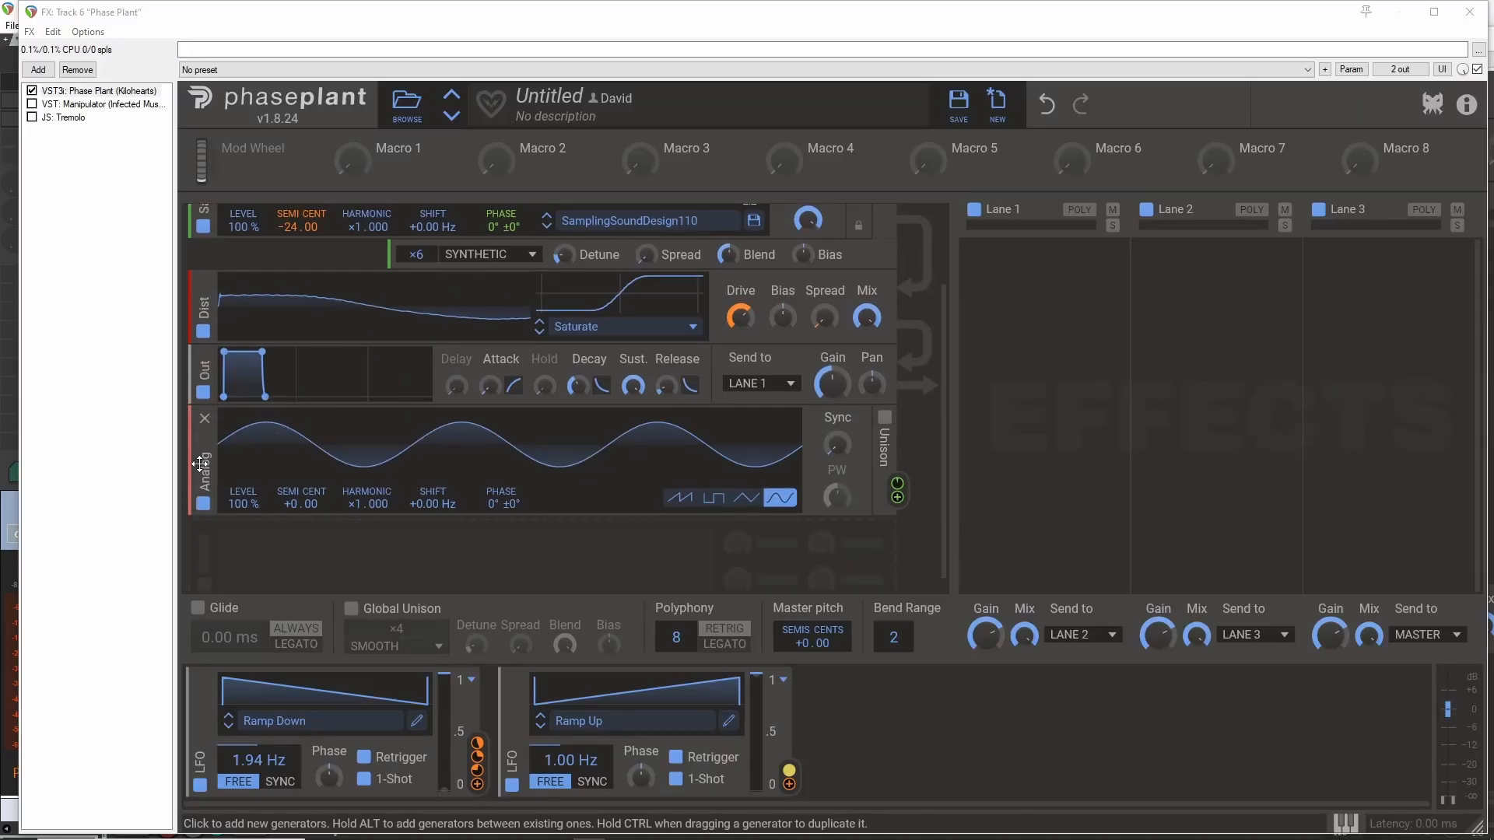
pyautogui.scroll(3, 825, 462)
pyautogui.moveTo(502, 347)
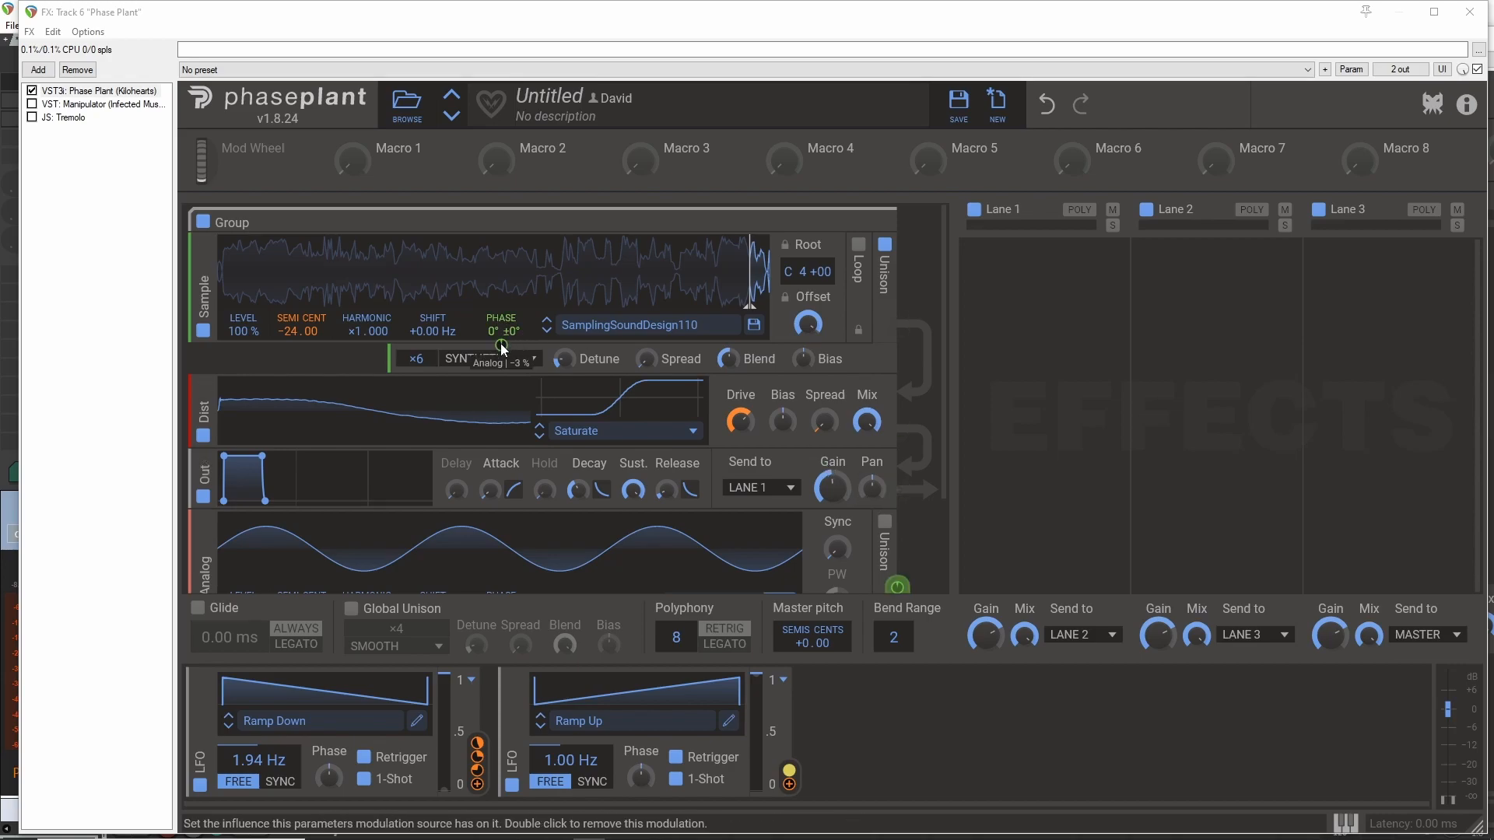
pyautogui.scroll(-3, 390, 408)
pyautogui.scroll(3, 511, 403)
# - Audition different start offsets across the SamplingSoundDesign110 waveform, ending near its beginning
pyautogui.moveTo(759, 282)
pyautogui.mouseDown()
pyautogui.moveTo(726, 280)
pyautogui.moveTo(741, 278)
pyautogui.mouseUp()
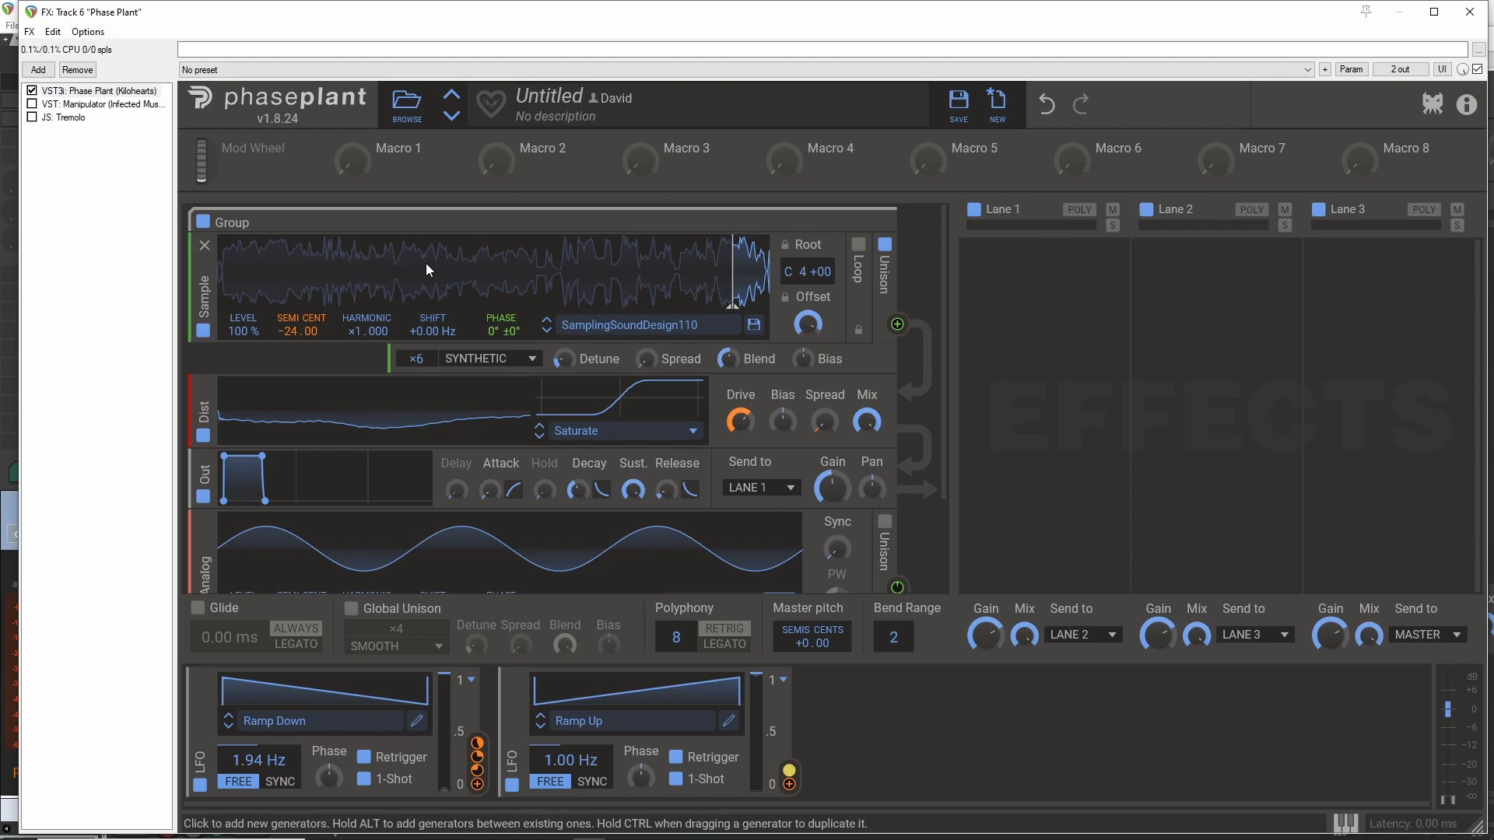
pyautogui.moveTo(737, 263)
pyautogui.mouseDown()
pyautogui.moveTo(334, 266)
pyautogui.moveTo(362, 269)
pyautogui.mouseUp()
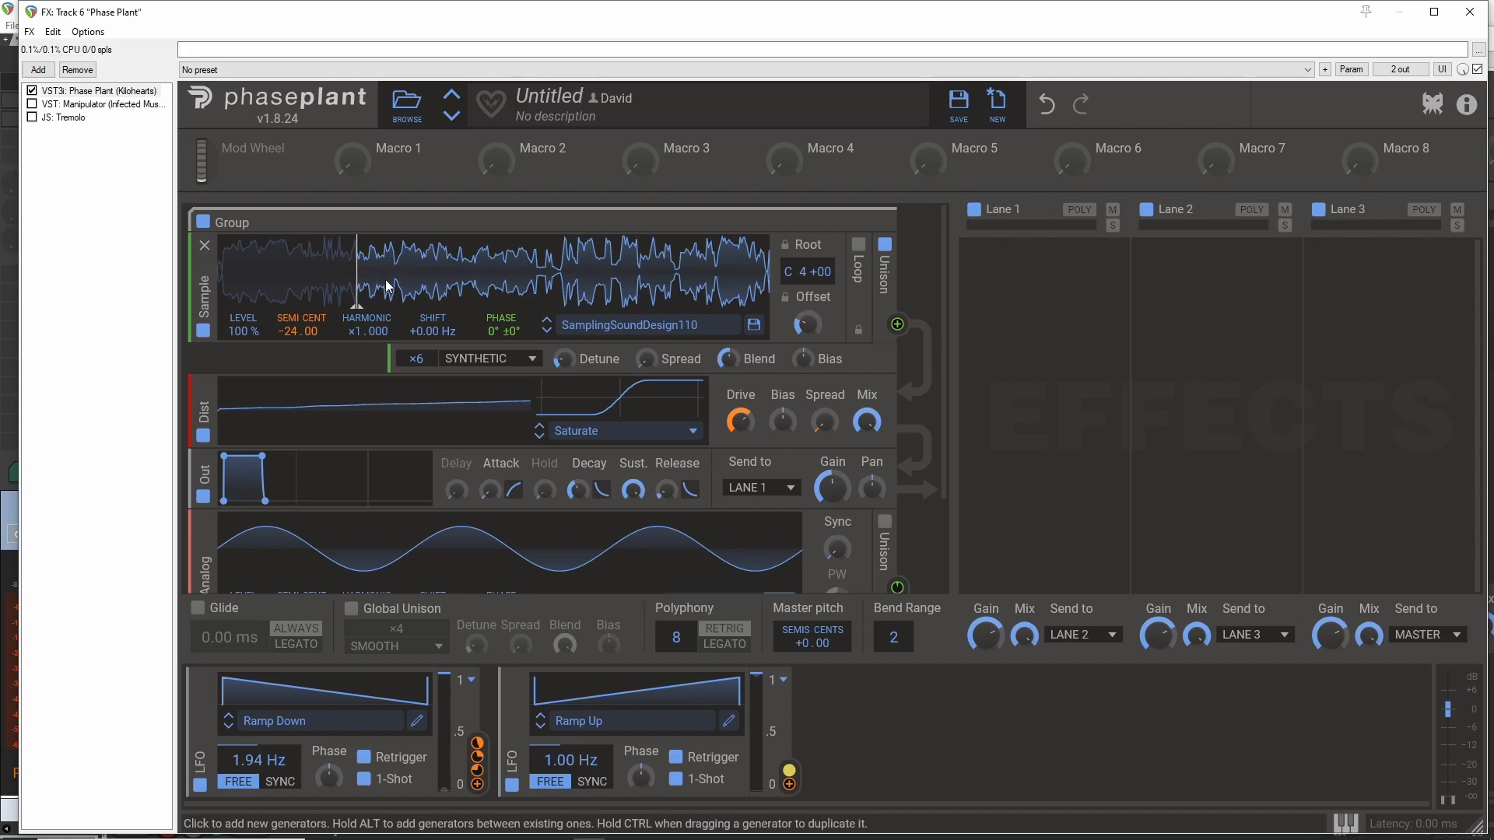
pyautogui.moveTo(366, 257); pyautogui.dragTo(595, 254)
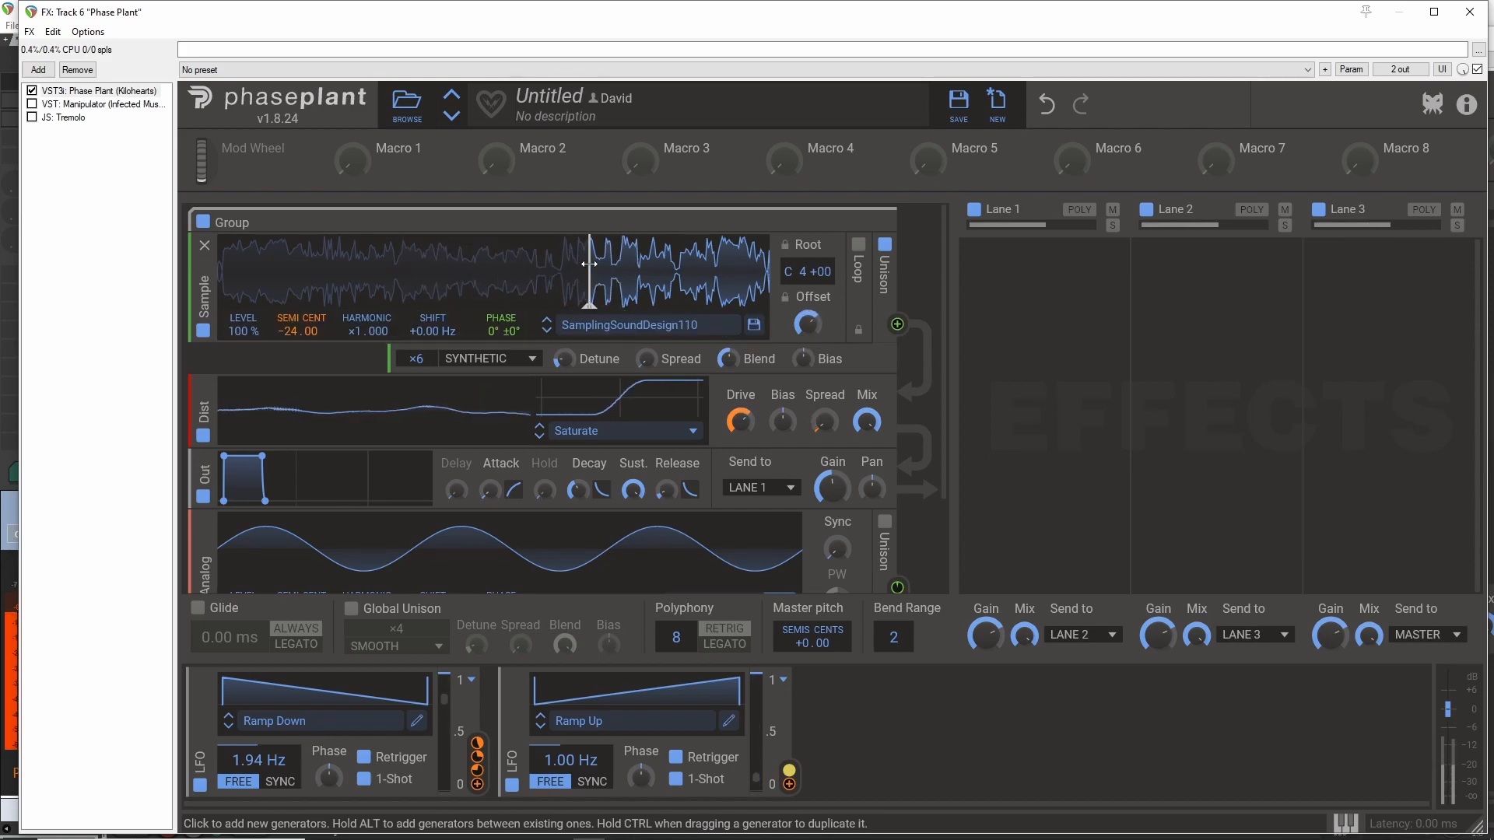
pyautogui.moveTo(588, 255)
pyautogui.mouseDown()
pyautogui.moveTo(599, 261)
pyautogui.moveTo(275, 275)
pyautogui.mouseUp()
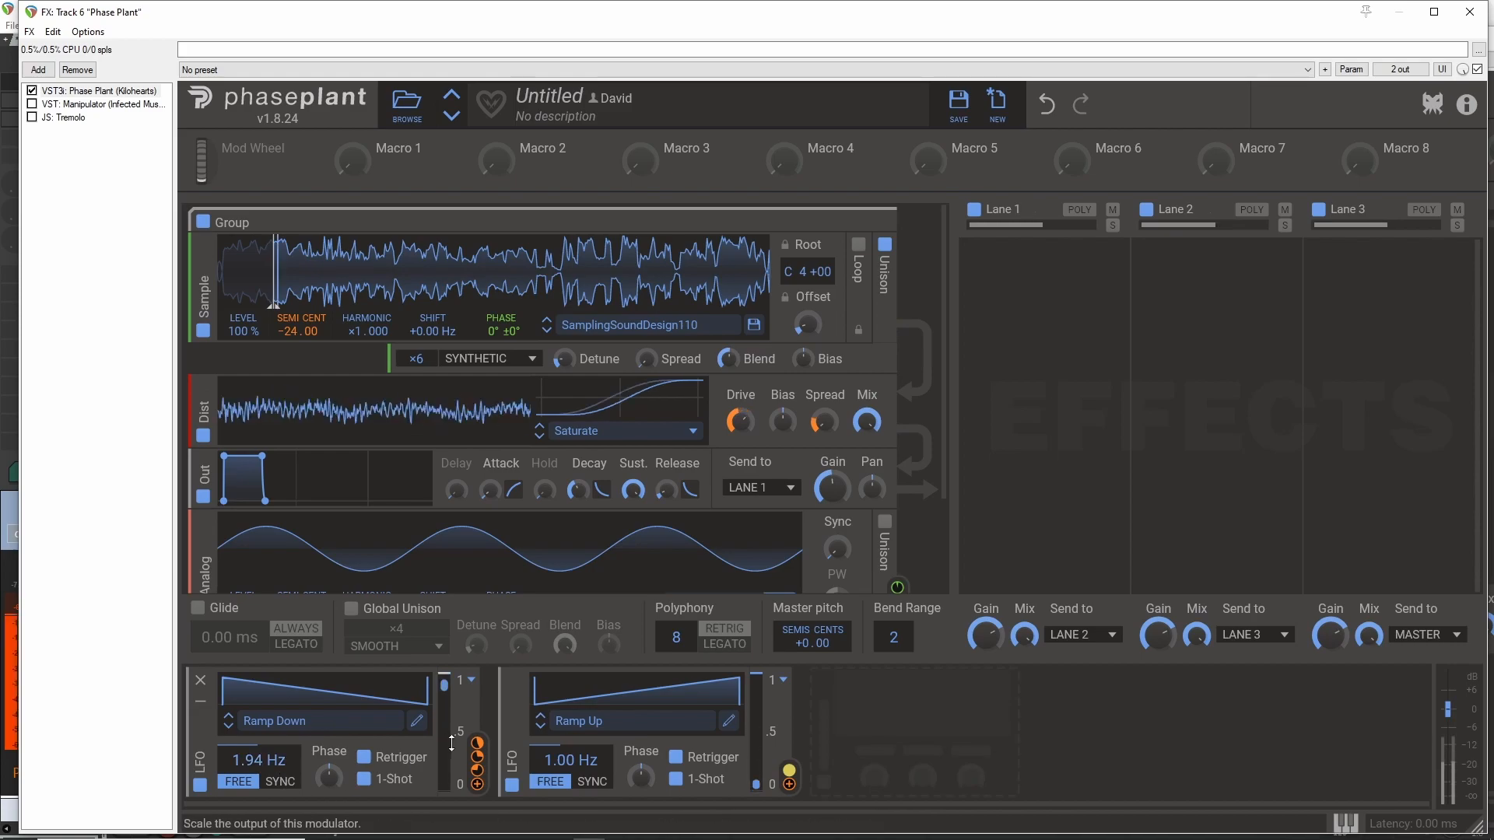
# - Replace the first LFO's Ramp Down shape with Double Transient from the user Gun Transients folder
pyautogui.click(332, 723)
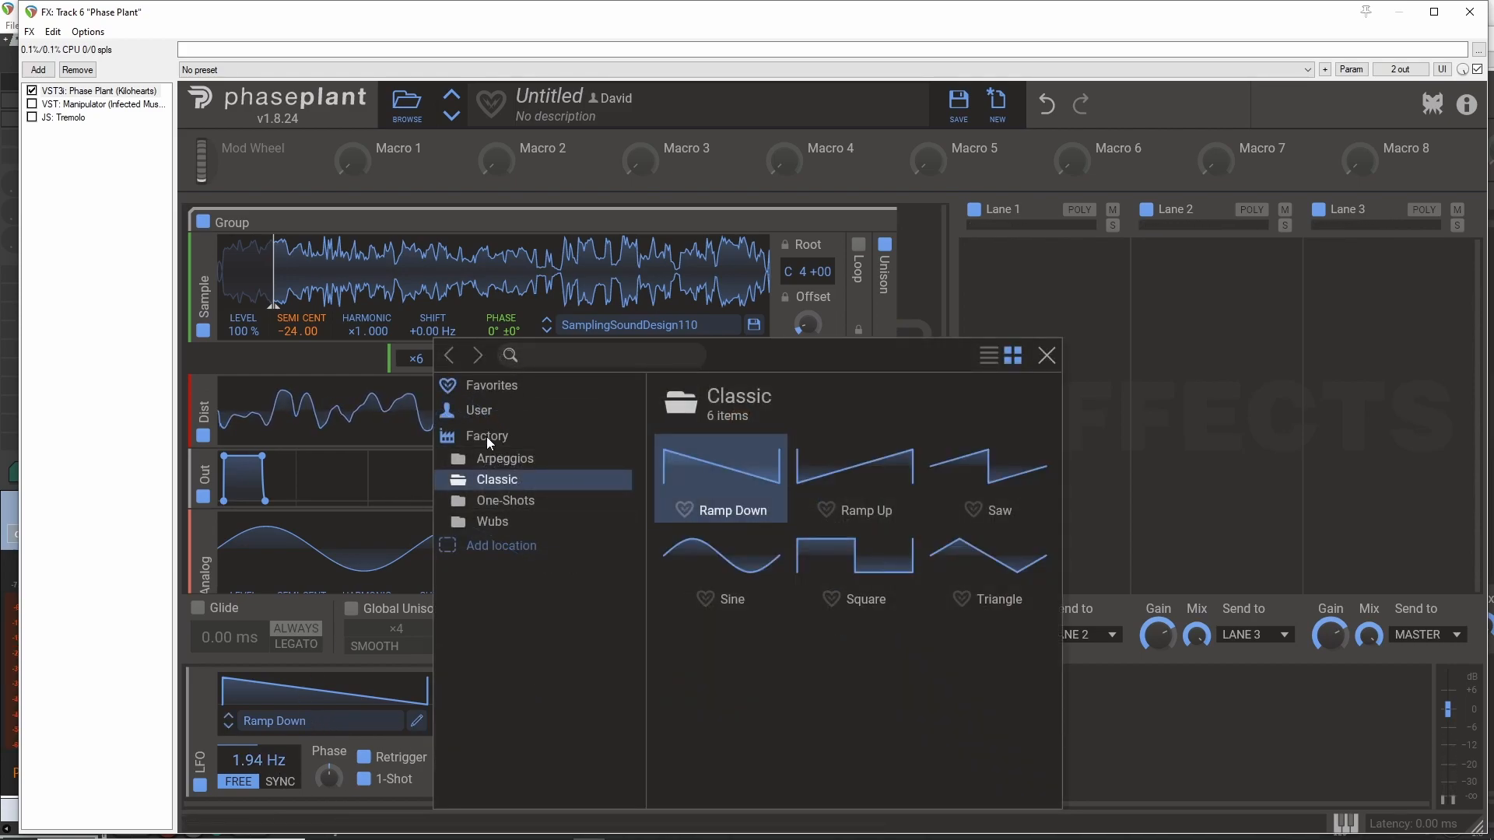
pyautogui.click(480, 411)
pyautogui.click(738, 473)
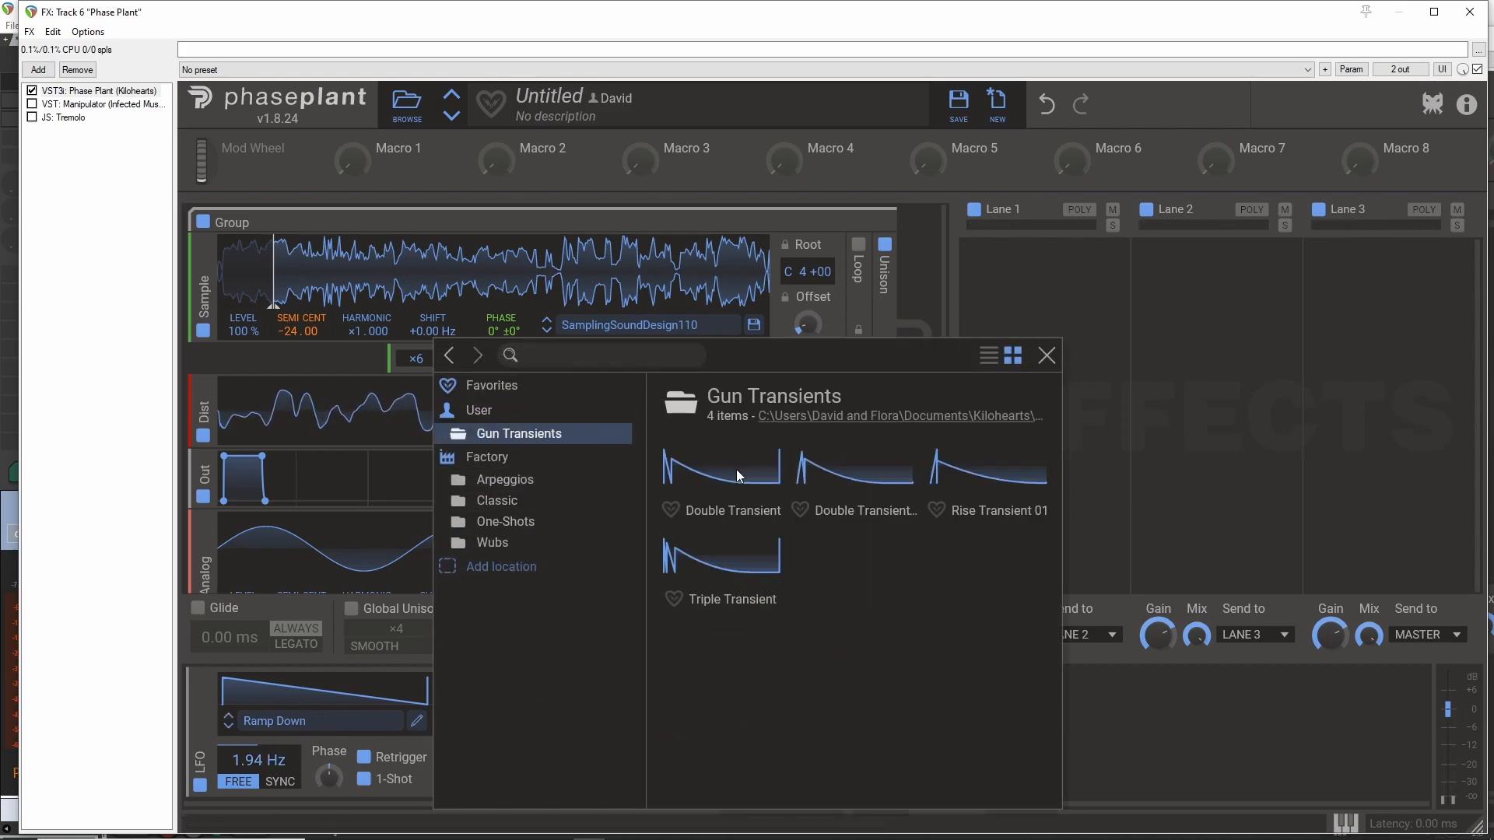
pyautogui.press('Escape')
pyautogui.click(305, 724)
pyautogui.click(688, 475)
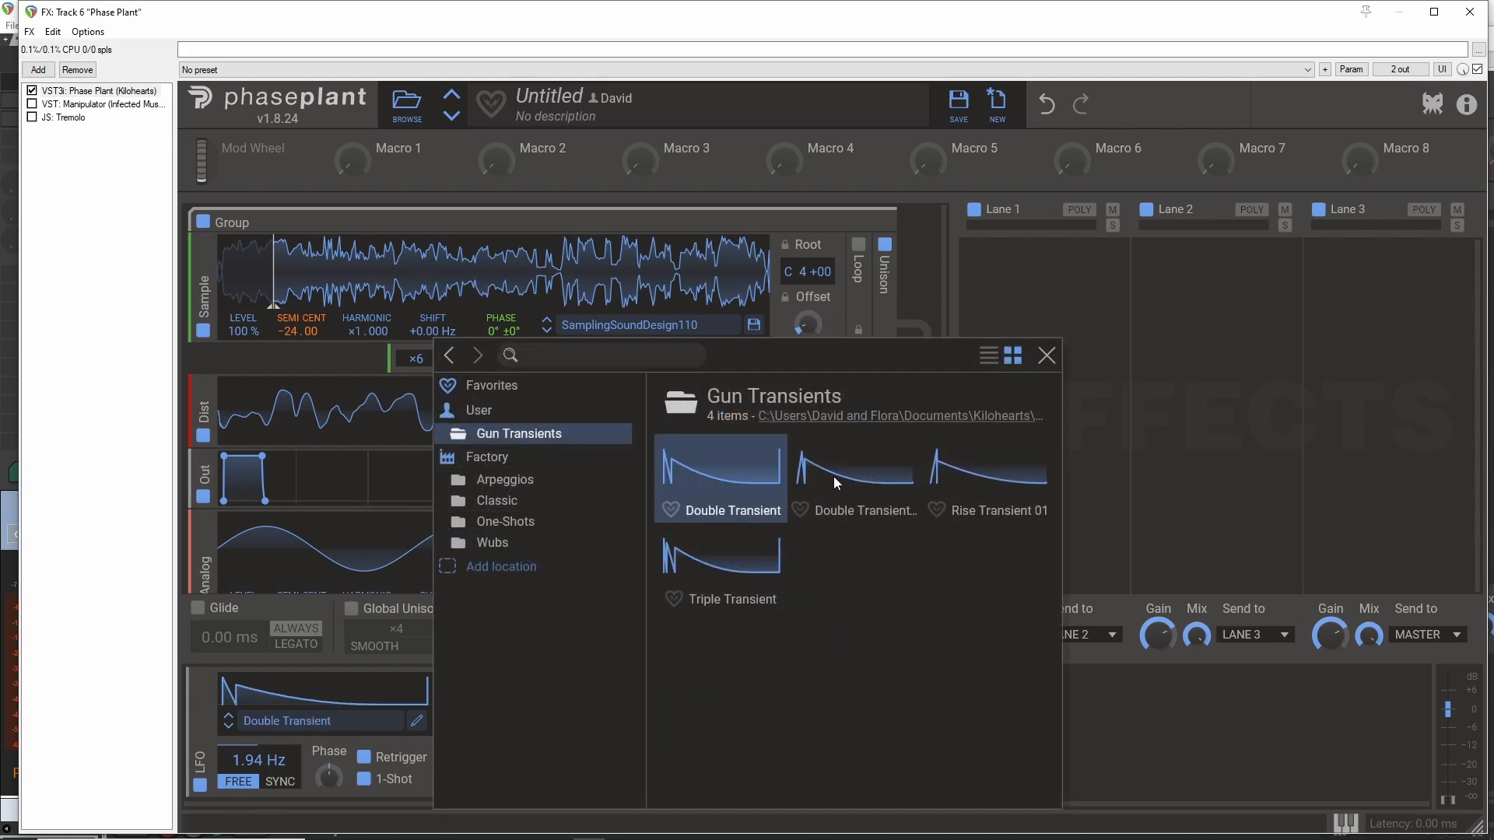
pyautogui.doubleClick(728, 465)
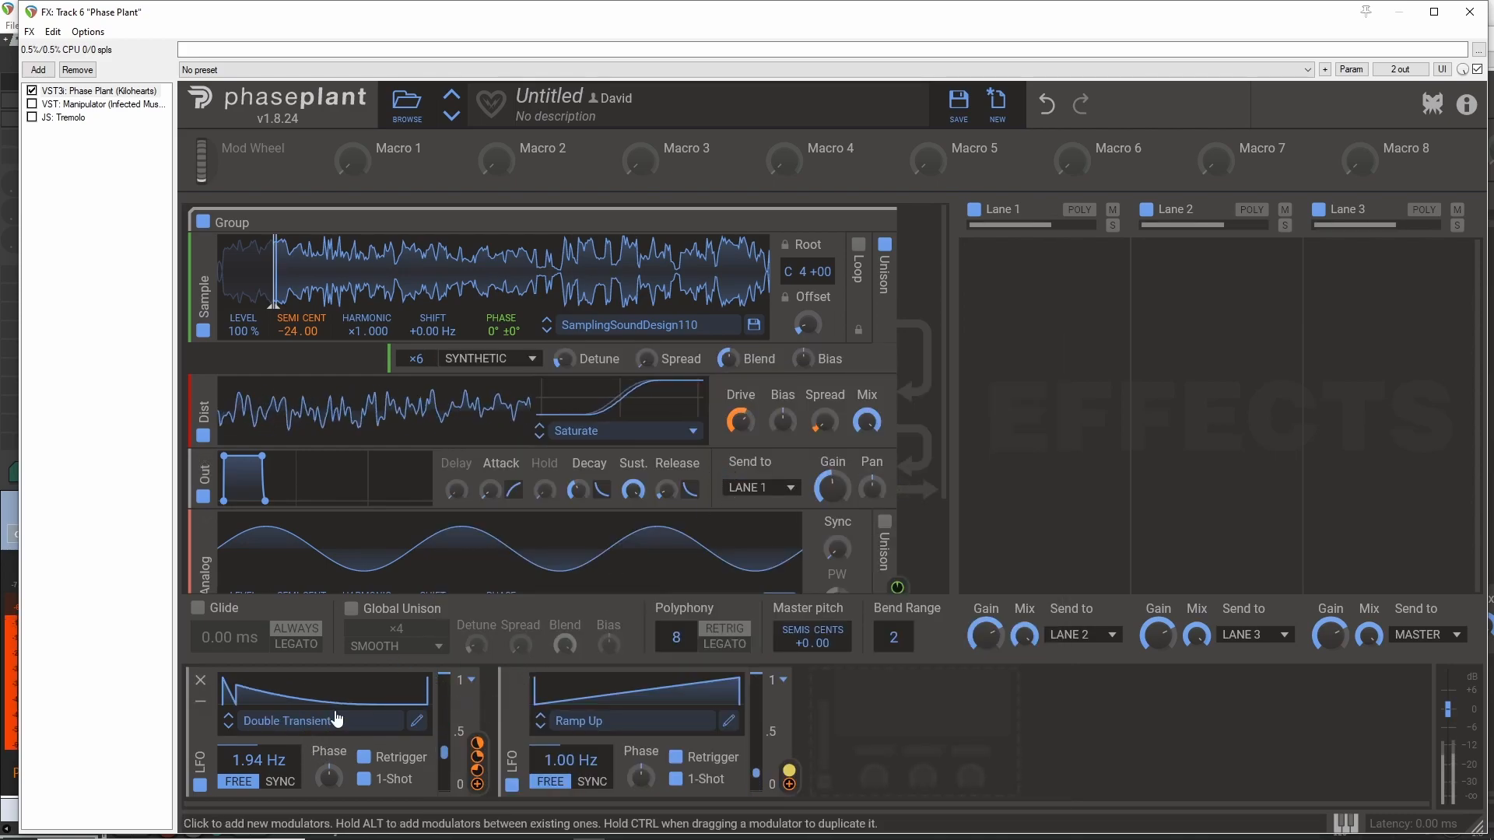
# - Reshape the first LFO's Double Transient curve so the second spike falls straight to 0 % shortly after grid line 1
pyautogui.click(417, 721)
pyautogui.moveTo(965, 637); pyautogui.dragTo(446, 635)
pyautogui.rightClick(594, 637)
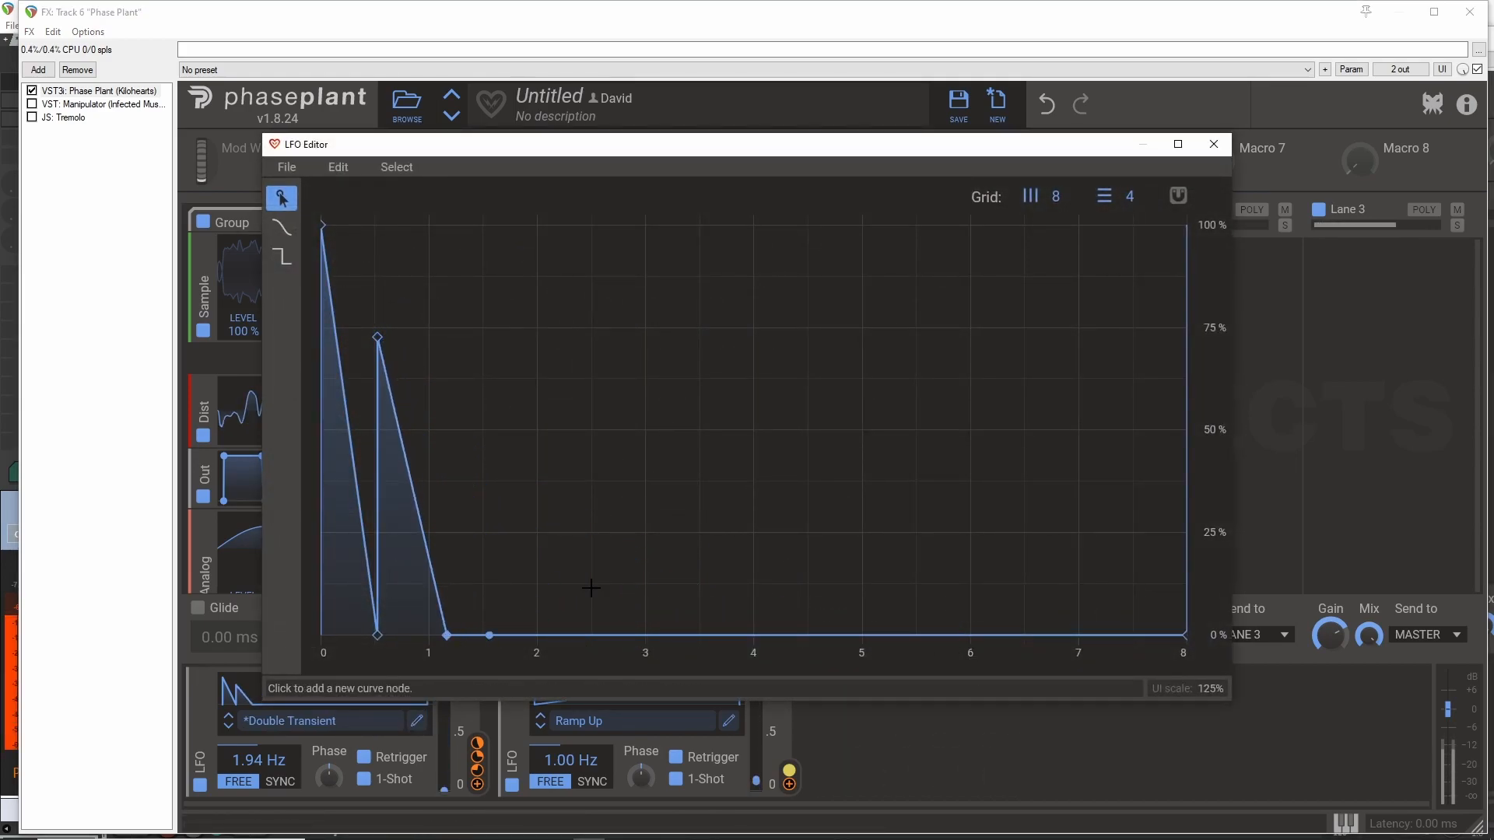
pyautogui.click(1216, 144)
# - Set the first LFO's rate to 0.74 Hz and try sample start offsets near the waveform's end and at about three quarters, closing the plugin windows
pyautogui.moveTo(278, 261)
pyautogui.mouseDown()
pyautogui.moveTo(633, 272)
pyautogui.moveTo(596, 270)
pyautogui.moveTo(750, 259)
pyautogui.mouseUp()
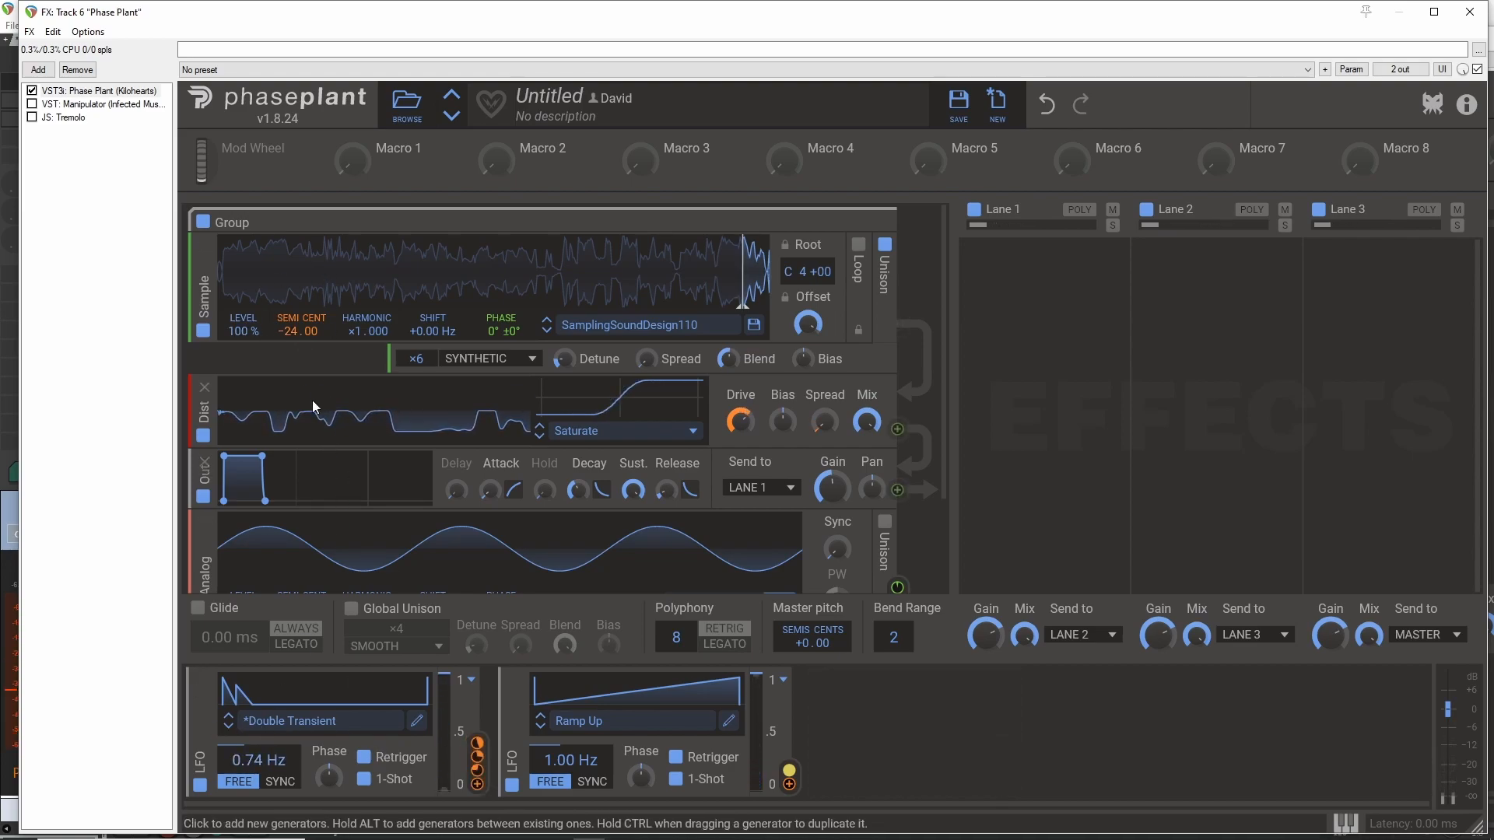
pyautogui.moveTo(302, 344)
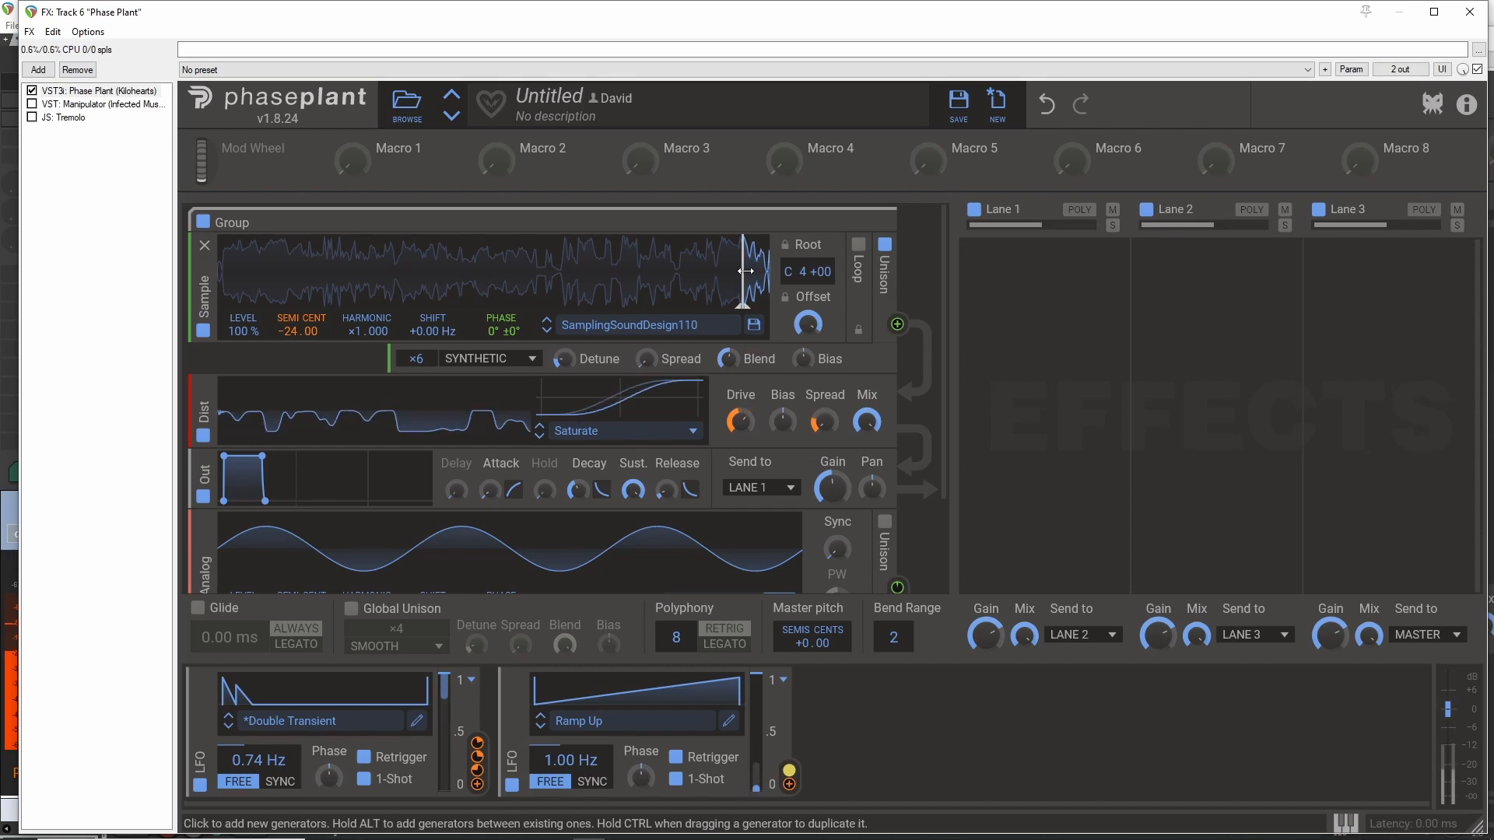
pyautogui.moveTo(750, 273); pyautogui.dragTo(634, 277)
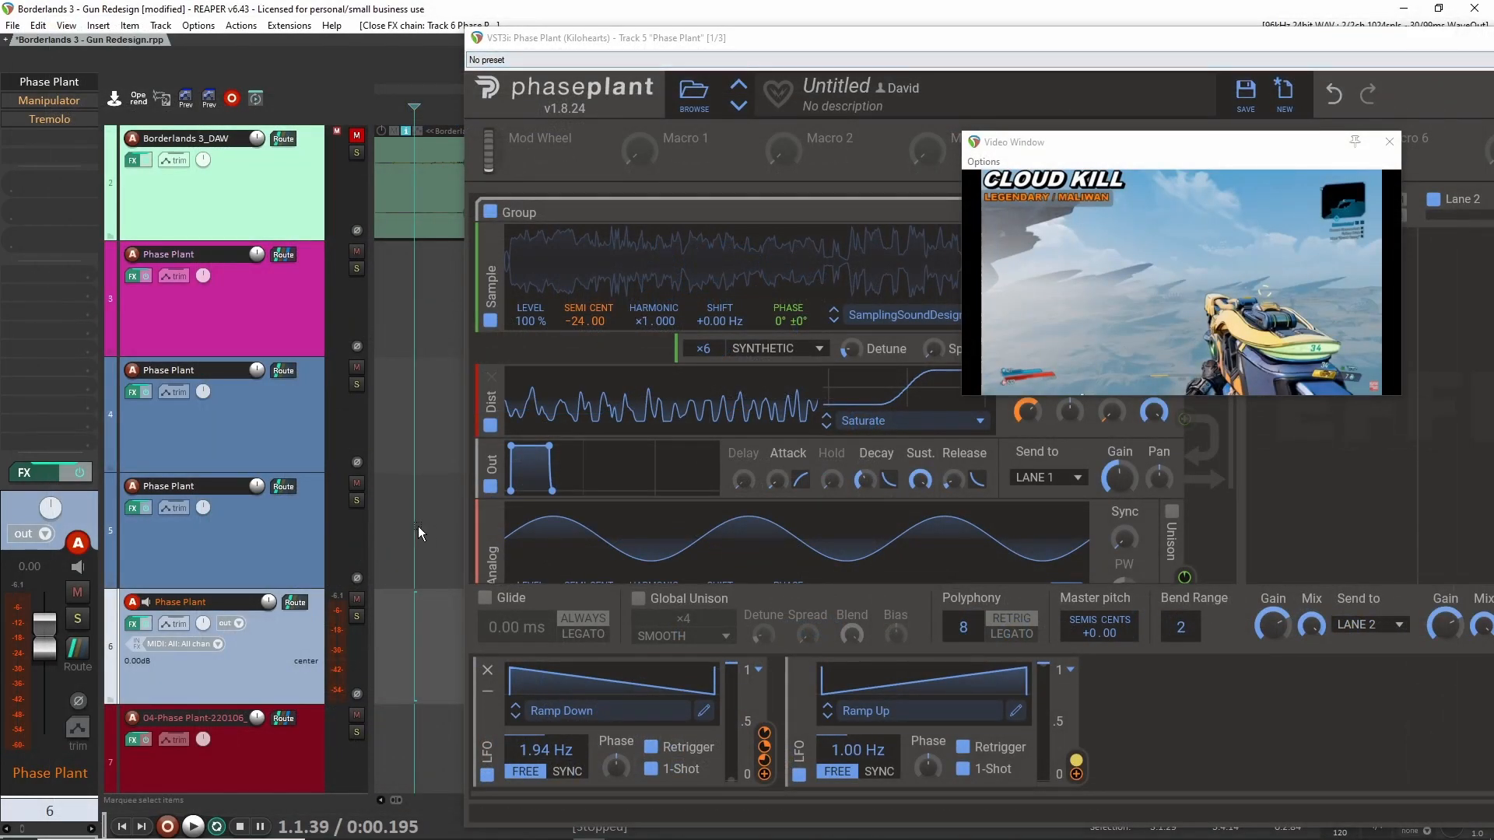
pyautogui.click(1493, 37)
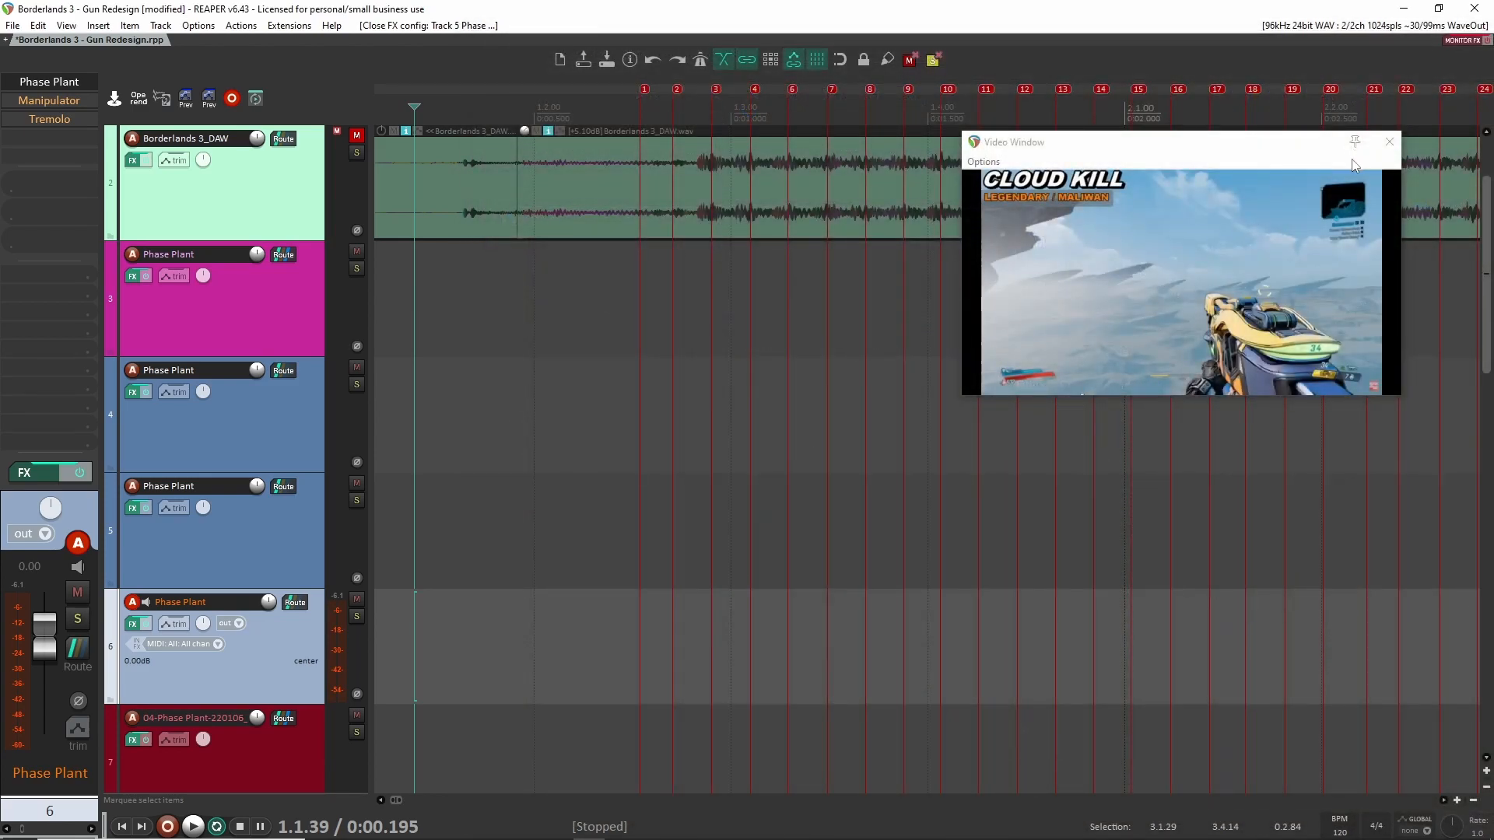
# - Solo the first SFX_UserInterface_Menu track in the SHOT - stem folder and open its Manipulator plugin
pyautogui.scroll(-5, 418, 408)
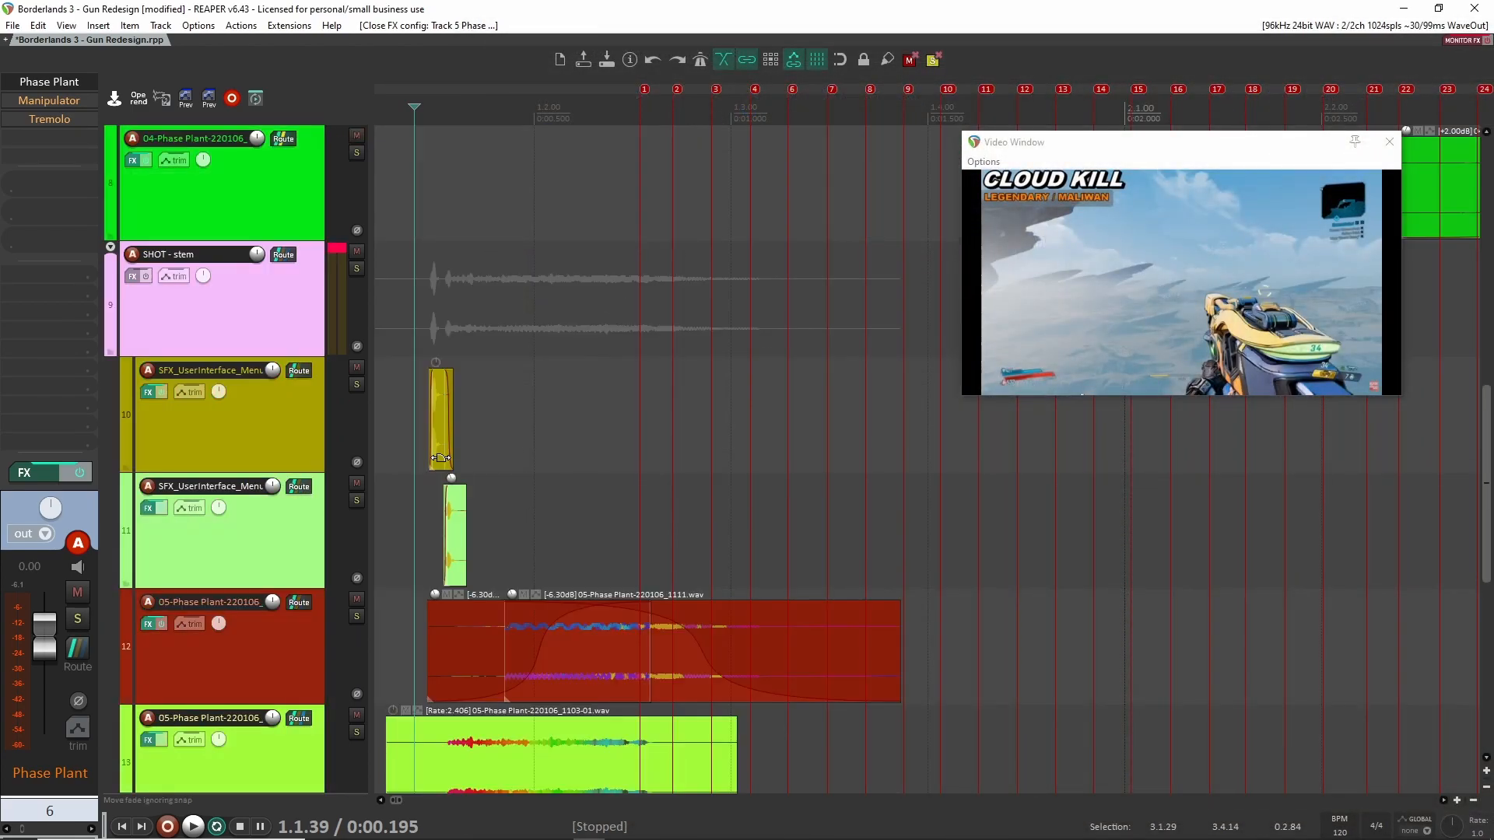
pyautogui.click(357, 385)
pyautogui.click(357, 385)
pyautogui.click(357, 384)
pyautogui.click(39, 81)
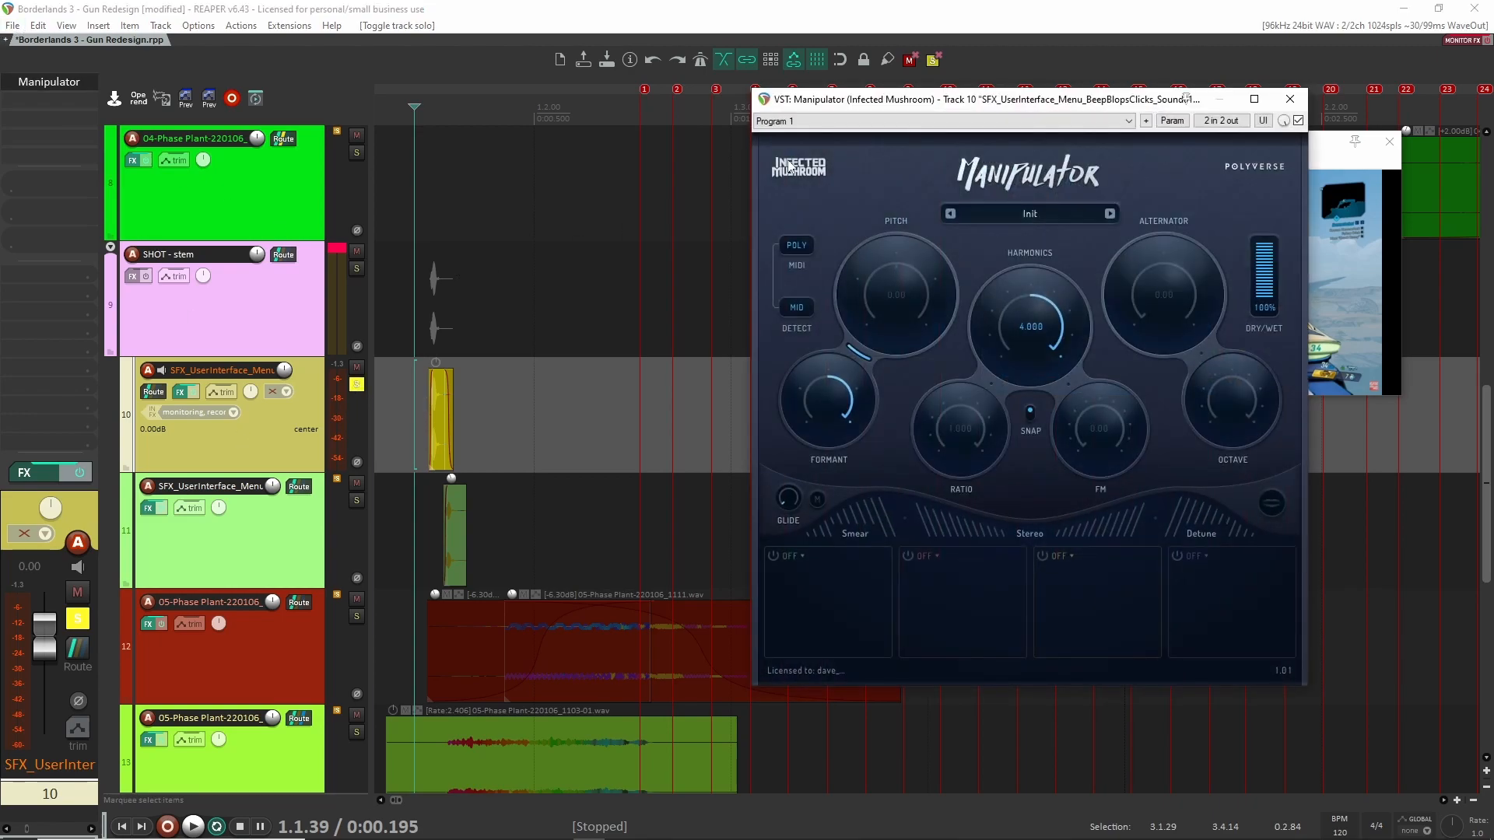
# - Compare the soloed SFX_UserInterface_Menu layer with Manipulator bypassed and enabled by playing it repeatedly in each state
pyautogui.click(1298, 120)
pyautogui.press('space')
pyautogui.press('space')
pyautogui.press('space')
pyautogui.press('space')
pyautogui.press('space')
pyautogui.press('space')
pyautogui.press('space')
pyautogui.press('space')
pyautogui.click(1298, 121)
pyautogui.press('space')
pyautogui.press('space')
pyautogui.press('space')
pyautogui.press('space')
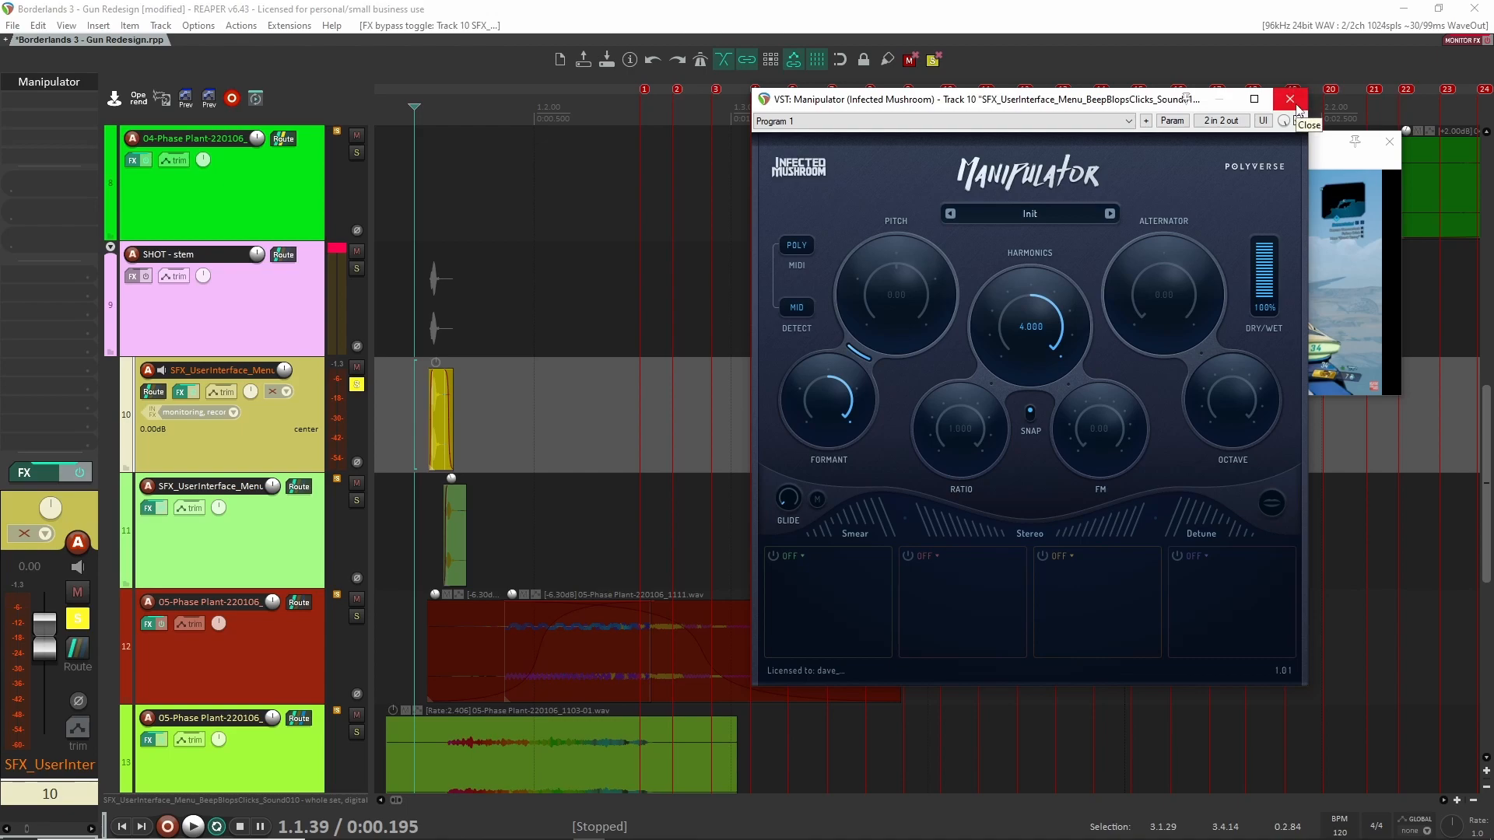
pyautogui.click(1297, 108)
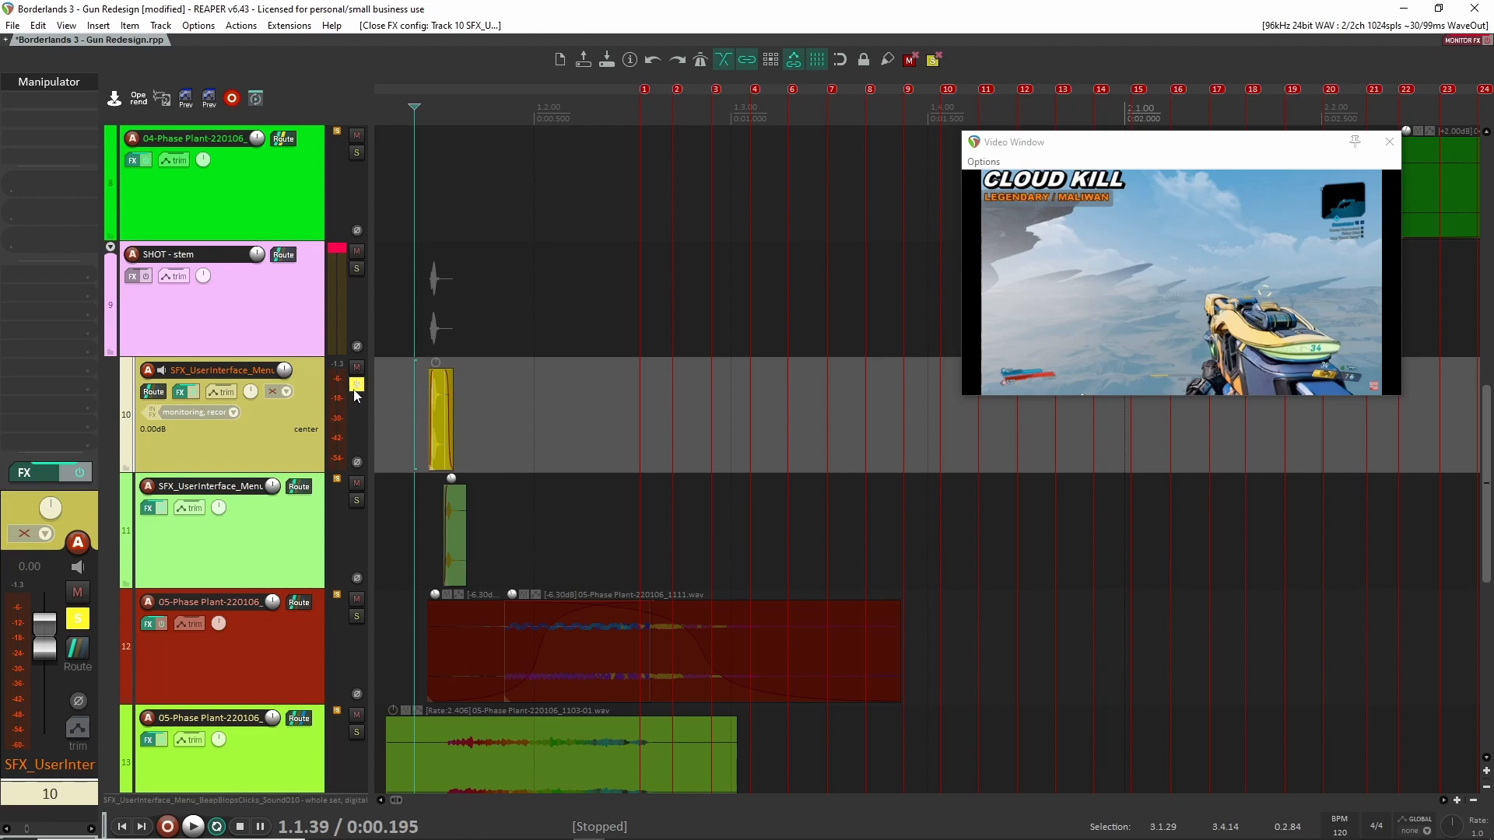
# - Switch the solo to only the second SFX_UserInterface_Menu track and play it from the edit cursor
pyautogui.moveTo(550, 391); pyautogui.dragTo(422, 422)
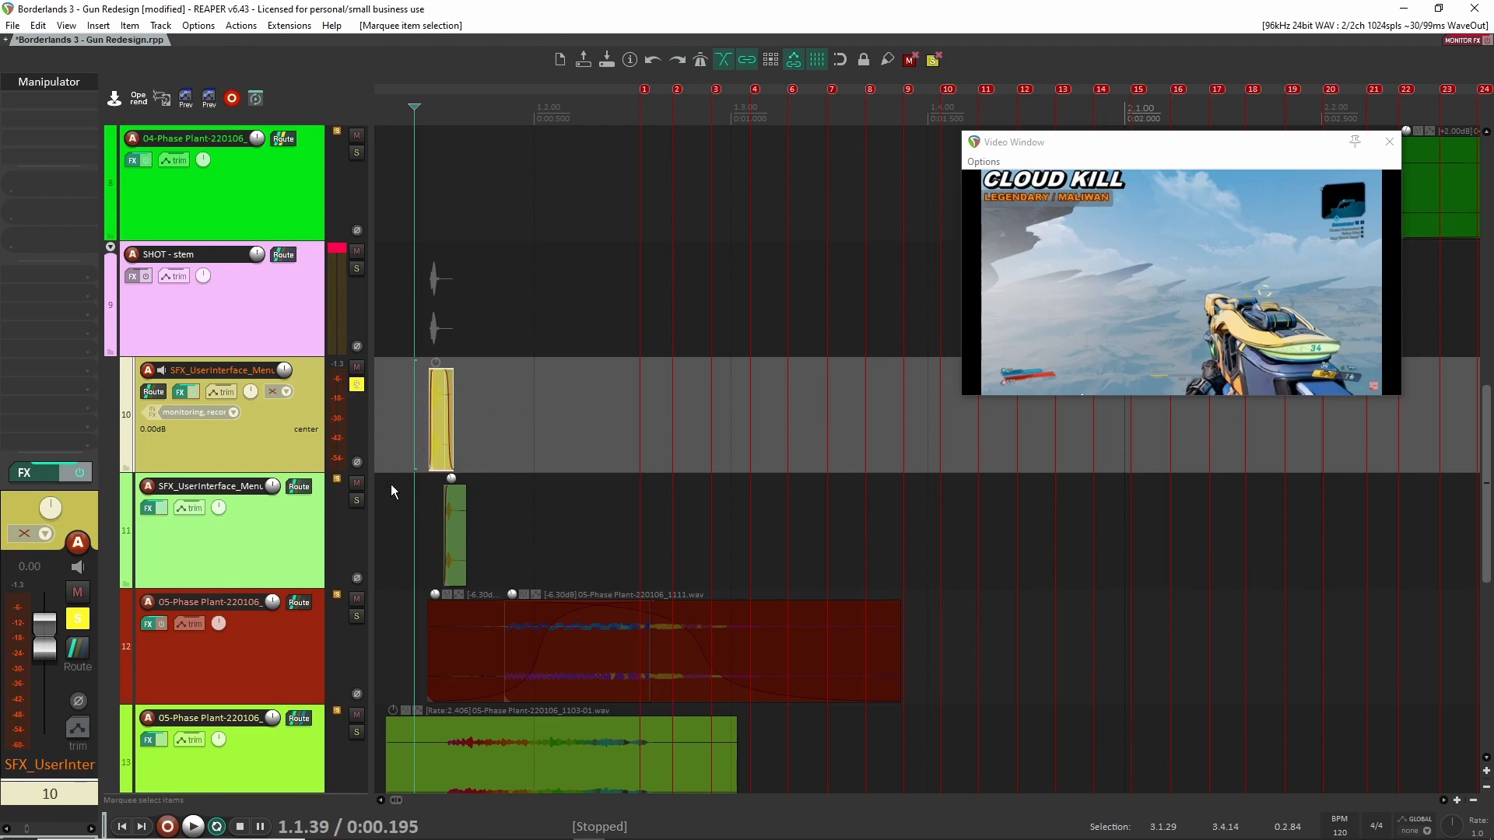
pyautogui.click(360, 499)
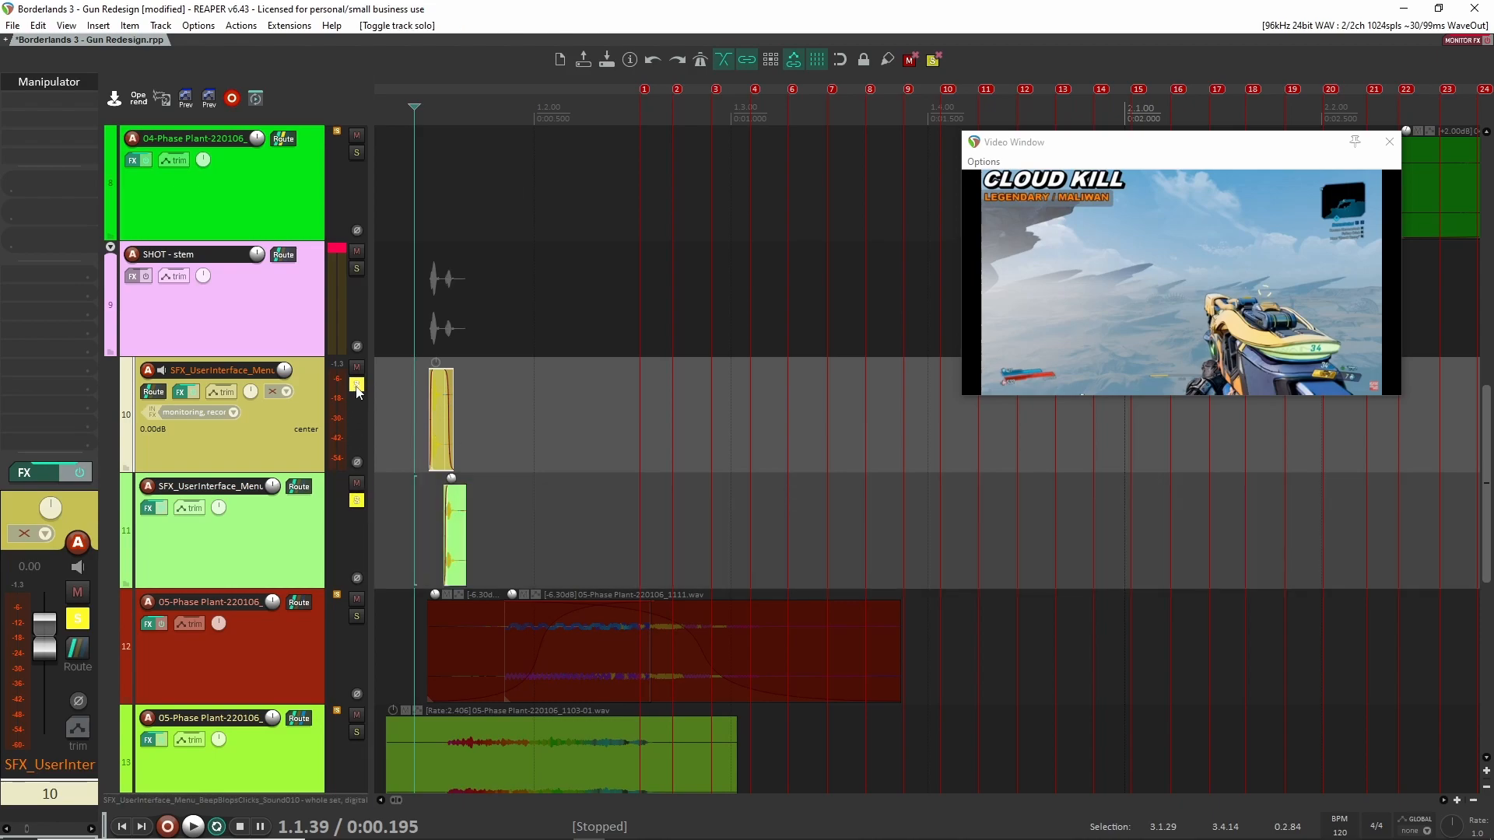
pyautogui.click(357, 385)
pyautogui.press('space')
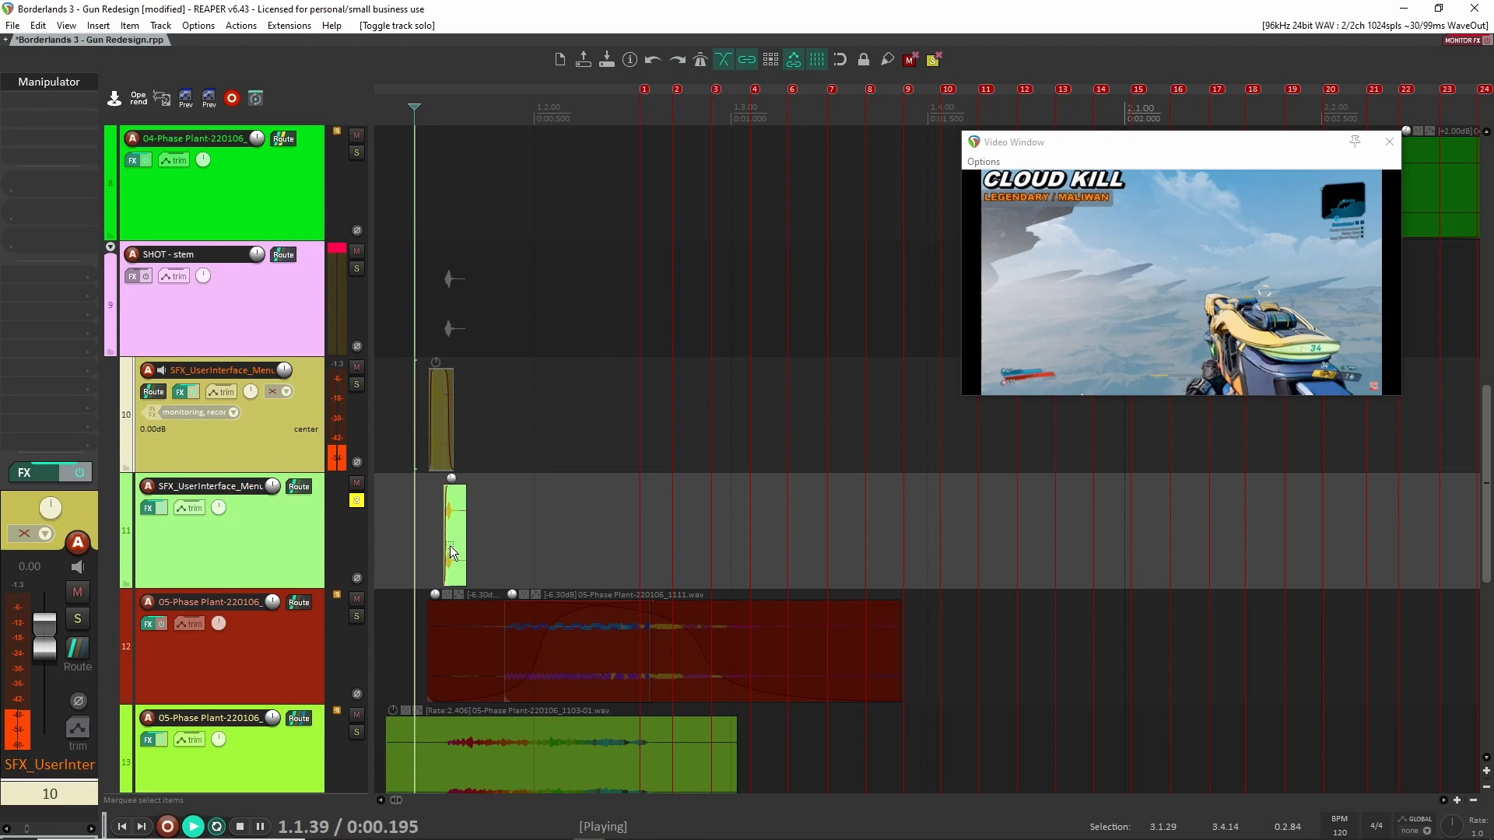
pyautogui.press('space')
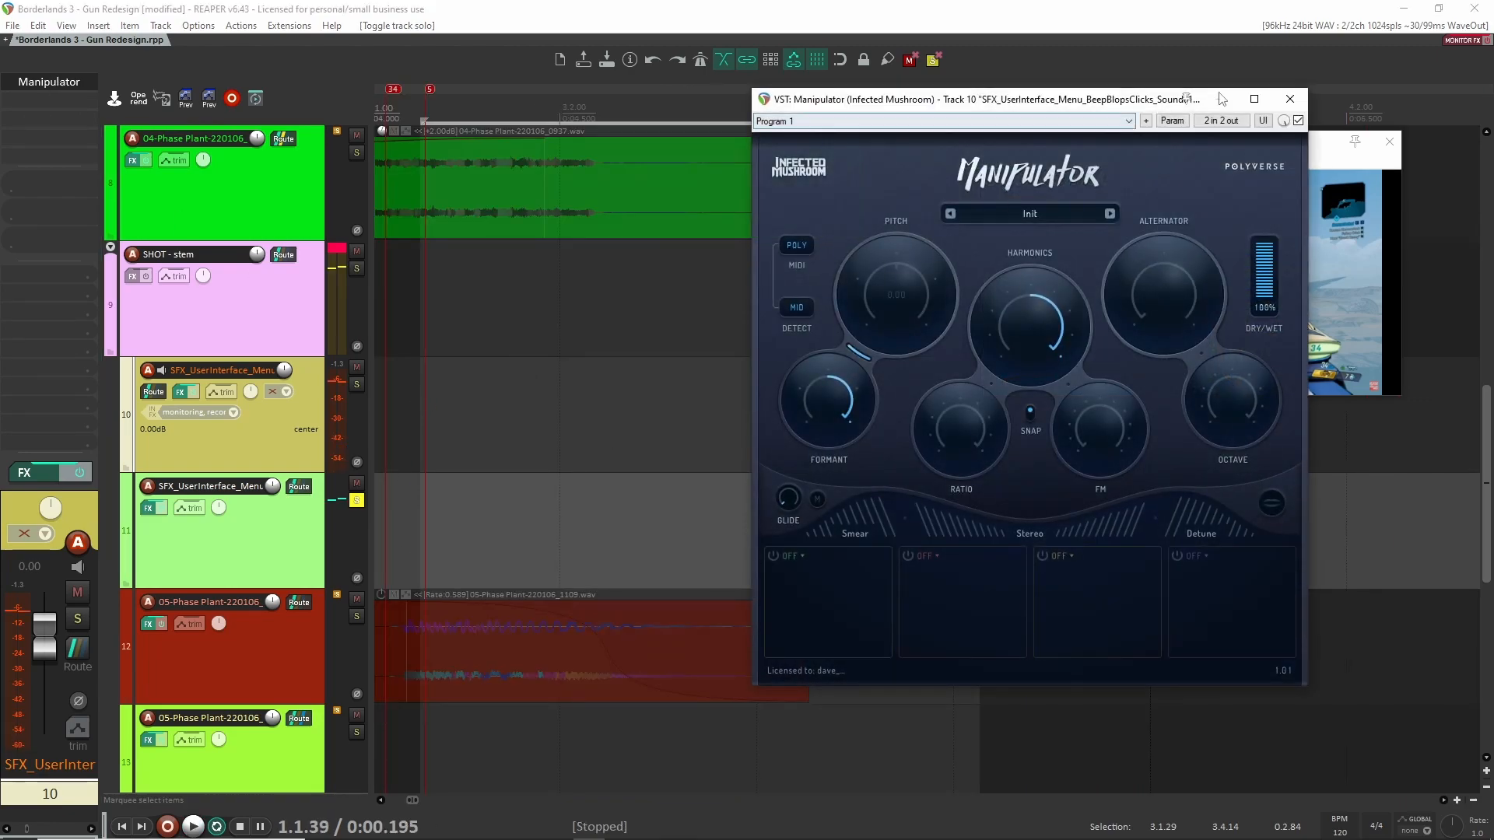
pyautogui.click(1291, 101)
# - Play the second SFX_UserInterface_Menu layer from 1.1.46 and inspect its Manipulator settings
pyautogui.scroll(6, 529, 485)
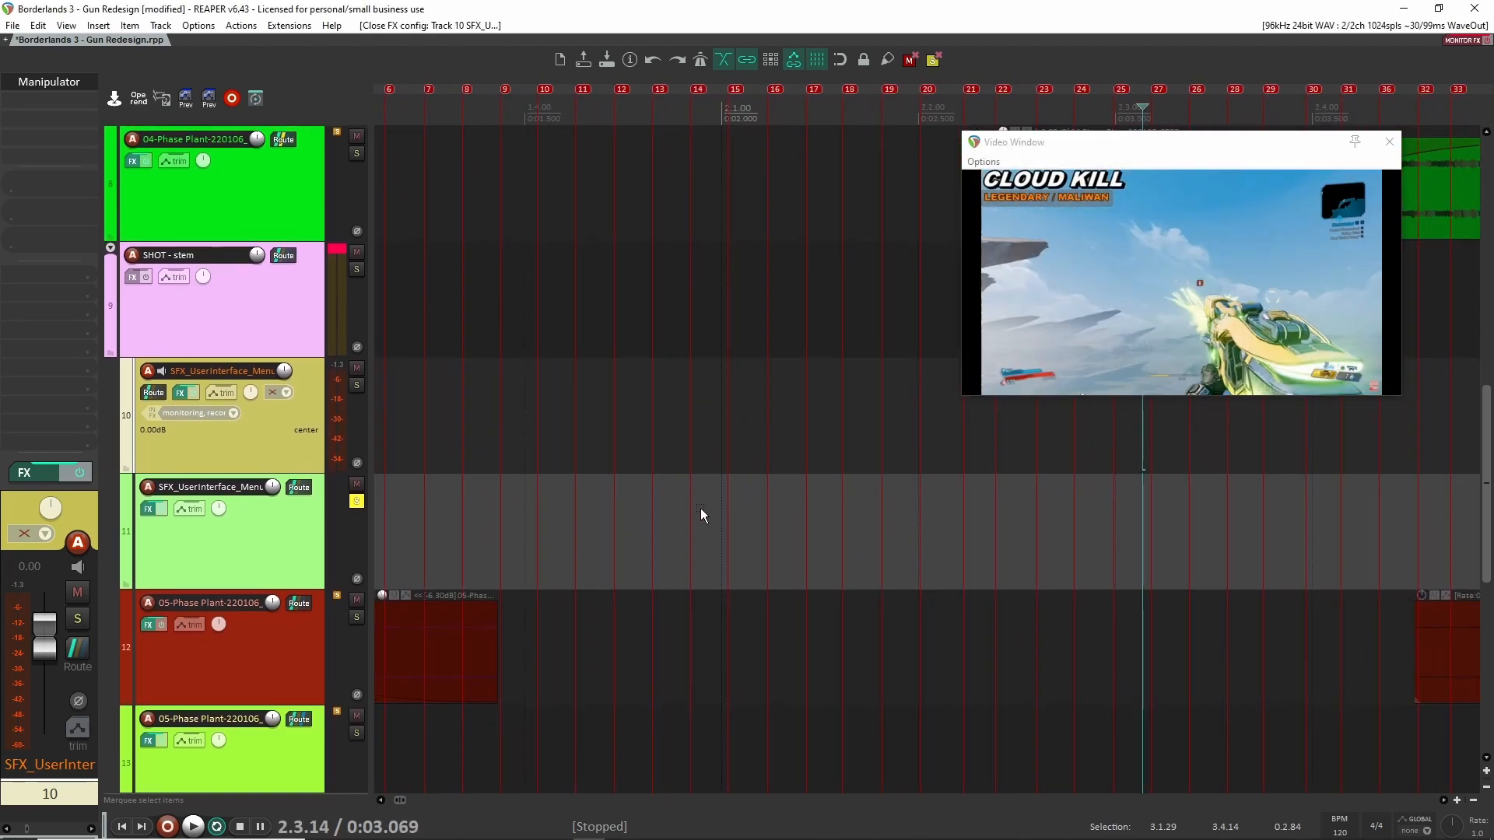
pyautogui.click(460, 492)
pyautogui.press('space')
pyautogui.press('space')
pyautogui.click(65, 85)
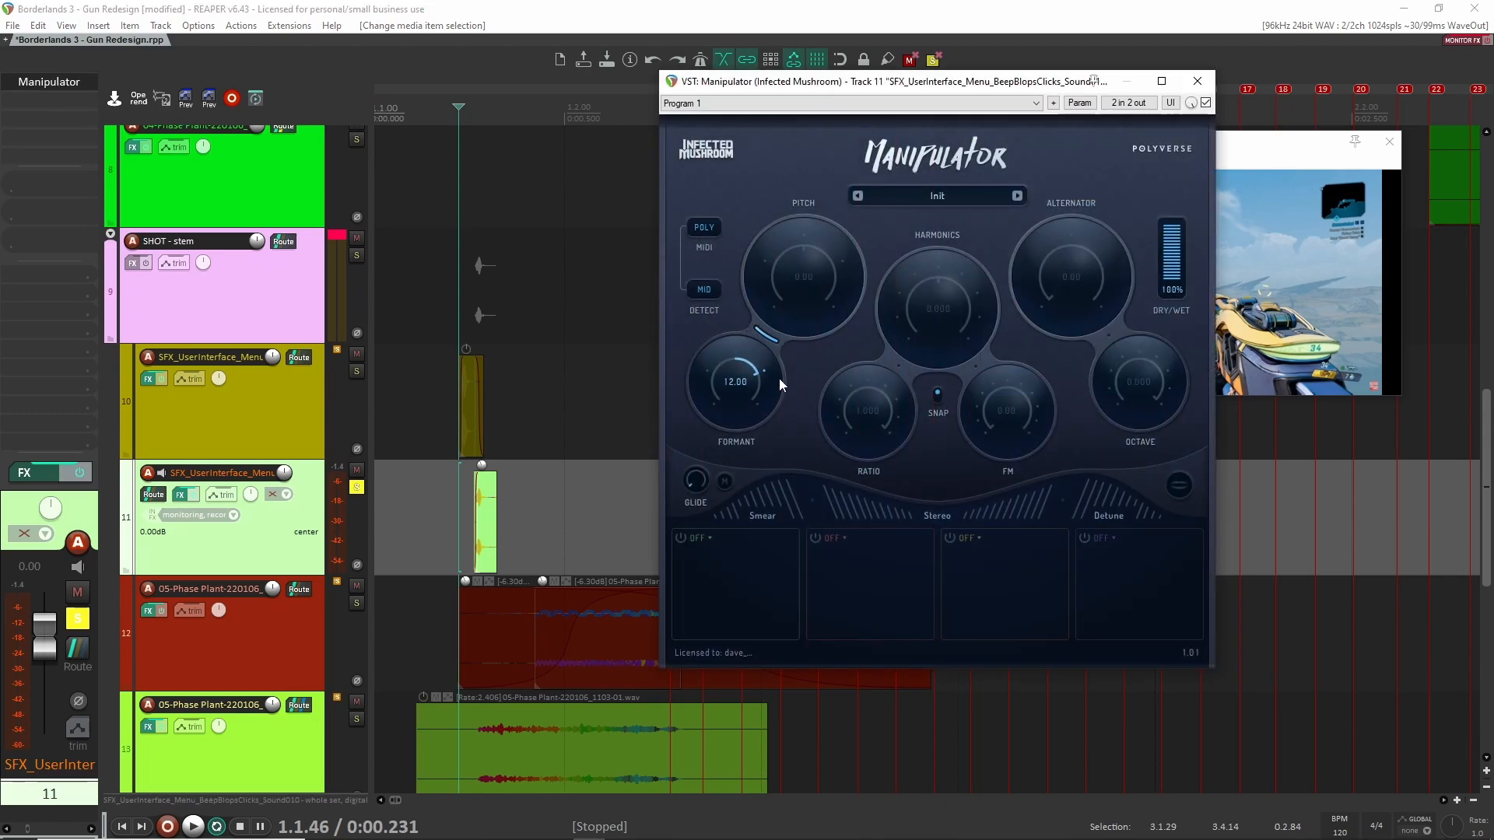
pyautogui.click(1196, 81)
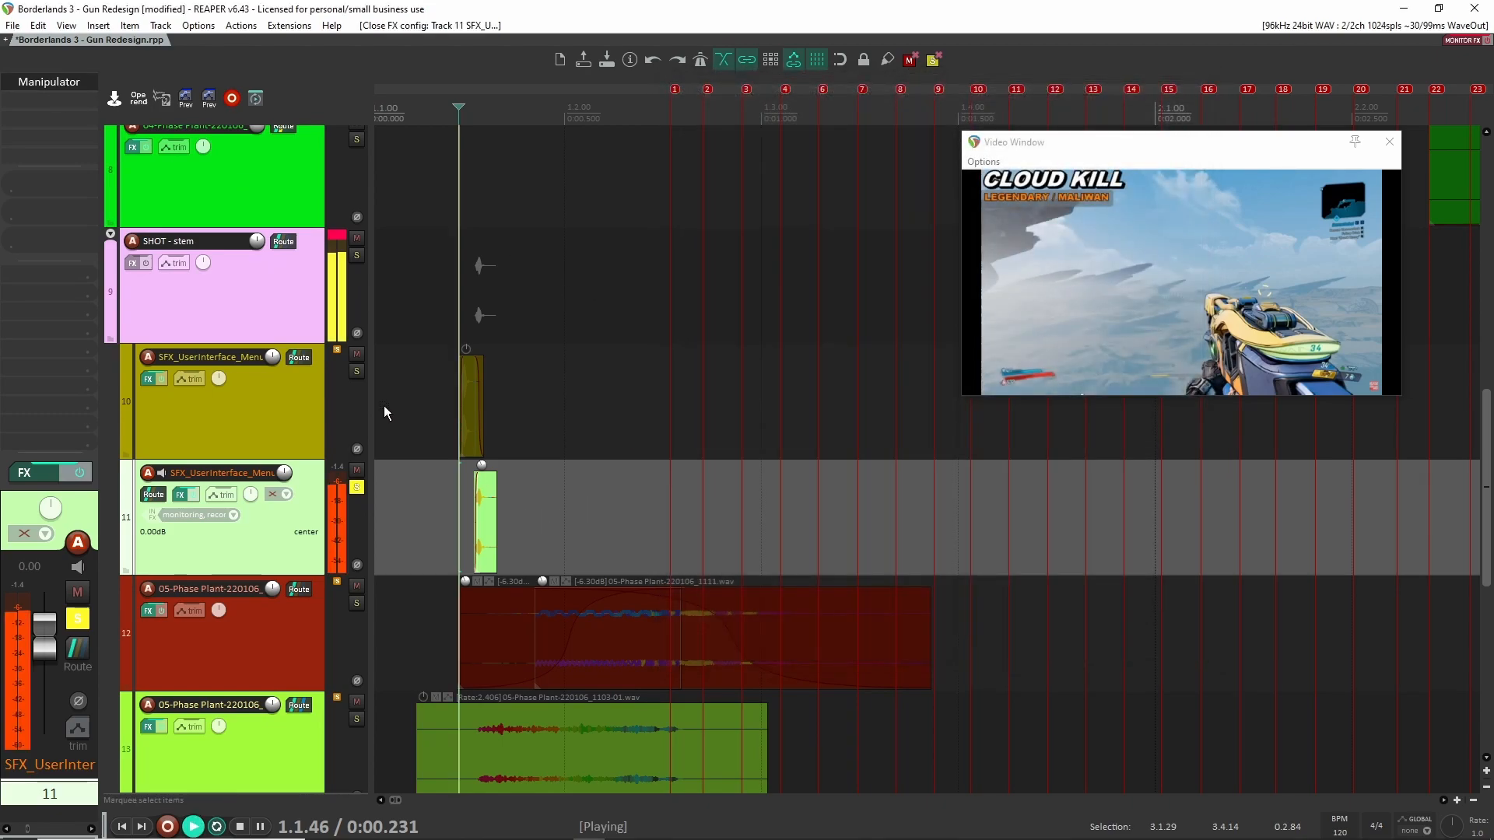
# - Add the first SFX_UserInterface_Menu track to the solo and play both layers together from 1.1.46
pyautogui.click(357, 371)
pyautogui.press('space')
pyautogui.press('space')
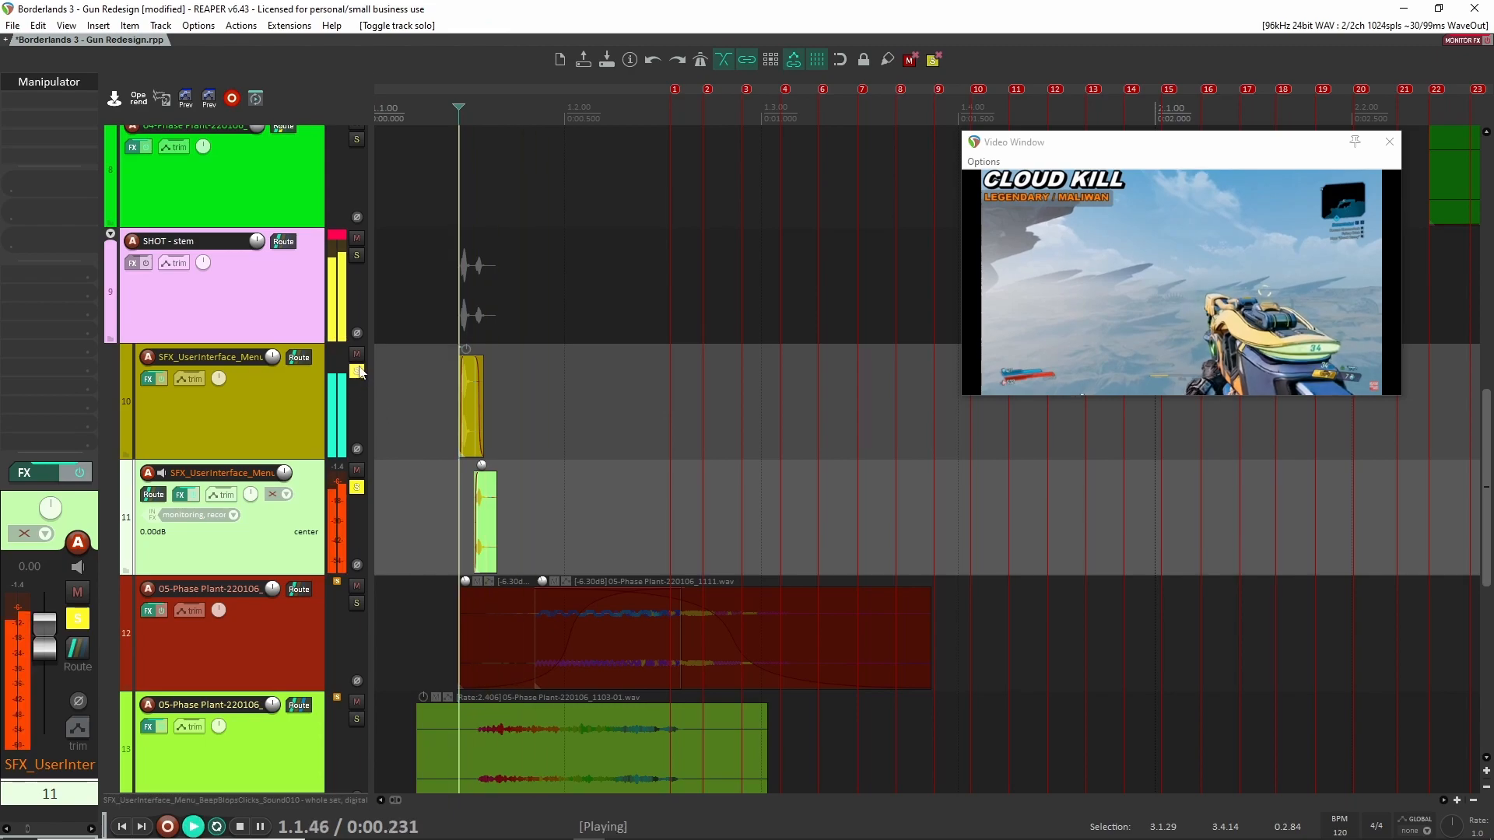
# - Play the two soloed SFX_UserInterface_Menu layers together once more and remove both tracks from solo
pyautogui.press('space')
pyautogui.press('space')
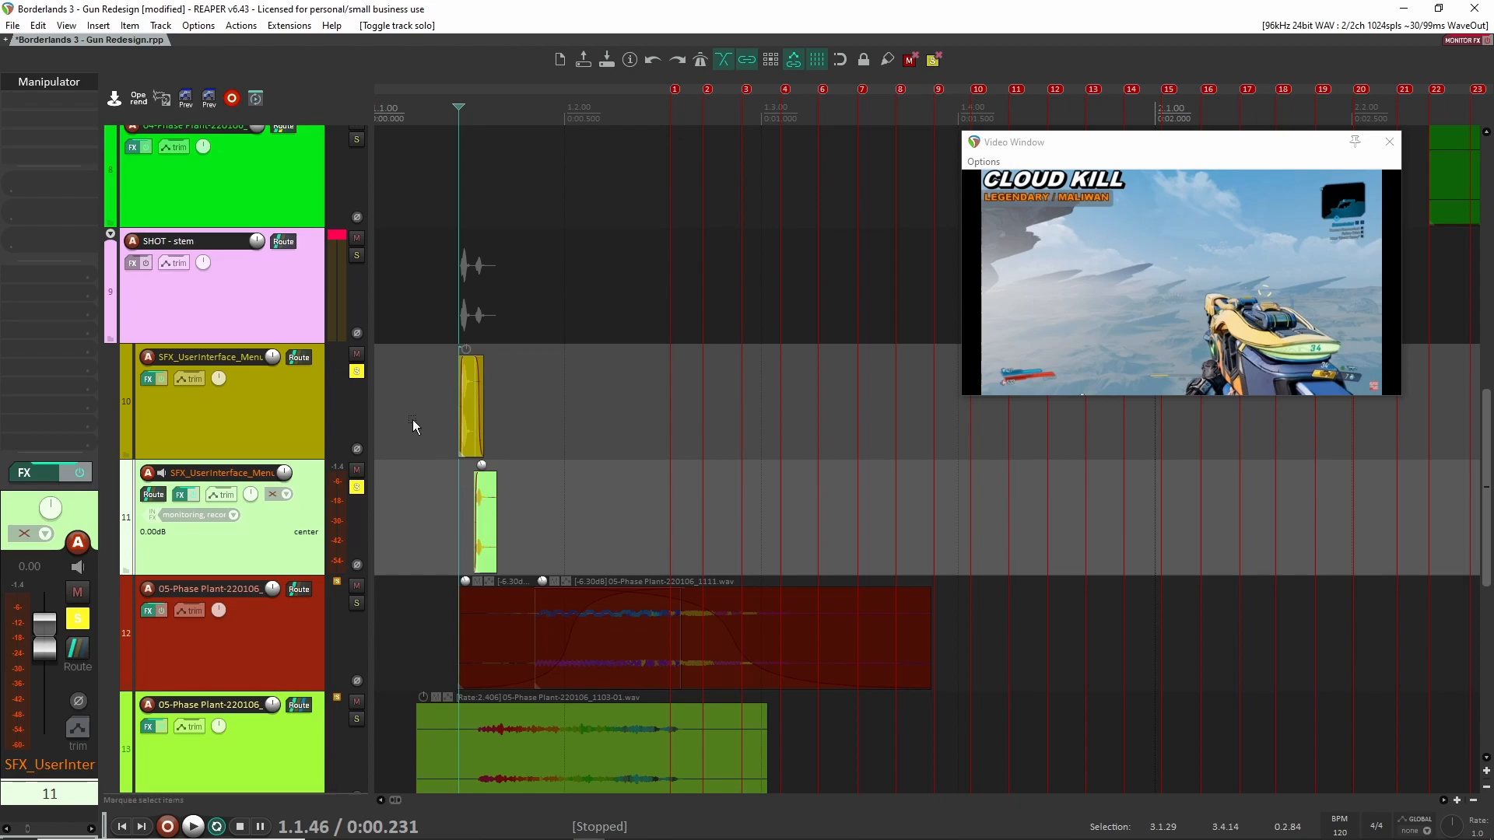
pyautogui.click(356, 374)
pyautogui.click(358, 488)
# - Audition the red 05-Phase Plant track (track 12) in solo from 1.1.46, and unsolo it
pyautogui.scroll(-2, 427, 440)
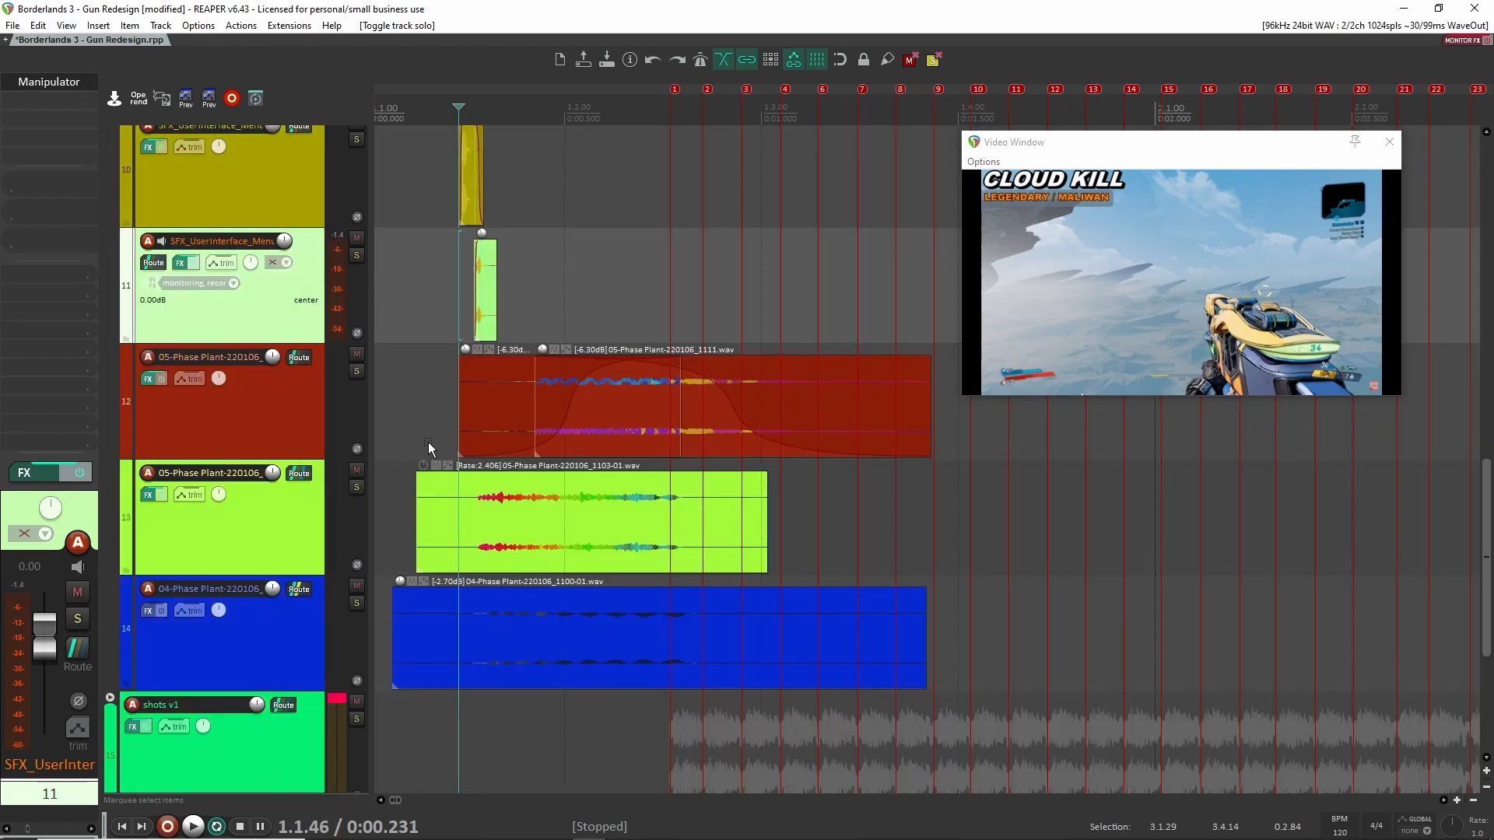
pyautogui.click(356, 371)
pyautogui.press('space')
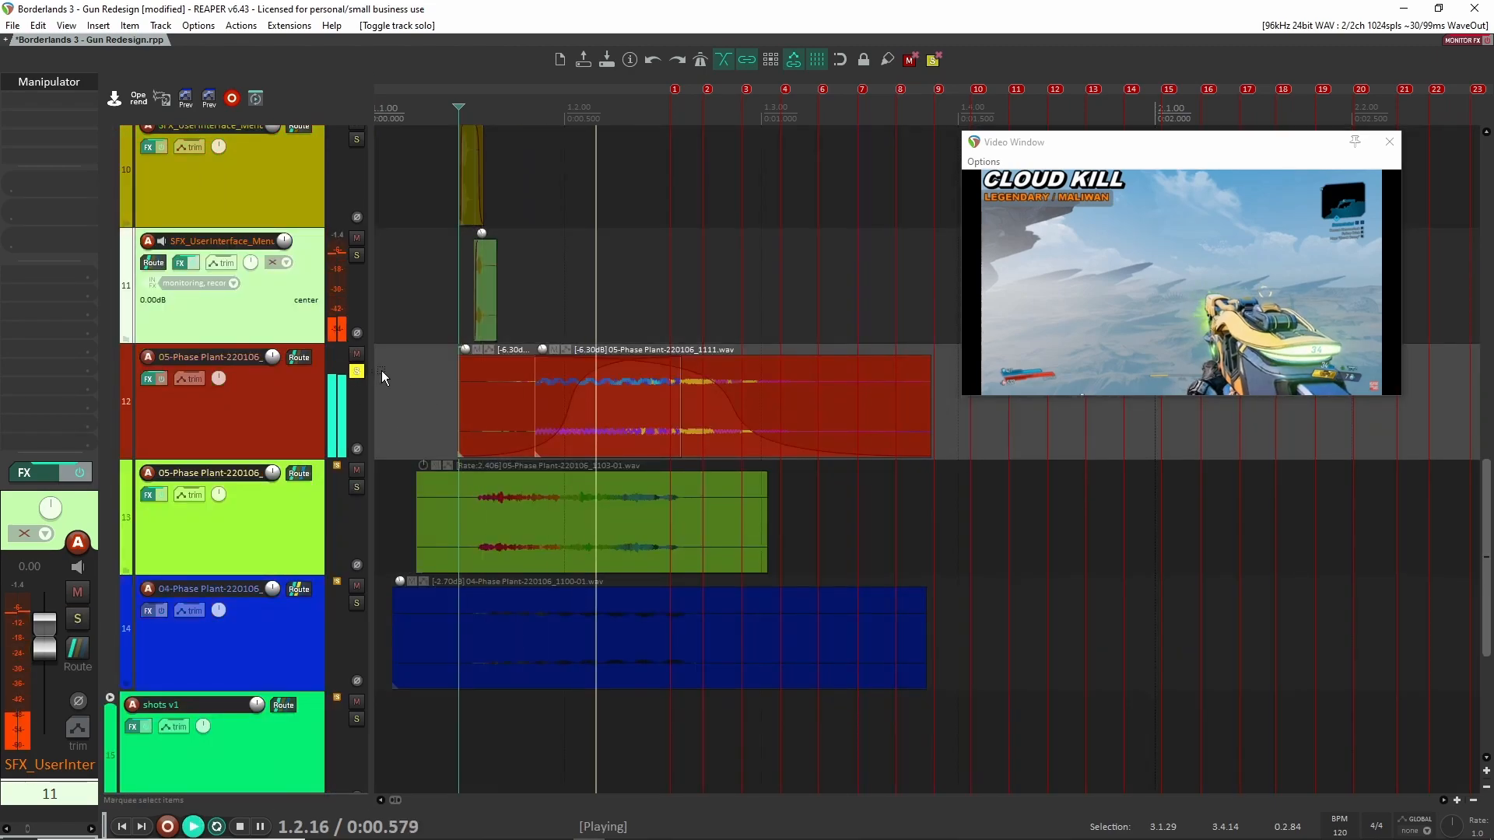
pyautogui.press('space')
pyautogui.click(357, 372)
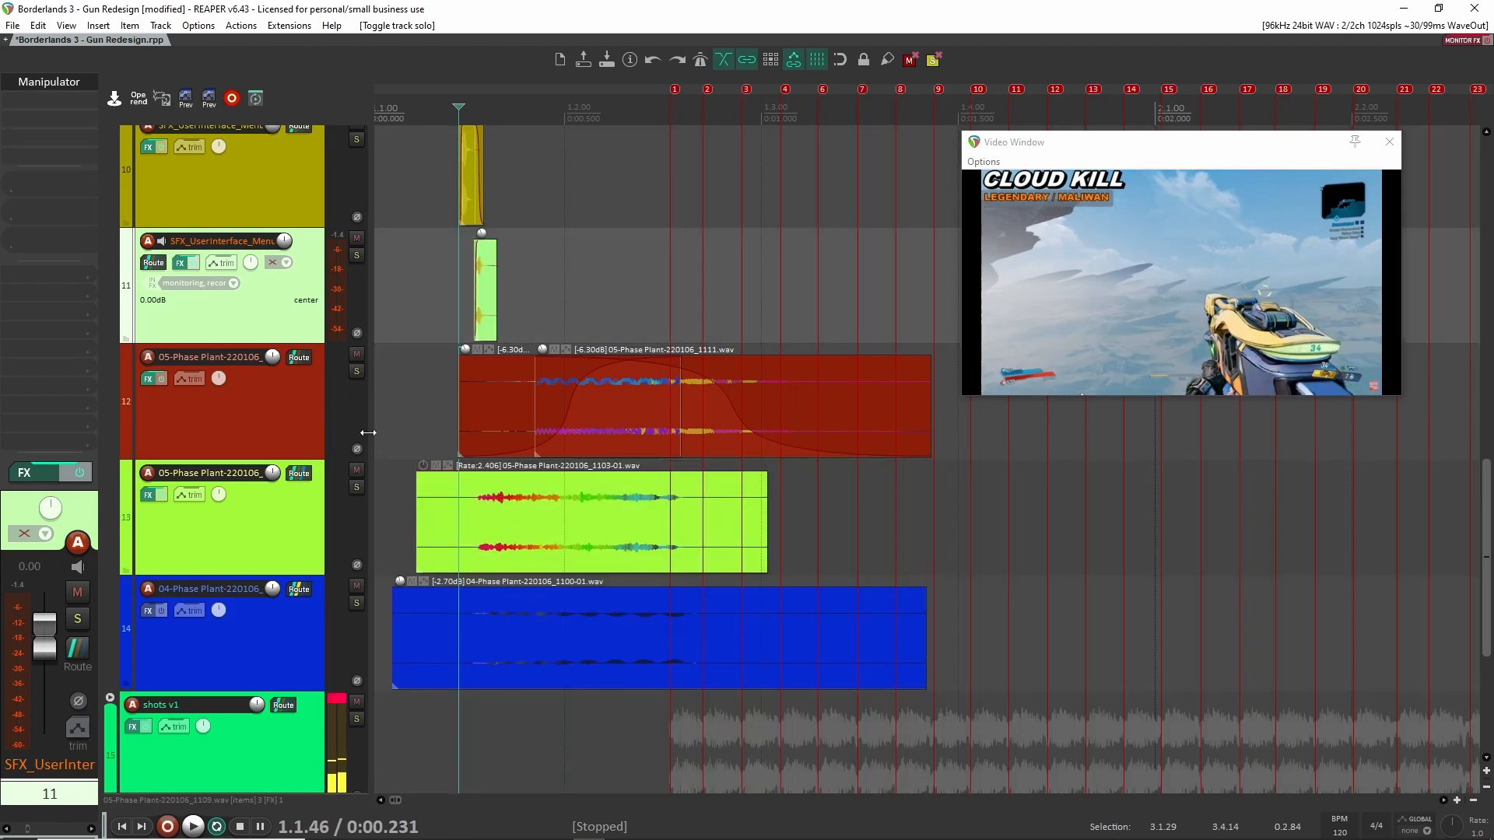
# - Solo the Borderlands 3_DAW track, play it several times from 1.1.46 as reference, and unsolo it
pyautogui.scroll(10, 497, 459)
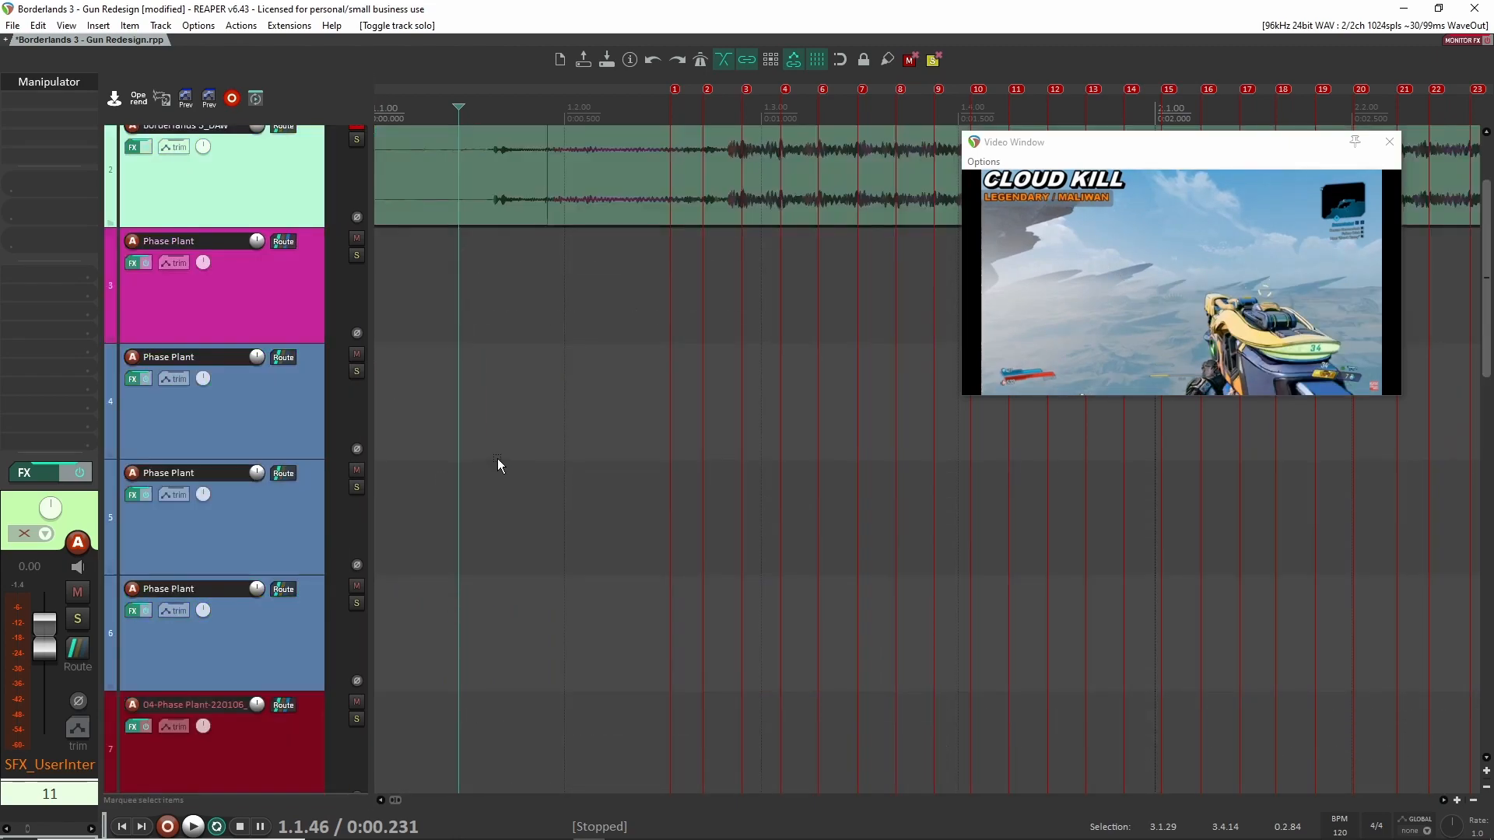
pyautogui.click(356, 268)
pyautogui.press('space')
pyautogui.press('space')
pyautogui.press('space')
pyautogui.press('space')
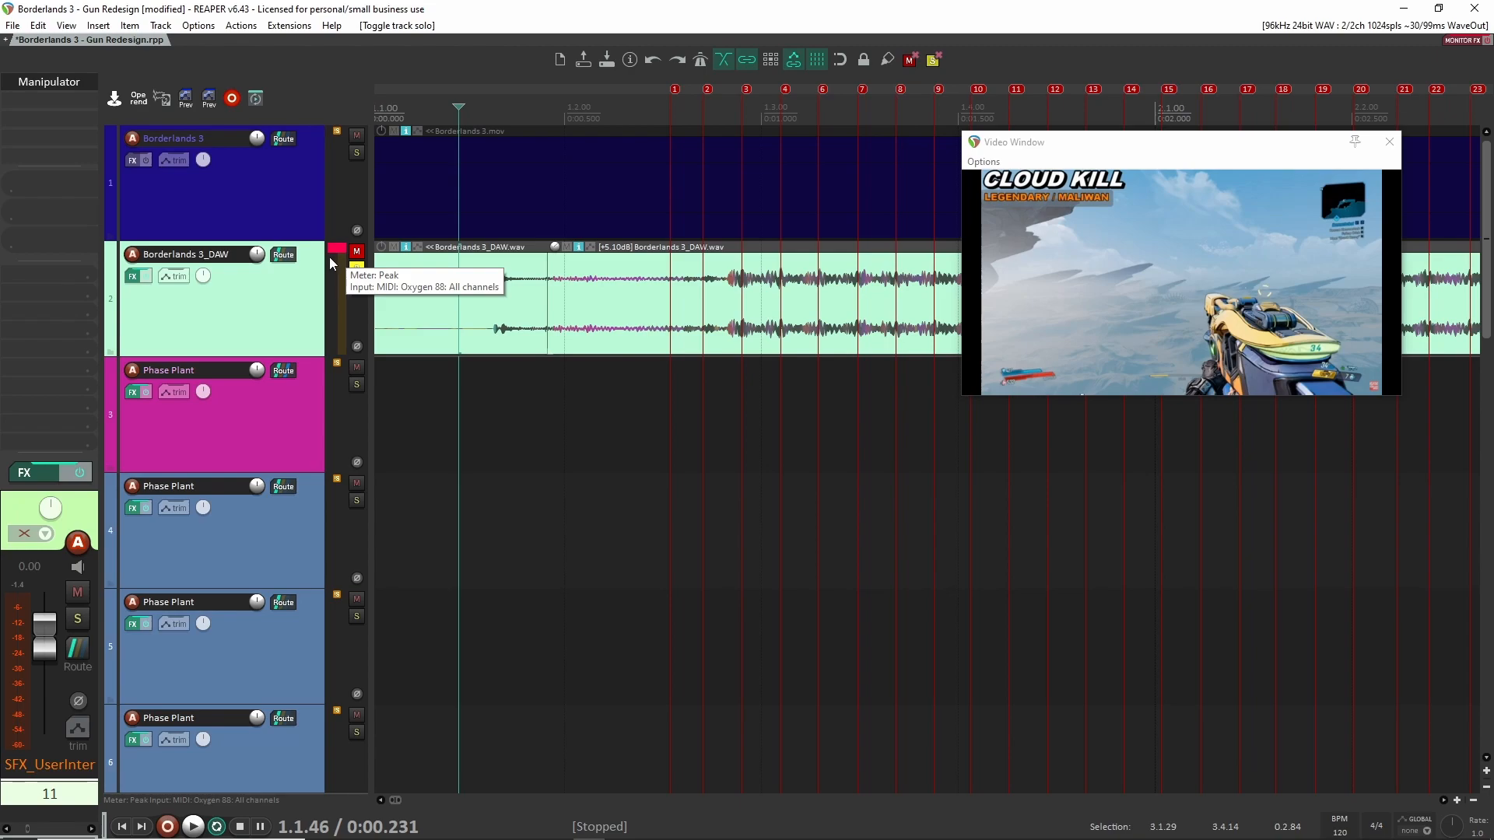
pyautogui.press('space')
pyautogui.press('space')
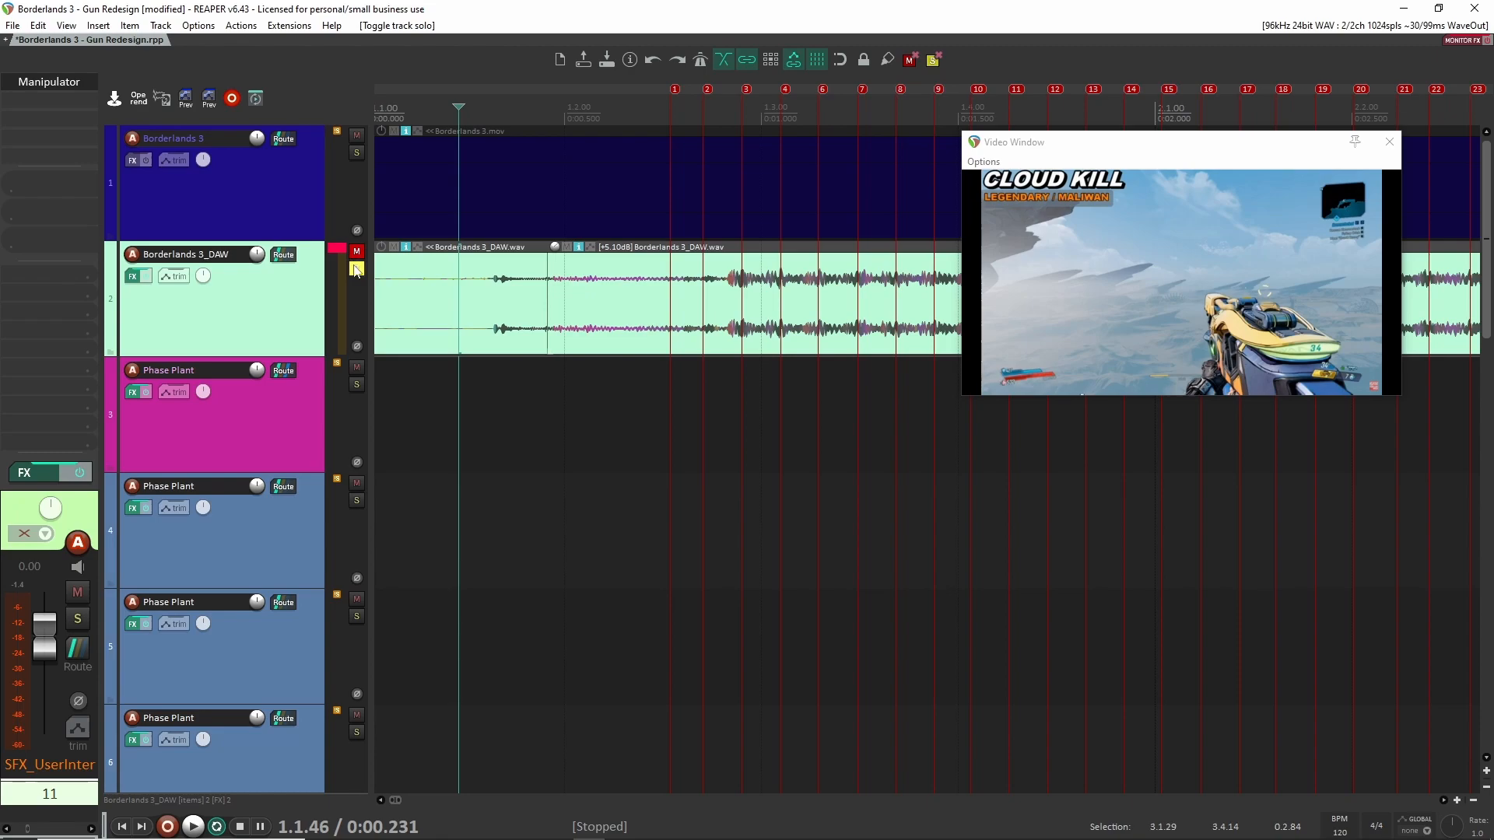
pyautogui.click(356, 270)
# - Solo the red 05-Phase Plant track again and play it repeatedly from 1.1.49, near its item's start
pyautogui.scroll(-10, 538, 438)
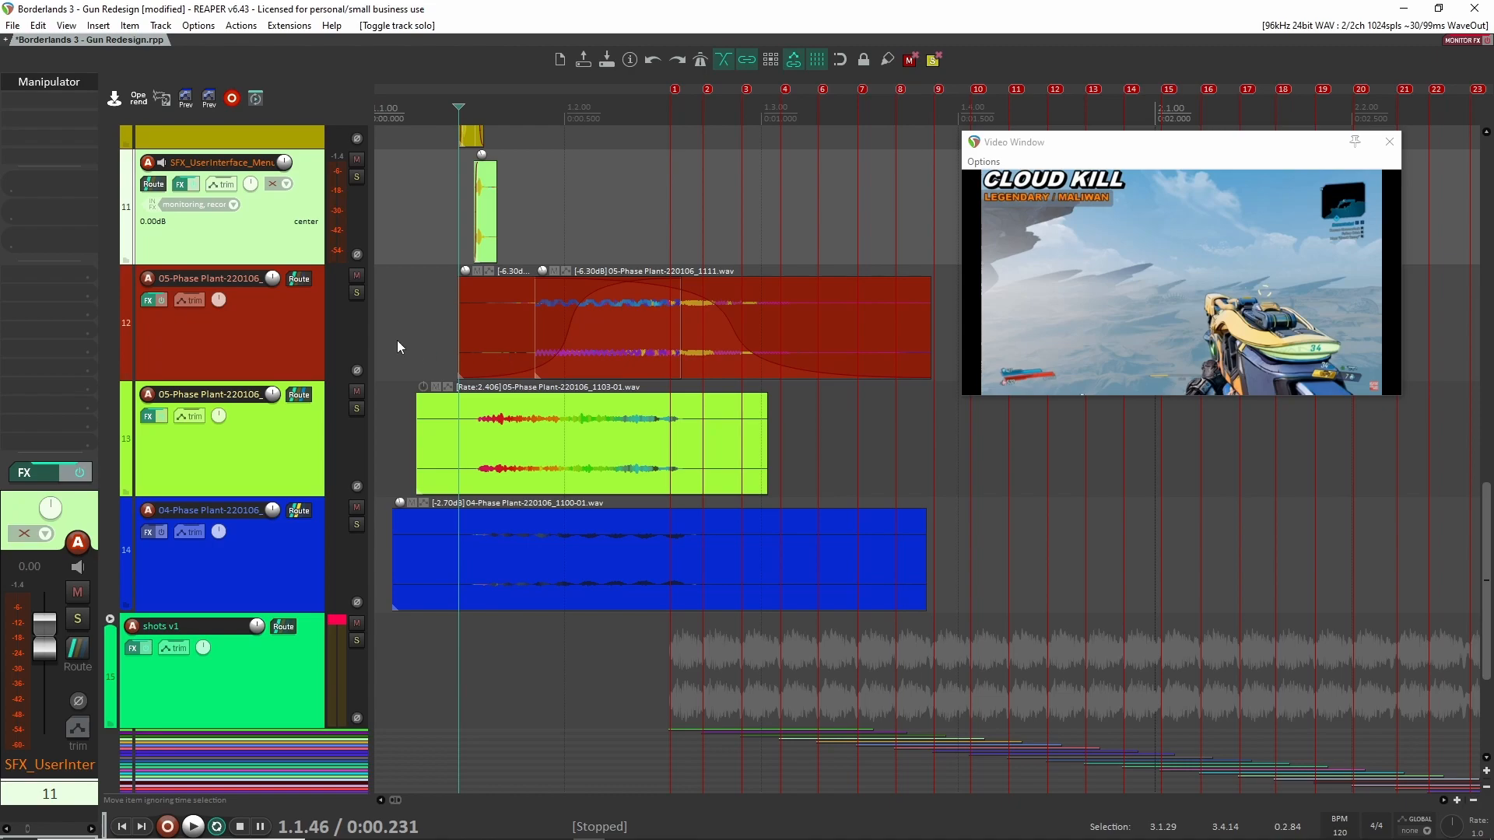
pyautogui.click(357, 294)
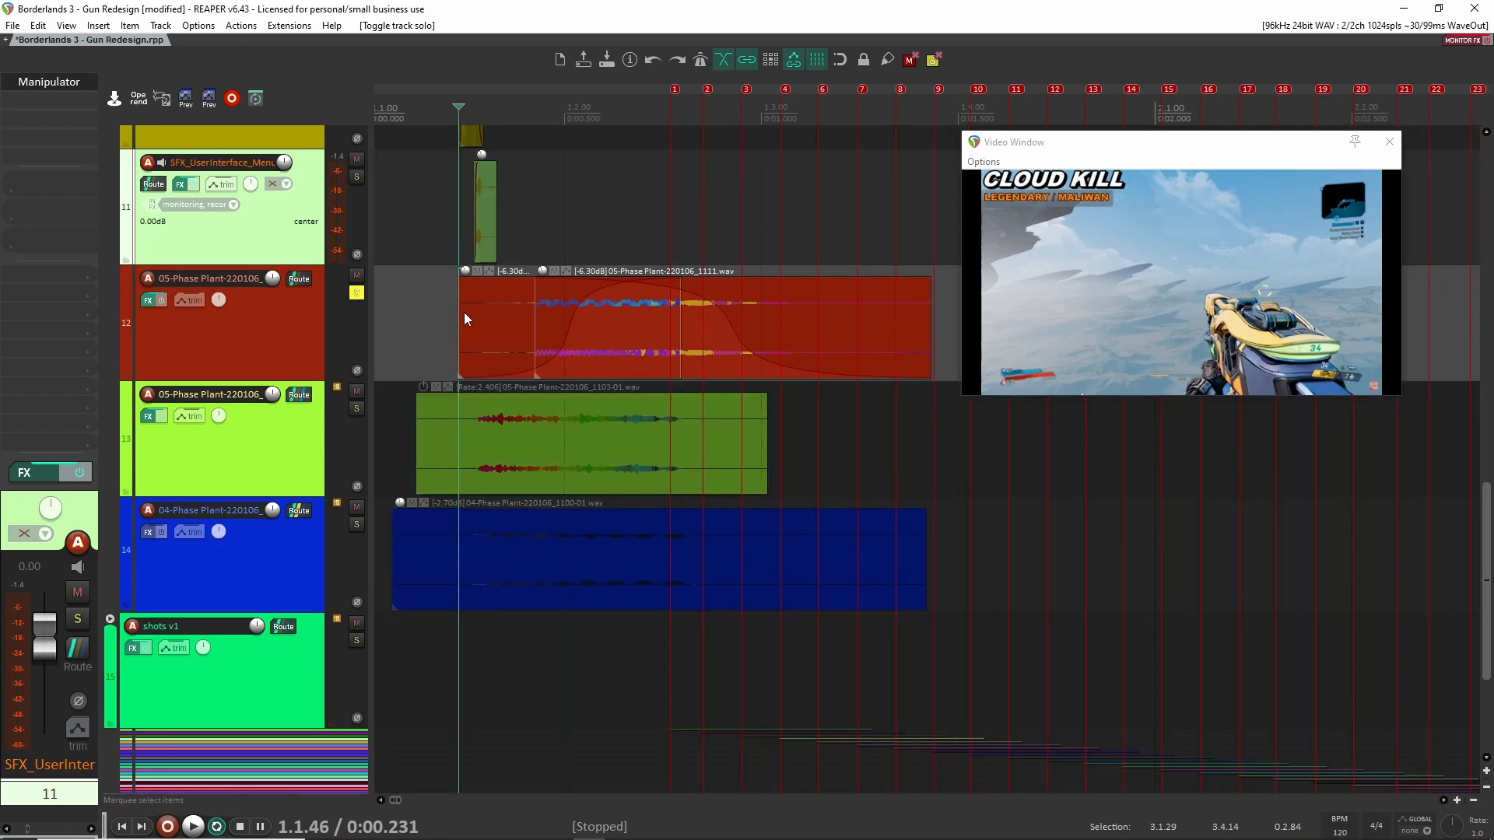
pyautogui.click(464, 306)
pyautogui.press('space')
pyautogui.press('space')
pyautogui.press('space')
pyautogui.press('space')
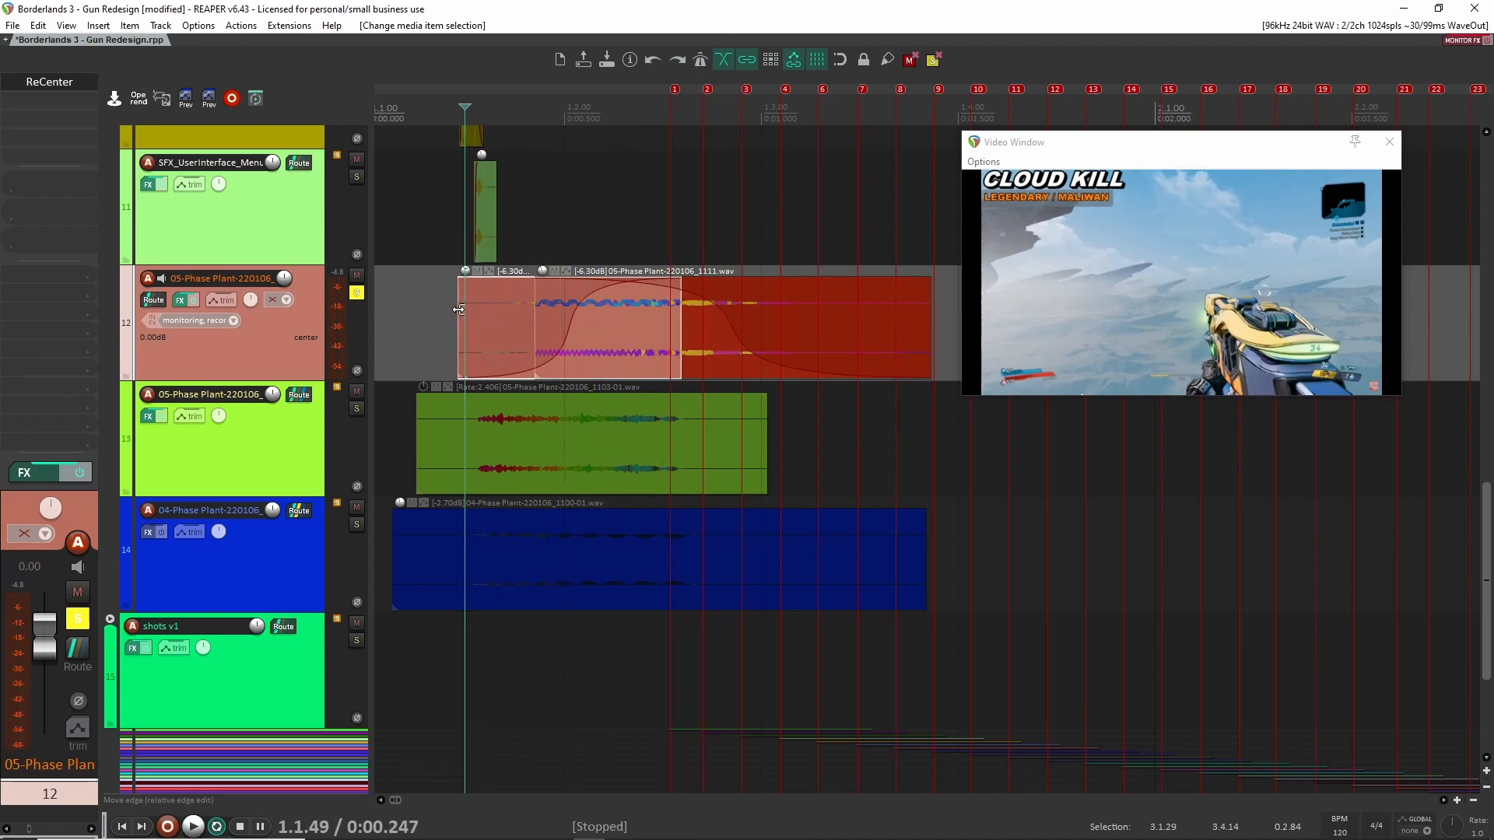
pyautogui.press('space')
pyautogui.press('space')
# - Switch the solo to the green 05-Phase Plant track (track 13), play it from 1.1.49, and unsolo it
pyautogui.click(356, 293)
pyautogui.click(356, 408)
pyautogui.press('space')
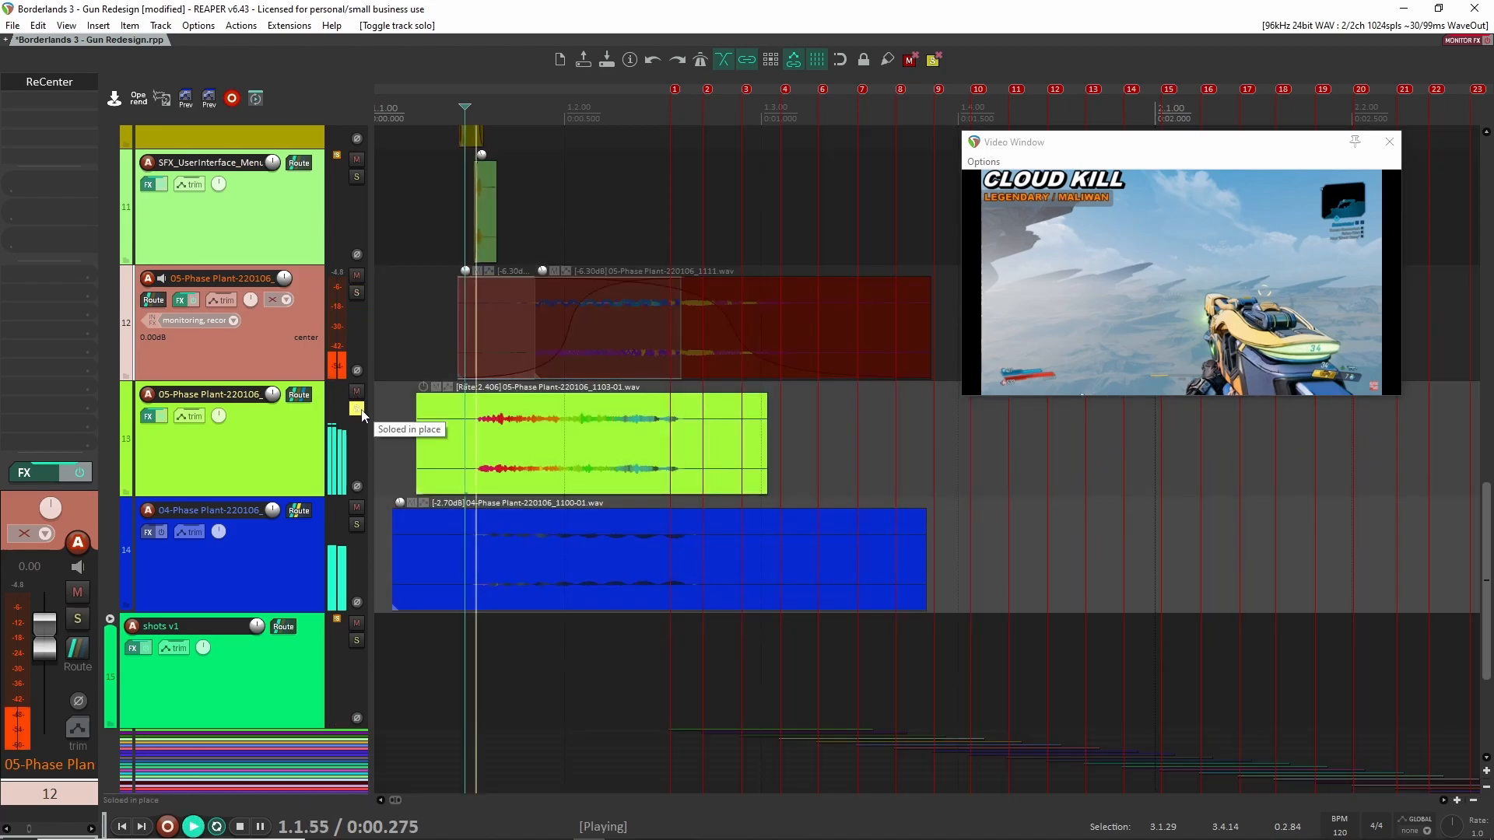
pyautogui.press('space')
pyautogui.press('space')
pyautogui.press('space')
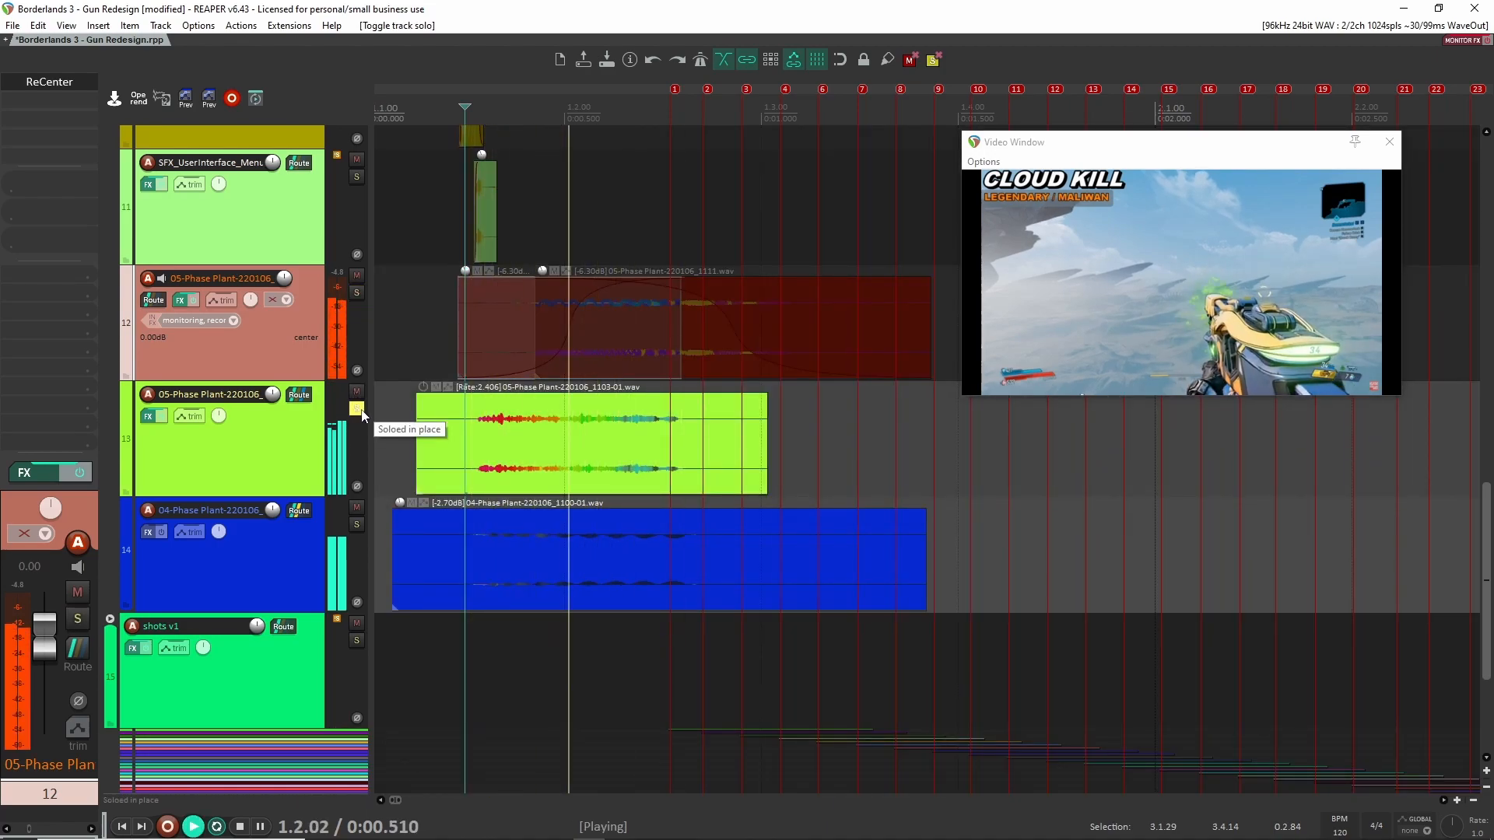
pyautogui.click(358, 410)
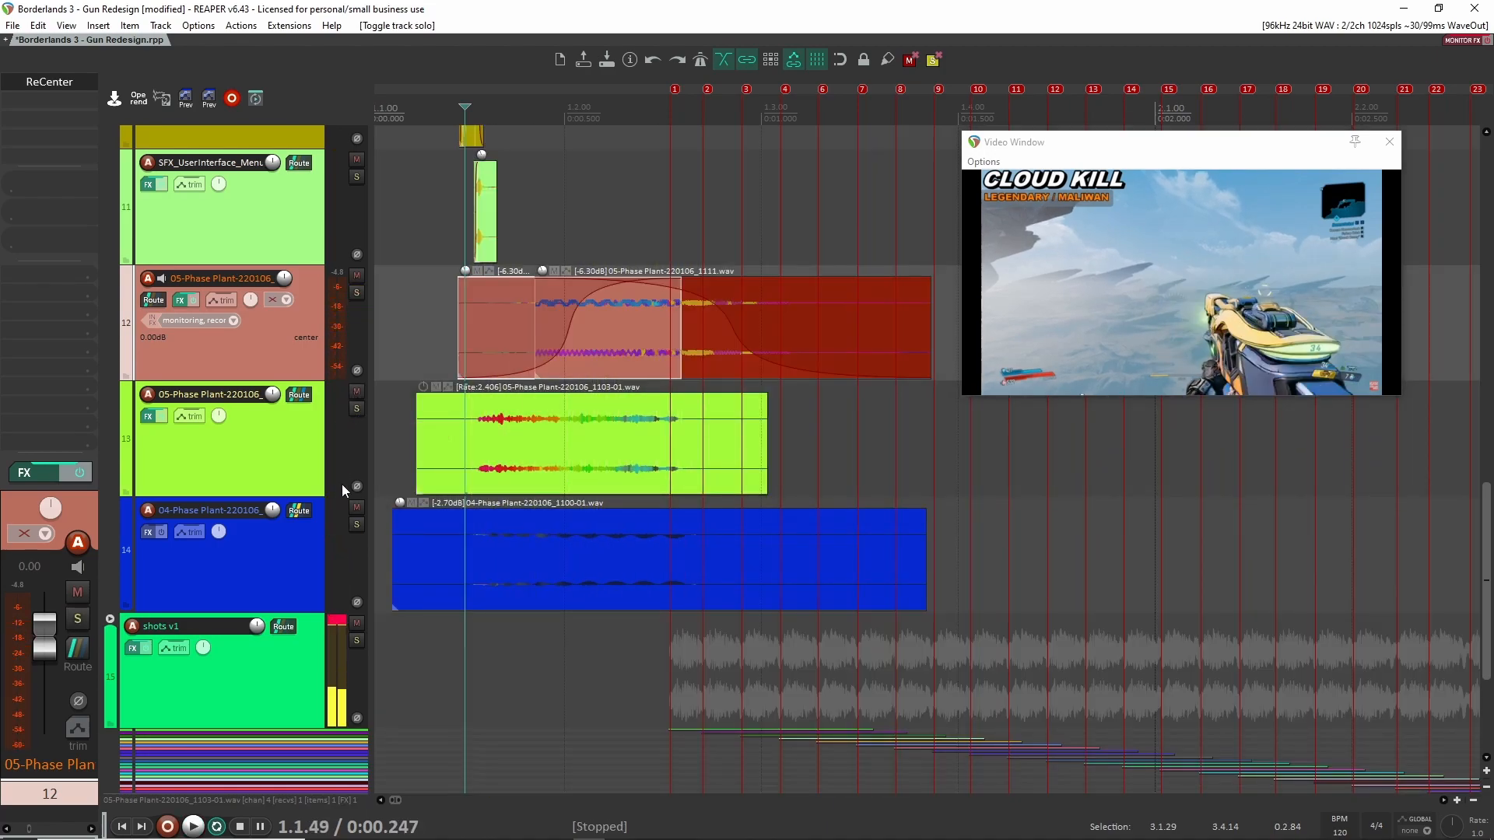
# - Solo the red and green 05-Phase Plant tracks and play both layers together from 1.1.49
pyautogui.click(356, 293)
pyautogui.click(355, 409)
pyautogui.press('space')
pyautogui.press('space')
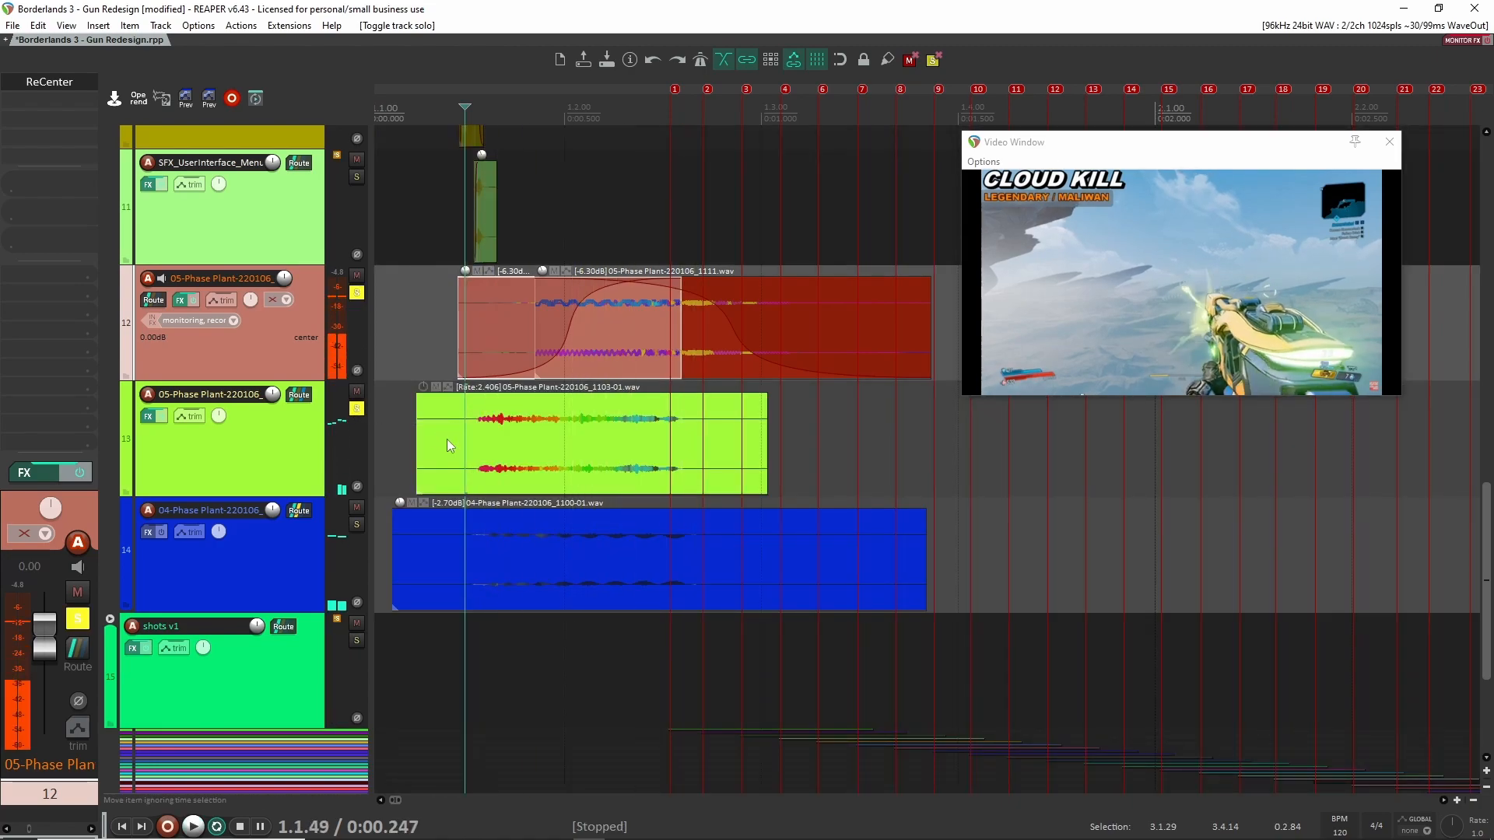
# - Open the Phase Plant patch on track 4 and move the SFX_SheppardTone sample's start point earlier in the waveform
pyautogui.scroll(5, 449, 442)
pyautogui.scroll(3, 452, 451)
pyautogui.click(268, 311)
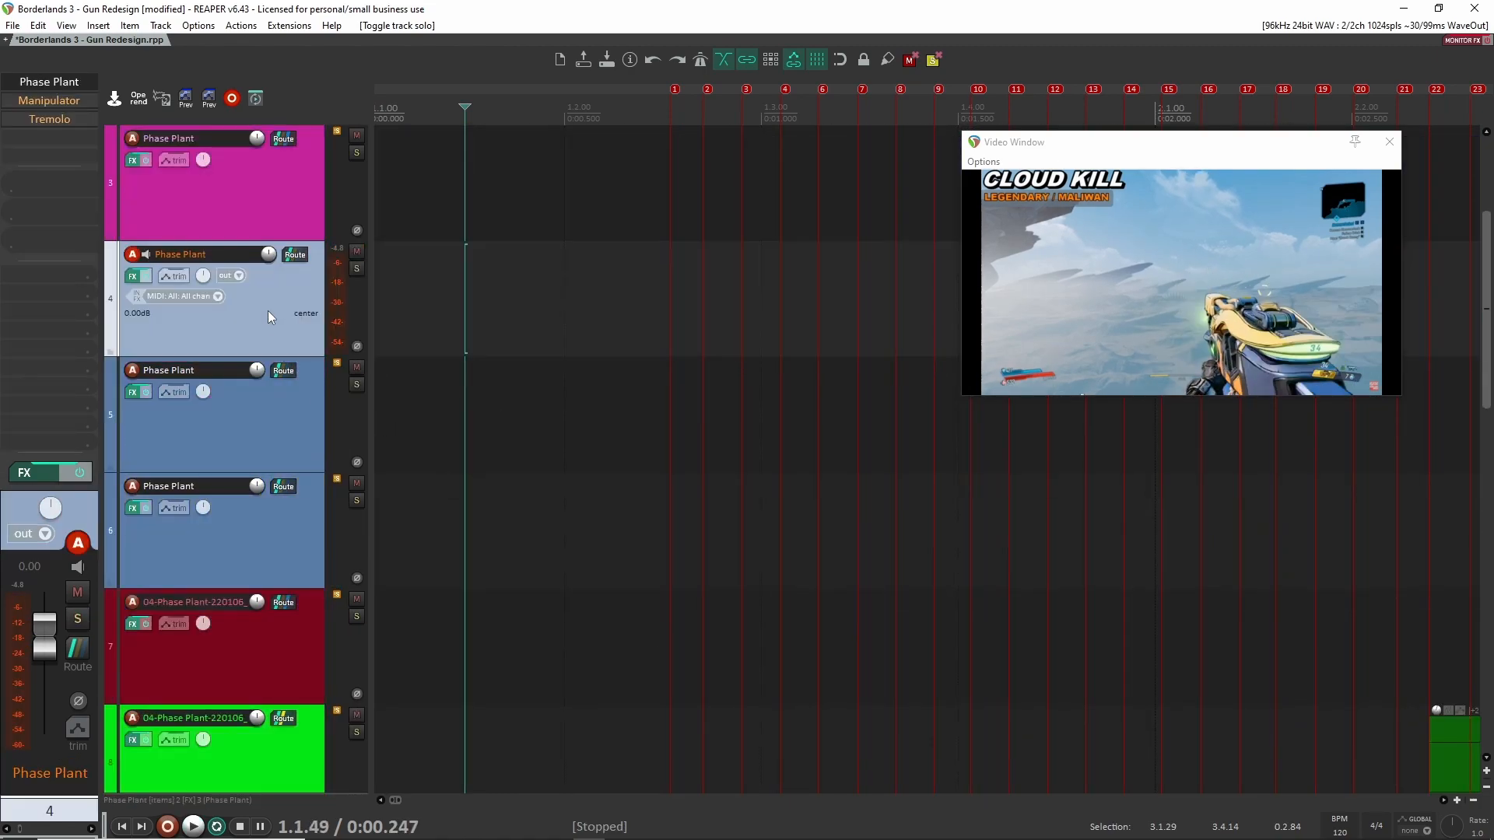
pyautogui.click(46, 81)
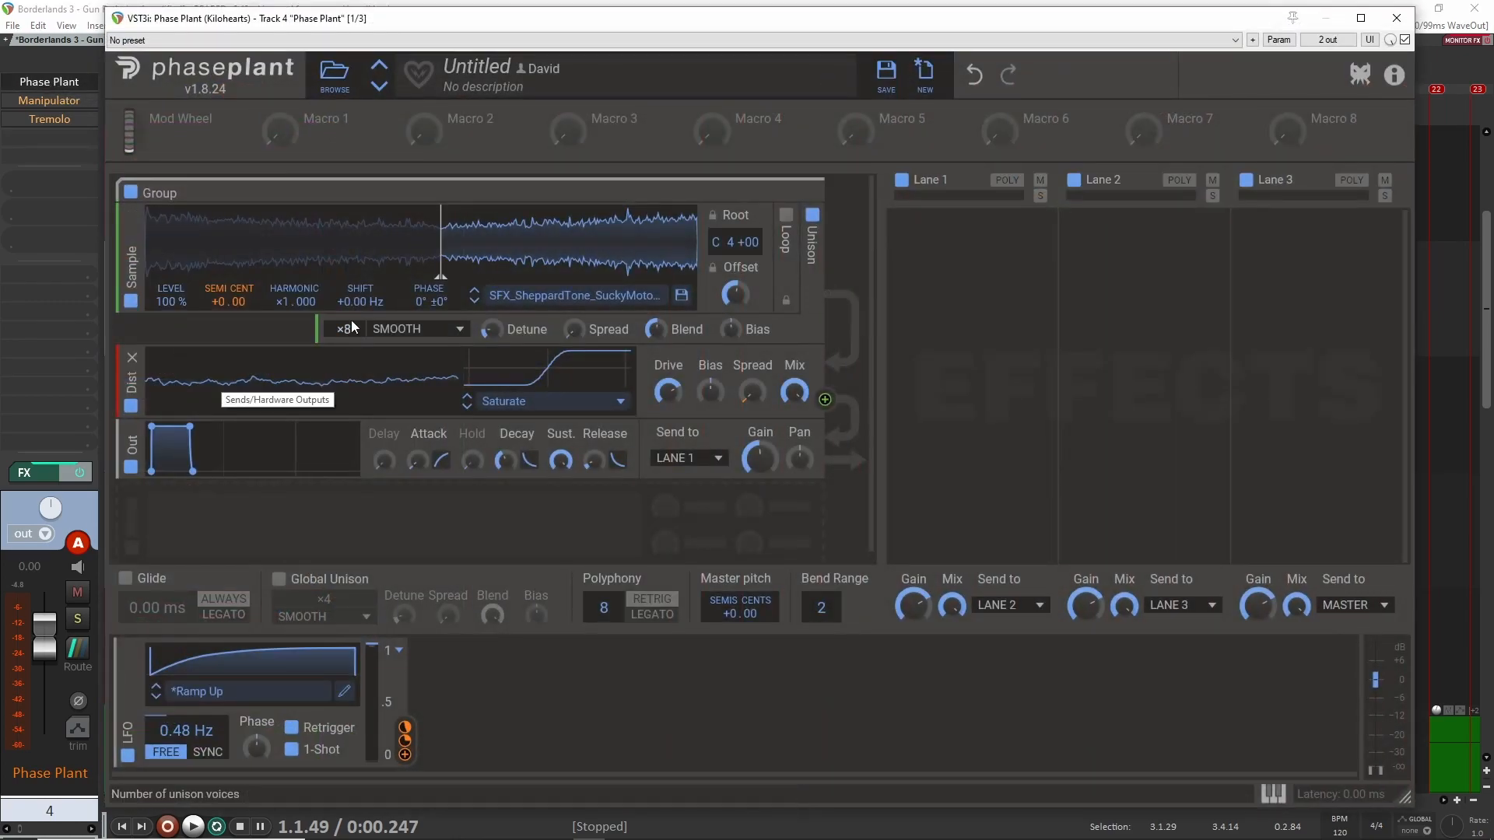
pyautogui.moveTo(924, 31); pyautogui.dragTo(810, 102)
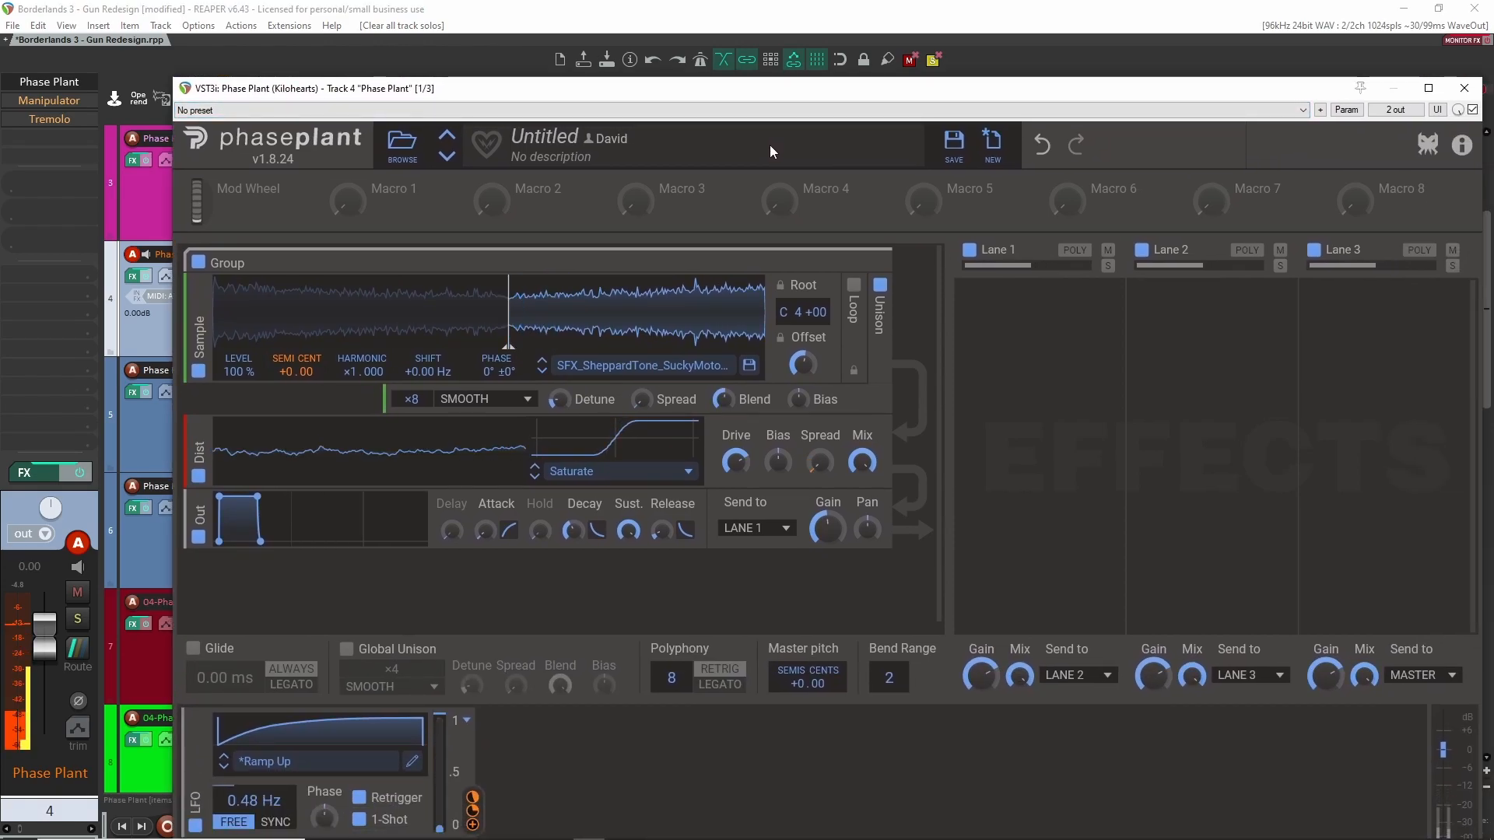
pyautogui.moveTo(762, 88); pyautogui.dragTo(740, 46)
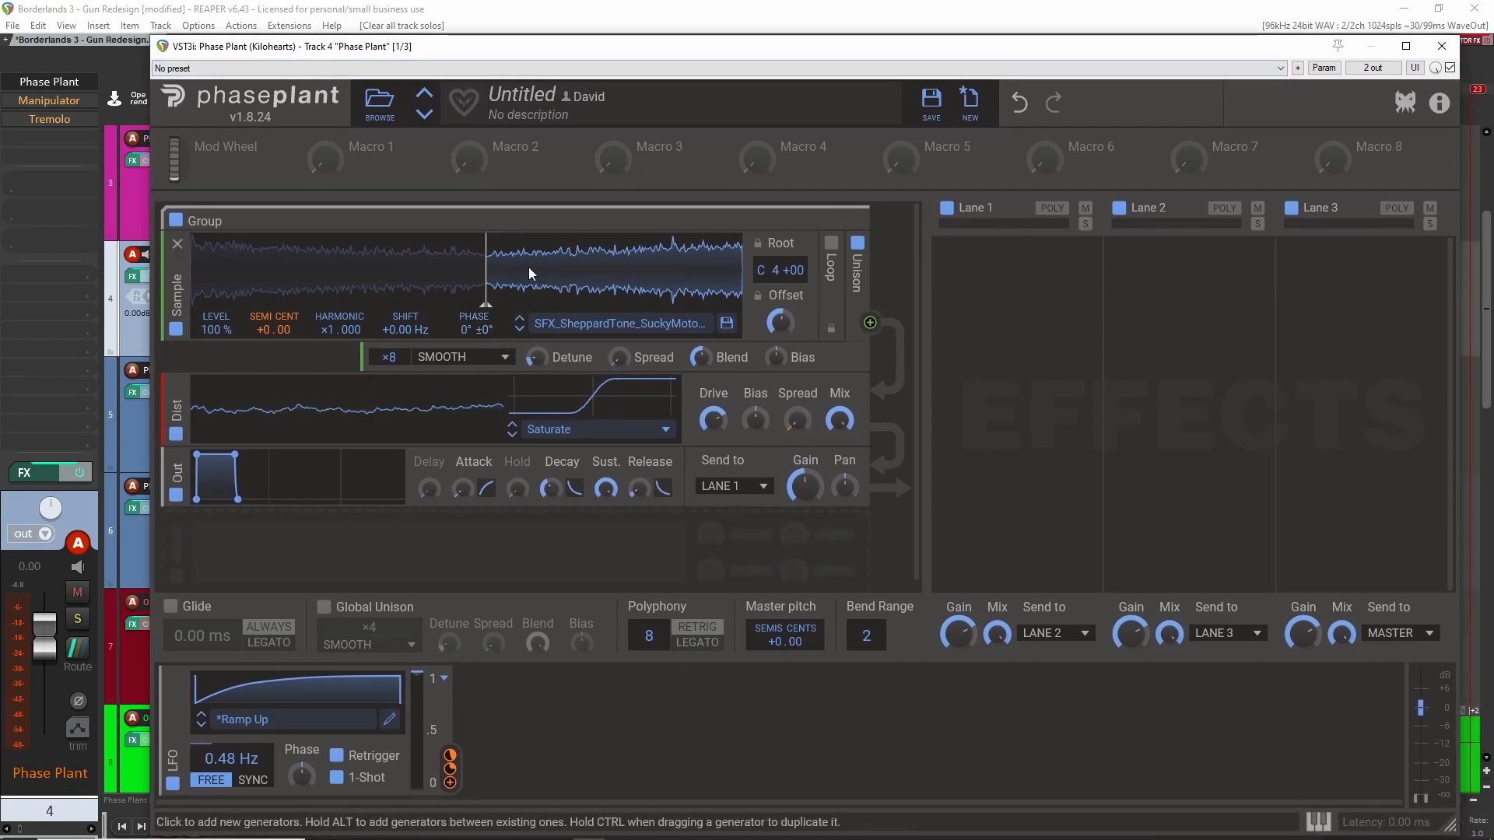
pyautogui.moveTo(482, 255); pyautogui.dragTo(356, 263)
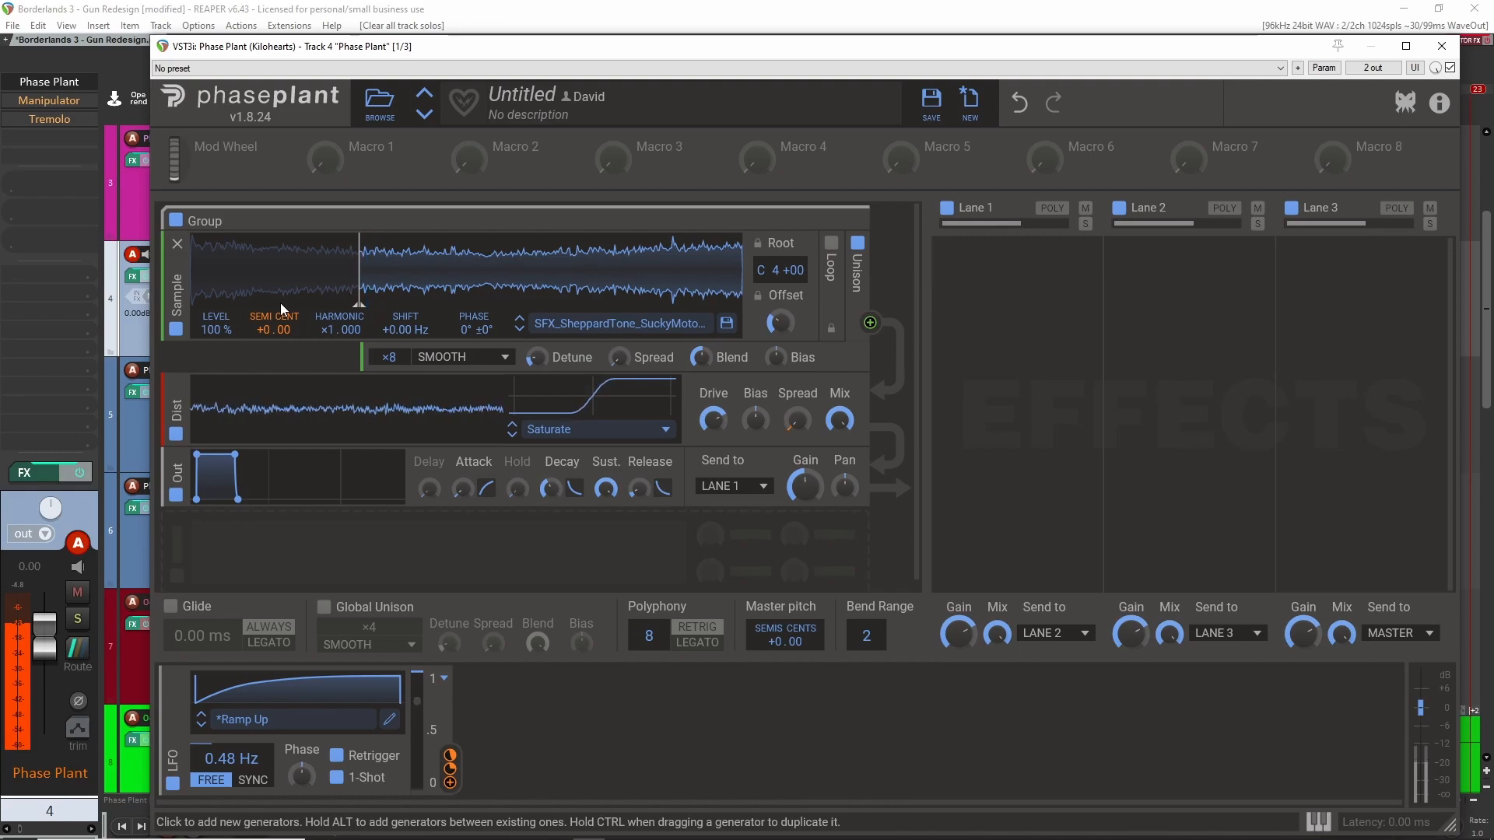
pyautogui.click(1442, 46)
# - Solo the green 05-Phase Plant track, play its layer from 1.1.57 at the waveform's onset, and unsolo it
pyautogui.scroll(-10, 779, 420)
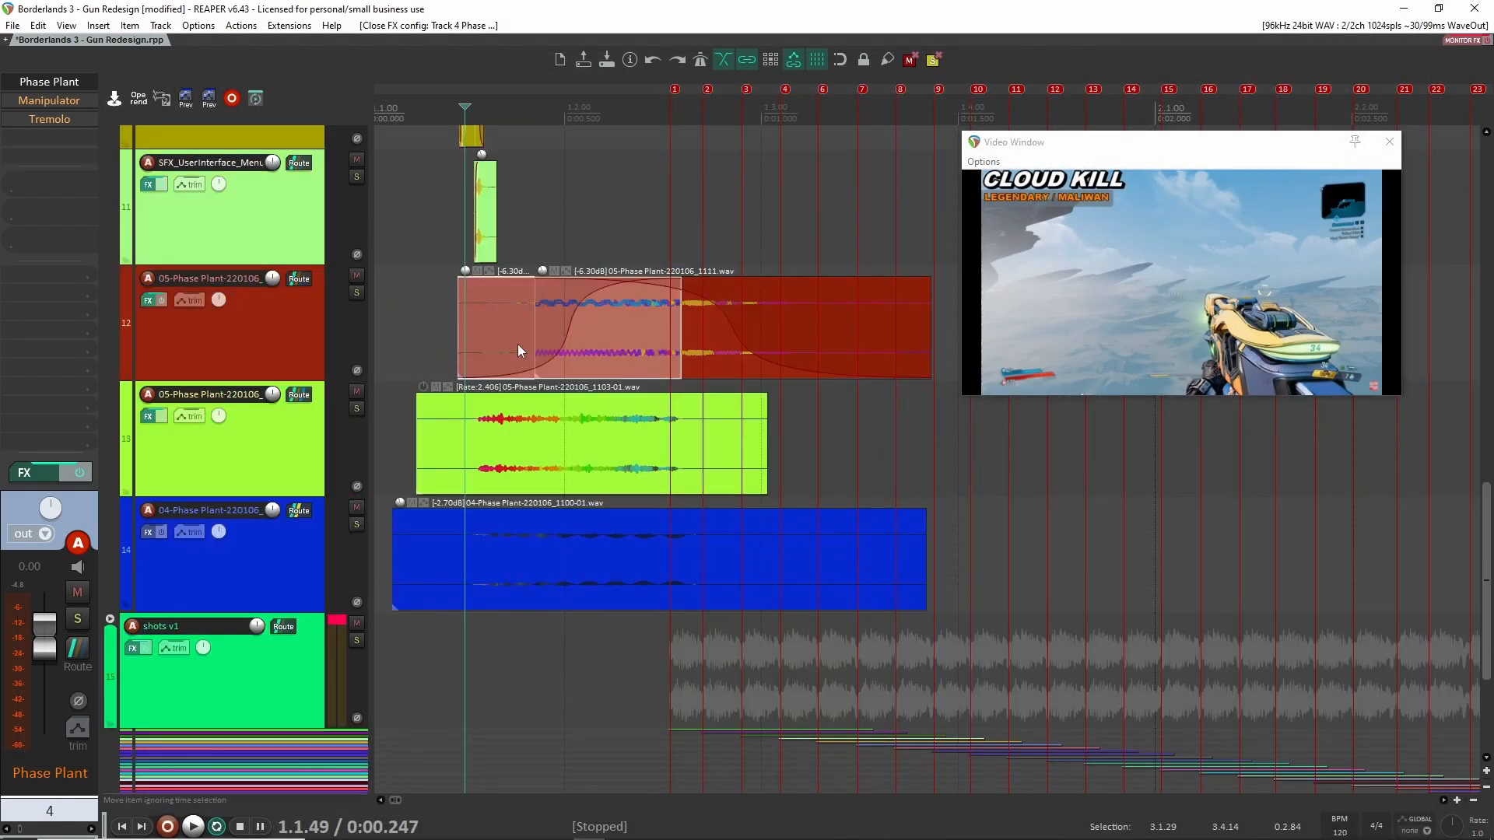
pyautogui.scroll(8, 395, 348)
pyautogui.scroll(-6, 480, 411)
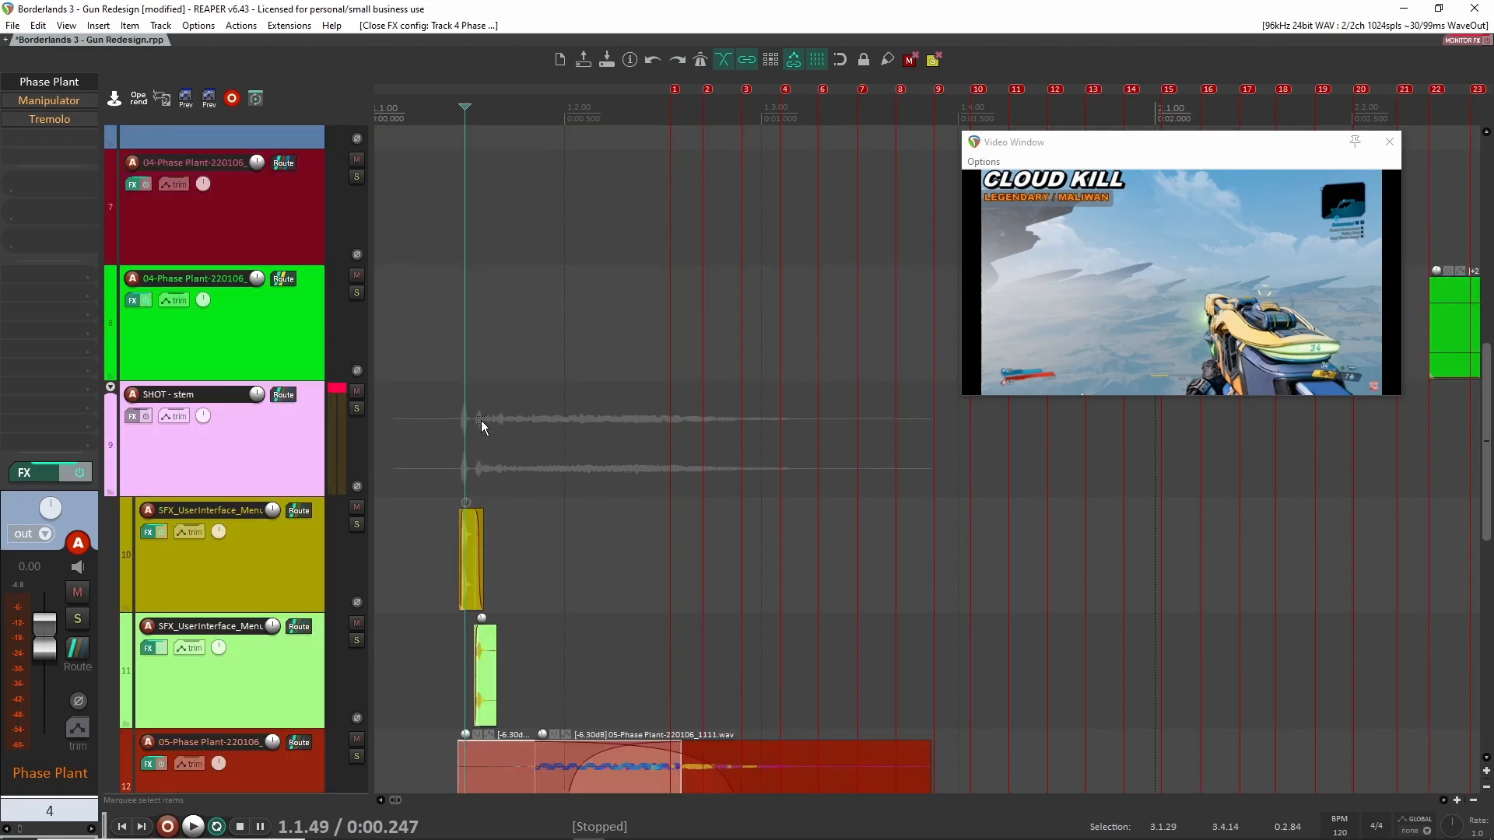
pyautogui.click(570, 650)
pyautogui.click(356, 640)
pyautogui.press('space')
pyautogui.press('space')
pyautogui.click(480, 657)
pyautogui.press('space')
pyautogui.press('space')
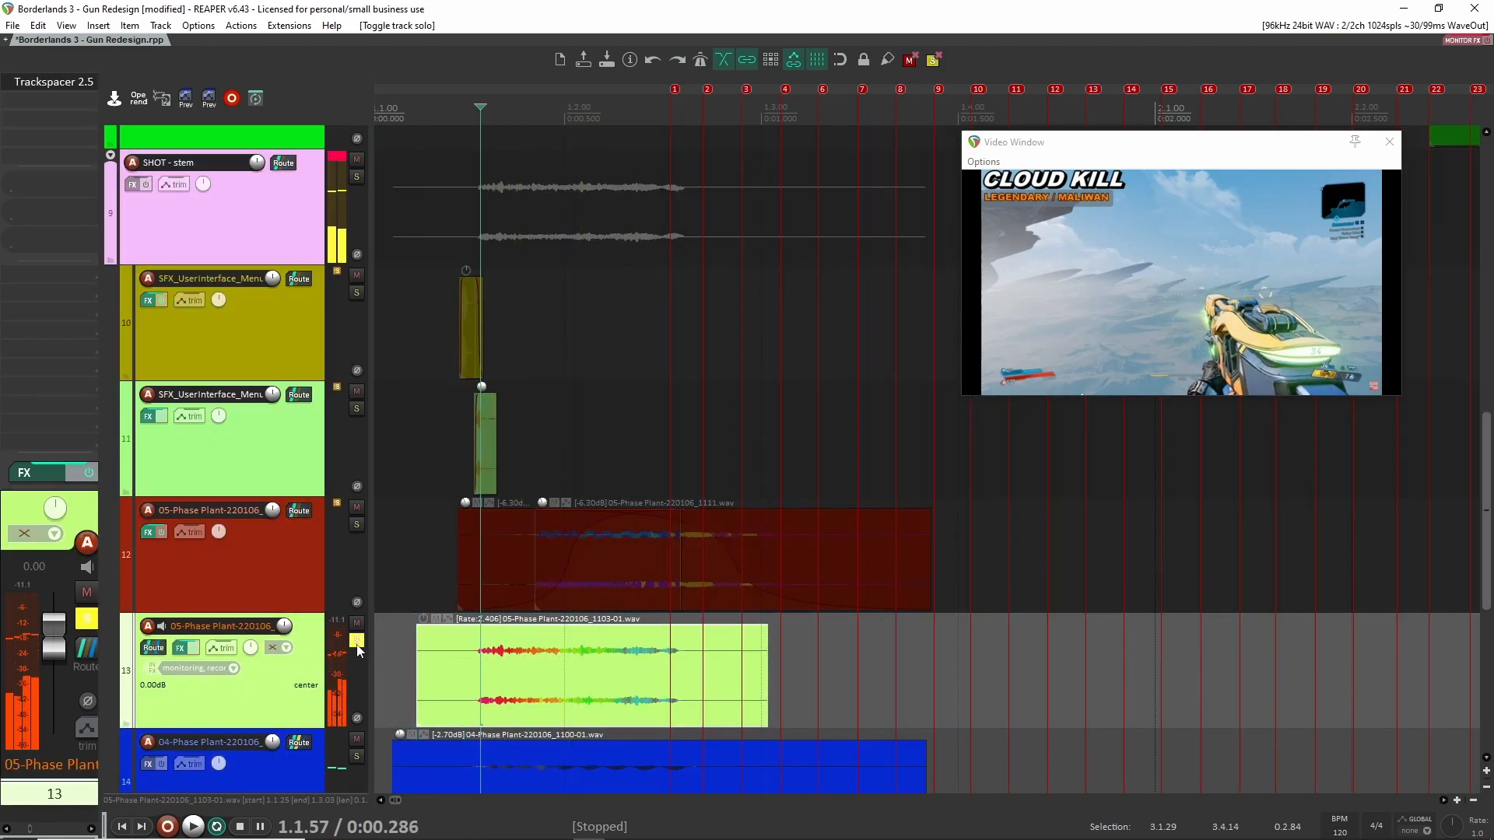
pyautogui.click(356, 641)
# - Open the Phase Plant patch in the FX chain of the second blue Phase Plant track (track 5)
pyautogui.scroll(8, 257, 498)
pyautogui.click(253, 484)
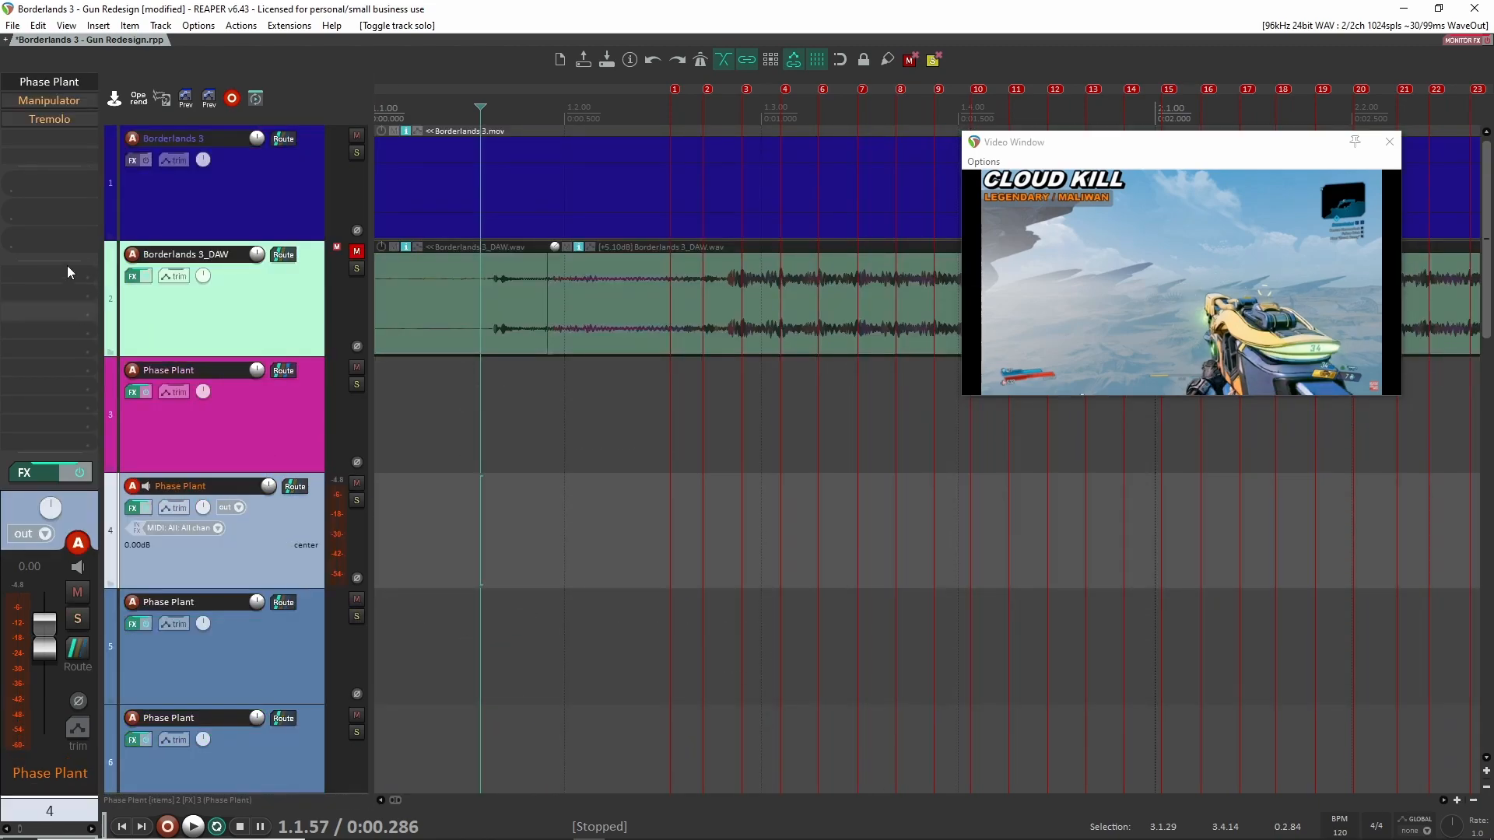
pyautogui.click(59, 82)
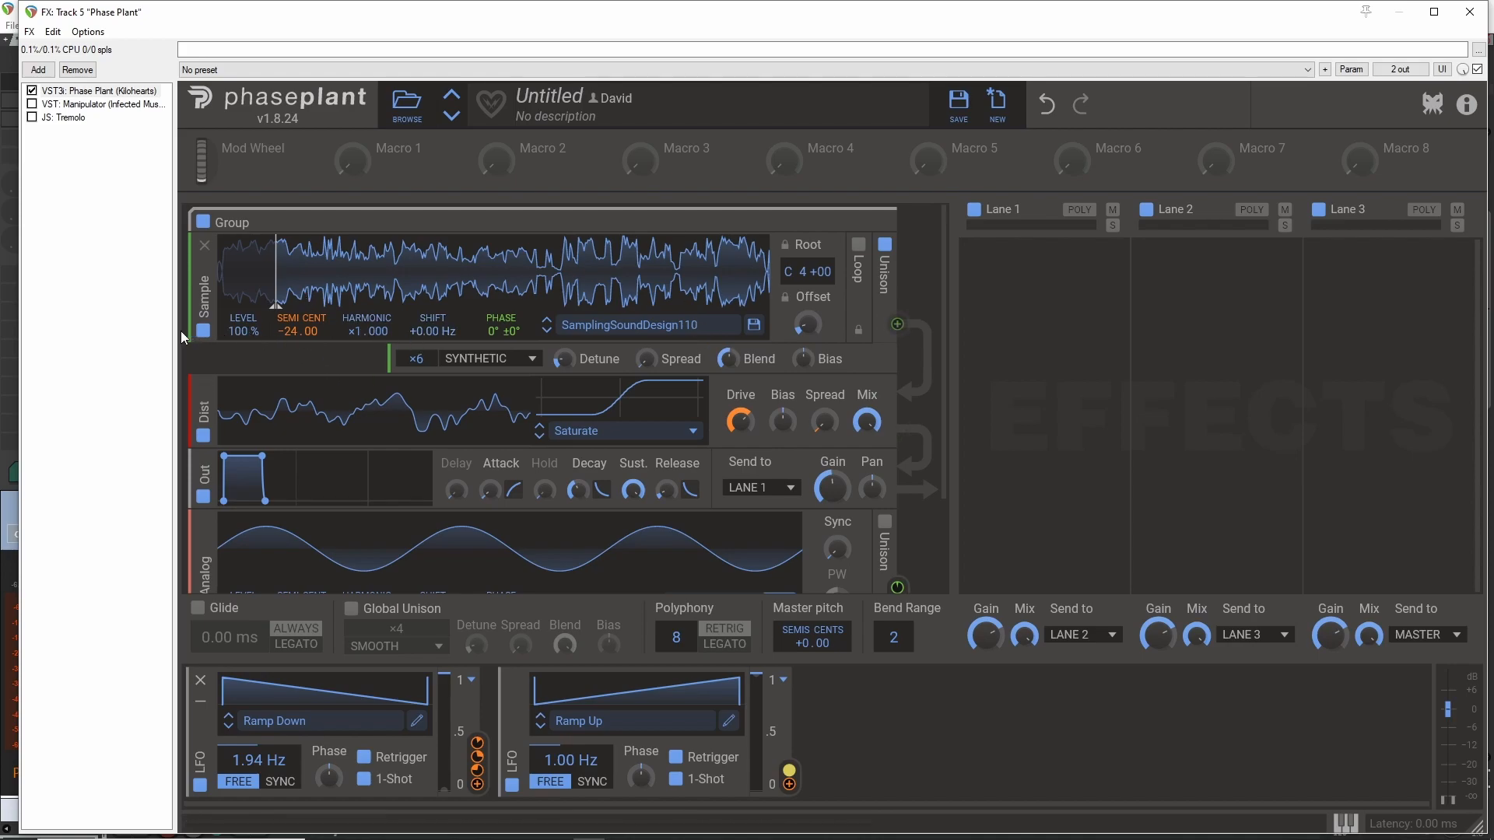
# - Add a Wavetable generator to the Phase Plant patch and move it to the start of the group above the sample
pyautogui.scroll(-3, 289, 461)
pyautogui.click(266, 559)
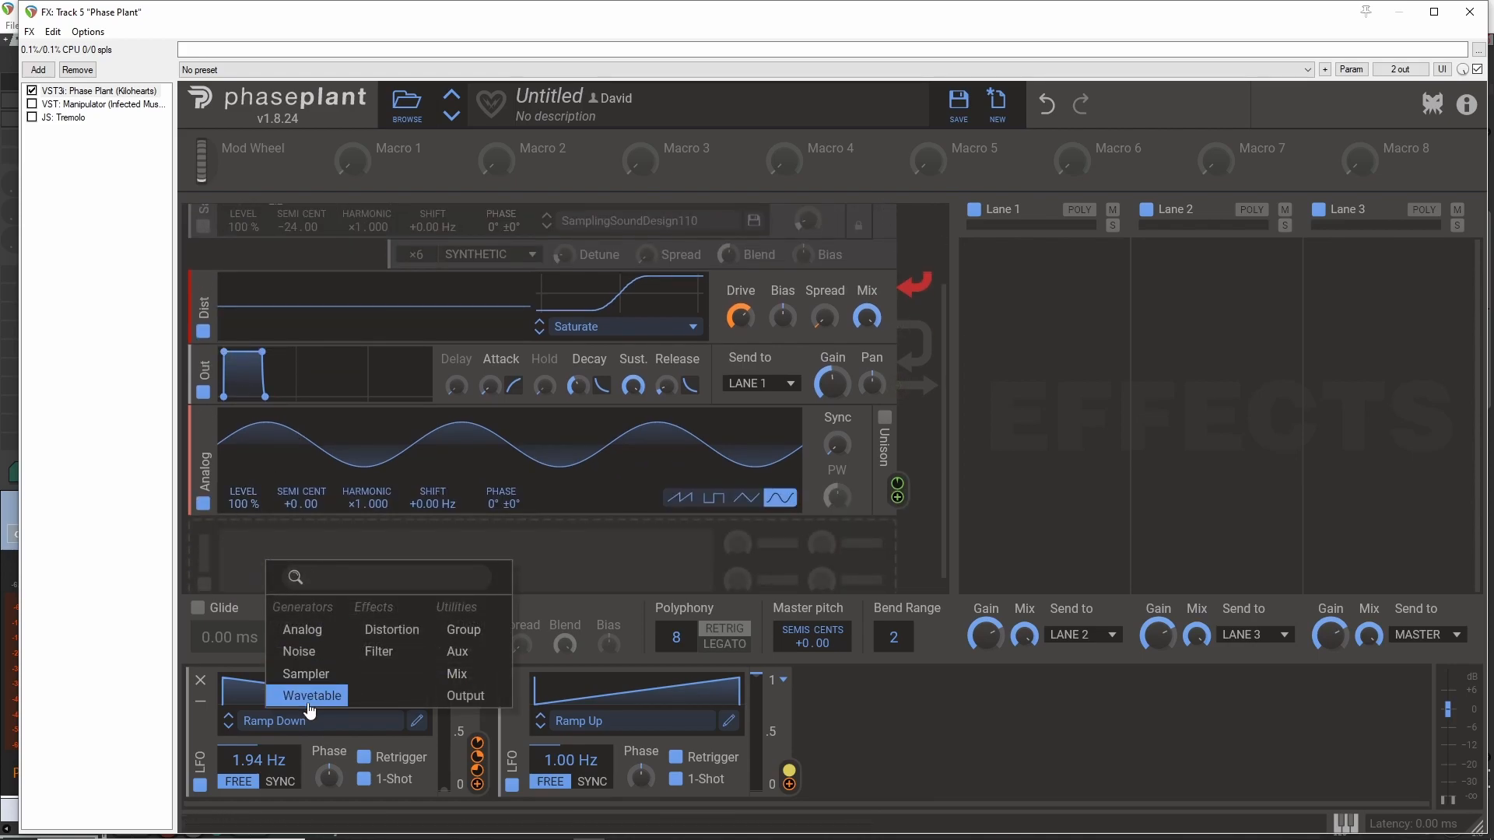
pyautogui.click(310, 695)
pyautogui.moveTo(215, 553); pyautogui.dragTo(212, 249)
pyautogui.scroll(-3, 805, 417)
pyautogui.scroll(3, 839, 266)
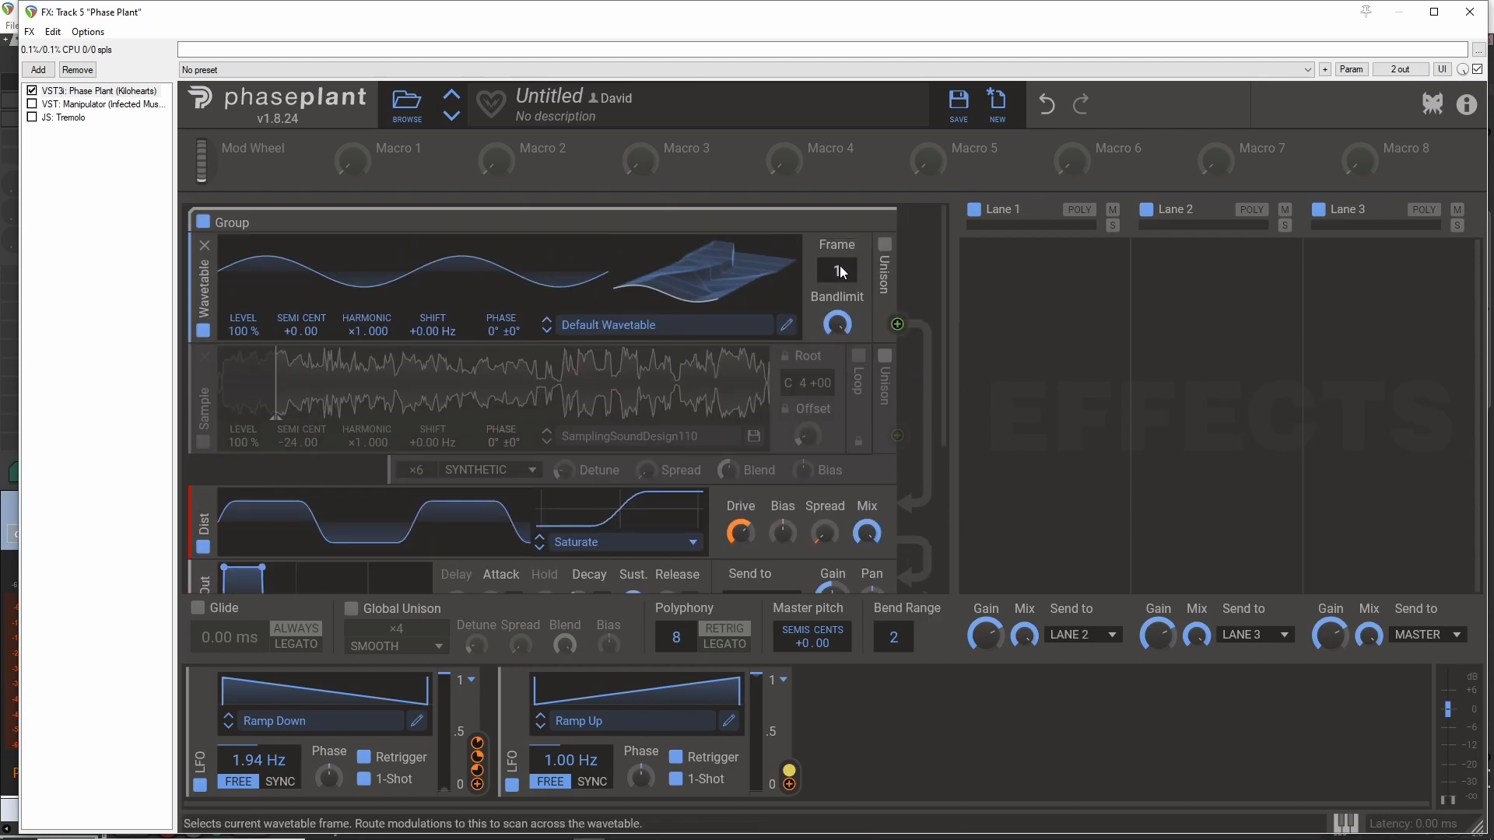
# - Replace the Wavetable generator with the re-enabled SamplingSoundDesign110 sample and move its start point near the waveform's end
pyautogui.click(205, 246)
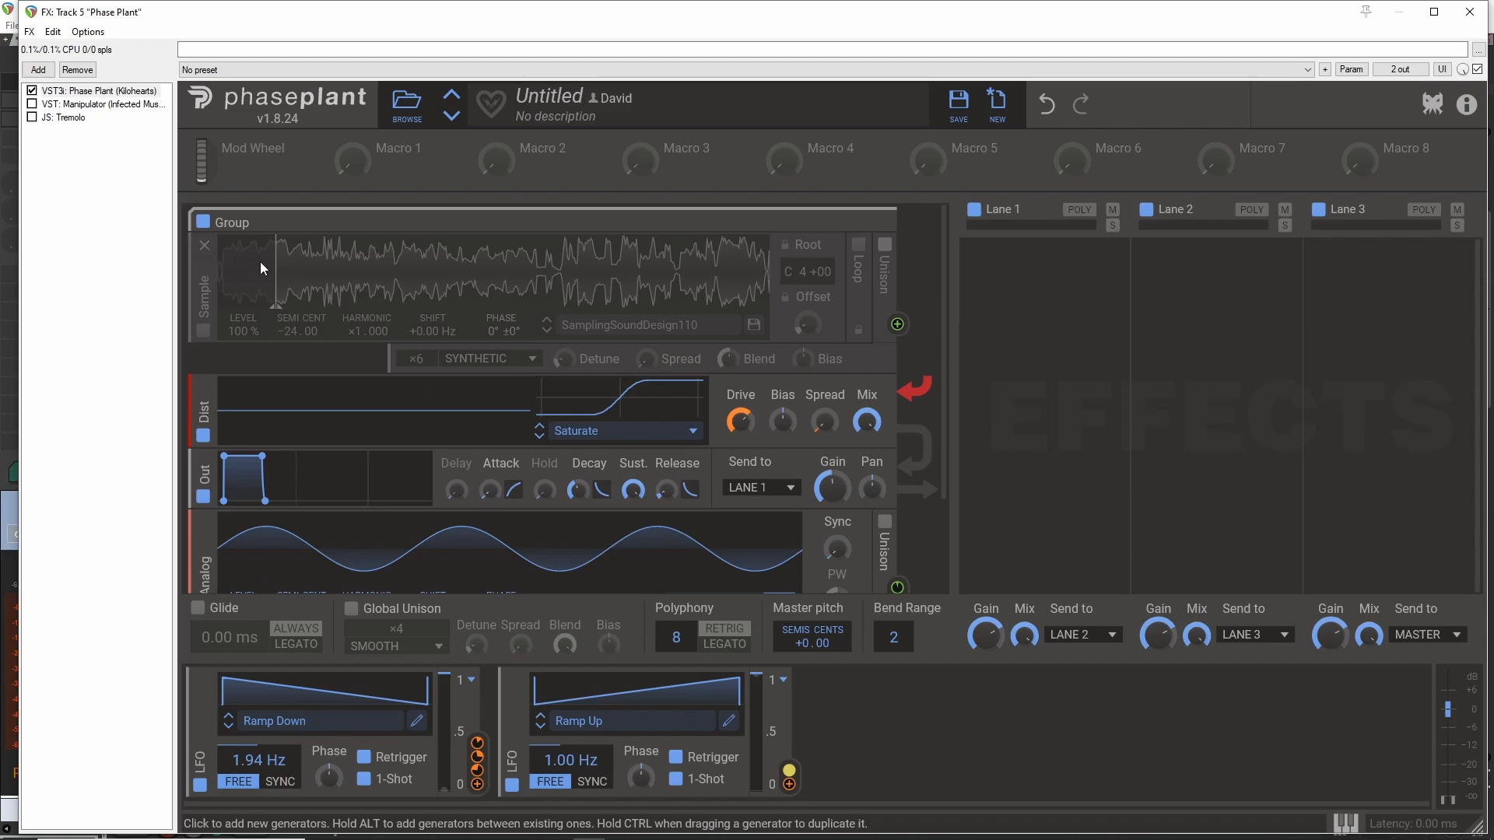
pyautogui.click(203, 330)
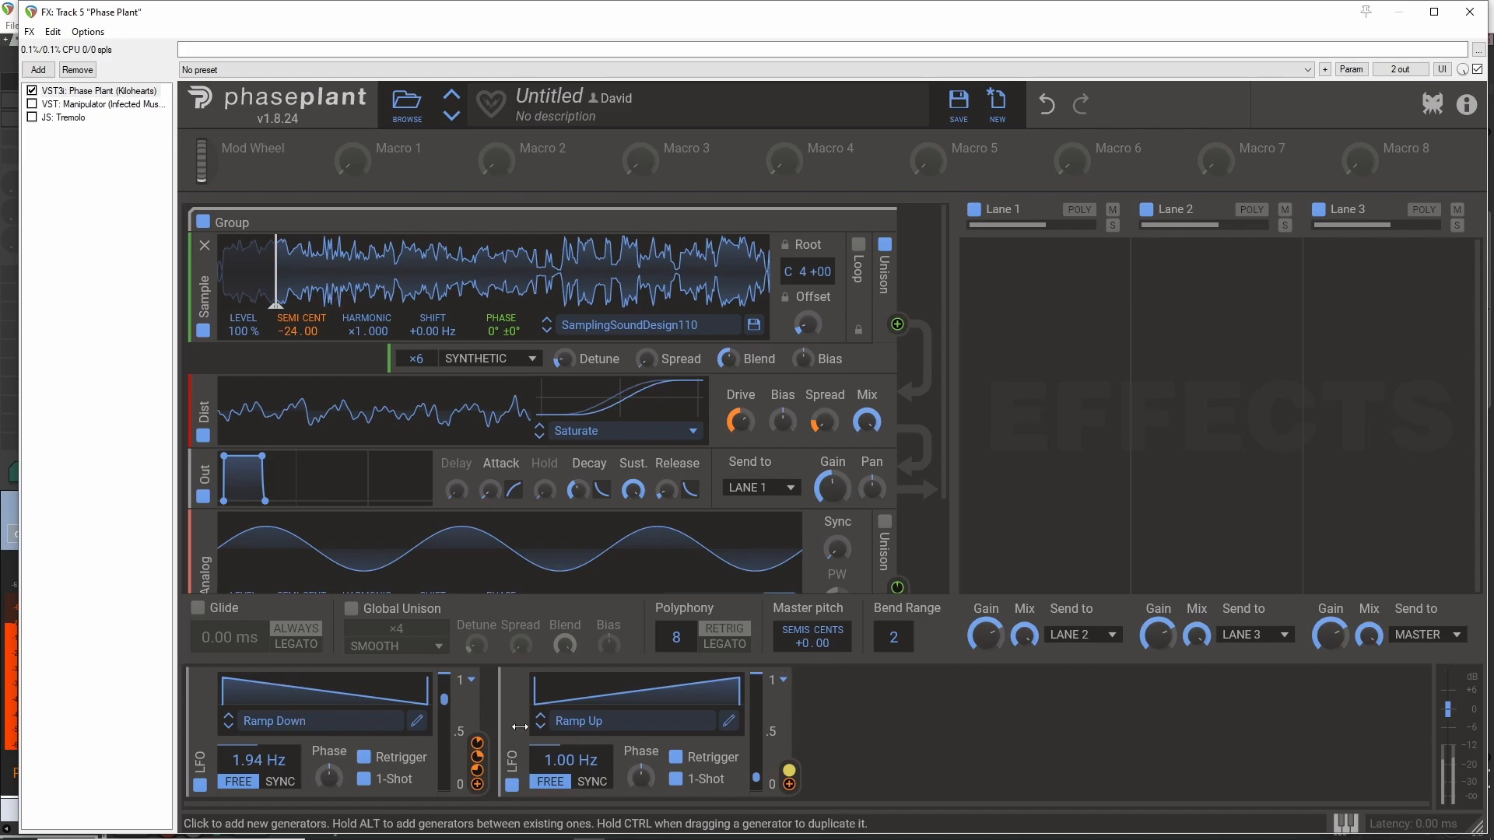
pyautogui.moveTo(275, 287)
pyautogui.mouseDown()
pyautogui.moveTo(740, 277)
pyautogui.moveTo(725, 280)
pyautogui.mouseUp()
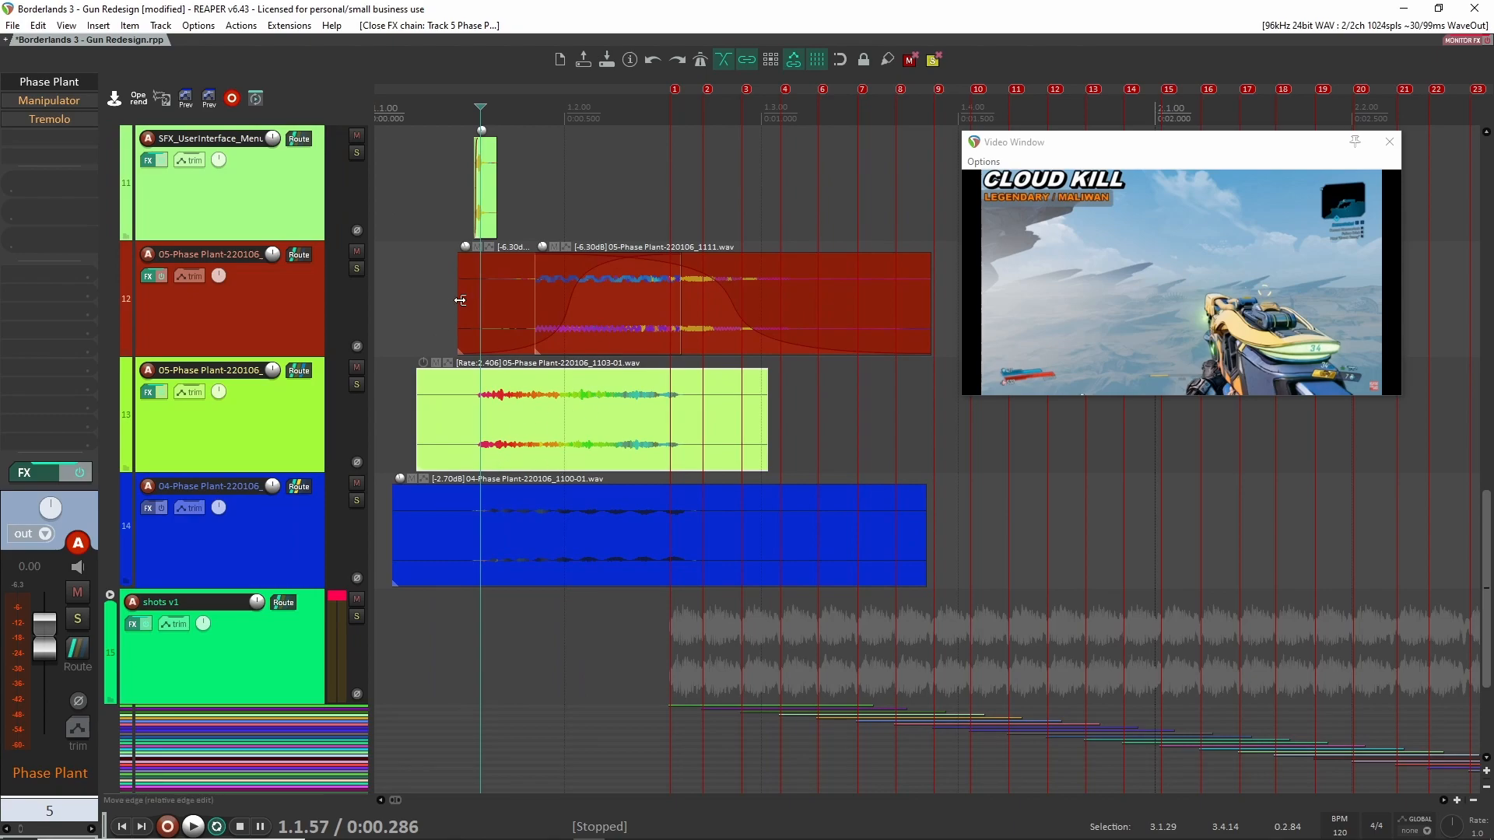
# - Solo the blue 04-Phase Plant track (track 14) and place the edit cursor at 1.1.17 near its item's start
pyautogui.click(466, 295)
pyautogui.click(358, 500)
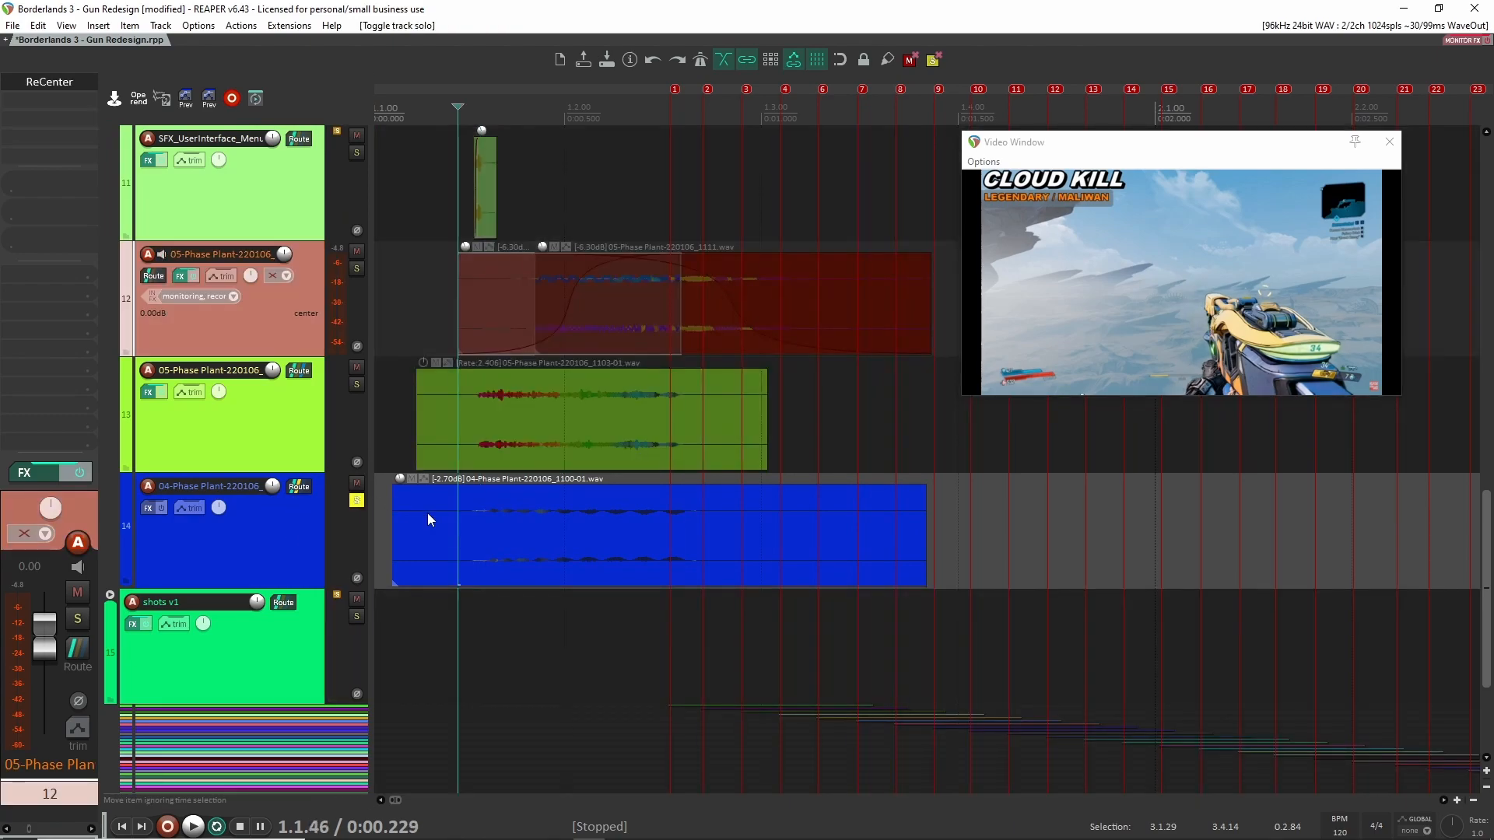
pyautogui.click(282, 513)
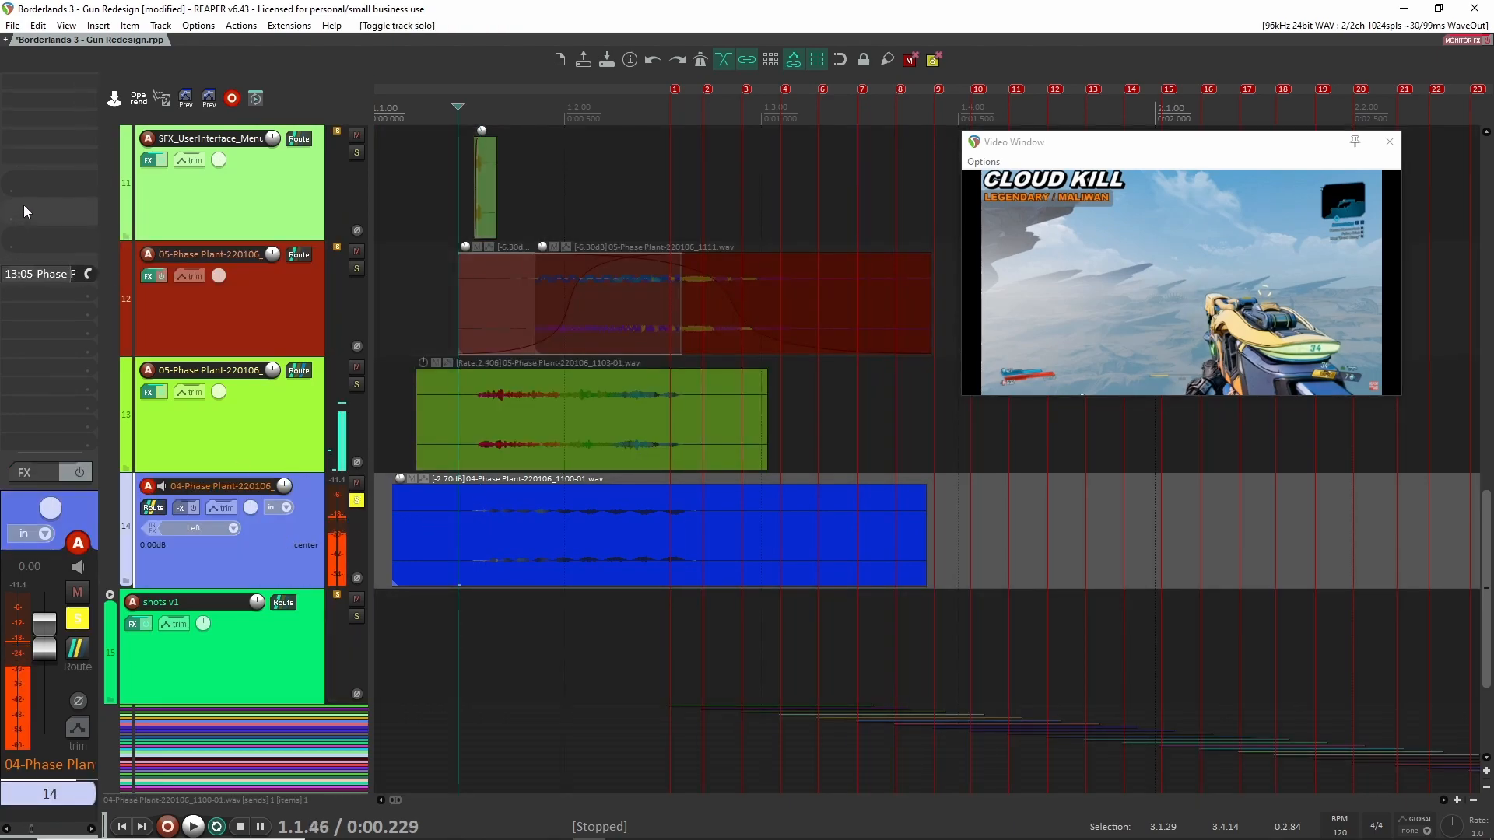
pyautogui.click(403, 515)
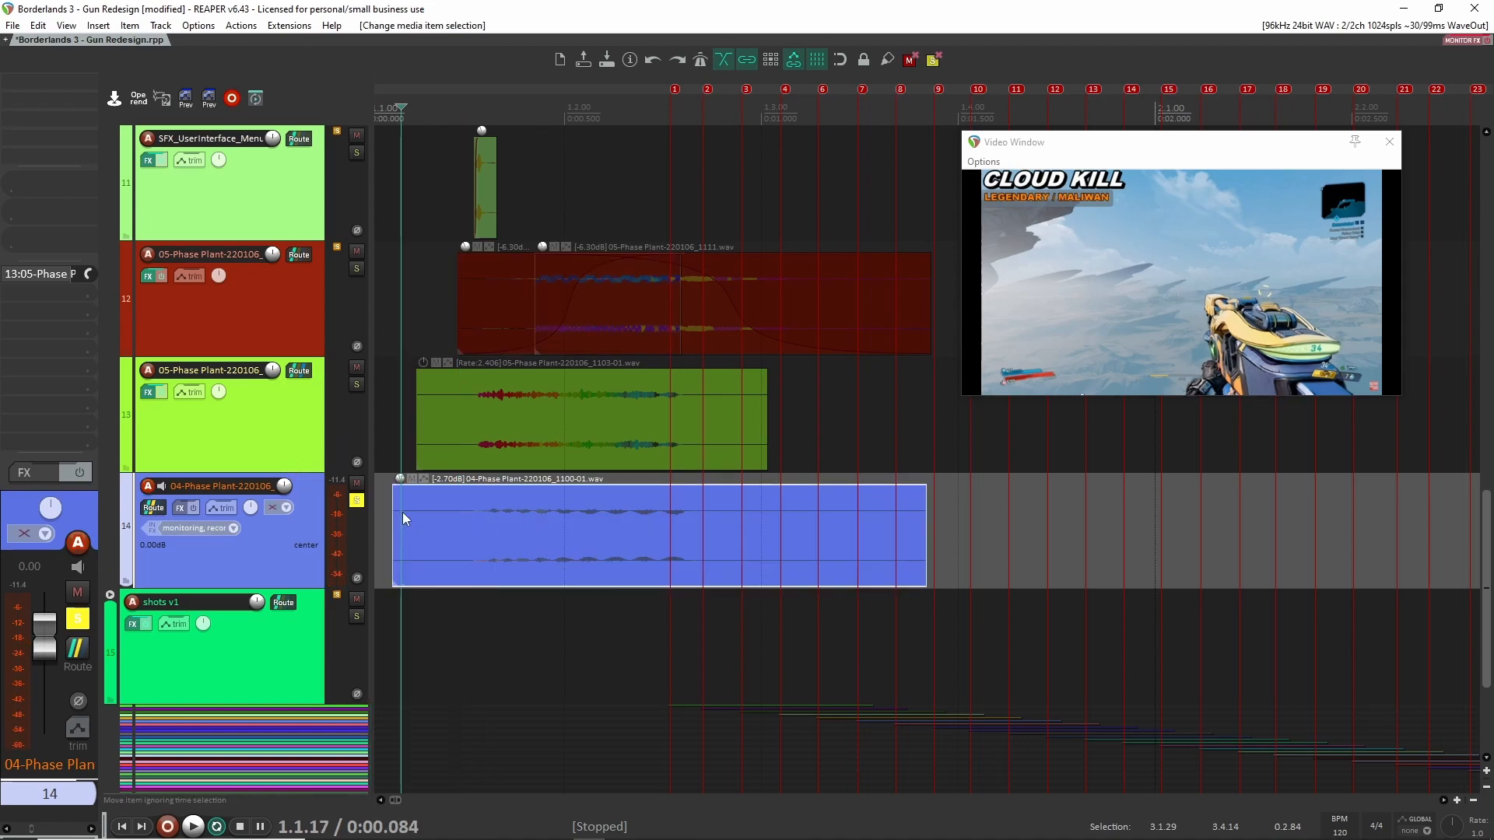
# - Play the soloed blue 04-Phase Plant layer repeatedly from 1.1.17
pyautogui.press('space')
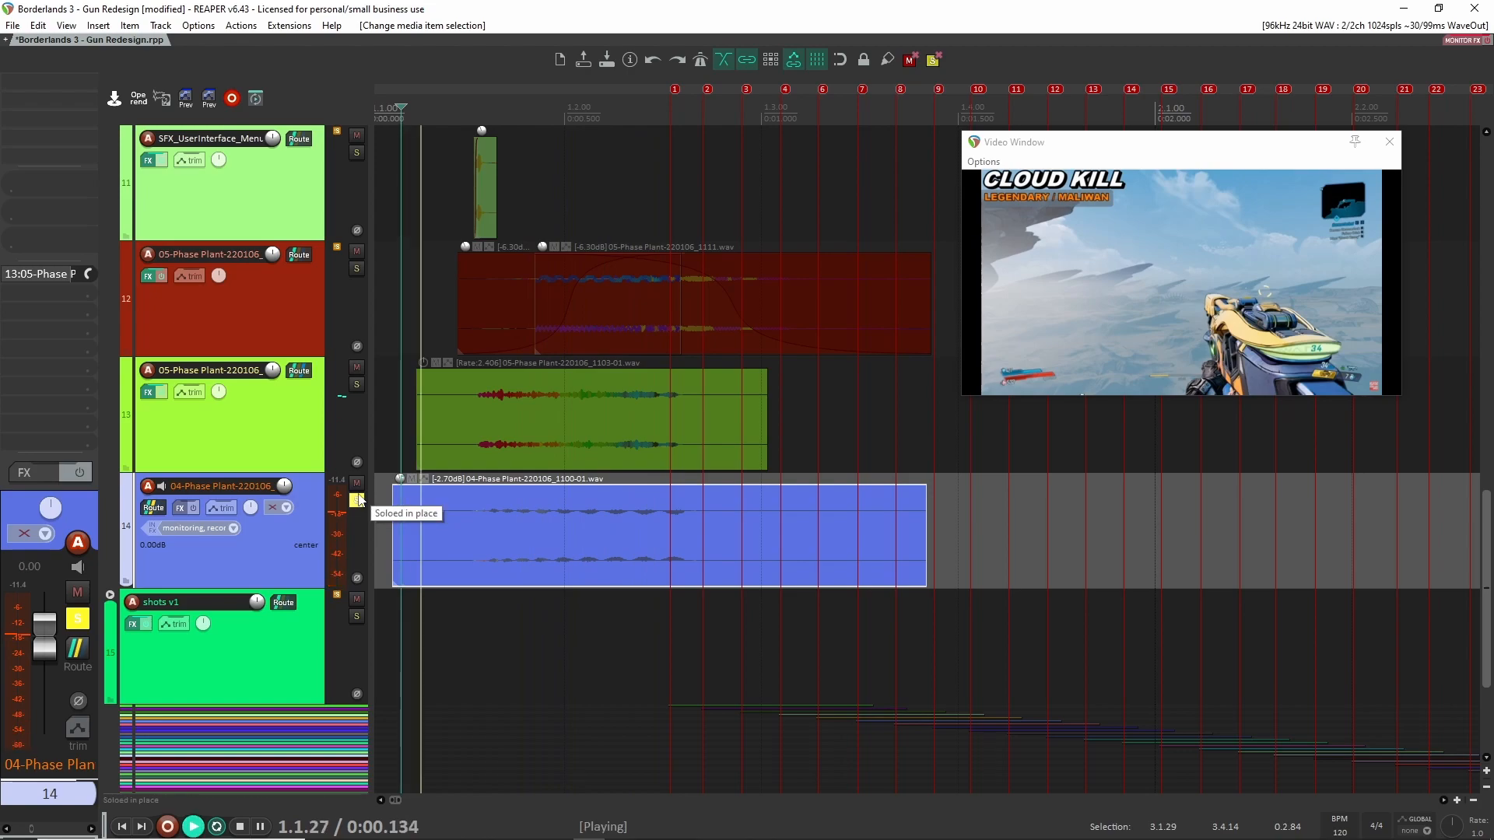
pyautogui.press('space')
pyautogui.press('space')
pyautogui.press('space')
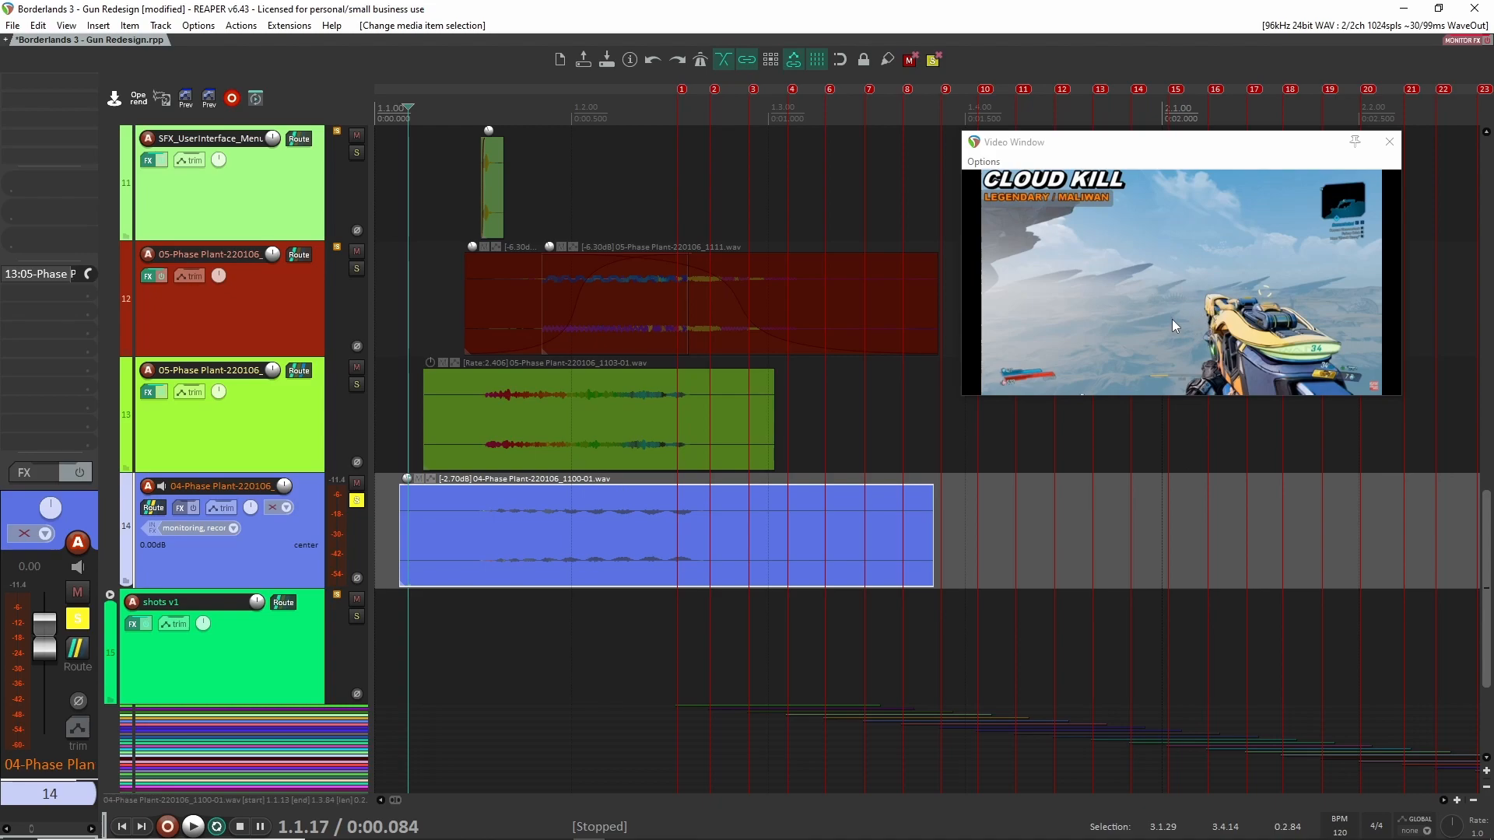
pyautogui.press('space')
pyautogui.press('space')
pyautogui.press('space')
pyautogui.press('space')
# - Select the second item on the red 05-Phase Plant track at 1.2.10 and unsolo the blue 04-Phase Plant track
pyautogui.click(682, 511)
pyautogui.click(590, 325)
pyautogui.click(357, 500)
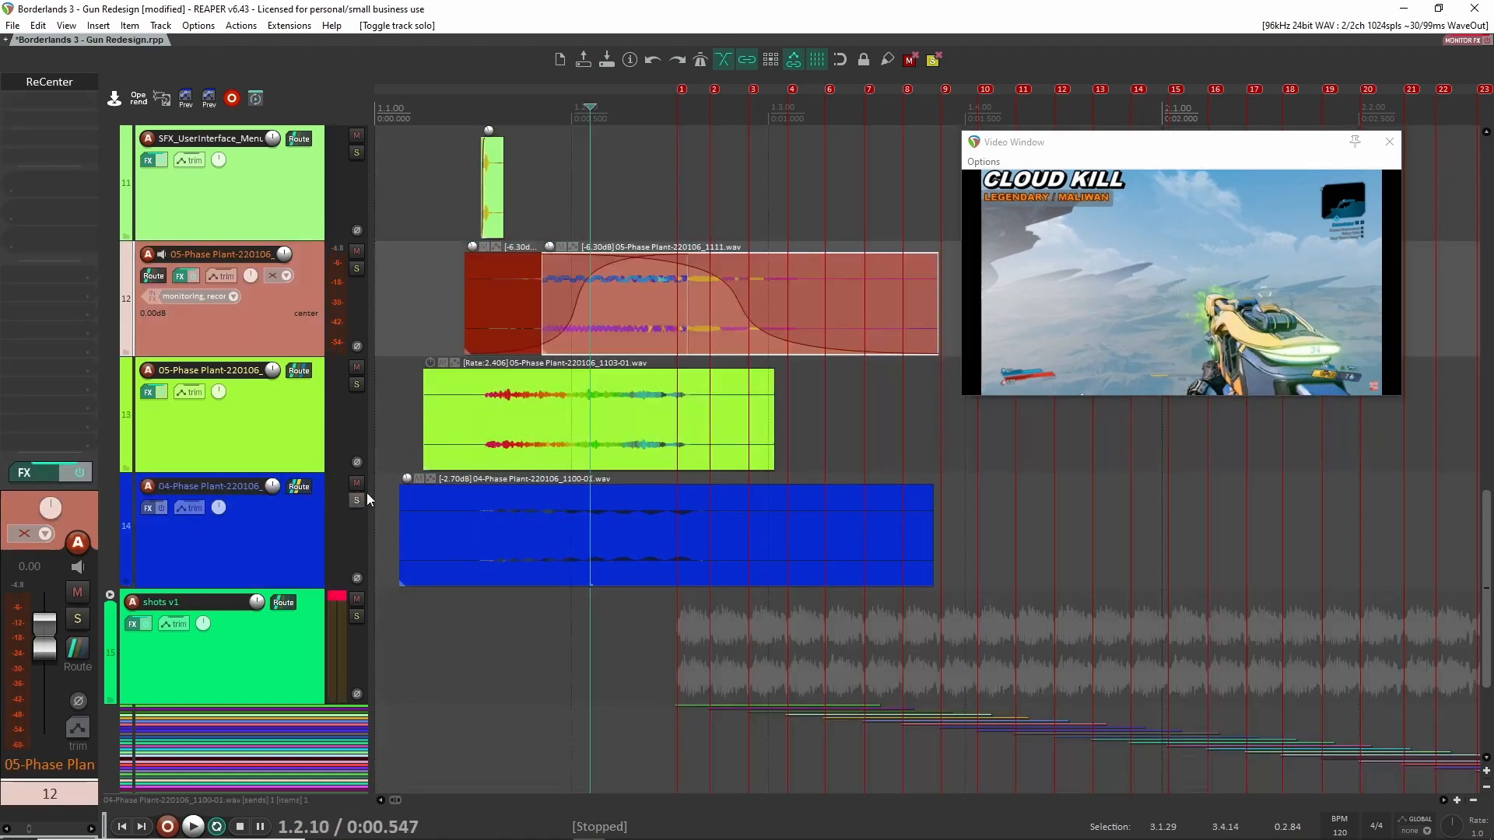
# - Select the Phase Plant track 4 and open its Tremolo effect
pyautogui.scroll(8, 324, 380)
pyautogui.click(279, 438)
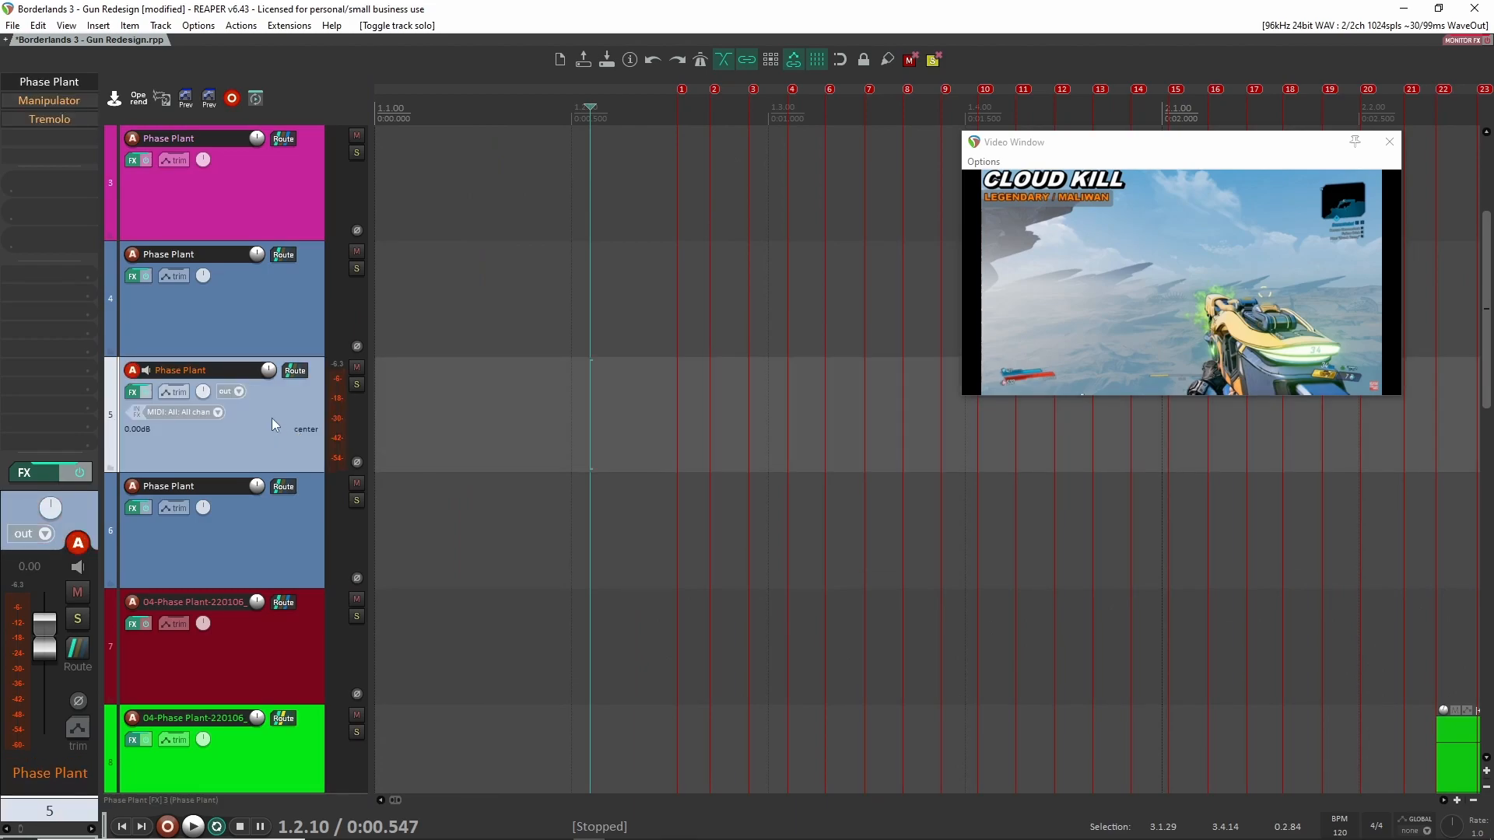
pyautogui.scroll(-8, 442, 503)
pyautogui.scroll(4, 385, 465)
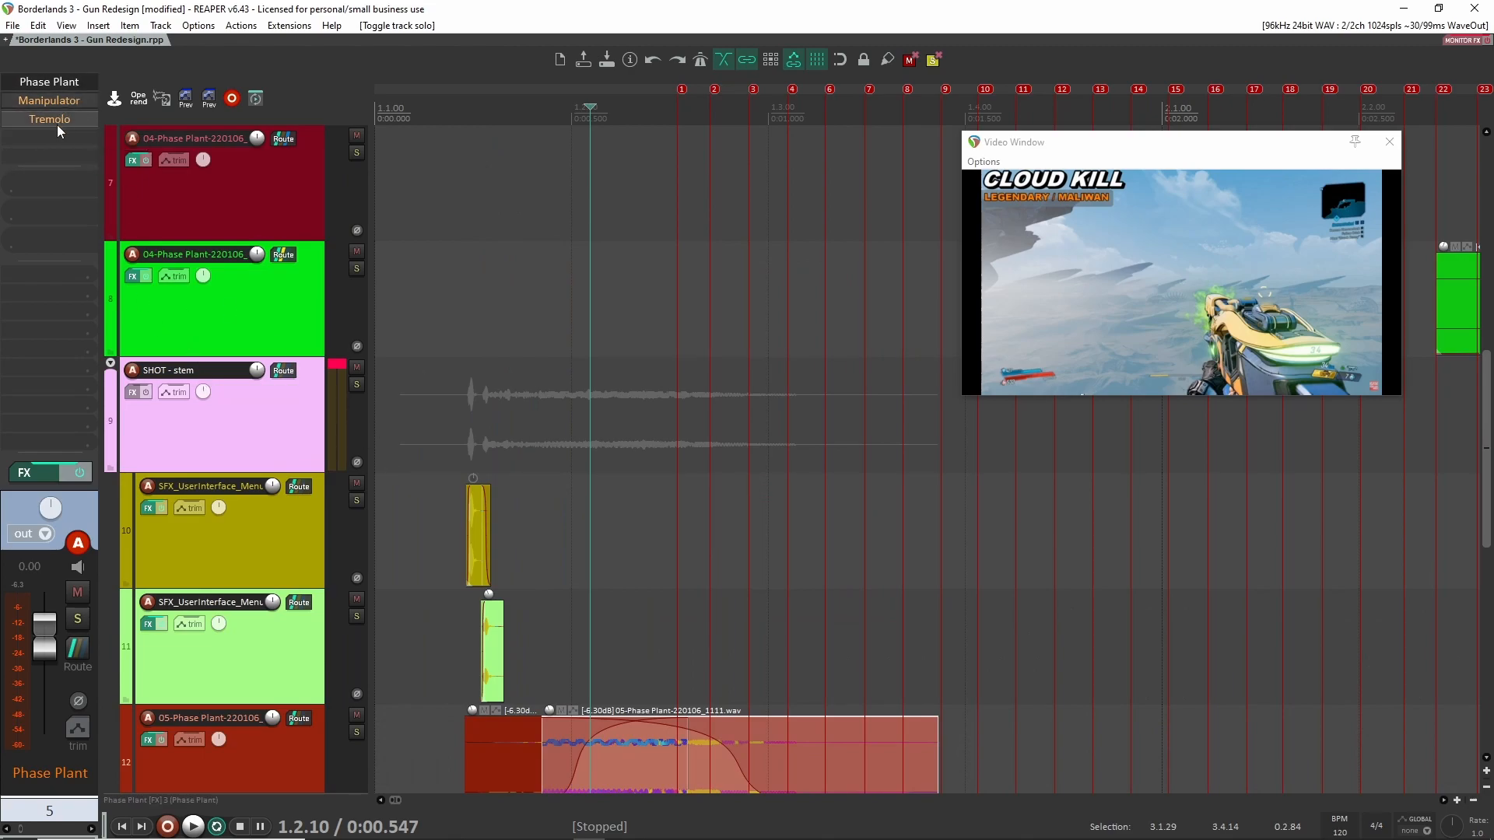
pyautogui.scroll(2, 283, 401)
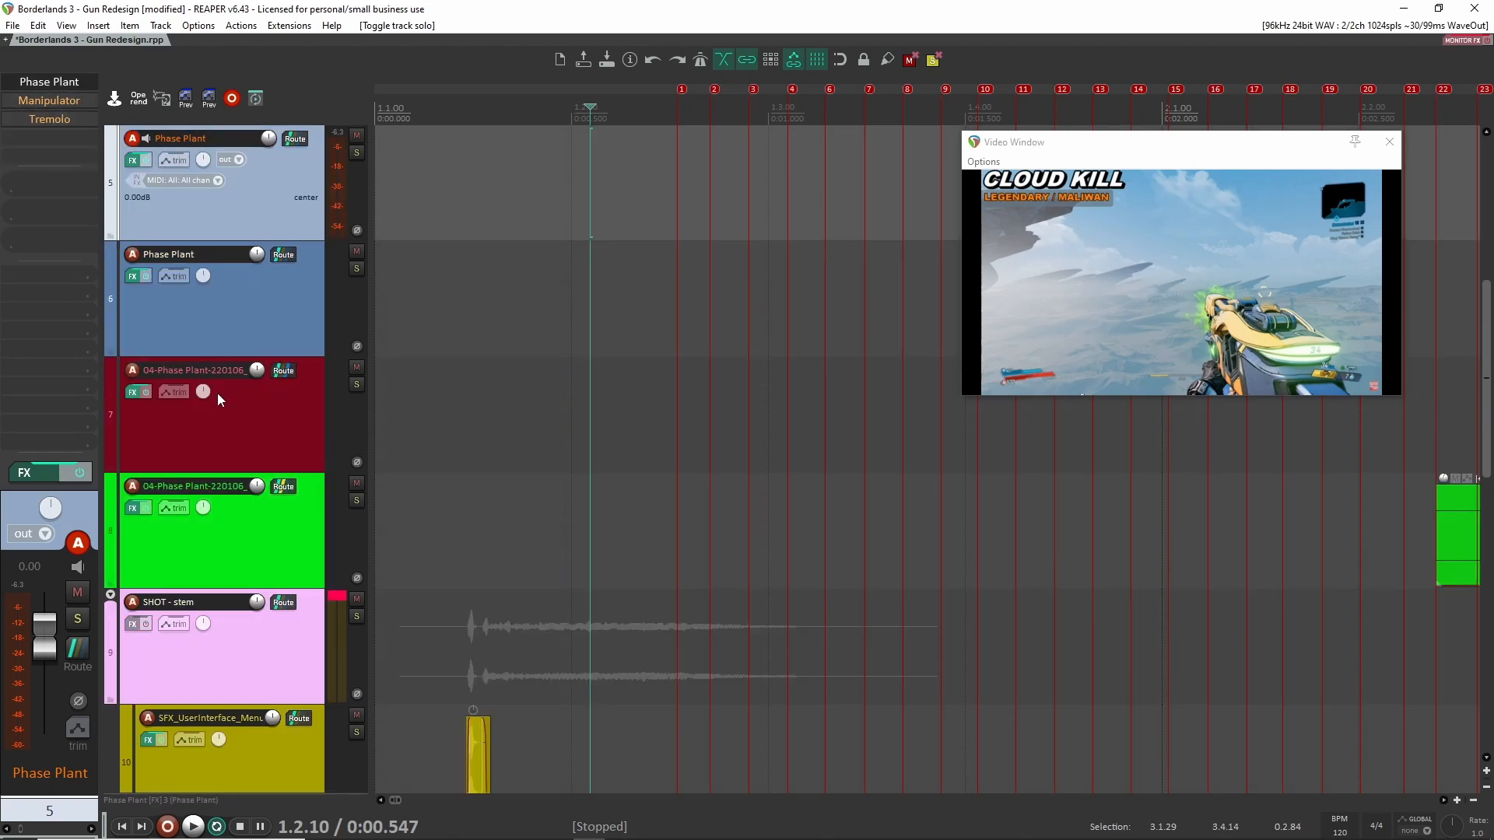
pyautogui.scroll(4, 217, 391)
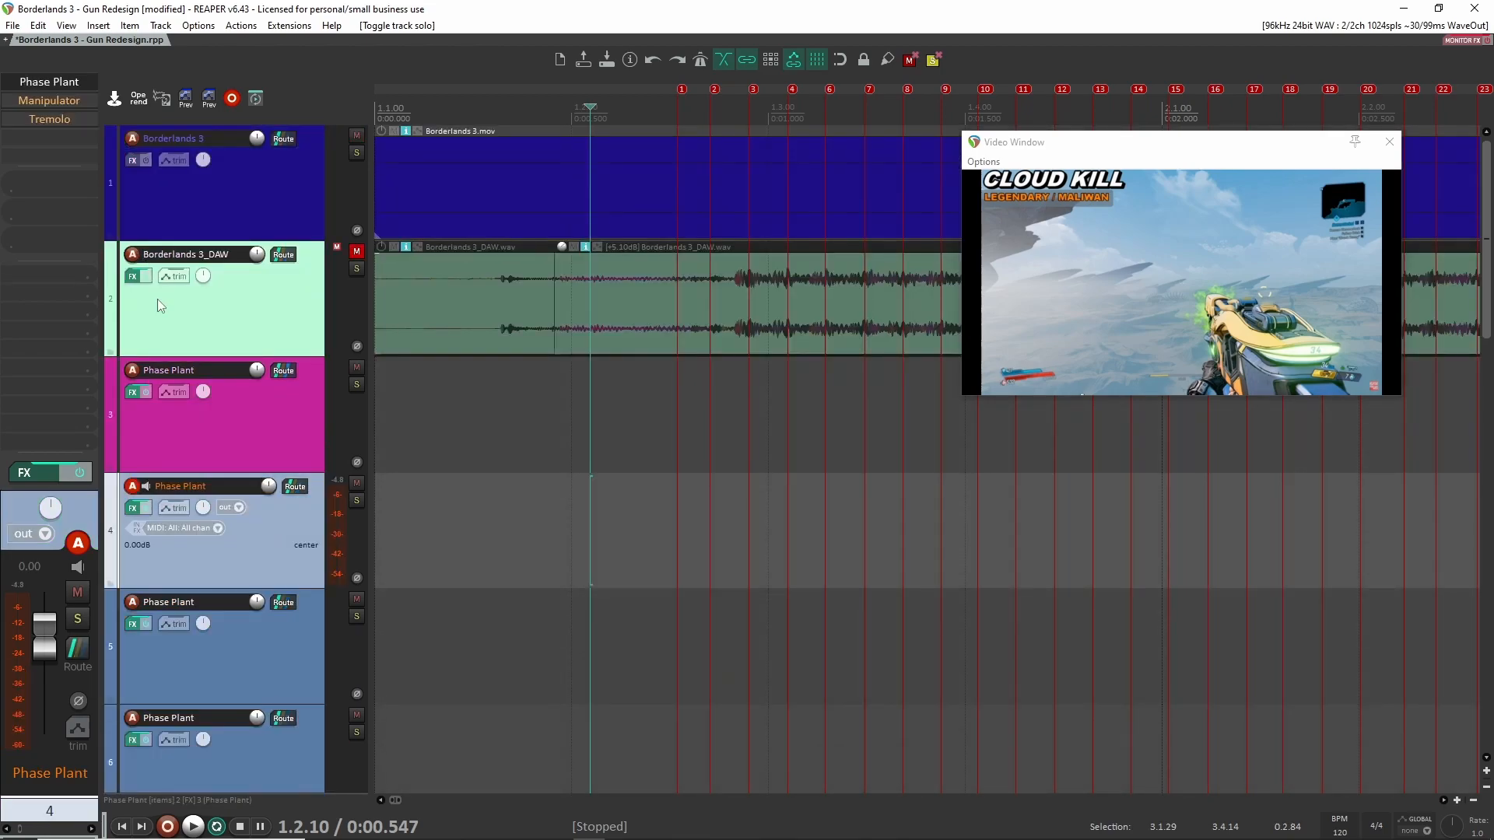
pyautogui.scroll(-1, 215, 427)
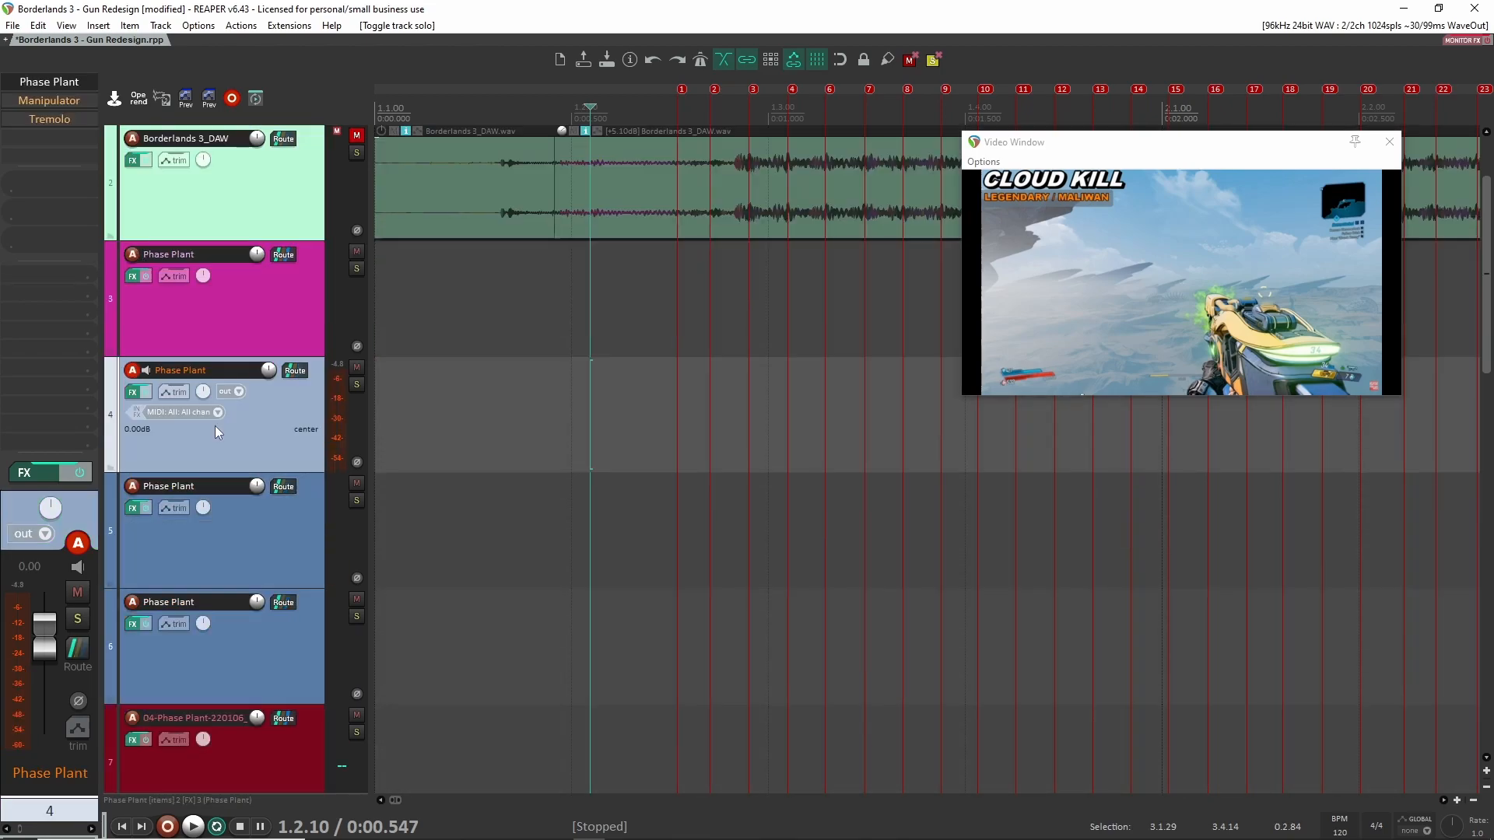
pyautogui.click(52, 119)
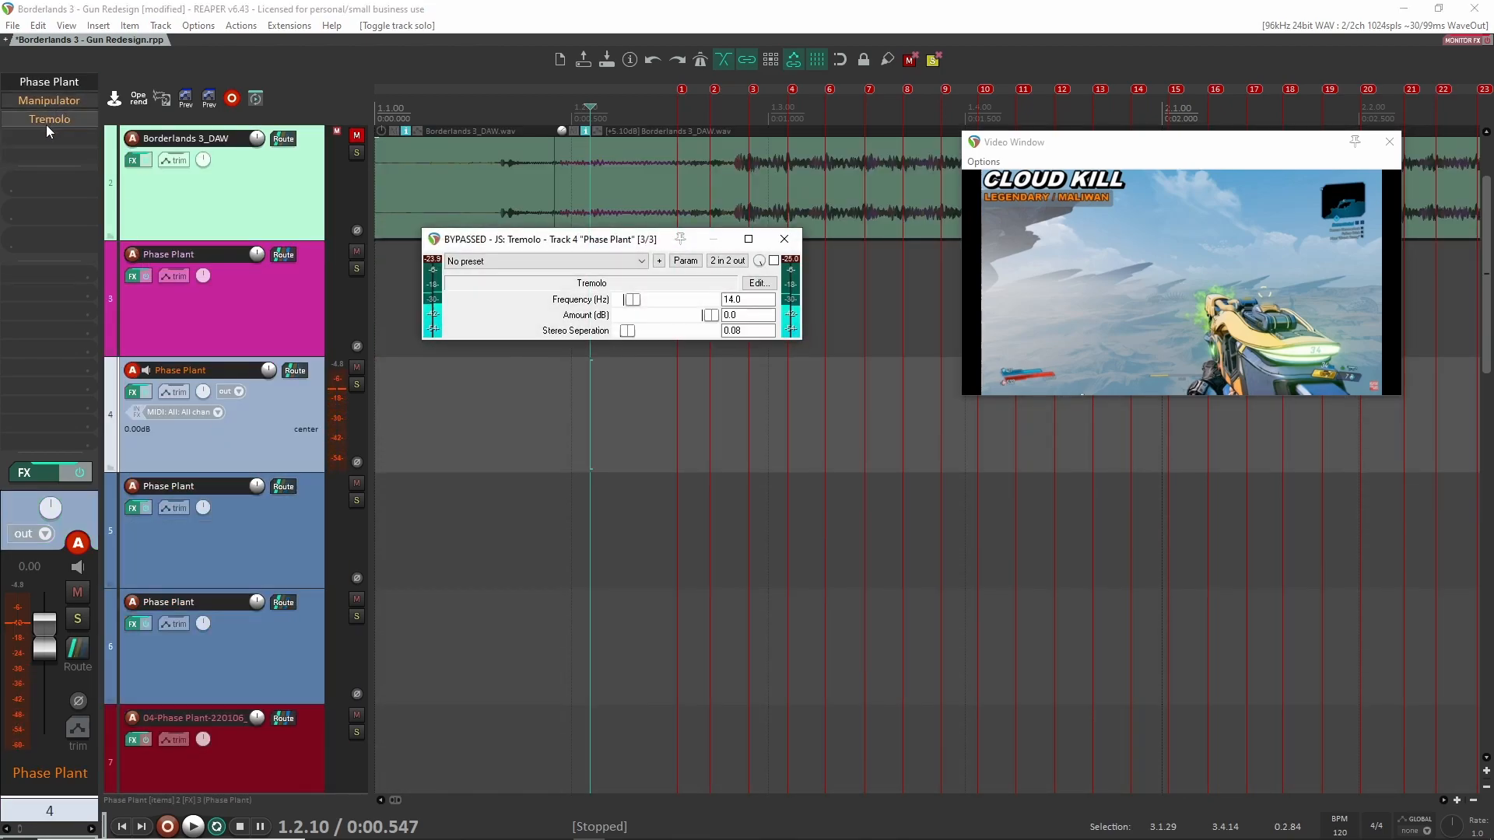
# - Enable the Tremolo effect, inspect the audio-controlled parameter modulation on its Frequency, and close both windows
pyautogui.click(774, 260)
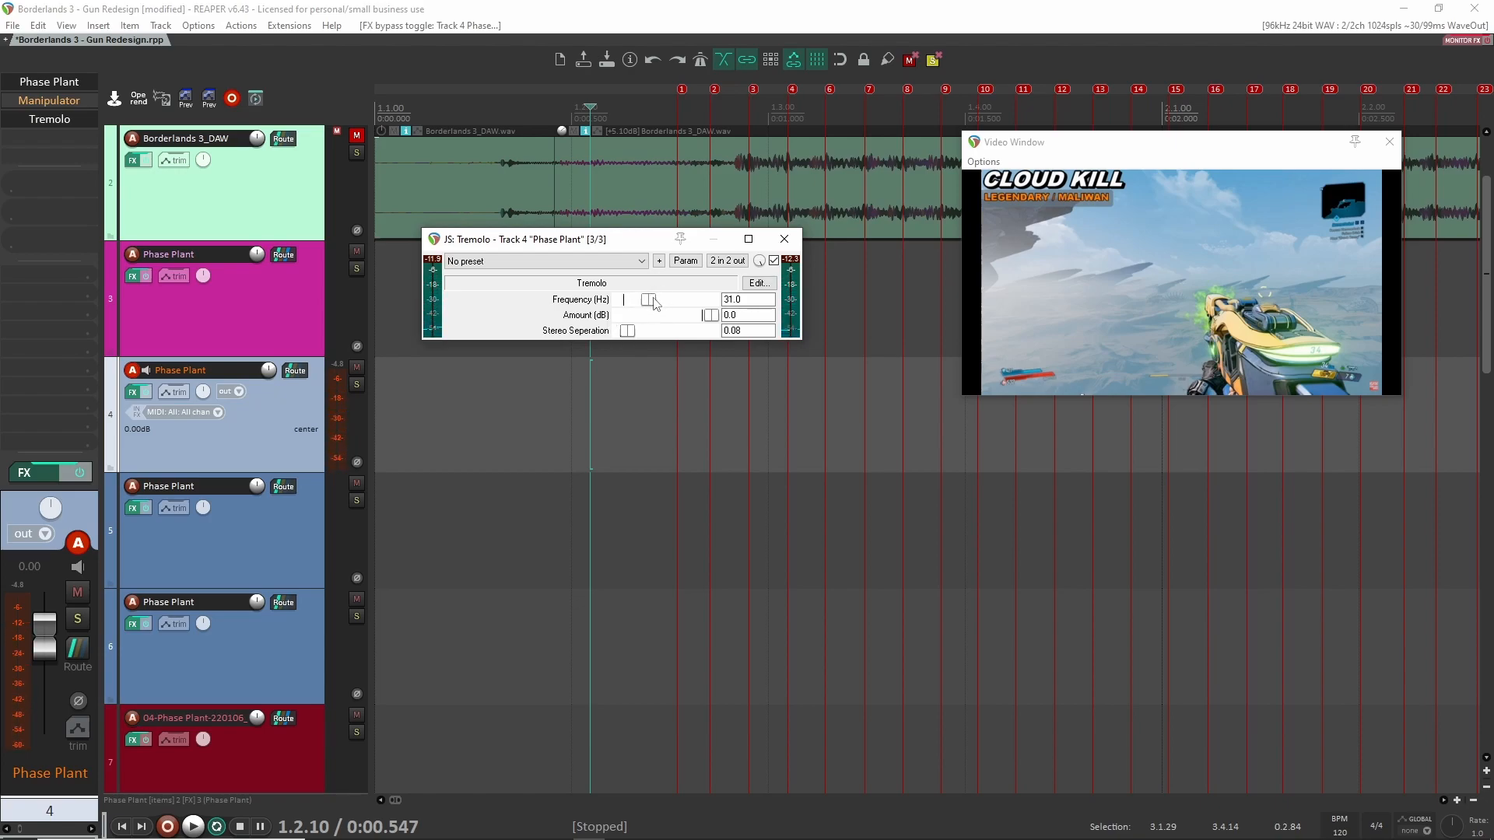
pyautogui.moveTo(654, 299); pyautogui.dragTo(652, 299)
pyautogui.hotkey('alt', 'm')
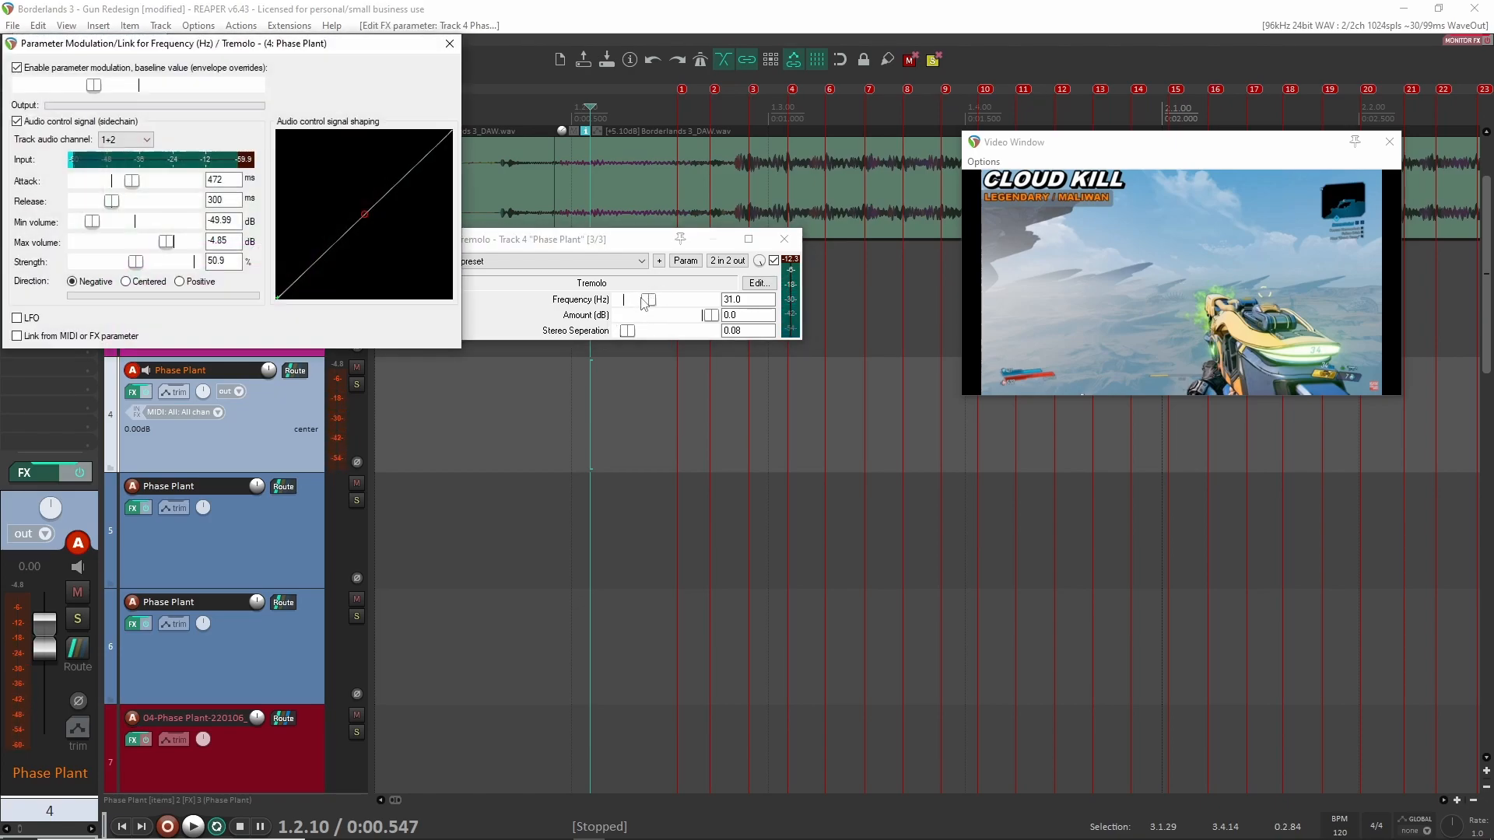
pyautogui.moveTo(124, 48); pyautogui.dragTo(748, 379)
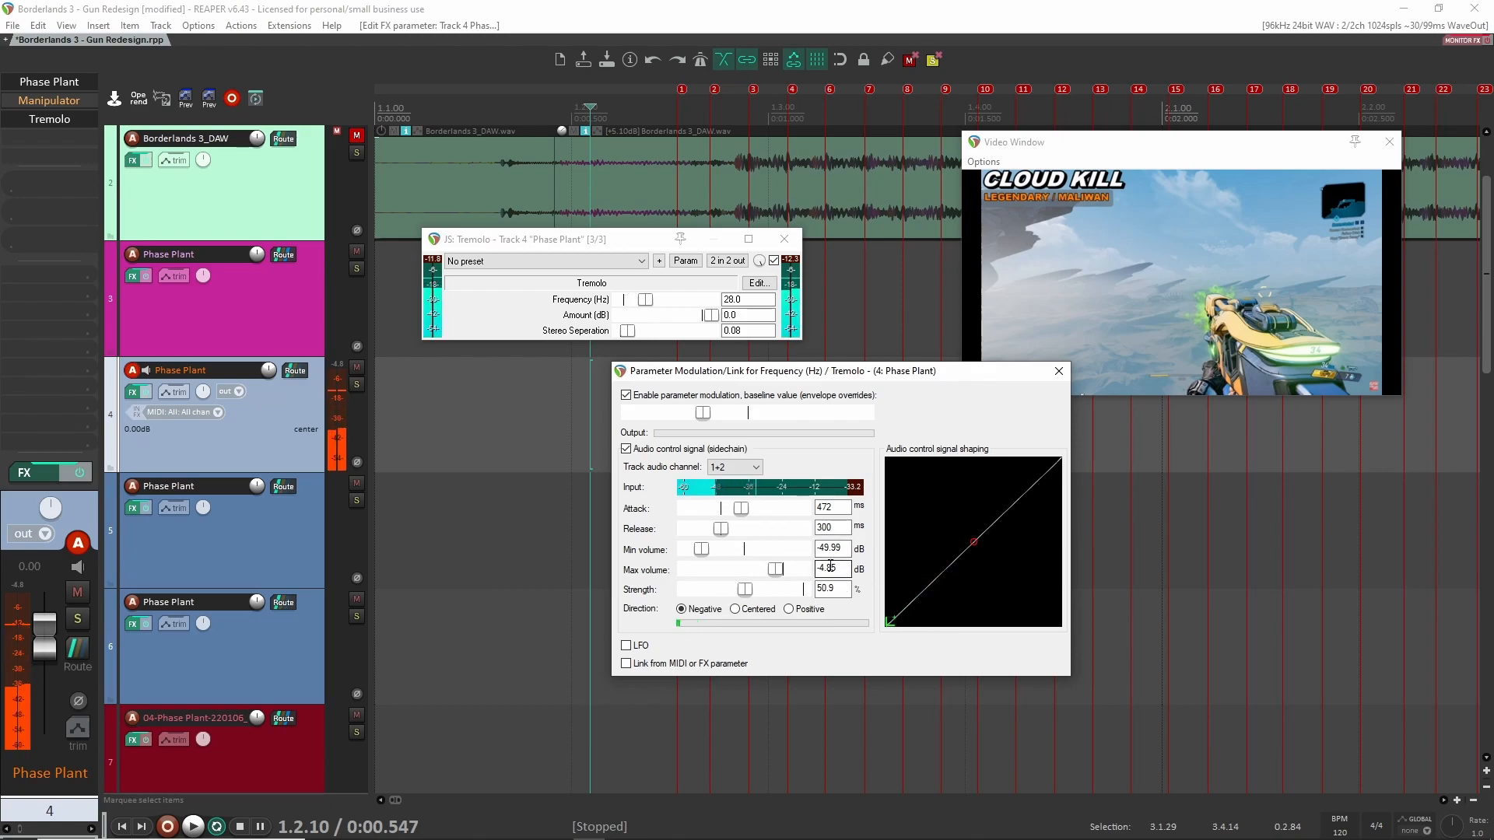
pyautogui.click(1056, 374)
pyautogui.click(784, 238)
# - Solo the SHOT - stem folder and play it from 1.1.25
pyautogui.scroll(-5, 484, 376)
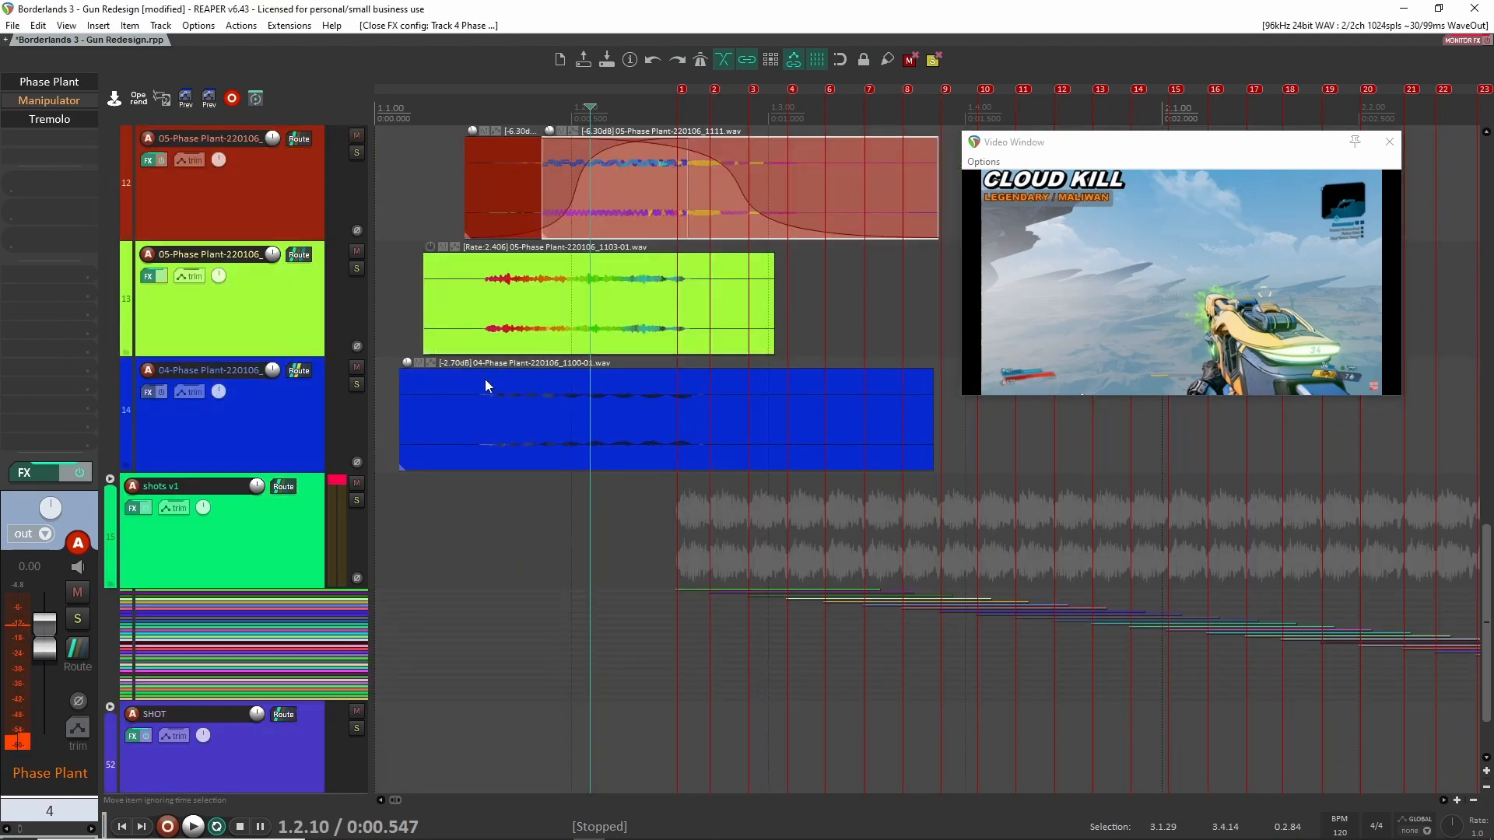
pyautogui.scroll(5, 575, 424)
pyautogui.scroll(-2, 414, 347)
pyautogui.scroll(2, 381, 357)
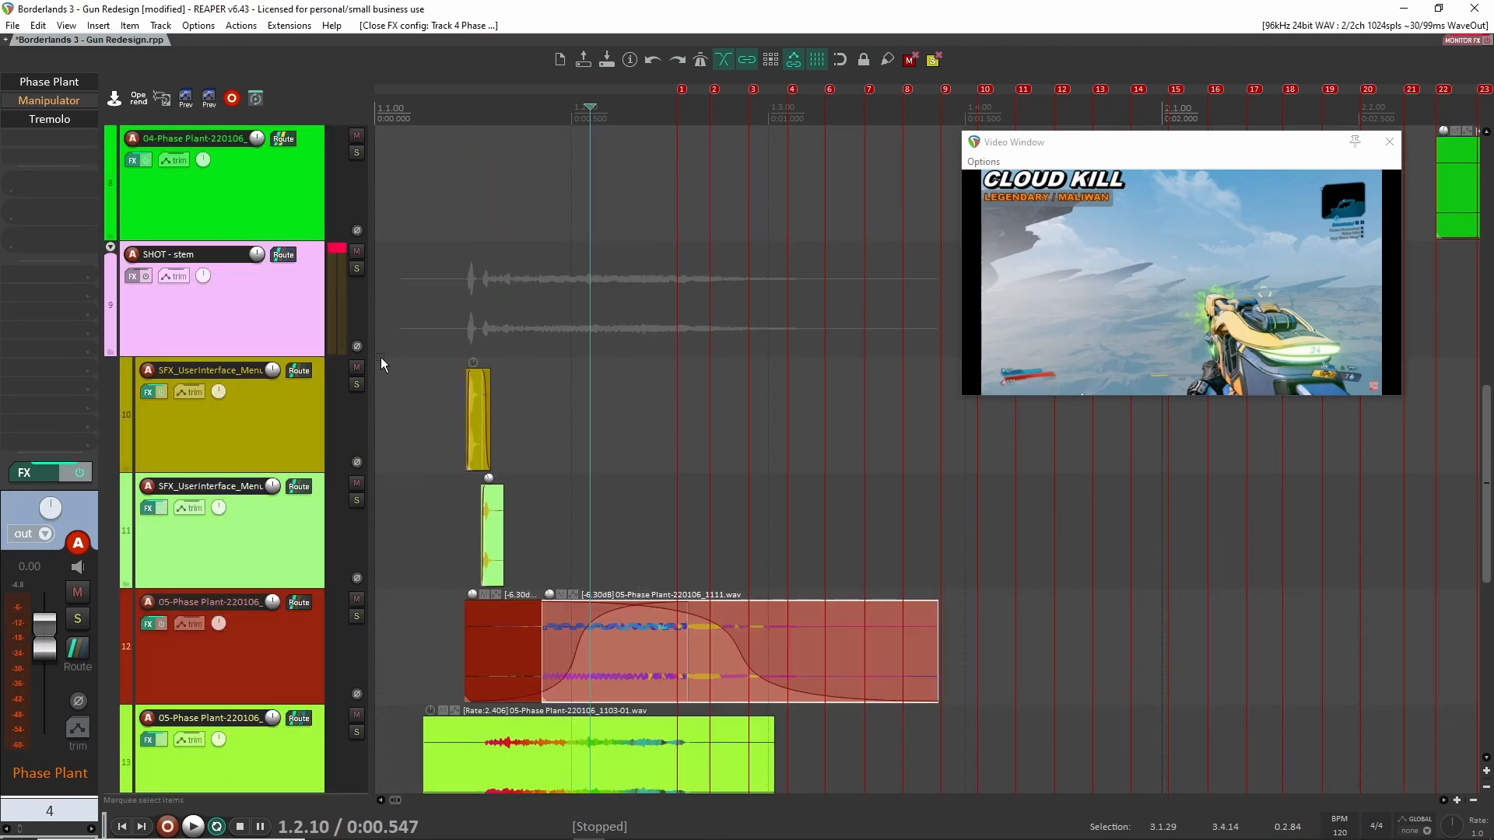
pyautogui.click(357, 268)
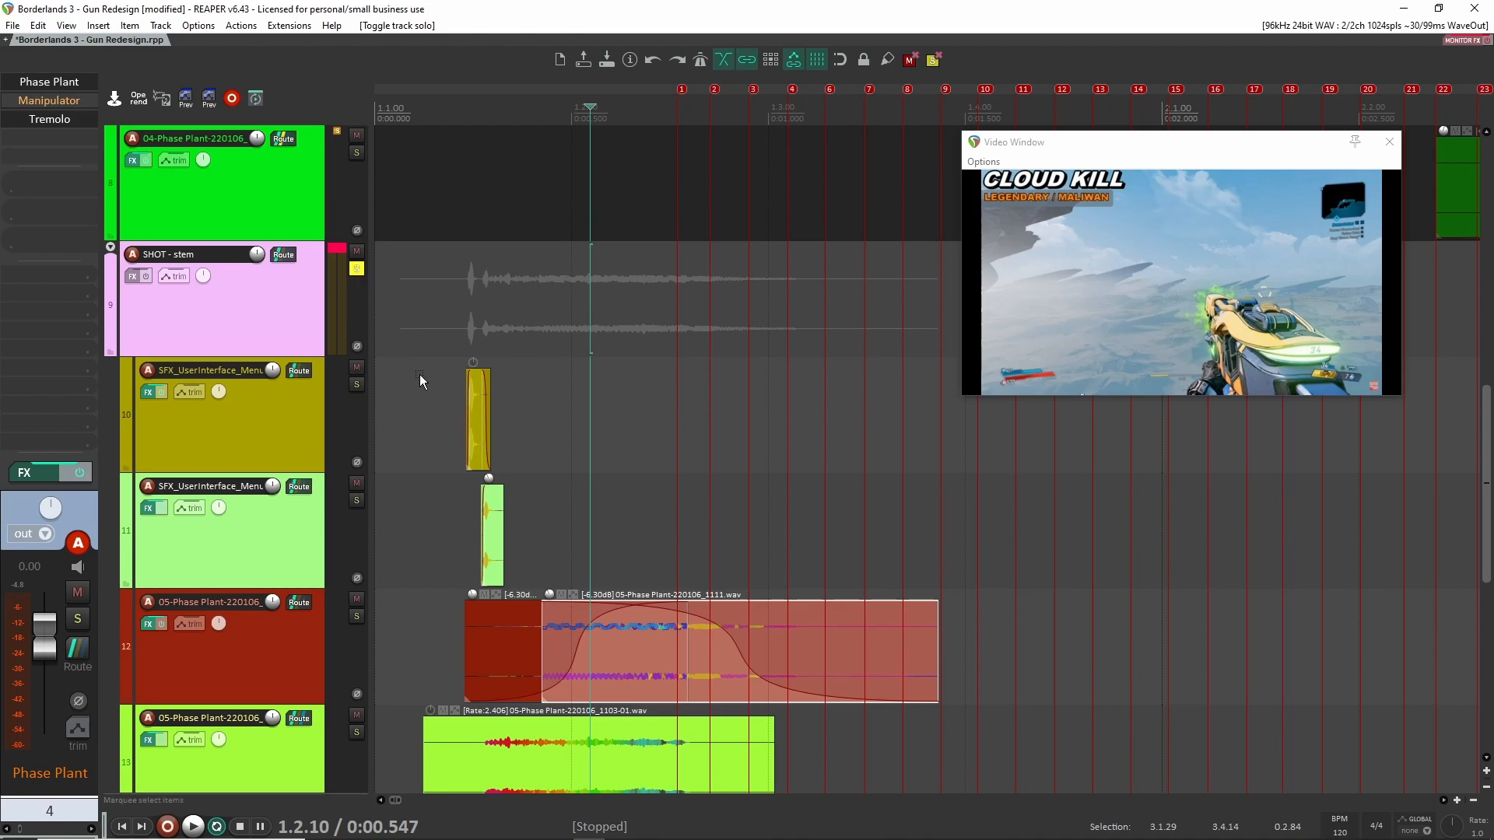
pyautogui.click(424, 389)
pyautogui.press('space')
pyautogui.press('space')
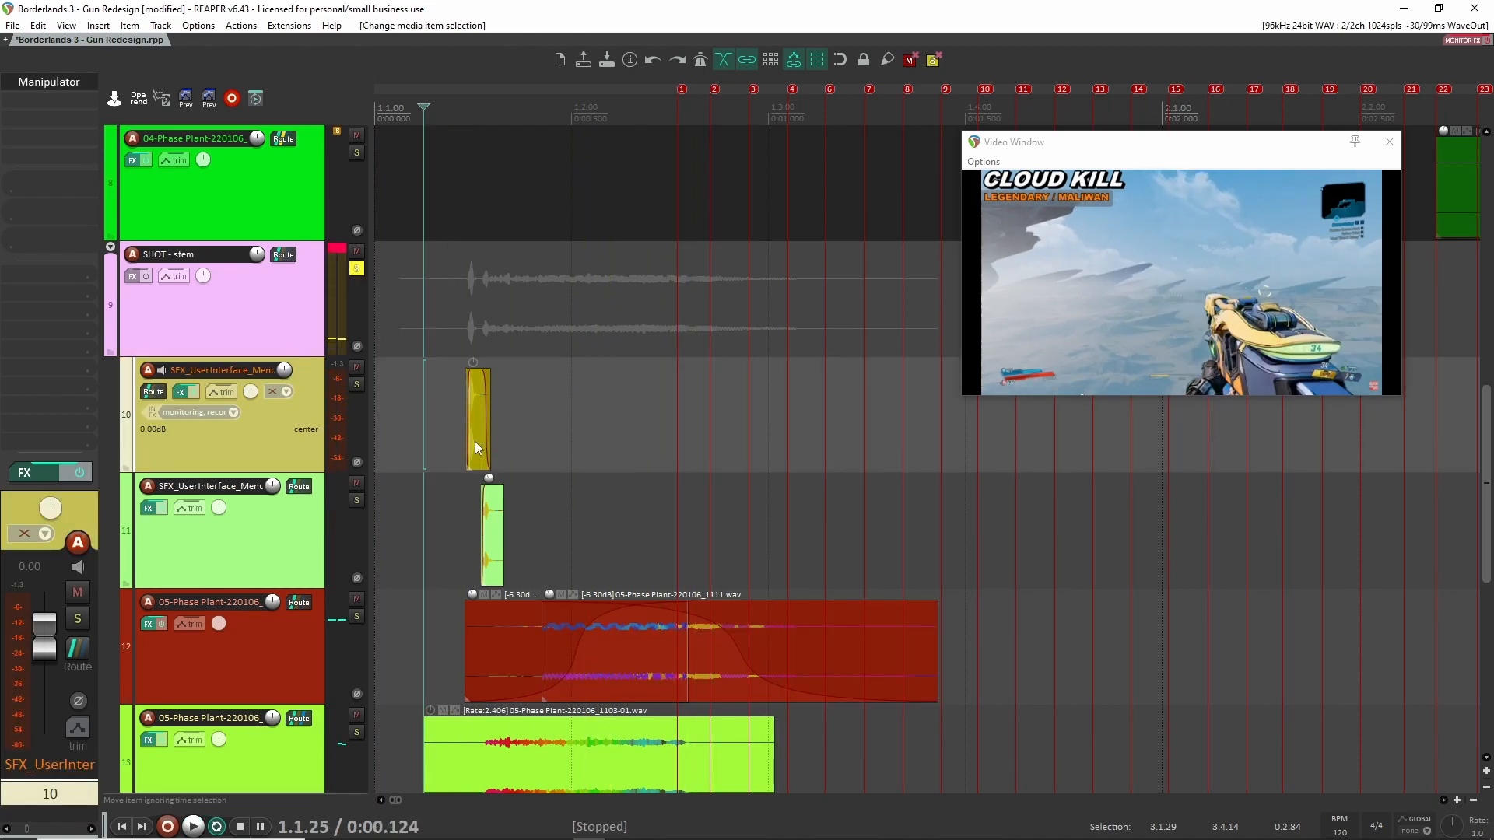
# - Point out the stem's layers by selecting both SFX_UserInterface items, the second red 05-Phase Plant item, and the blue 04-Phase Plant item
pyautogui.scroll(-1, 464, 432)
pyautogui.moveTo(457, 289); pyautogui.dragTo(543, 417)
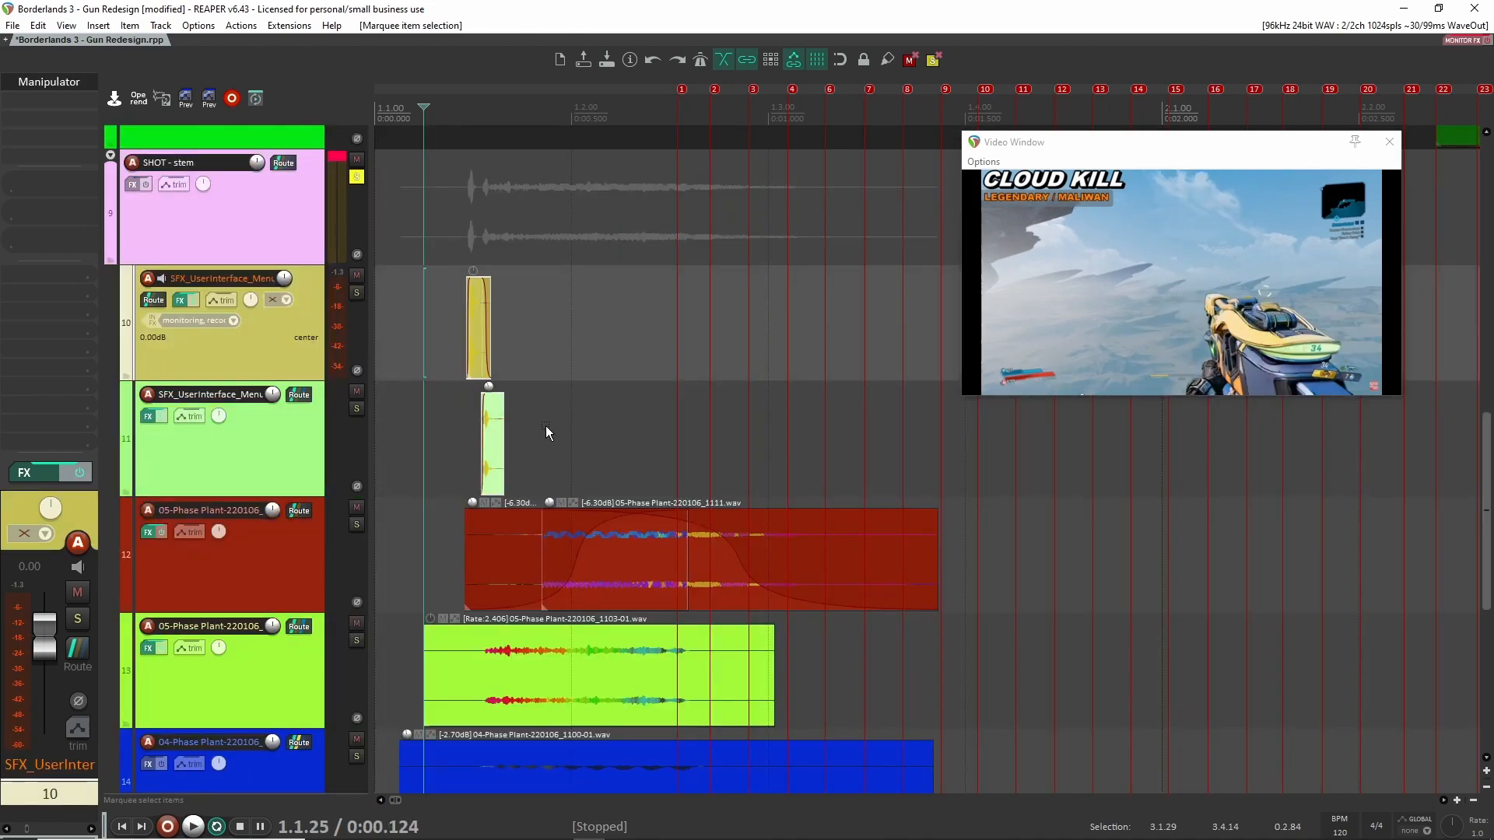
pyautogui.scroll(8, 537, 437)
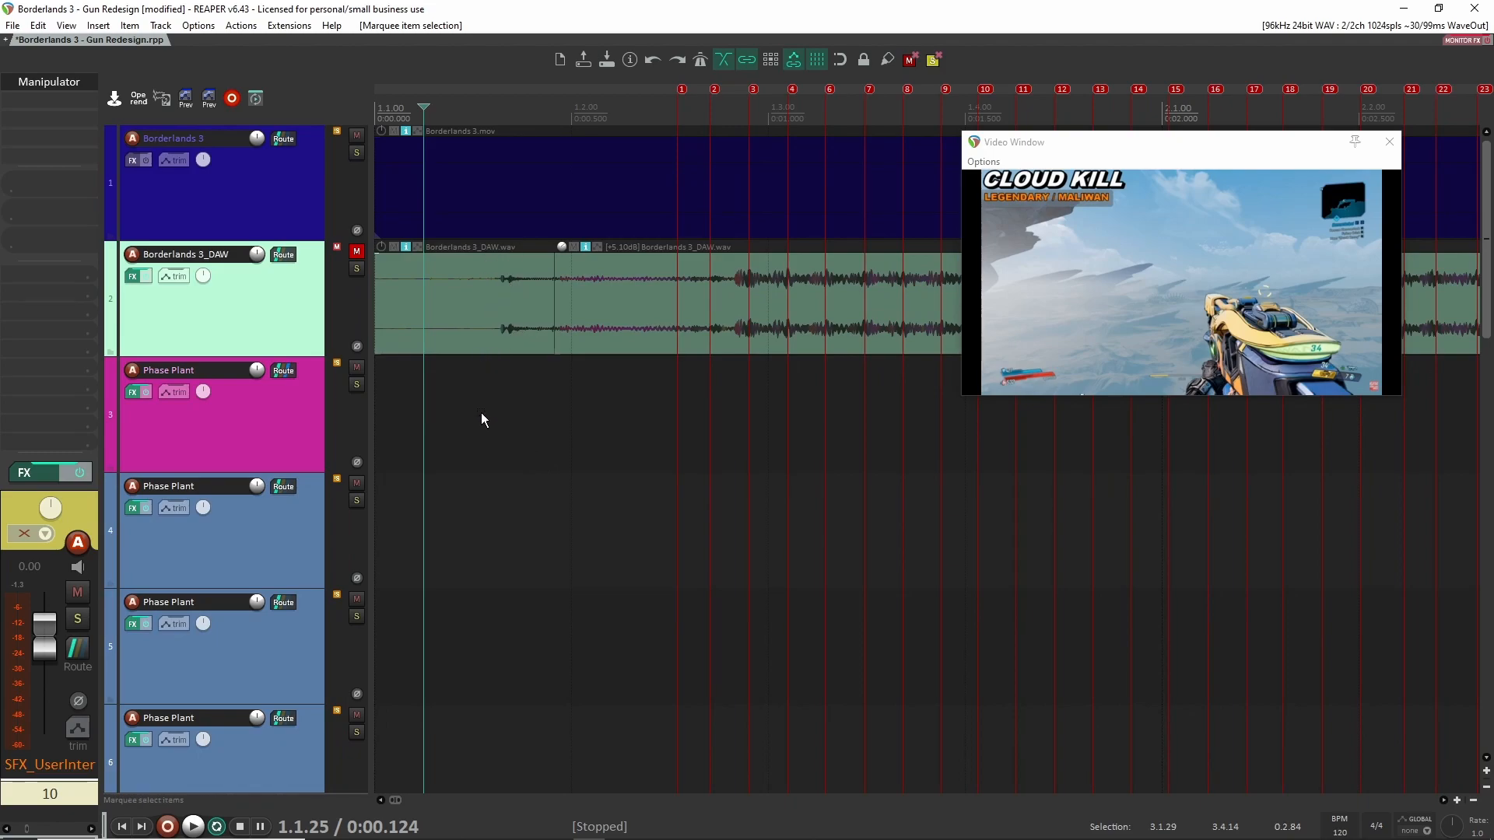
pyautogui.scroll(-10, 479, 399)
pyautogui.click(651, 303)
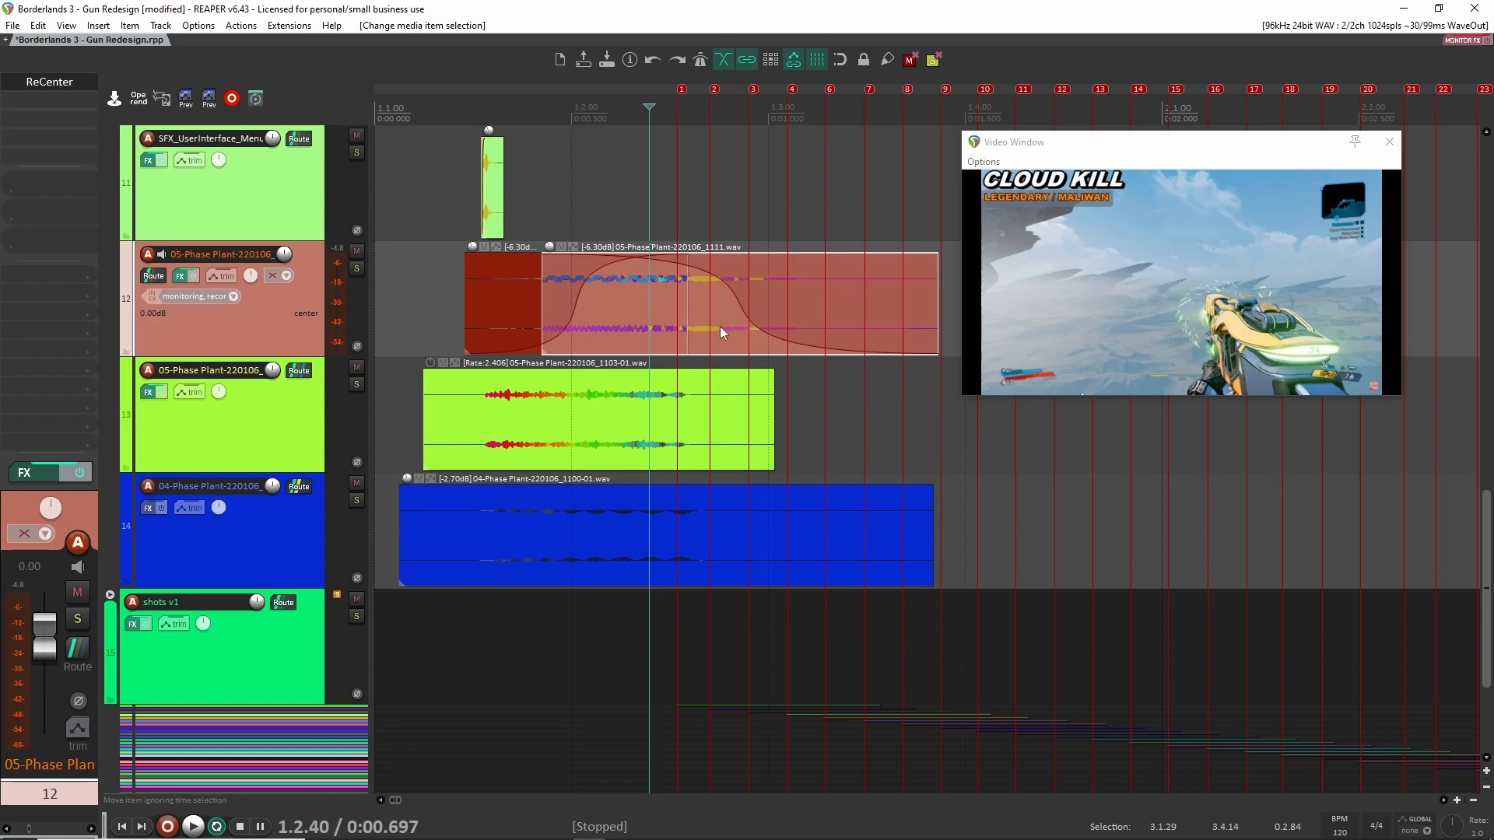
pyautogui.click(521, 548)
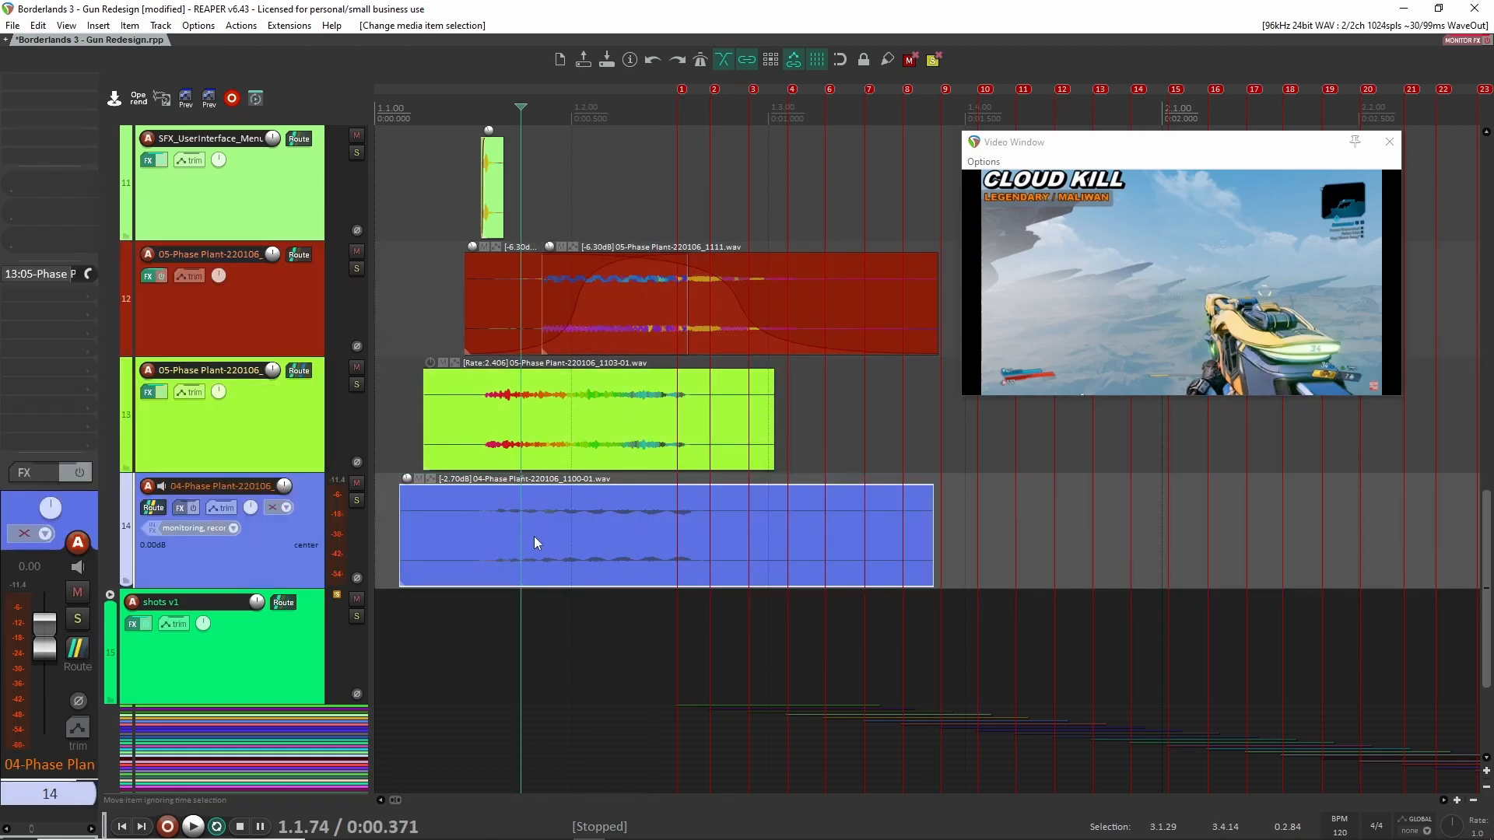
# - Place the edit cursor at 1.1.15 on track 10 and play the soloed SHOT - stem repeatedly
pyautogui.scroll(3, 459, 483)
pyautogui.click(439, 277)
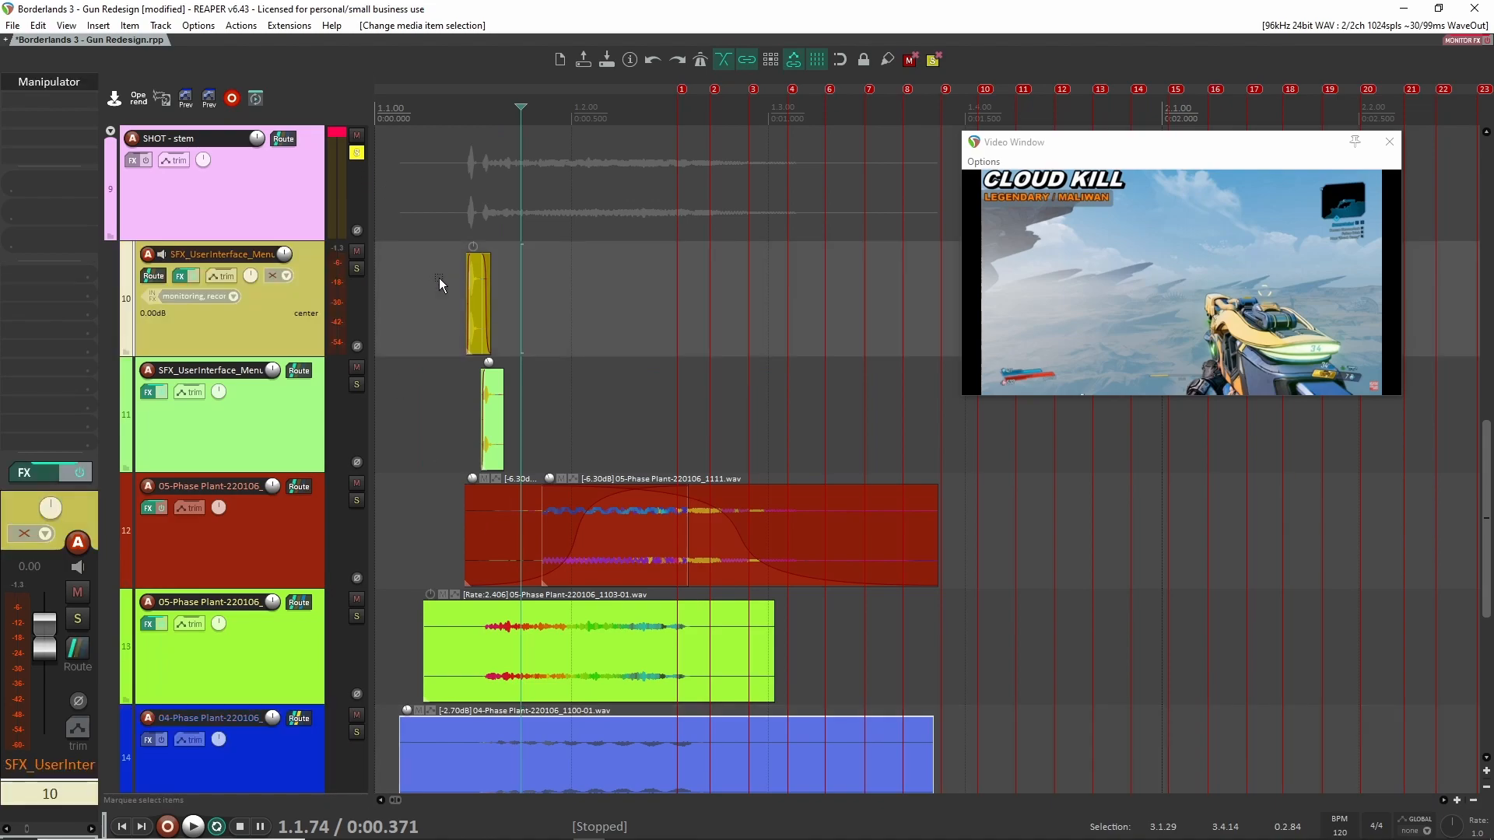
pyautogui.moveTo(402, 327); pyautogui.dragTo(403, 330)
pyautogui.click(403, 330)
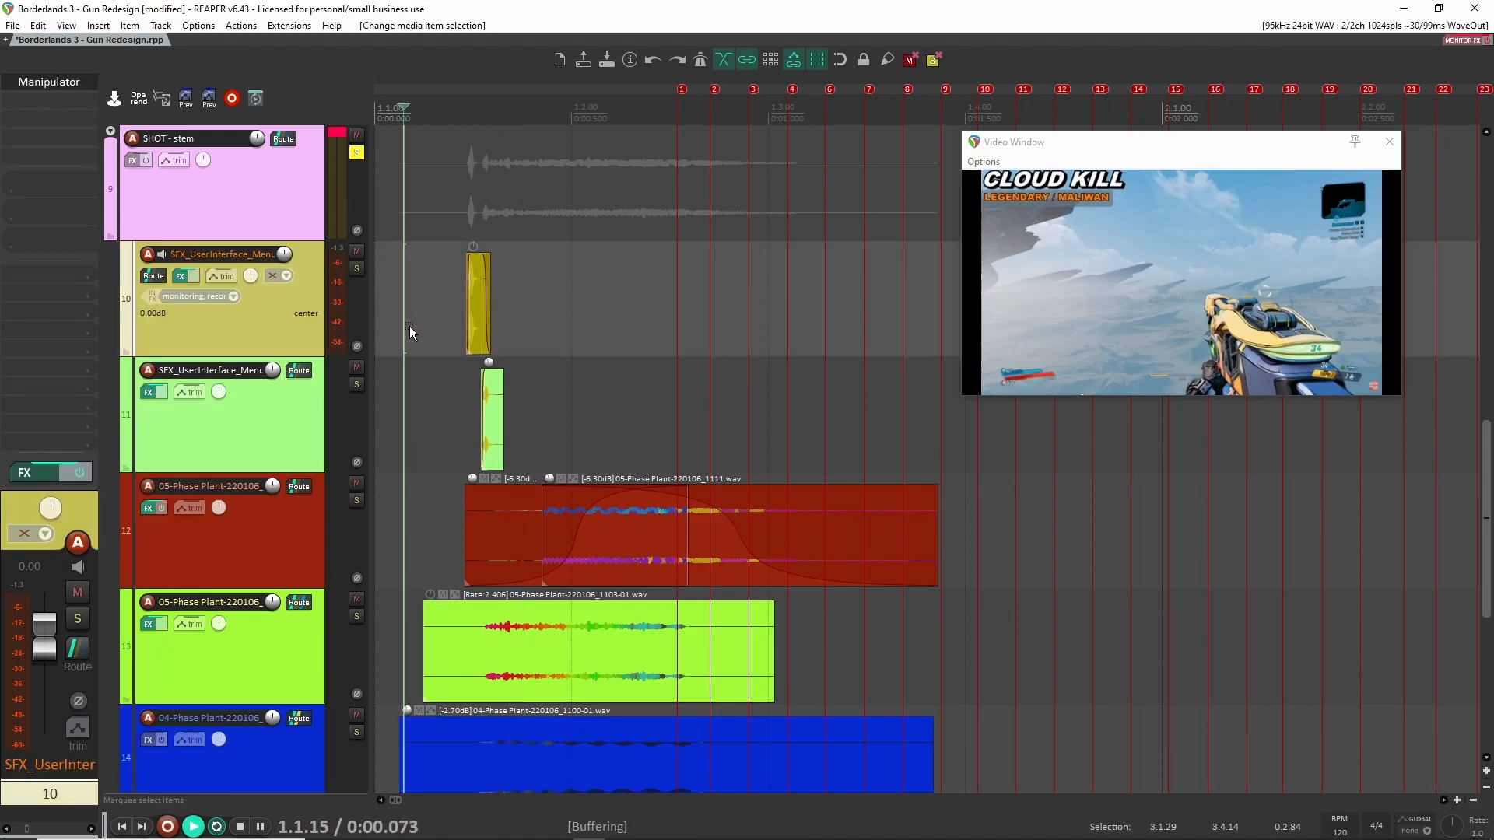
pyautogui.press('space')
pyautogui.press('space')
pyautogui.press('space')
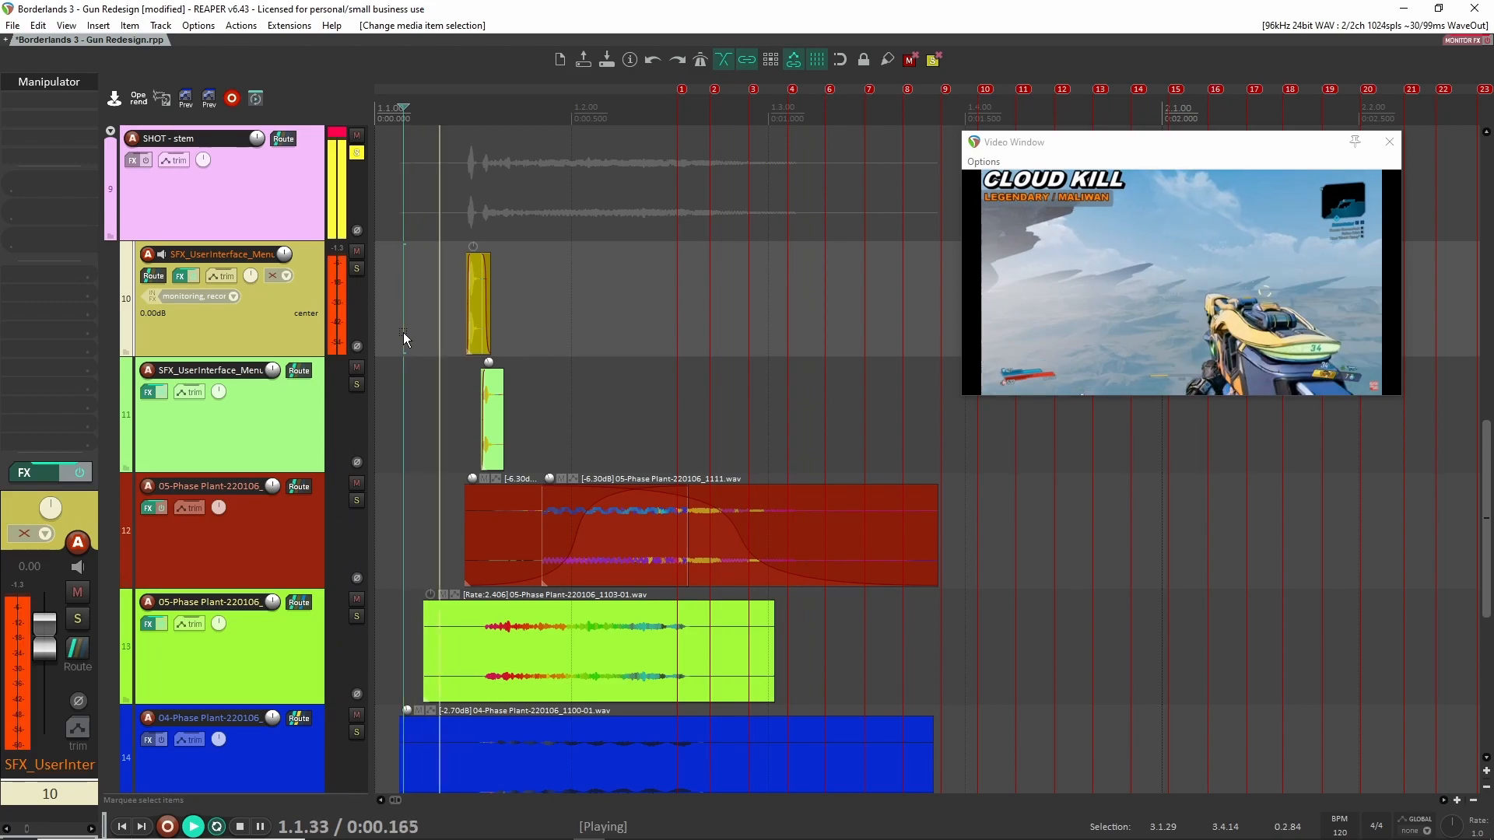
pyautogui.press('space')
# - Unsolo SHOT - stem, solo the Borderlands 3_DAW track, and play the original audio from 1.1.15
pyautogui.scroll(2, 357, 311)
pyautogui.click(356, 268)
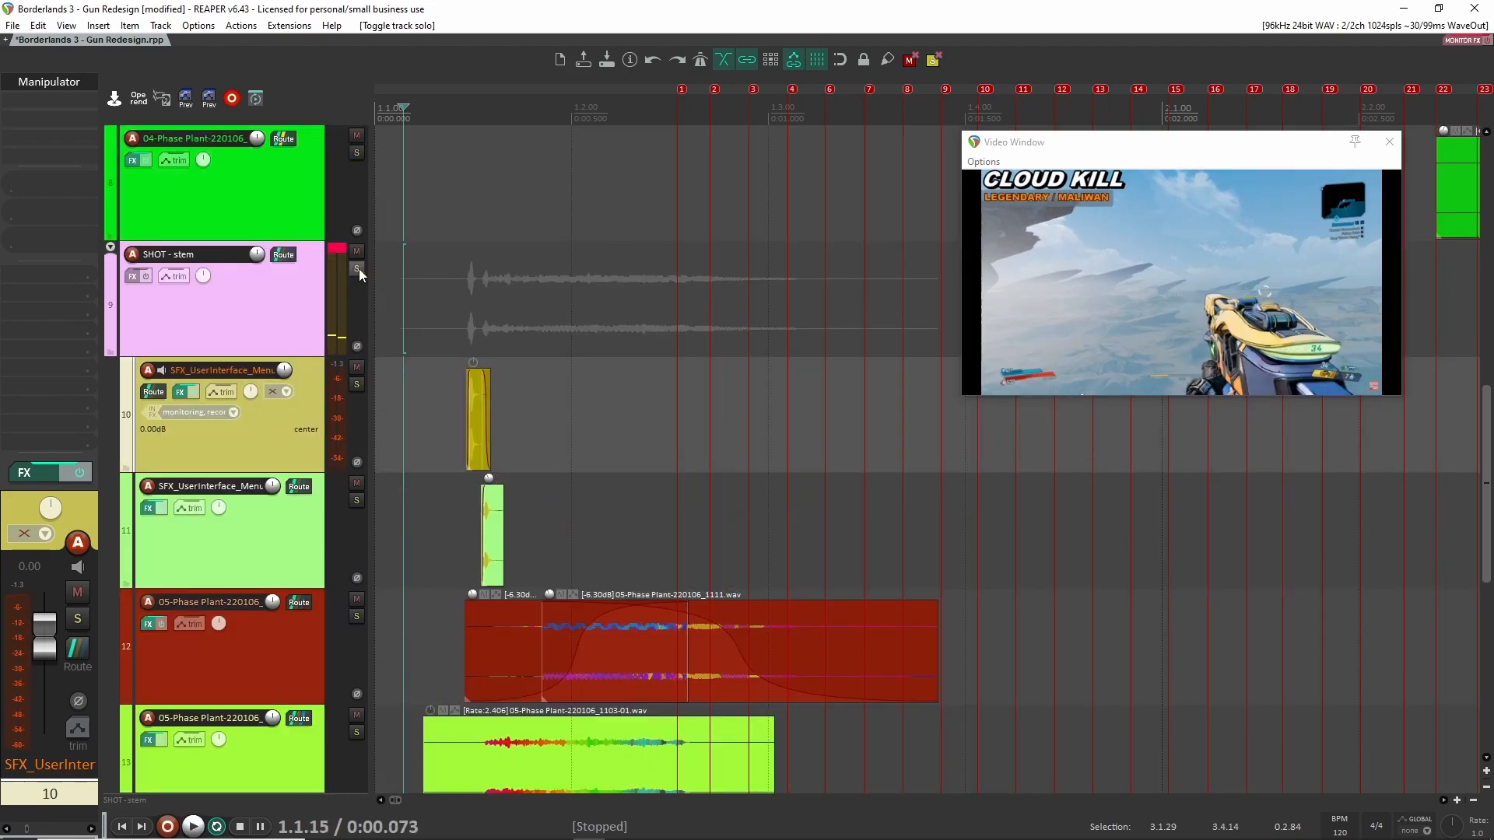
pyautogui.scroll(8, 455, 398)
pyautogui.press('space')
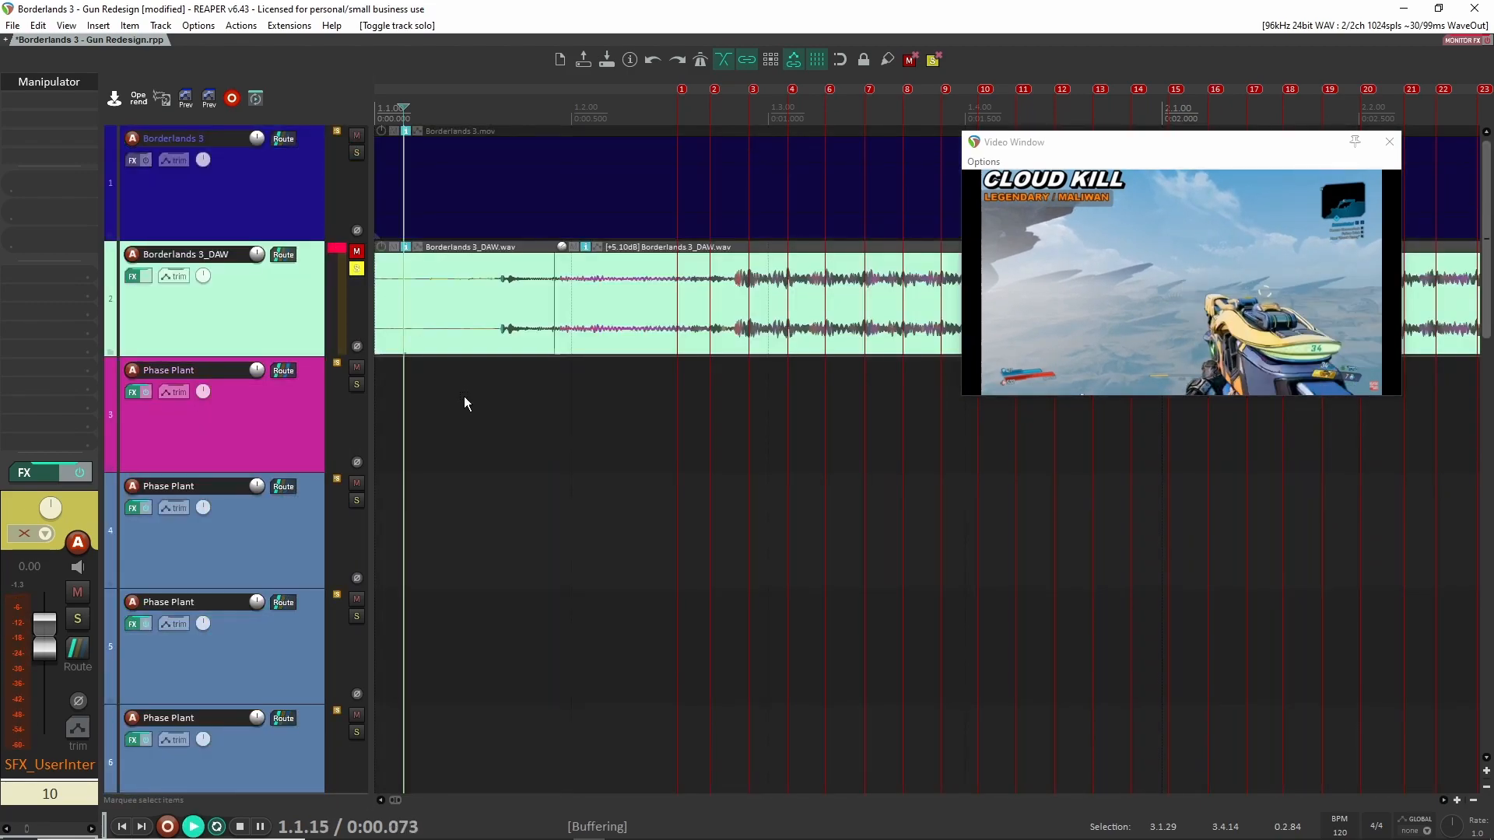
pyautogui.press('space')
# - Expand the SHOT folder (track 52) and place the edit cursor at 4.2.10 on track 56
pyautogui.scroll(-12, 464, 395)
pyautogui.scroll(-8, 832, 540)
pyautogui.scroll(-2, 870, 656)
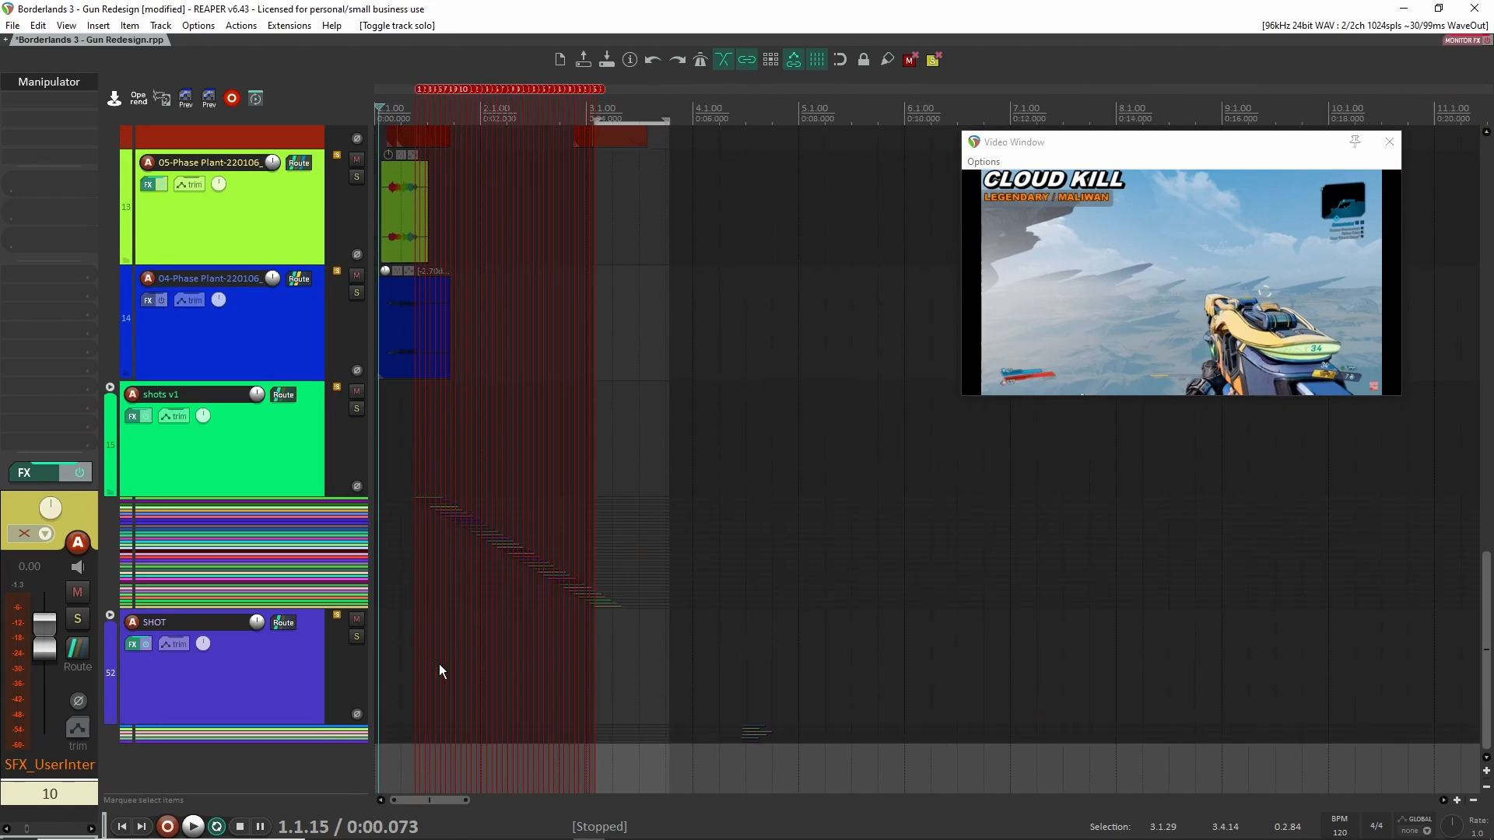
pyautogui.click(114, 615)
pyautogui.scroll(-5, 622, 506)
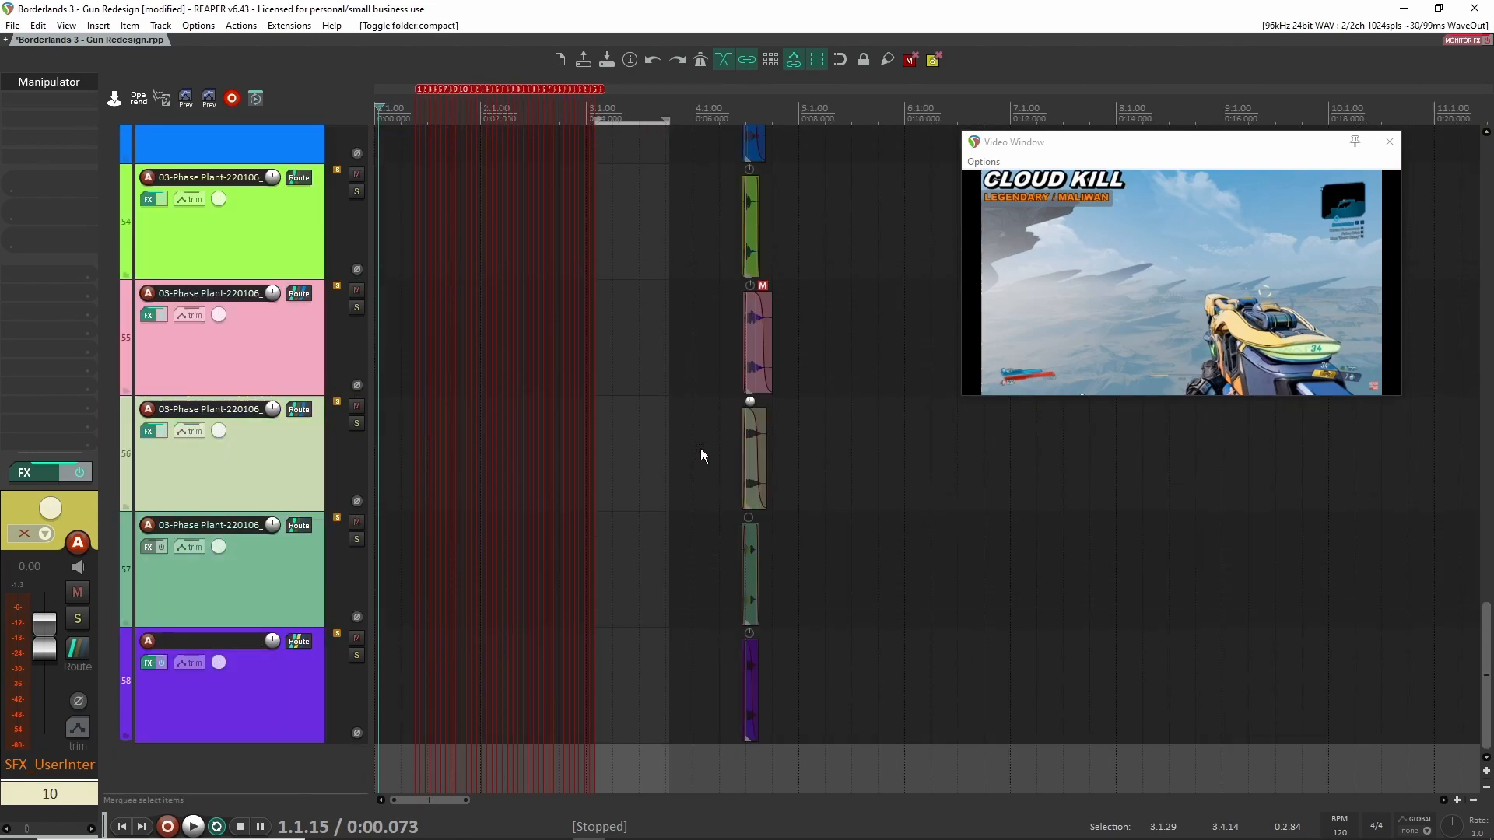
pyautogui.click(723, 408)
# - Select the muted item on the blue 03-Phase Plant track 53 with the edit cursor at 4.2.88
pyautogui.scroll(4, 730, 424)
pyautogui.scroll(6, 730, 425)
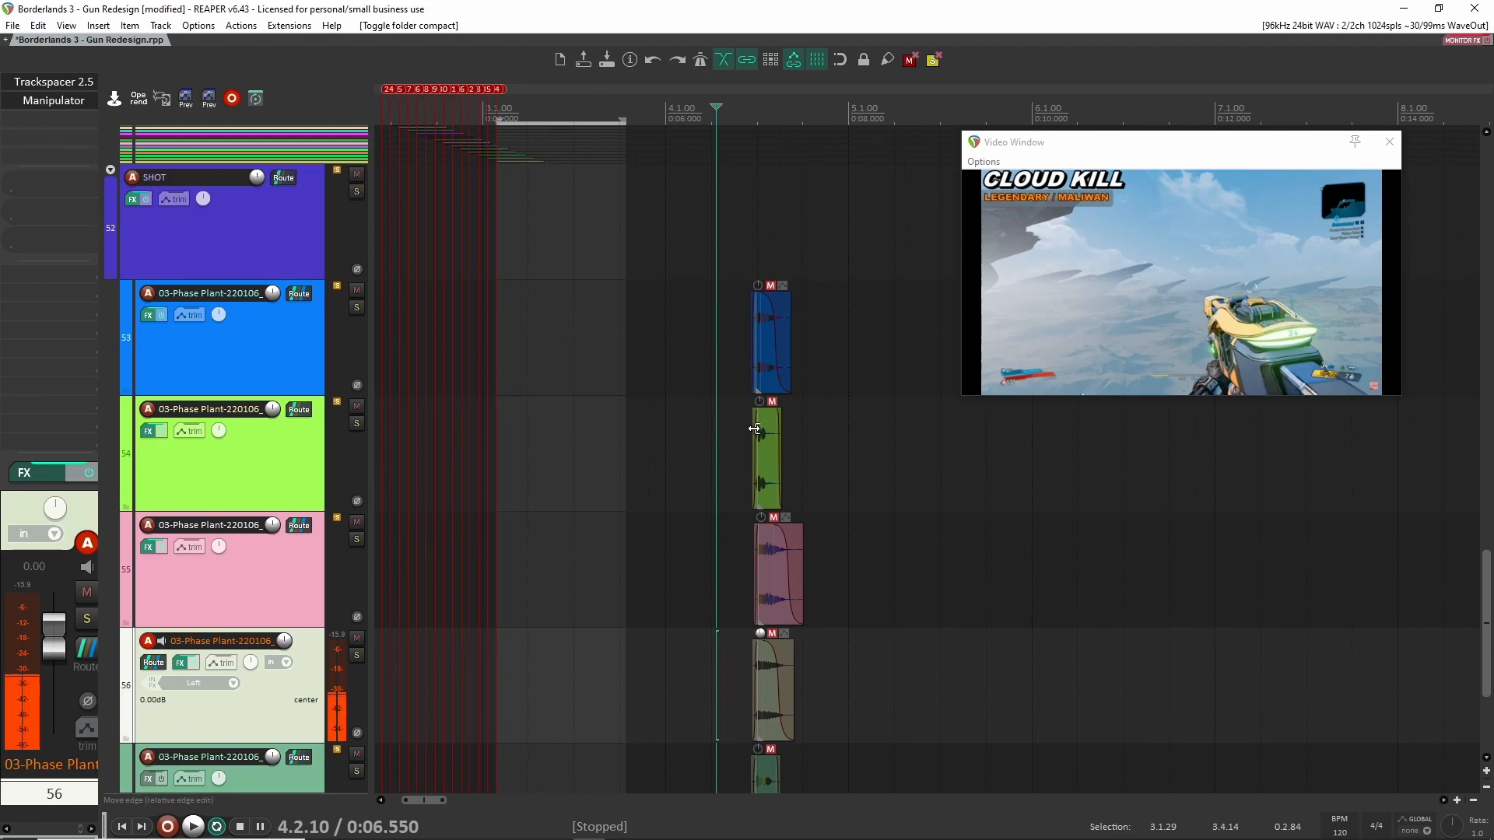
pyautogui.scroll(2, 724, 350)
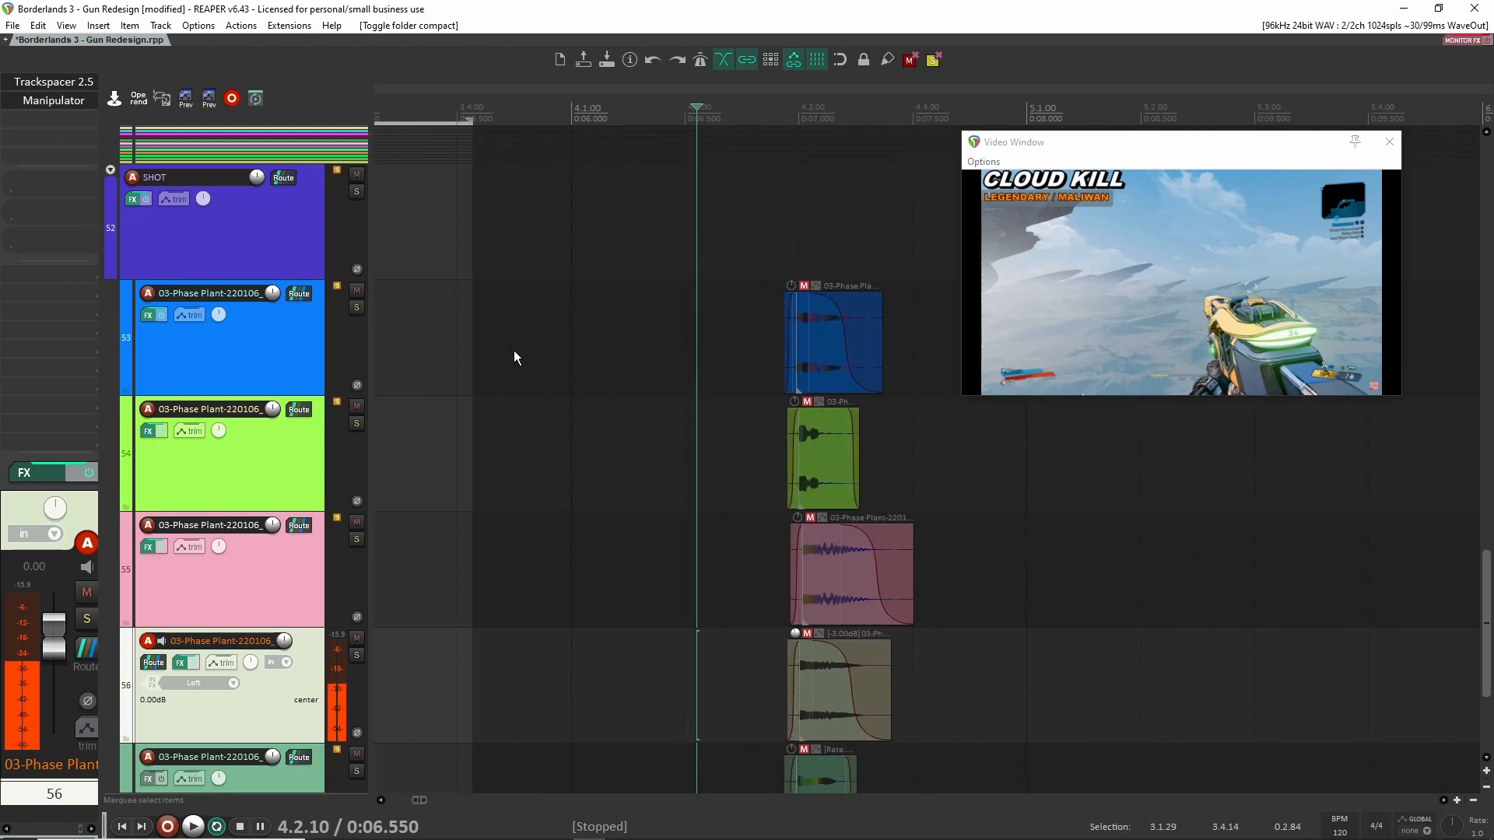
pyautogui.scroll(-2, 382, 179)
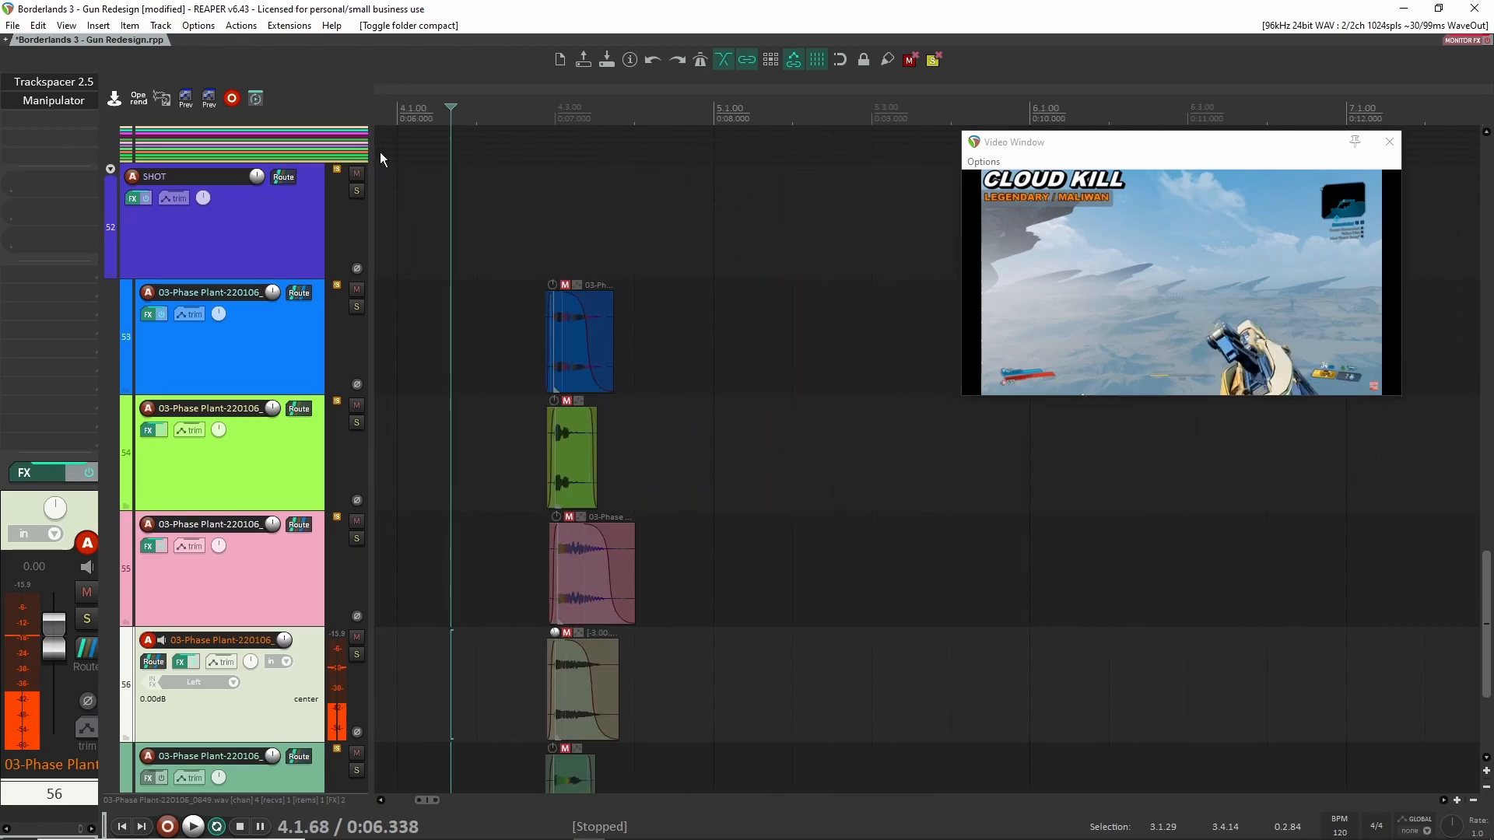
pyautogui.click(545, 327)
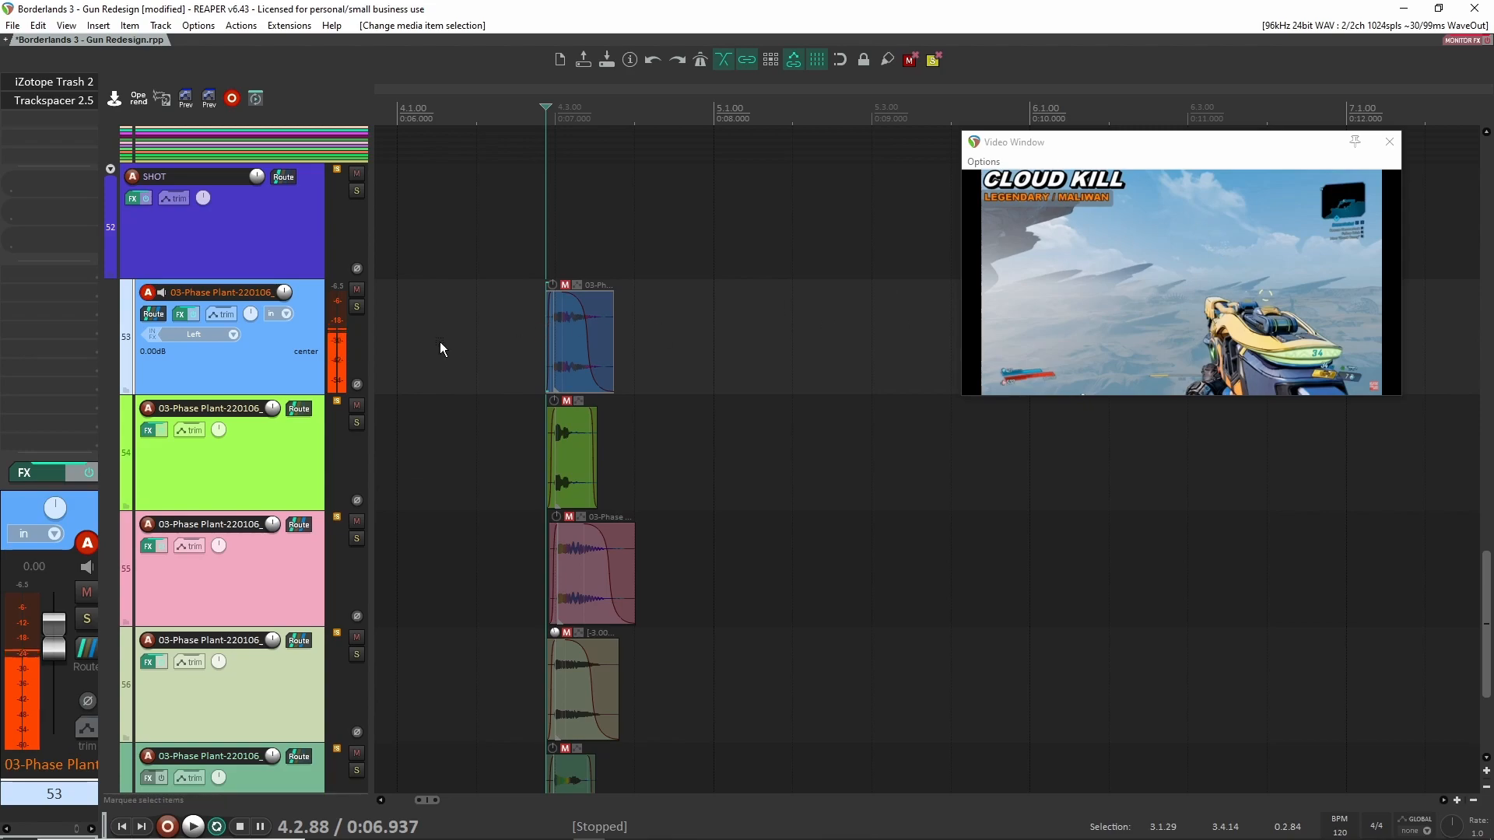
# - Solo the SHOT folder and unmute all the shot items on its child tracks 53 to 58
pyautogui.click(356, 192)
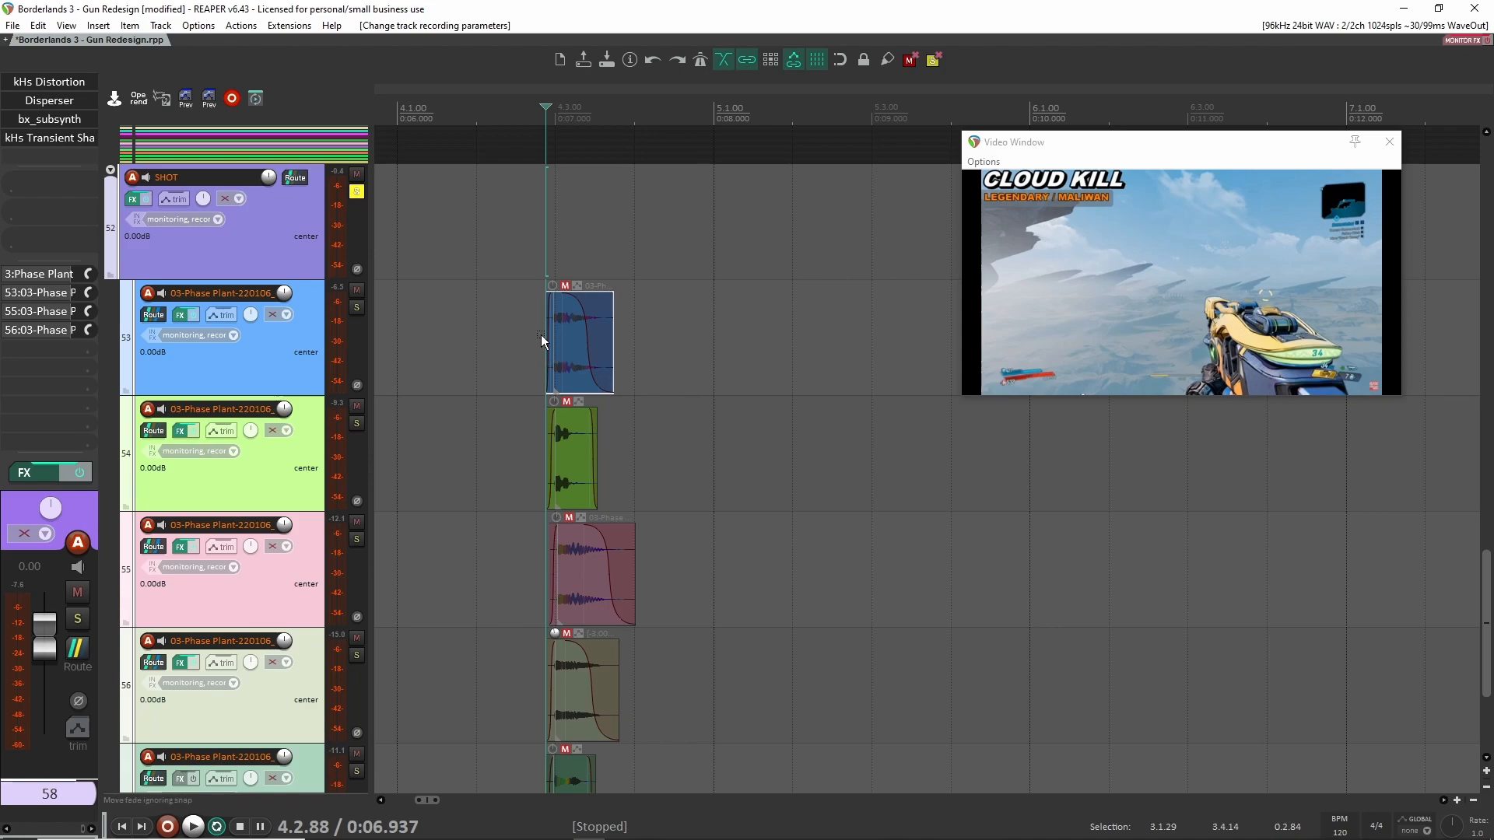
pyautogui.scroll(-2, 517, 393)
pyautogui.scroll(2, 519, 394)
pyautogui.moveTo(487, 290); pyautogui.dragTo(661, 809)
pyautogui.press('m')
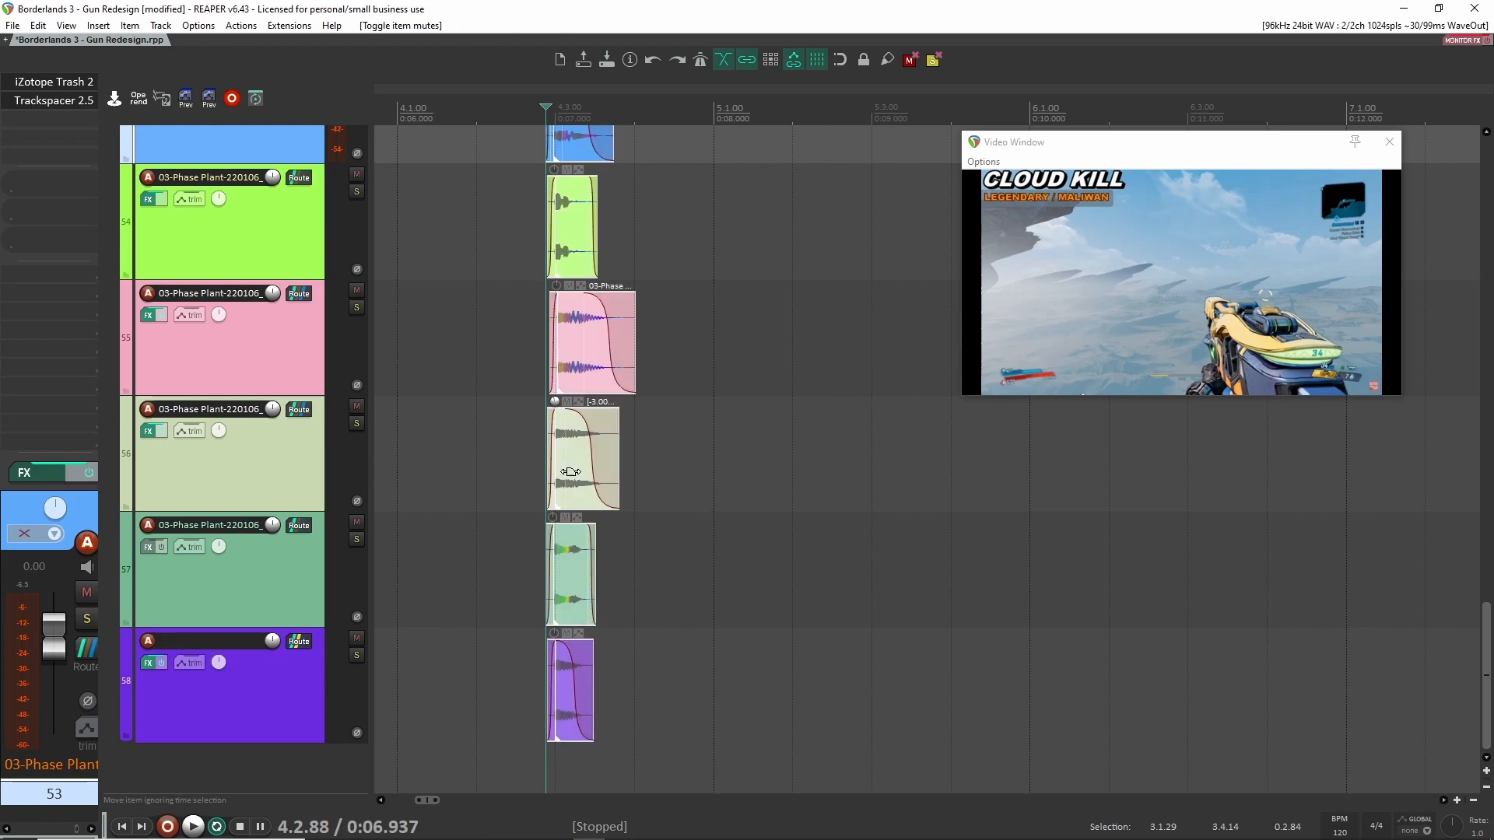
# - Solo and select the unnamed purple track 58 and play its layer repeatedly from 4.2.88
pyautogui.scroll(4, 566, 476)
pyautogui.scroll(3, 563, 483)
pyautogui.scroll(2, 515, 589)
pyautogui.scroll(-5, 495, 563)
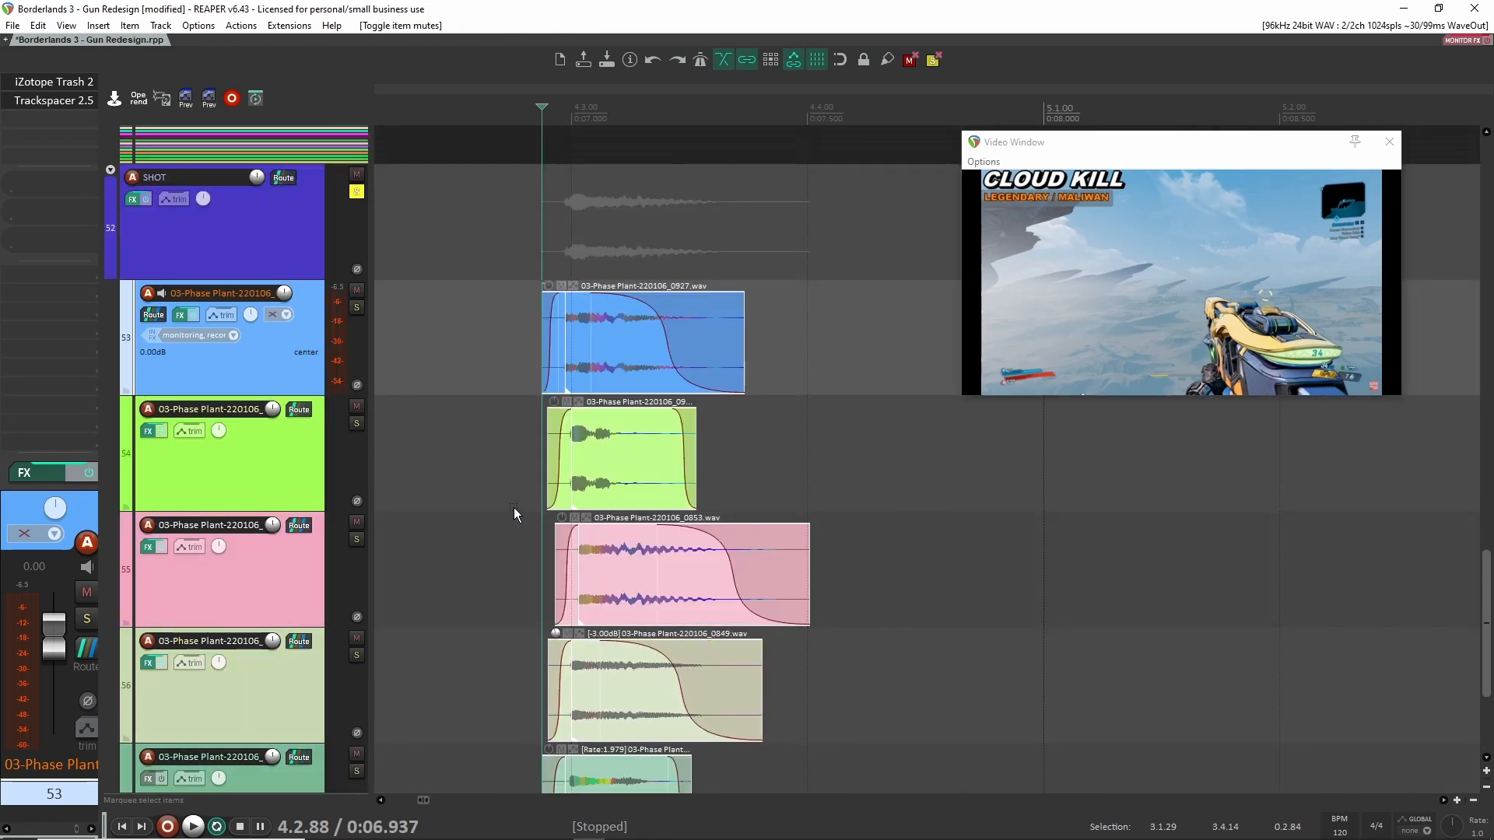
pyautogui.click(355, 656)
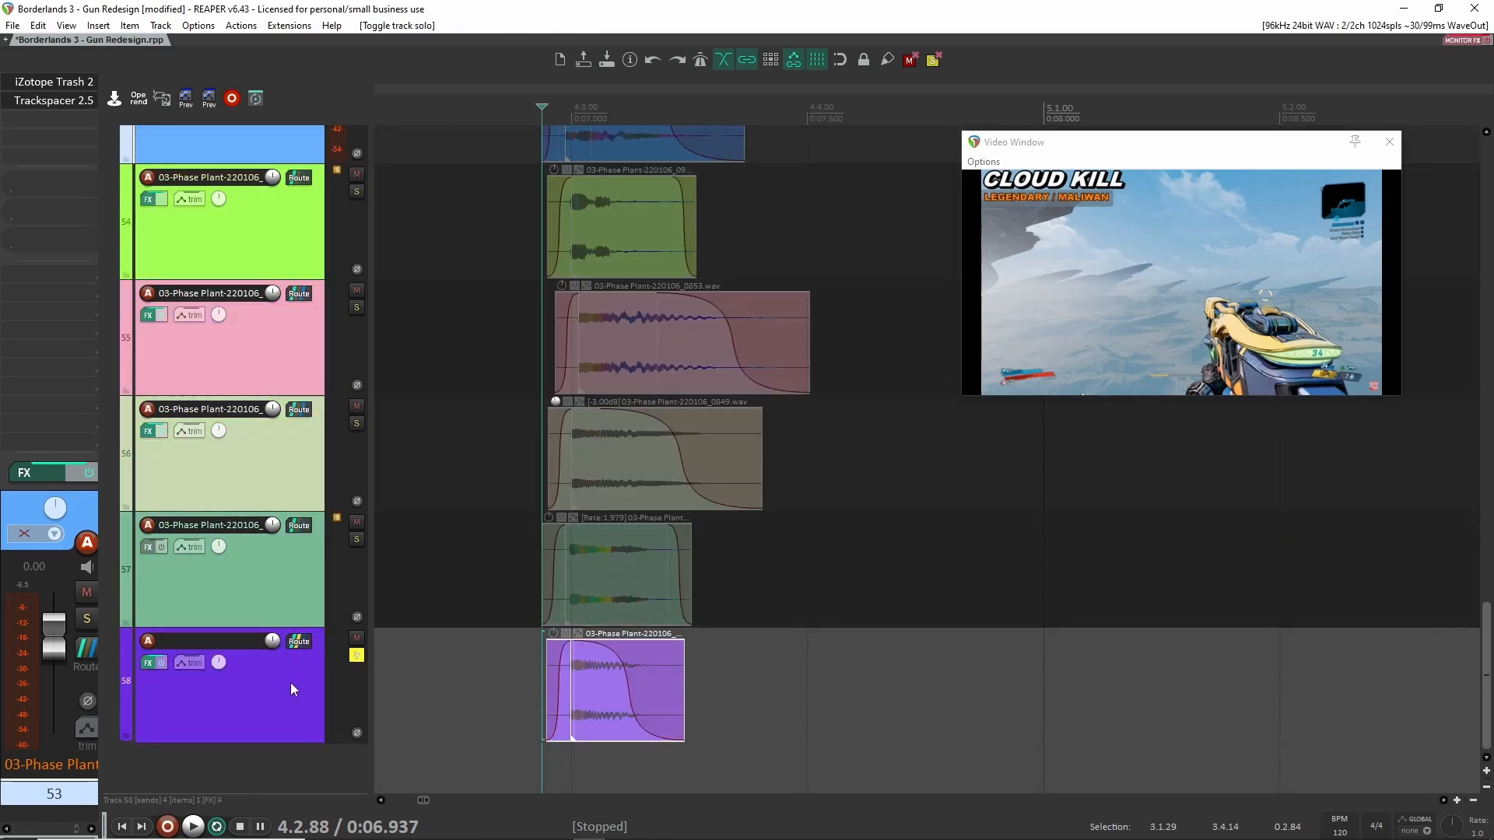
pyautogui.click(292, 680)
pyautogui.press('space')
pyautogui.press('space')
pyautogui.press('space')
pyautogui.press('space')
pyautogui.press('space')
pyautogui.press('space')
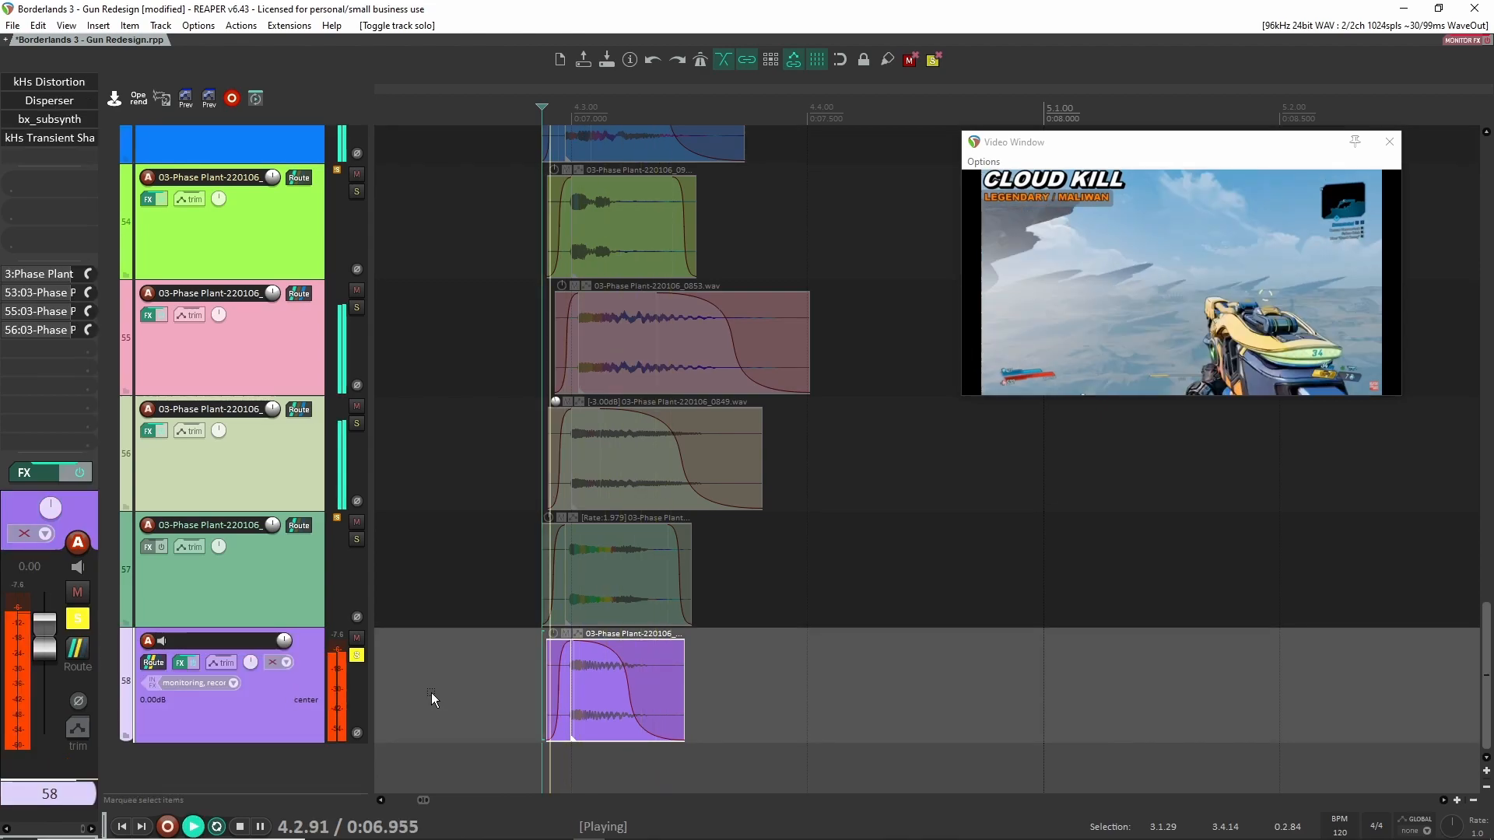
pyautogui.scroll(15, 434, 683)
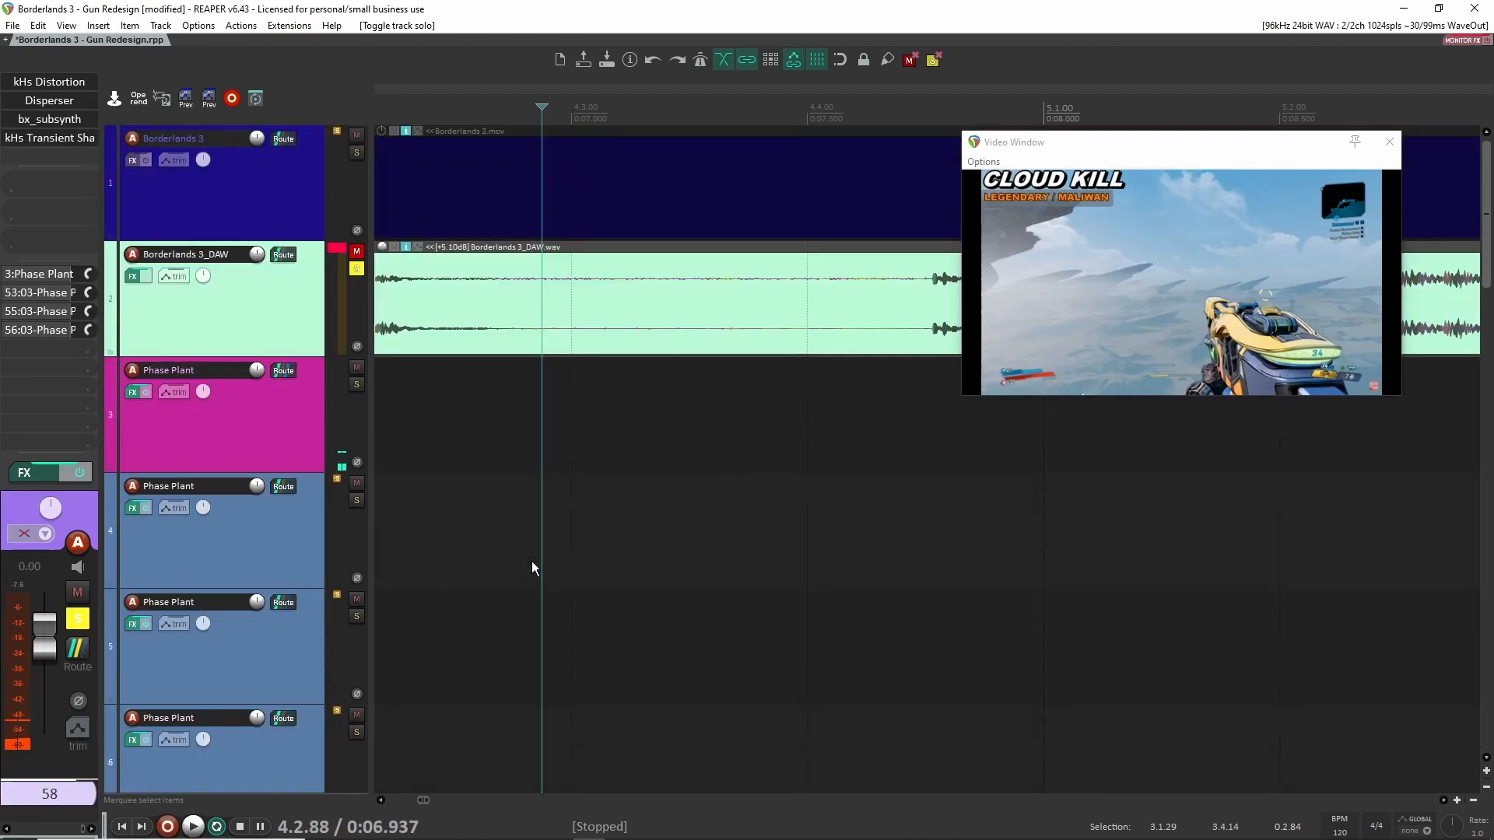
pyautogui.scroll(-5, 615, 507)
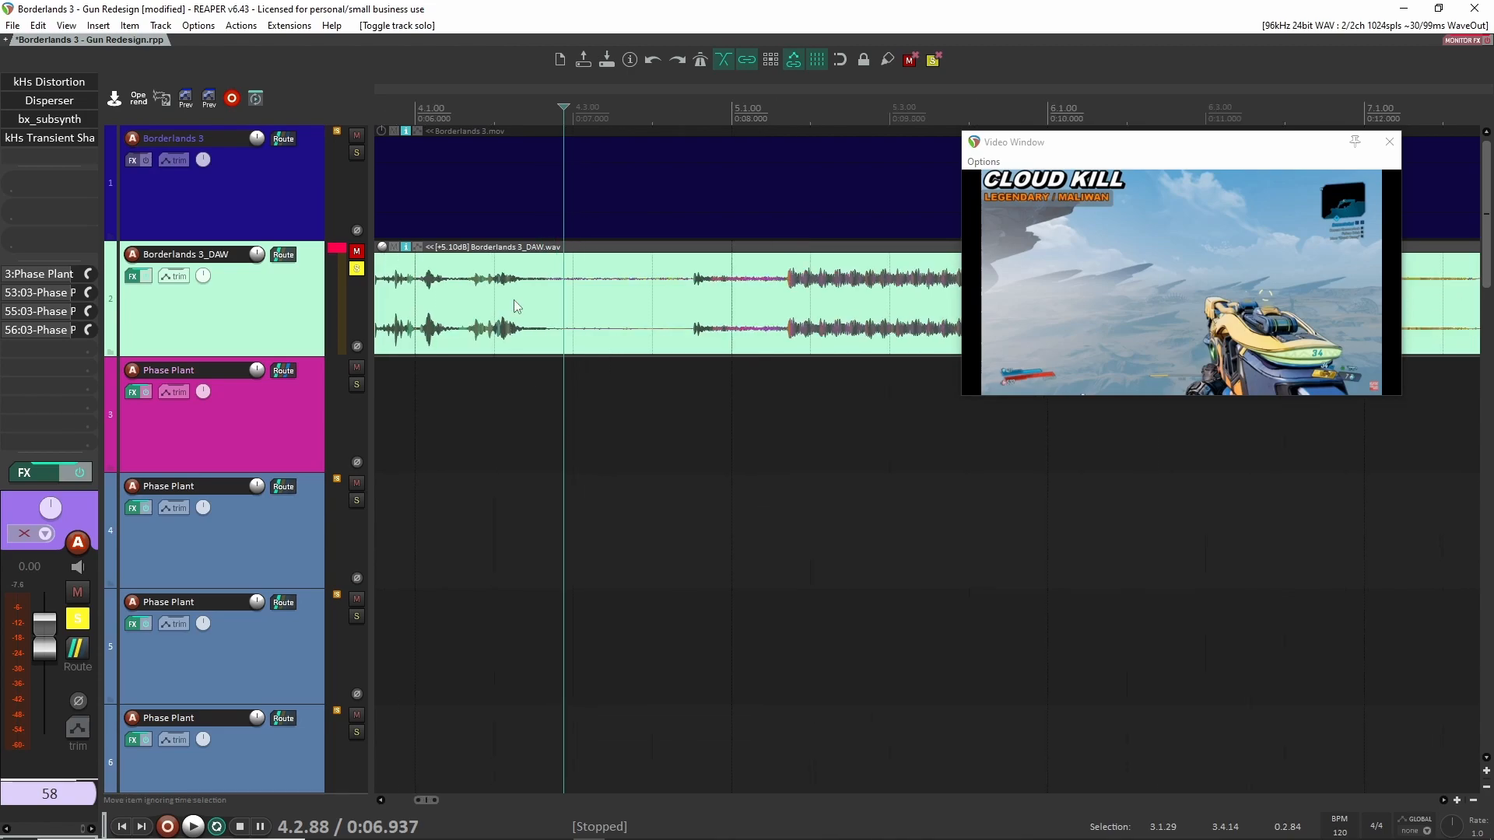
pyautogui.scroll(-3, 739, 327)
pyautogui.scroll(-15, 755, 483)
pyautogui.scroll(5, 707, 549)
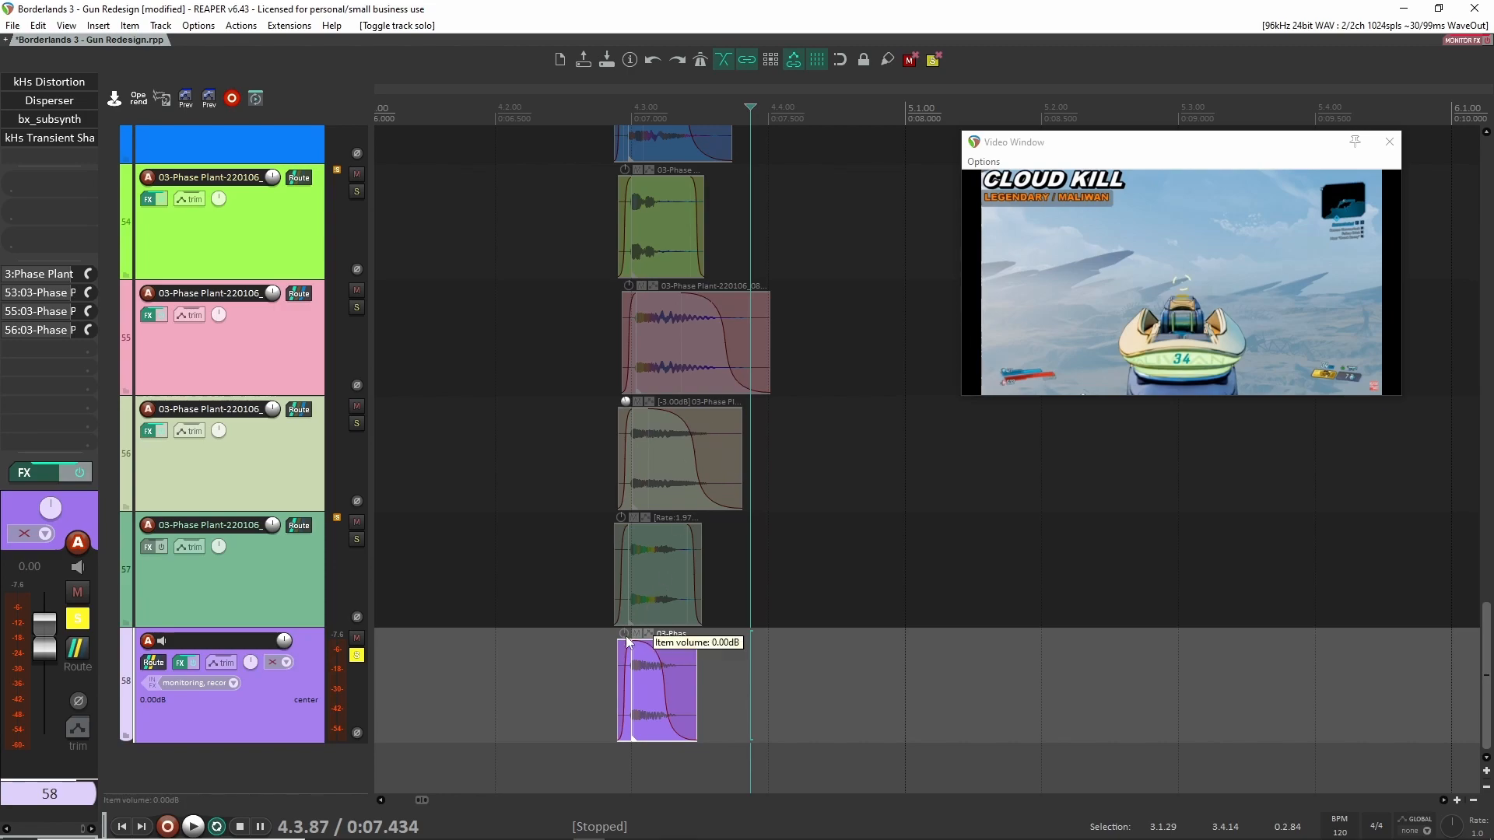
# - Place the edit cursor at 4.2.76 and bypass kHs Distortion, Disperser, bx_subsynth and kHs Transient Shaper on purple track 58
pyautogui.click(598, 642)
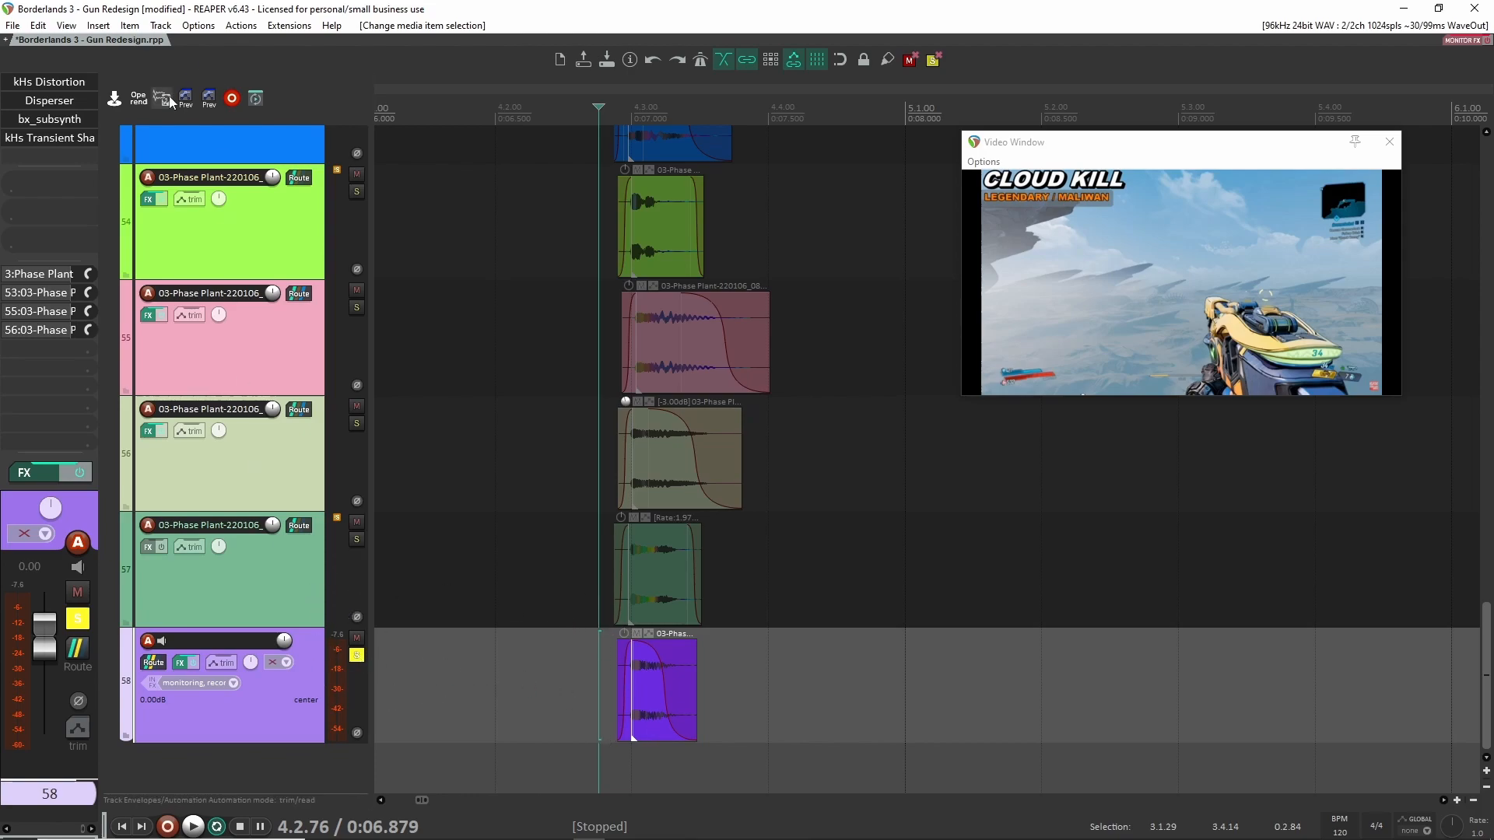
pyautogui.keyDown('shift'); pyautogui.click(58, 84); pyautogui.keyUp('shift')
pyautogui.keyDown('shift'); pyautogui.click(58, 101); pyautogui.keyUp('shift')
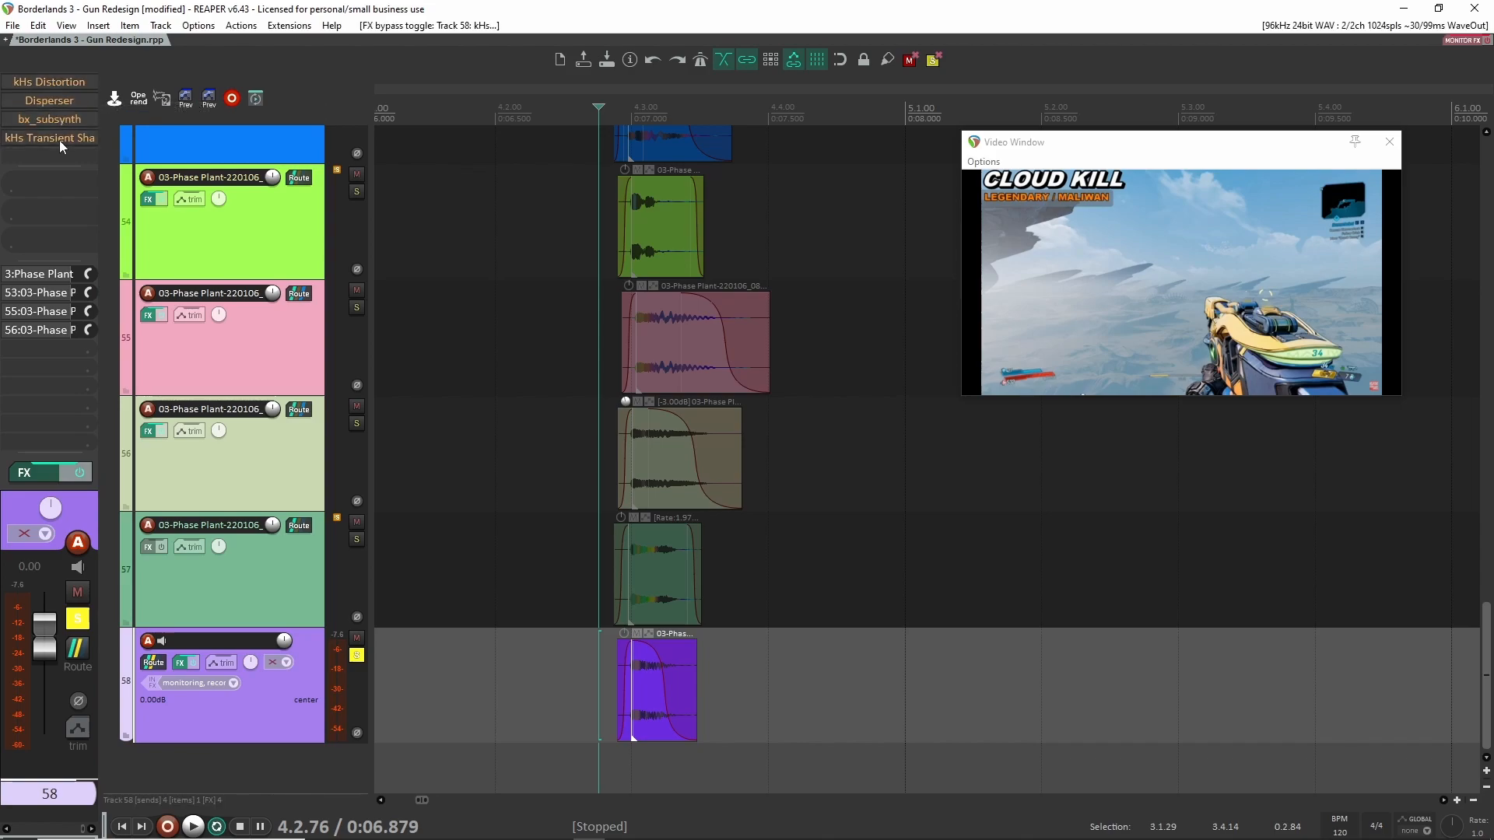
pyautogui.keyDown('shift'); pyautogui.click(59, 140); pyautogui.keyUp('shift')
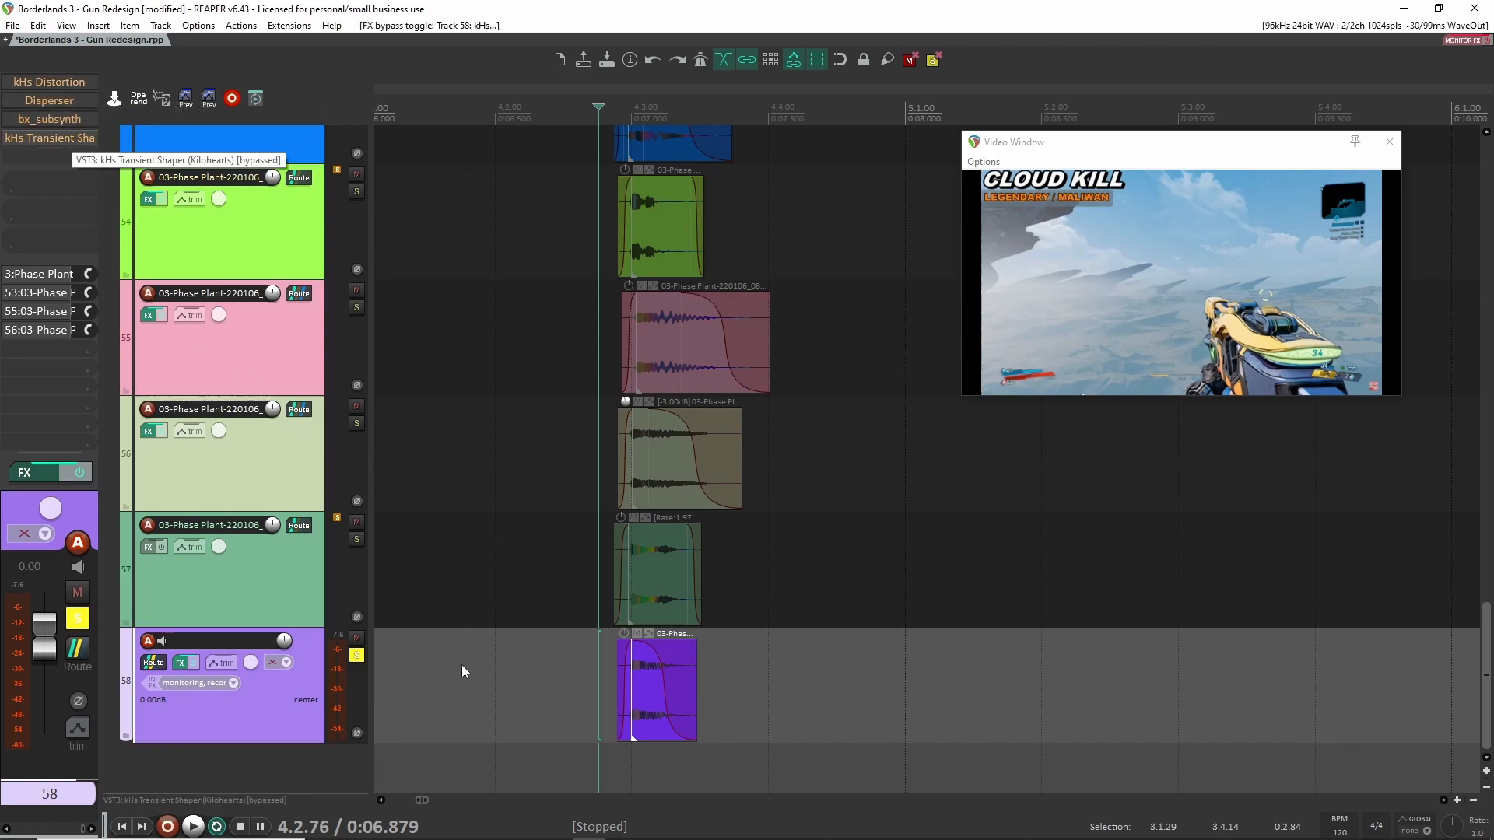
# - Place the edit cursor at 4.2.80 and play the dry track 58 layer repeatedly with all its effects bypassed
pyautogui.click(606, 670)
pyautogui.press('F6')
pyautogui.press('F6')
pyautogui.press('space')
pyautogui.press('space')
pyautogui.press('space')
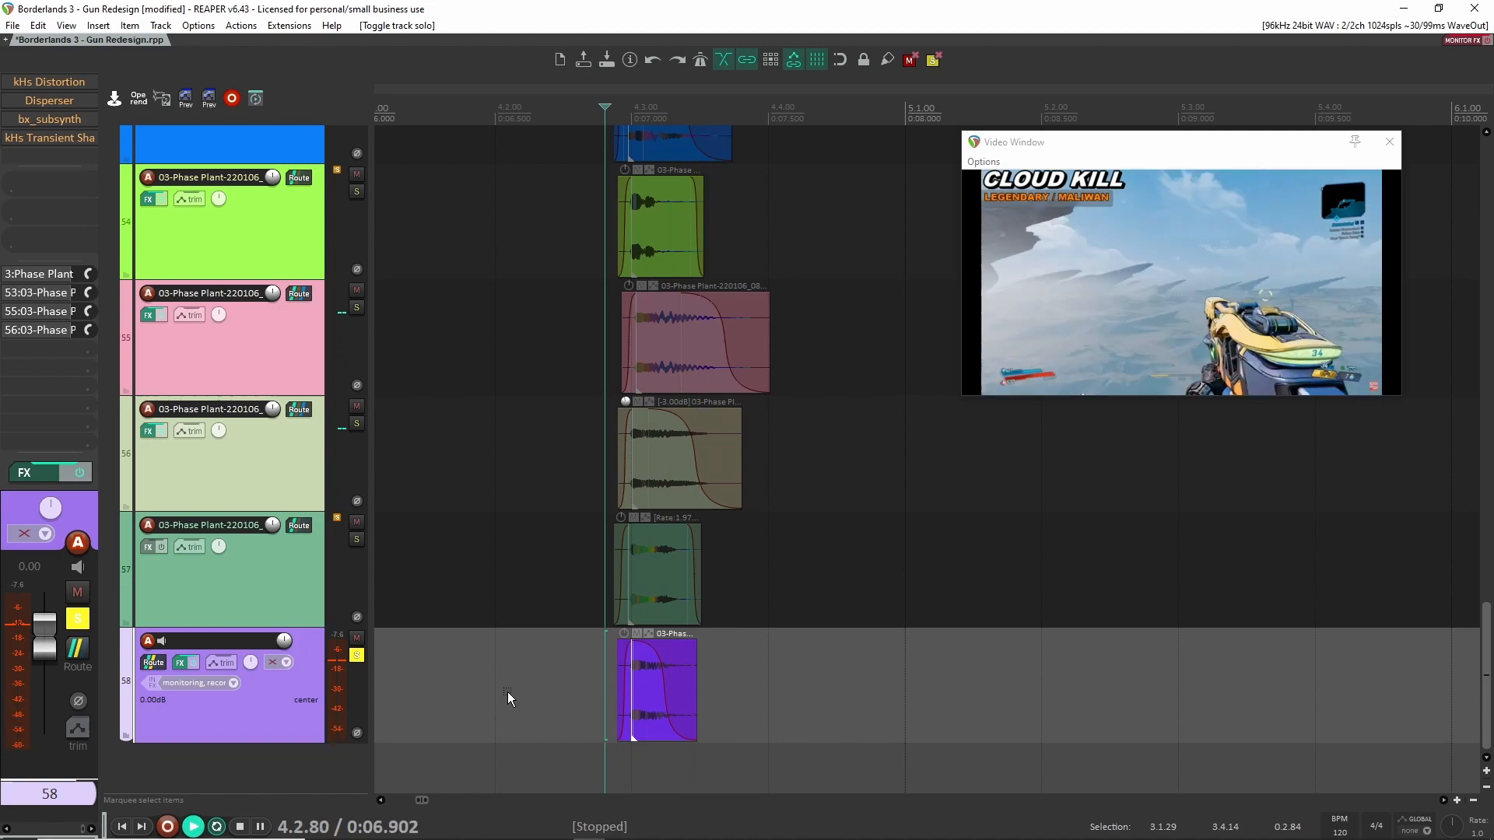
pyautogui.press('space')
pyautogui.press('space')
pyautogui.press('space')
pyautogui.press('space')
pyautogui.press('space')
pyautogui.press('space')
pyautogui.press('space')
# - Re-enable kHs Distortion on track 58 and audition the layer from 4.2.80
pyautogui.keyDown('shift'); pyautogui.click(48, 80); pyautogui.keyUp('shift')
pyautogui.press('space')
pyautogui.press('space')
pyautogui.press('space')
pyautogui.press('space')
# - Re-enable Disperser on track 58 and replay the layer to hear its contribution after the distortion
pyautogui.keyDown('shift'); pyautogui.click(50, 101); pyautogui.keyUp('shift')
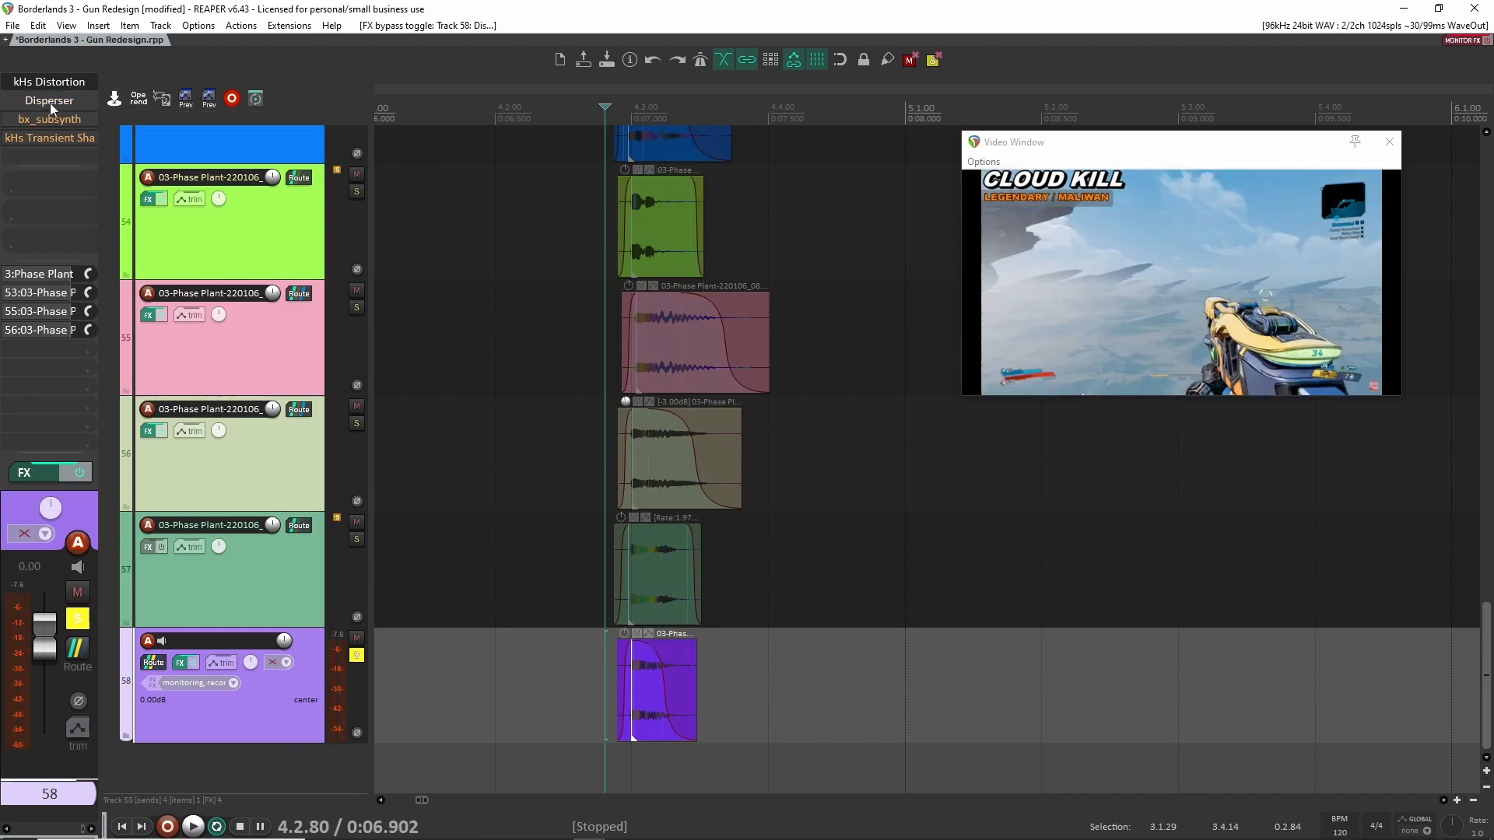
pyautogui.press('space')
pyautogui.press('space')
pyautogui.press('space')
pyautogui.press('space')
pyautogui.press('space')
pyautogui.press('space')
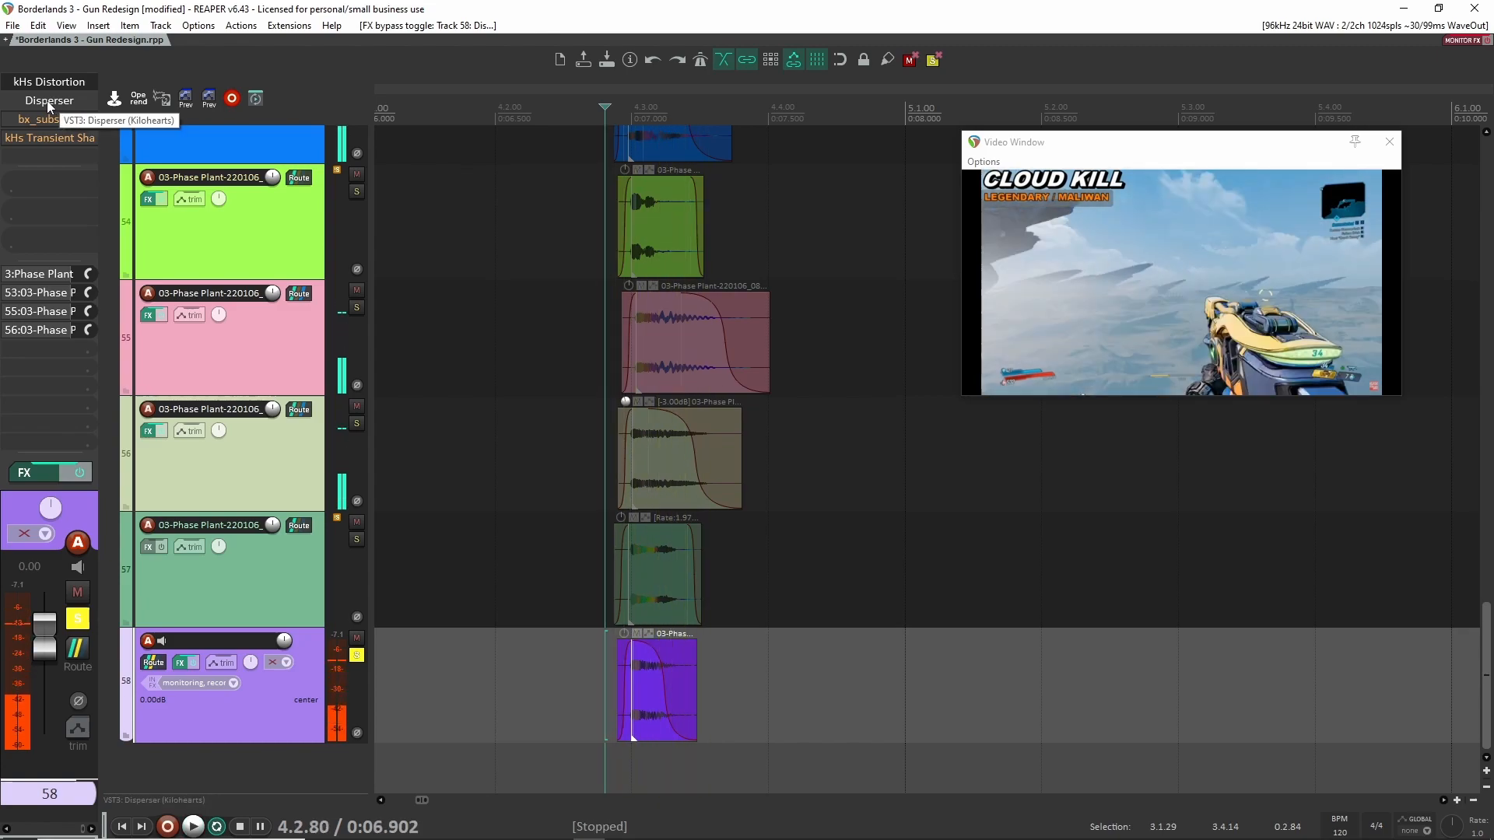
# - Re-enable bx_subsynth on track 58 and replay the layer with the added low end
pyautogui.keyDown('shift'); pyautogui.click(46, 121); pyautogui.keyUp('shift')
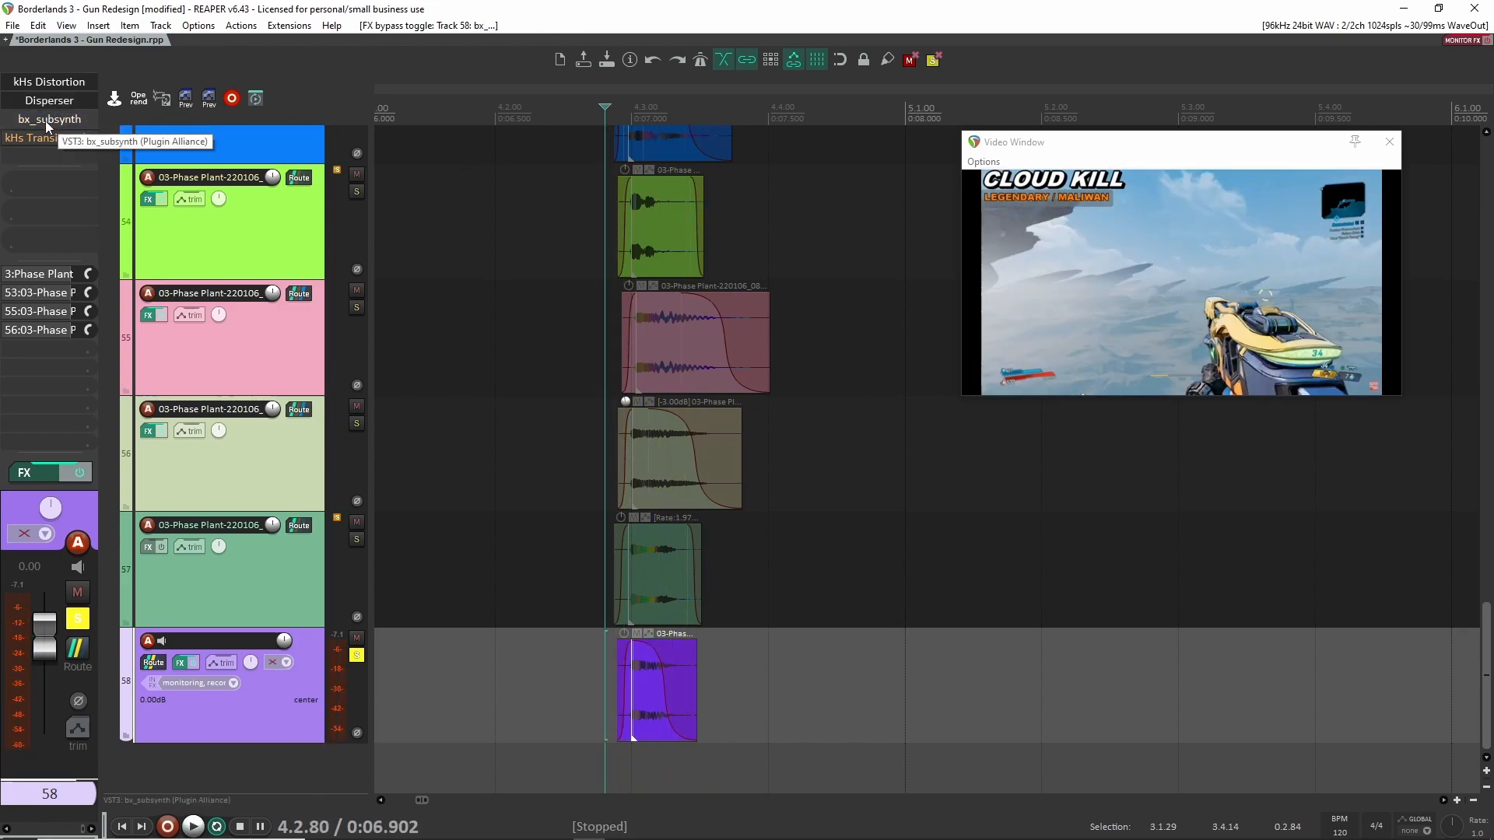
pyautogui.press('space')
pyautogui.press('space')
pyautogui.press('space')
pyautogui.press('space')
pyautogui.press('space')
pyautogui.press('space')
# - Re-enable kHs Transient Shaper on track 58, audition the full effect chain and view the shaper's settings
pyautogui.keyDown('shift'); pyautogui.click(31, 137); pyautogui.keyUp('shift')
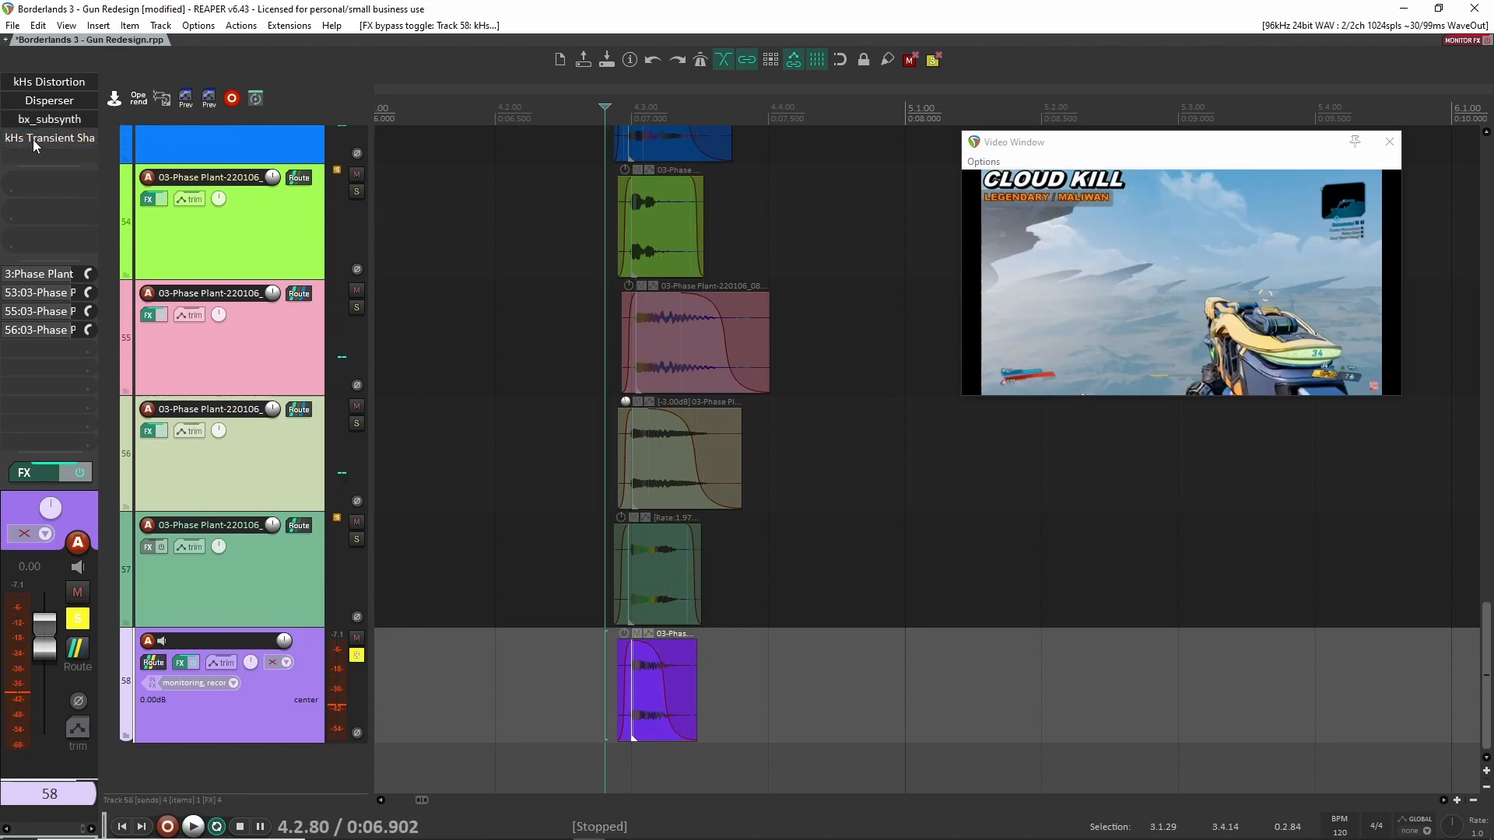
pyautogui.press('space')
pyautogui.press('space')
pyautogui.press('space')
pyautogui.press('space')
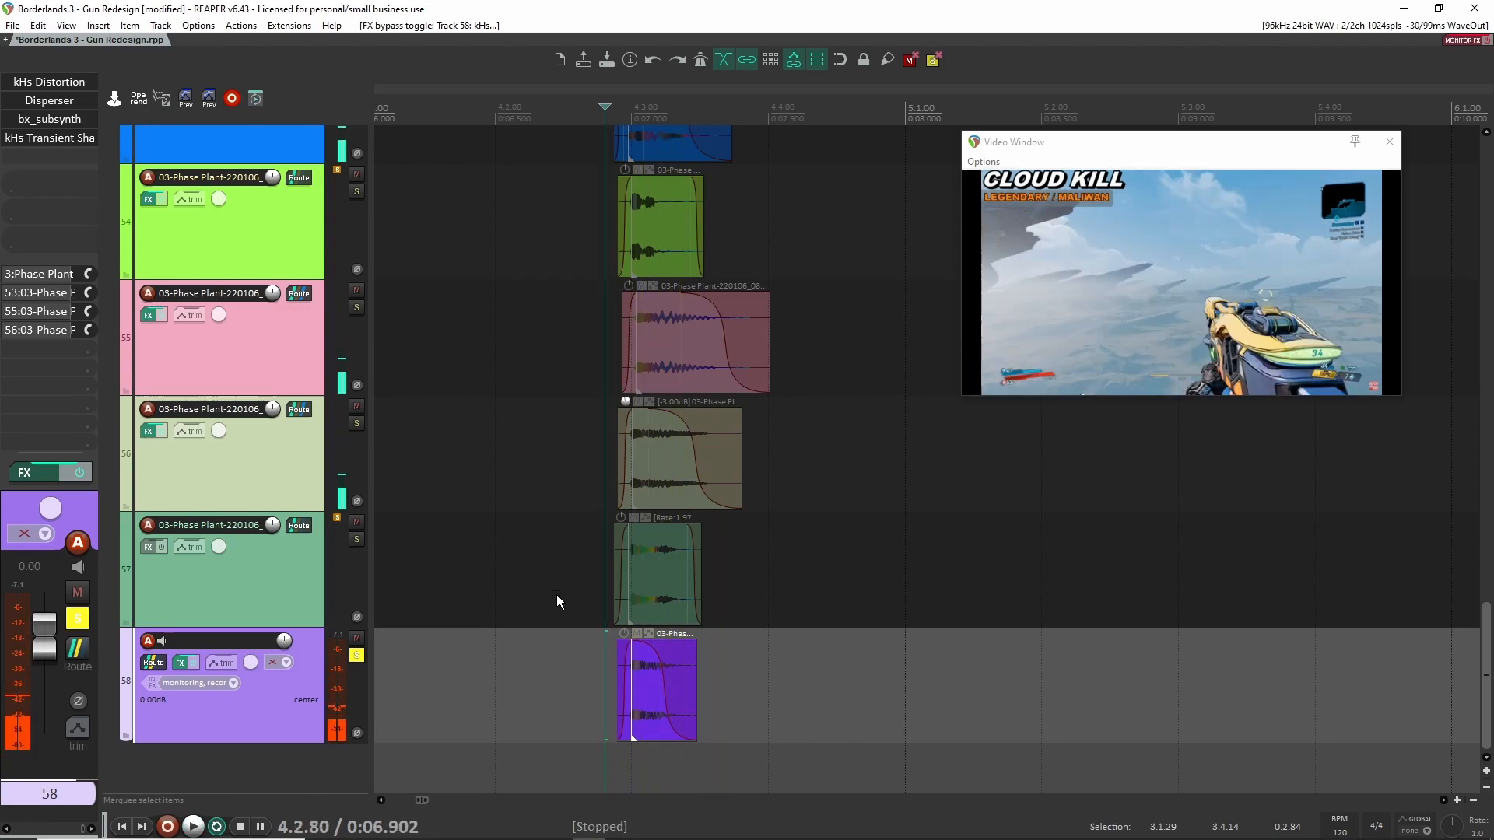
pyautogui.click(67, 138)
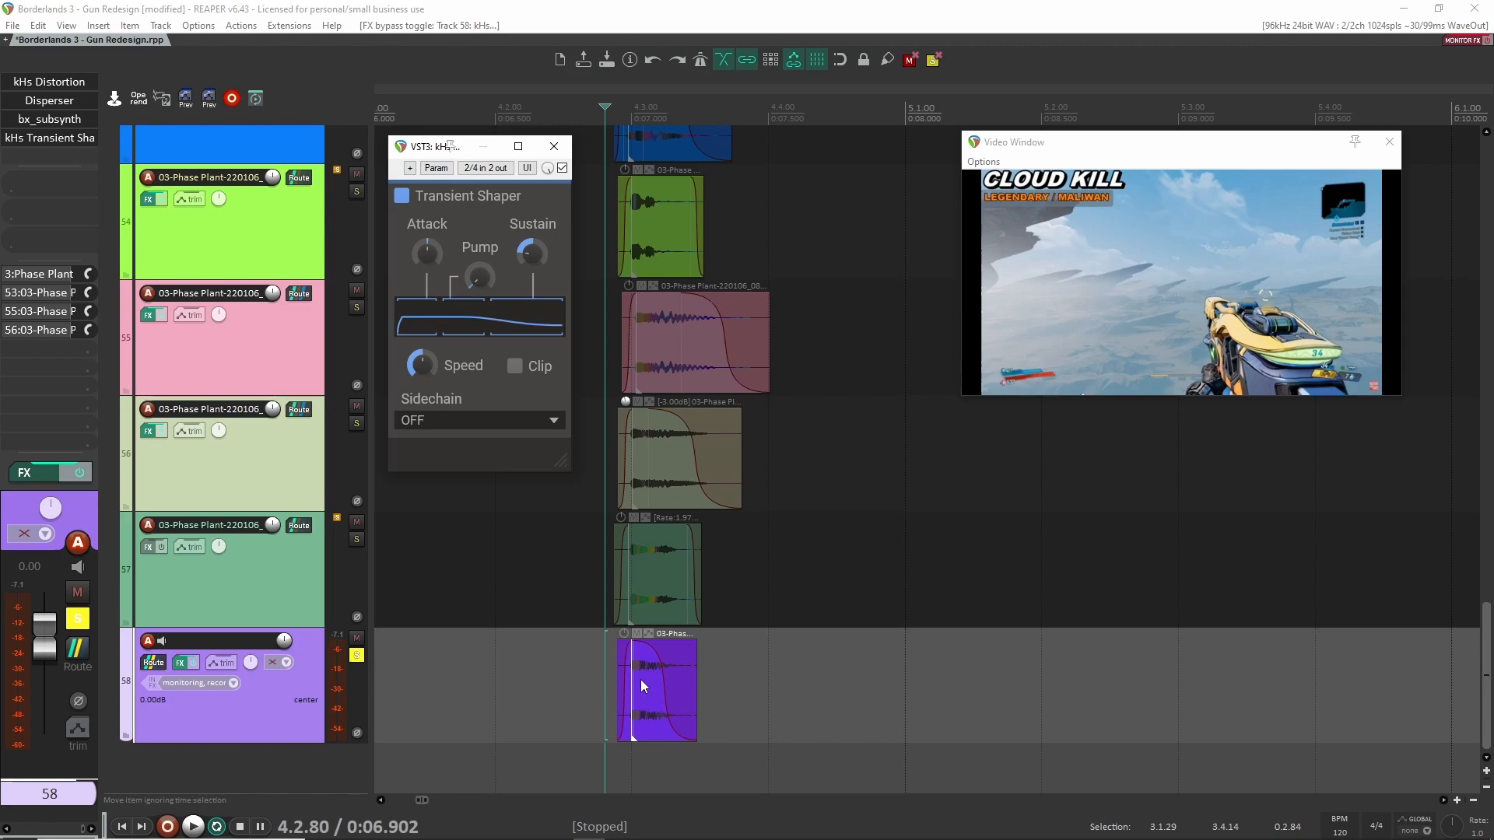
pyautogui.click(554, 146)
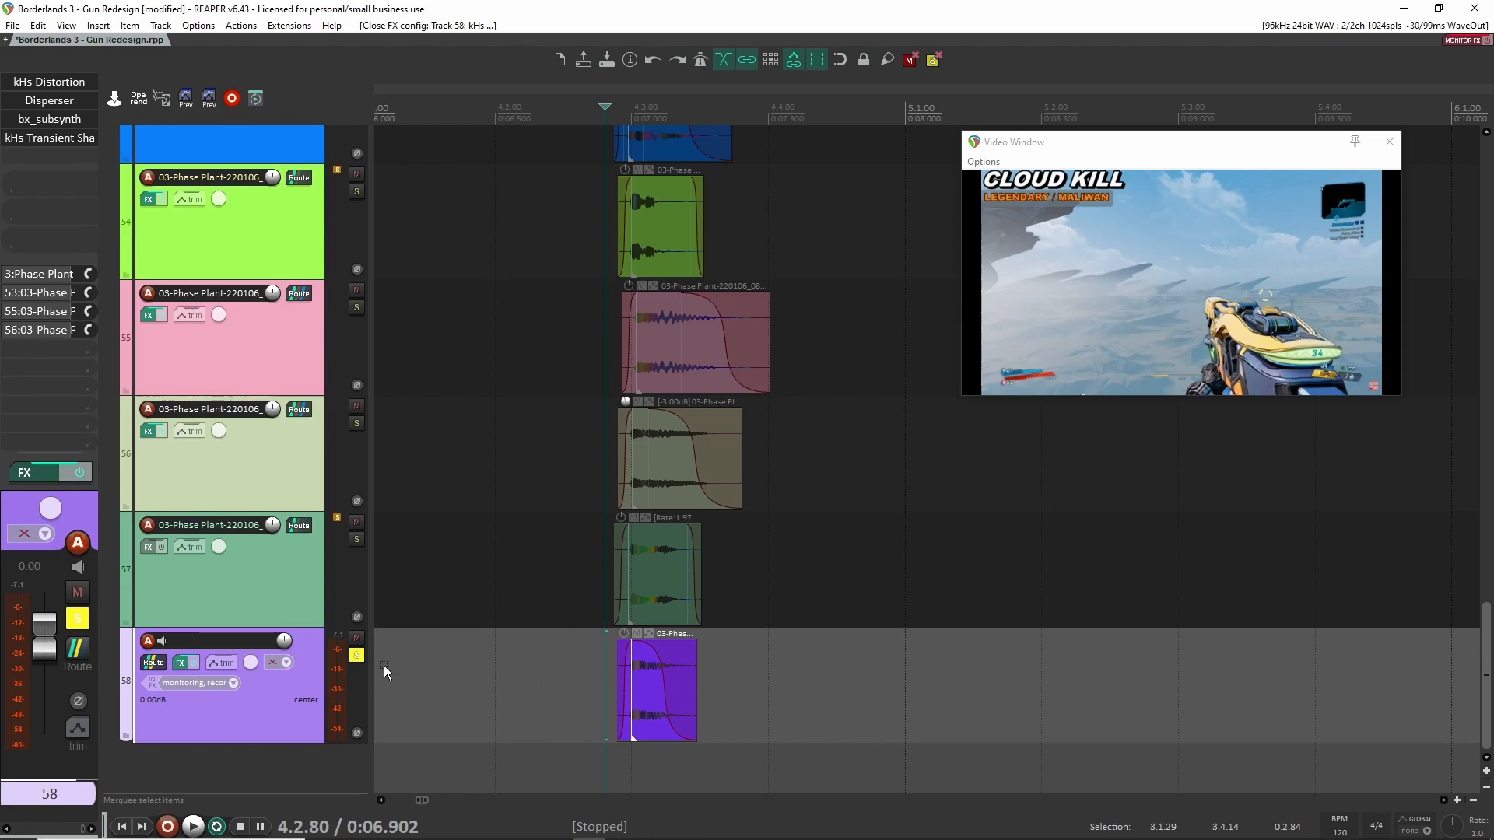
# - Unsolo track 58 and select tracks 57 up to 53 in turn to examine their effect chains
pyautogui.scroll(3, 358, 664)
pyautogui.scroll(-3, 503, 638)
pyautogui.scroll(2, 622, 498)
pyautogui.scroll(-2, 624, 514)
pyautogui.click(356, 656)
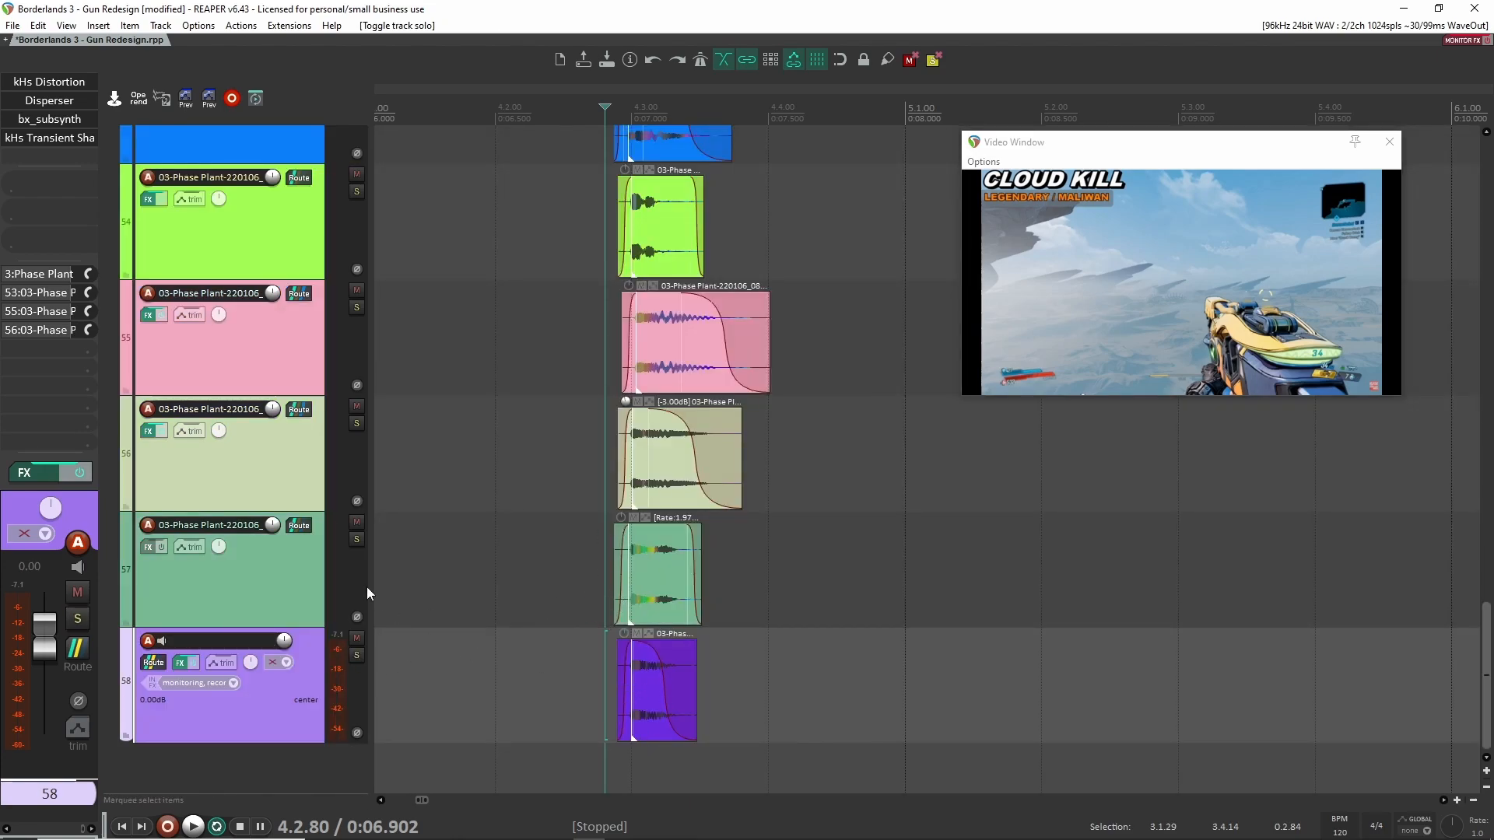
pyautogui.click(273, 566)
pyautogui.click(273, 456)
pyautogui.click(274, 313)
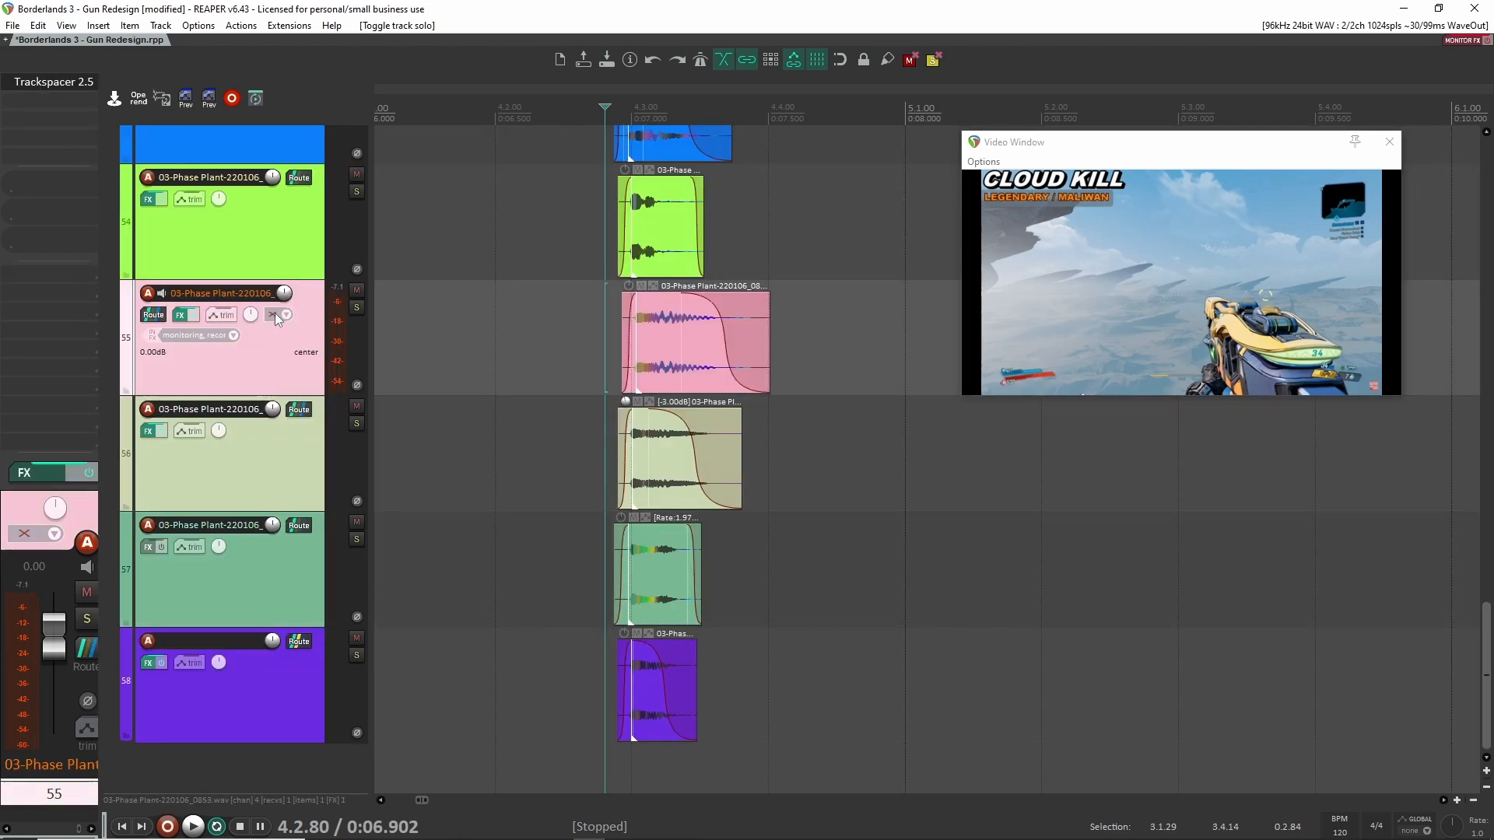
pyautogui.click(261, 212)
pyautogui.scroll(1, 261, 233)
pyautogui.click(259, 238)
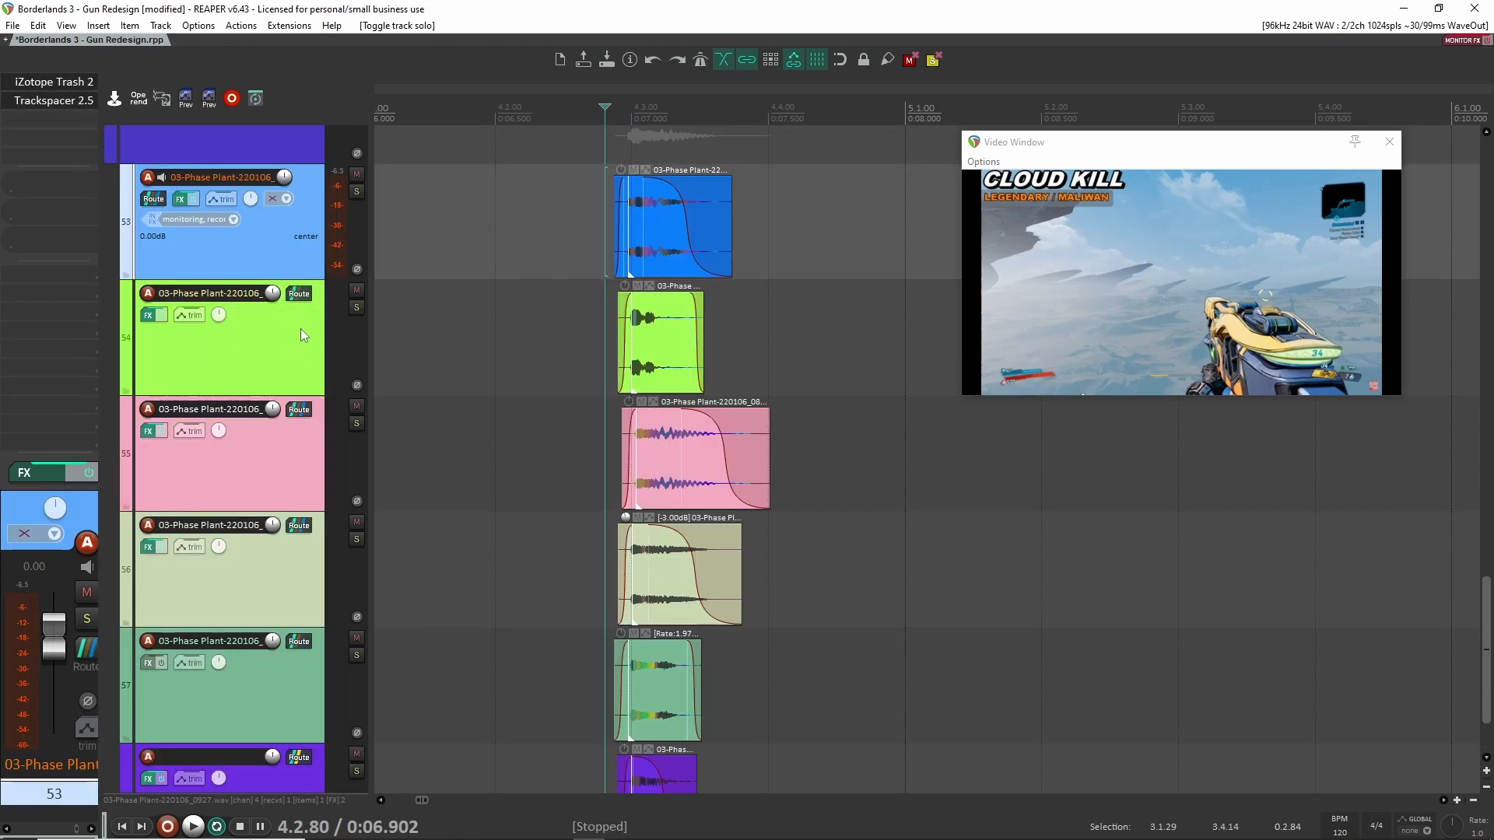
# - Point out the items on tracks 58 and 56, and place the edit cursor at 4.2.87 on track 58
pyautogui.scroll(-1, 335, 320)
pyautogui.scroll(2, 420, 592)
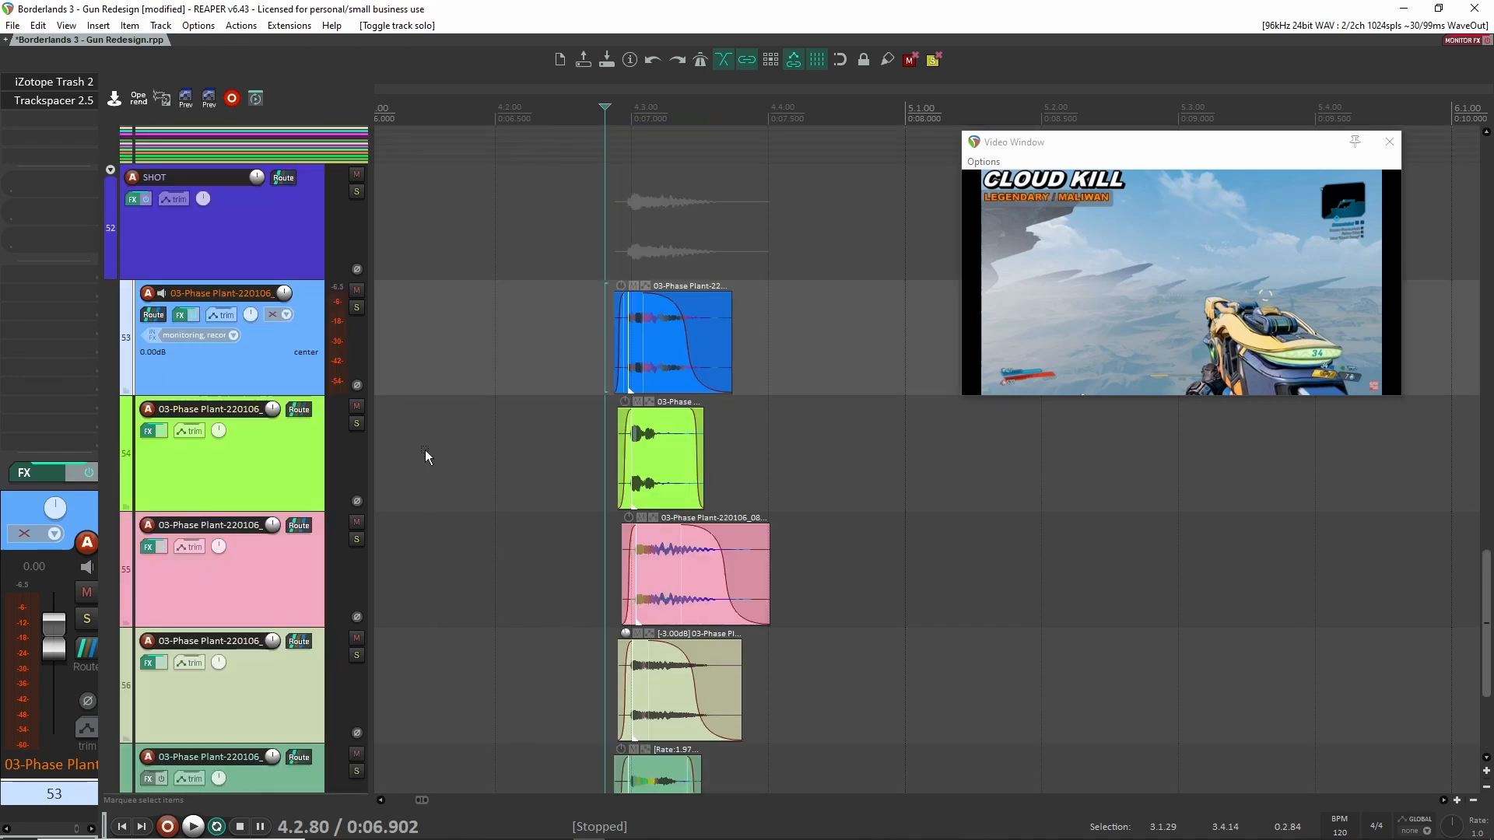
pyautogui.scroll(-2, 564, 637)
pyautogui.moveTo(747, 675); pyautogui.dragTo(666, 680)
pyautogui.click(320, 427)
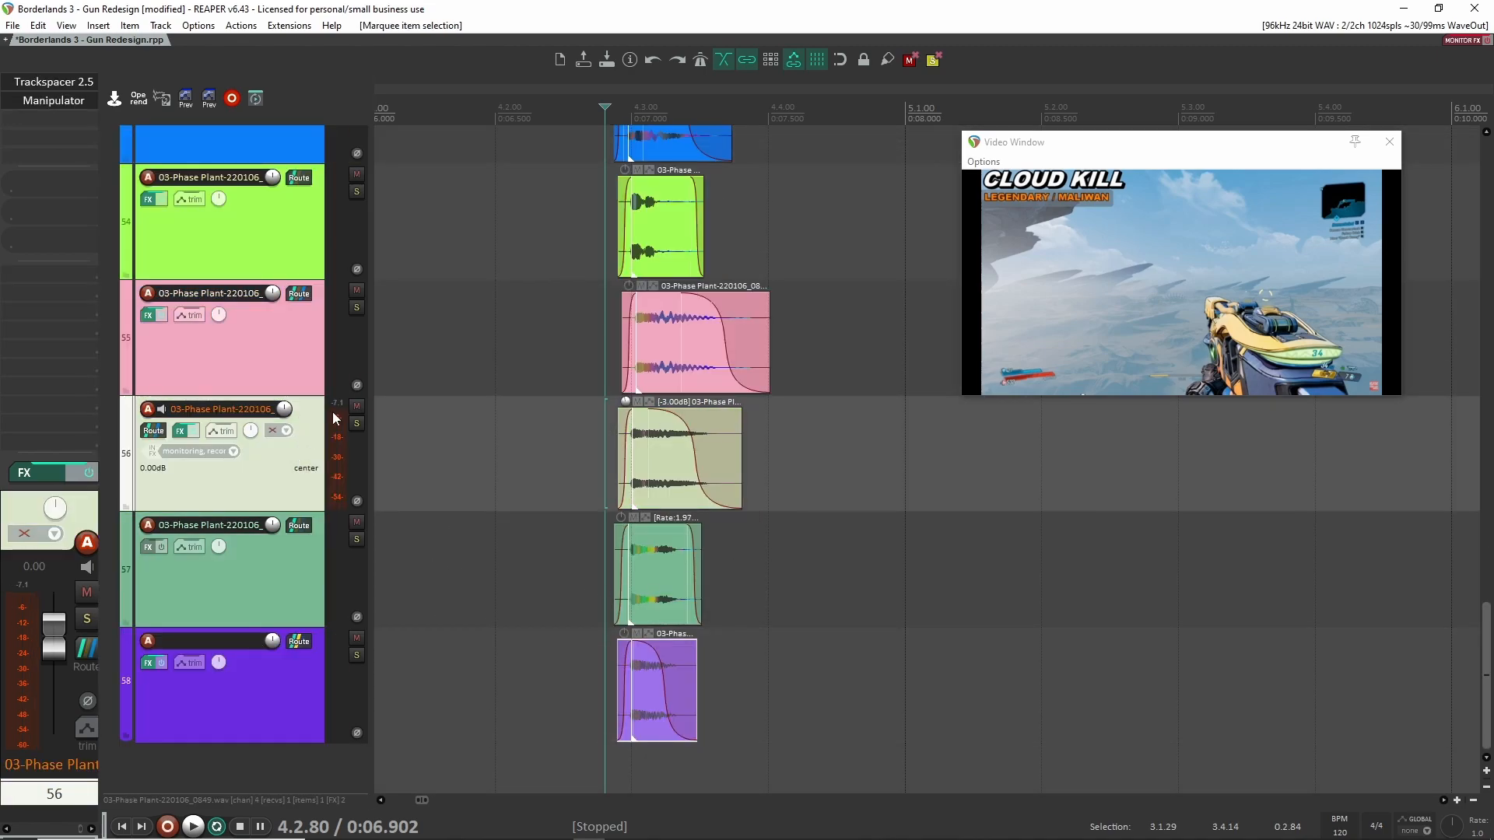
pyautogui.click(648, 464)
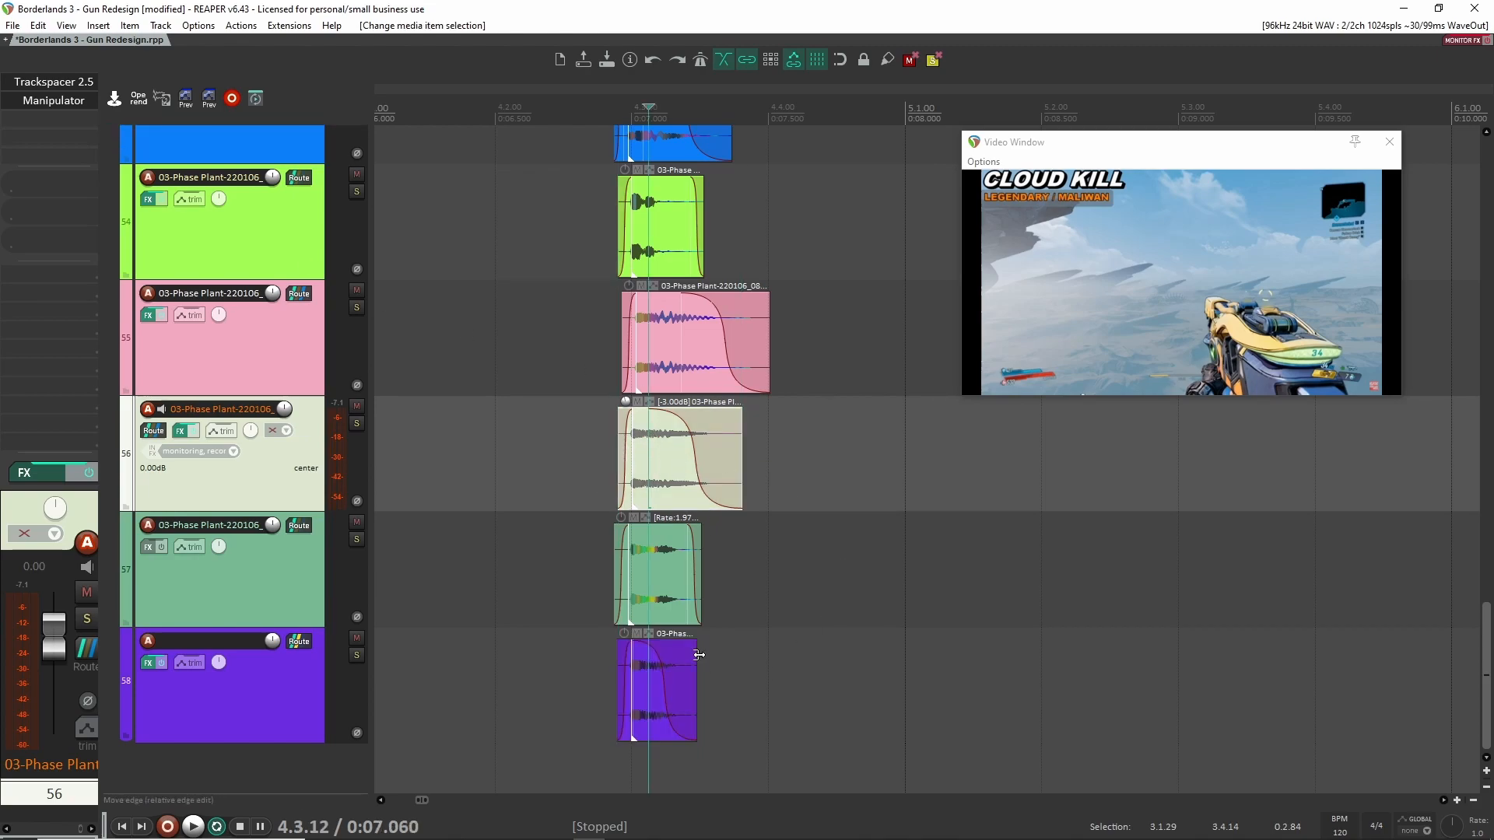
pyautogui.click(613, 675)
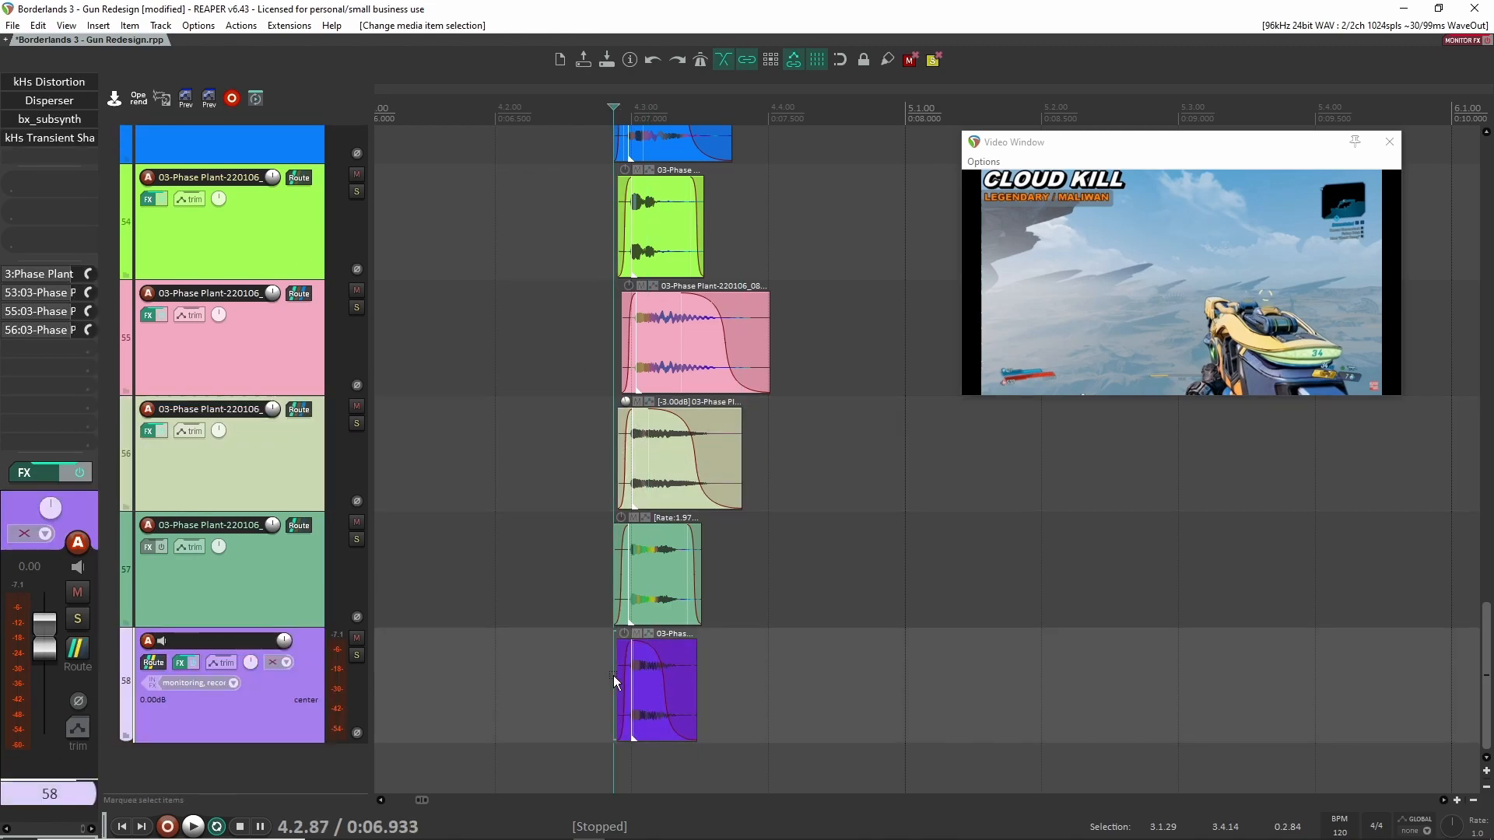
# - Solo track 58 and audition it with and without green track 57, ending with both tracks soloed
pyautogui.click(356, 656)
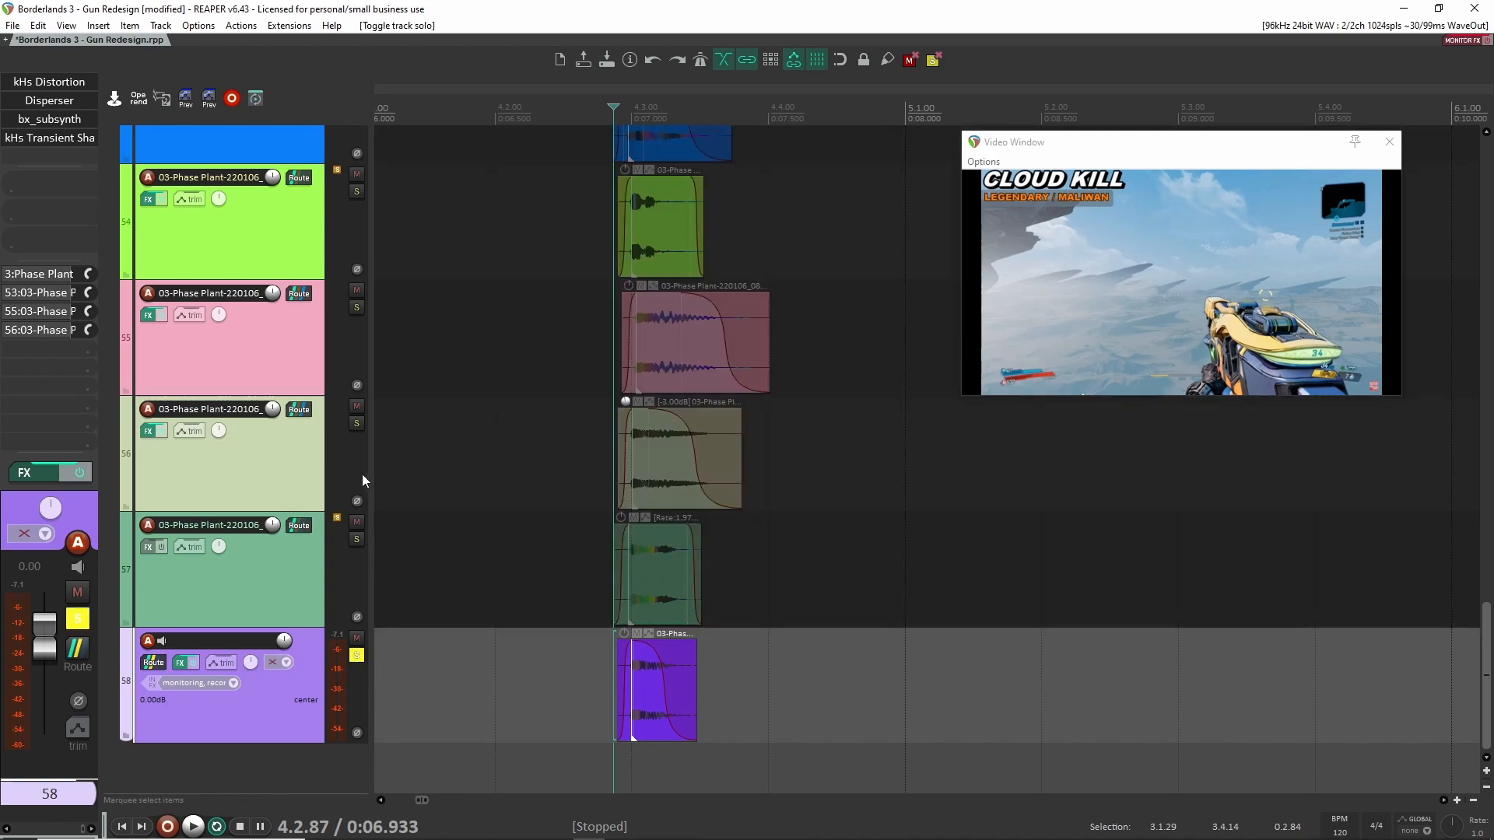
pyautogui.click(356, 539)
pyautogui.press('space')
pyautogui.press('space')
pyautogui.press('space')
pyautogui.click(357, 540)
pyautogui.press('space')
pyautogui.press('space')
pyautogui.click(357, 539)
pyautogui.press('space')
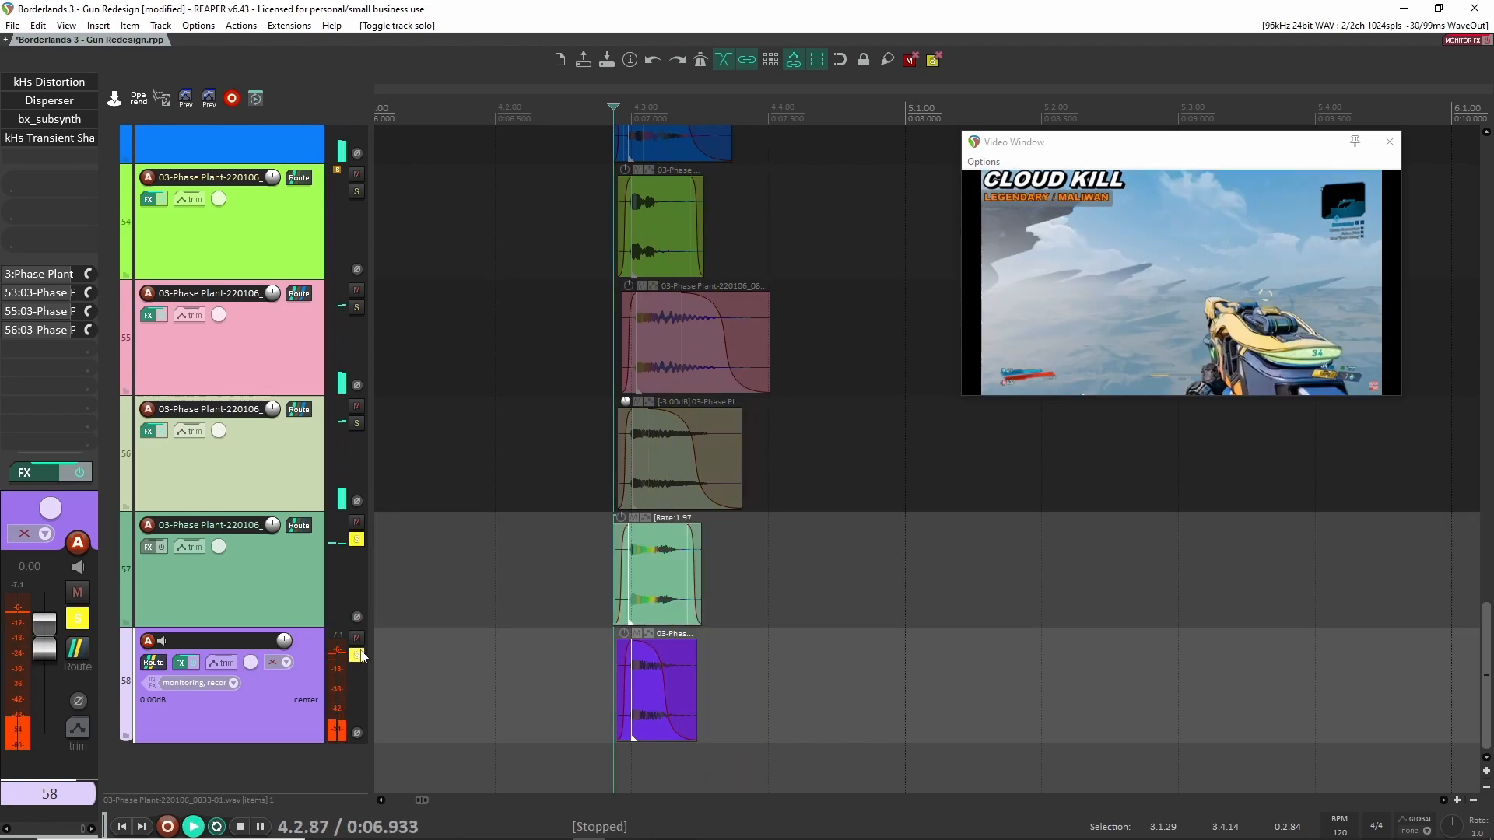
pyautogui.press('space')
# - Unsolo track 58 and play green track 57 on its own from 4.2.87
pyautogui.click(357, 656)
pyautogui.press('space')
pyautogui.press('space')
pyautogui.press('space')
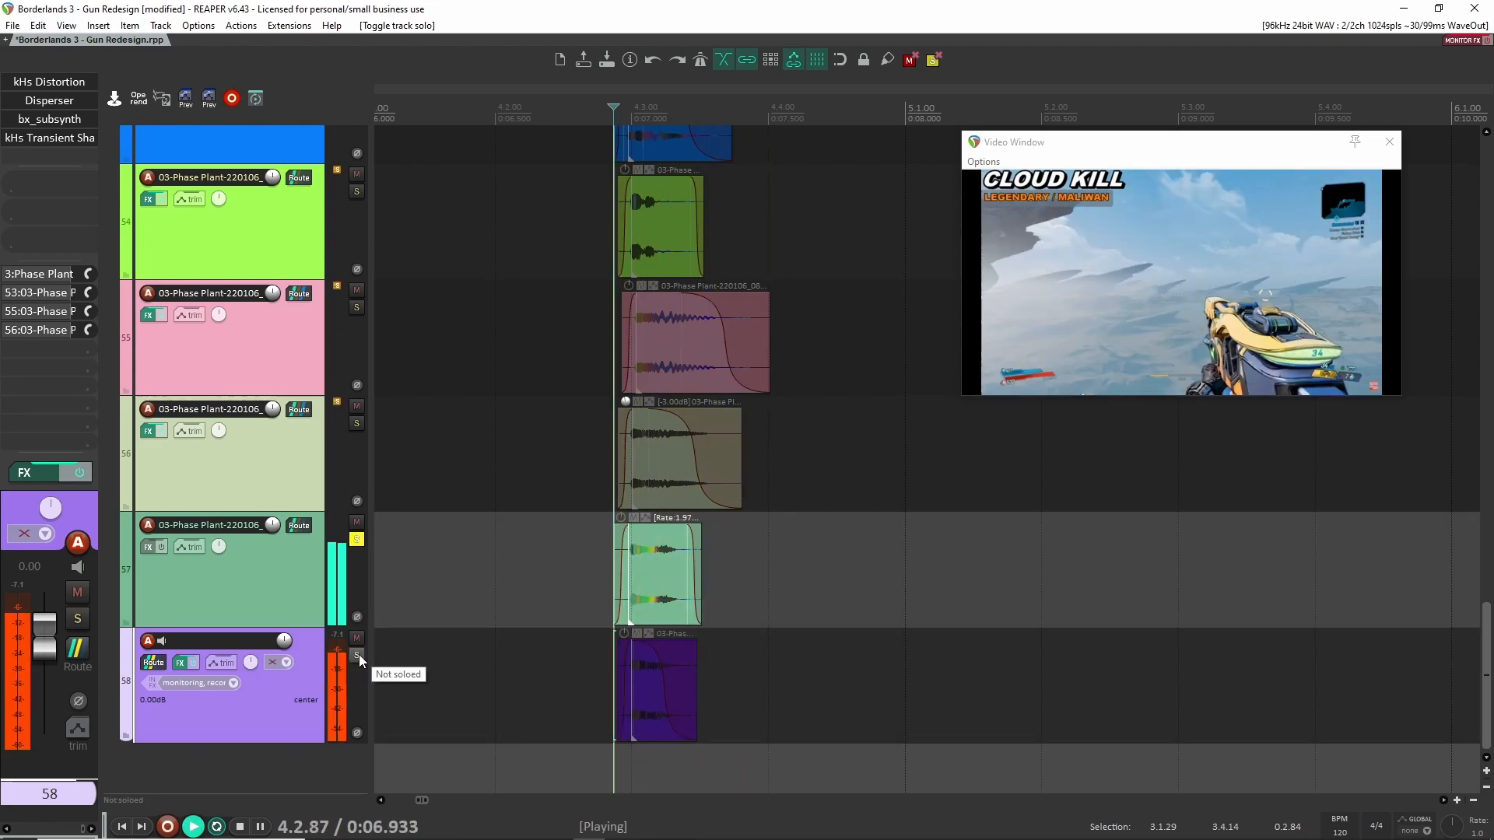
# - Solo track 58 again and replay it together with track 57
pyautogui.click(357, 656)
pyautogui.press('space')
pyautogui.press('space')
pyautogui.press('space')
pyautogui.press('space')
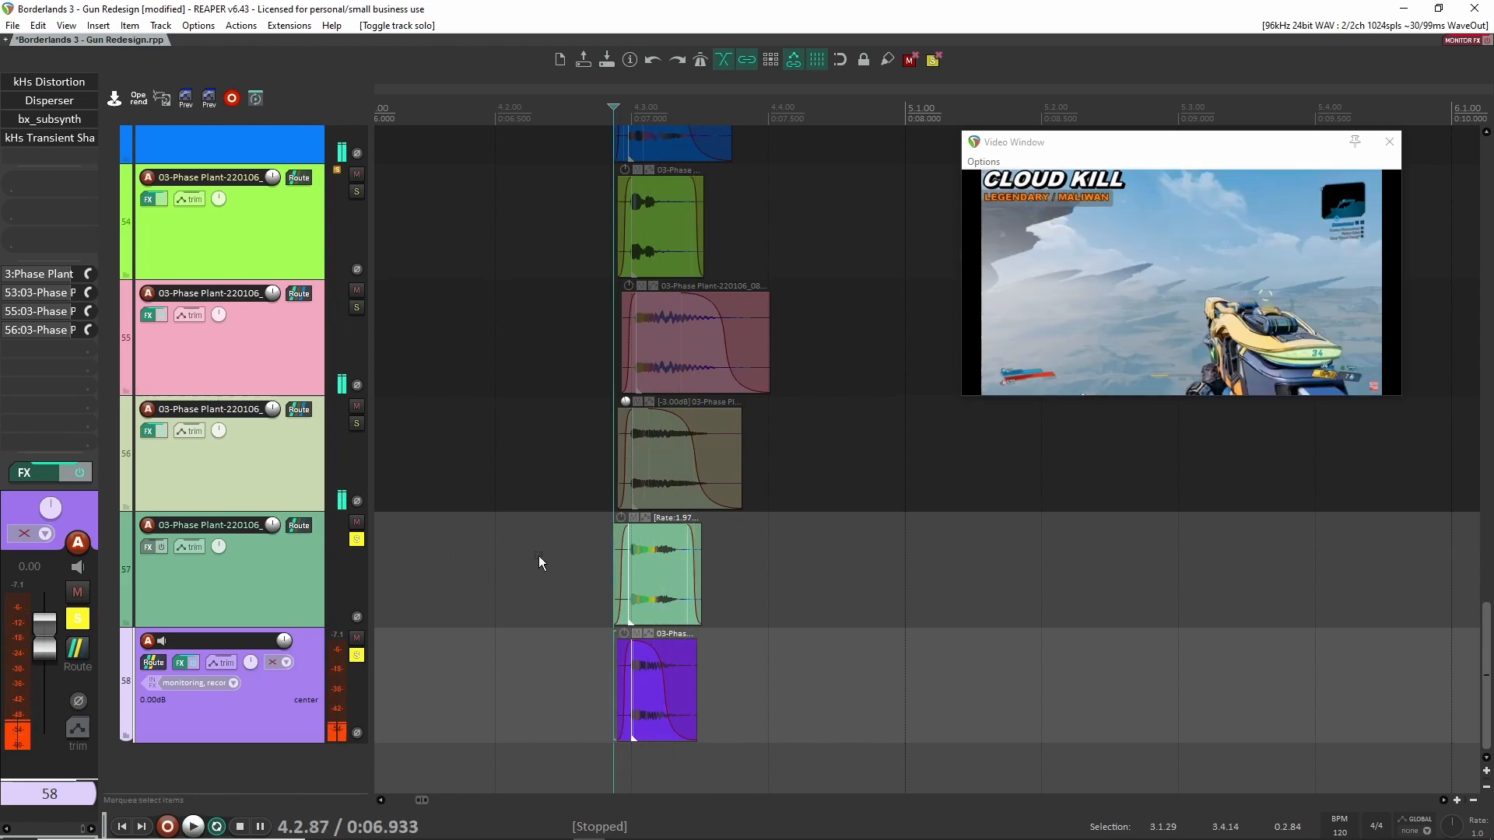
# - Solo pale green track 56 in place of track 57 and play it together with track 58
pyautogui.click(356, 423)
pyautogui.click(356, 539)
pyautogui.press('space')
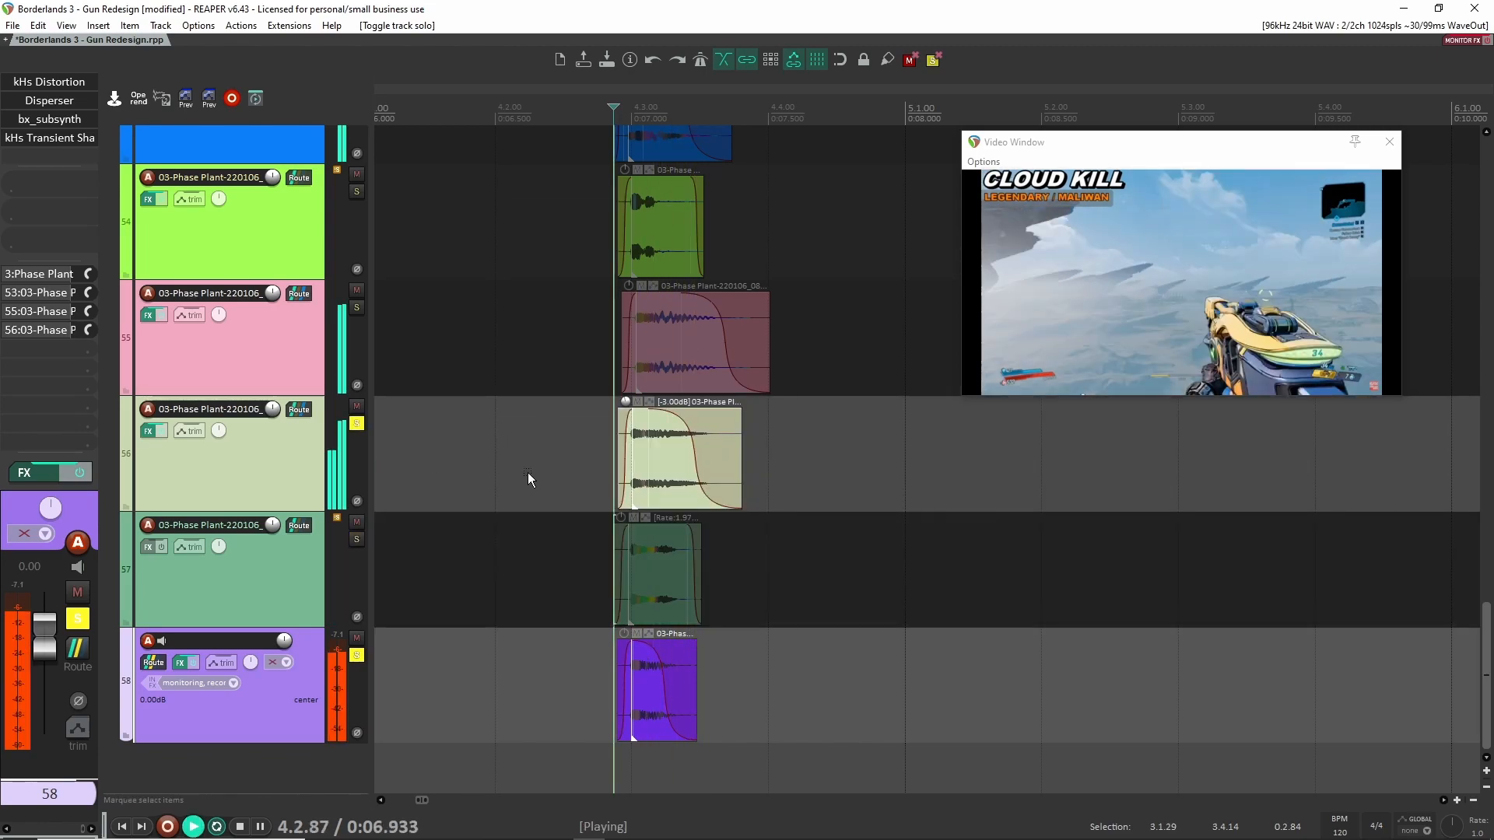
pyautogui.press('space')
pyautogui.press('space')
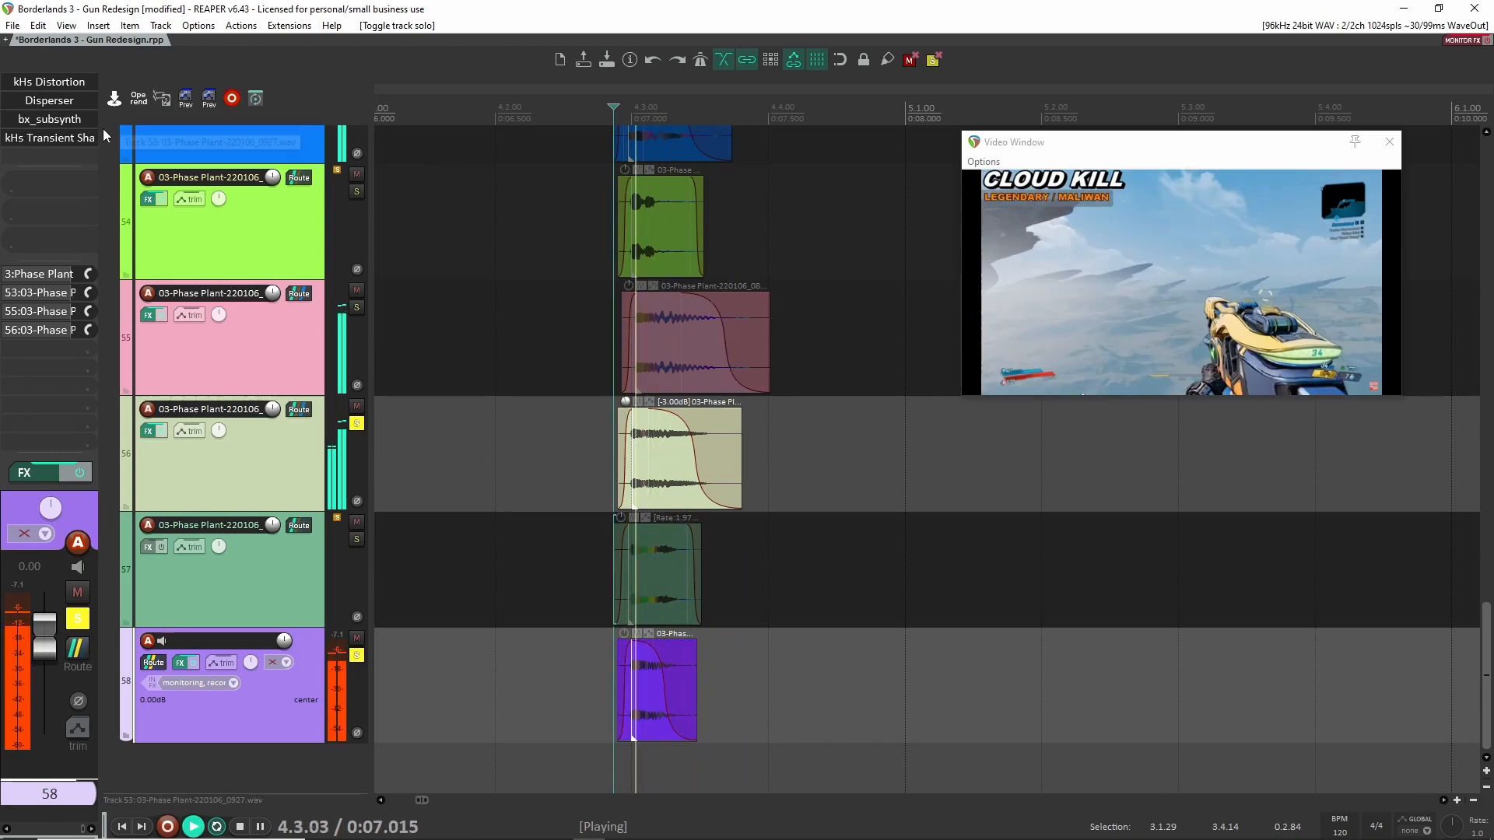
pyautogui.press('space')
# - Bypass Trackspacer 2.5 on track 56 and audition it with track 58 without the ducking
pyautogui.click(198, 410)
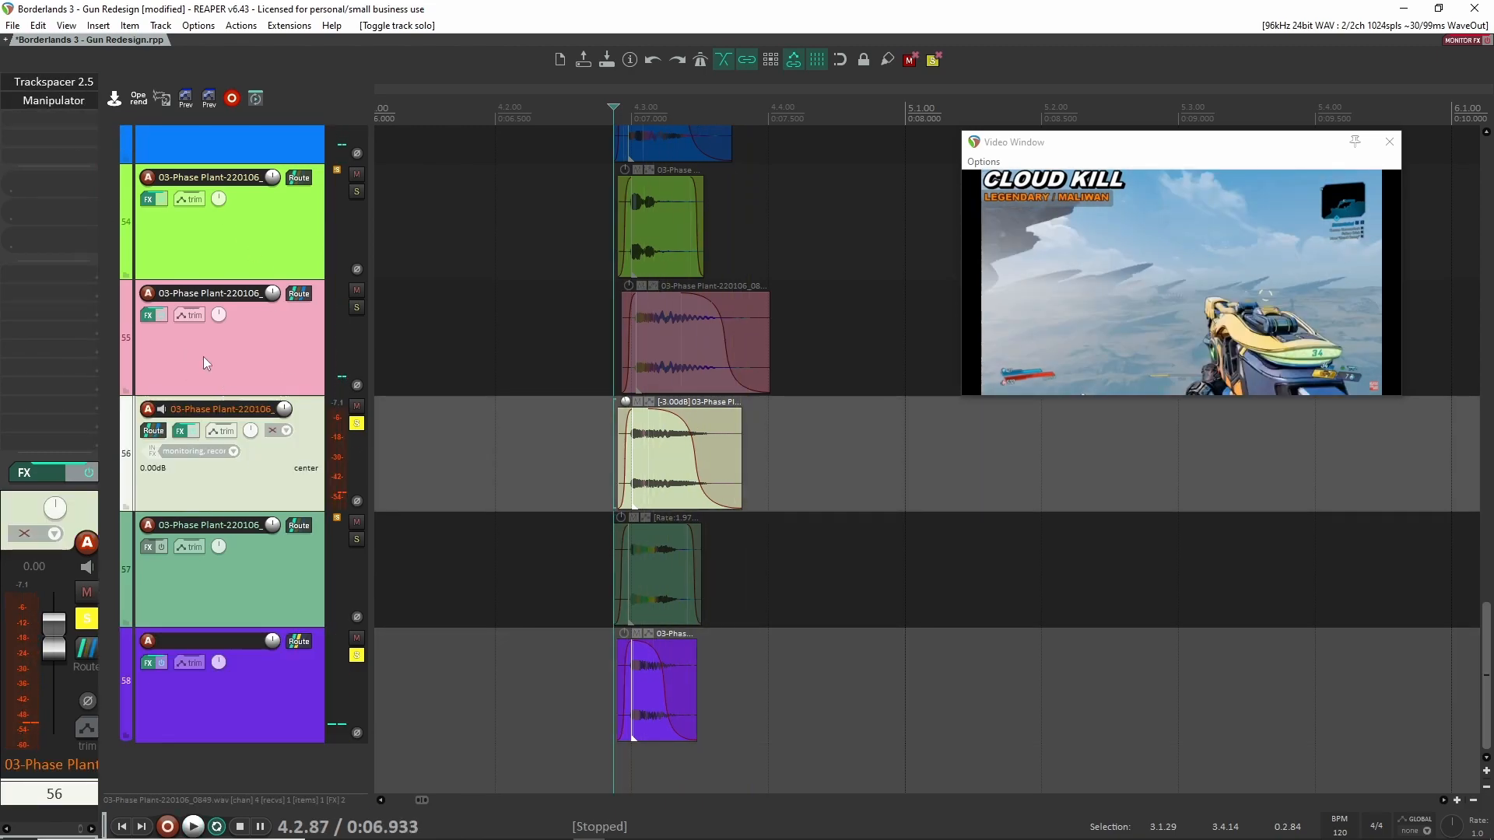
pyautogui.keyDown('shift'); pyautogui.click(52, 83); pyautogui.keyUp('shift')
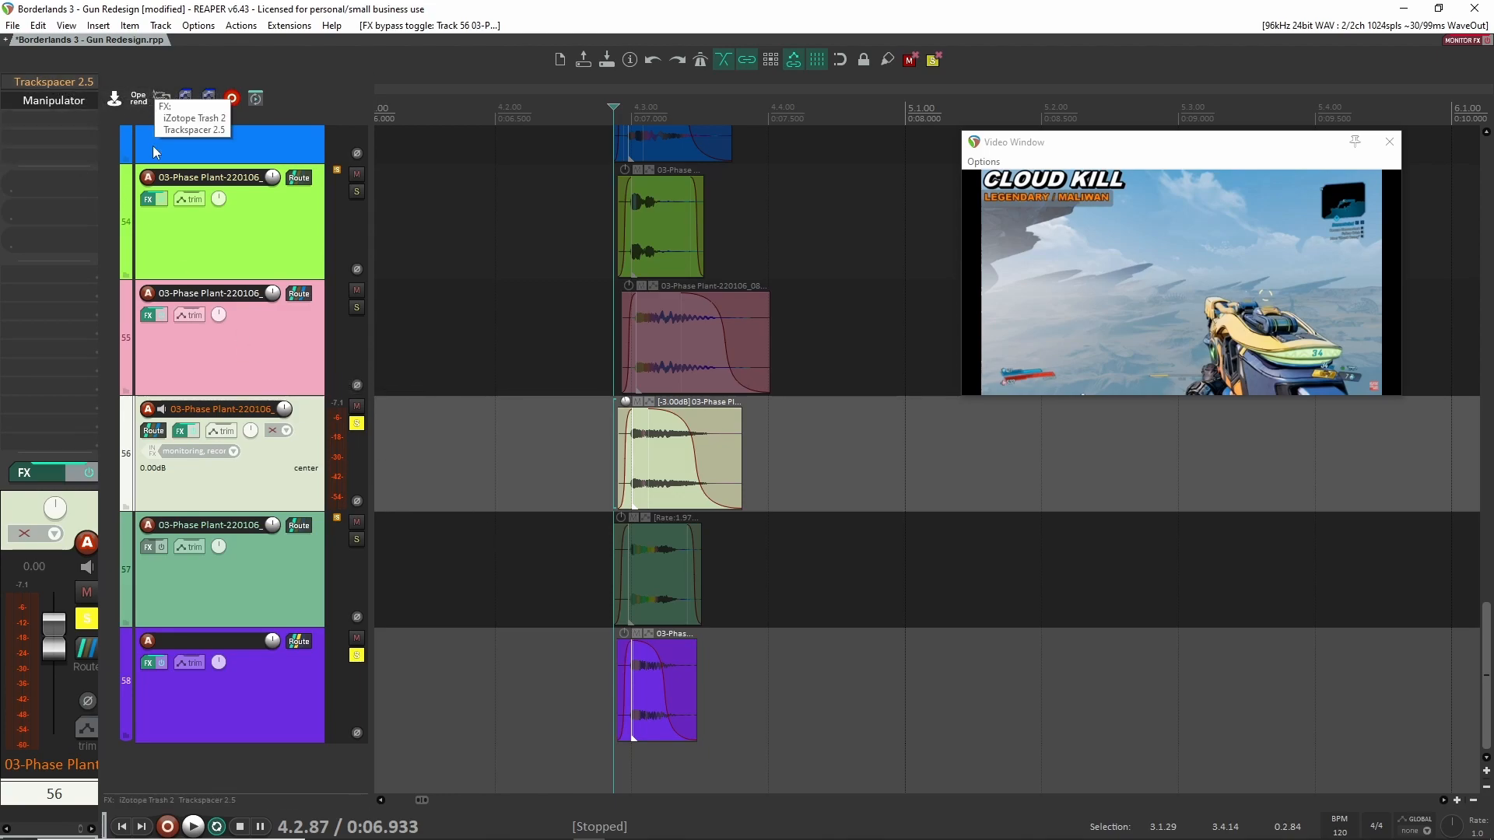
pyautogui.press('space')
pyautogui.press('space')
pyautogui.press('space')
pyautogui.press('space')
pyautogui.press('space')
pyautogui.press('space')
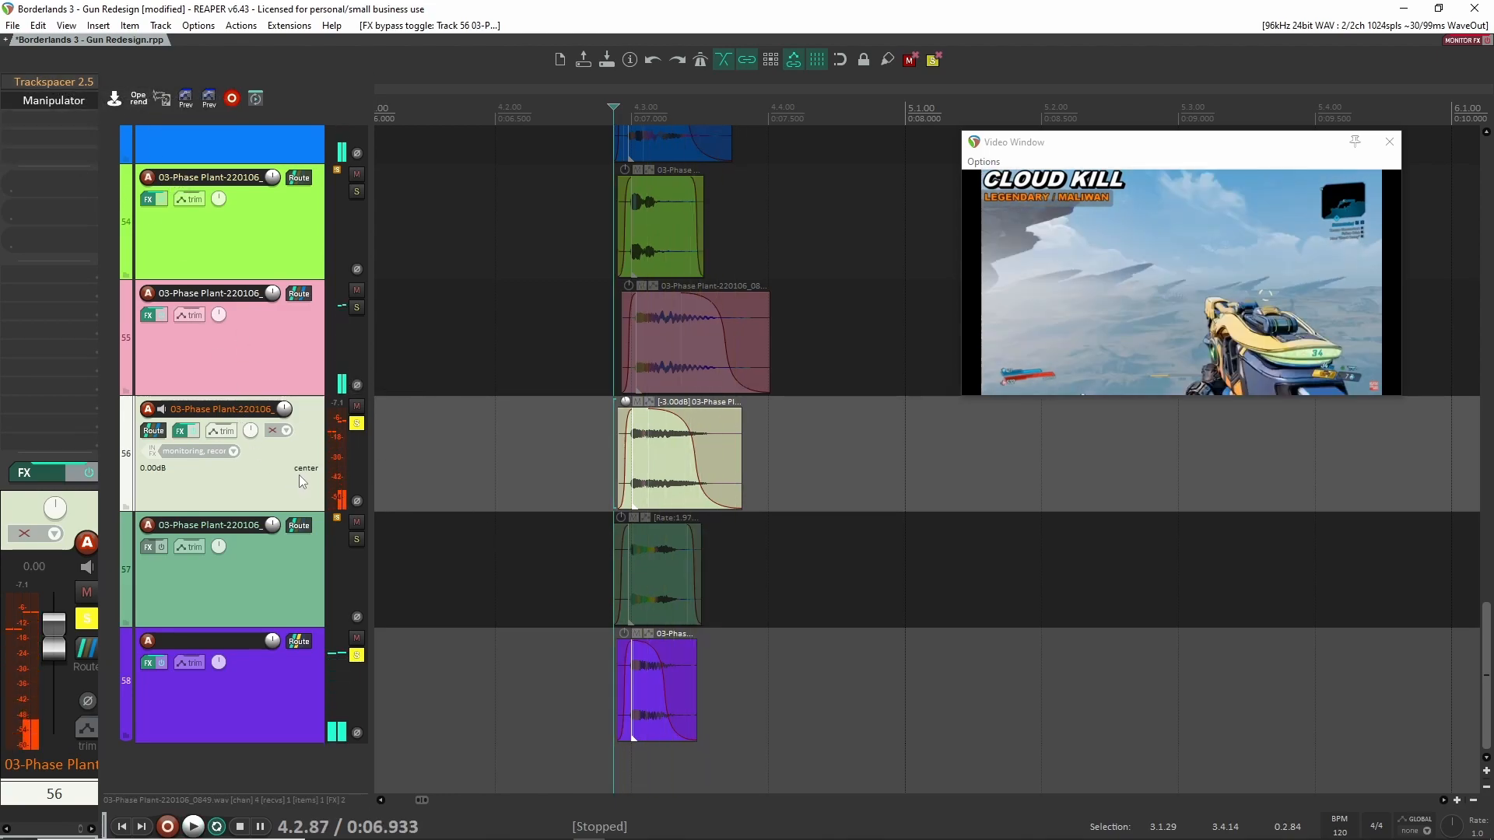
# - Re-enable Trackspacer 2.5 on track 56 and replay the pair from 4.2.87 for comparison
pyautogui.keyDown('shift'); pyautogui.click(59, 82); pyautogui.keyUp('shift')
pyautogui.press('space')
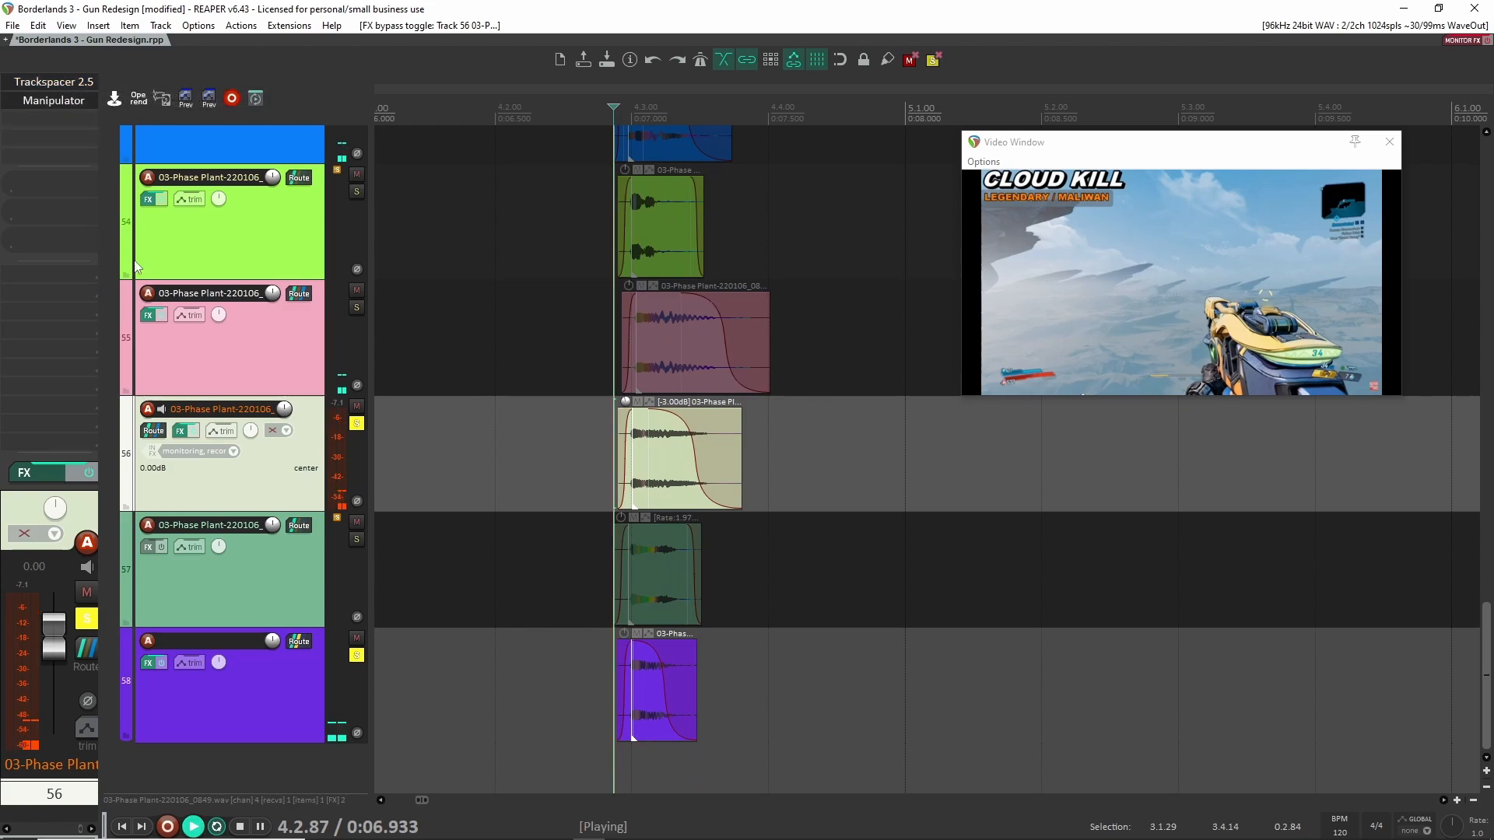
pyautogui.press('space')
pyautogui.press('space')
pyautogui.press('space')
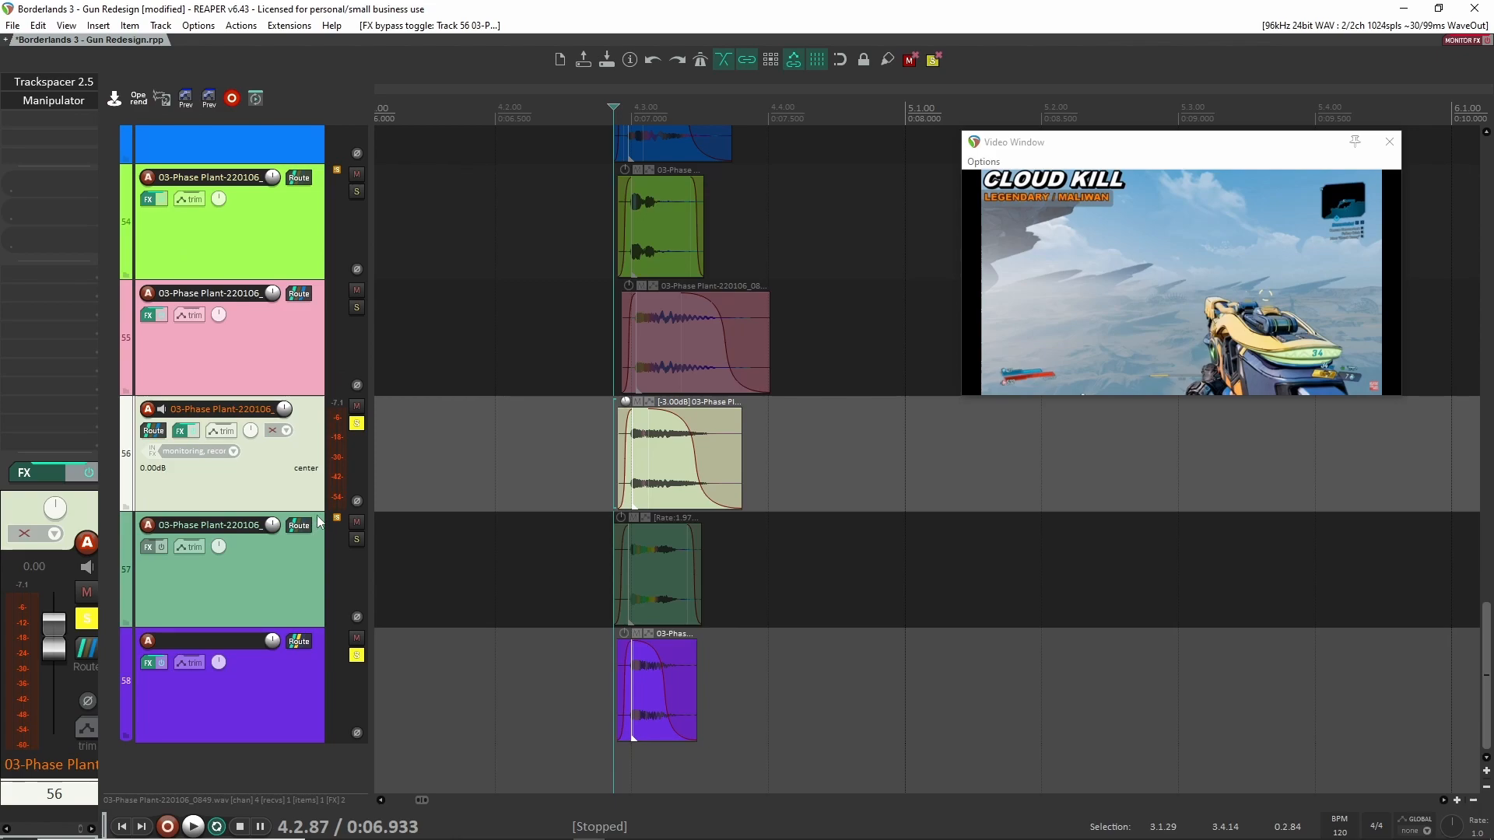
# - Solo pink track 55 alongside tracks 56 and 58, leaving tracks 54 and 57 unsoloed
pyautogui.click(356, 539)
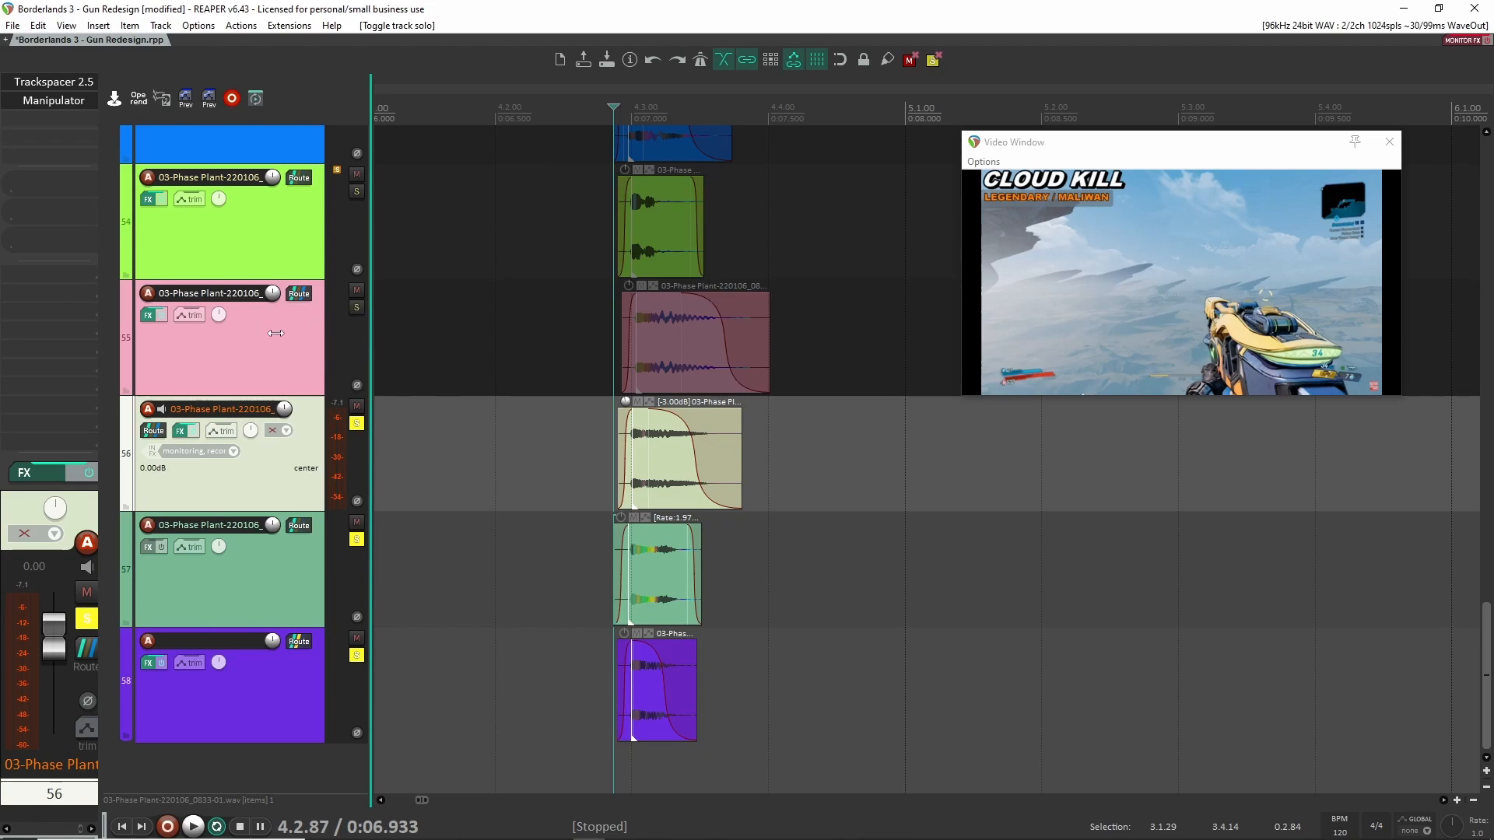
pyautogui.scroll(1, 275, 333)
pyautogui.click(355, 425)
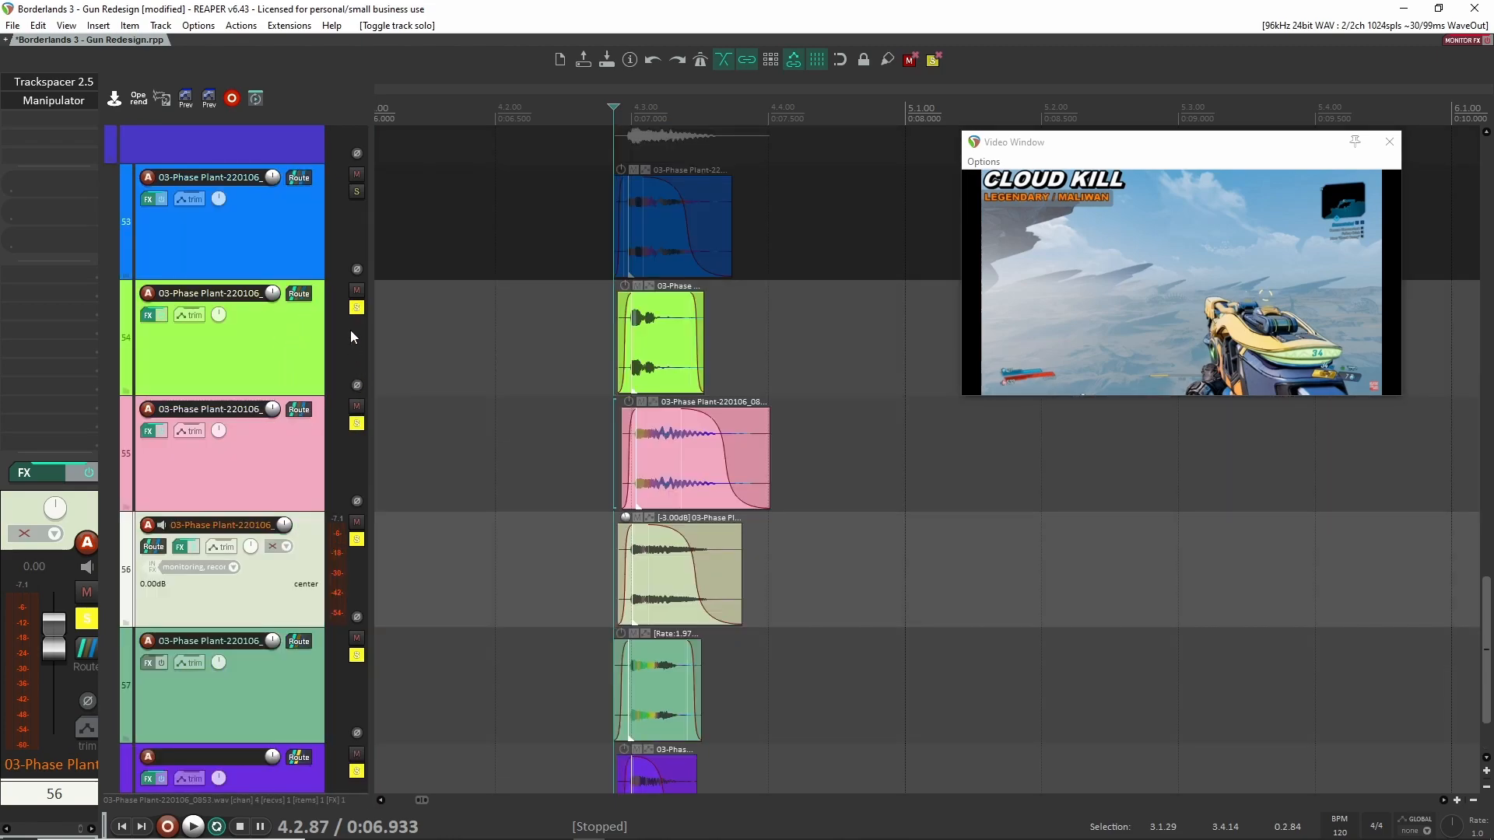
pyautogui.click(356, 656)
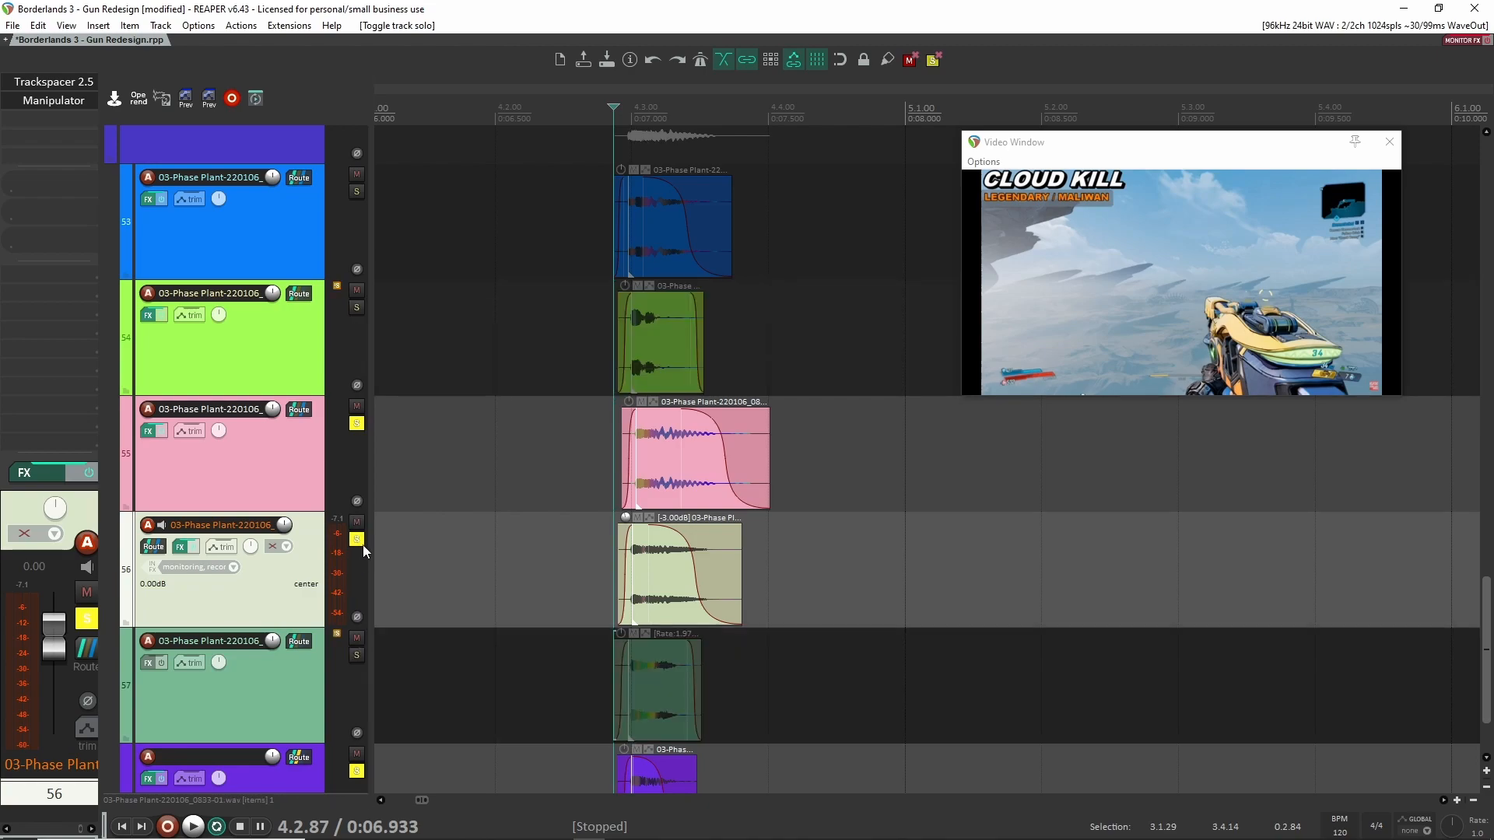
# - Unsolo pale green track 56 and audition pink track 55 together with purple track 58 from 4.2.87
pyautogui.click(357, 539)
pyautogui.click(283, 450)
pyautogui.press('space')
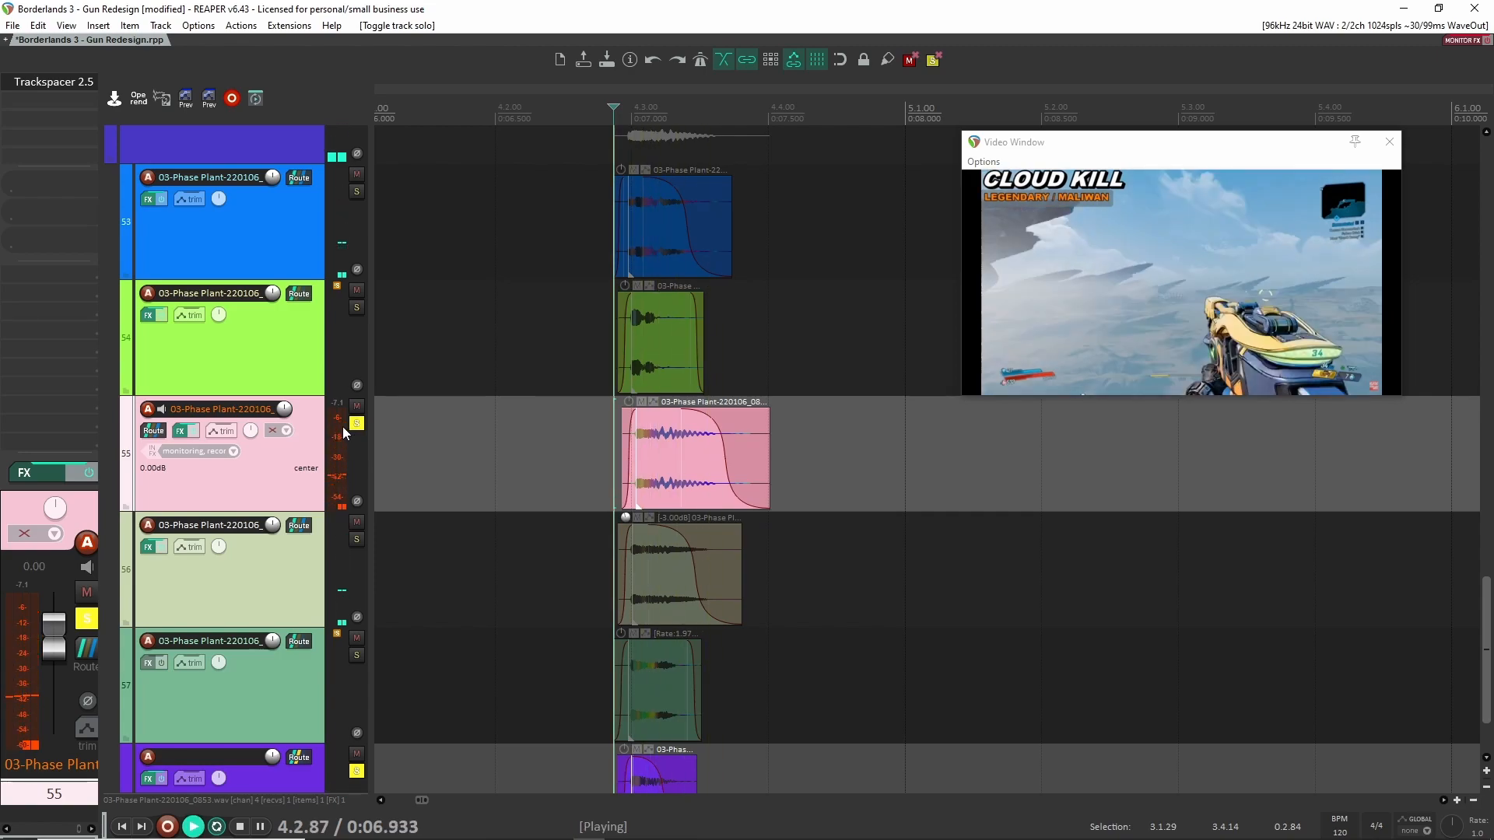
pyautogui.press('space')
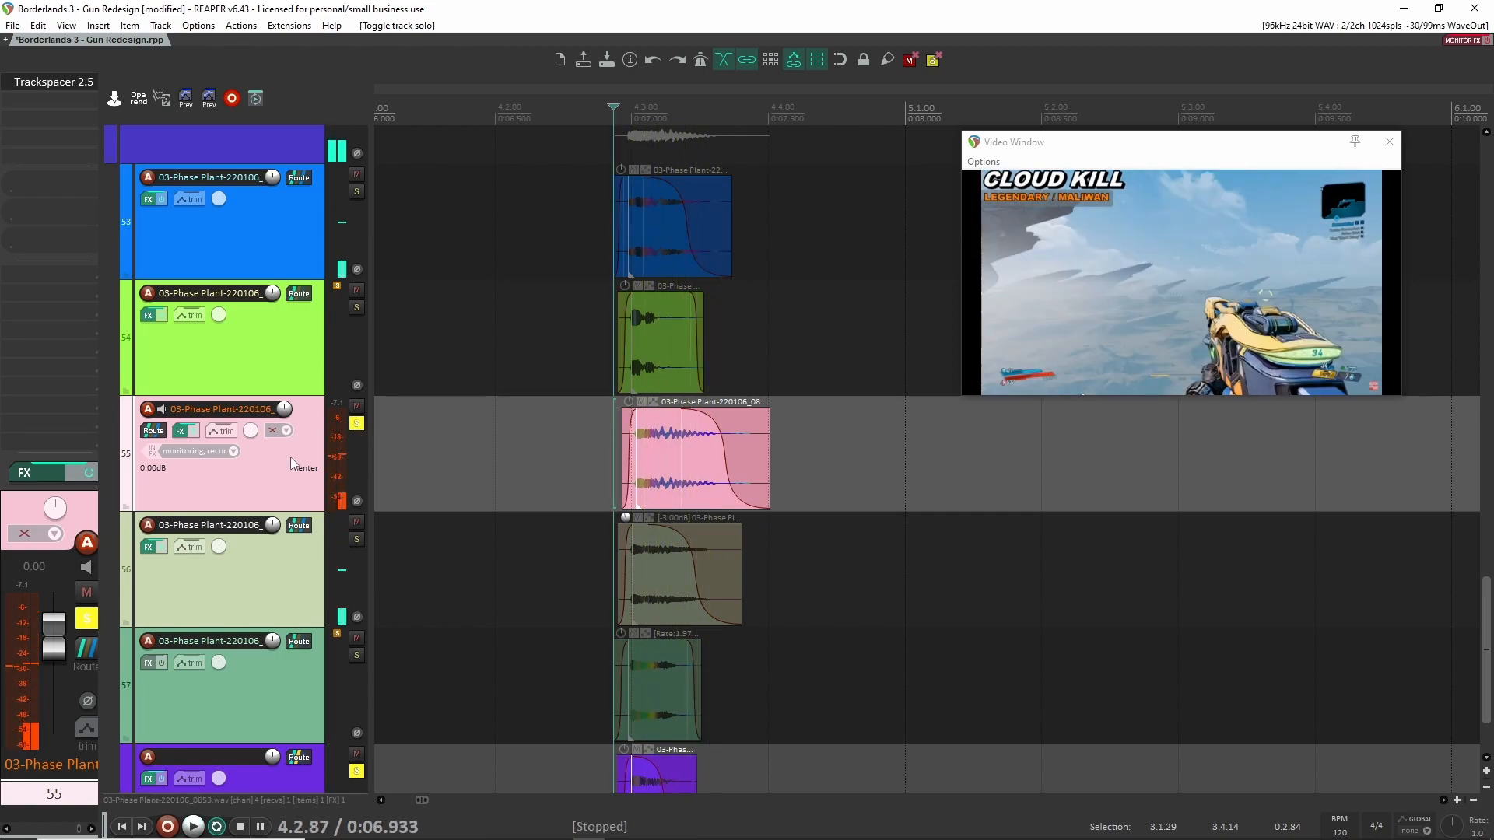
# - Solo lime green track 54 in place of track 55 and play it together with track 58
pyautogui.click(356, 424)
pyautogui.click(356, 308)
pyautogui.click(290, 351)
pyautogui.press('space')
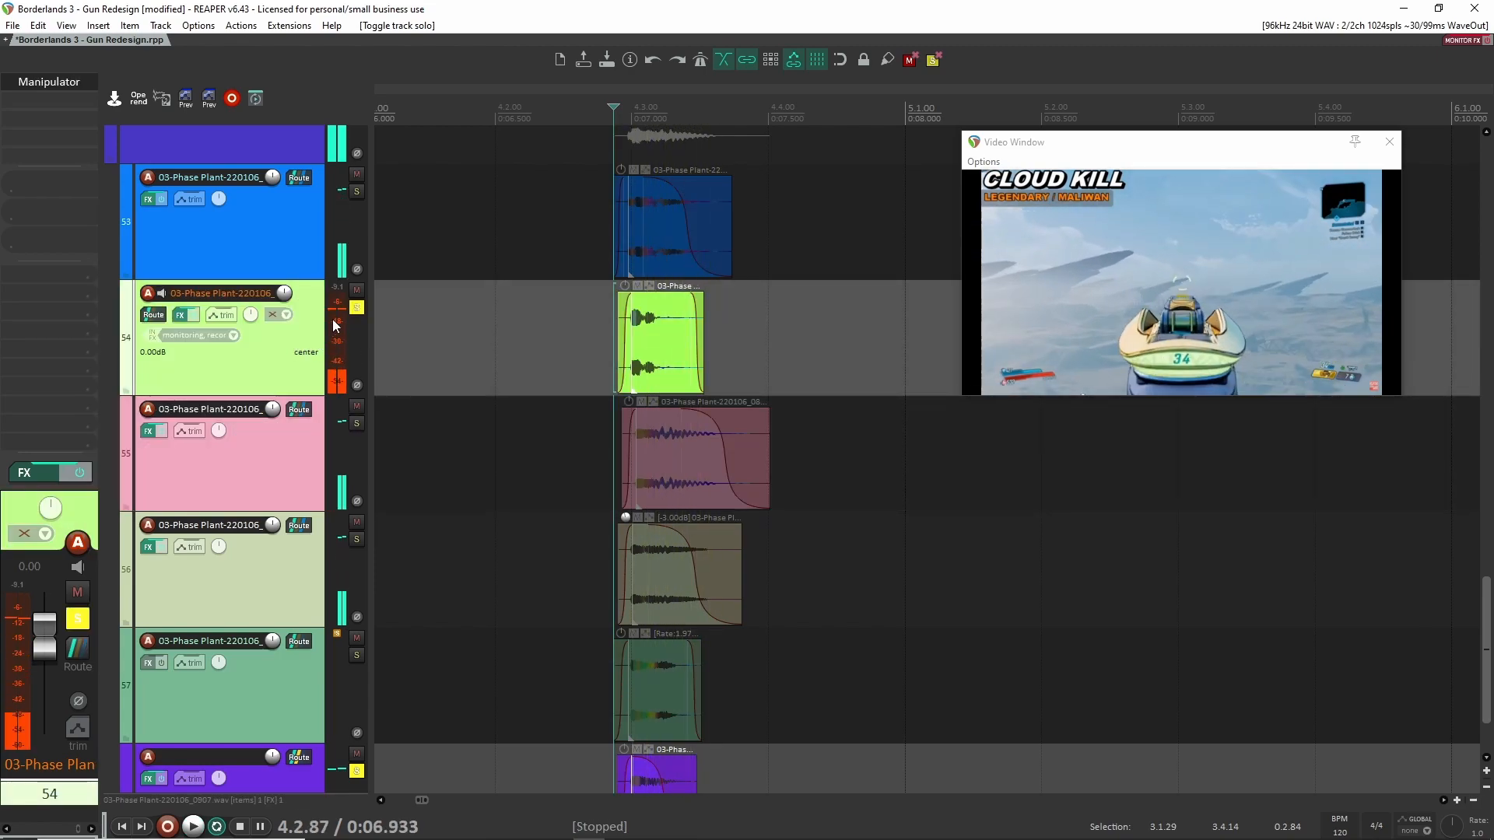
pyautogui.press('space')
# - Solo blue track 53 in place of track 54 and play it together with track 58
pyautogui.click(357, 308)
pyautogui.click(357, 191)
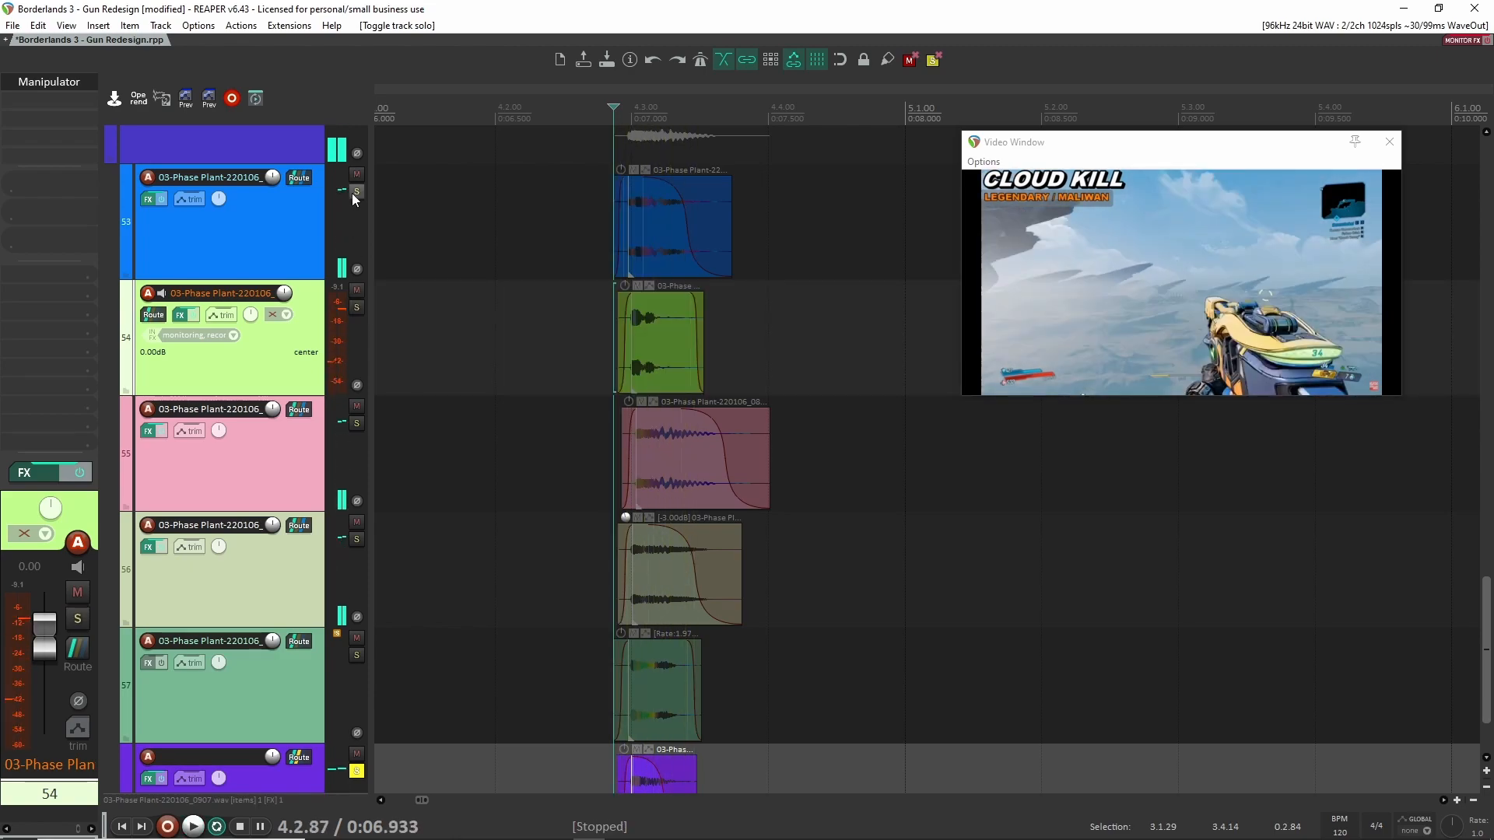
pyautogui.click(296, 227)
pyautogui.press('space')
pyautogui.press('space')
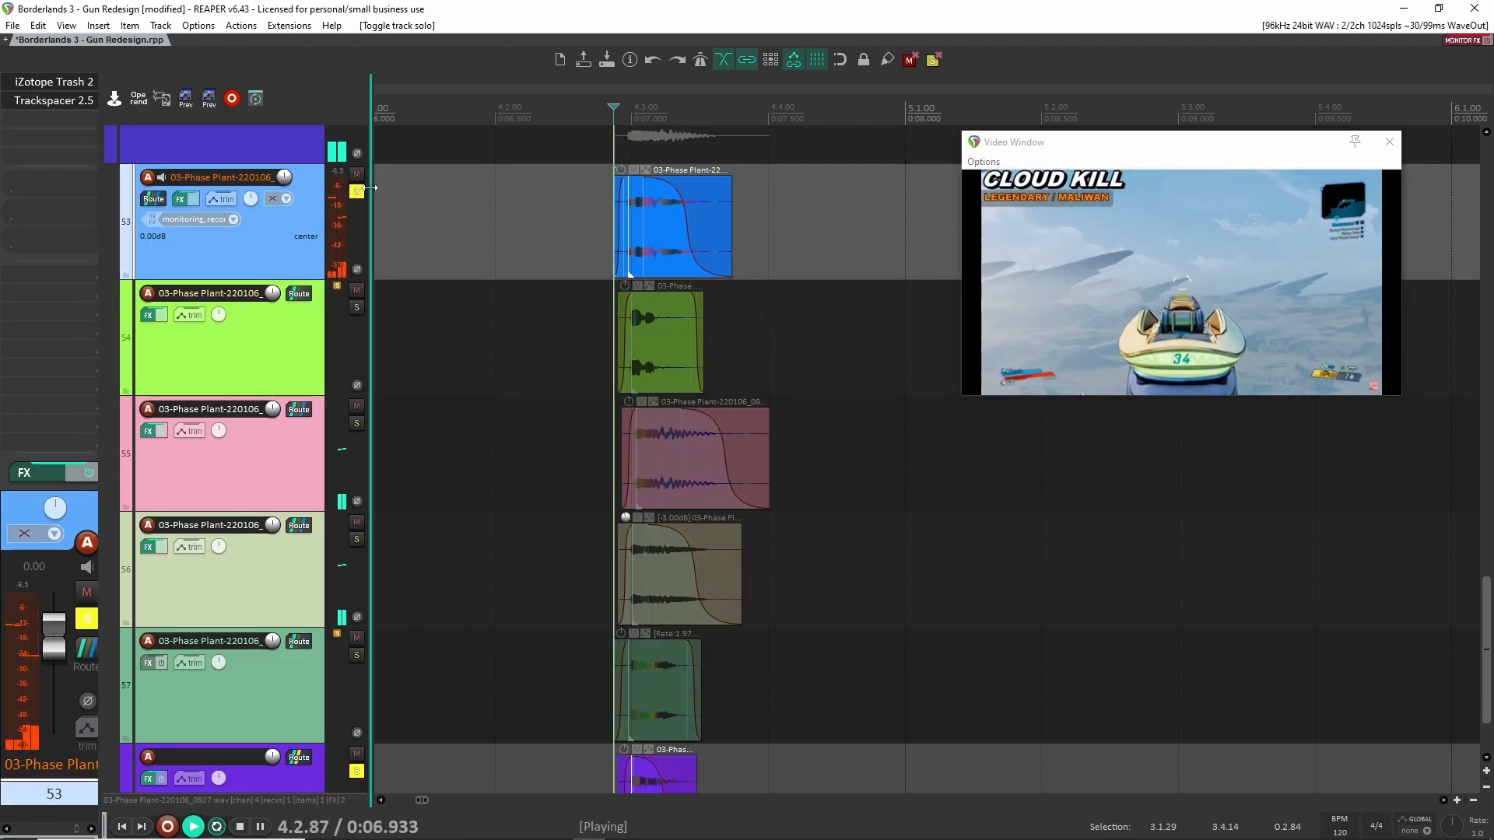
# - Unsolo tracks 53 and 58, then solo green track 57 and audition it on its own from 4.2.87
pyautogui.scroll(-2, 390, 467)
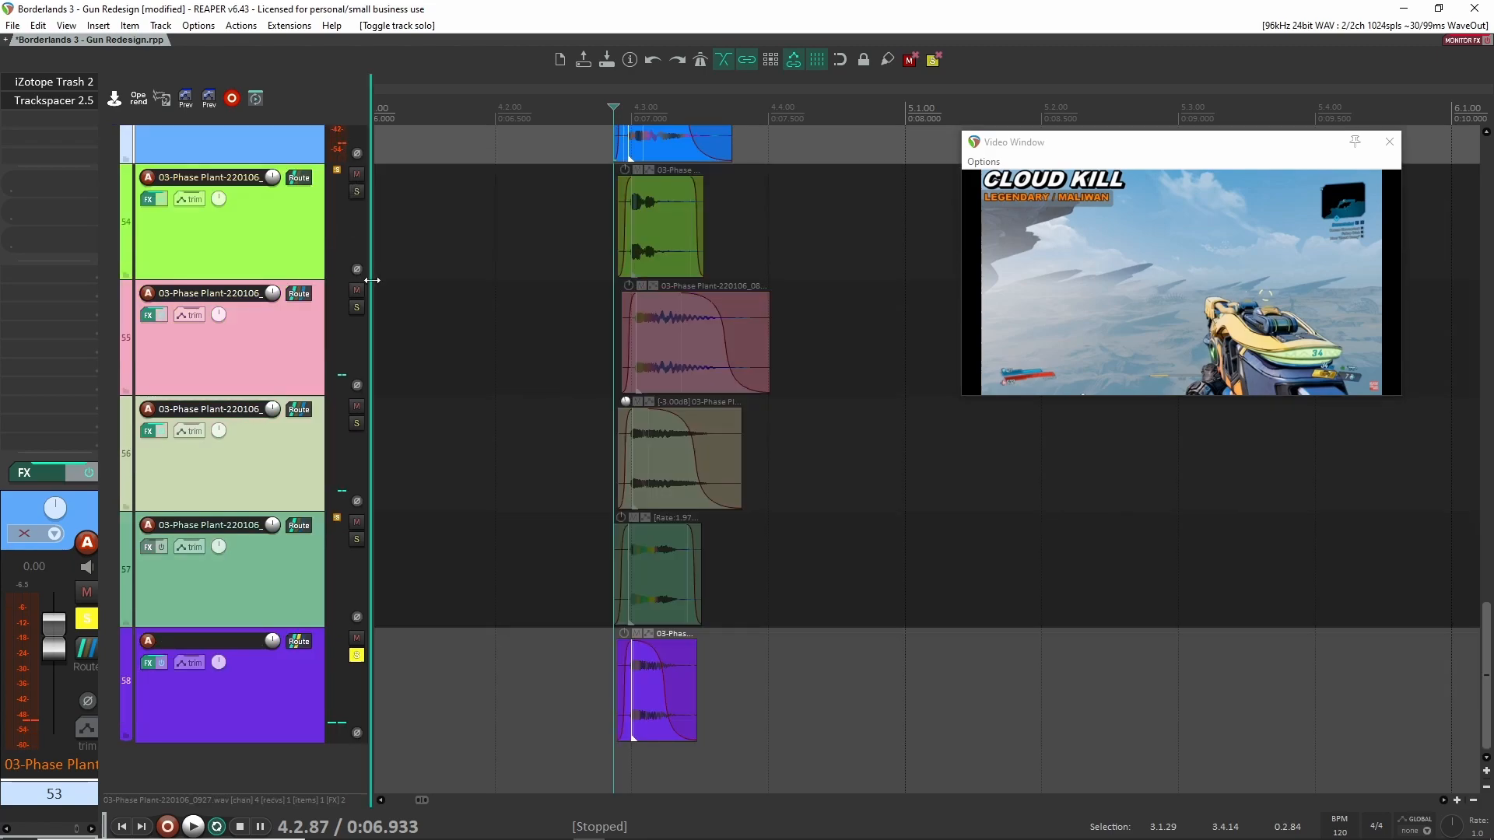
pyautogui.scroll(5, 407, 414)
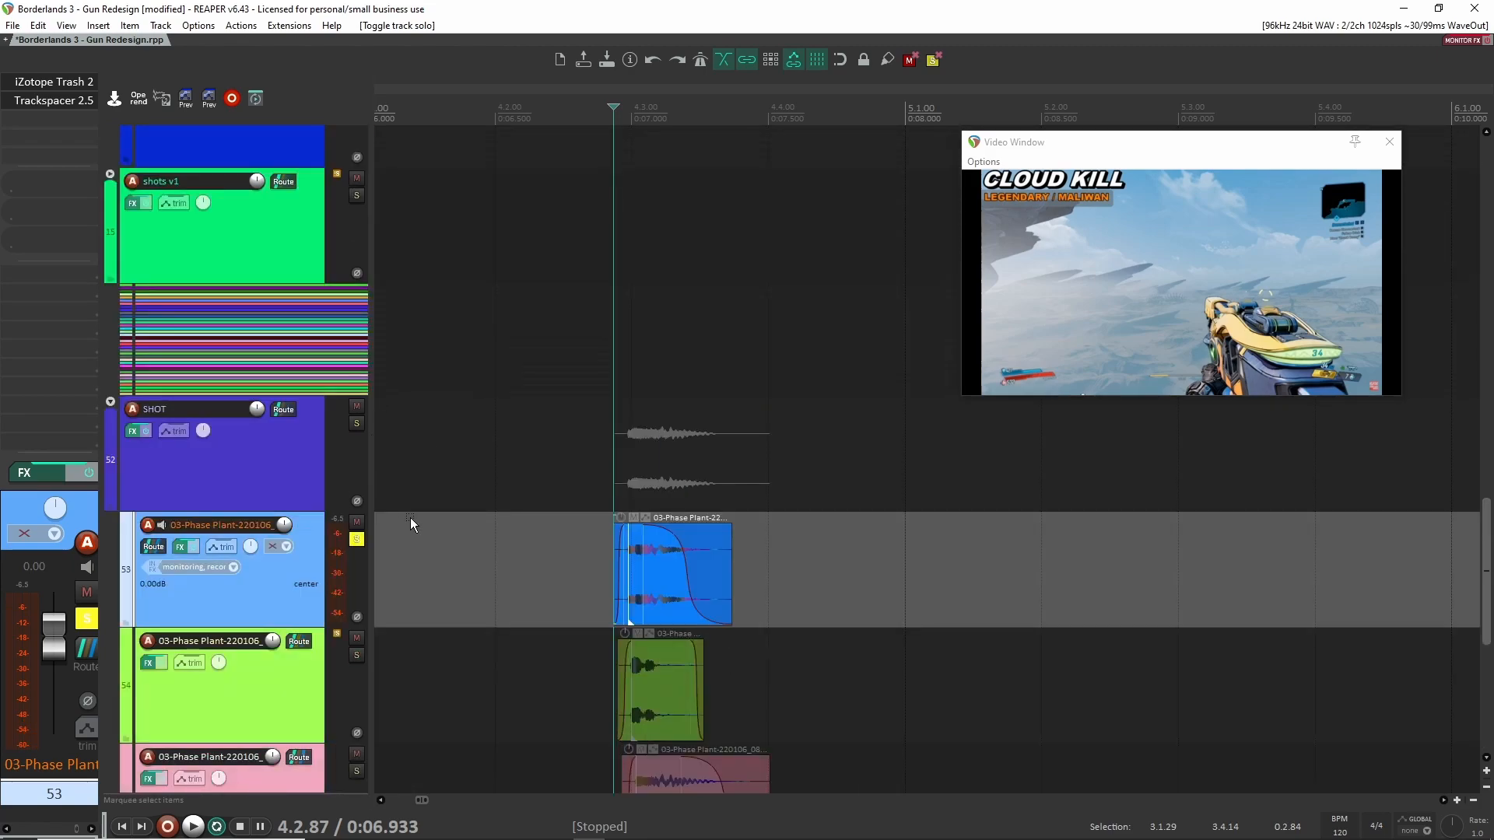
pyautogui.click(357, 539)
pyautogui.scroll(-4, 513, 573)
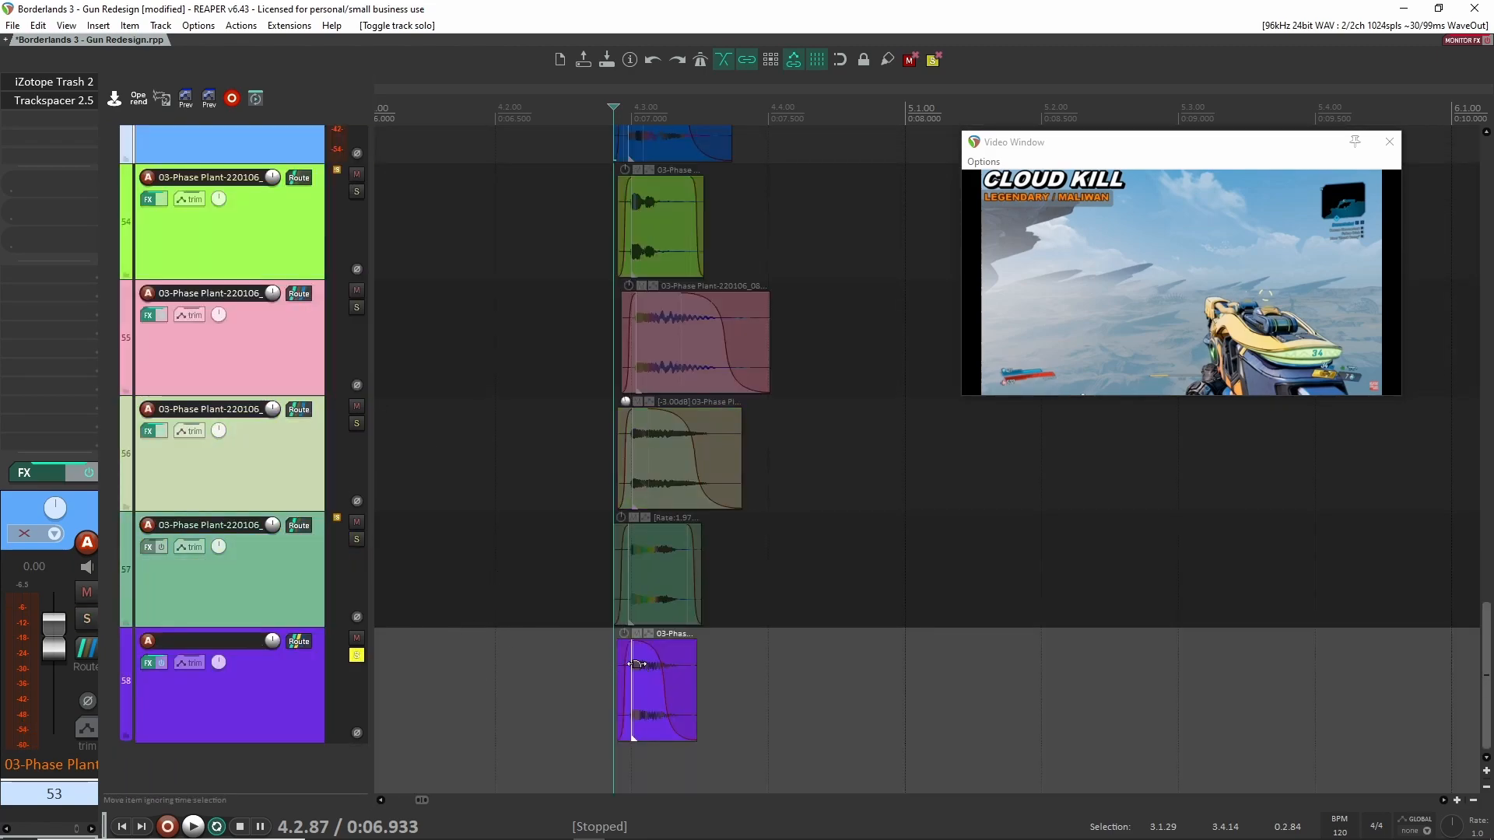
pyautogui.click(357, 655)
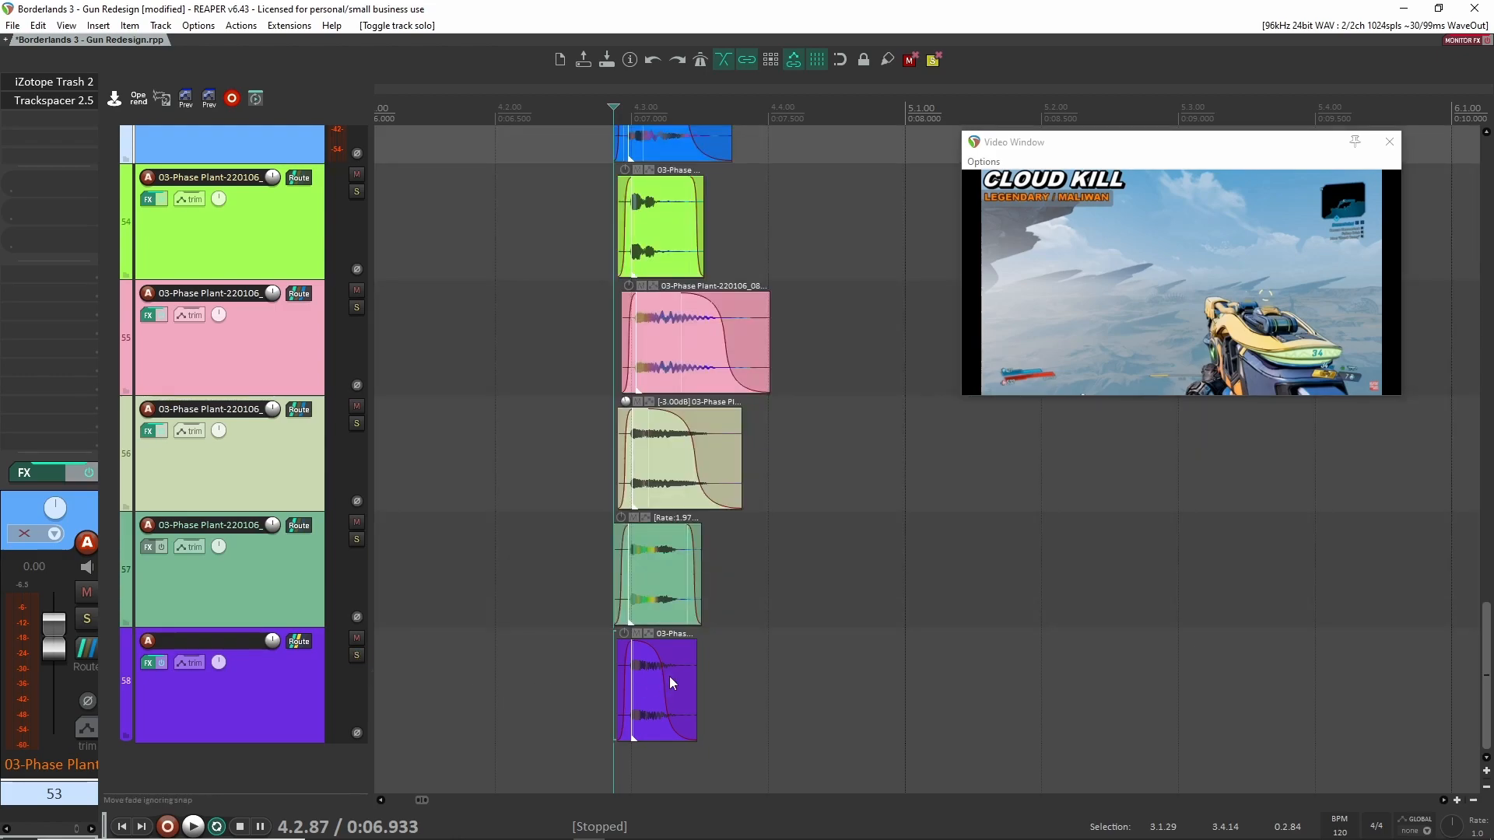
pyautogui.click(356, 538)
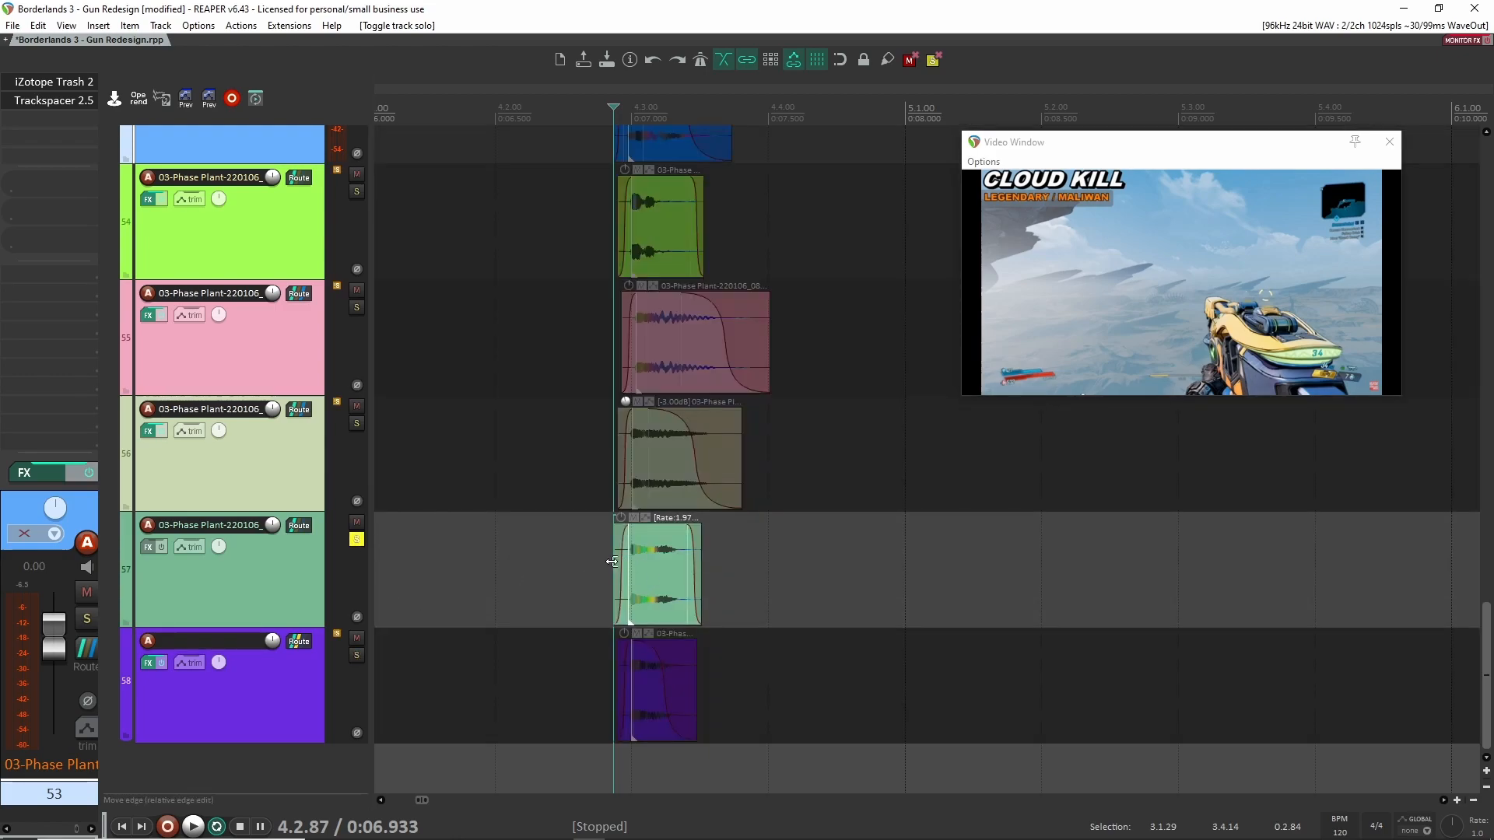
pyautogui.press('space')
pyautogui.press('space')
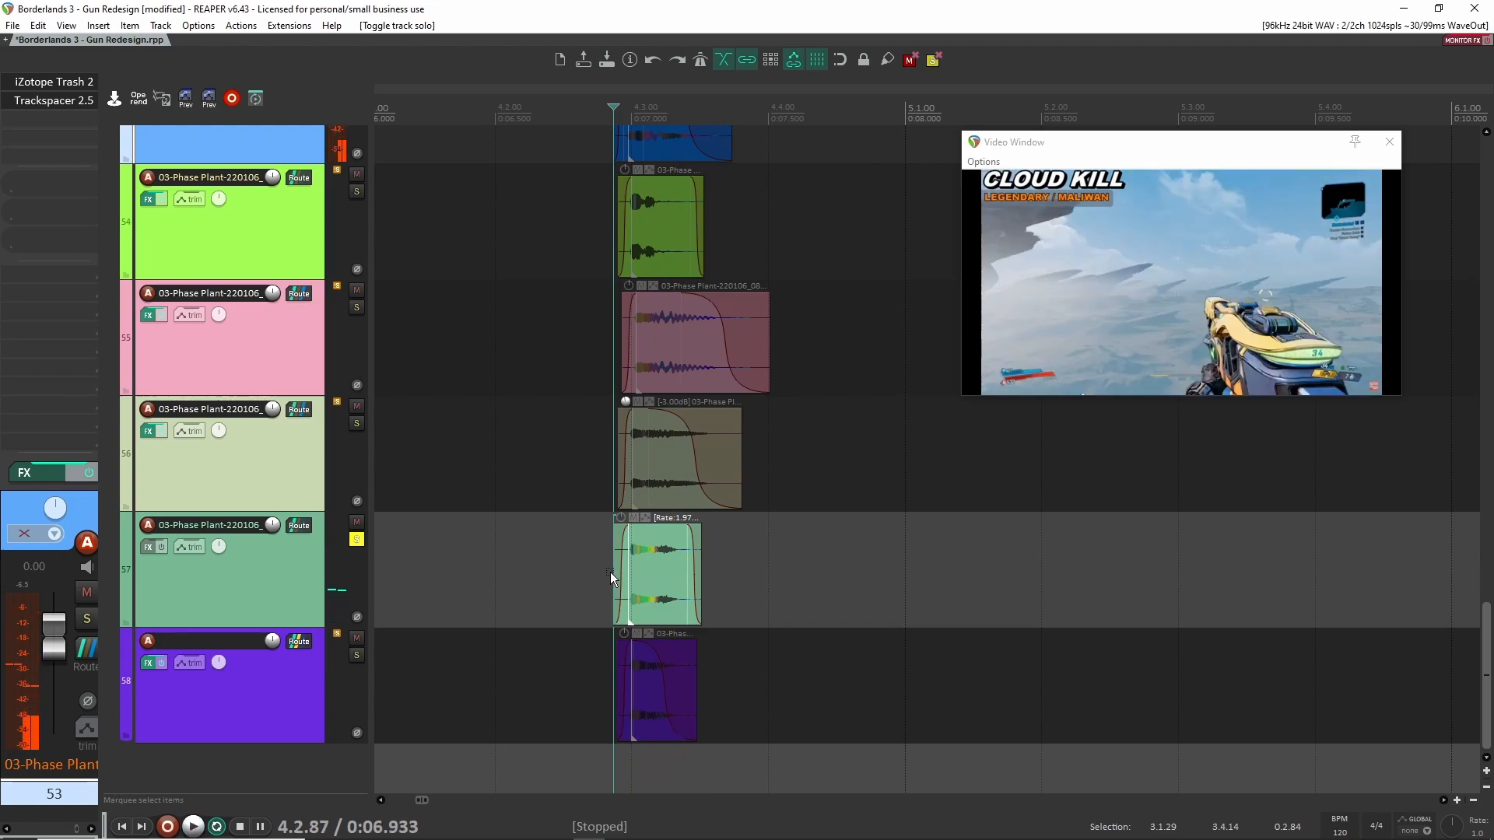
# - Open the FX chain of Phase Plant track 5 and maximize its window
pyautogui.scroll(20, 589, 596)
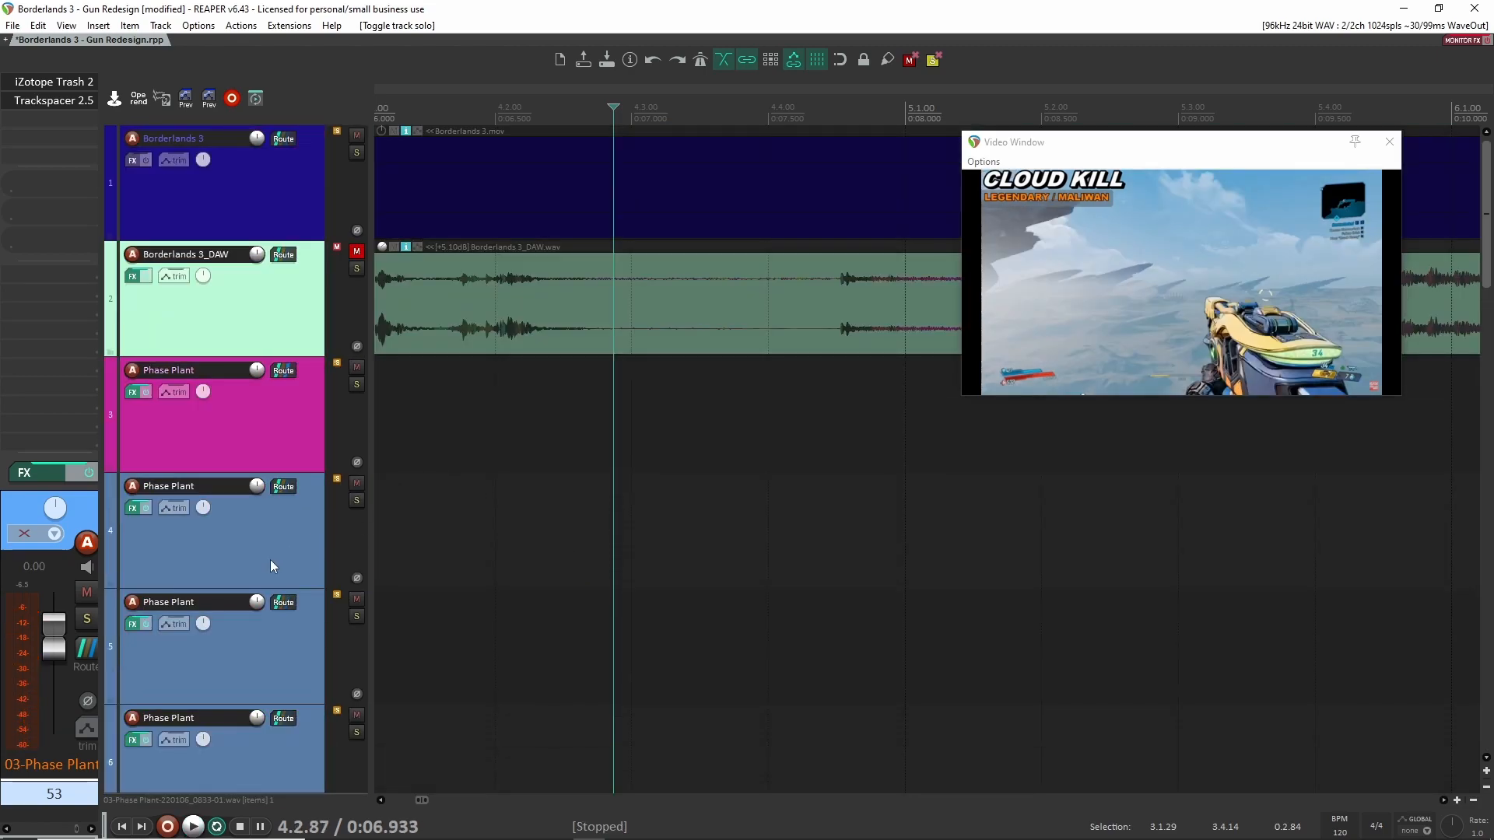
pyautogui.click(270, 665)
pyautogui.press('f')
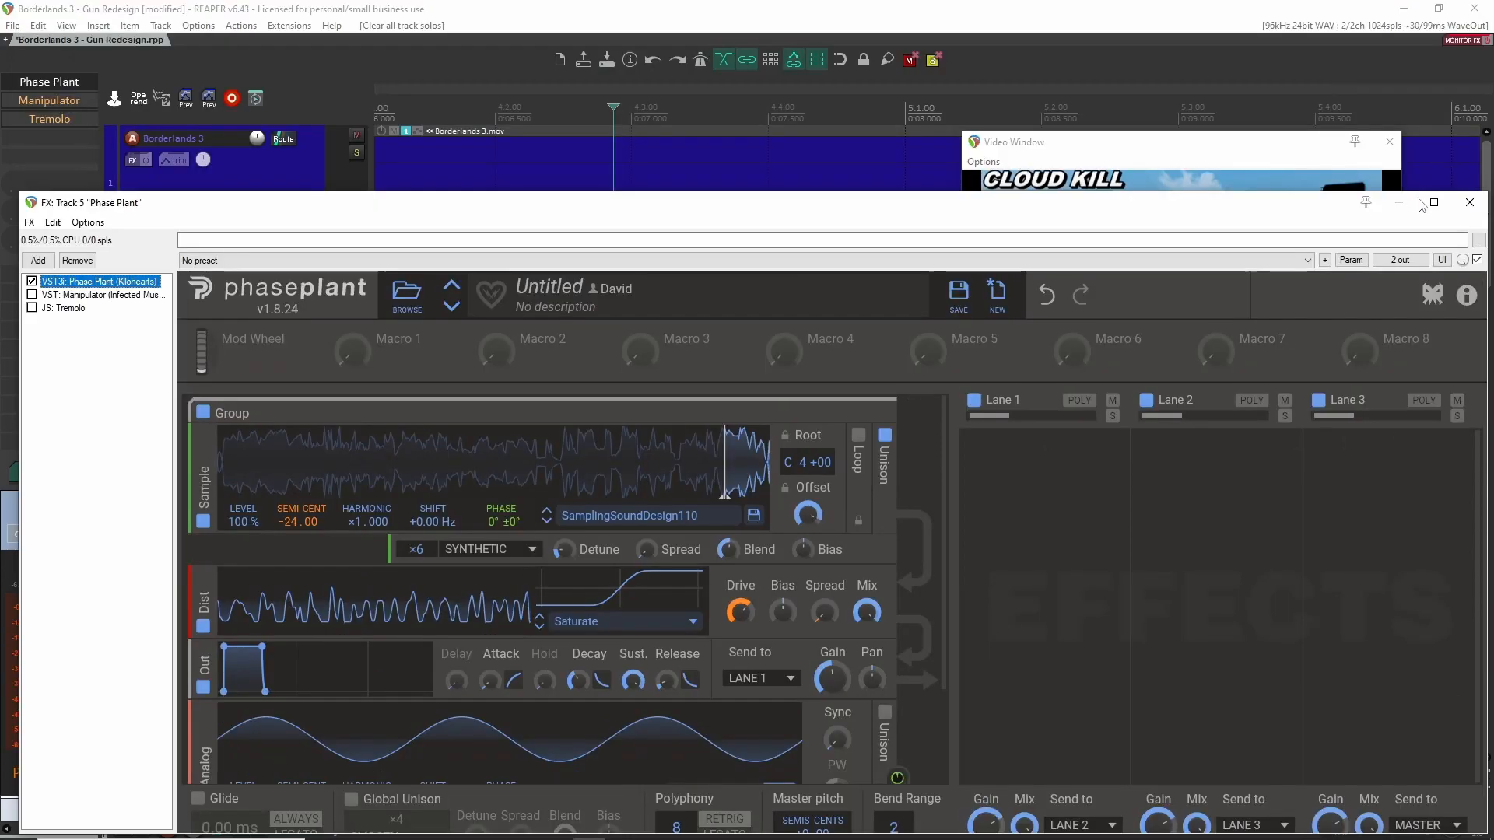
pyautogui.click(1434, 204)
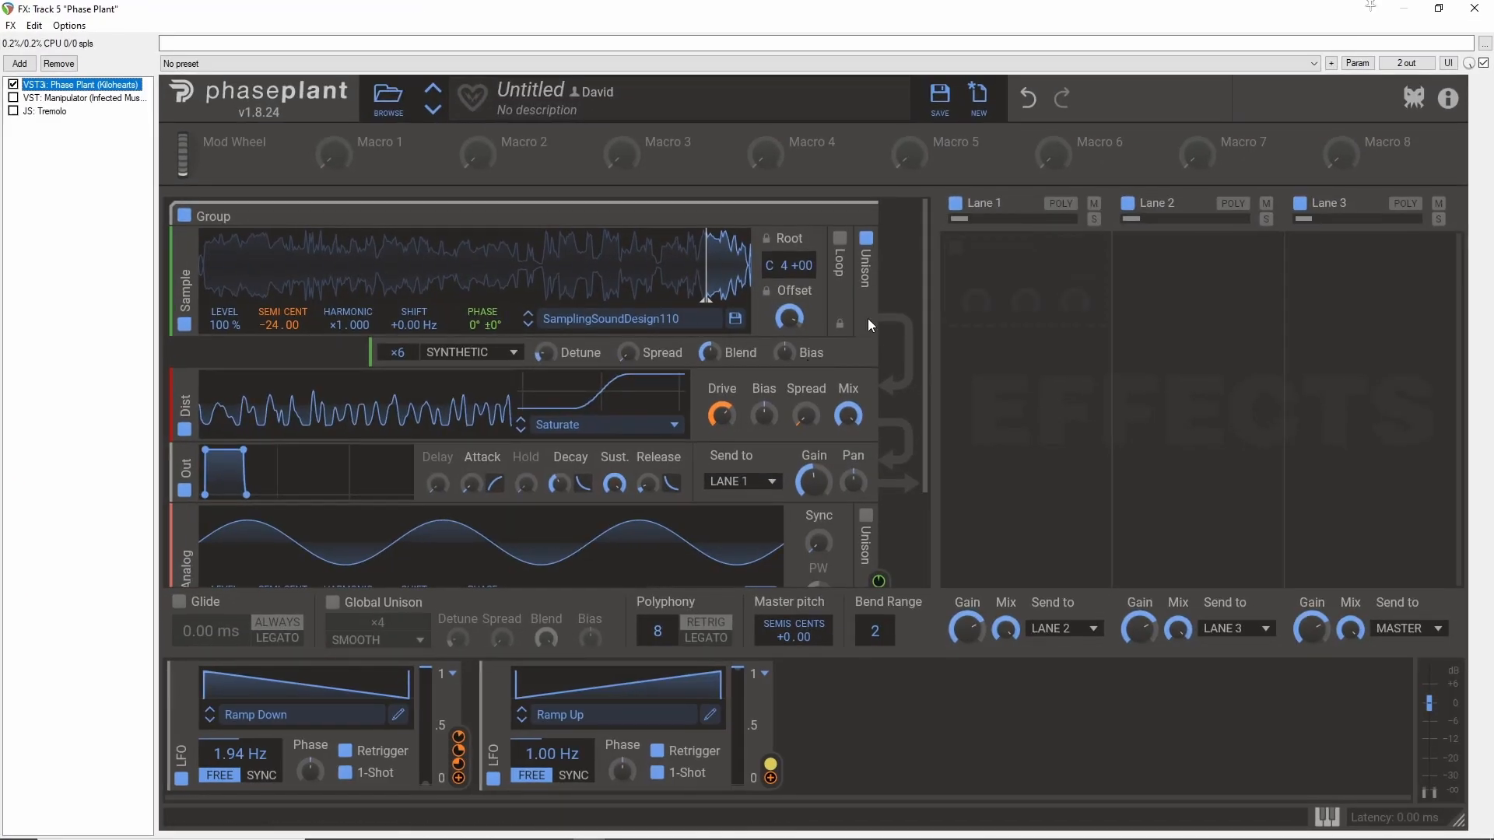
# - Try different start offsets for the SamplingSoundDesign110 sample in Phase Plant, ending at about 48%
pyautogui.moveTo(719, 265); pyautogui.dragTo(575, 266)
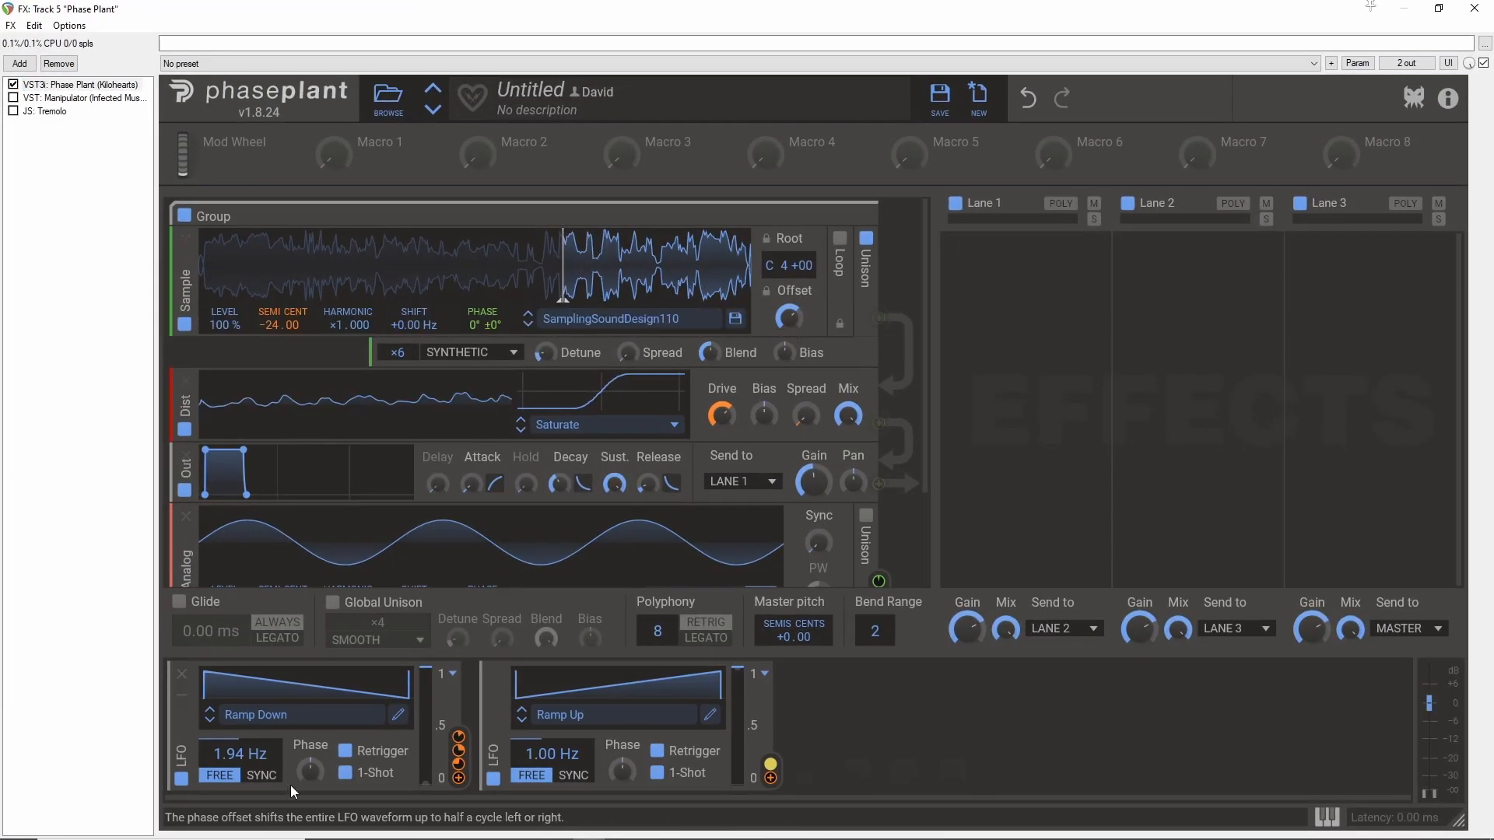
pyautogui.moveTo(550, 259); pyautogui.dragTo(576, 268)
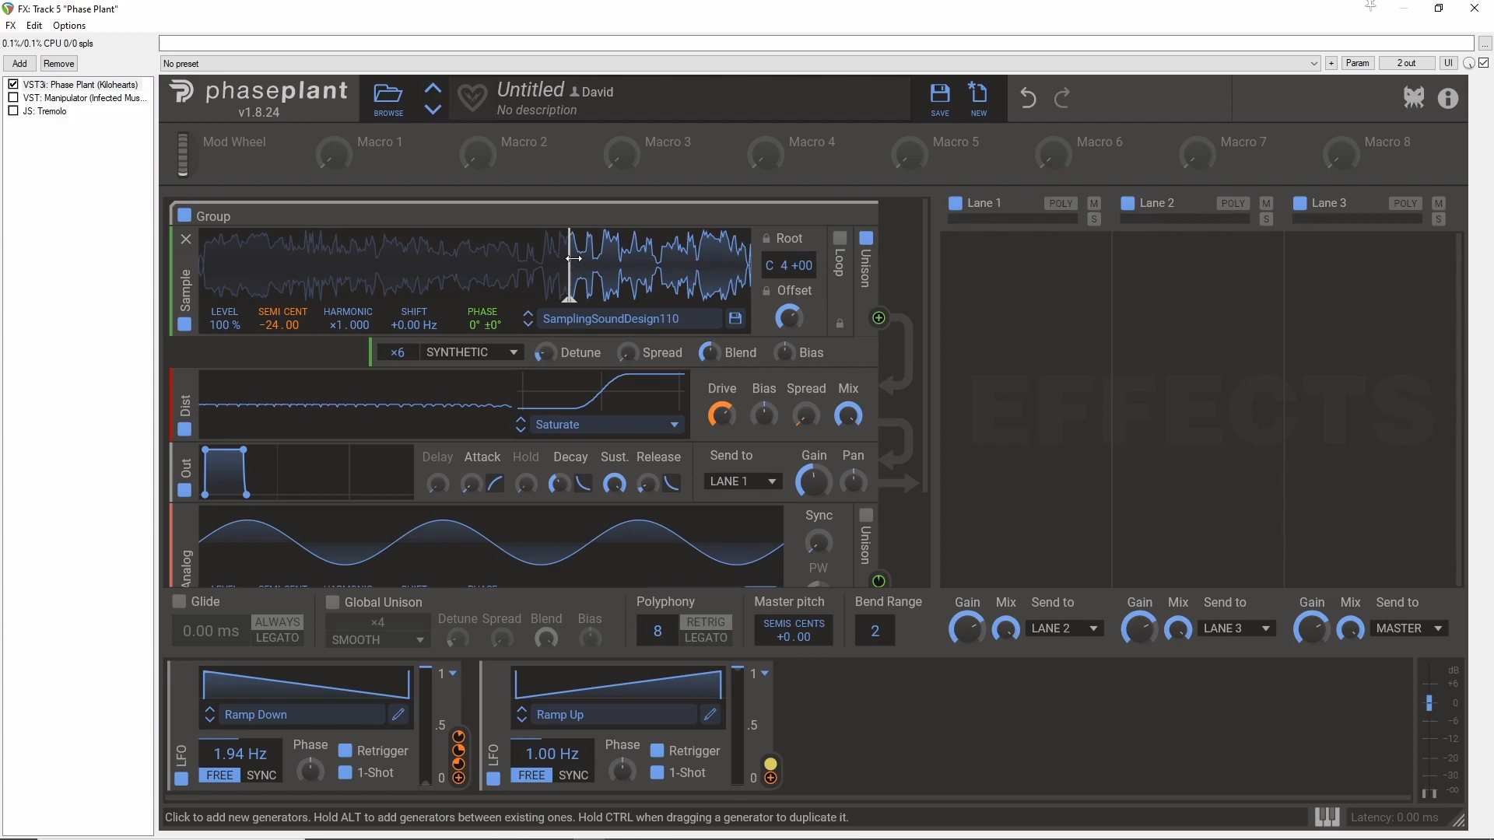
pyautogui.moveTo(577, 256); pyautogui.dragTo(468, 269)
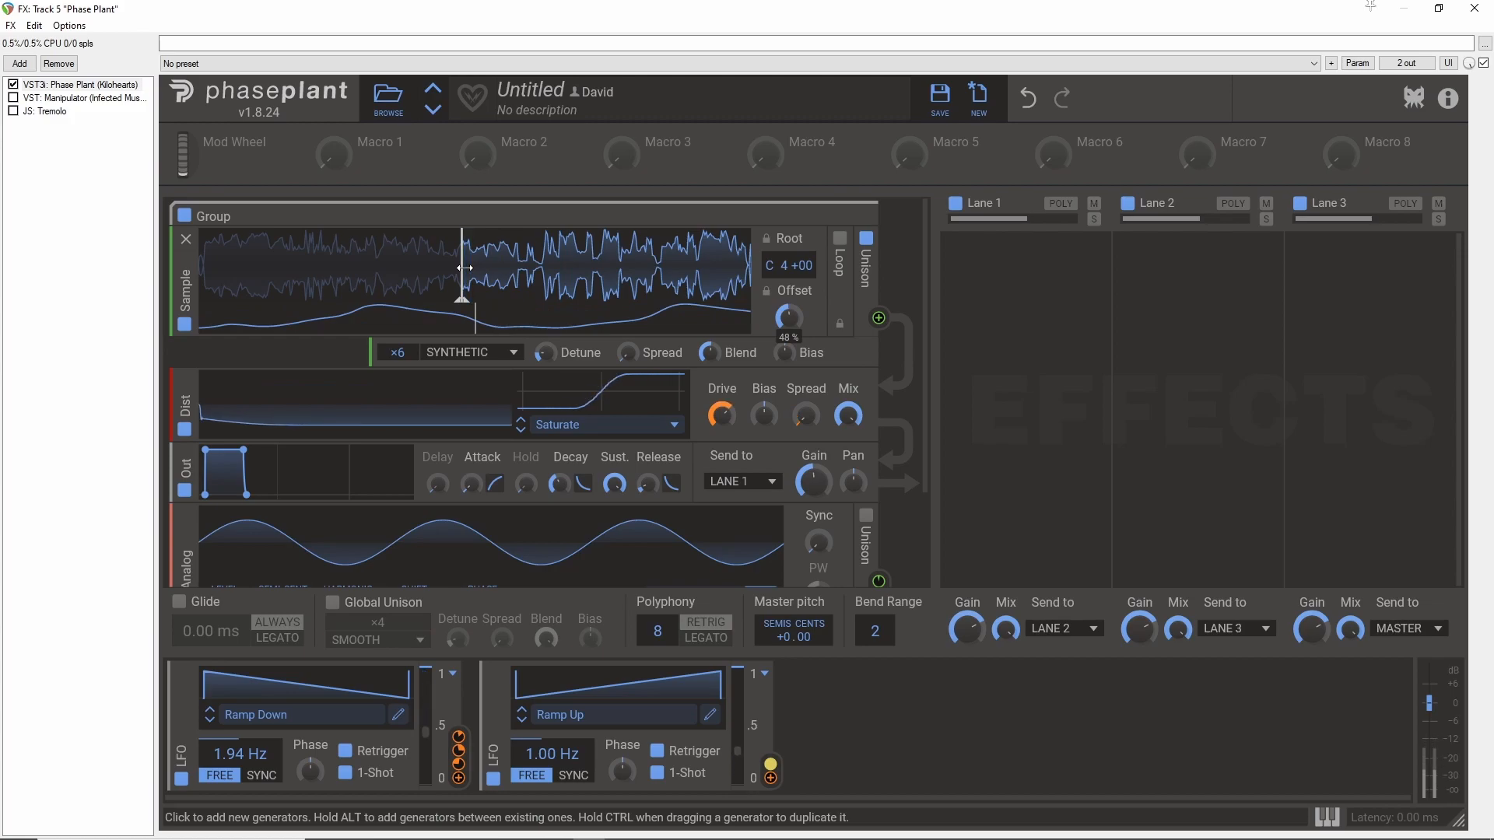
# - Change the first LFO's shape from Ramp Down to the user preset Double Transient in the Gun Transients folder
pyautogui.scroll(-2, 372, 488)
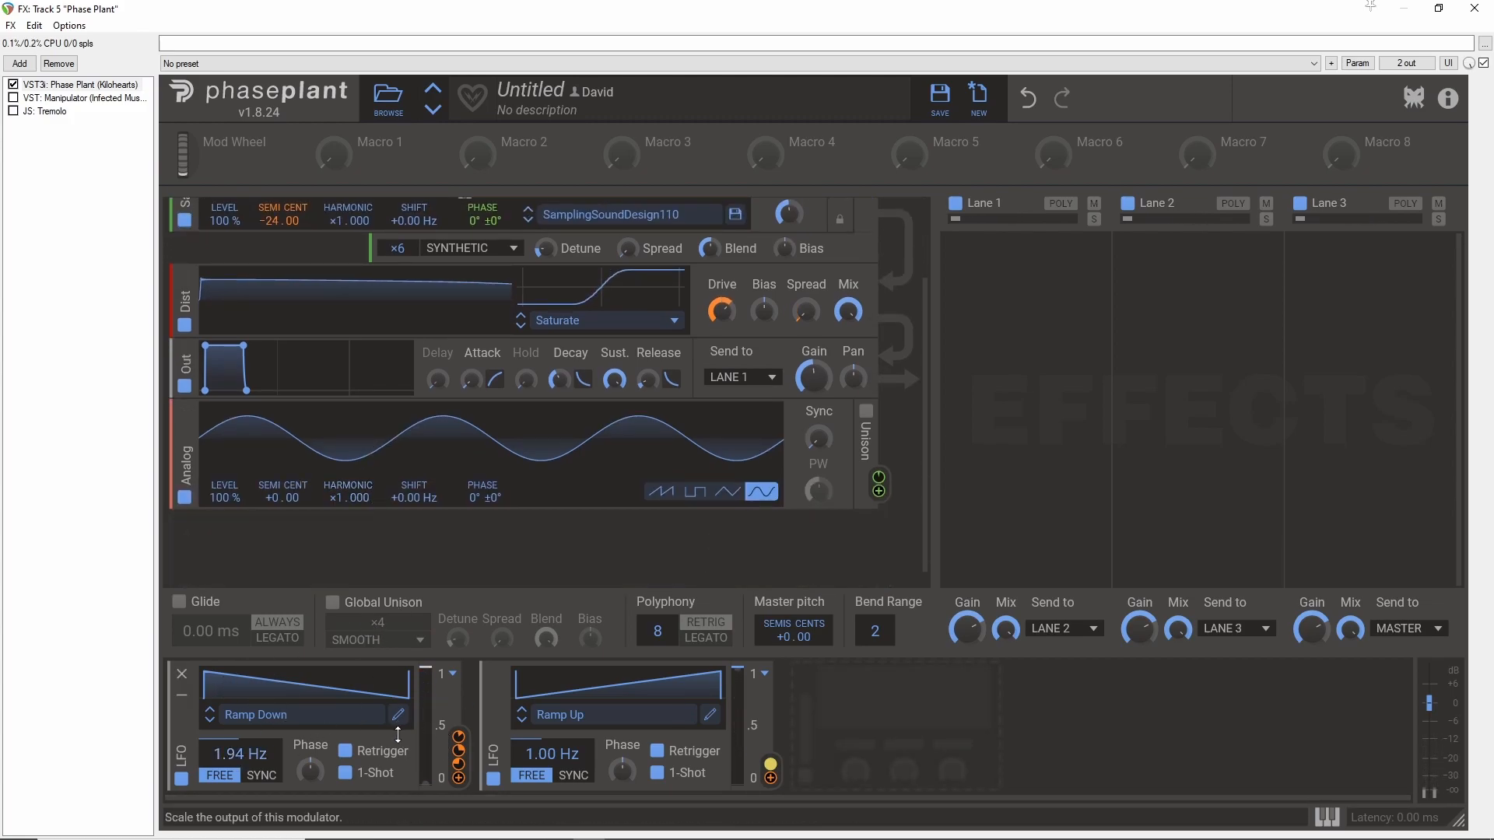
pyautogui.click(273, 703)
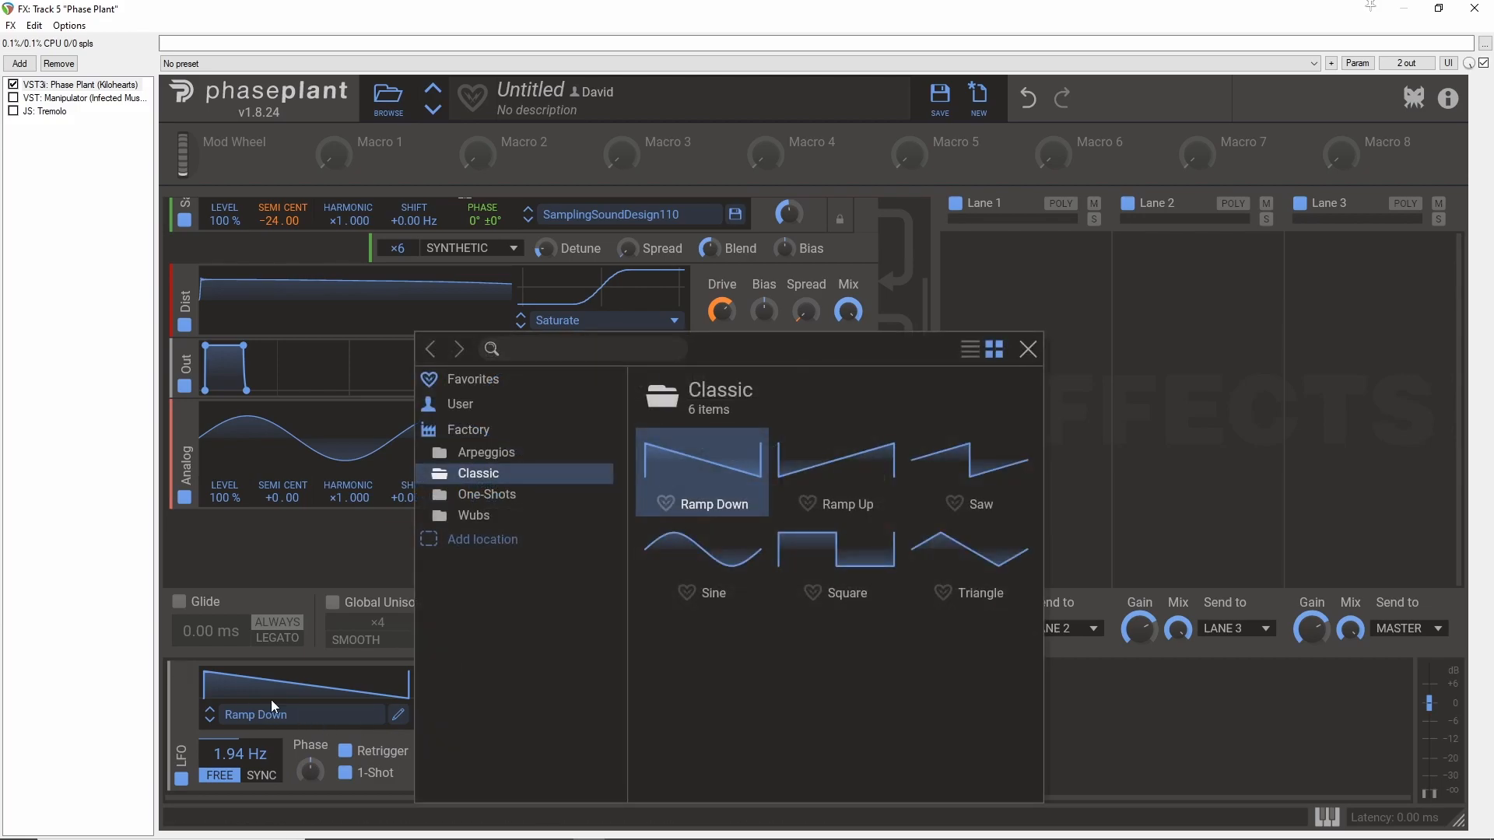
pyautogui.click(459, 403)
pyautogui.click(476, 426)
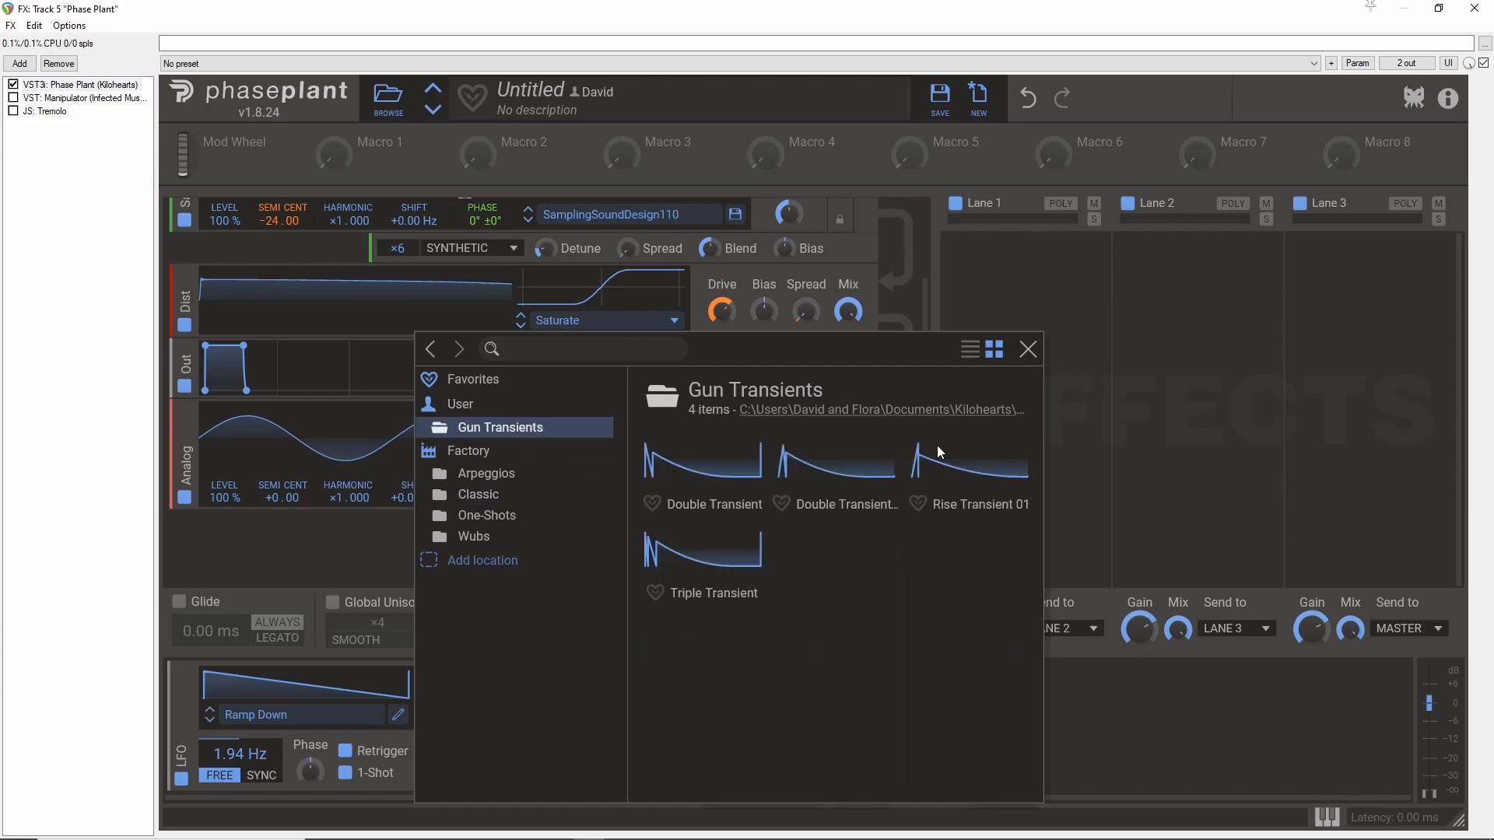
pyautogui.doubleClick(663, 463)
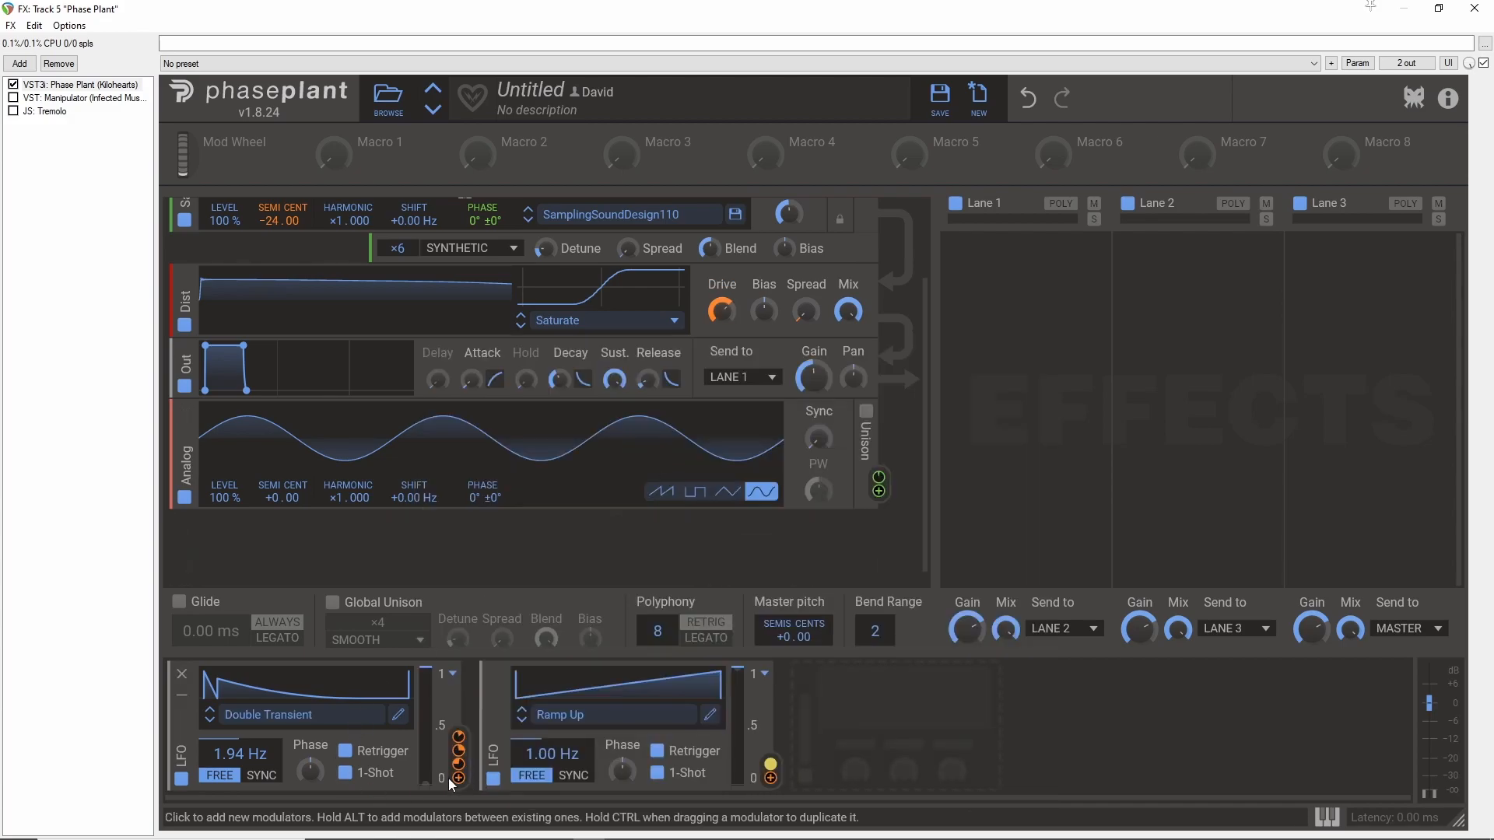
# - Move the start offset of the SamplingSoundDesign110 sample close to its end and close the track 5 FX window
pyautogui.click(268, 232)
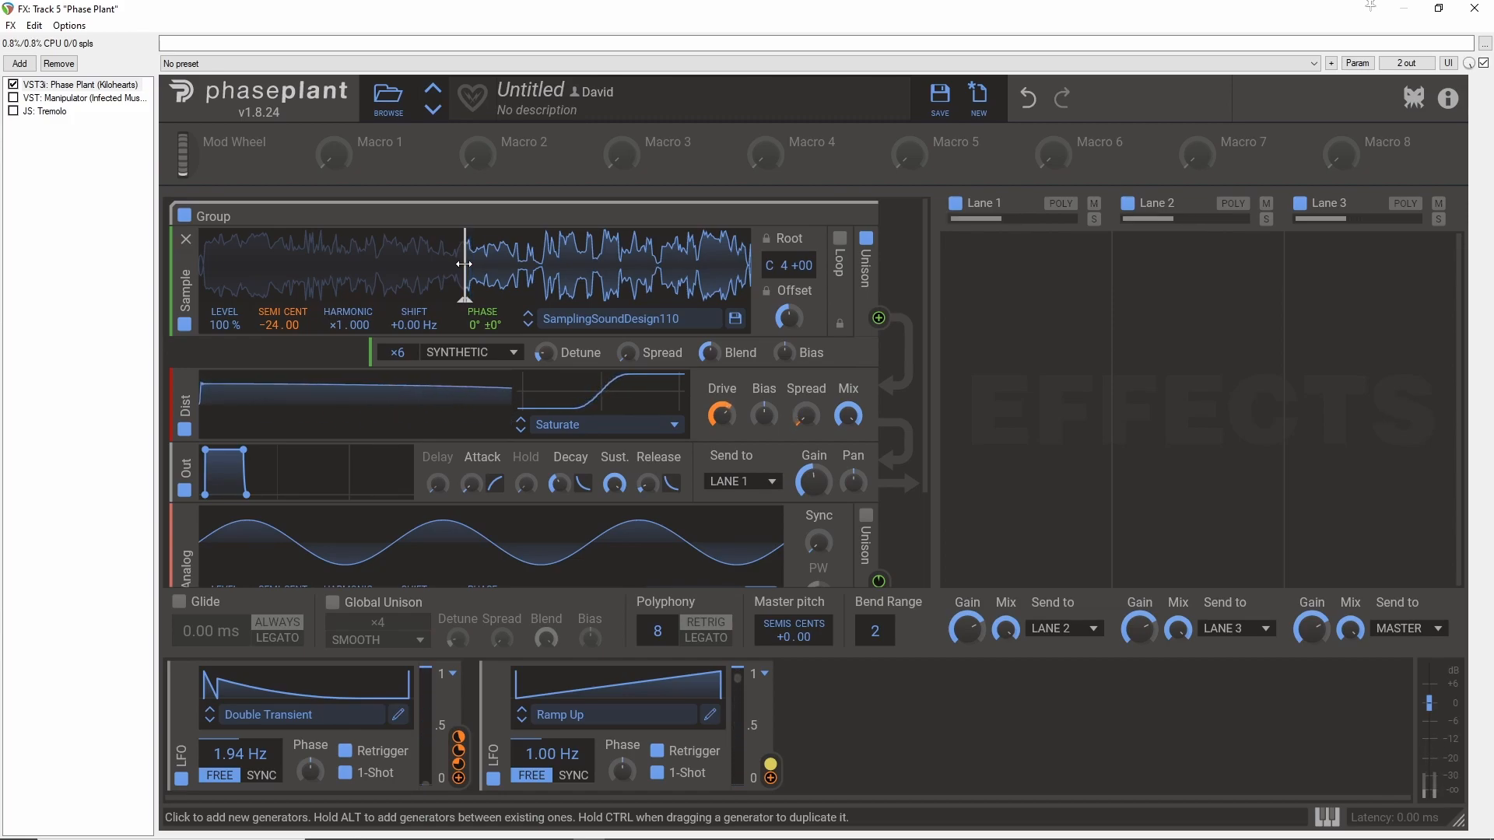
pyautogui.moveTo(464, 265)
pyautogui.mouseDown()
pyautogui.moveTo(386, 277)
pyautogui.moveTo(608, 283)
pyautogui.mouseUp()
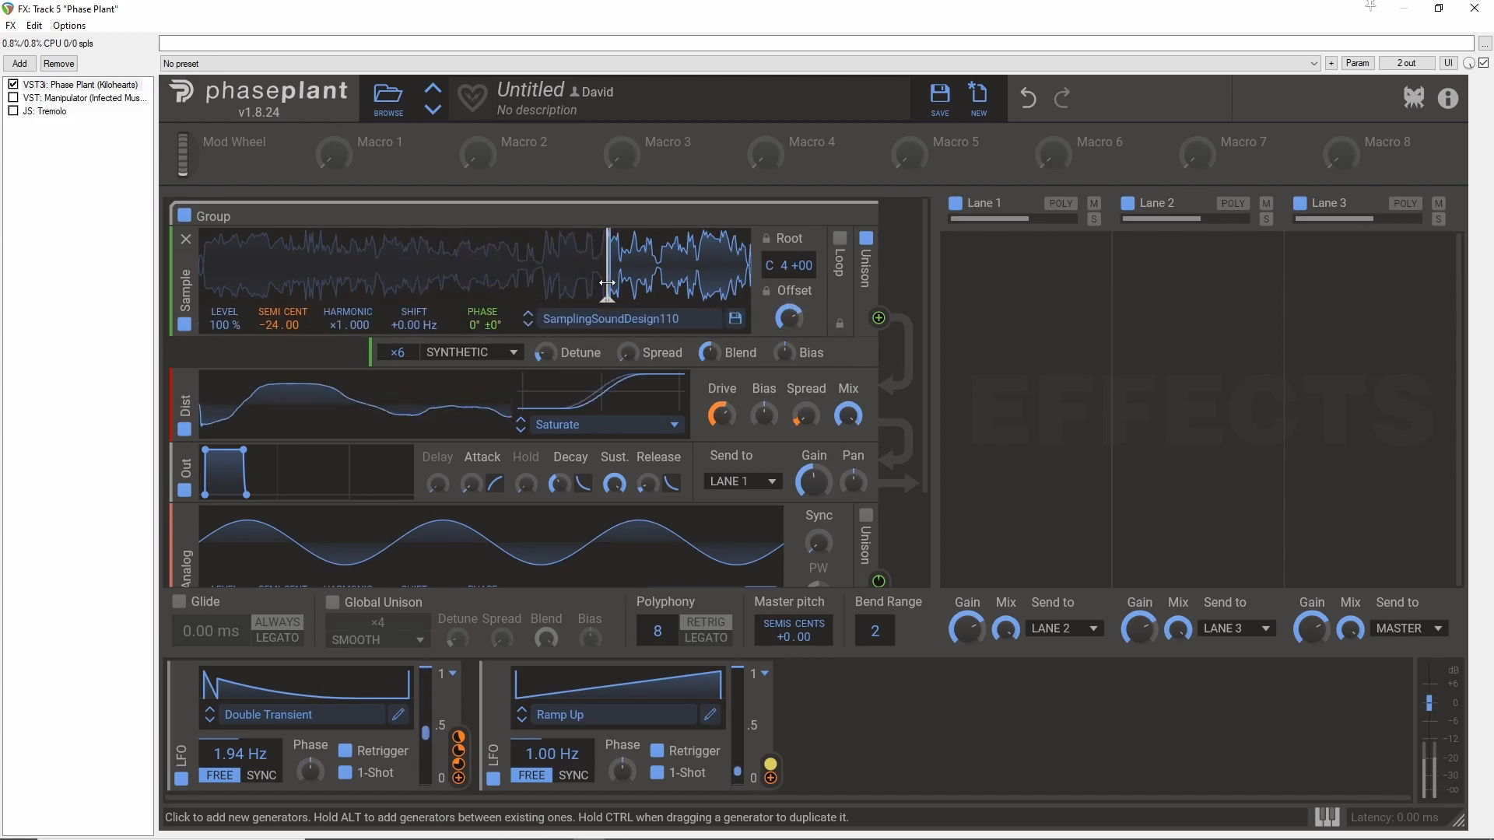
pyautogui.moveTo(605, 281); pyautogui.dragTo(711, 266)
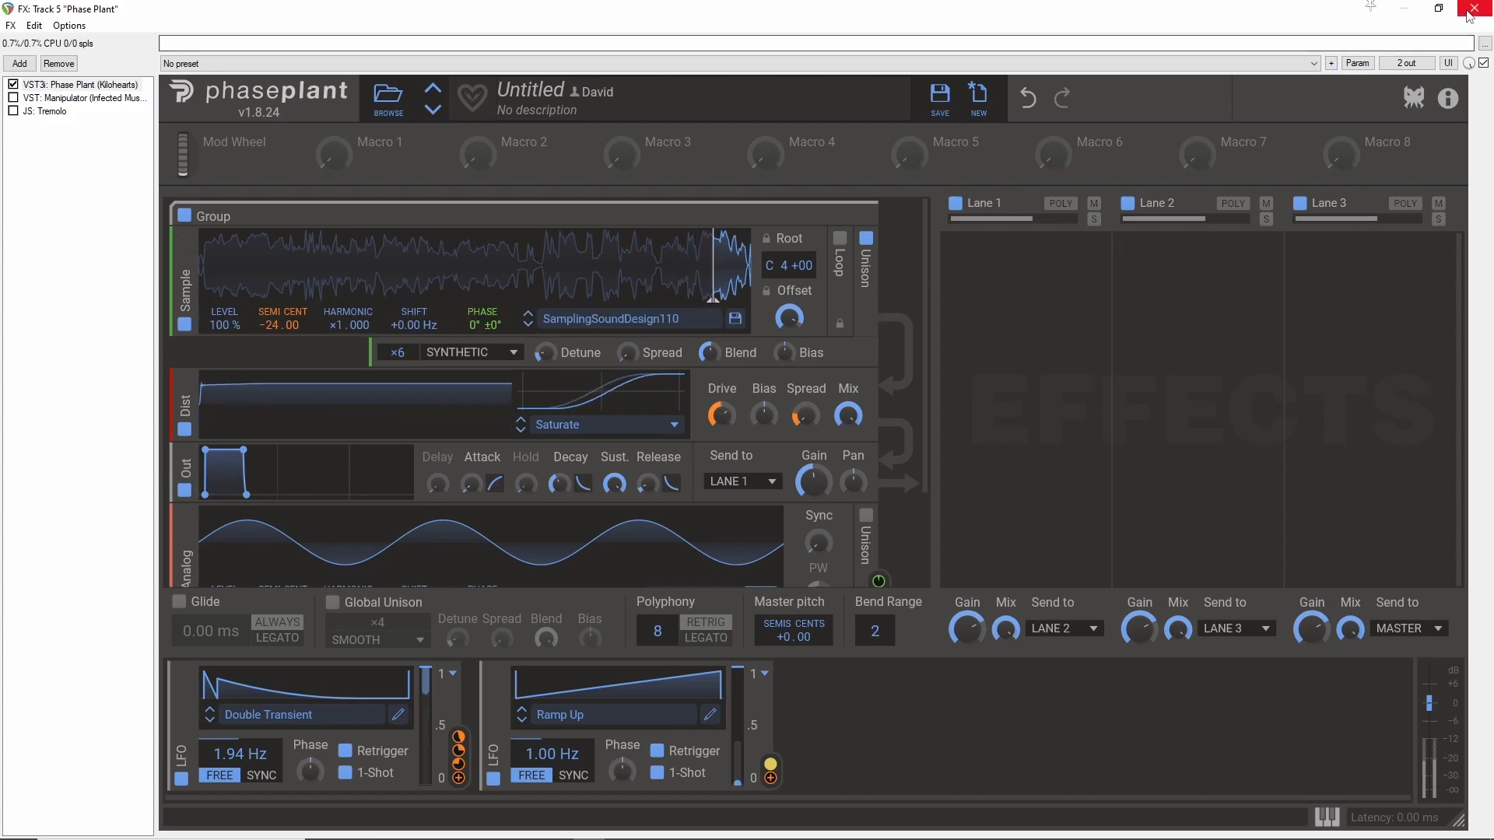
pyautogui.press('Escape')
# - Solo green track 57 in the SHOT folder, place the edit cursor at 4.2.84 and play the layer
pyautogui.scroll(-20, 791, 521)
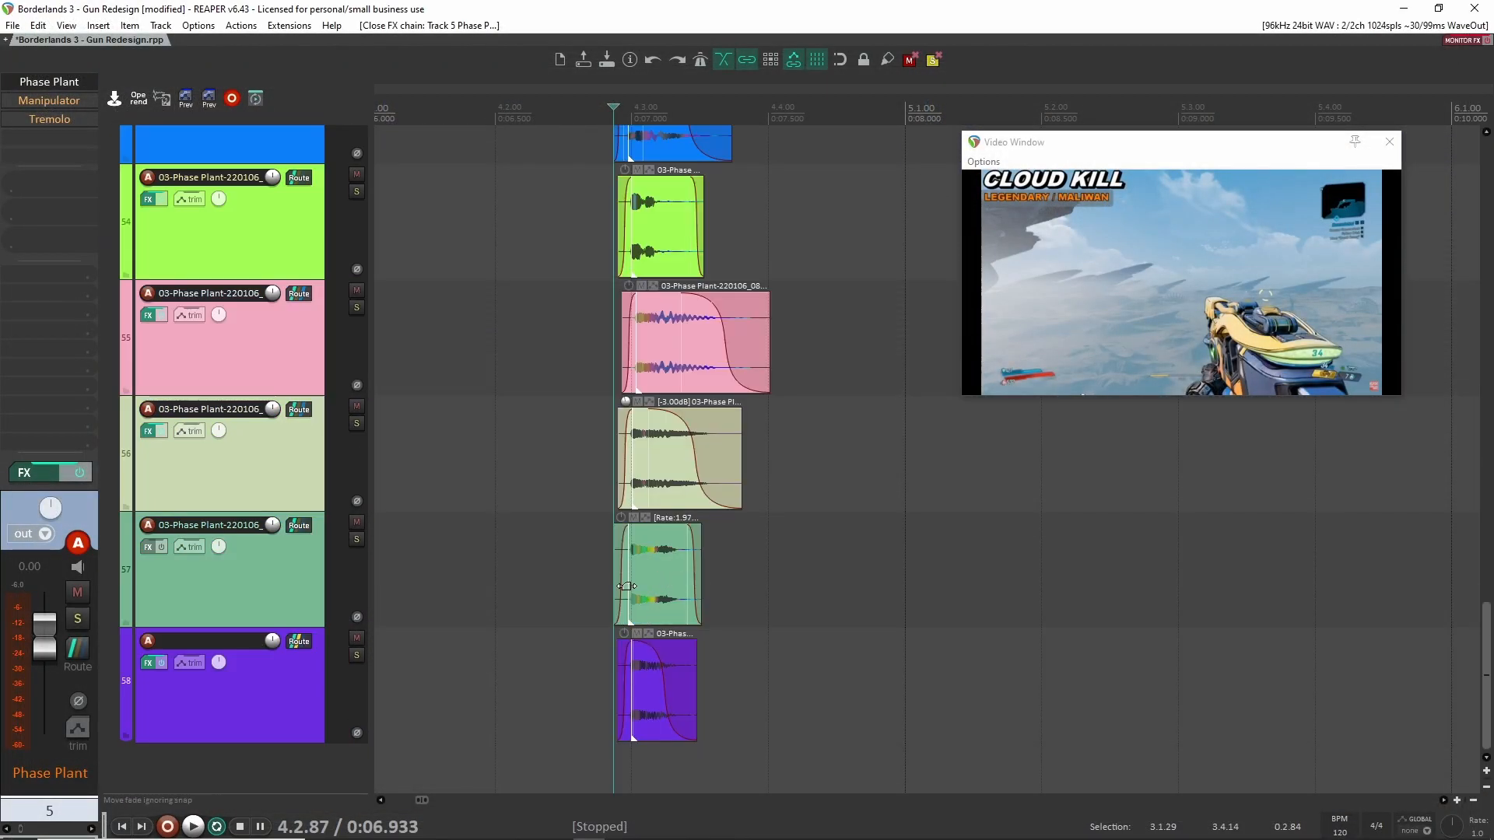
pyautogui.click(361, 538)
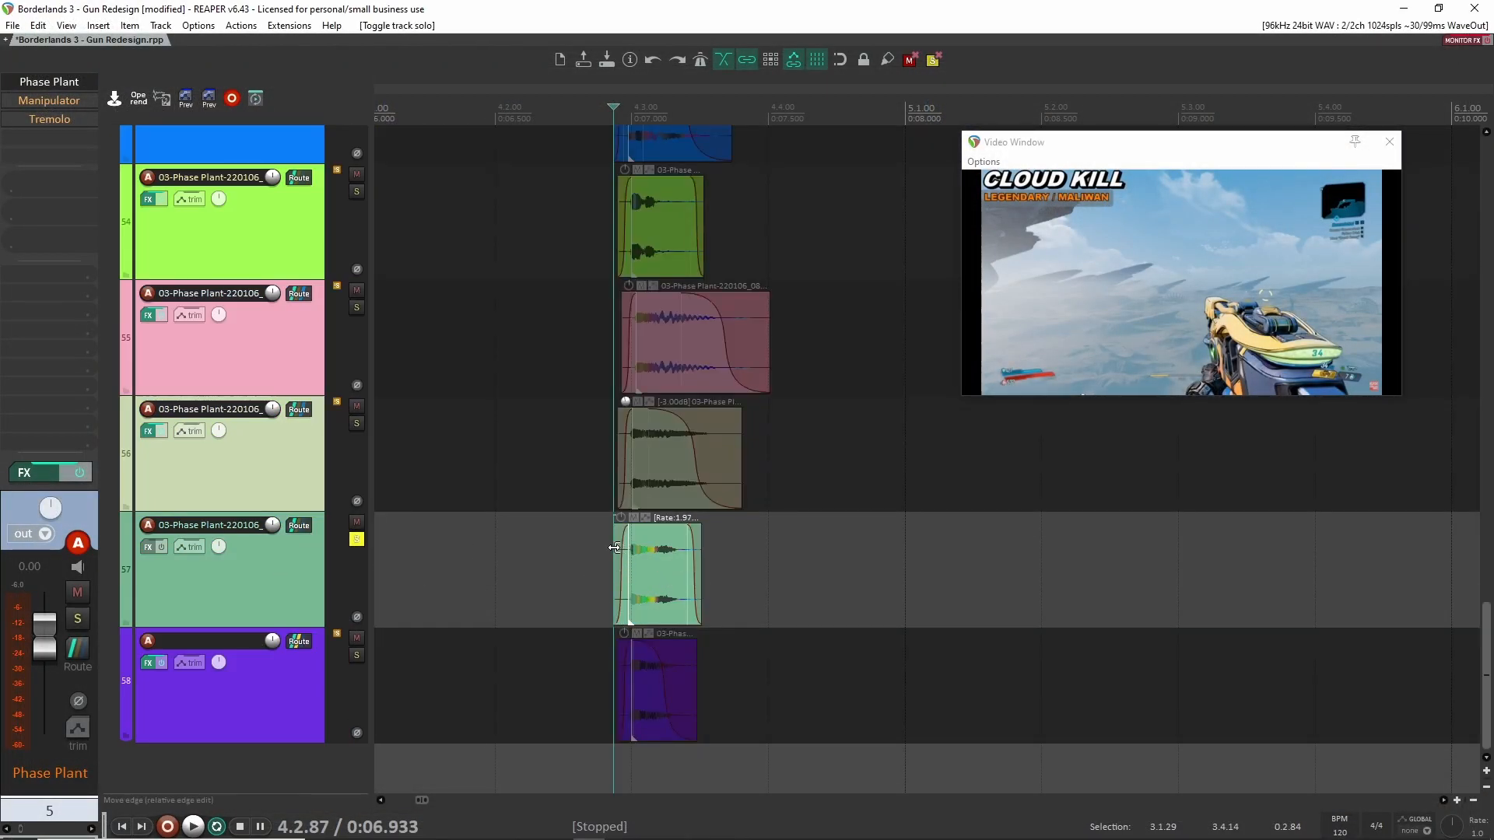
pyautogui.click(609, 615)
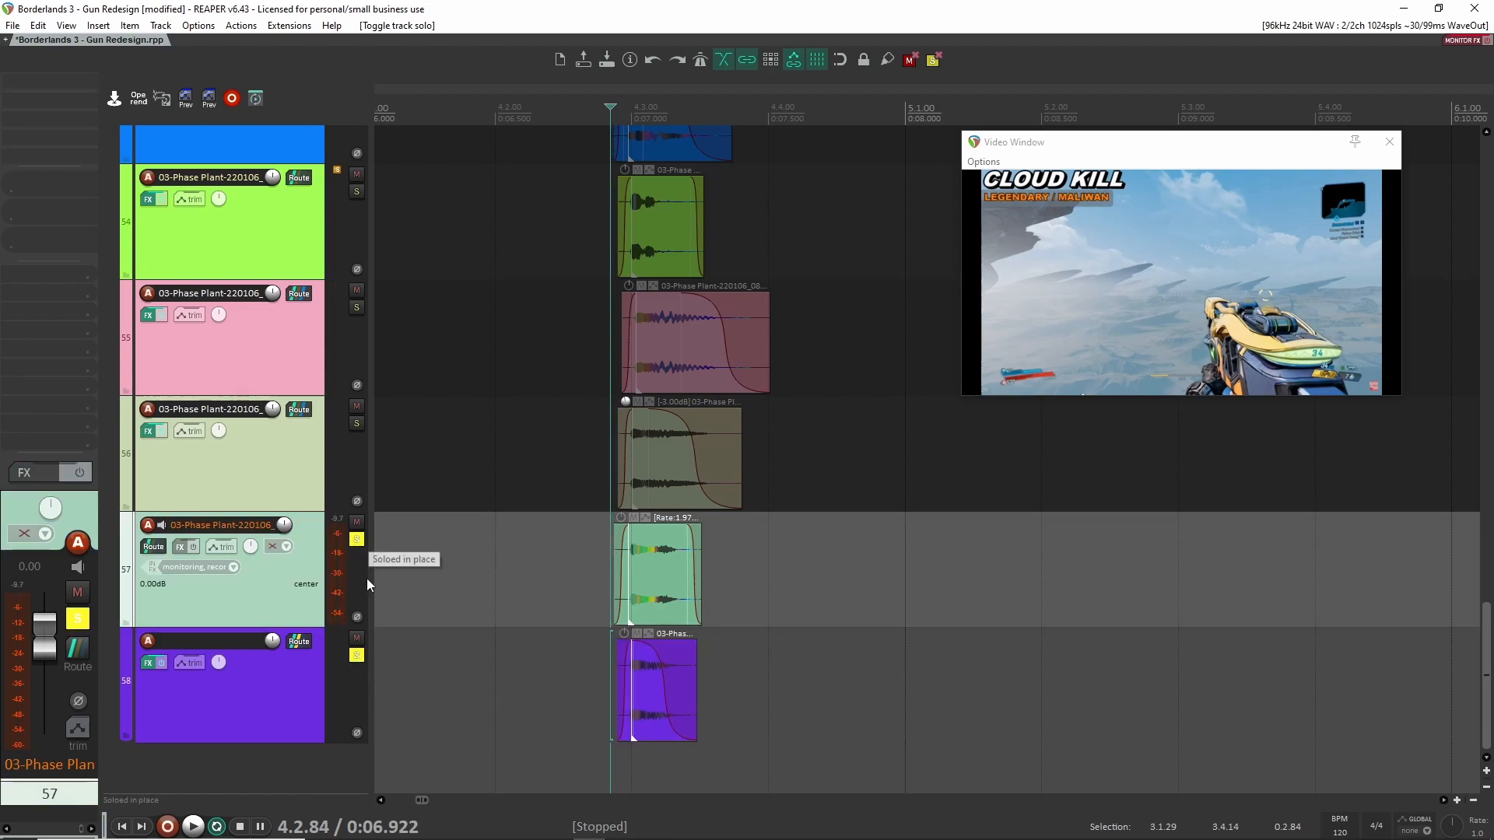
pyautogui.press('space')
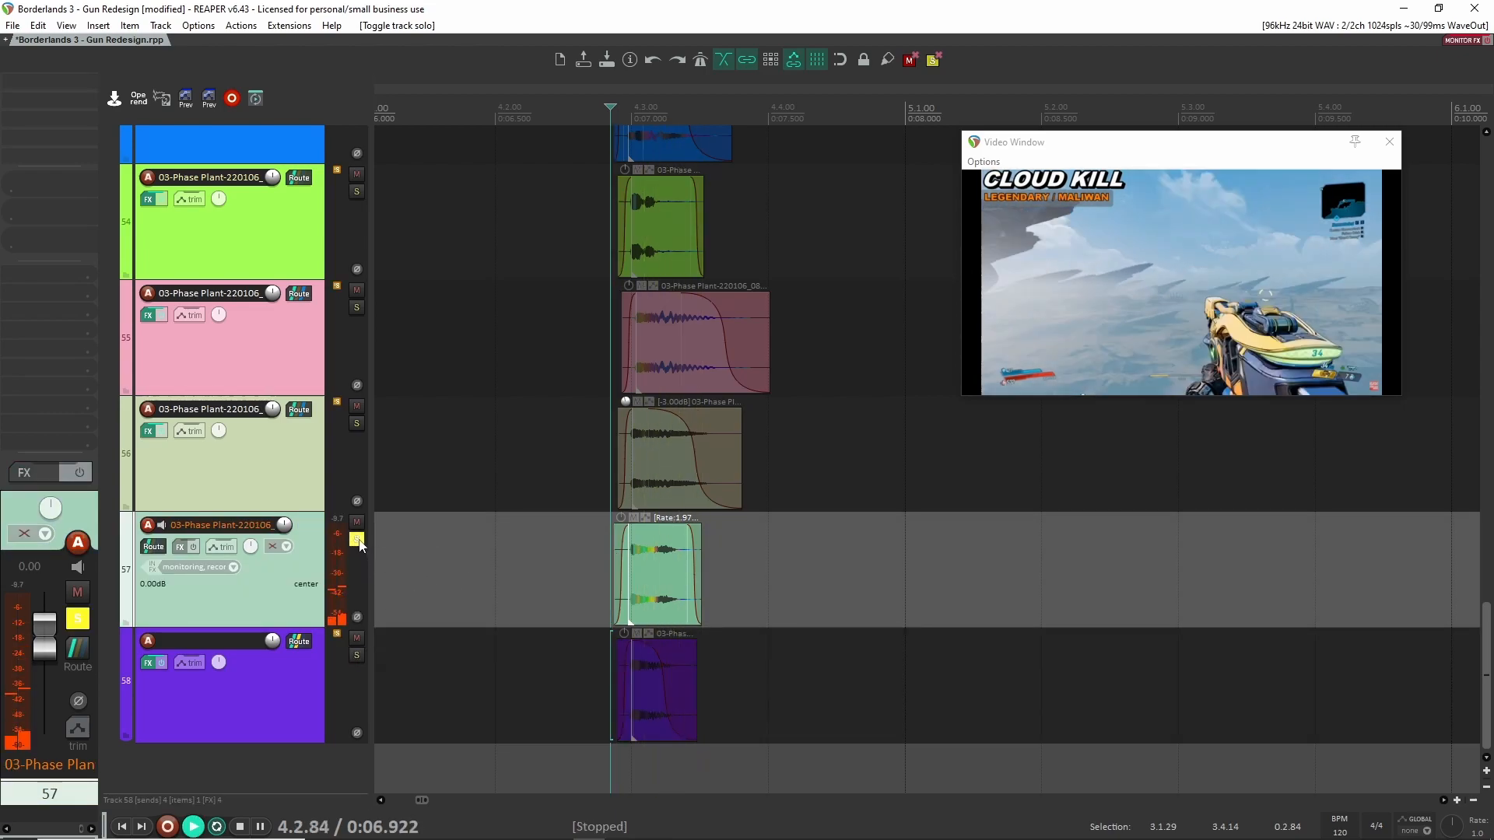
pyautogui.press('space')
# - Solo pale green track 56 in place of track 57 and replay it repeatedly from 4.2.84
pyautogui.click(356, 540)
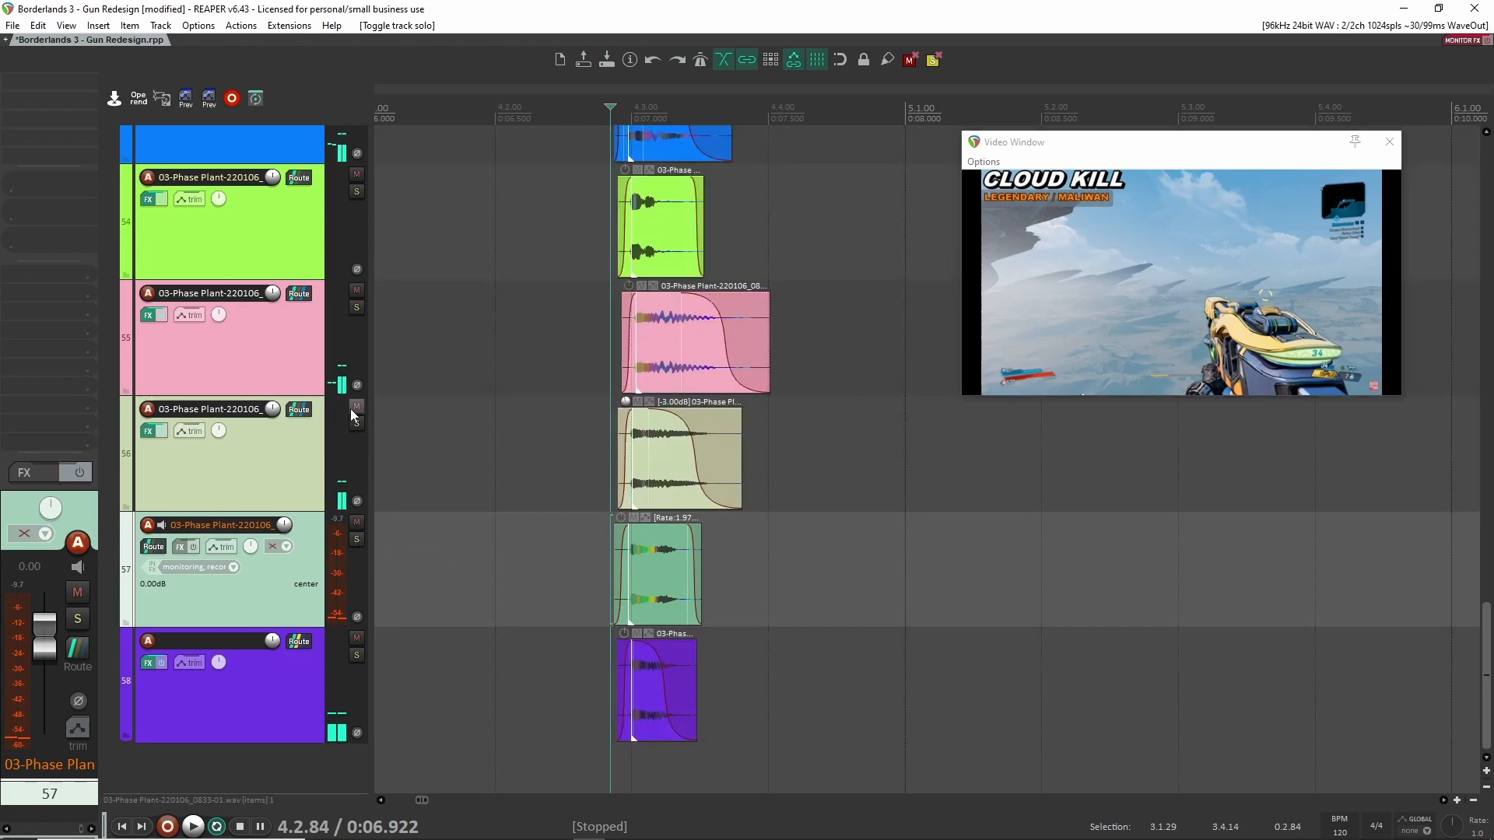
pyautogui.click(357, 423)
pyautogui.press('space')
pyautogui.press('space')
pyautogui.press('space')
pyautogui.press('space')
pyautogui.press('space')
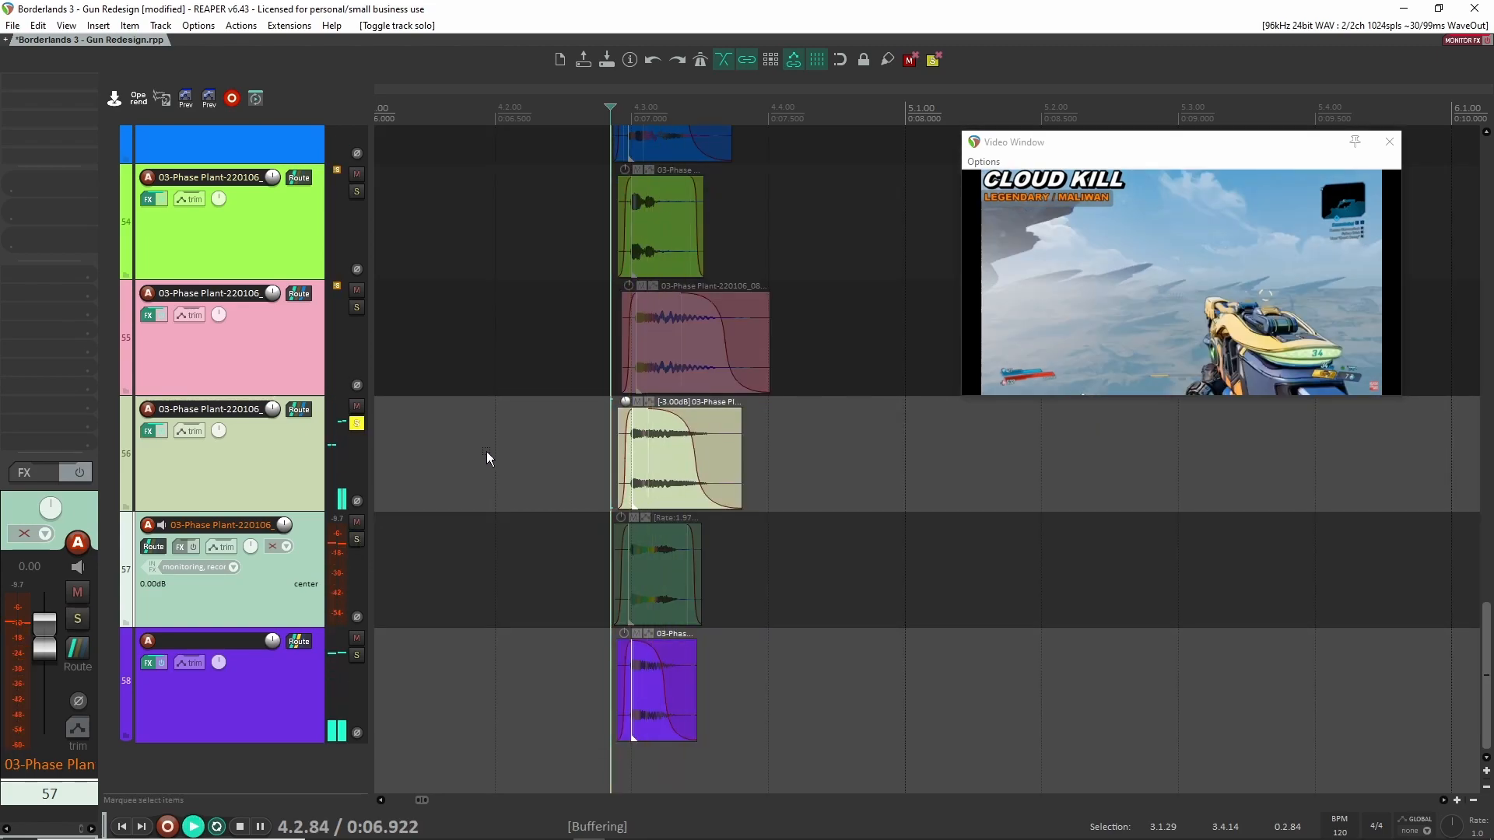
pyautogui.press('space')
pyautogui.press('space')
pyautogui.press('space')
pyautogui.press('space')
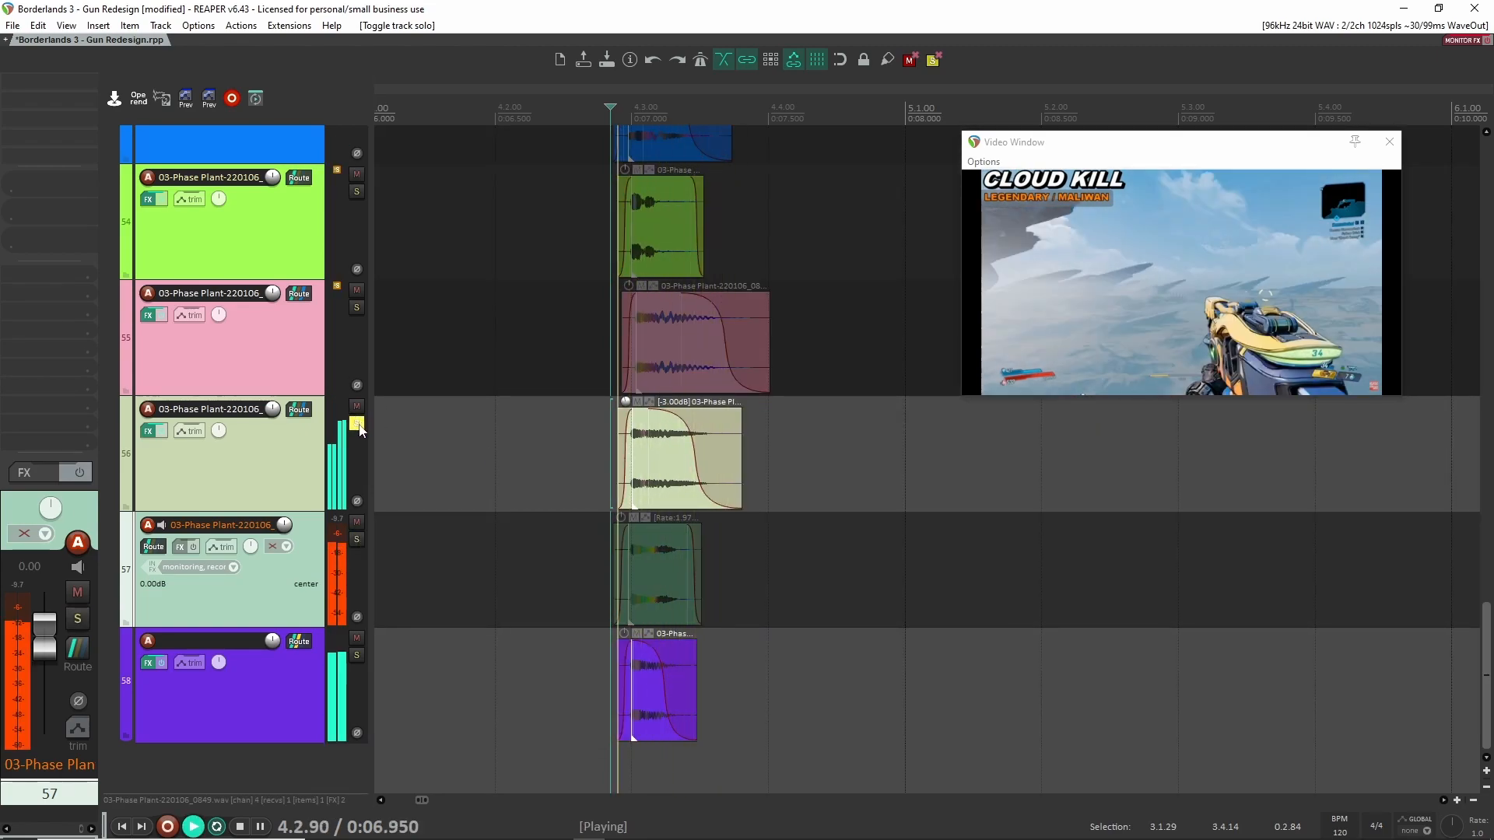
pyautogui.press('space')
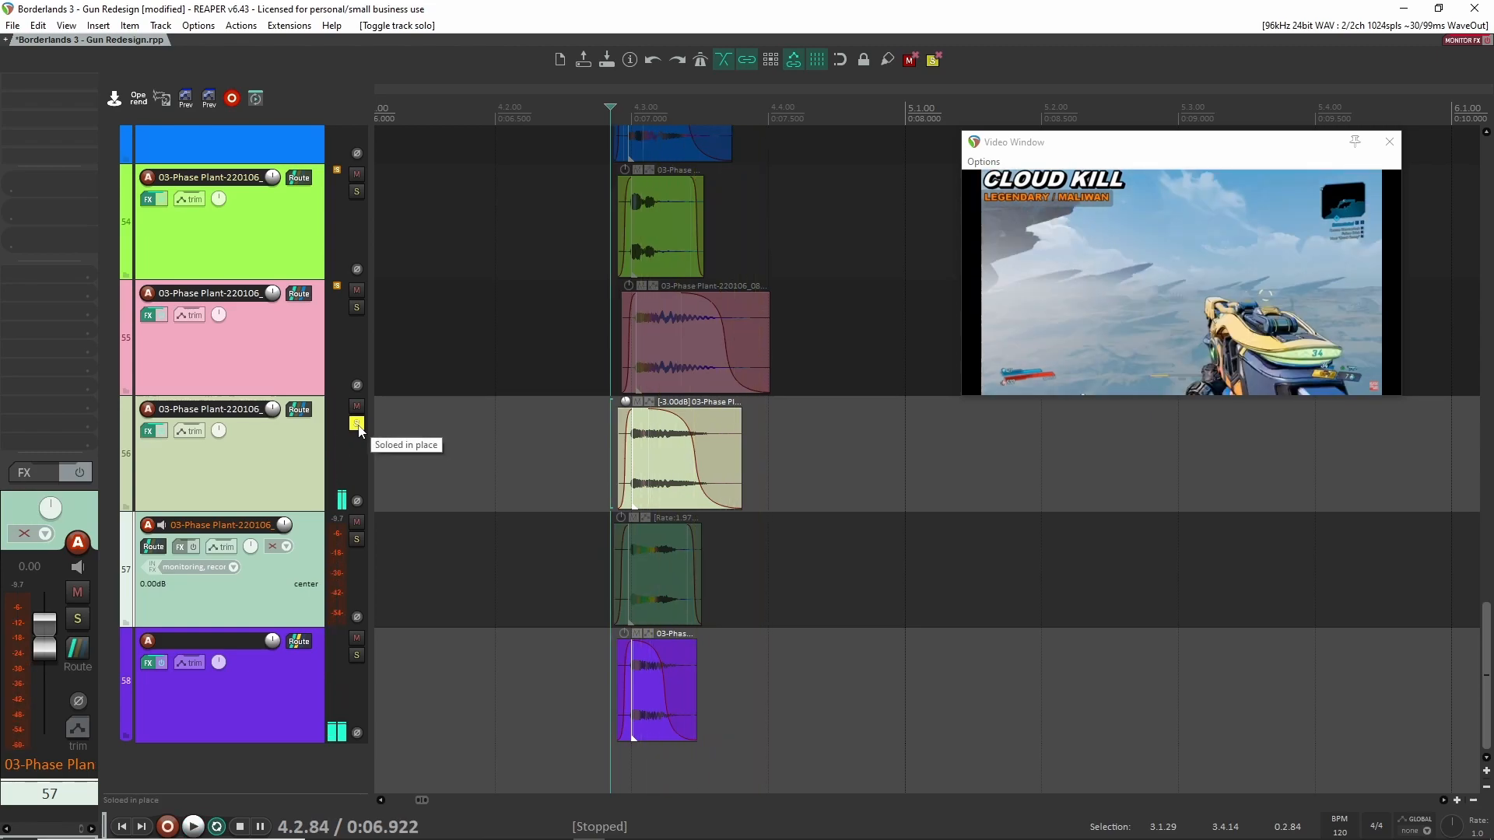
# - Solo tracks 56 and 57 together and play the pair repeatedly from 4.2.84
pyautogui.click(358, 428)
pyautogui.click(358, 540)
pyautogui.click(357, 426)
pyautogui.press('space')
pyautogui.press('space')
pyautogui.press('space')
pyautogui.press('space')
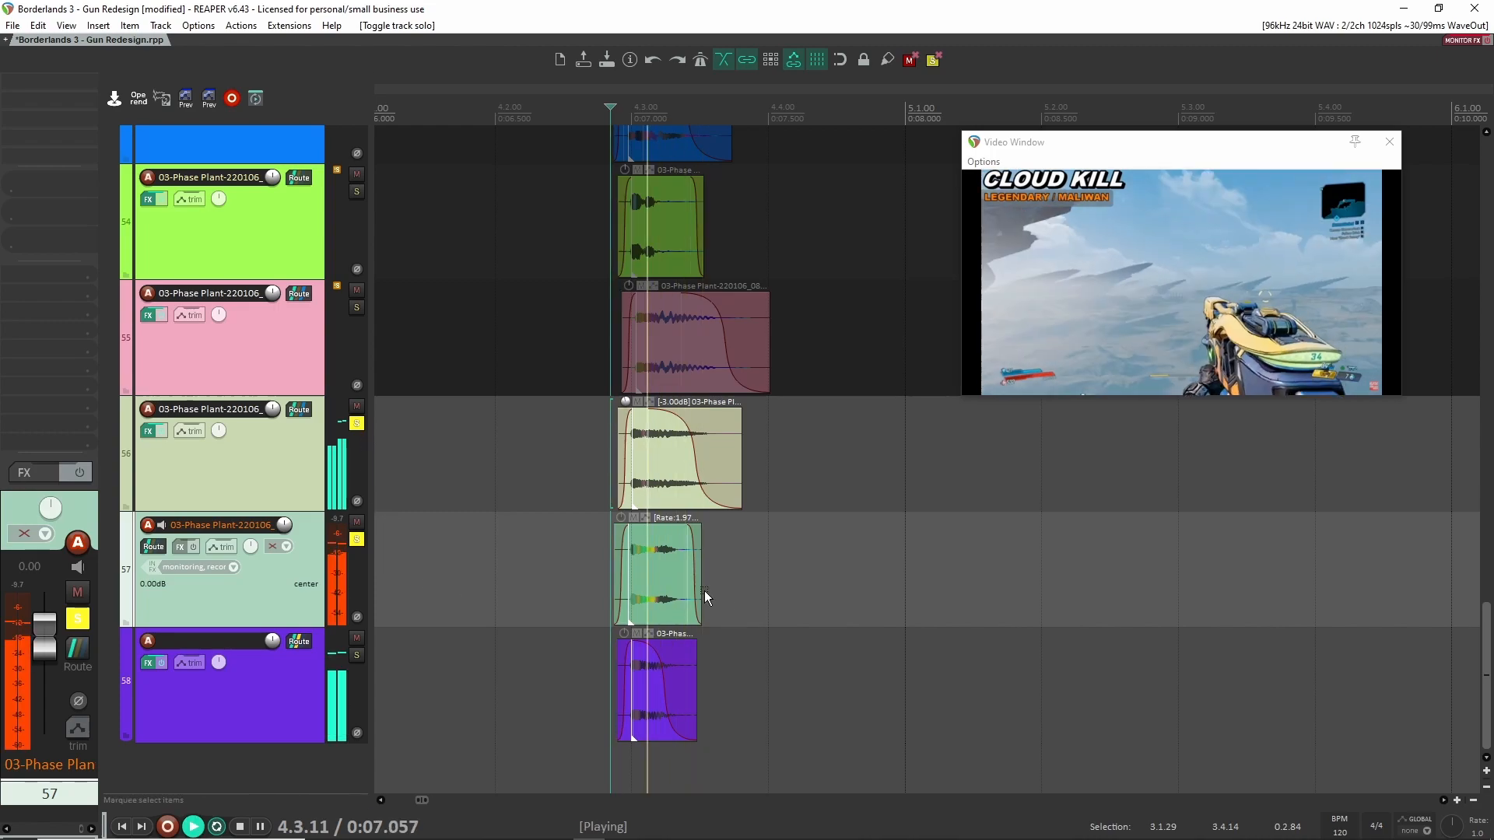
pyautogui.press('space')
# - Unsolo tracks 56 and 57, solo pink track 55 and play it repeatedly from 4.2.84
pyautogui.click(357, 539)
pyautogui.click(356, 424)
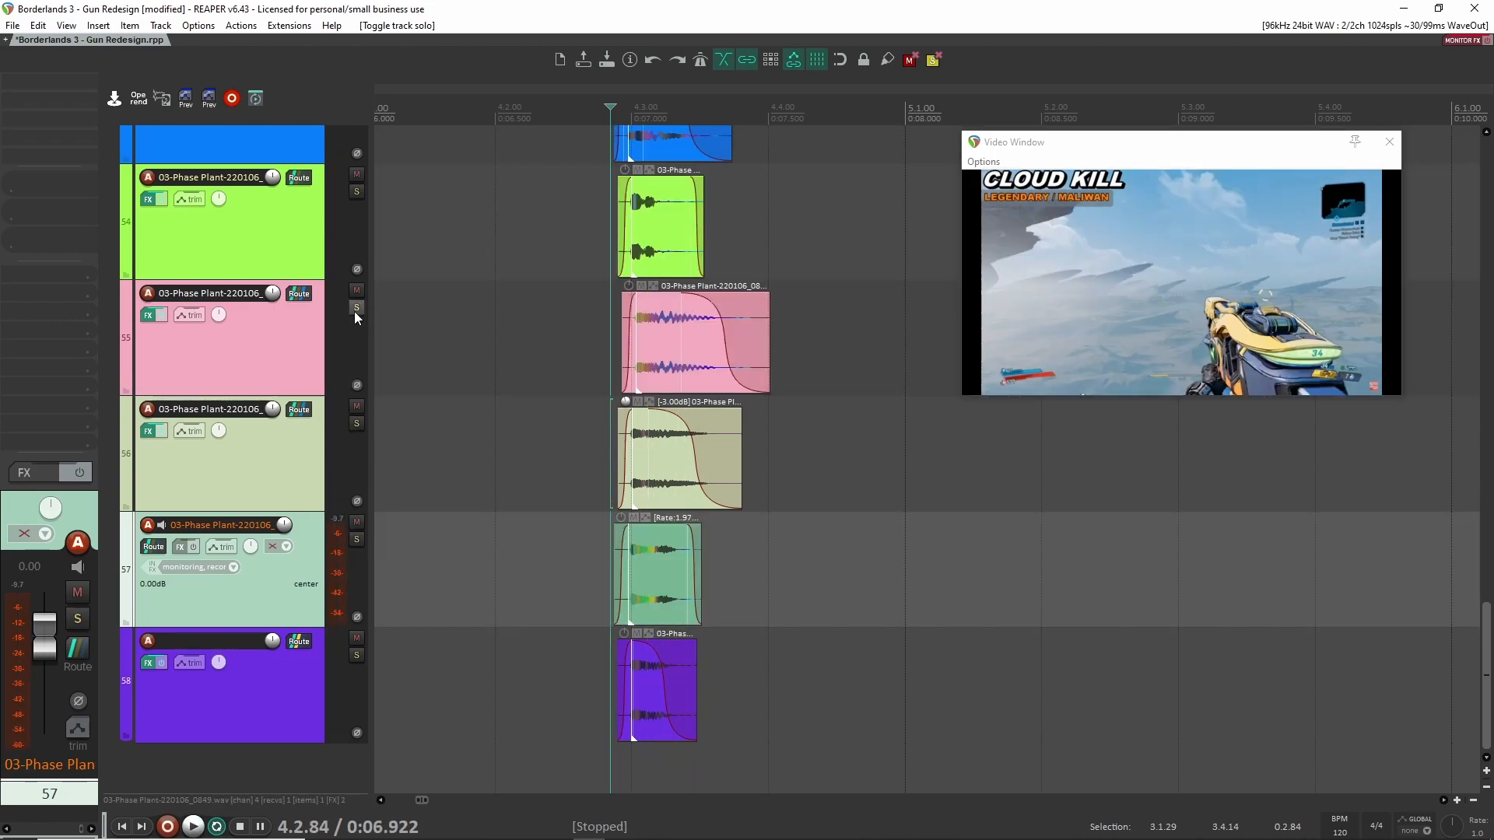
pyautogui.click(355, 312)
pyautogui.press('space')
pyautogui.press('space')
pyautogui.press('space')
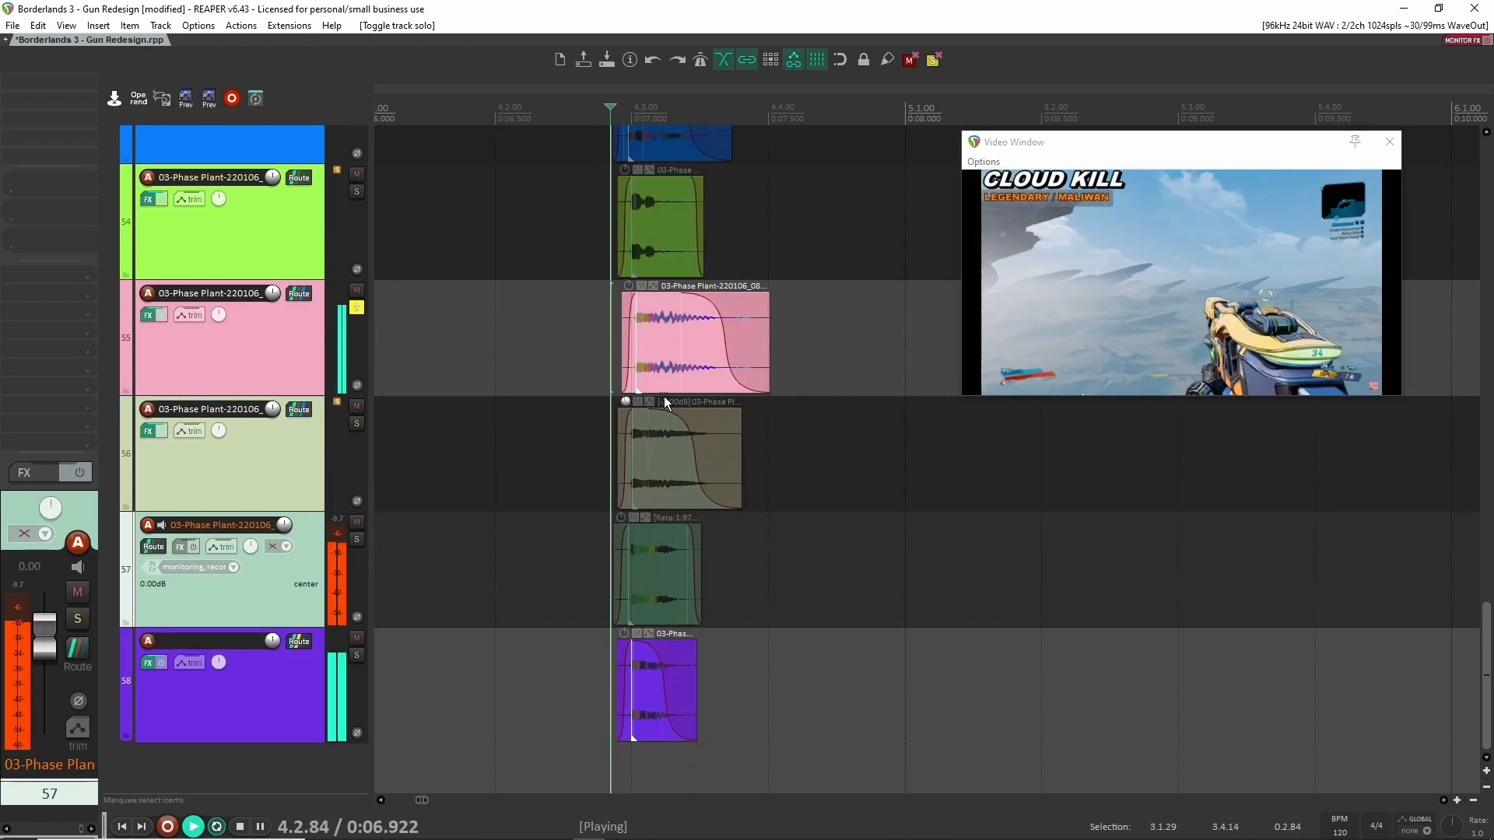
# - Solo blue track 53 in the SHOT folder in place of pink track 55 and play it from 4.2.84
pyautogui.press('space')
pyautogui.scroll(2, 614, 412)
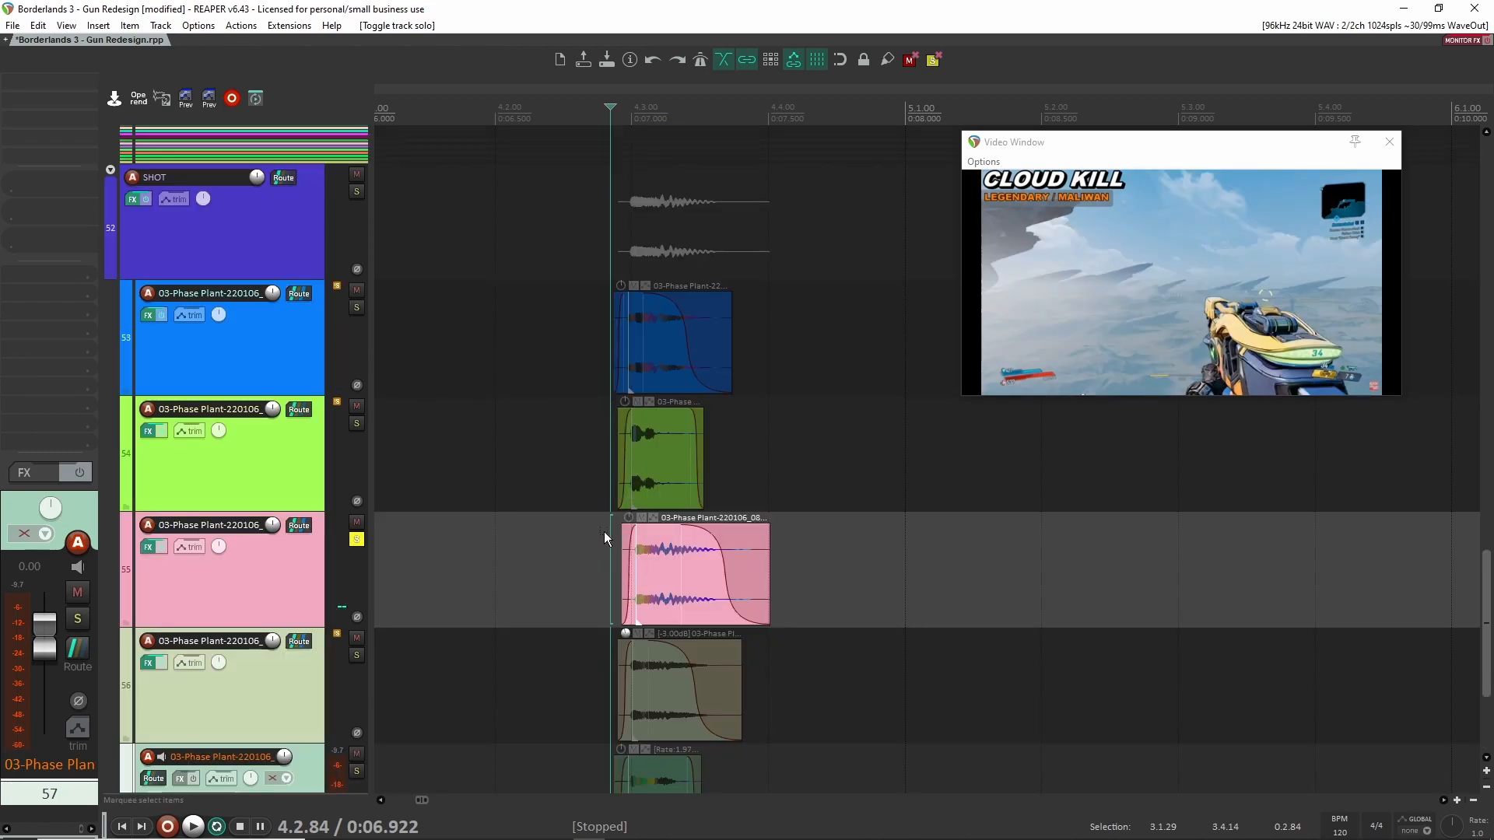
pyautogui.click(356, 307)
pyautogui.click(356, 539)
pyautogui.press('space')
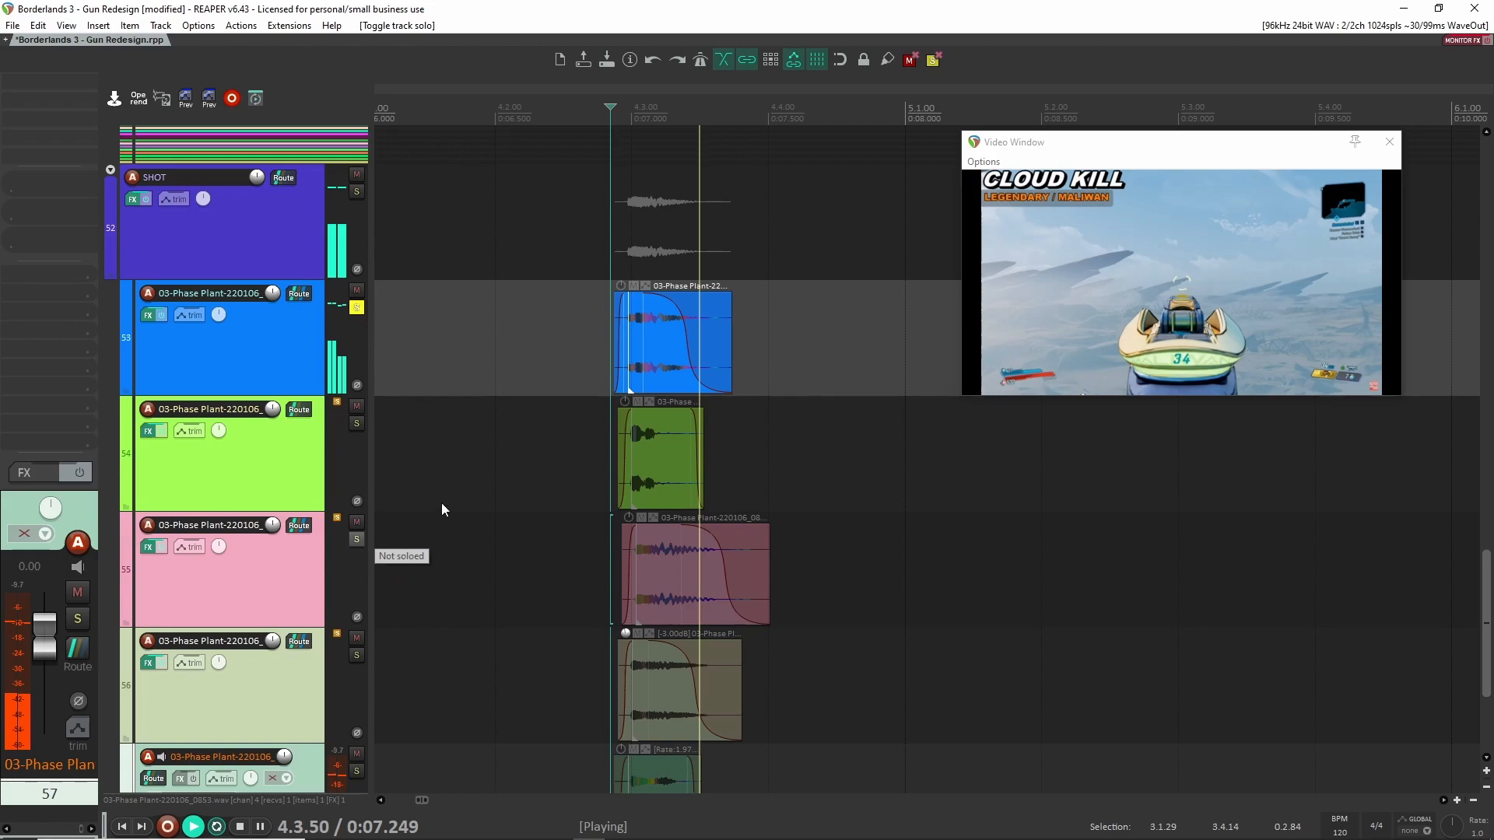
pyautogui.press('space')
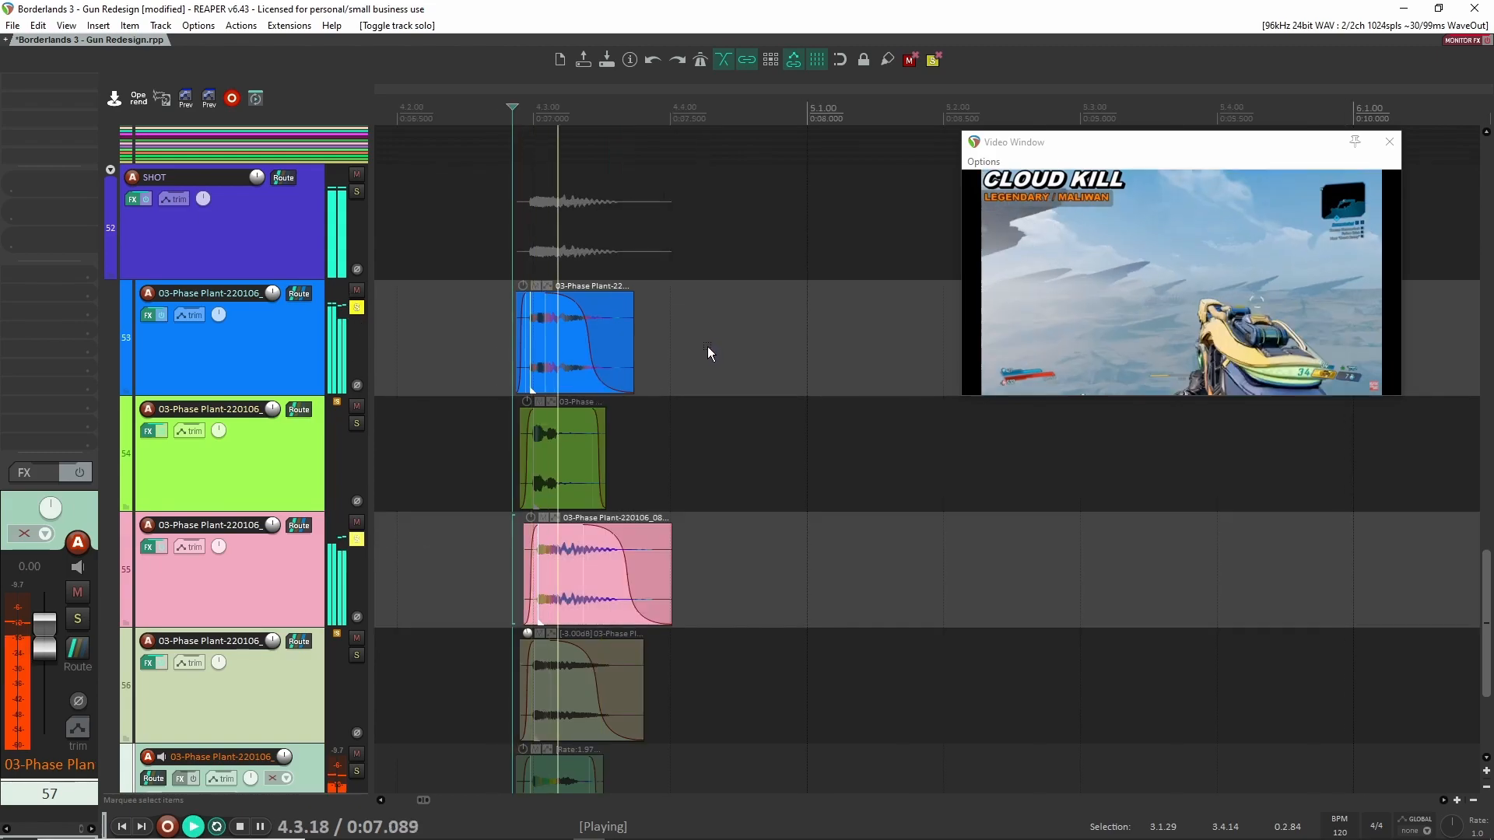
# - Unsolo blue track 53 and replay pink track 55 on its own several times from 4.2.84
pyautogui.click(356, 309)
pyautogui.press('space')
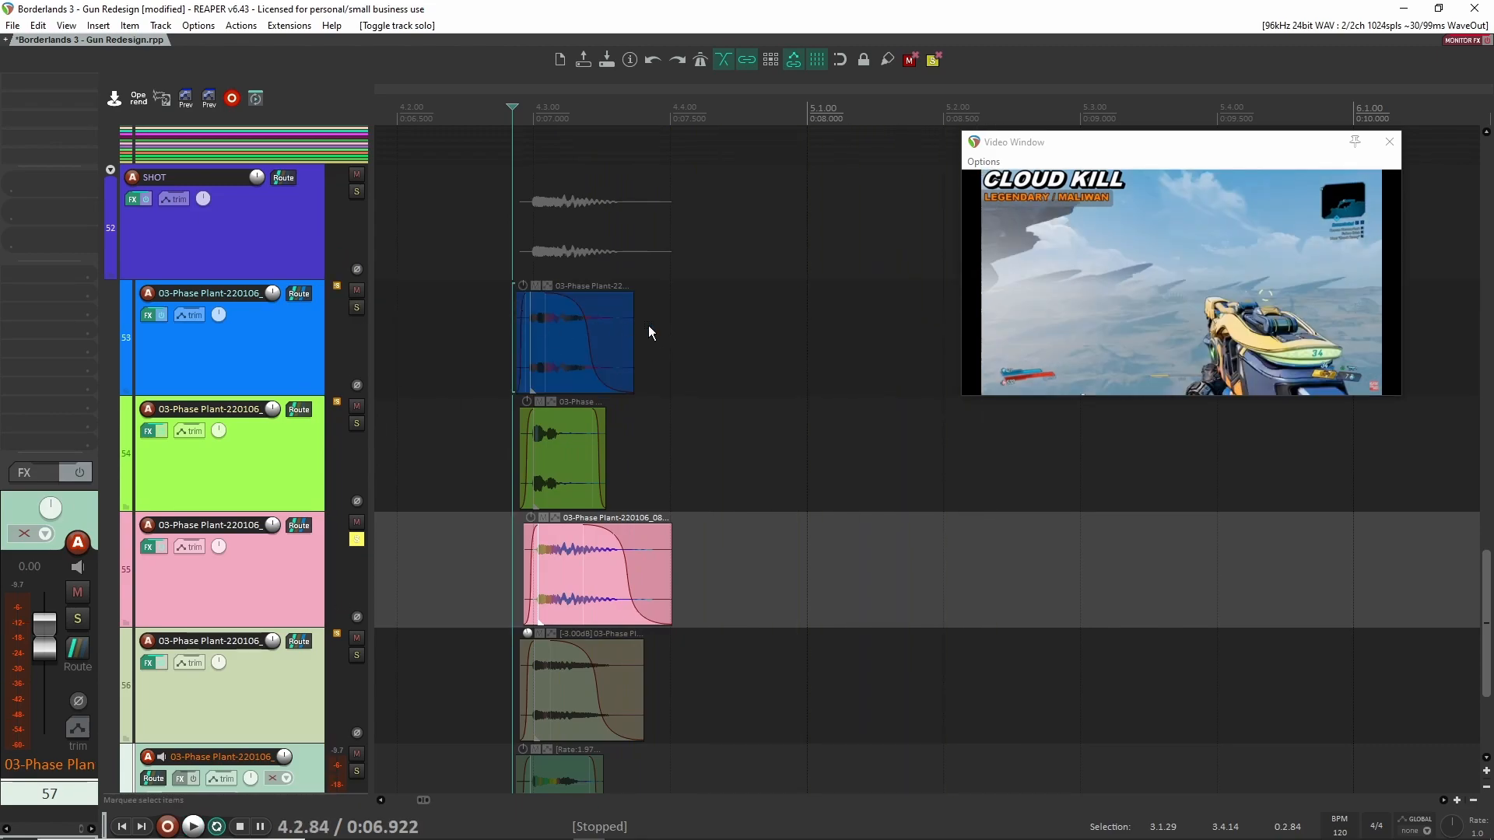
pyautogui.click(486, 560)
pyautogui.press('space')
pyautogui.press('space')
pyautogui.press('space')
pyautogui.press('space')
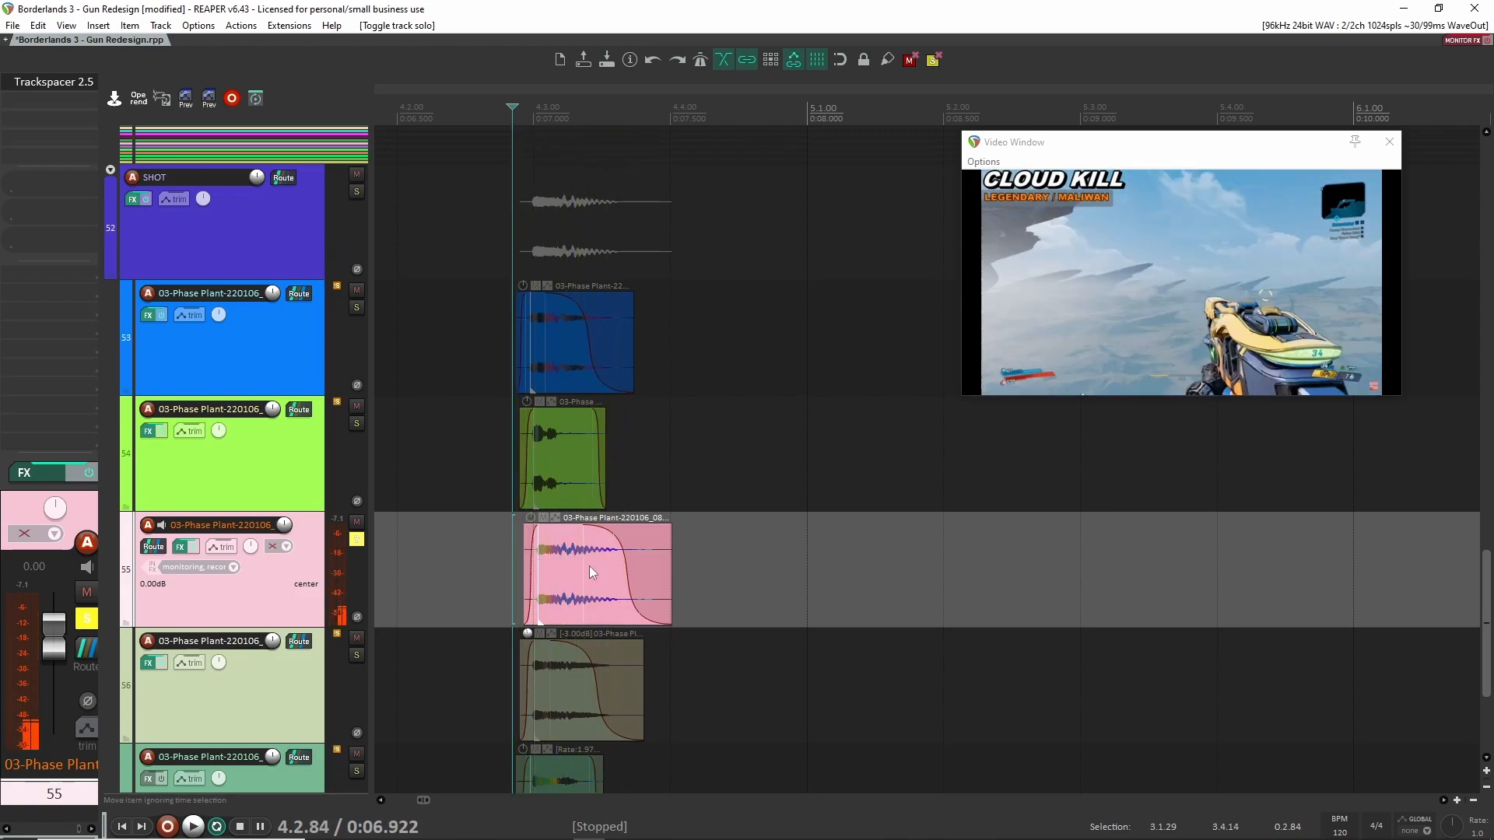
# - Open track 5's Phase Plant patch, examine its generators and shift the sample's start point near the end of the waveform
pyautogui.scroll(20, 480, 494)
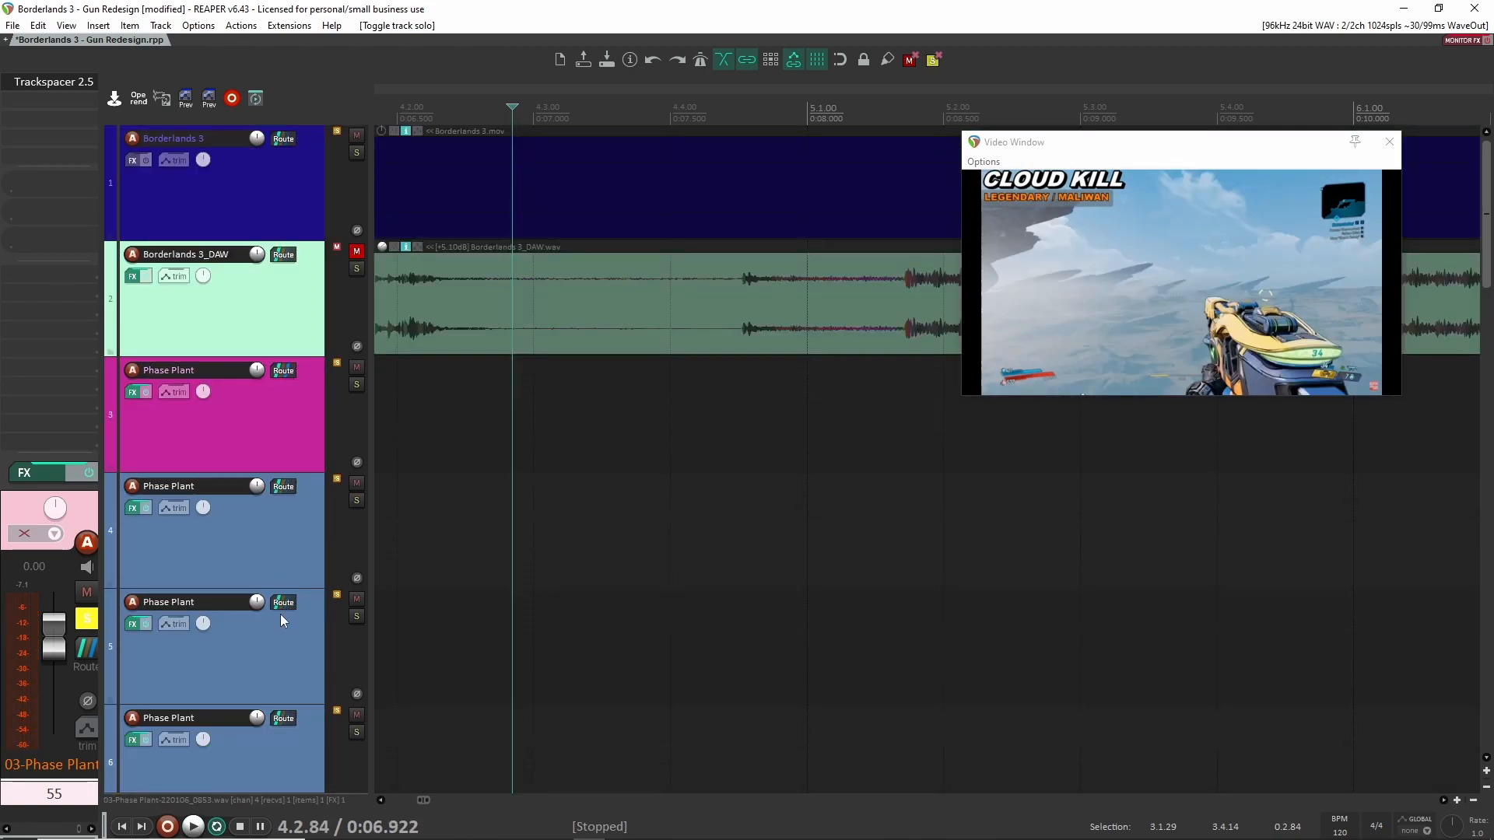
pyautogui.scroll(-1, 268, 596)
pyautogui.click(282, 434)
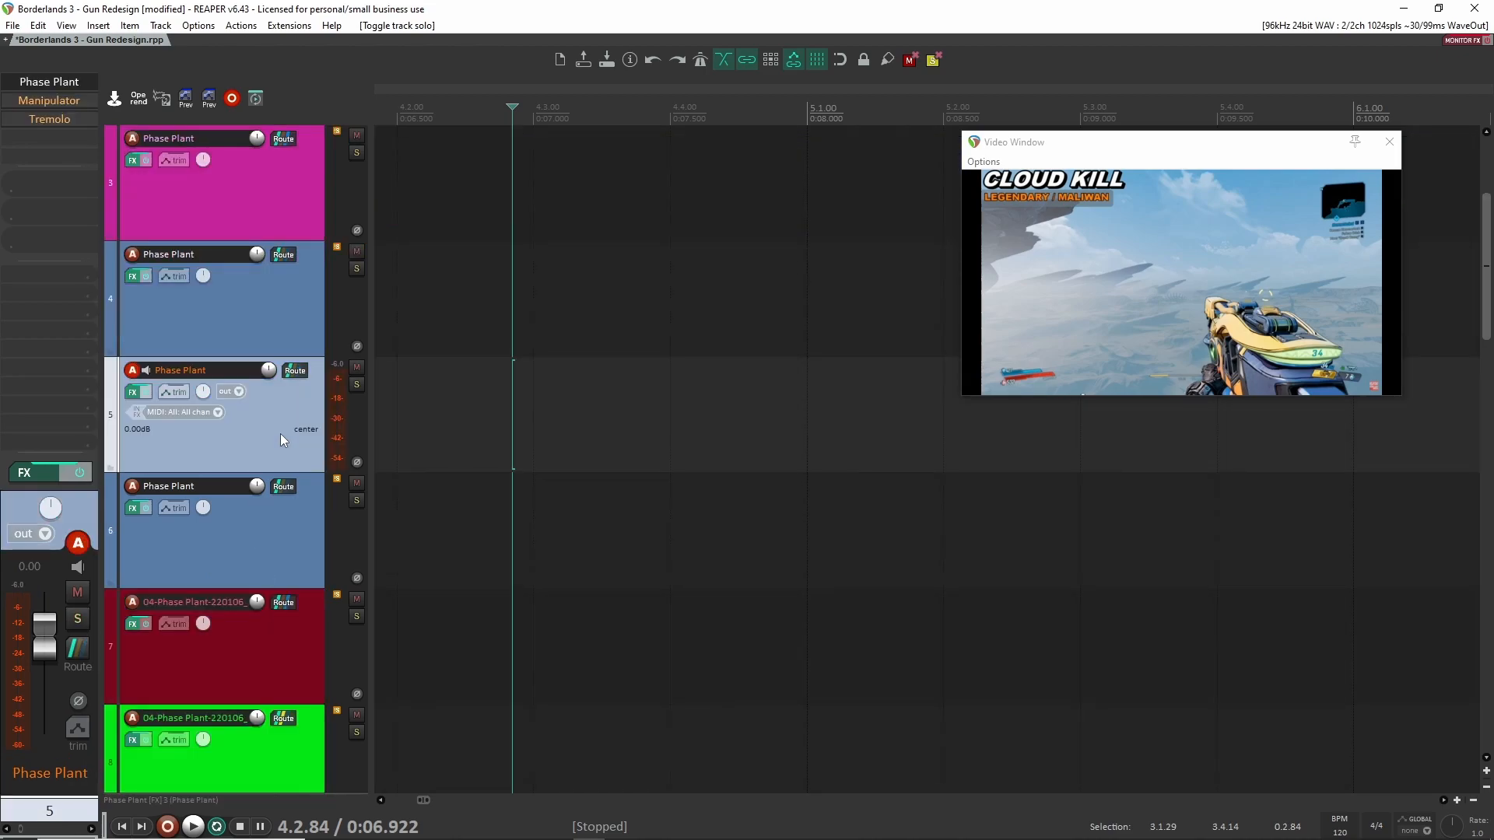
pyautogui.press('f')
pyautogui.scroll(-1, 911, 488)
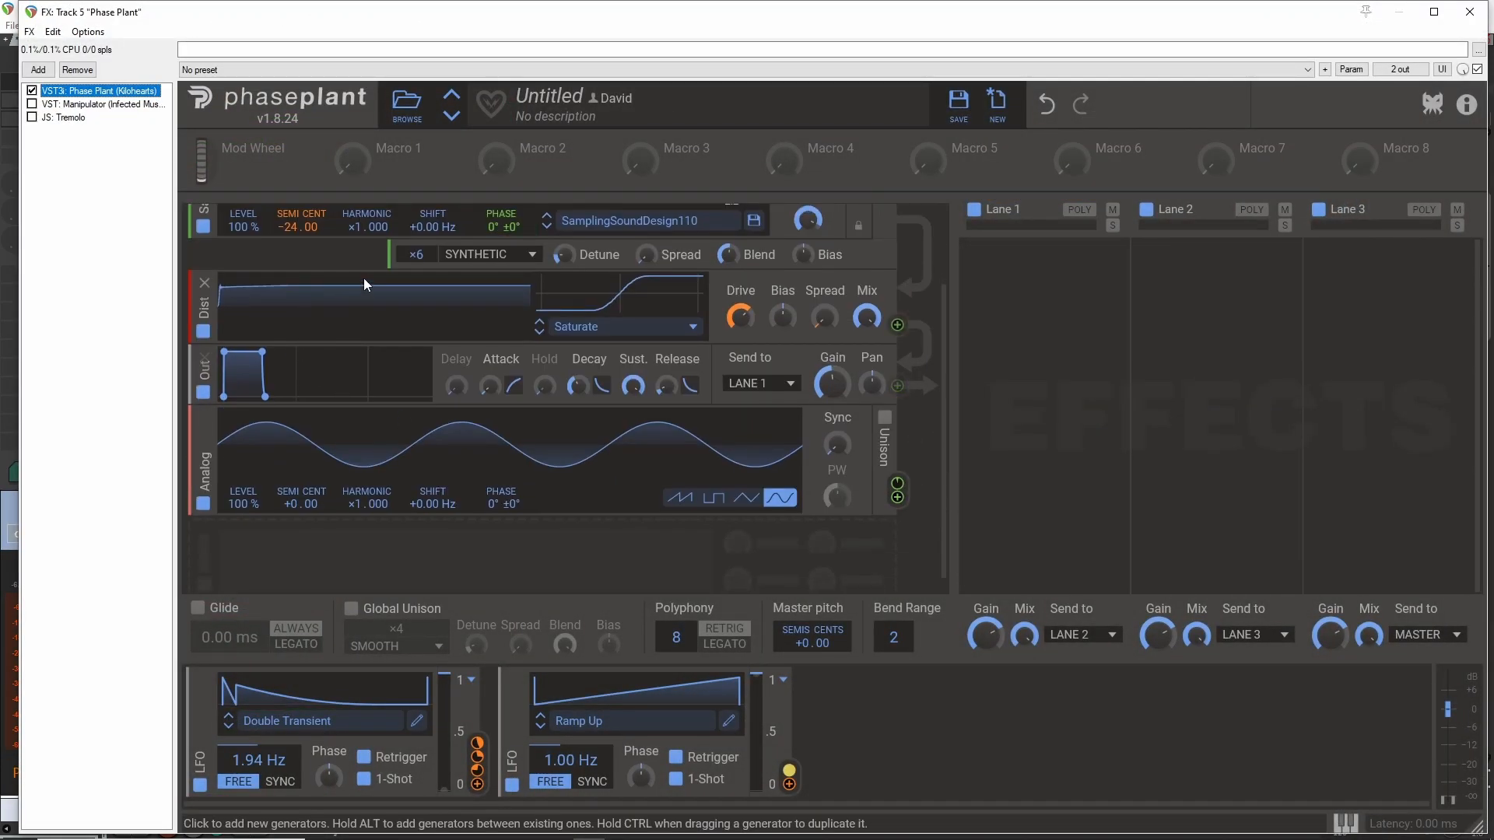
pyautogui.scroll(1, 343, 283)
pyautogui.scroll(-2, 645, 257)
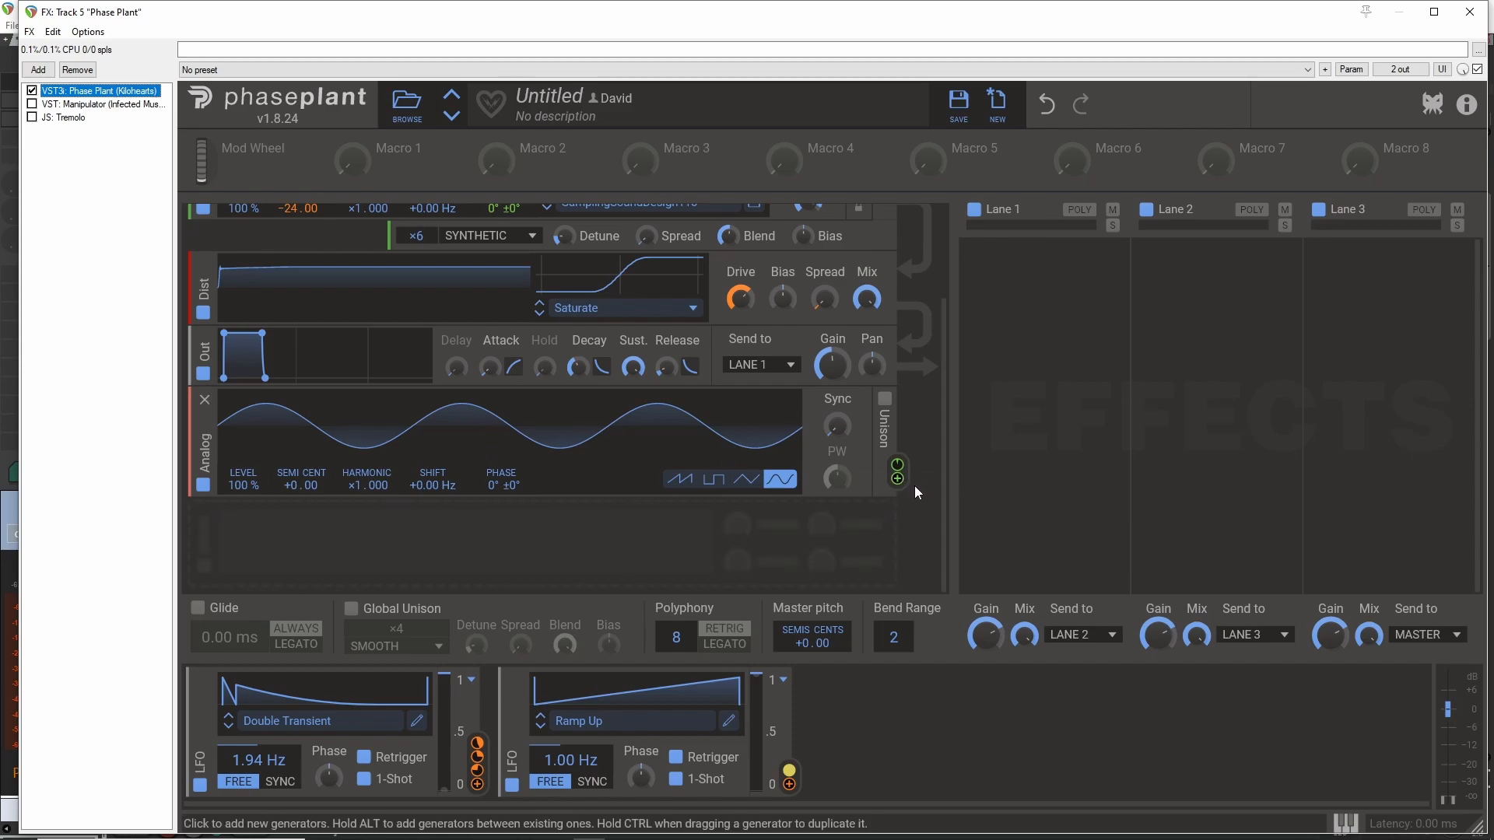
pyautogui.moveTo(897, 469)
pyautogui.scroll(2, 726, 367)
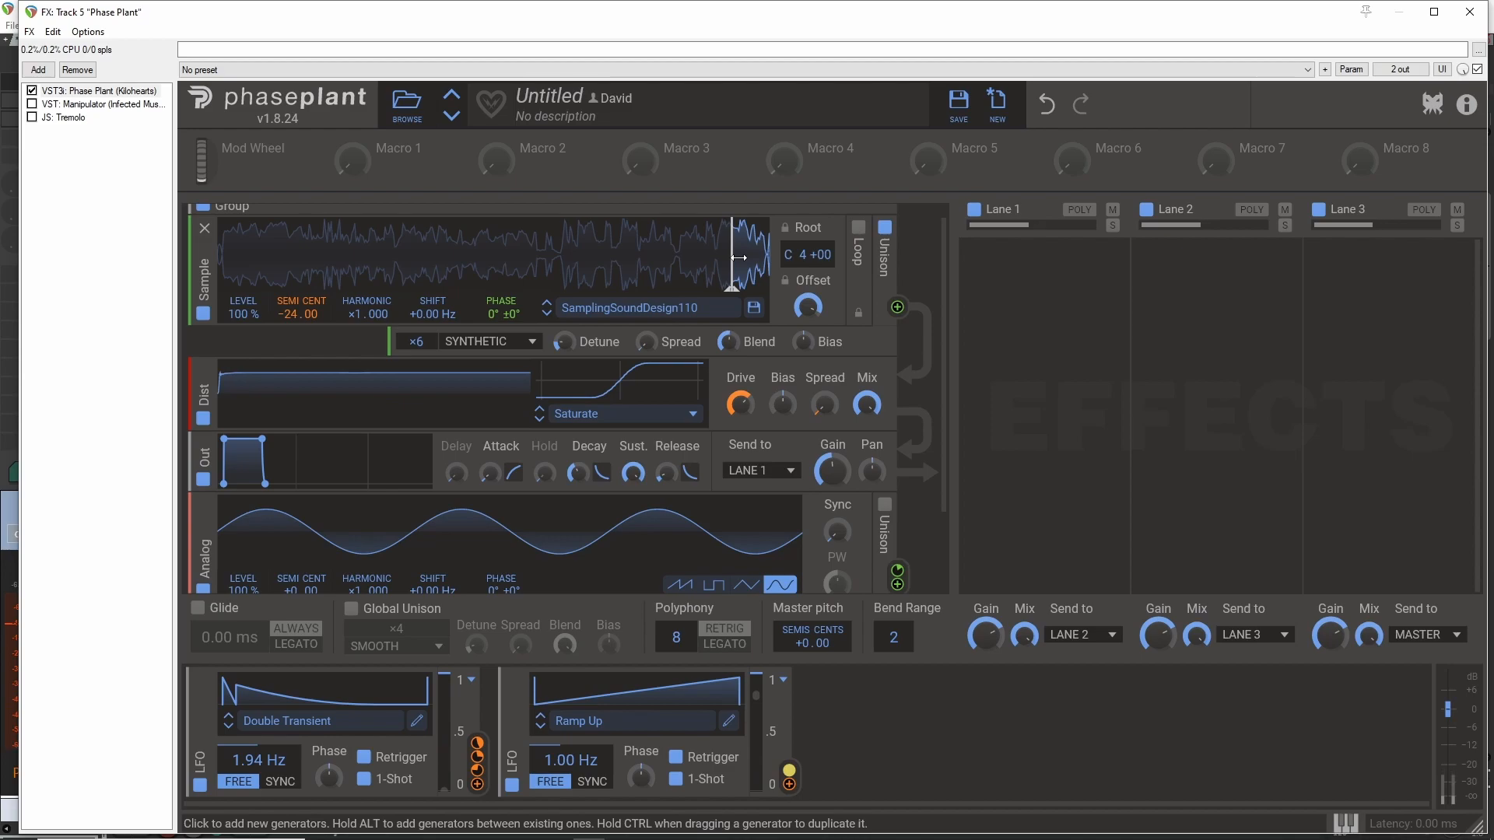
pyautogui.moveTo(735, 257); pyautogui.dragTo(745, 257)
pyautogui.press('Escape')
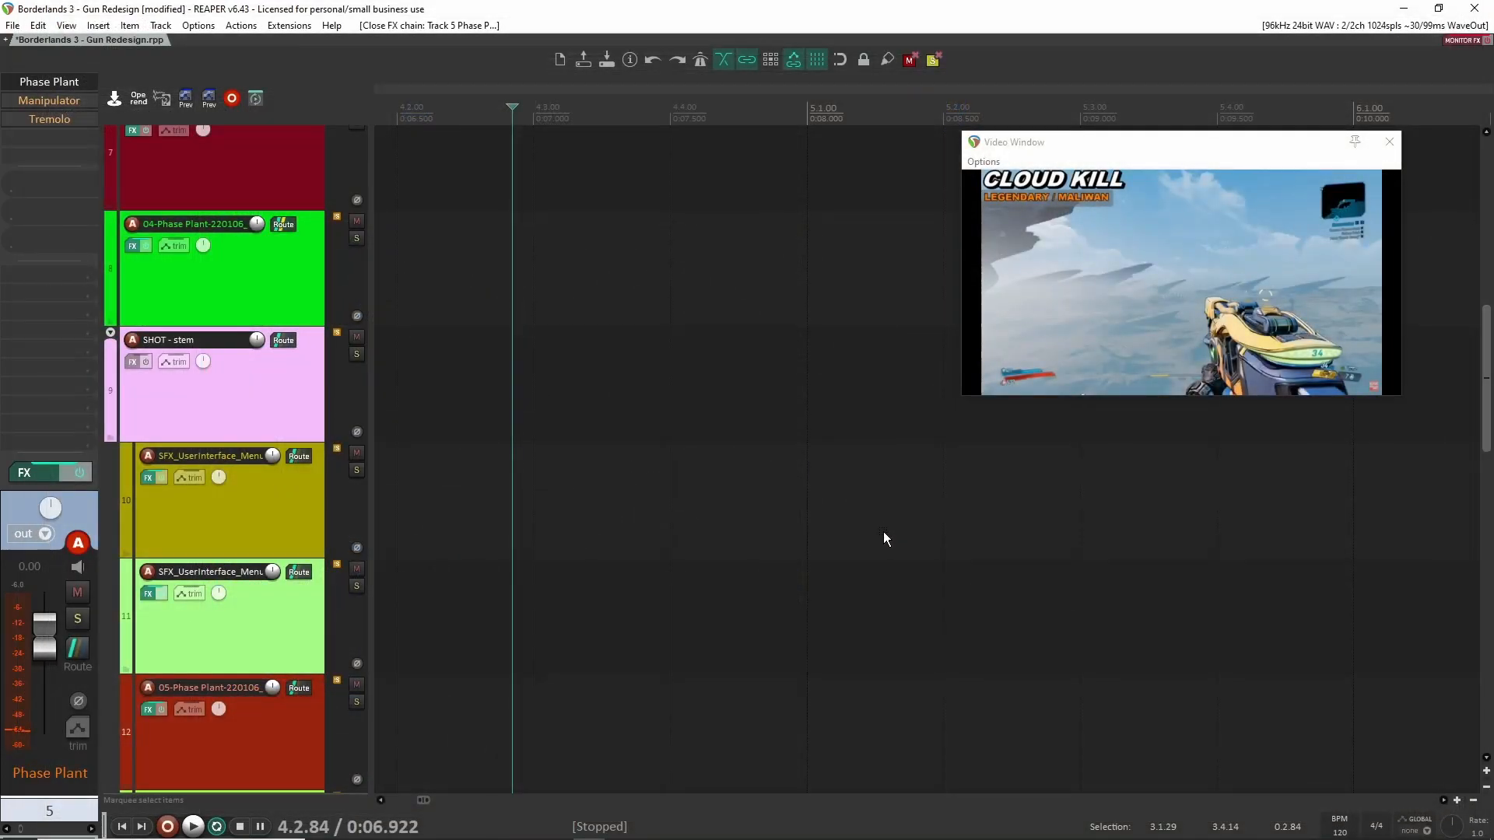
# - Return to the SHOT folder, solo lime green track 54 and play it from 4.2.84
pyautogui.scroll(-10, 884, 530)
pyautogui.scroll(4, 622, 551)
pyautogui.scroll(-2, 661, 537)
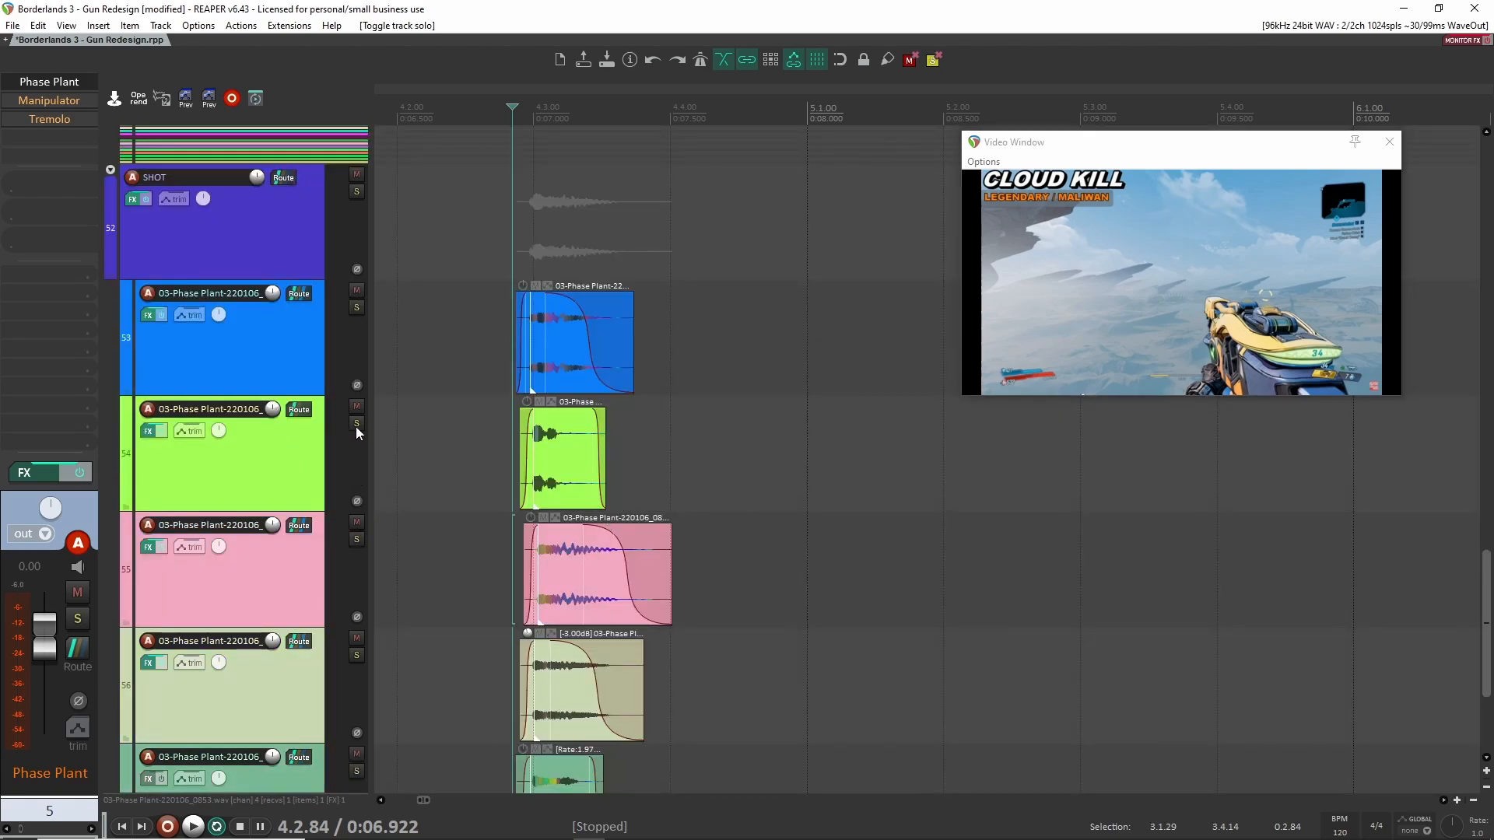
pyautogui.click(356, 423)
pyautogui.press('space')
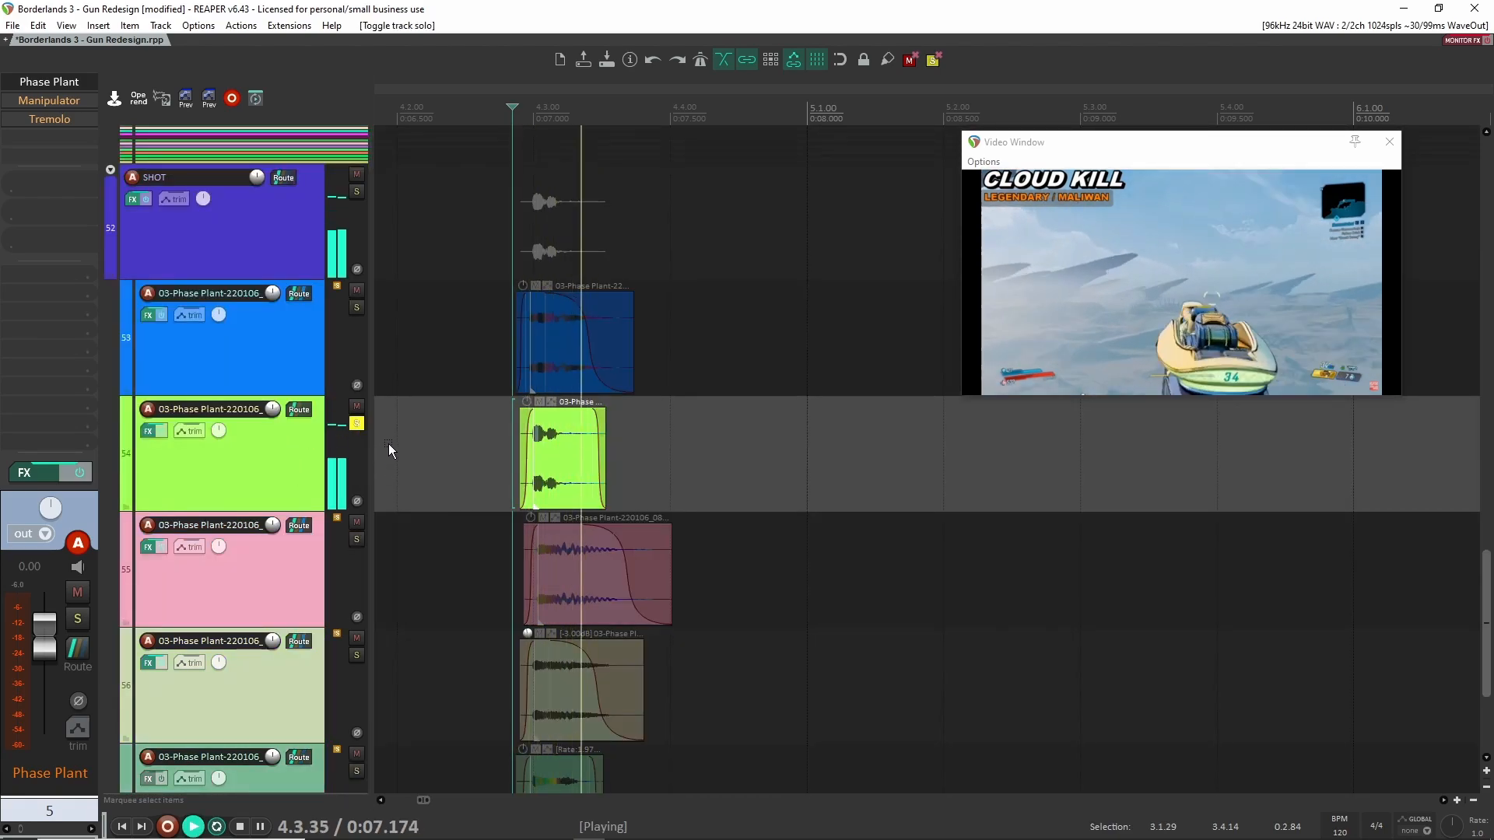
pyautogui.press('space')
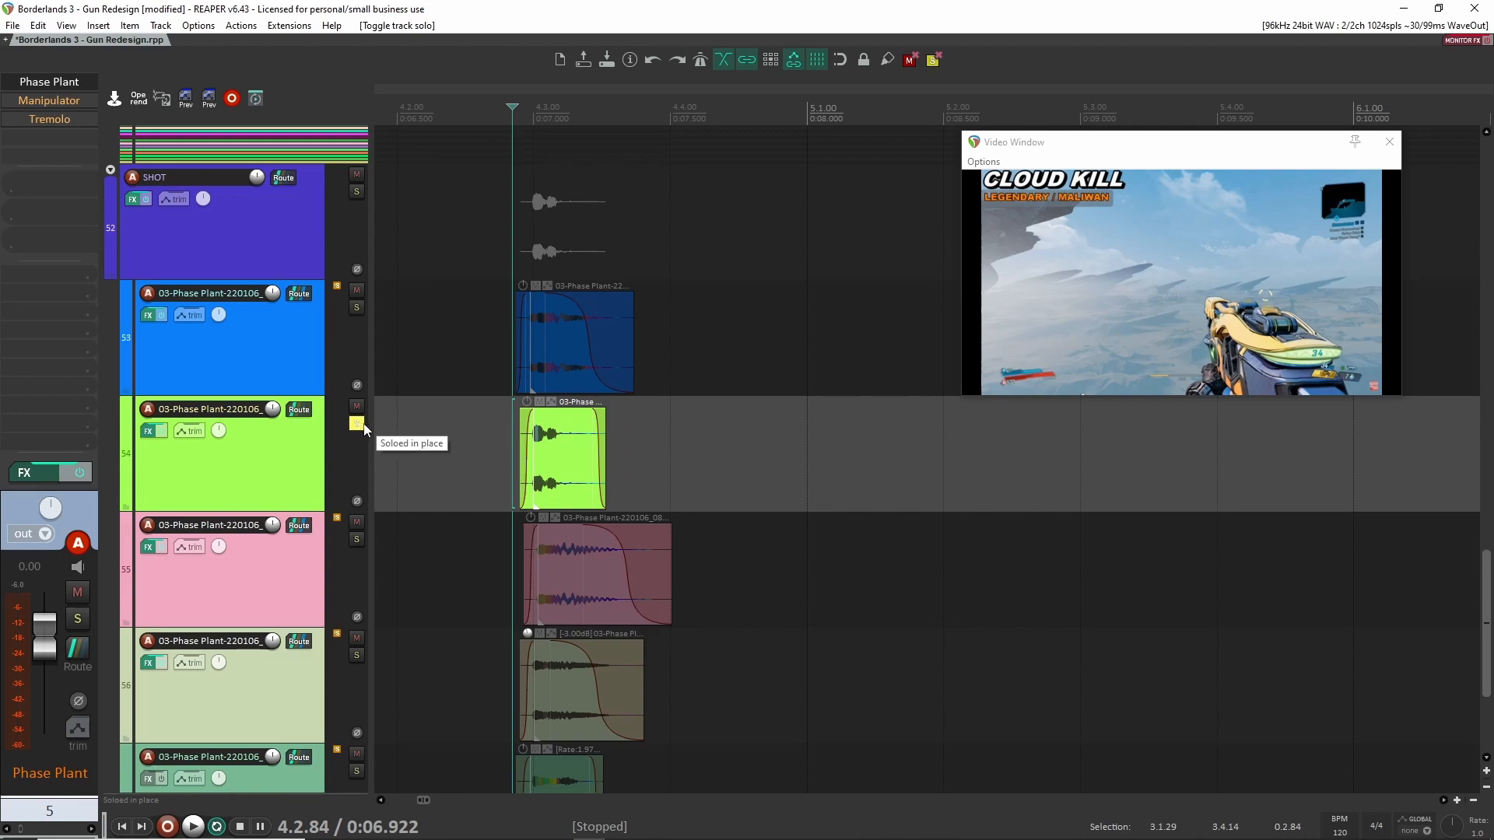
# - Unsolo lime green track 54, solo blue track 53 and play it from 4.2.84
pyautogui.click(356, 424)
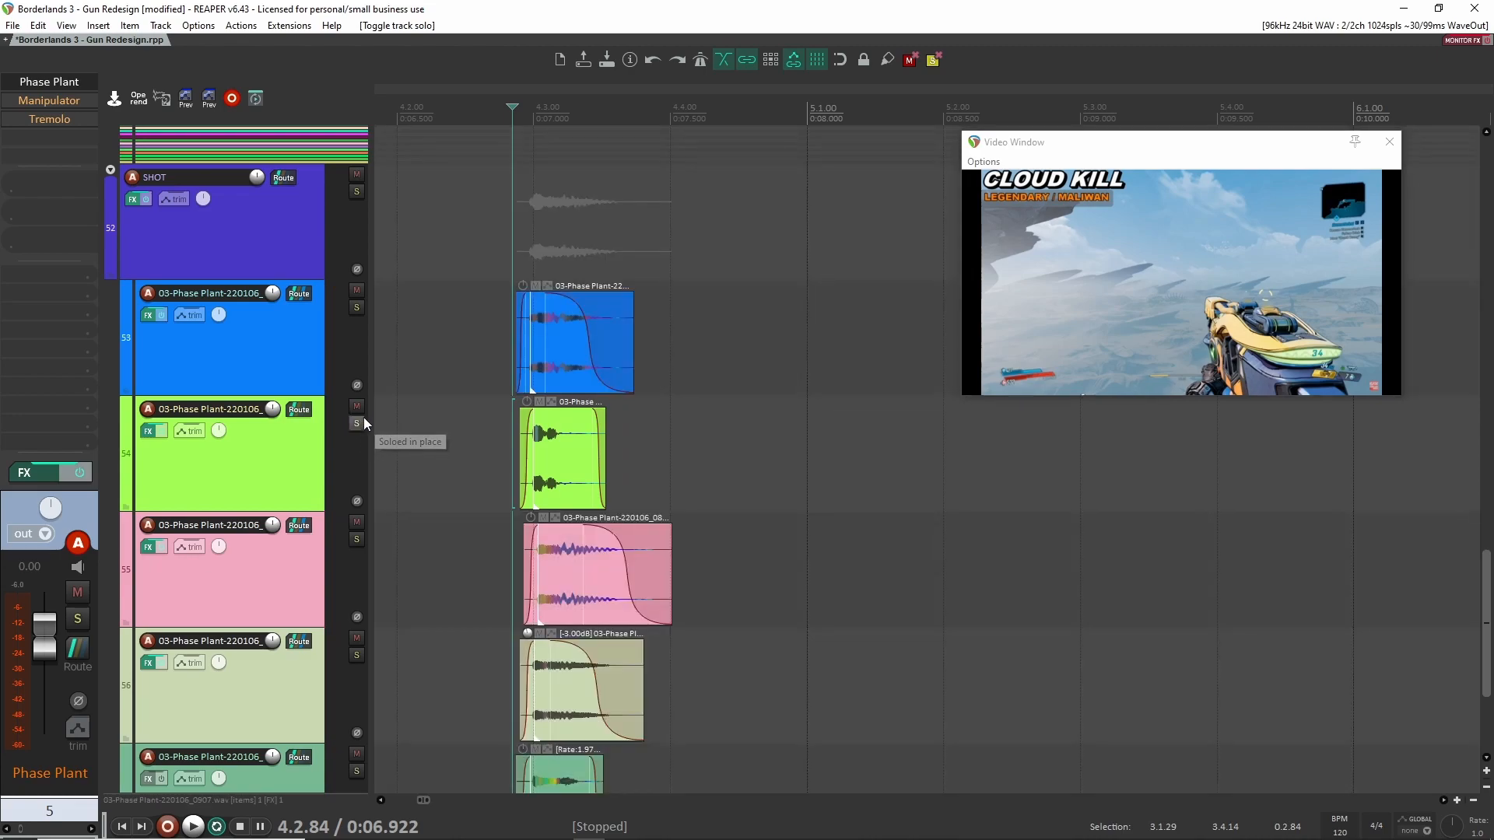
pyautogui.click(356, 308)
pyautogui.press('space')
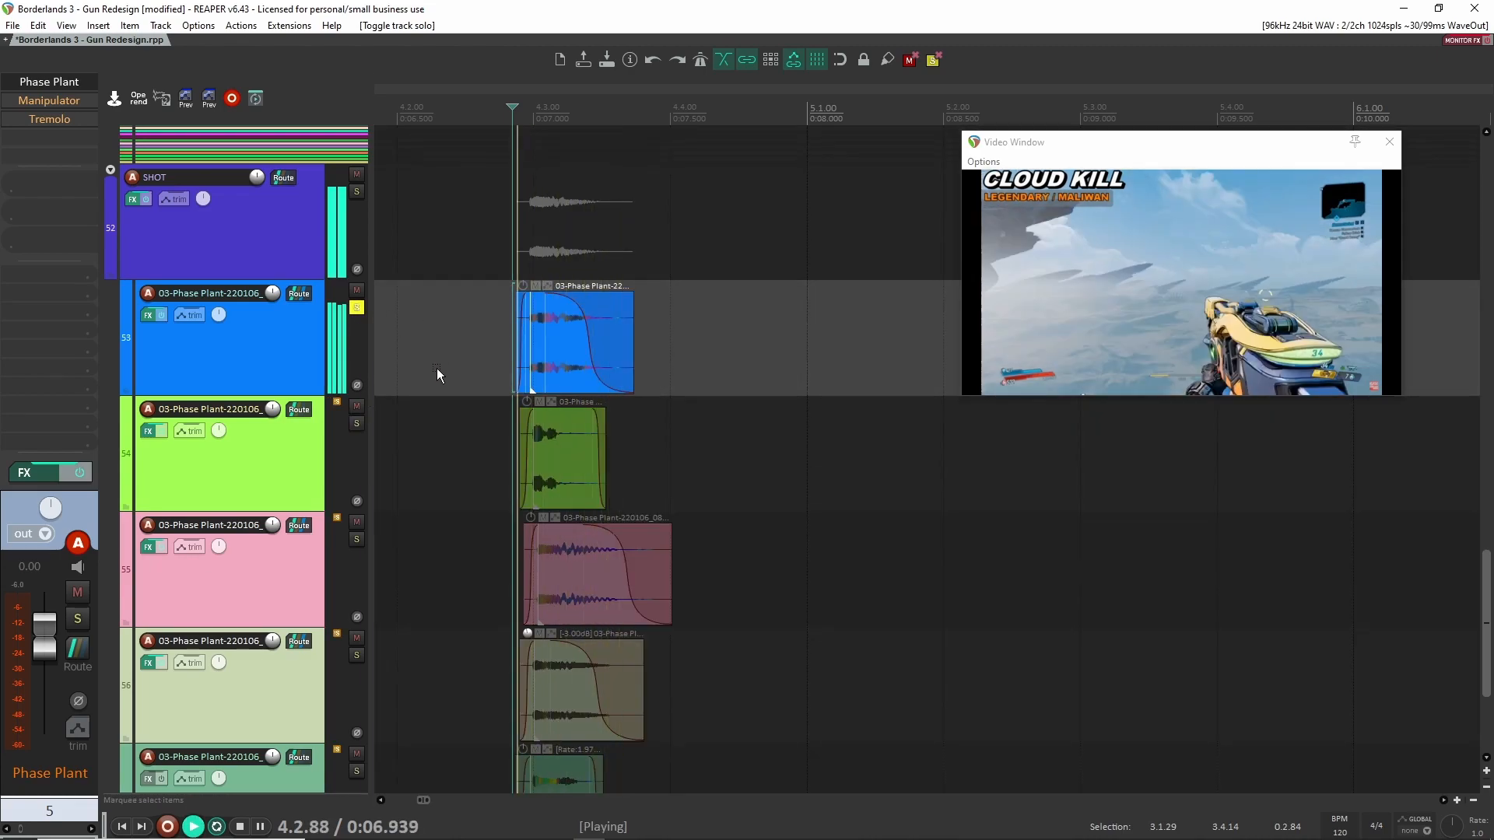
pyautogui.press('space')
# - Open the Phase Plant patch on track 6 and turn off its Sample generator
pyautogui.scroll(15, 434, 422)
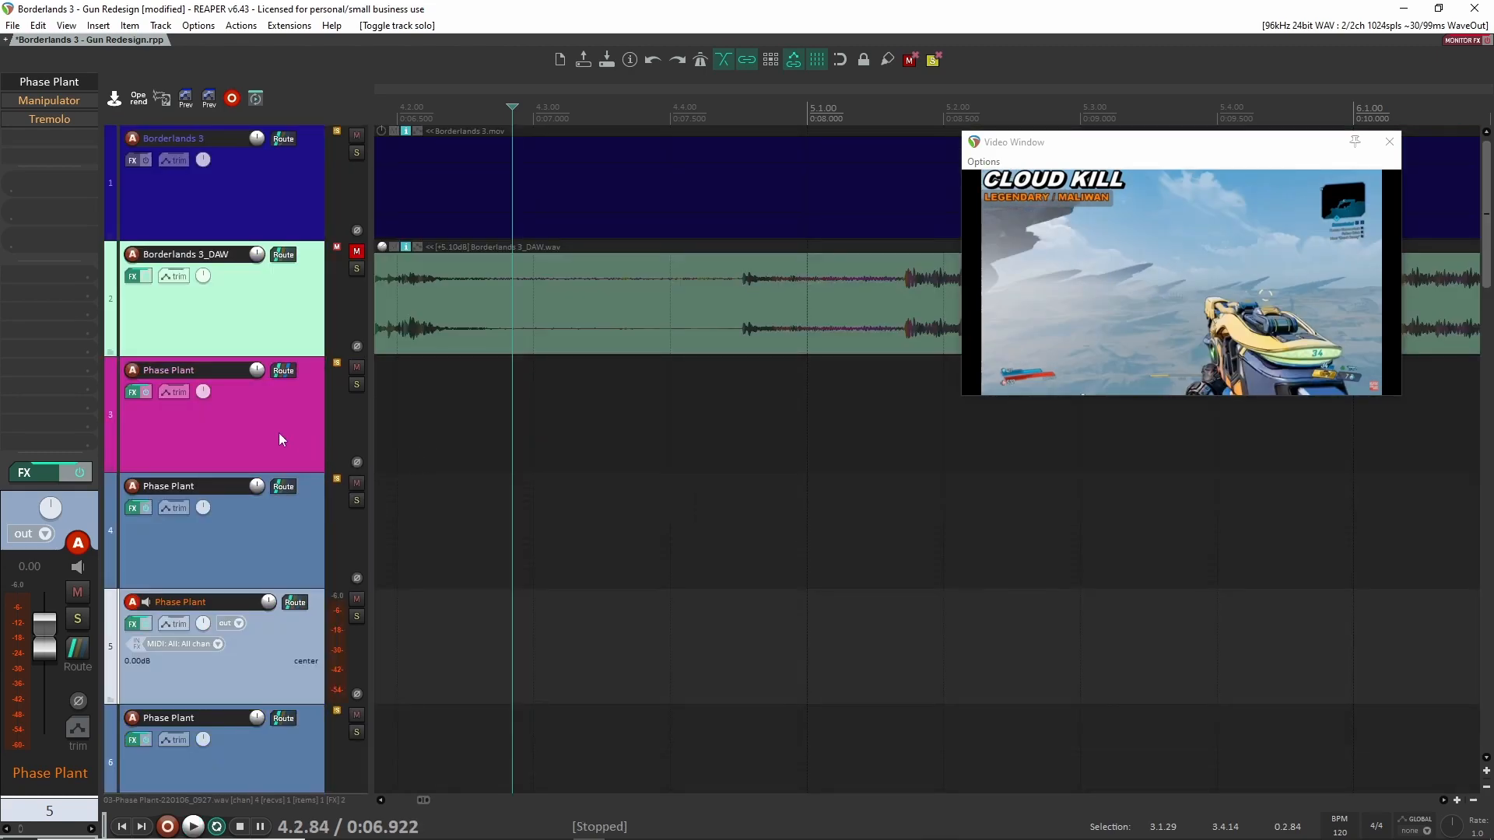
pyautogui.scroll(-1, 256, 680)
pyautogui.click(279, 648)
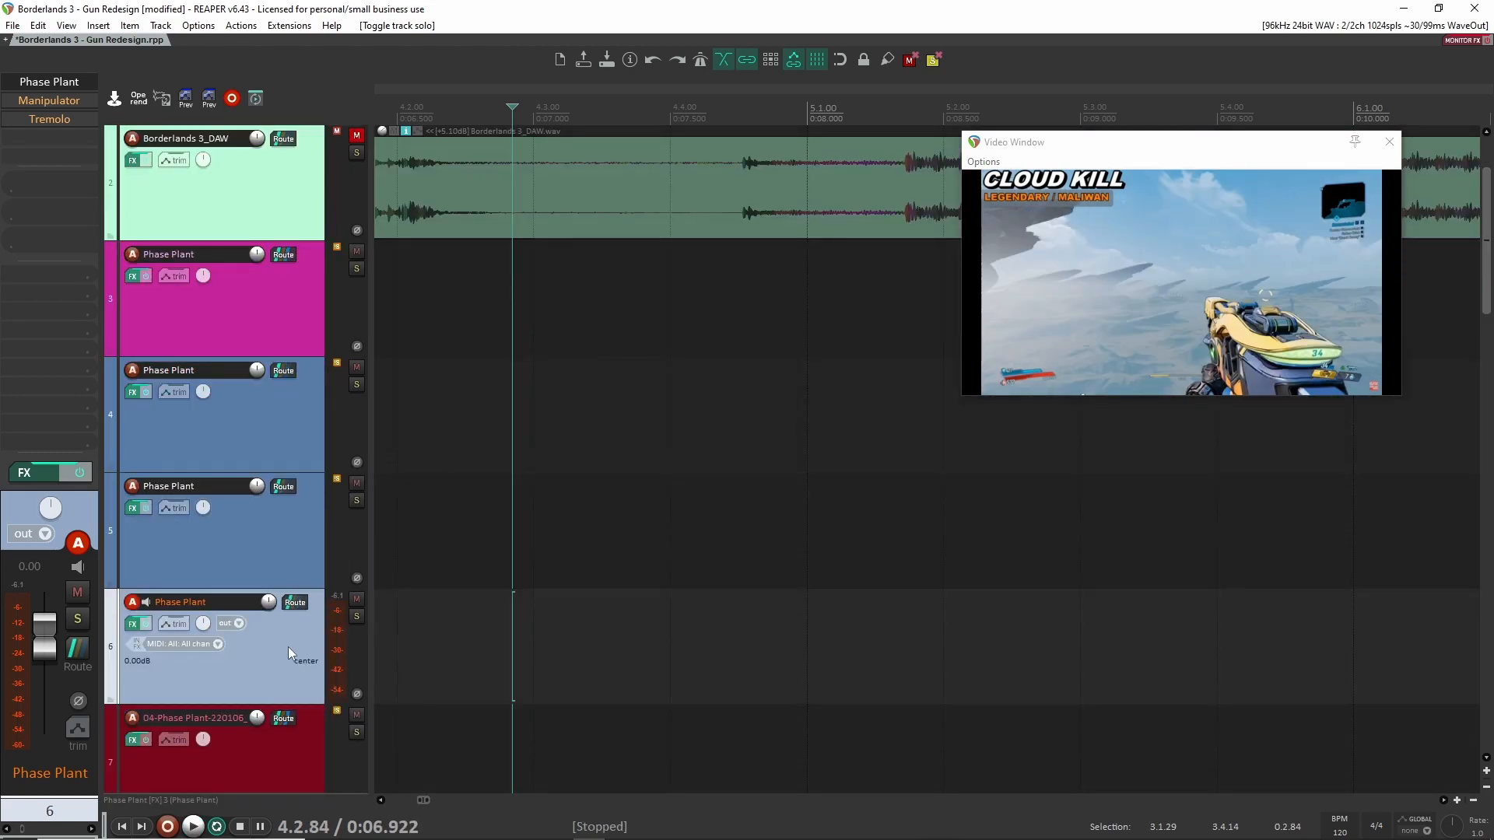
pyautogui.press('f')
pyautogui.click(203, 332)
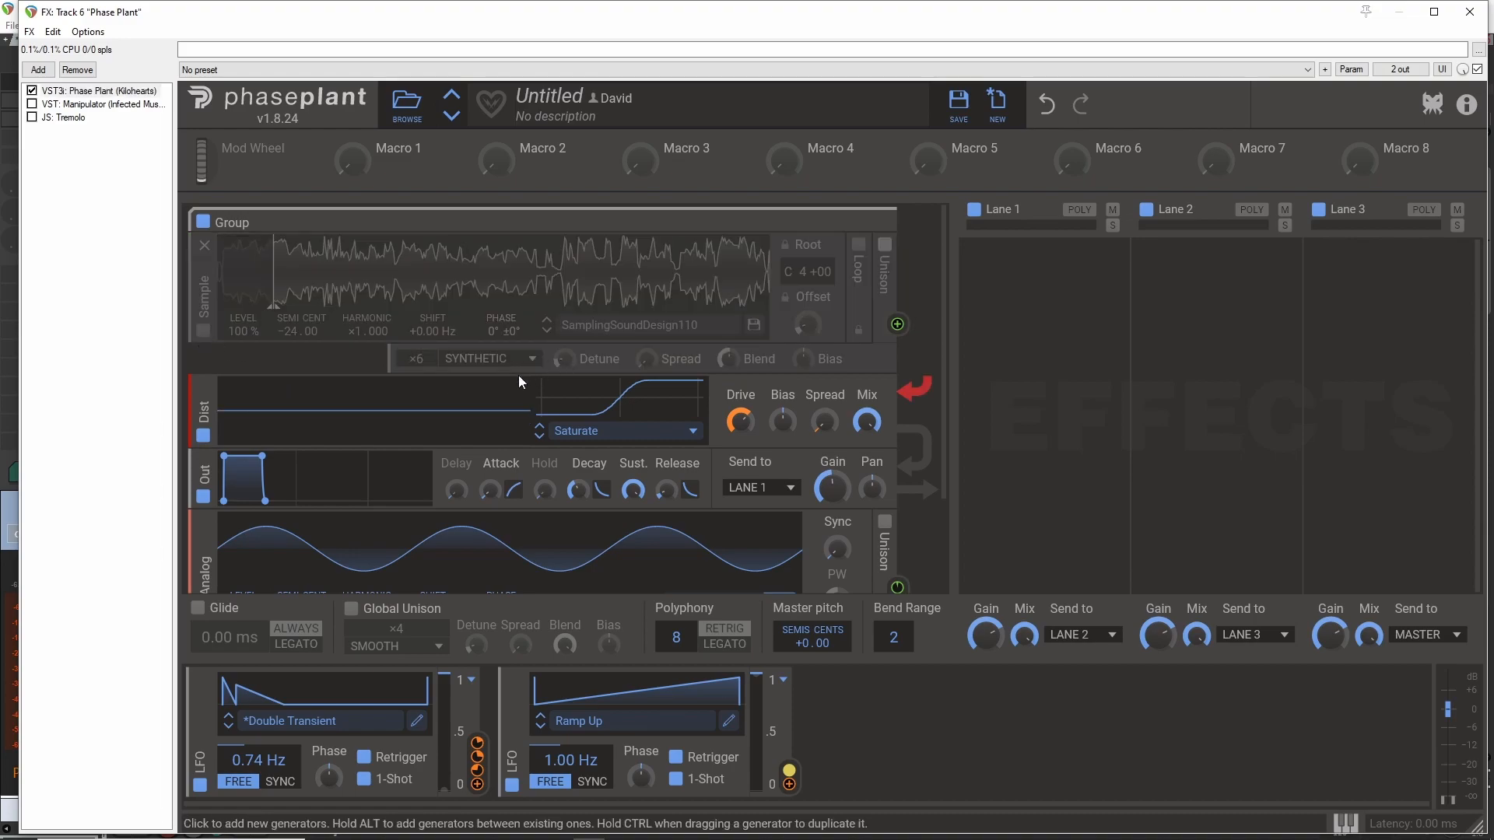
# - Add a Wavetable generator with the Default Wavetable below the Analog oscillator
pyautogui.scroll(-2, 525, 374)
pyautogui.click(376, 550)
pyautogui.click(397, 679)
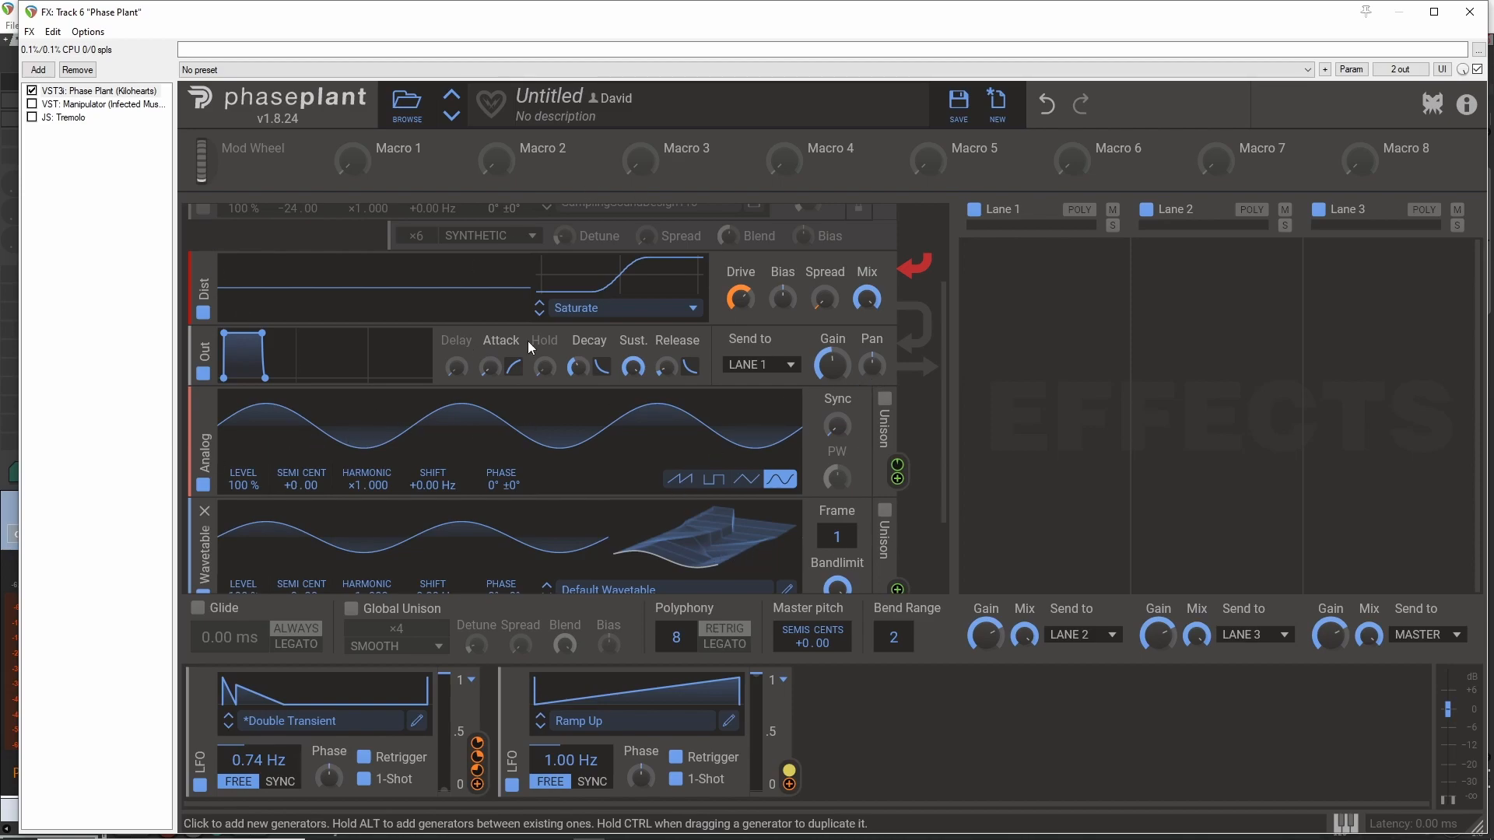
# - Reorder the generators to Analog, Dist, Wavetable and Out, and close the patch
pyautogui.moveTo(468, 395); pyautogui.dragTo(456, 421)
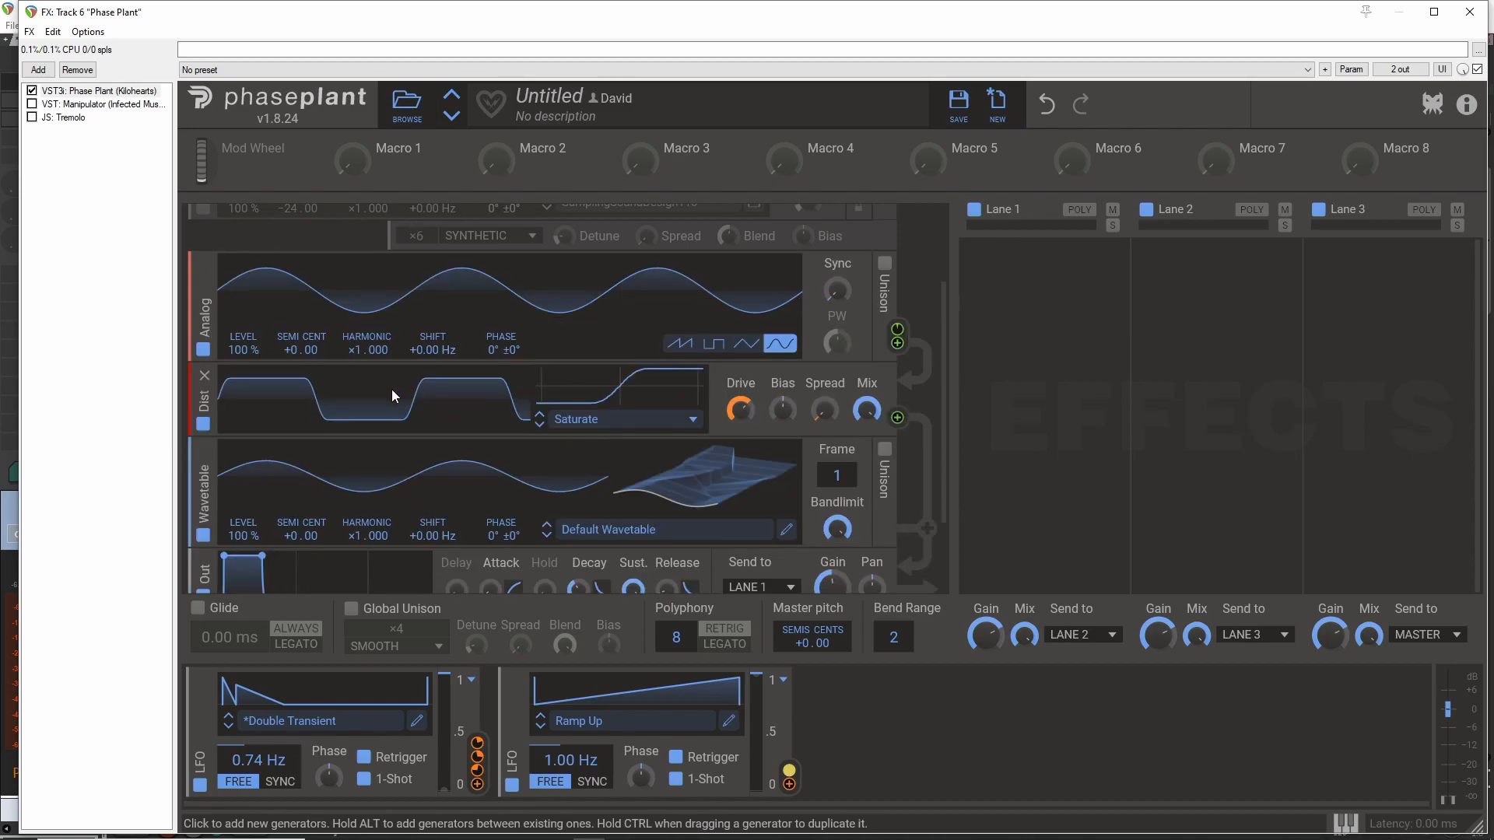
pyautogui.scroll(1, 342, 390)
pyautogui.scroll(-3, 293, 397)
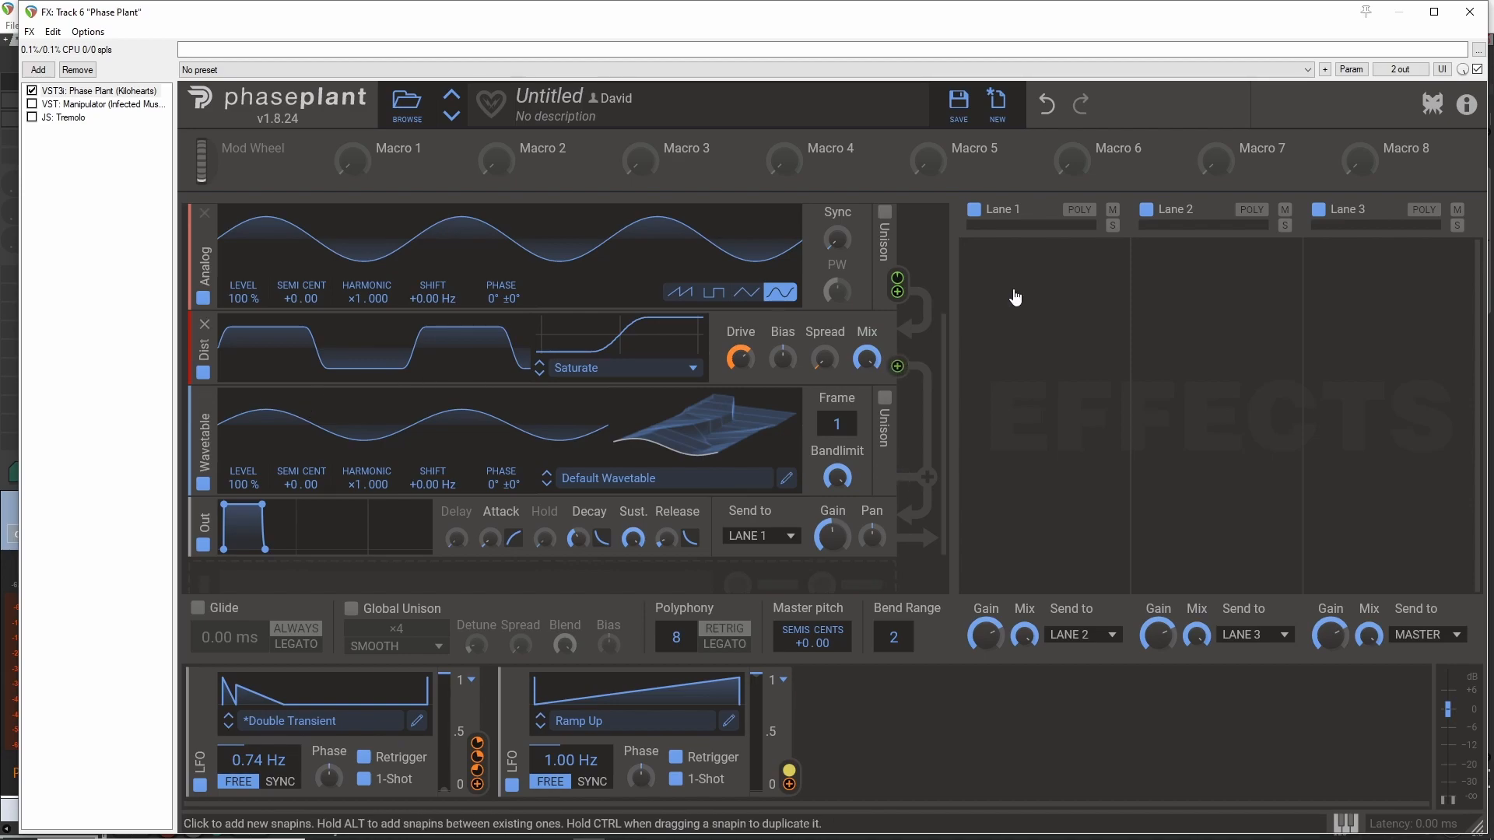
pyautogui.scroll(3, 811, 353)
pyautogui.click(1470, 18)
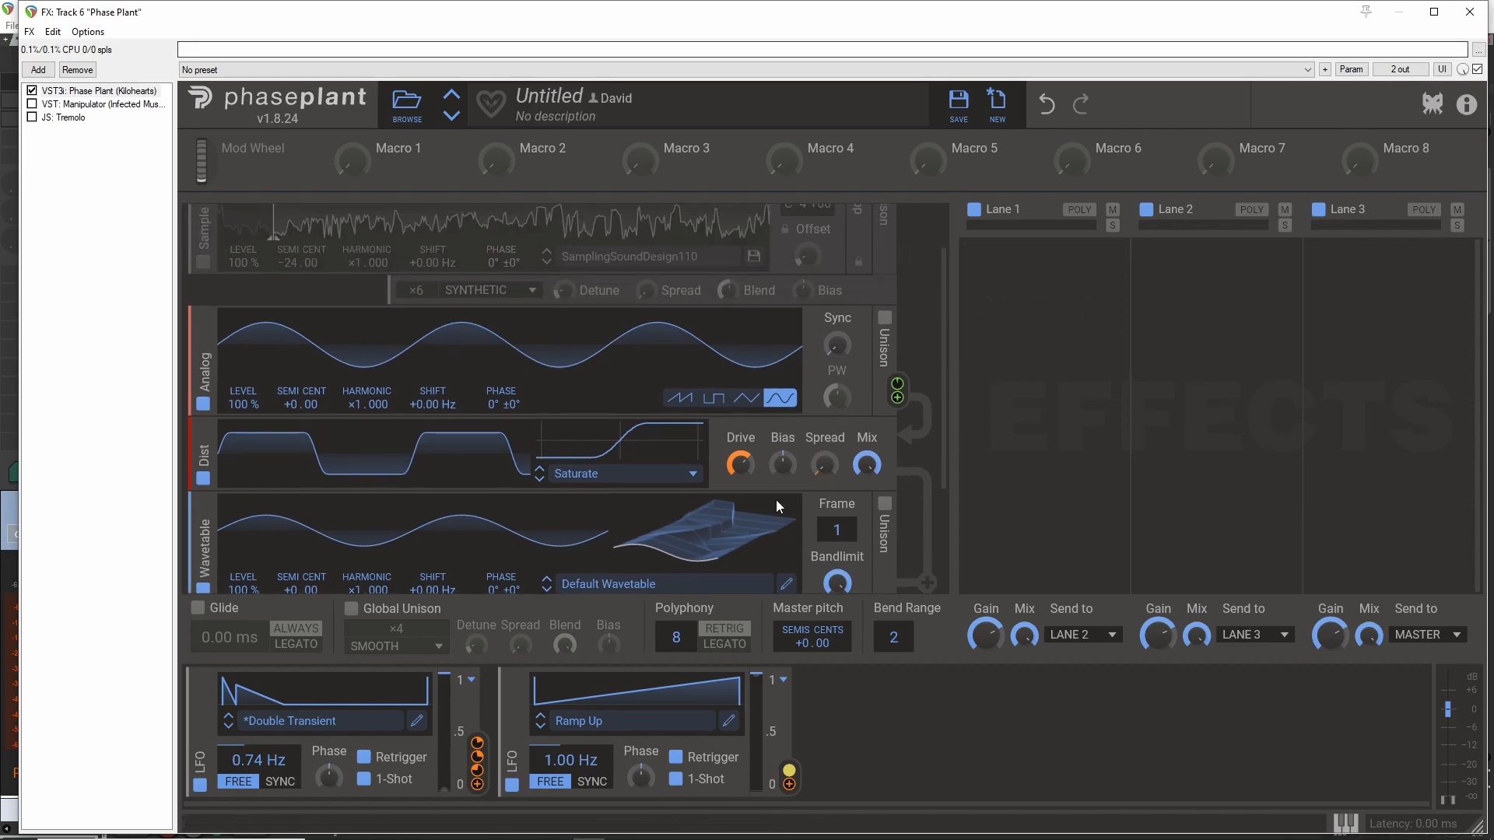
# - Unsolo blue track 53, solo the SHOT folder and replay all its layers together from 4.2.84
pyautogui.scroll(-20, 620, 432)
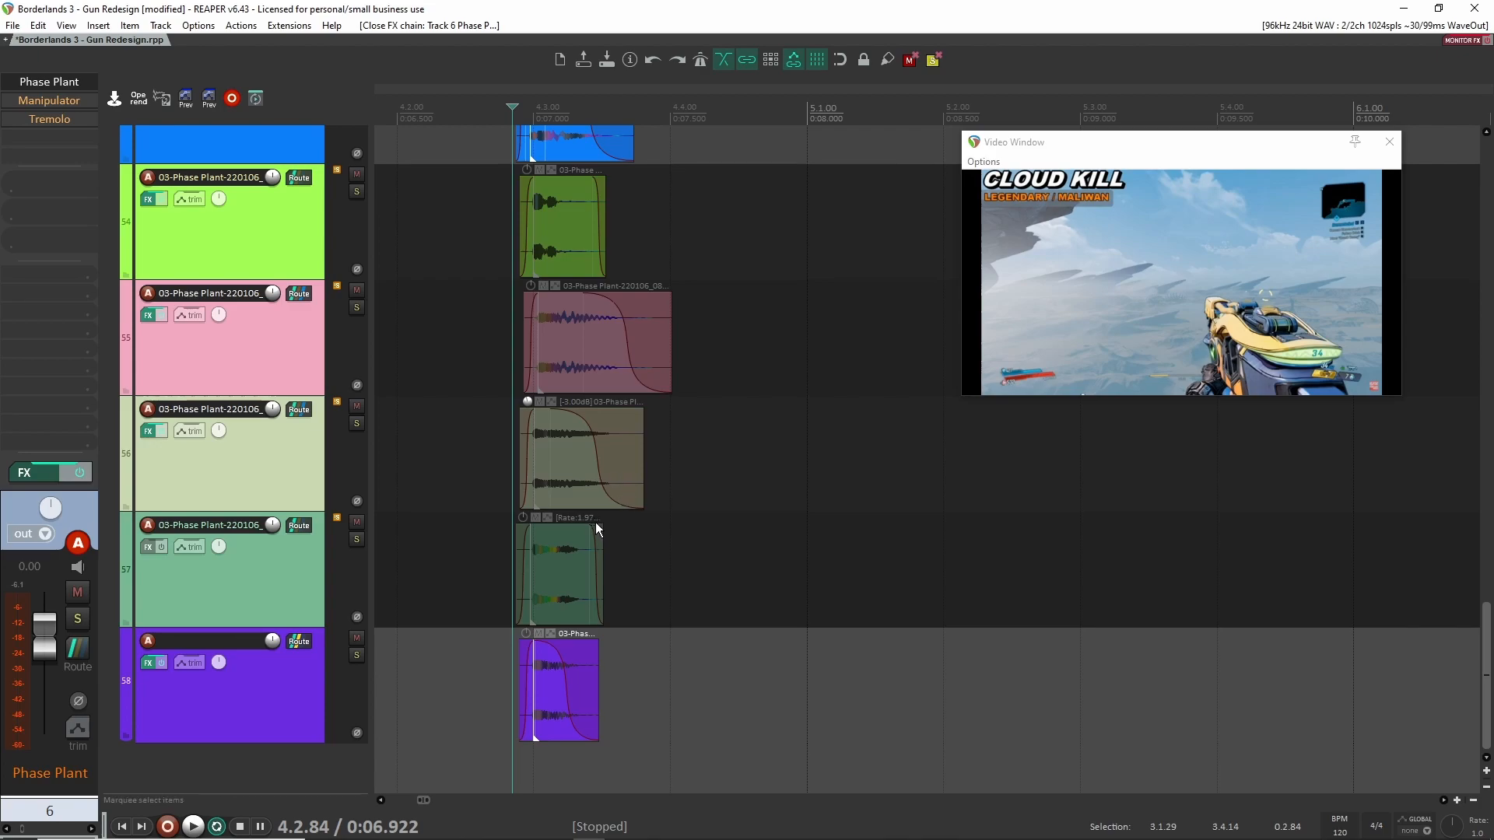
pyautogui.scroll(3, 593, 525)
pyautogui.scroll(3, 576, 523)
pyautogui.click(356, 308)
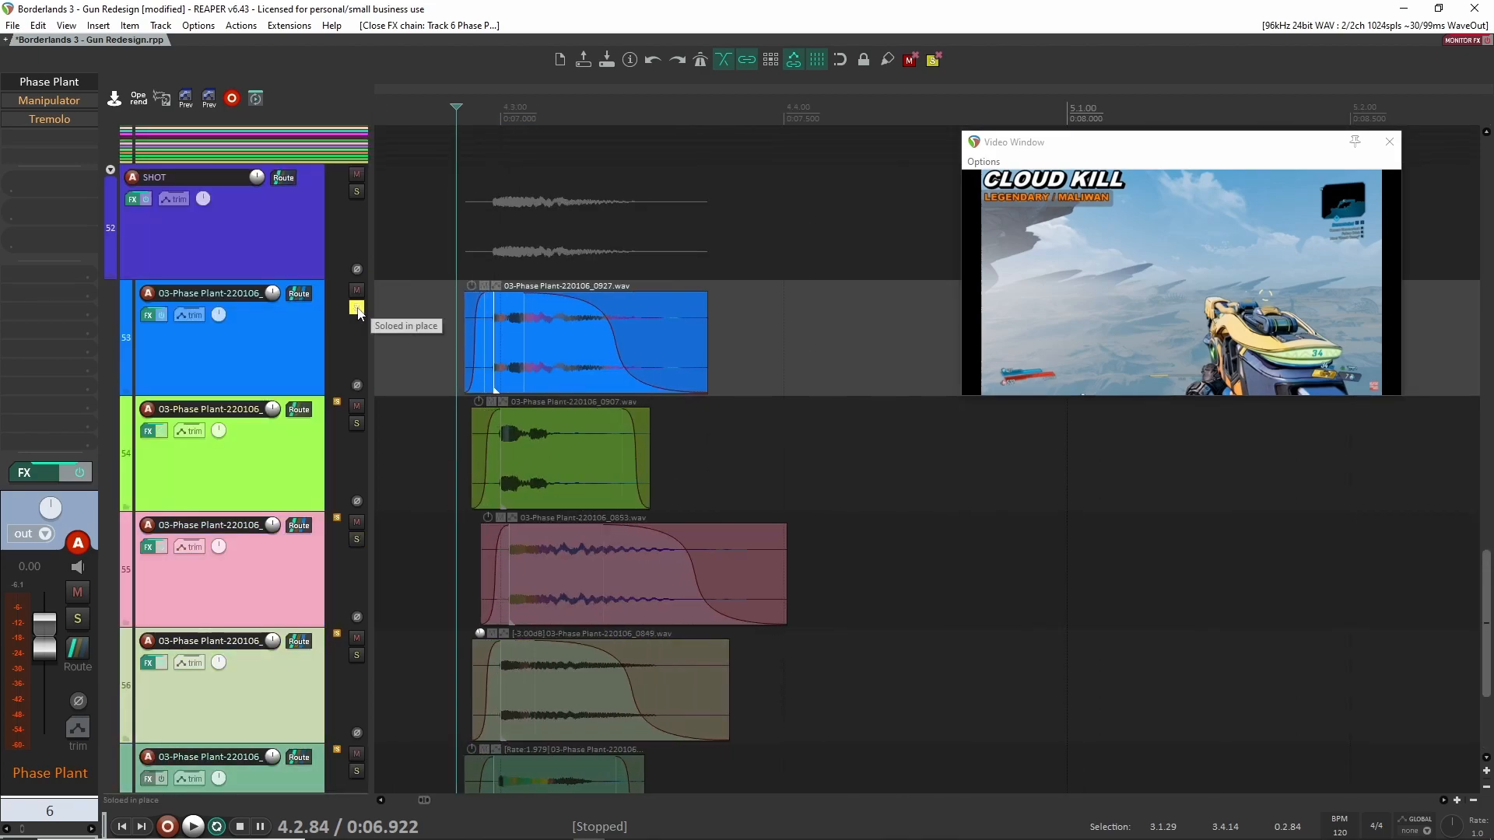
pyautogui.click(356, 308)
pyautogui.click(356, 192)
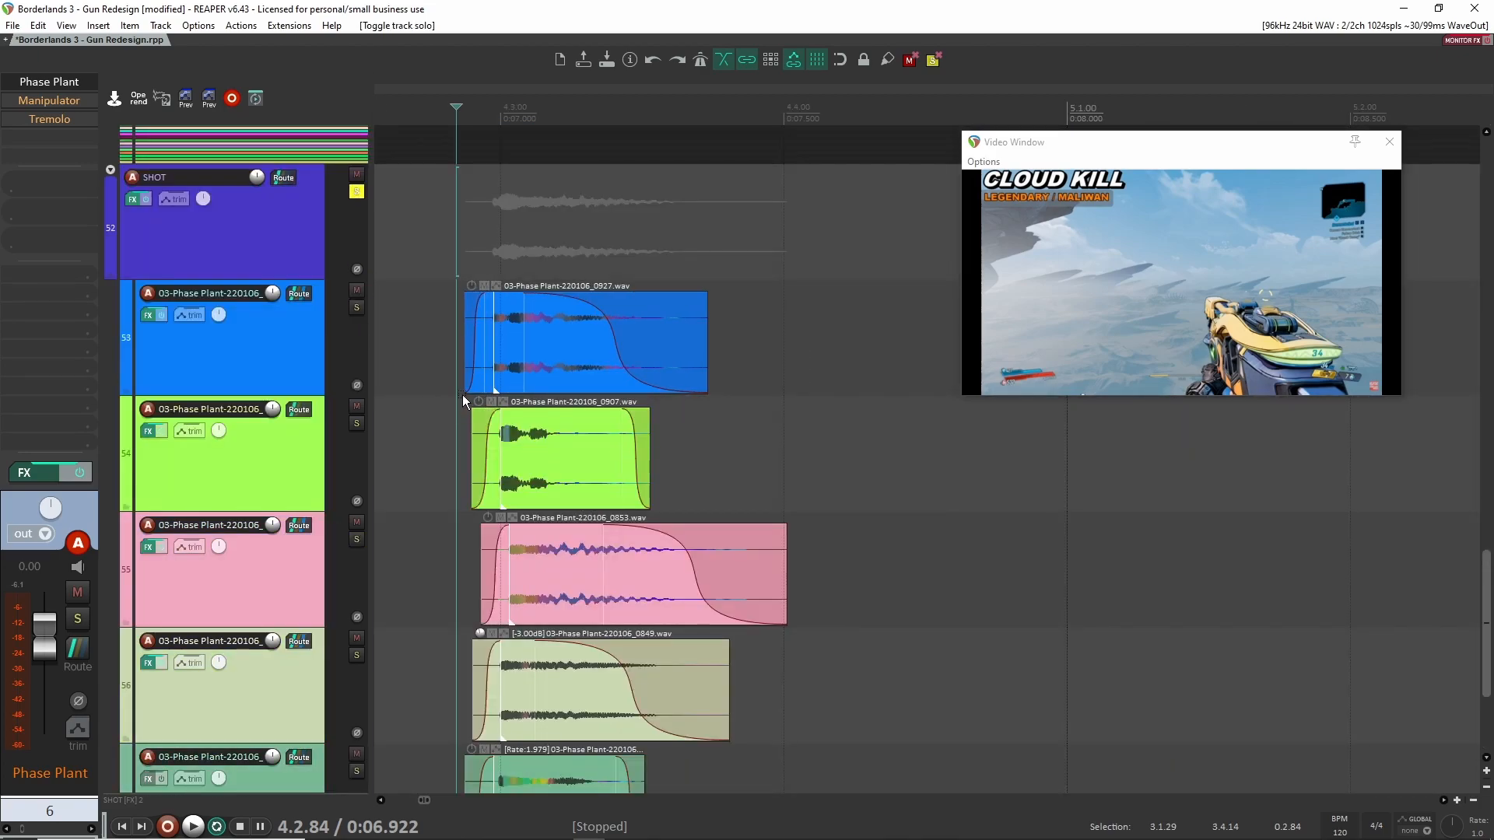
pyautogui.press('space')
pyautogui.press('space')
pyautogui.press('space')
pyautogui.press('space')
pyautogui.press('space')
pyautogui.press('space')
# - Unsolo the SHOT folder and collapse its child tracks completely
pyautogui.click(357, 193)
pyautogui.scroll(-4, 356, 197)
pyautogui.click(110, 172)
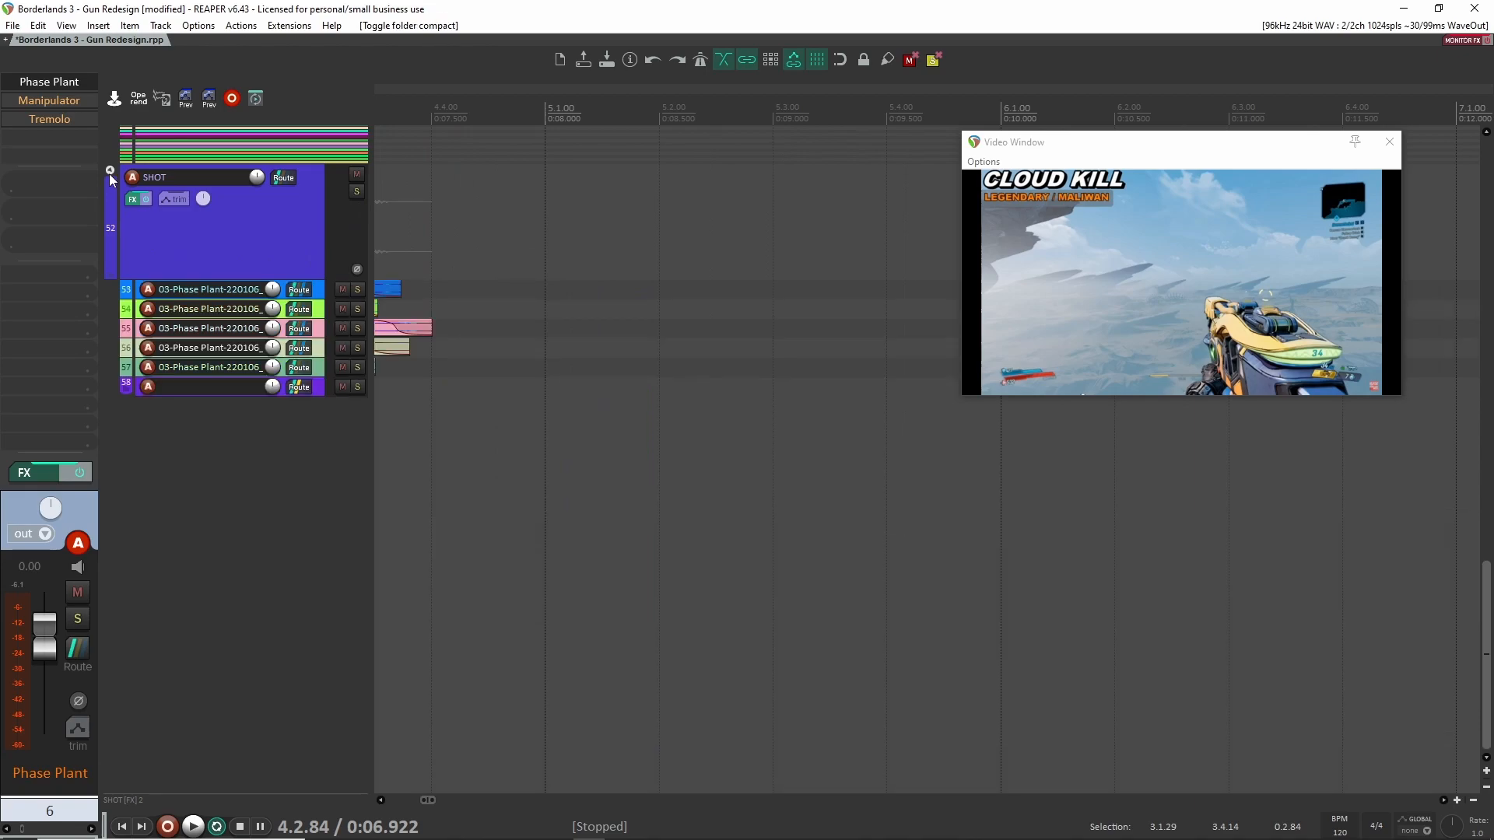
pyautogui.click(110, 171)
# - Select all items inside the collapsed SHOT folder and toggle their mute state
pyautogui.click(498, 285)
pyautogui.moveTo(498, 284); pyautogui.dragTo(857, 360)
pyautogui.scroll(-1, 817, 507)
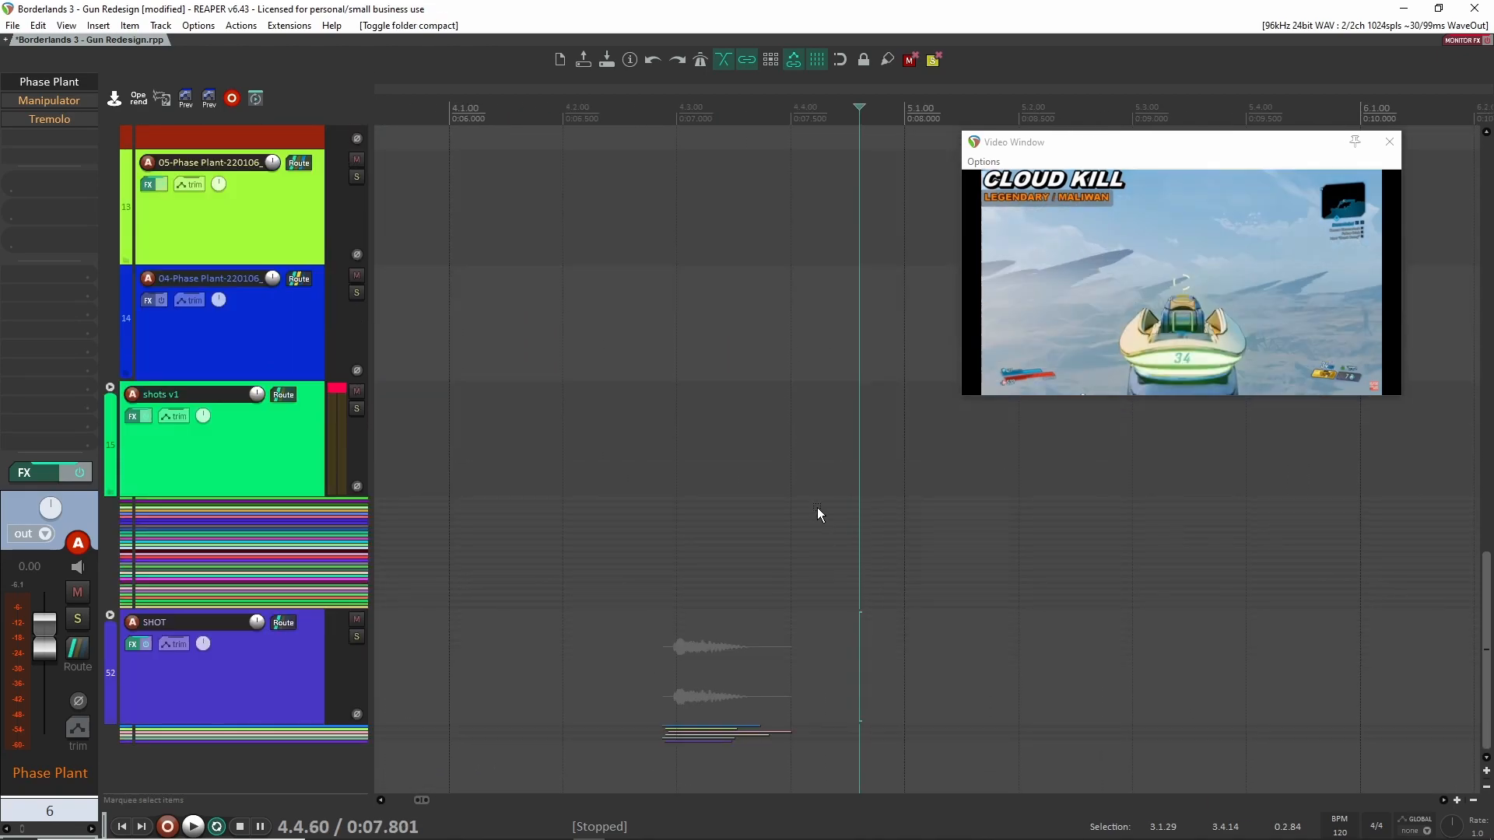
pyautogui.moveTo(831, 637); pyautogui.dragTo(675, 811)
pyautogui.press('m')
# - Place the edit cursor at 1.2.60, near the start of the burst on the shots v1 folder track
pyautogui.scroll(-3, 499, 563)
pyautogui.moveTo(442, 403); pyautogui.dragTo(901, 437)
pyautogui.moveTo(518, 489); pyautogui.dragTo(608, 481)
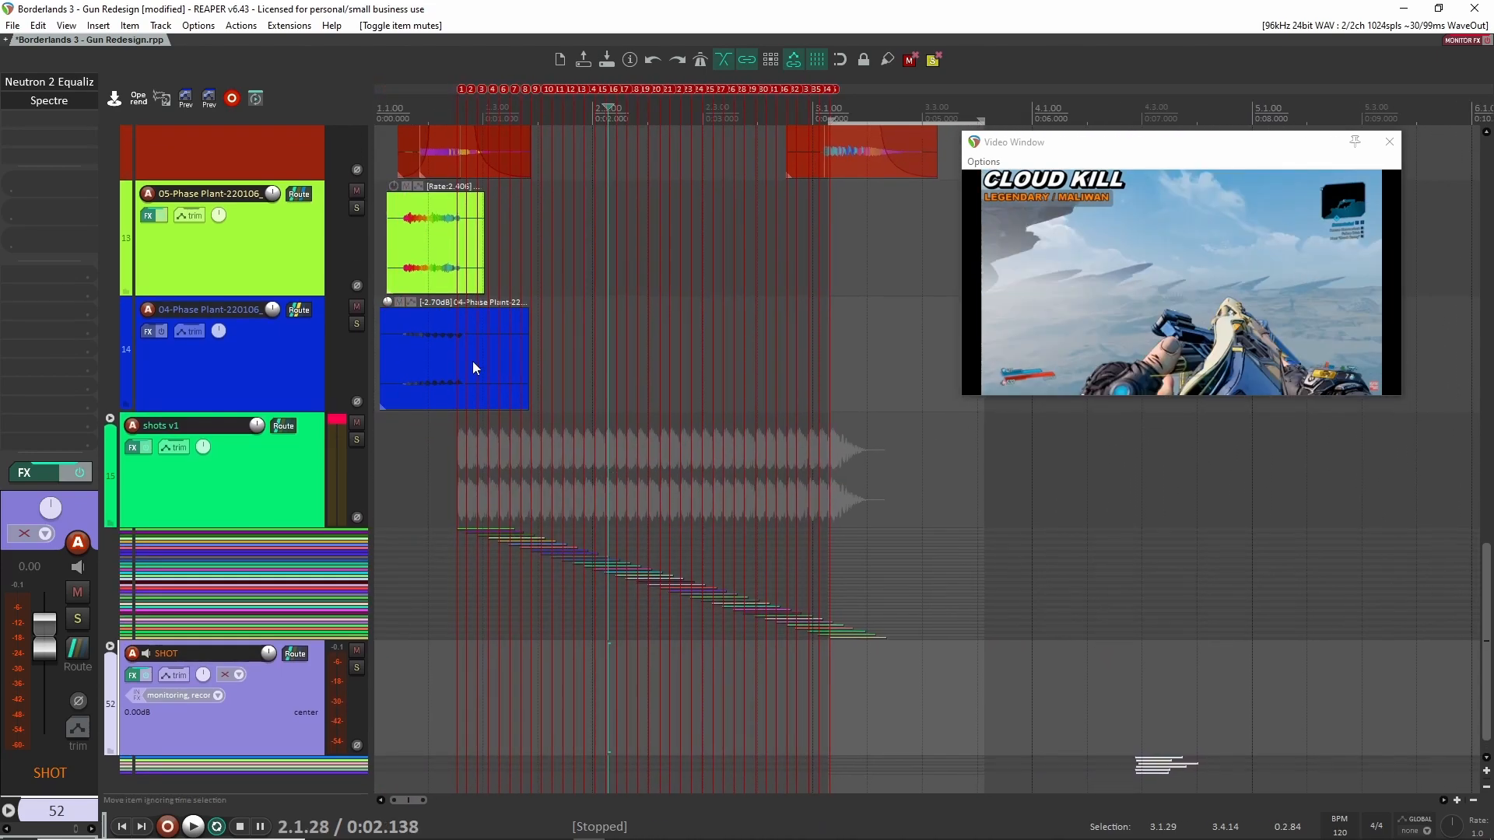
pyautogui.click(466, 509)
pyautogui.scroll(7, 467, 509)
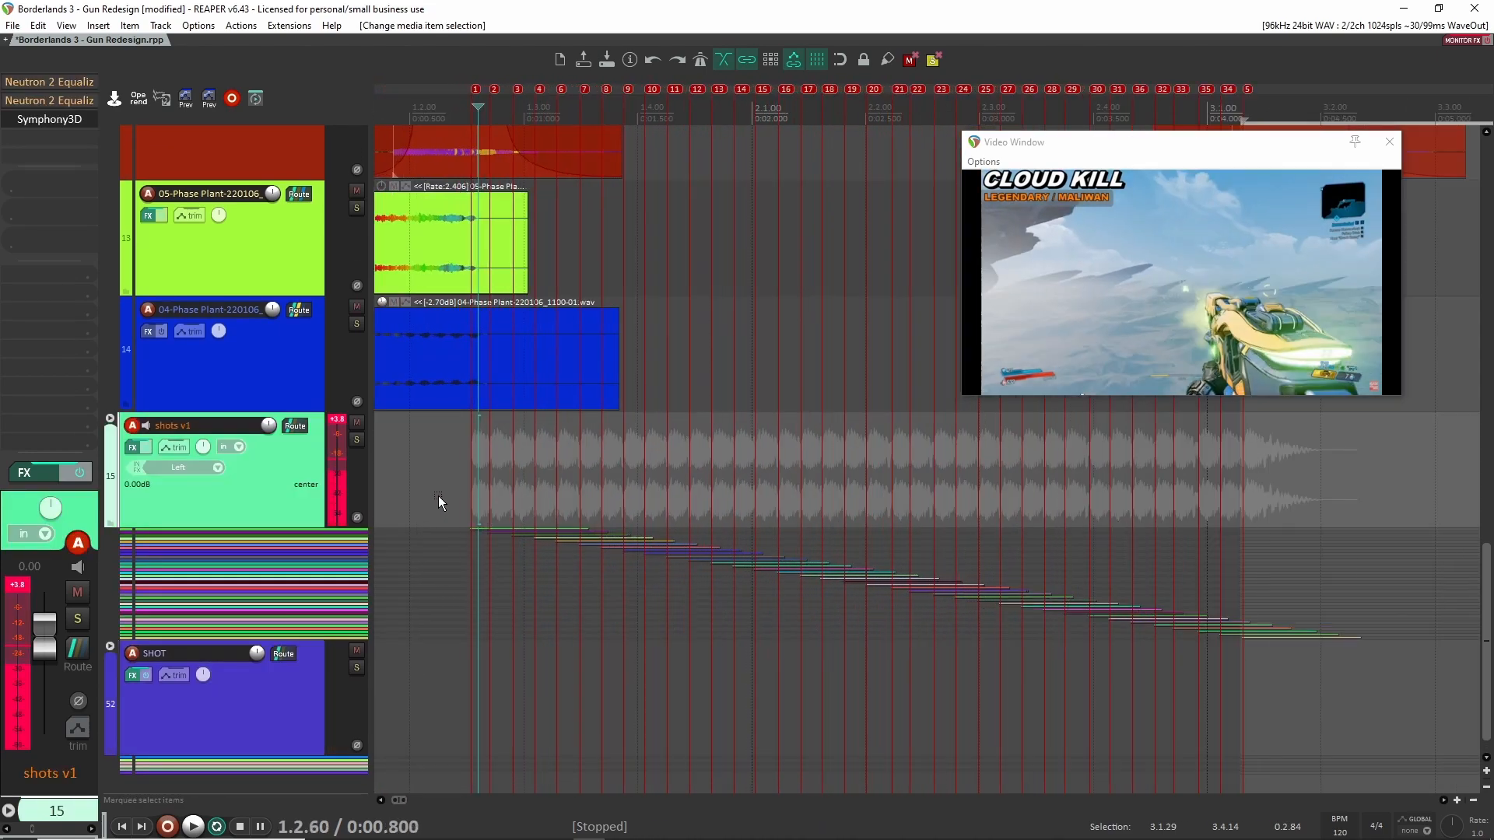
pyautogui.scroll(5, 557, 447)
pyautogui.scroll(-10, 585, 254)
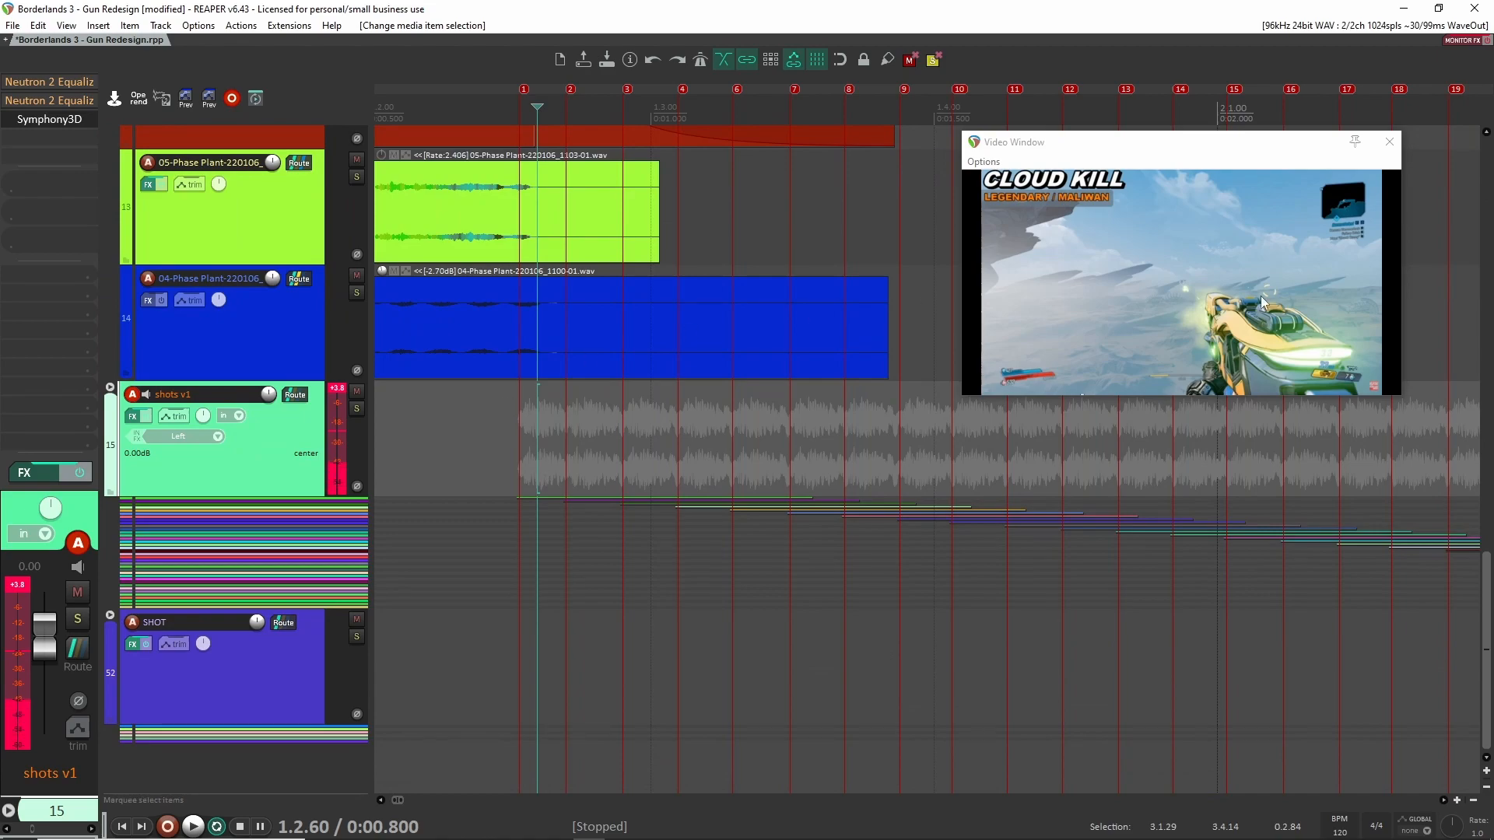
# - Expand the shots v1 folder to show its SHOT - stem tracks at full height
pyautogui.click(110, 388)
pyautogui.click(110, 388)
pyautogui.click(110, 388)
pyautogui.click(110, 388)
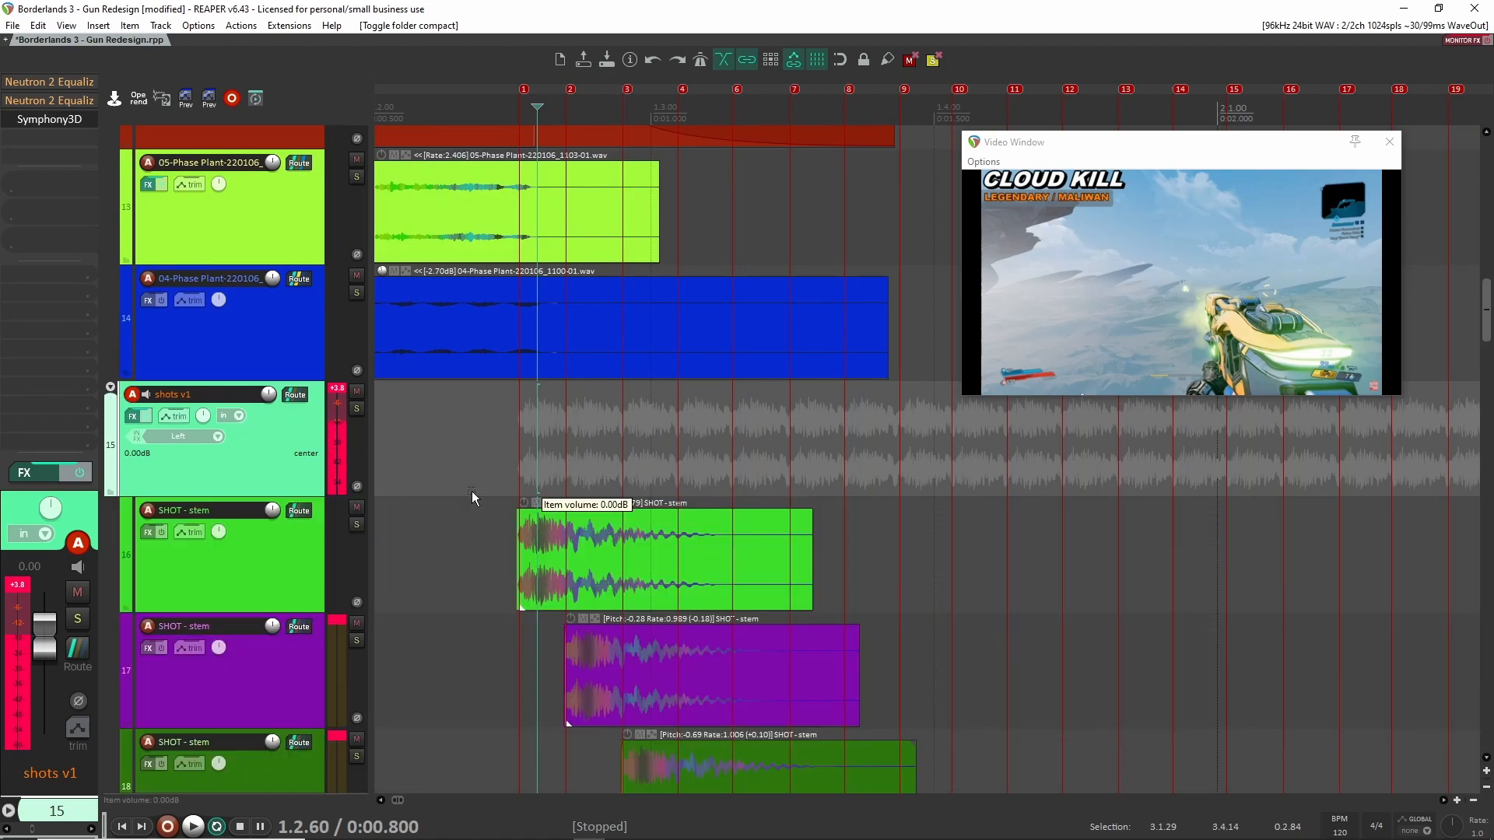
# - Marquee-select the staggered SHOT - stem items down to track 51 in the shots v1 folder
pyautogui.scroll(-5, 521, 505)
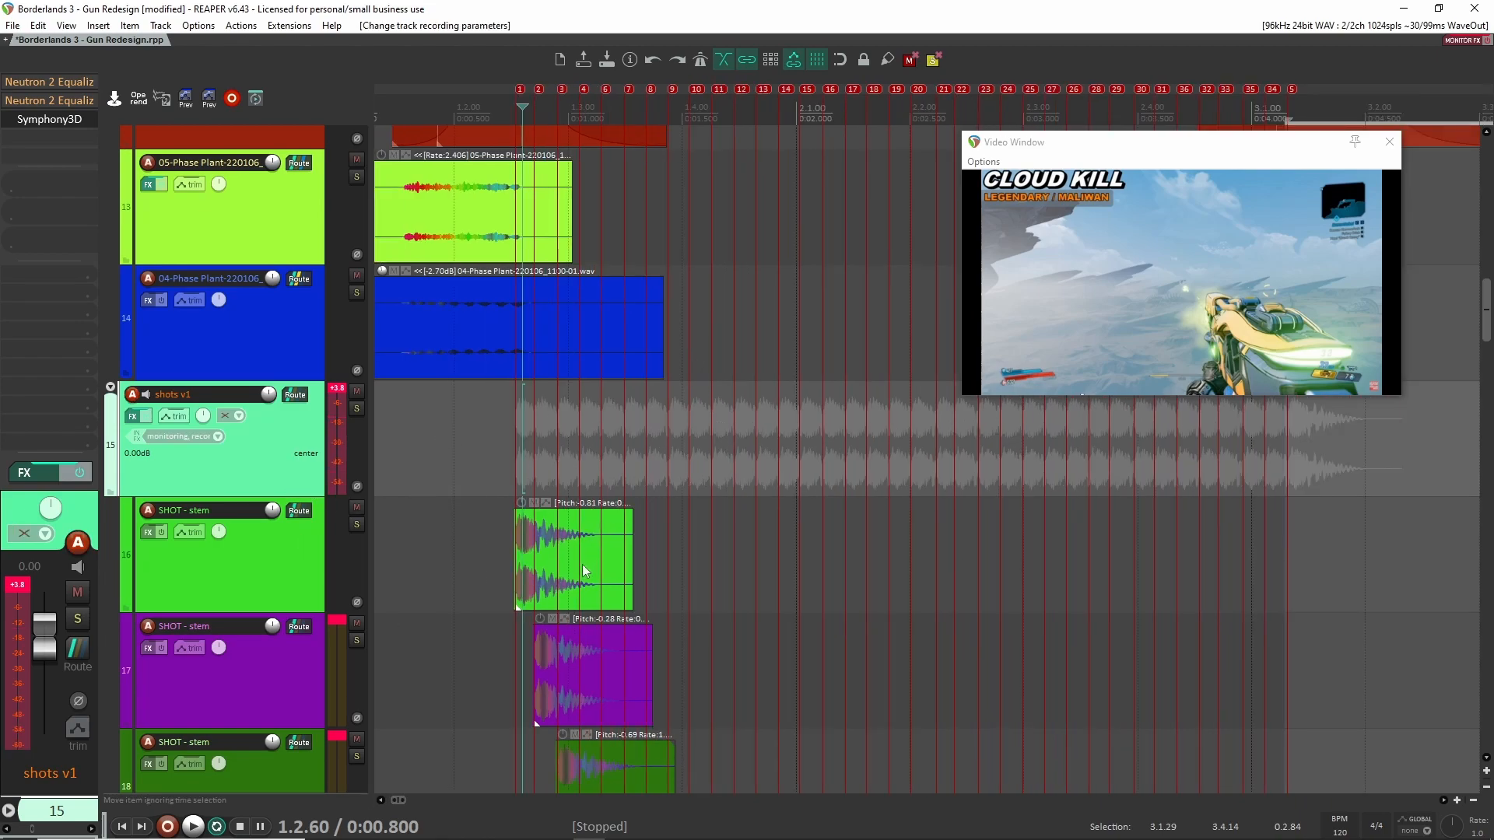
pyautogui.scroll(-5, 451, 438)
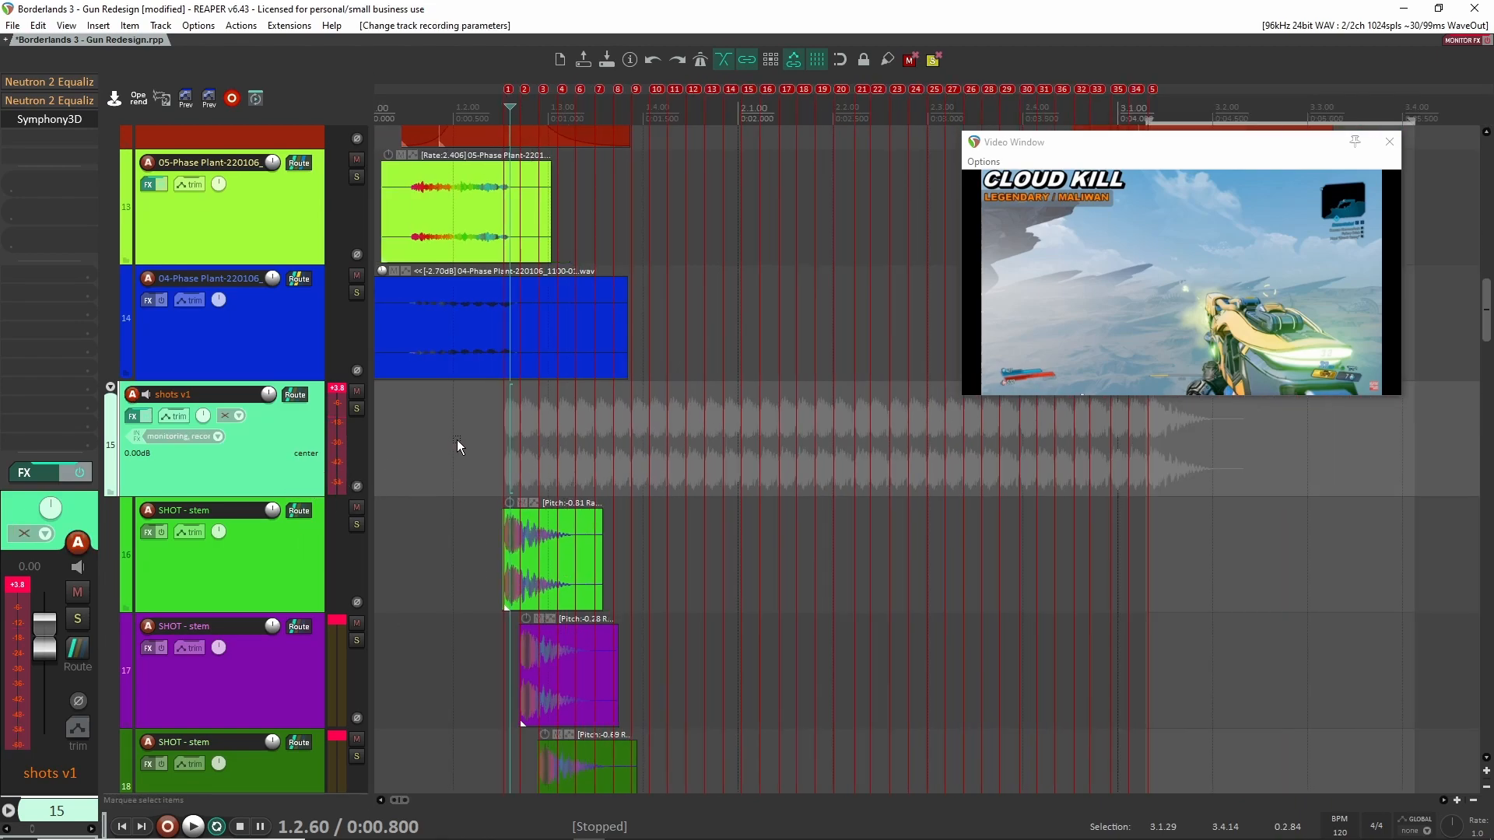
pyautogui.scroll(-3, 424, 459)
pyautogui.moveTo(403, 217); pyautogui.dragTo(864, 660)
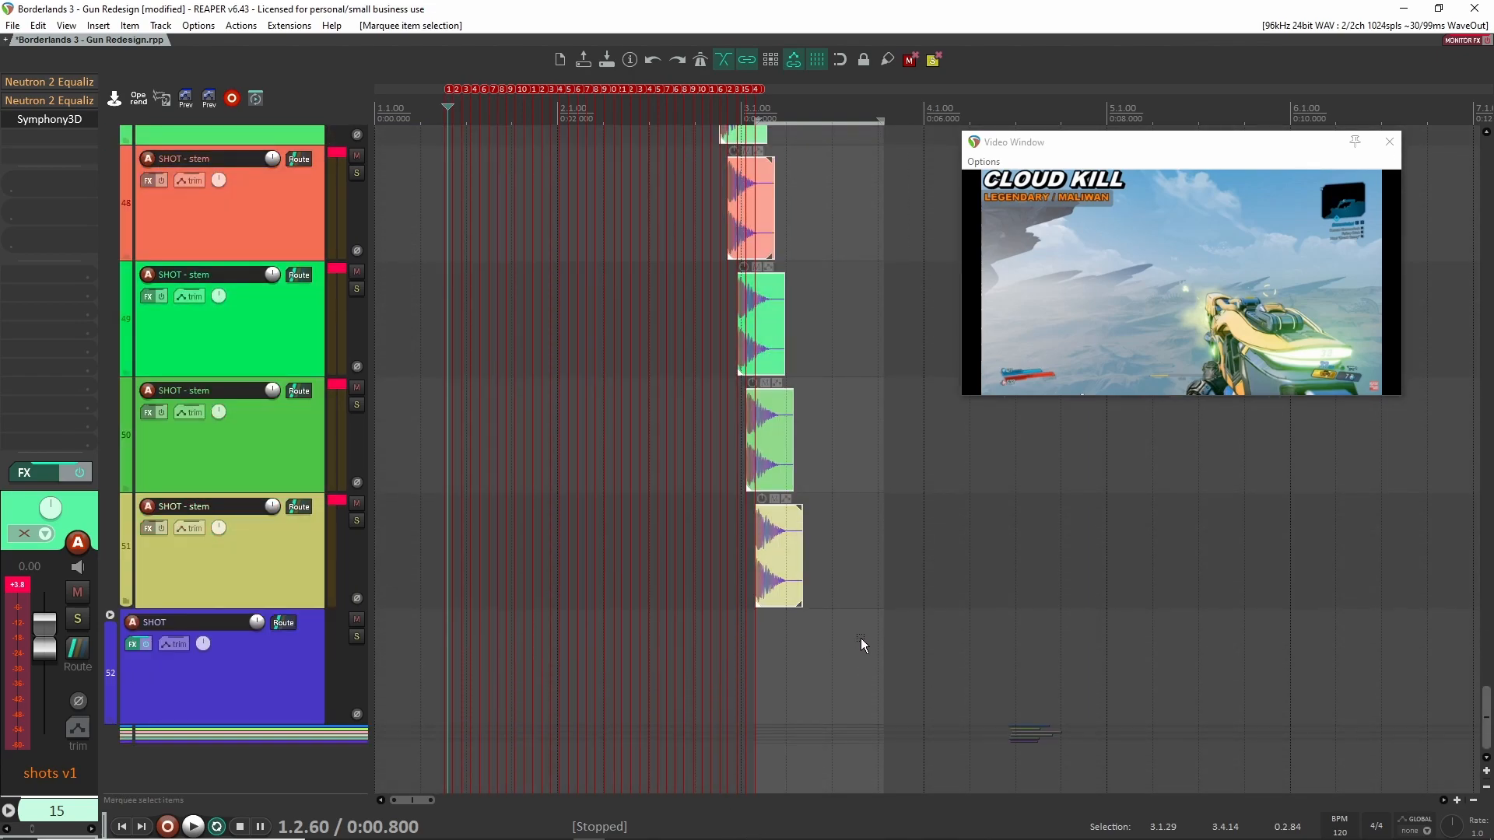
# - Open Variator to view its DNA and Radiation settings for the selected stem items, and close it again
pyautogui.hotkey('ctrl', 'alt', 'shift', 'v')
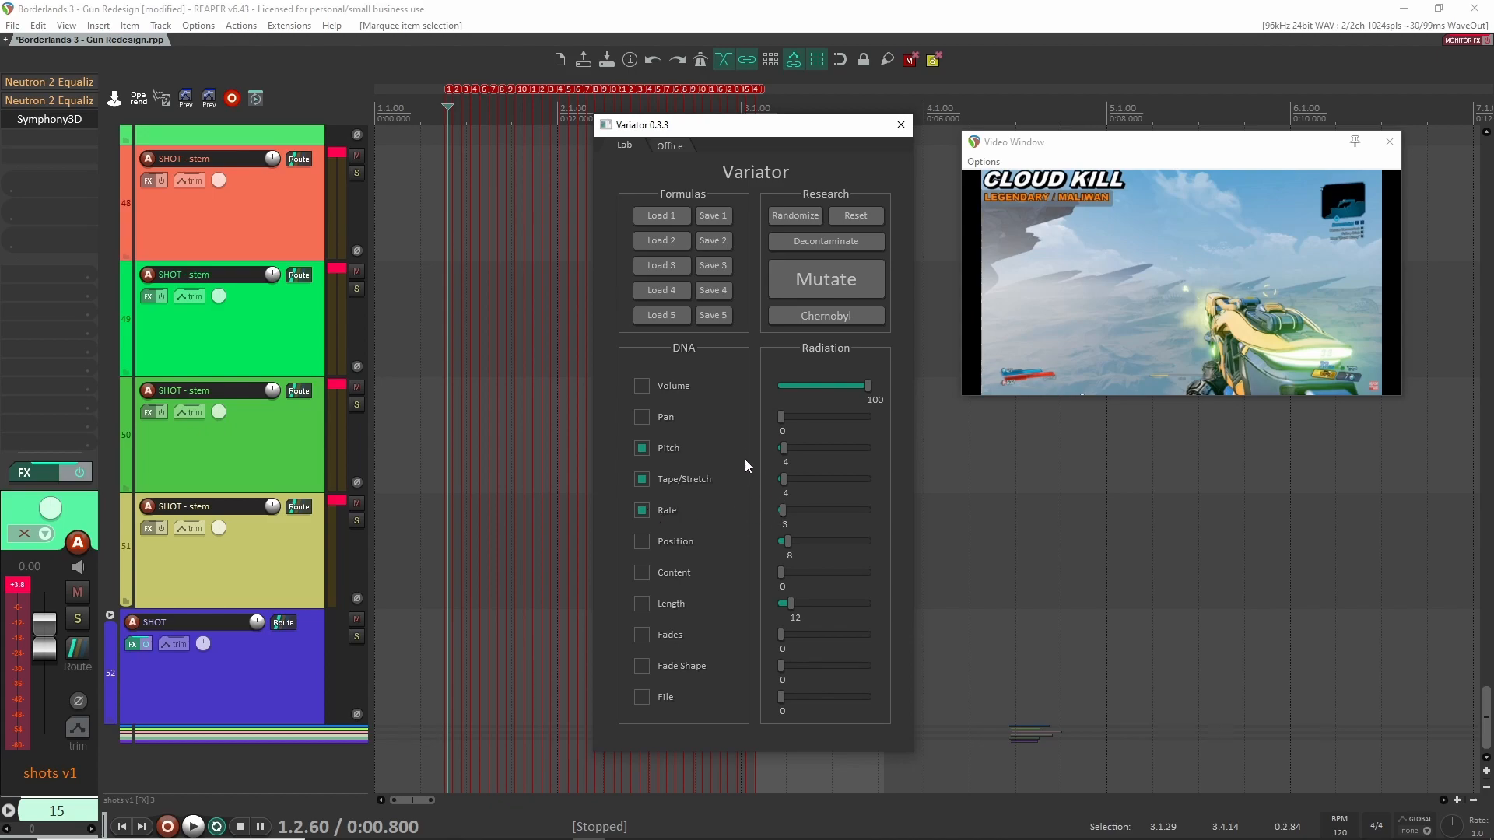
pyautogui.click(901, 128)
# - Collapse the SHOT - stem child tracks of the shots v1 folder to their thinnest height
pyautogui.scroll(10, 601, 448)
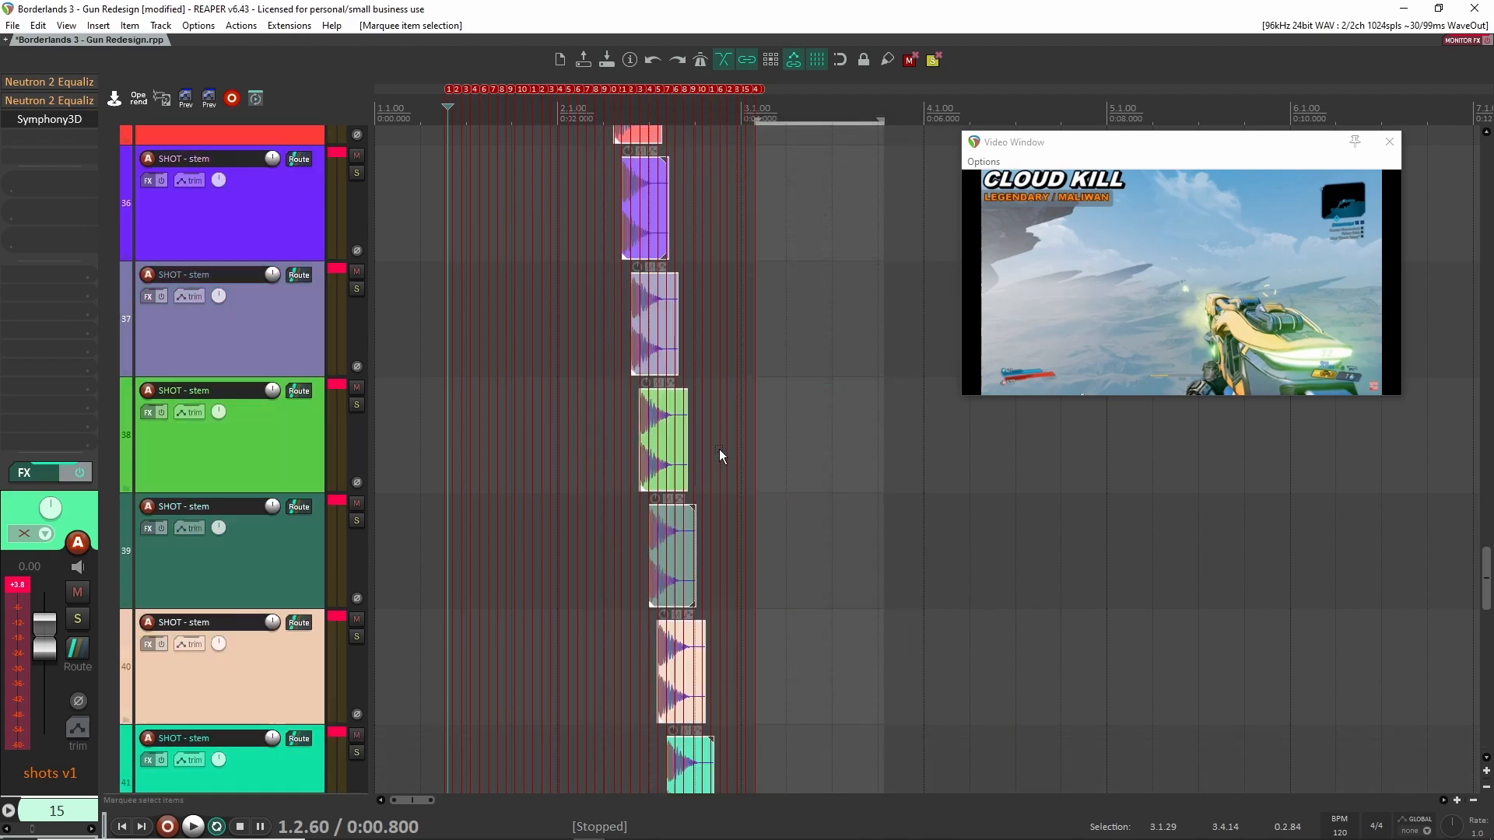
pyautogui.scroll(8, 600, 448)
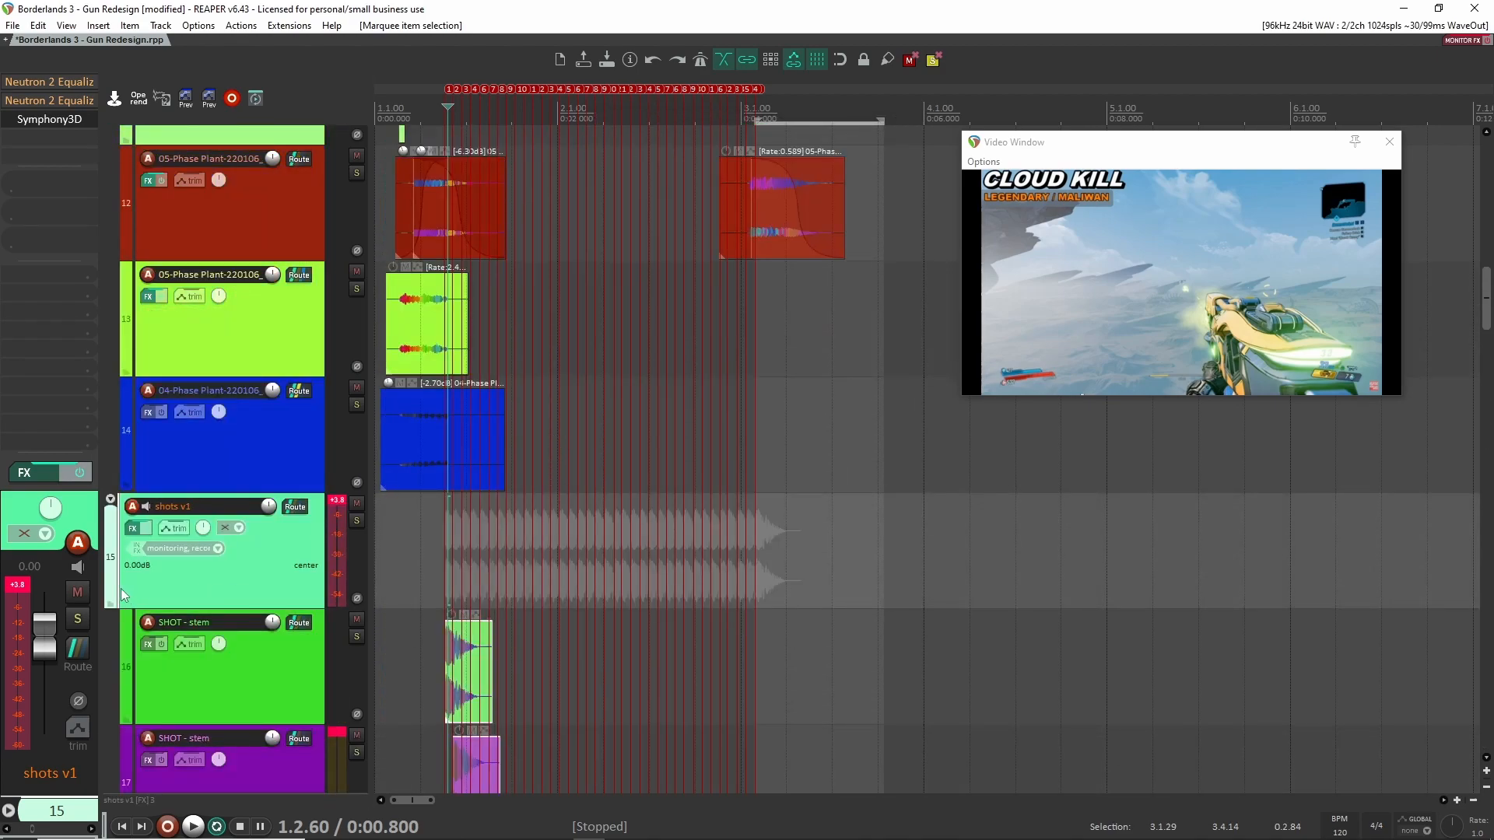
pyautogui.click(110, 499)
pyautogui.click(110, 500)
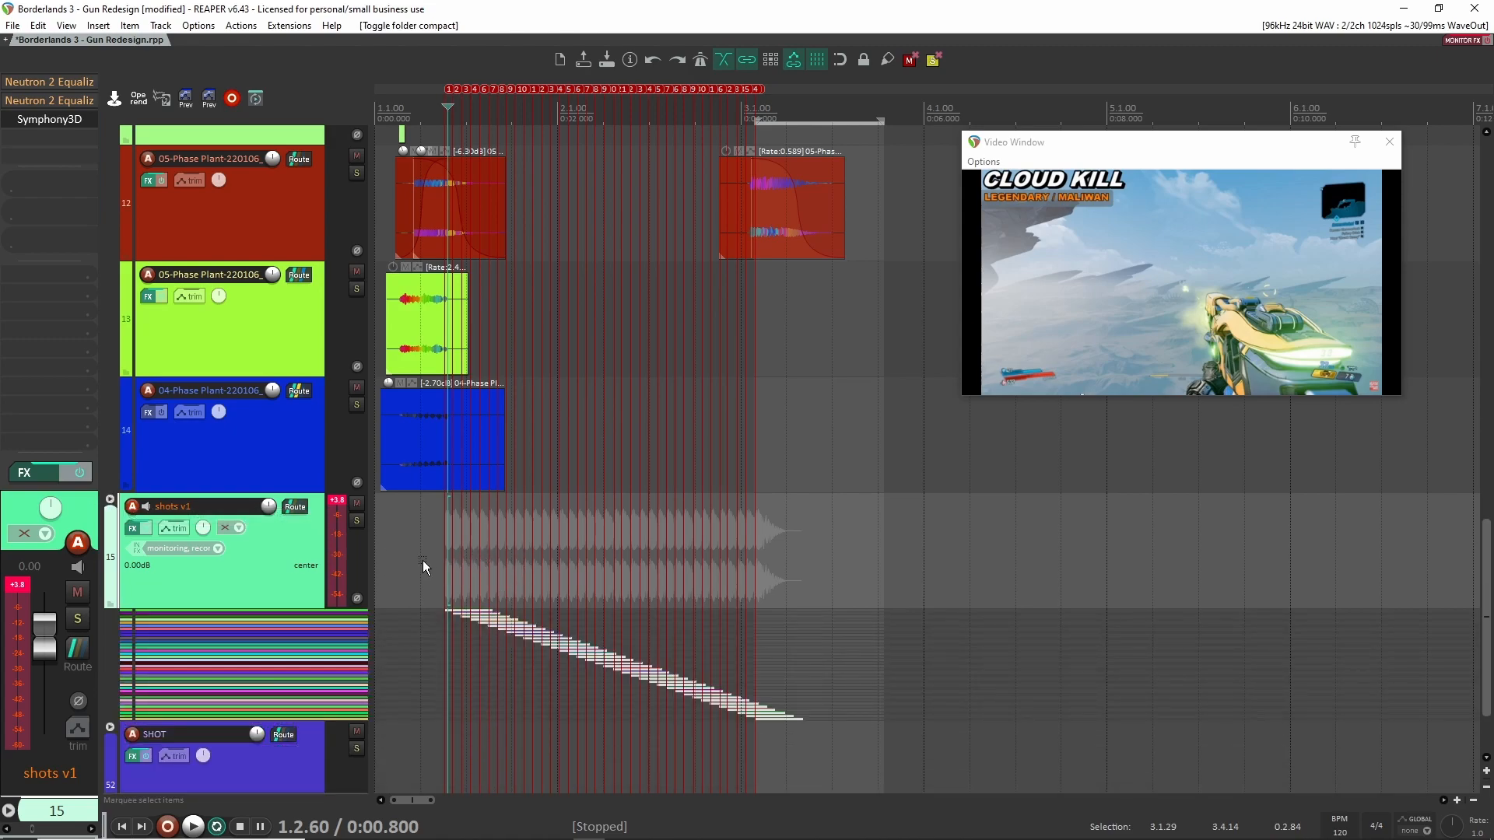
# - Solo the shots v1 folder track and play the original burst through from 1.2.53
pyautogui.click(445, 553)
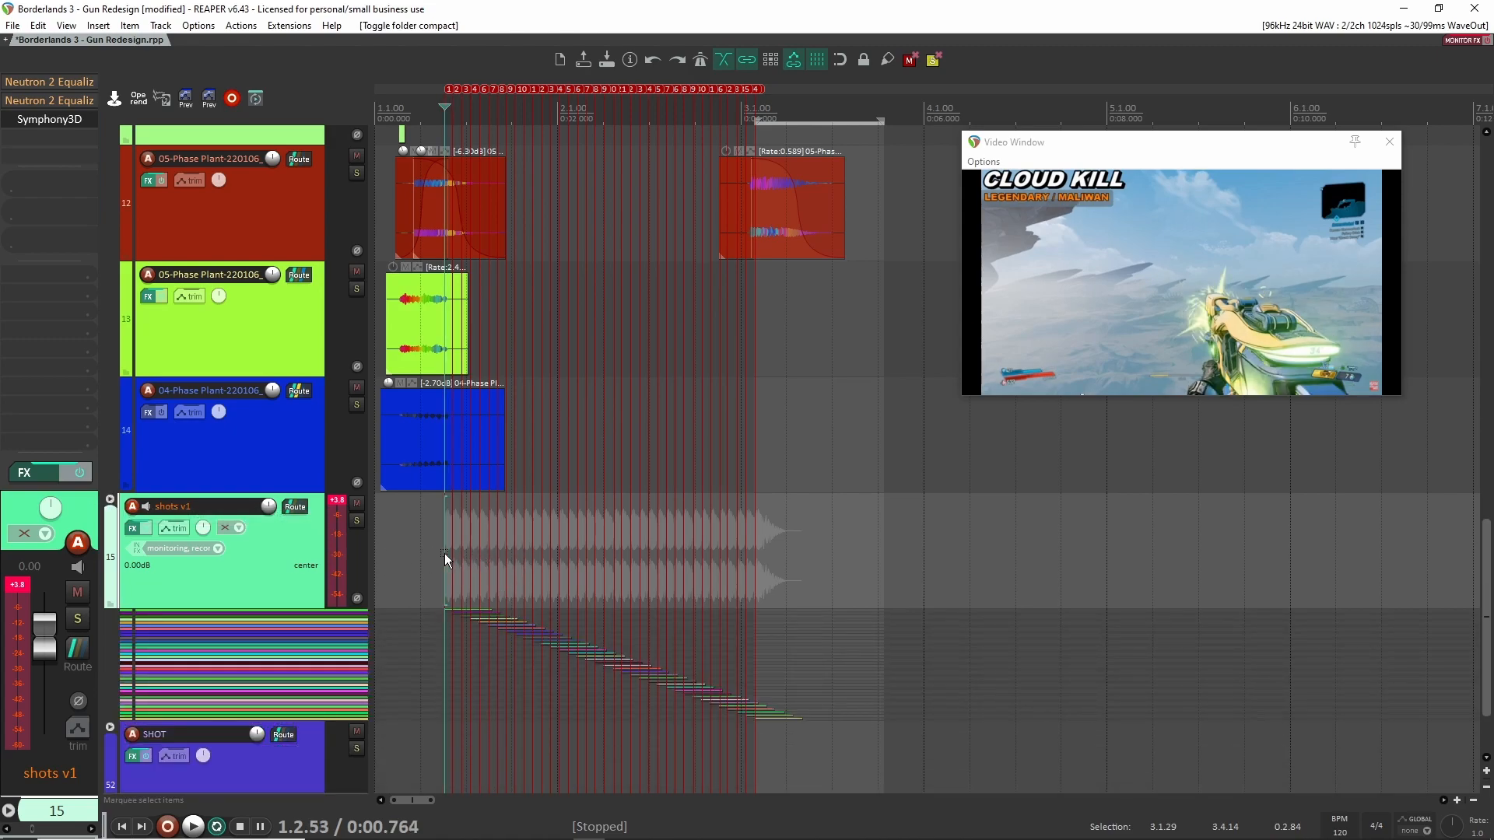
pyautogui.click(358, 521)
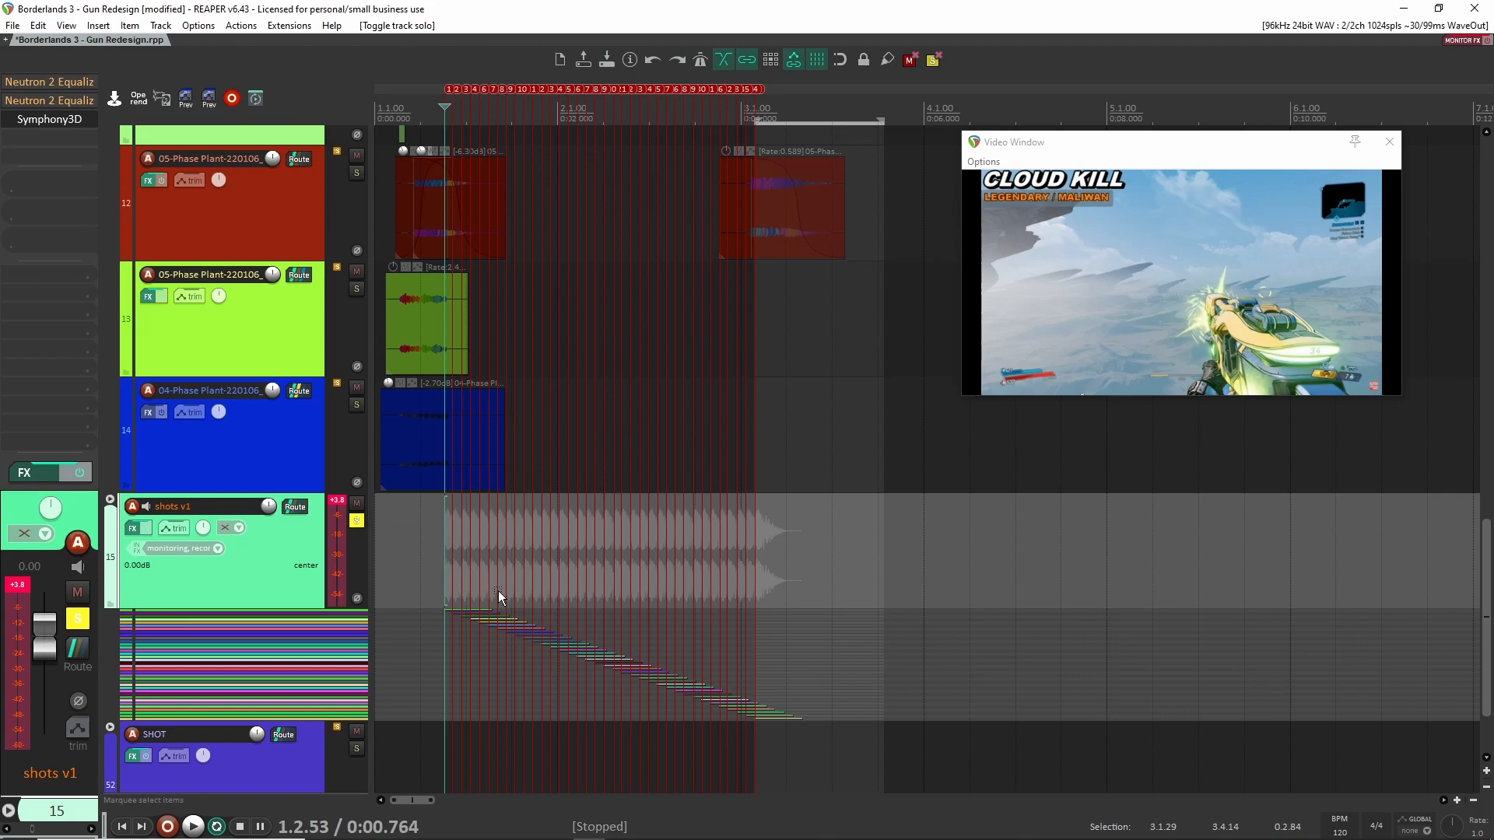
pyautogui.press('space')
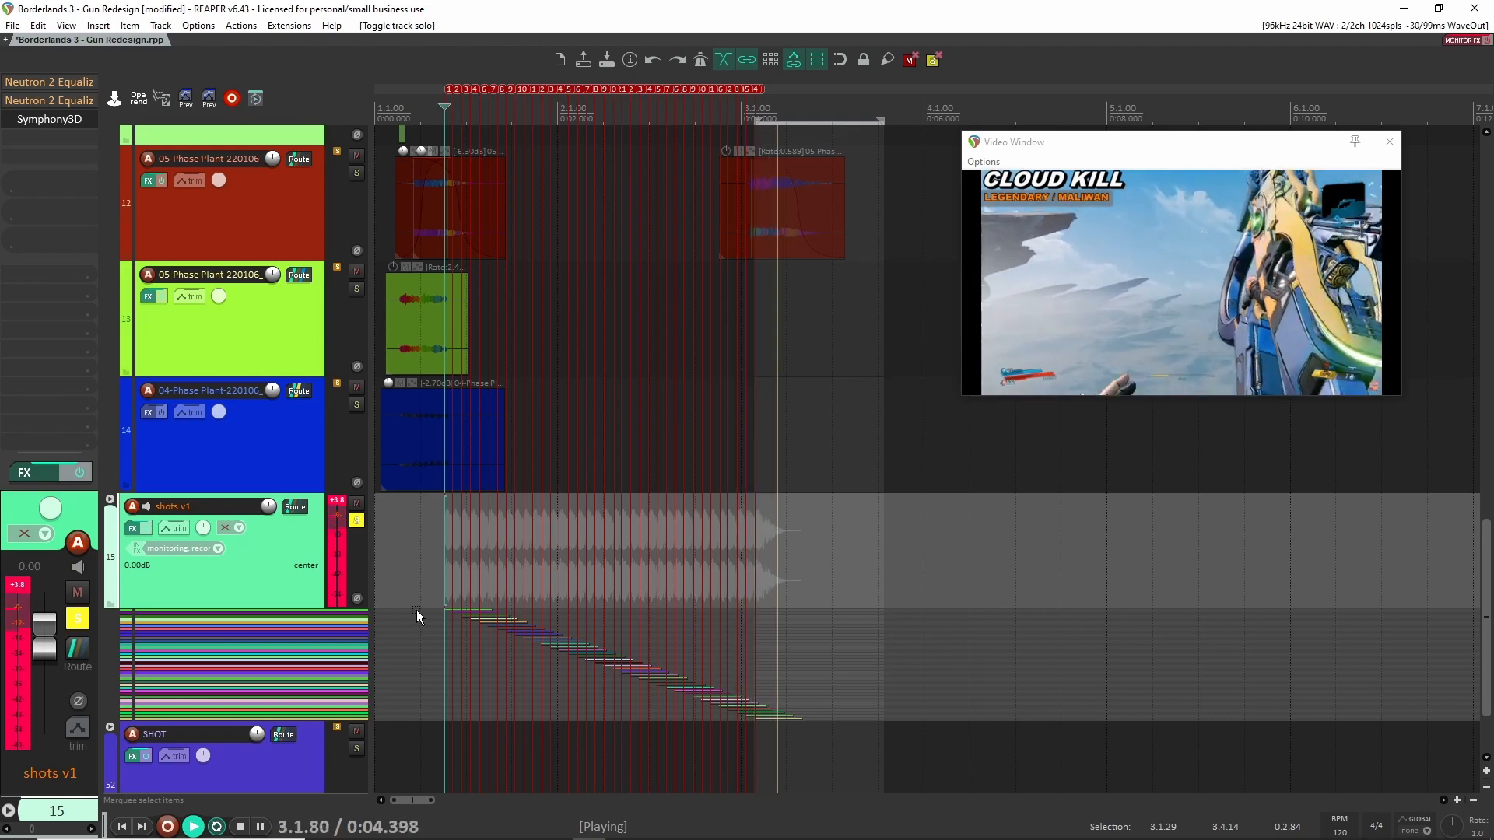
pyautogui.press('space')
# - Select all stem items in the shots v1 folder and mutate their pitch, tape/stretch and rate with Variator
pyautogui.moveTo(434, 618); pyautogui.dragTo(848, 747)
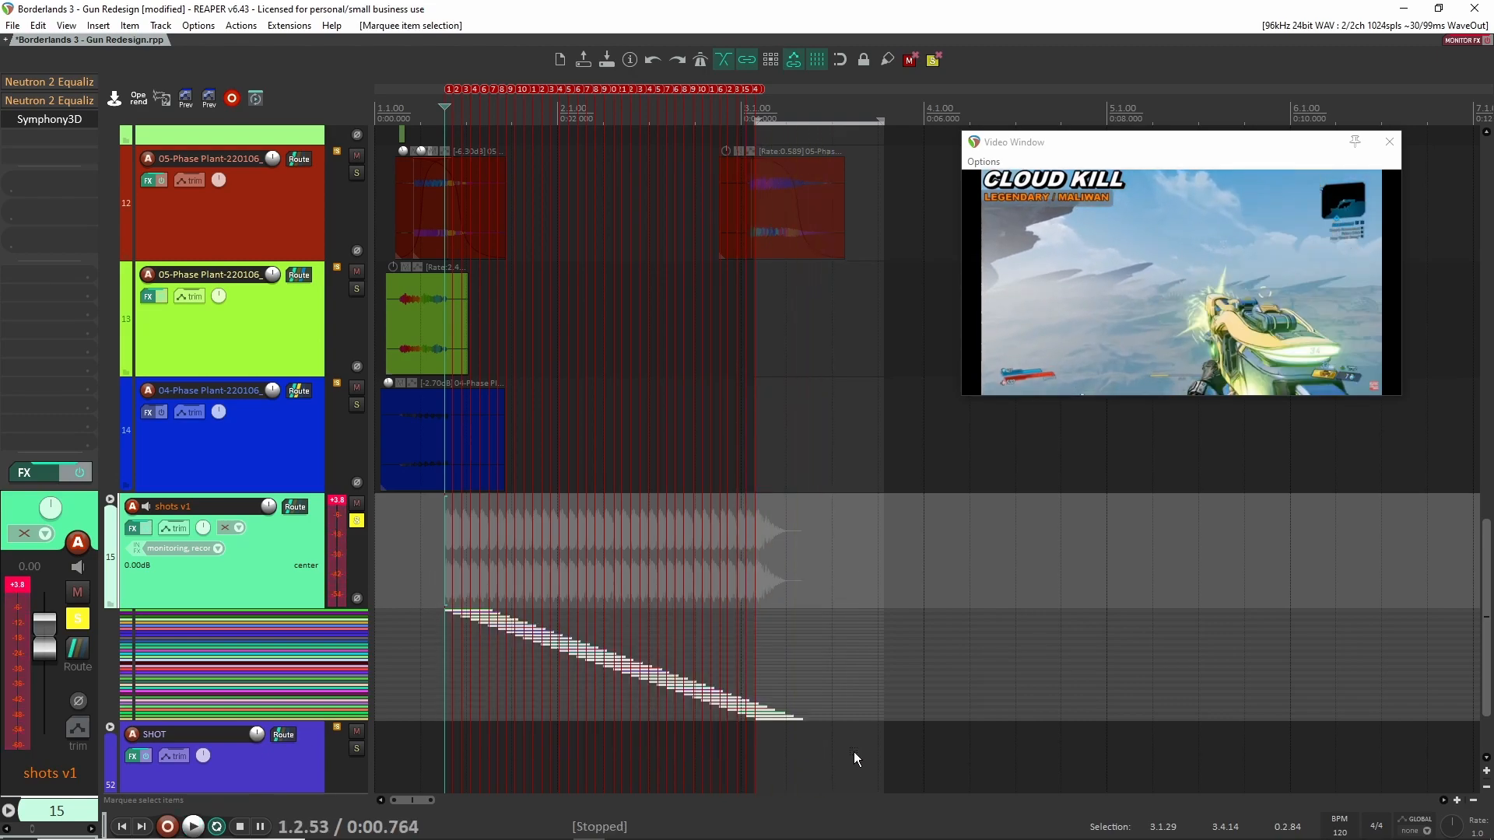
pyautogui.press('v')
pyautogui.click(846, 272)
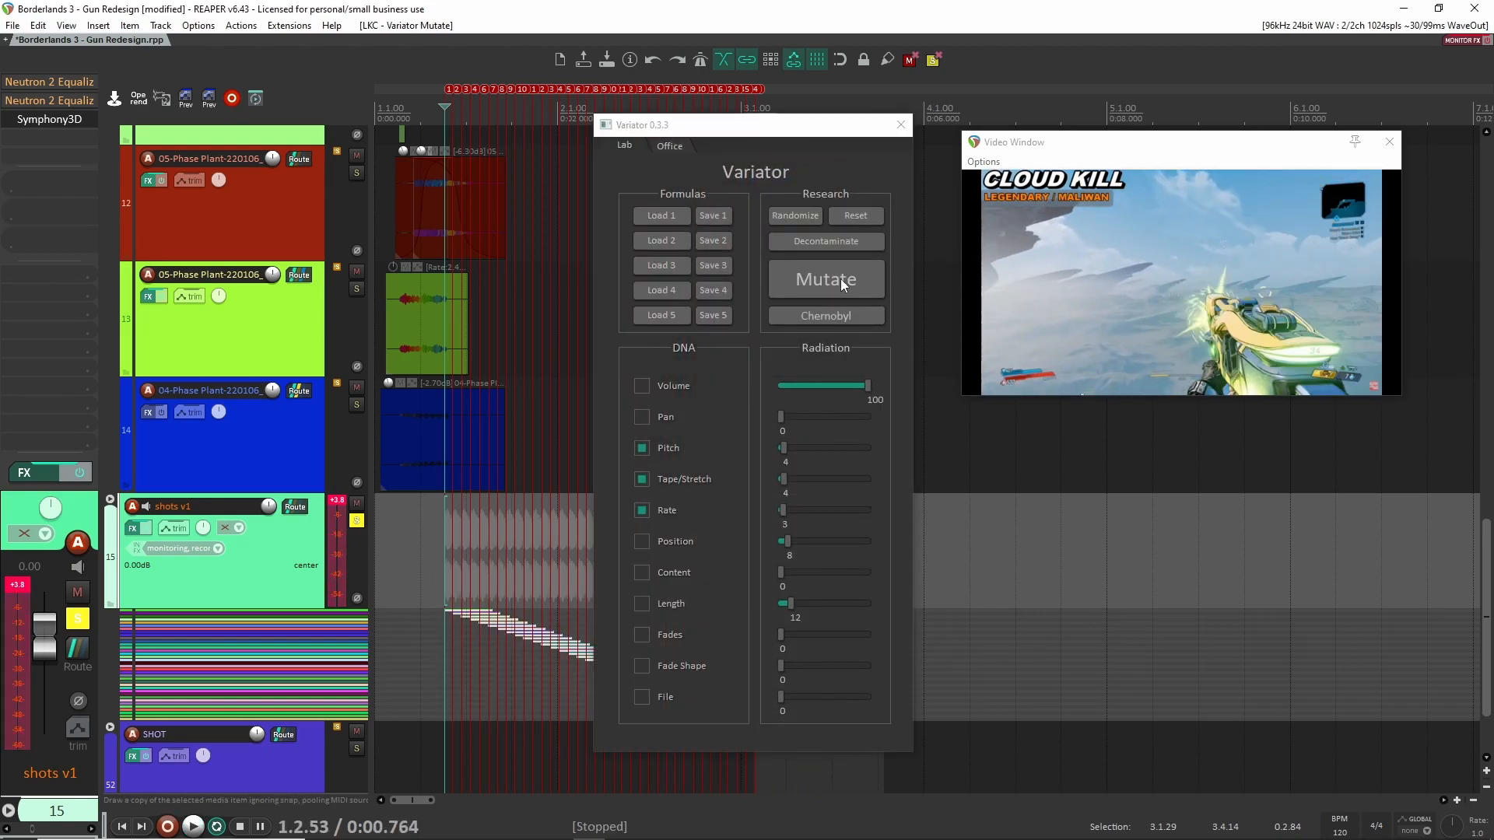
# - Play the mutated burst from 1.2.36, undo the Variator mutation and close its window
pyautogui.click(437, 567)
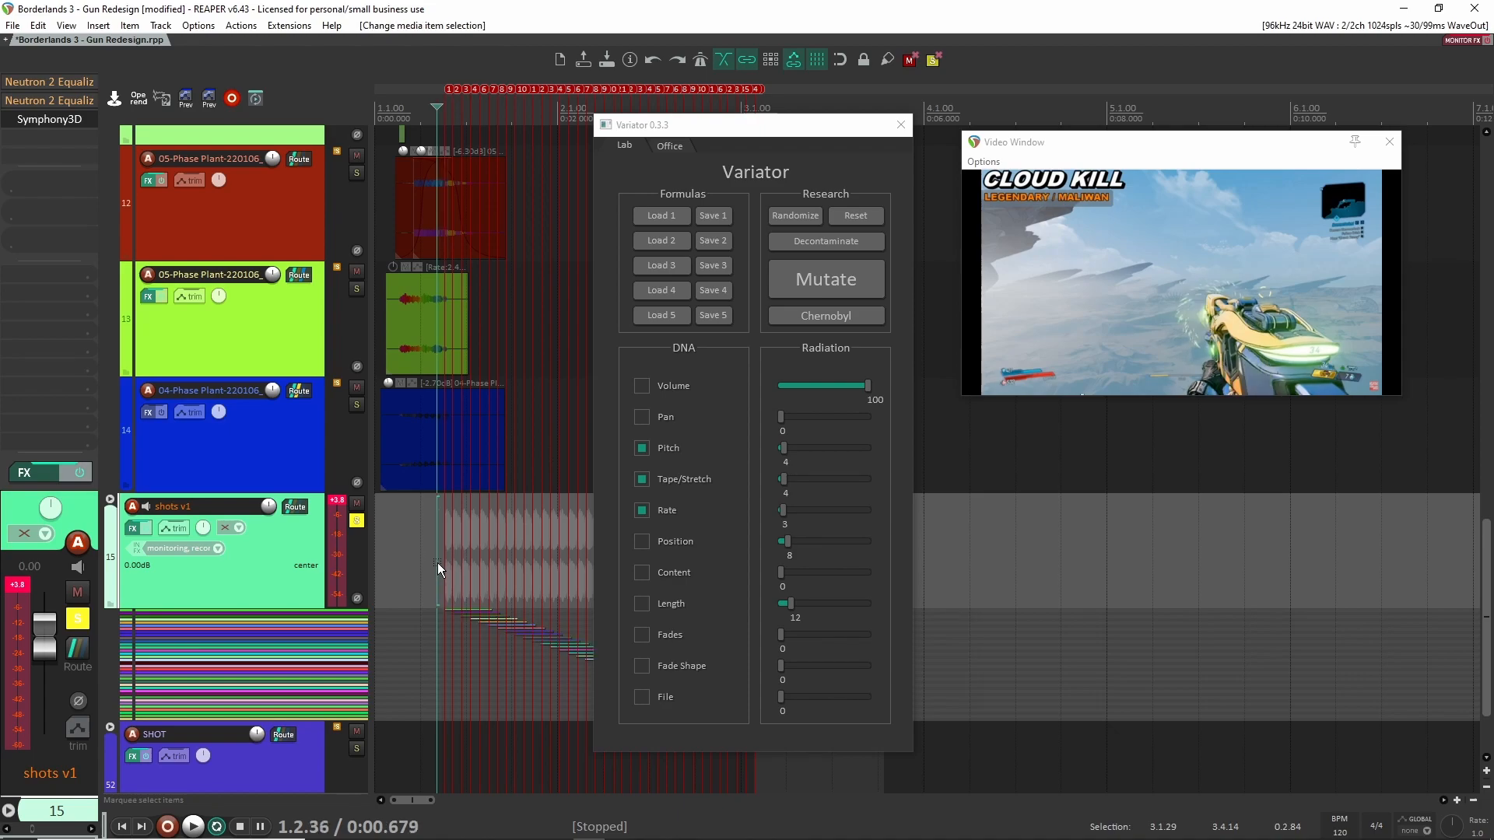
pyautogui.press('space')
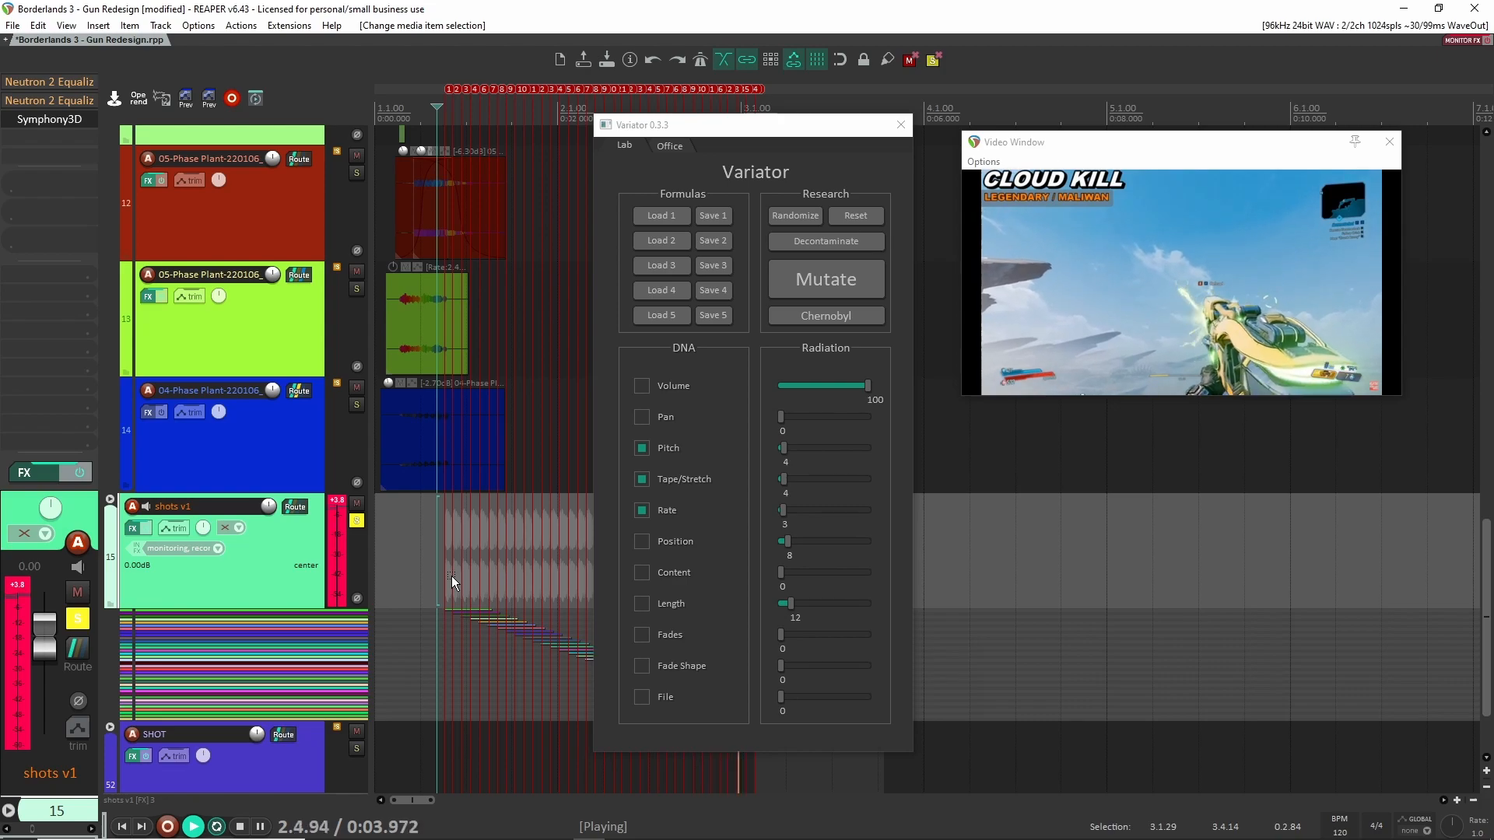
pyautogui.press('space')
pyautogui.hotkey('ctrl', 'z')
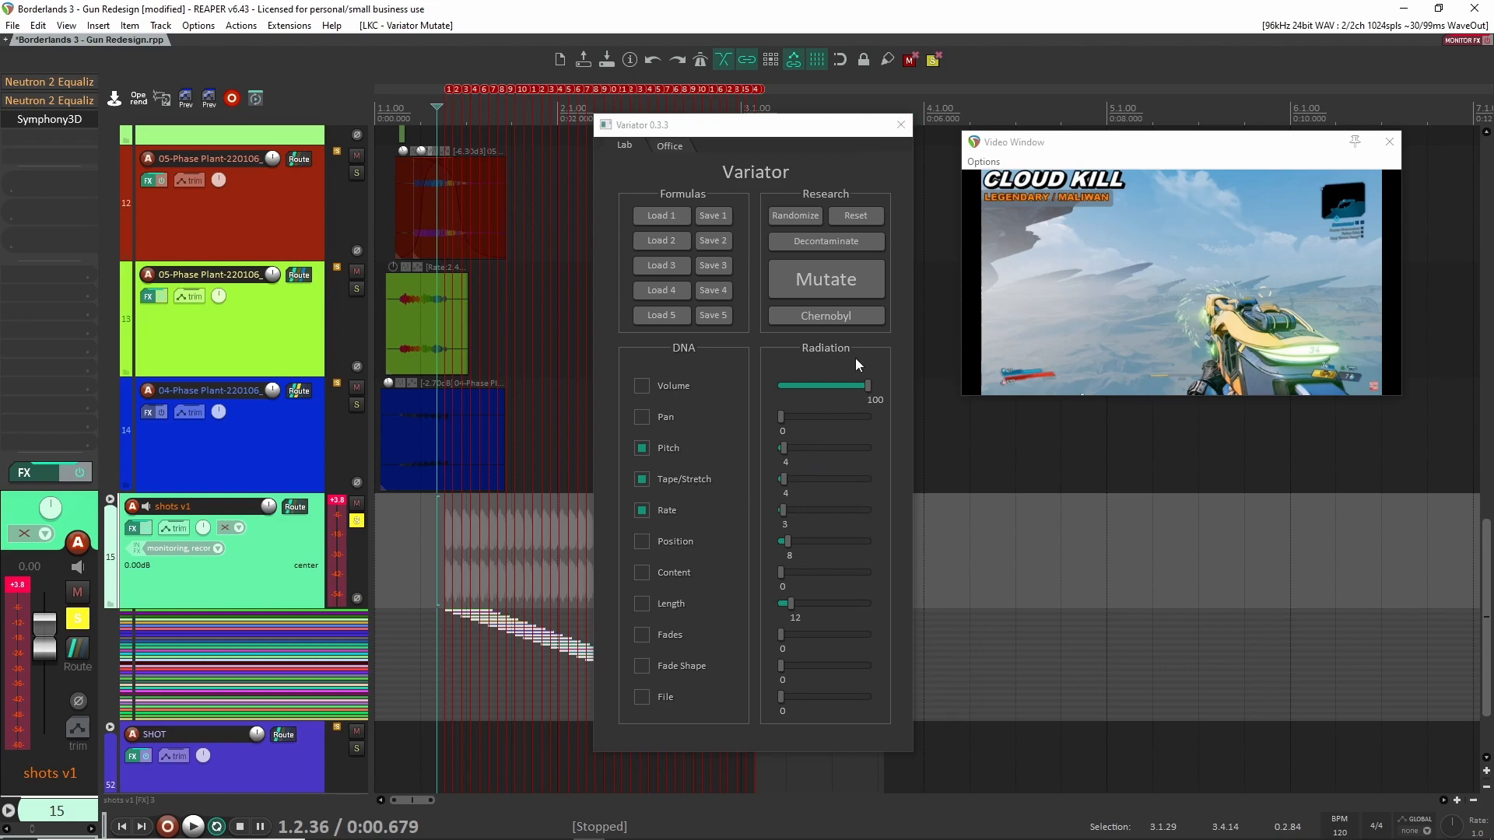
pyautogui.click(905, 124)
# - Clear the solo on the shots v1 folder track
pyautogui.scroll(-3, 657, 530)
pyautogui.scroll(4, 676, 593)
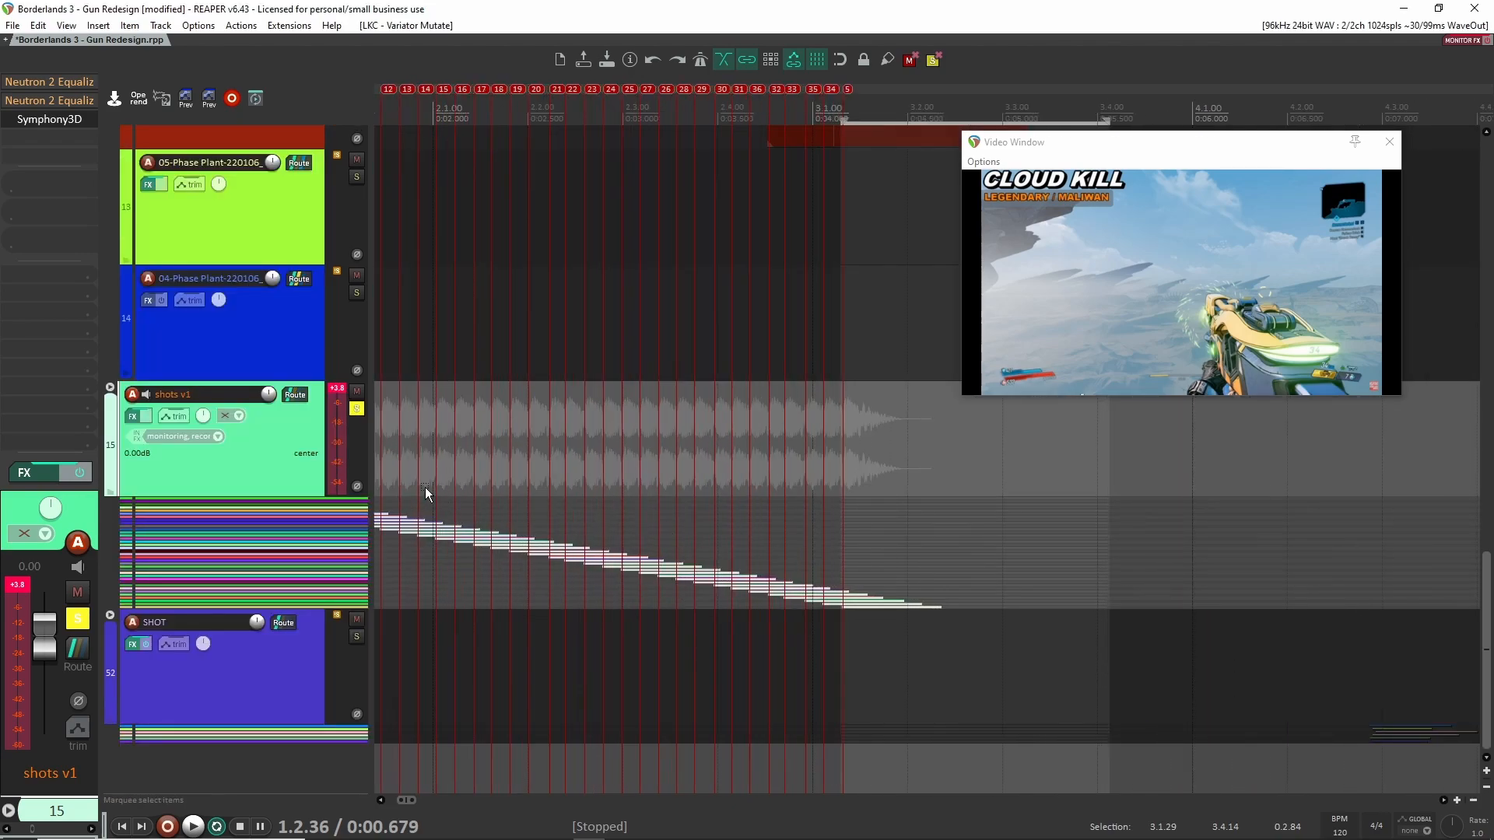
pyautogui.scroll(-6, 420, 467)
pyautogui.click(357, 409)
# - Examine the 04-Phase Plant items on tracks 7 and 8, placing the edit cursor at 2.3.96 within their range
pyautogui.scroll(6, 452, 532)
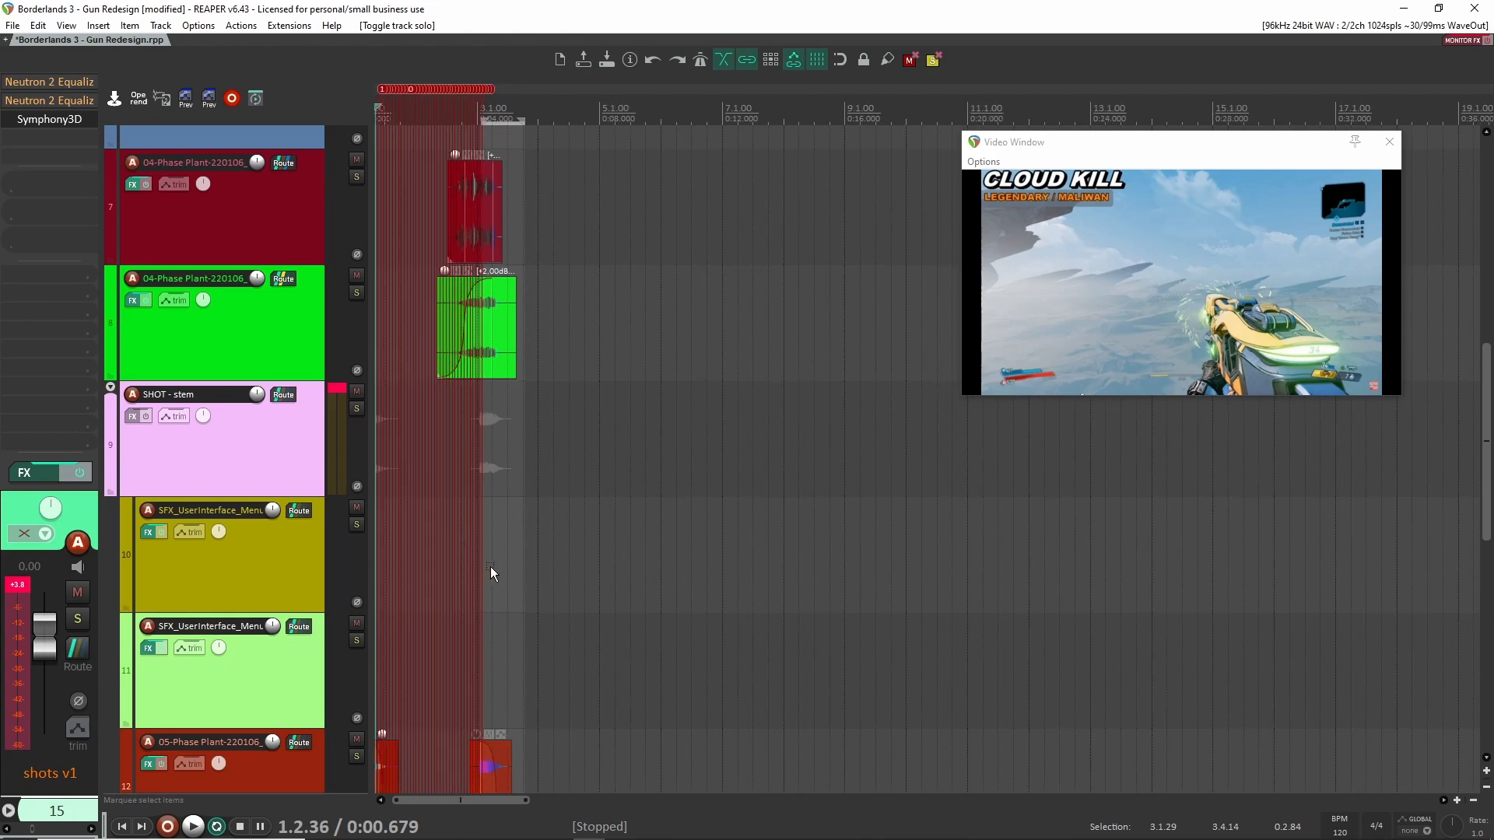
pyautogui.scroll(-5, 491, 572)
pyautogui.scroll(1, 481, 575)
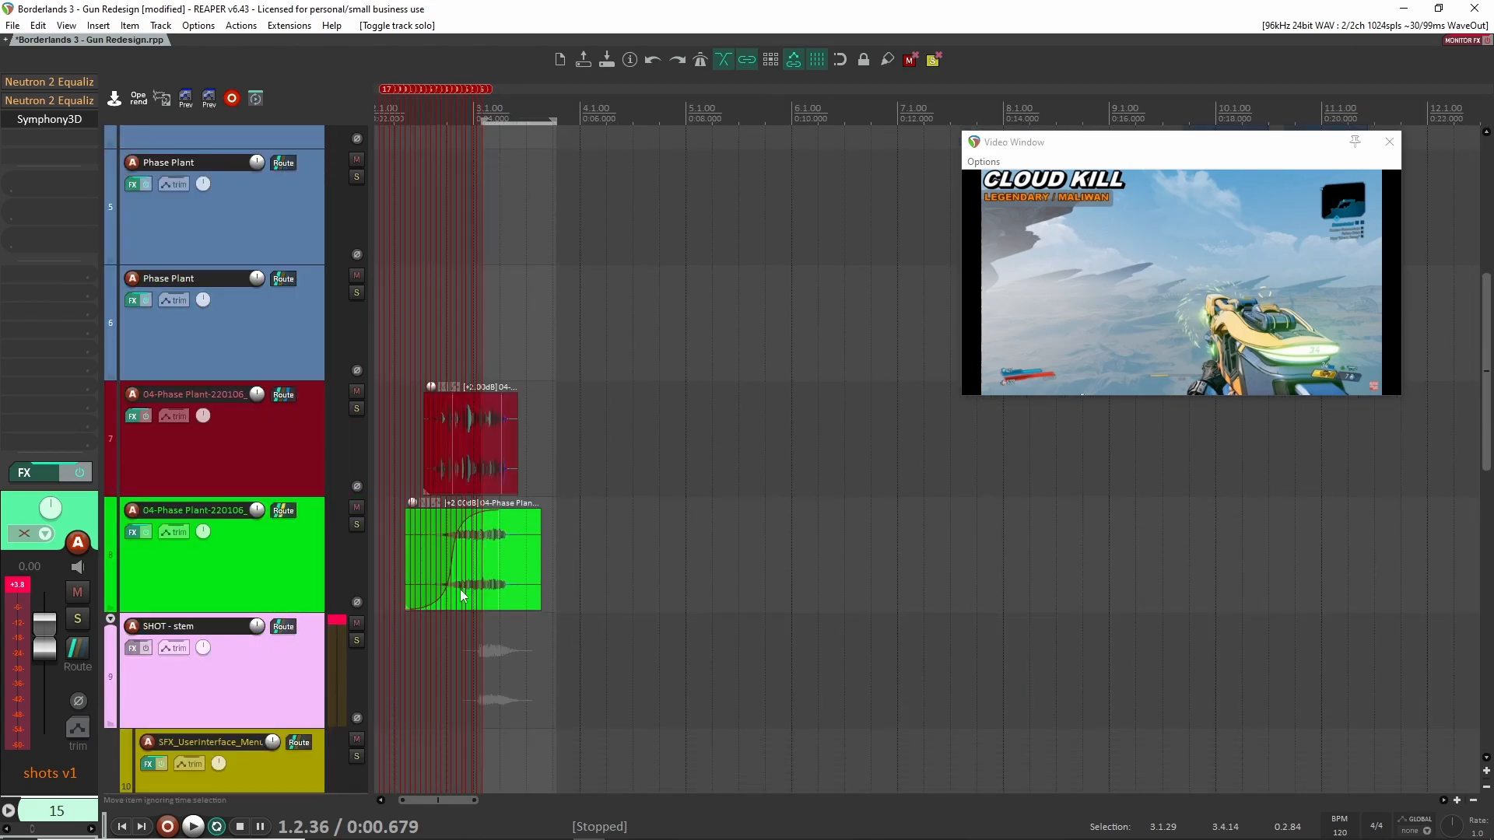
pyautogui.scroll(6, 460, 586)
pyautogui.scroll(-3, 489, 591)
pyautogui.scroll(-4, 491, 588)
pyautogui.scroll(4, 492, 583)
pyautogui.scroll(-2, 493, 551)
pyautogui.moveTo(512, 472); pyautogui.dragTo(685, 558)
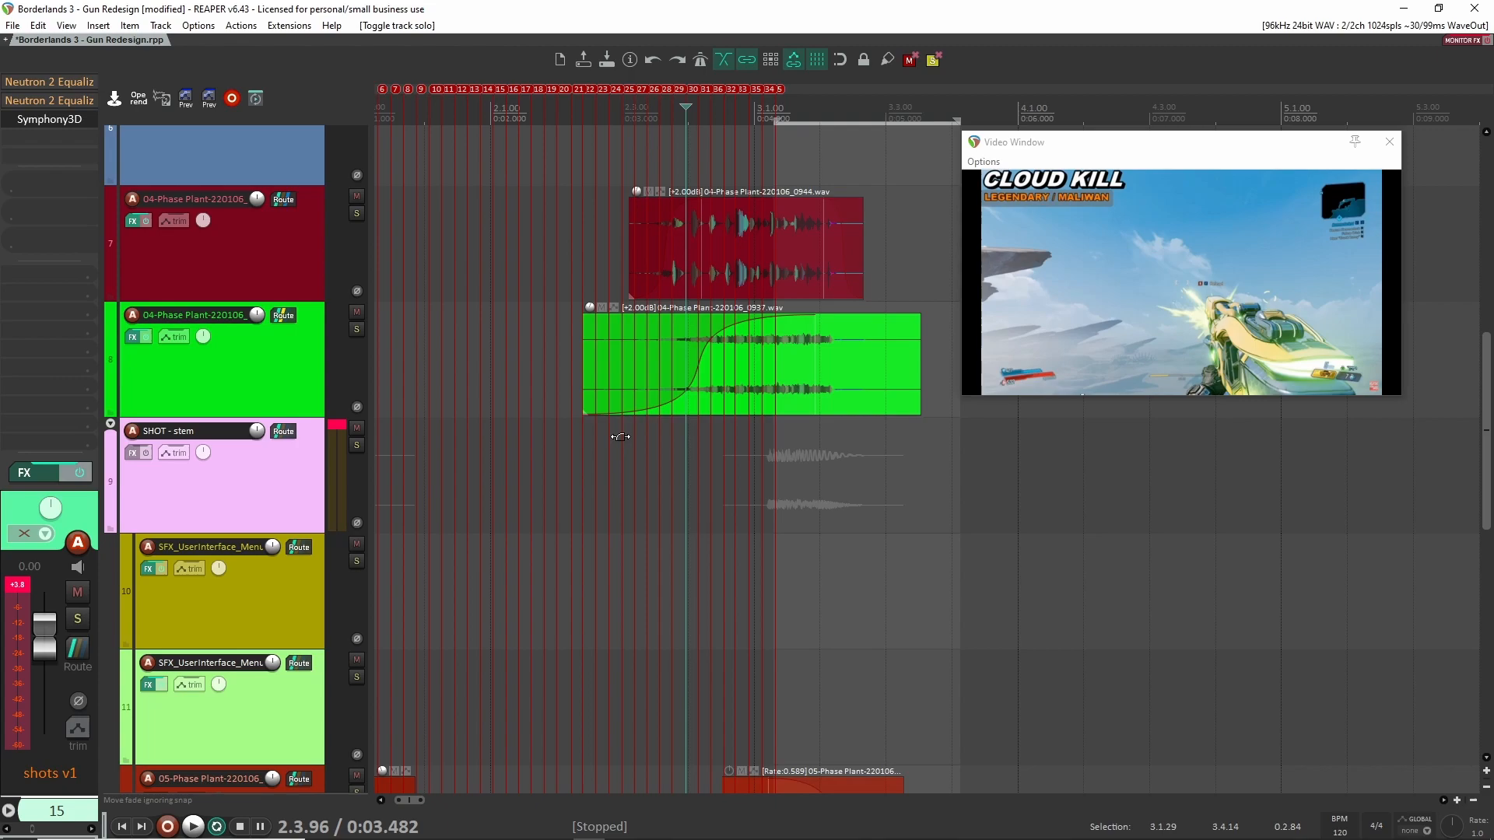
# - Solo the Borderlands 3_DAW track, audition the original game audio from 2.1.21, and clear the solo
pyautogui.scroll(3, 620, 437)
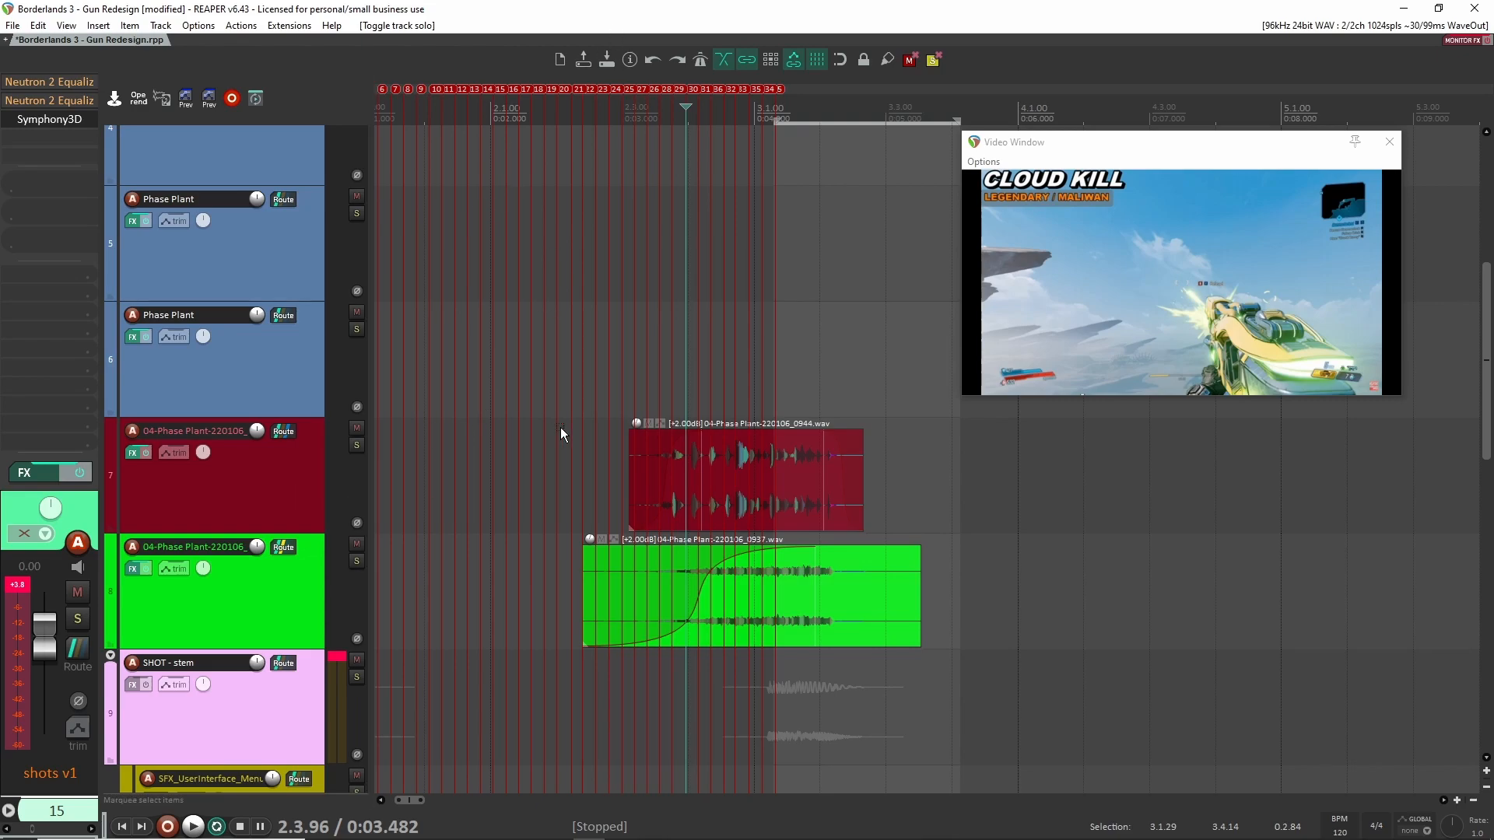
pyautogui.scroll(5, 560, 427)
pyautogui.click(357, 268)
pyautogui.press('space')
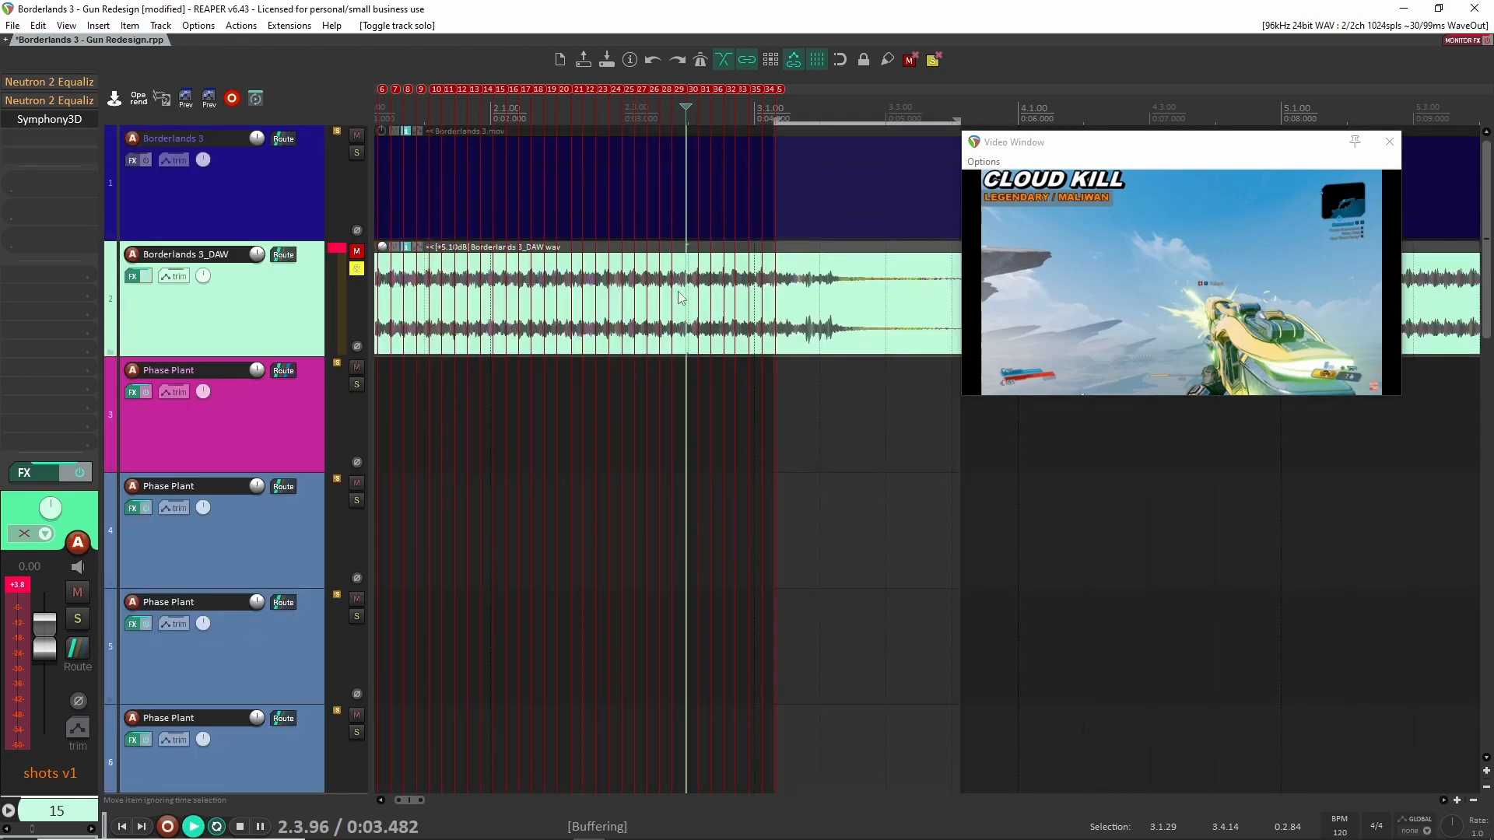
pyautogui.press('space')
pyautogui.click(505, 286)
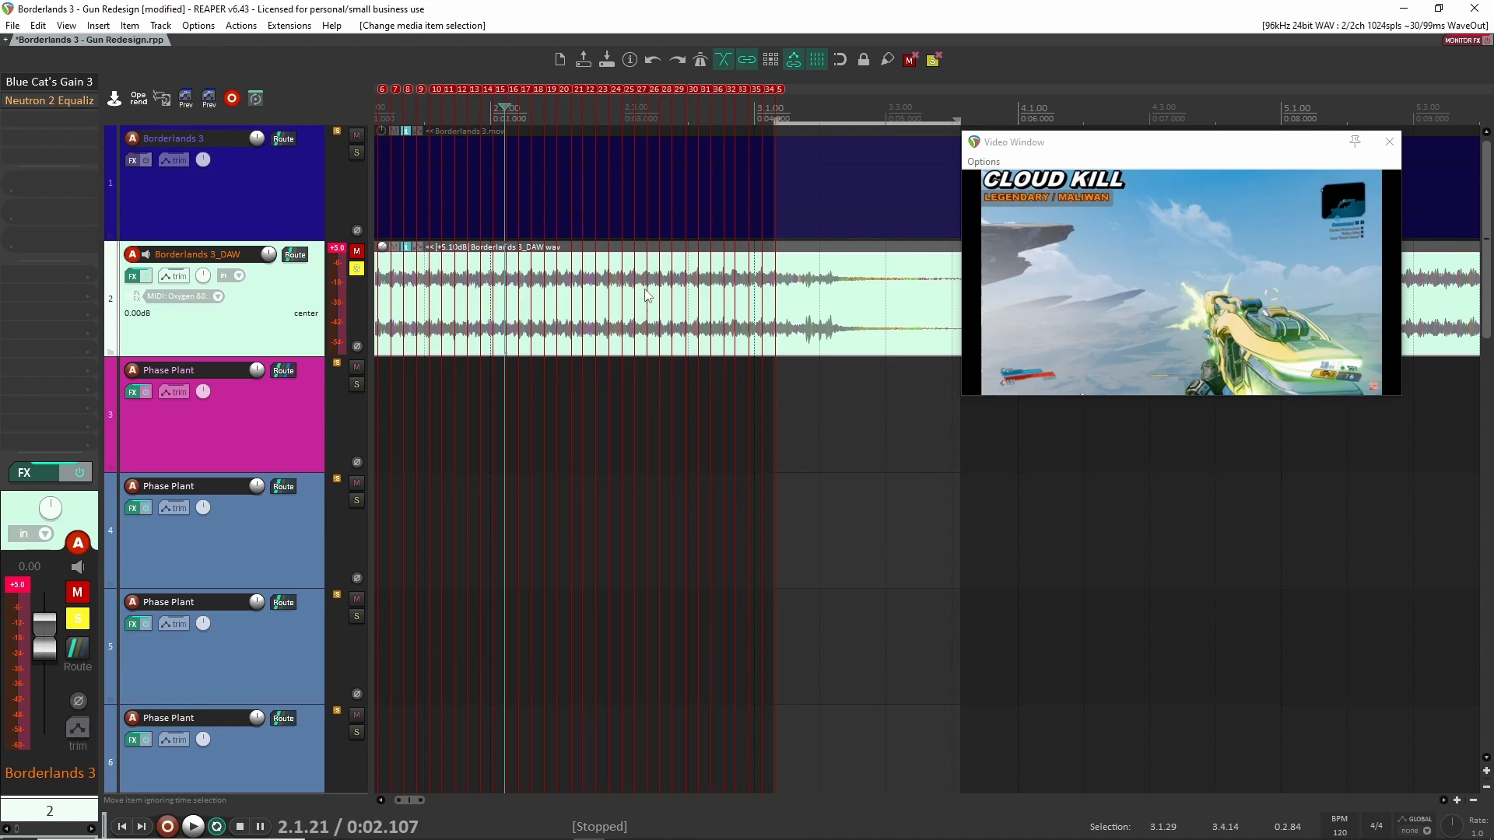
pyautogui.press('space')
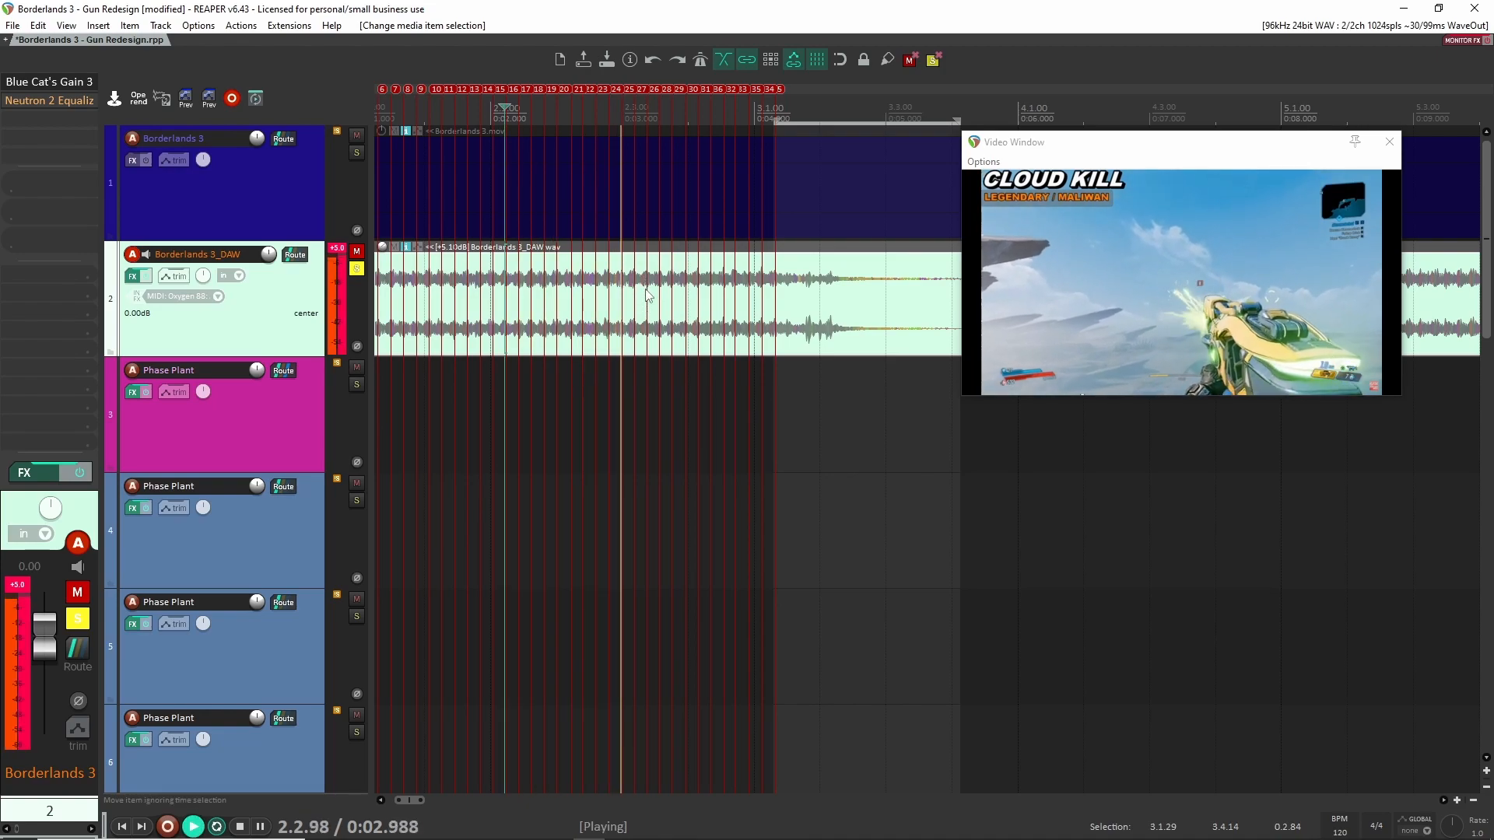
pyautogui.press('space')
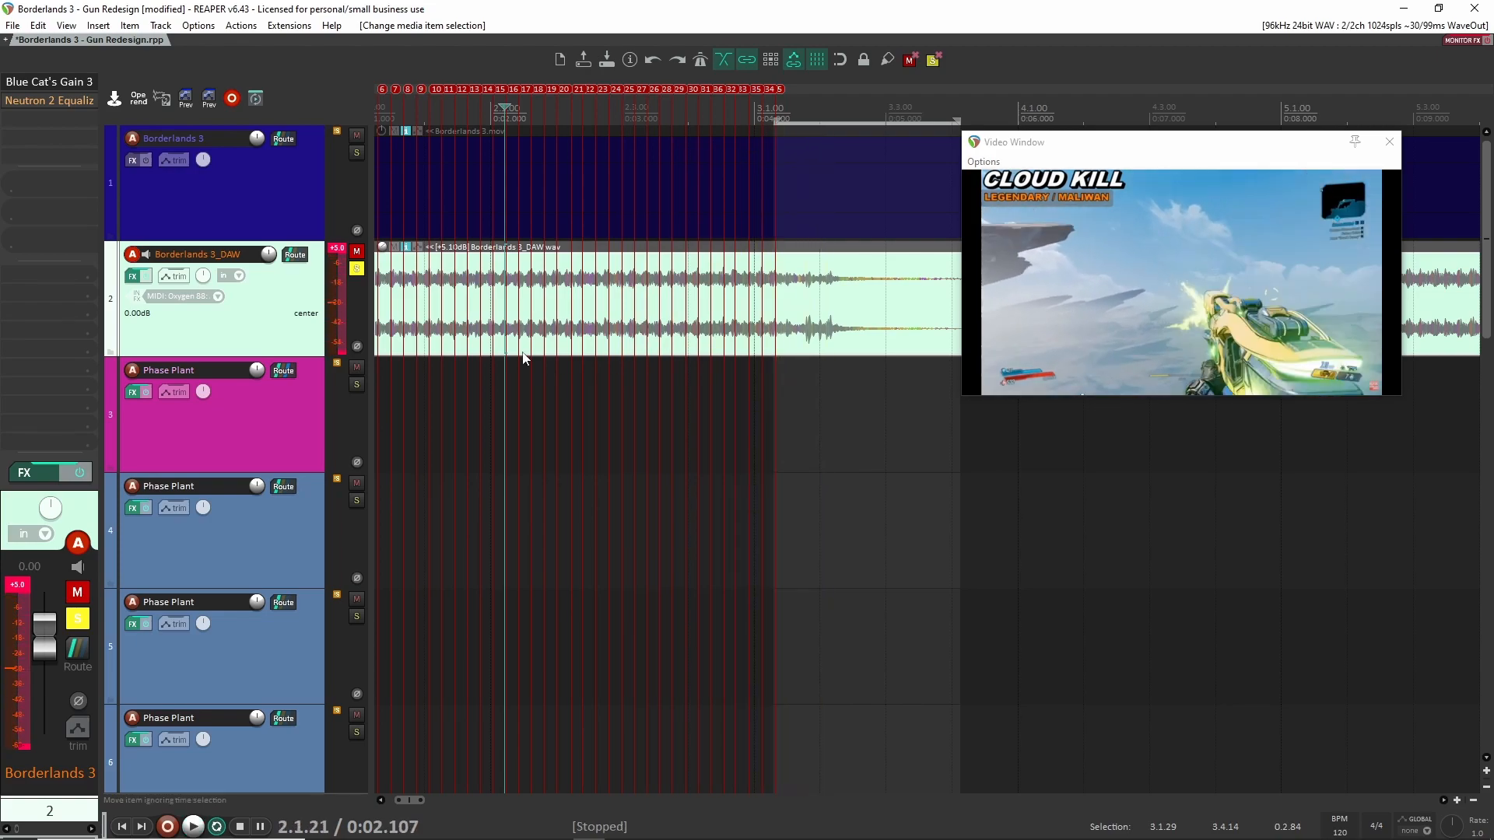
pyautogui.click(357, 268)
pyautogui.scroll(-6, 728, 548)
pyautogui.scroll(2, 726, 544)
pyautogui.scroll(2, 537, 412)
pyautogui.scroll(-2, 584, 452)
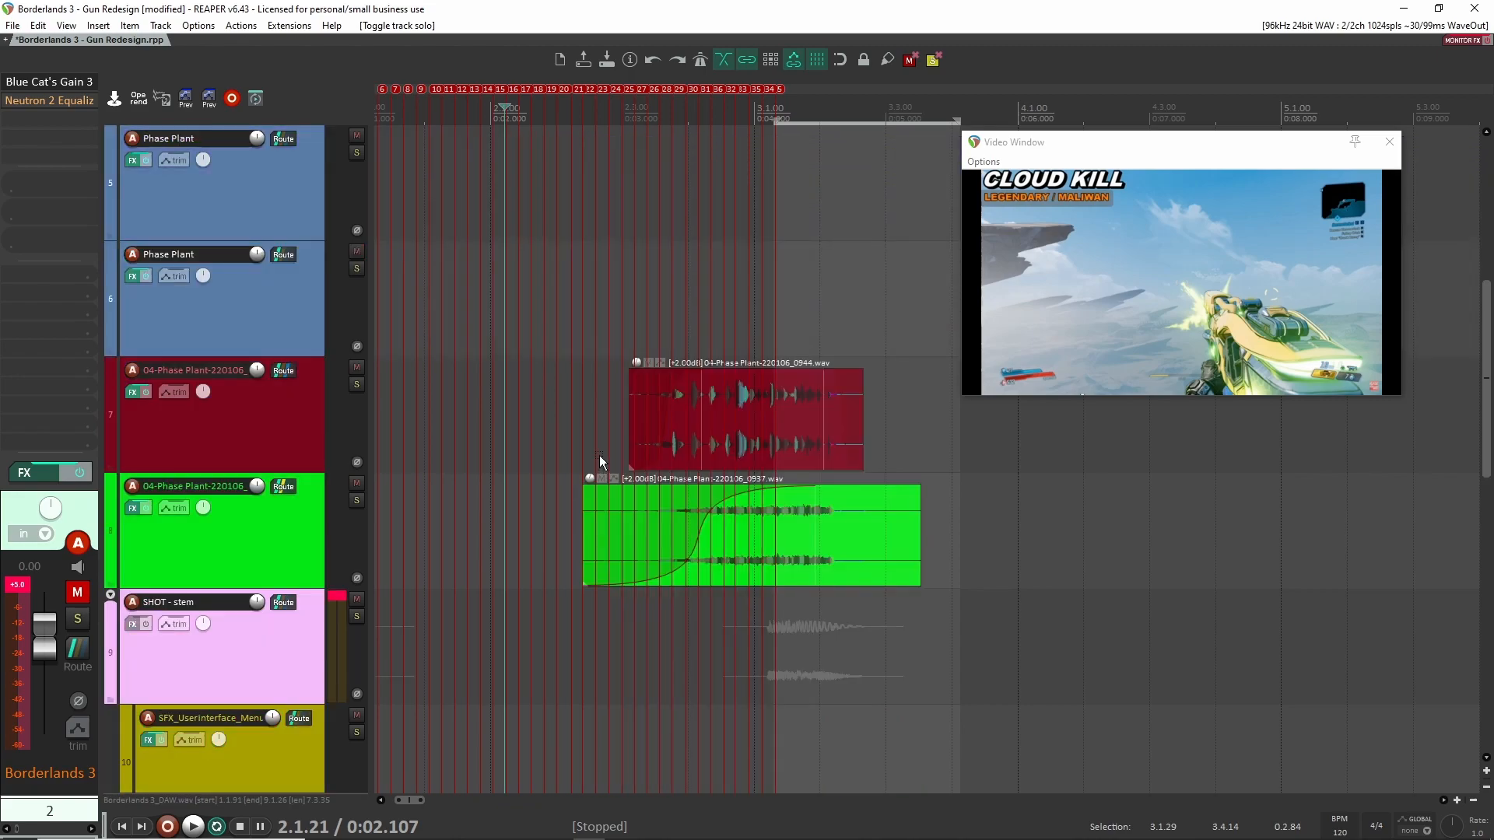
pyautogui.click(357, 384)
pyautogui.click(357, 384)
pyautogui.click(356, 385)
pyautogui.click(356, 385)
# - Solo the green 04-Phase Plant track 8 and play it twice from 2.1.21
pyautogui.click(356, 500)
pyautogui.press('space')
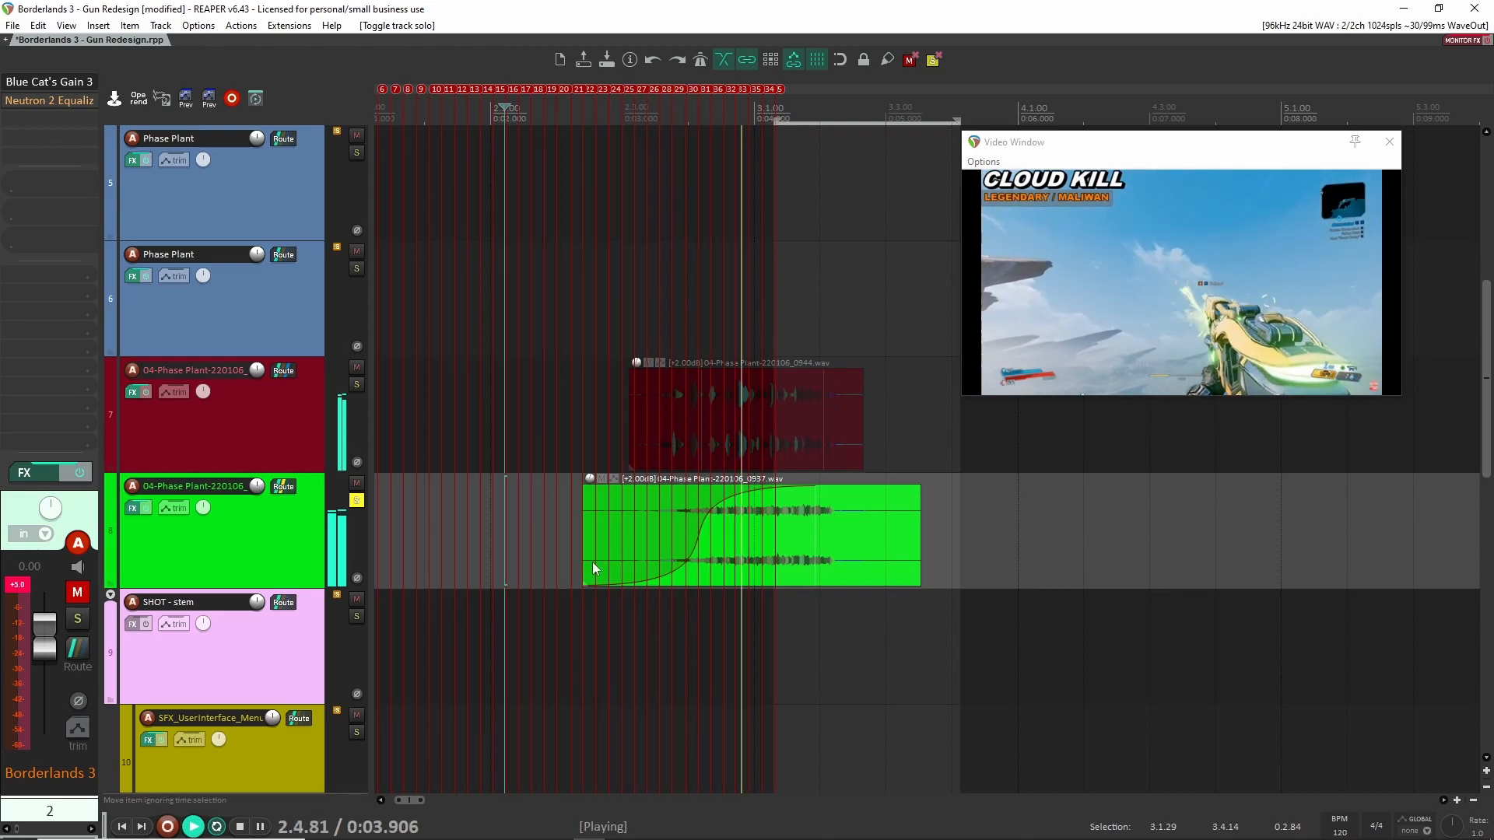
pyautogui.press('space')
pyautogui.press('space')
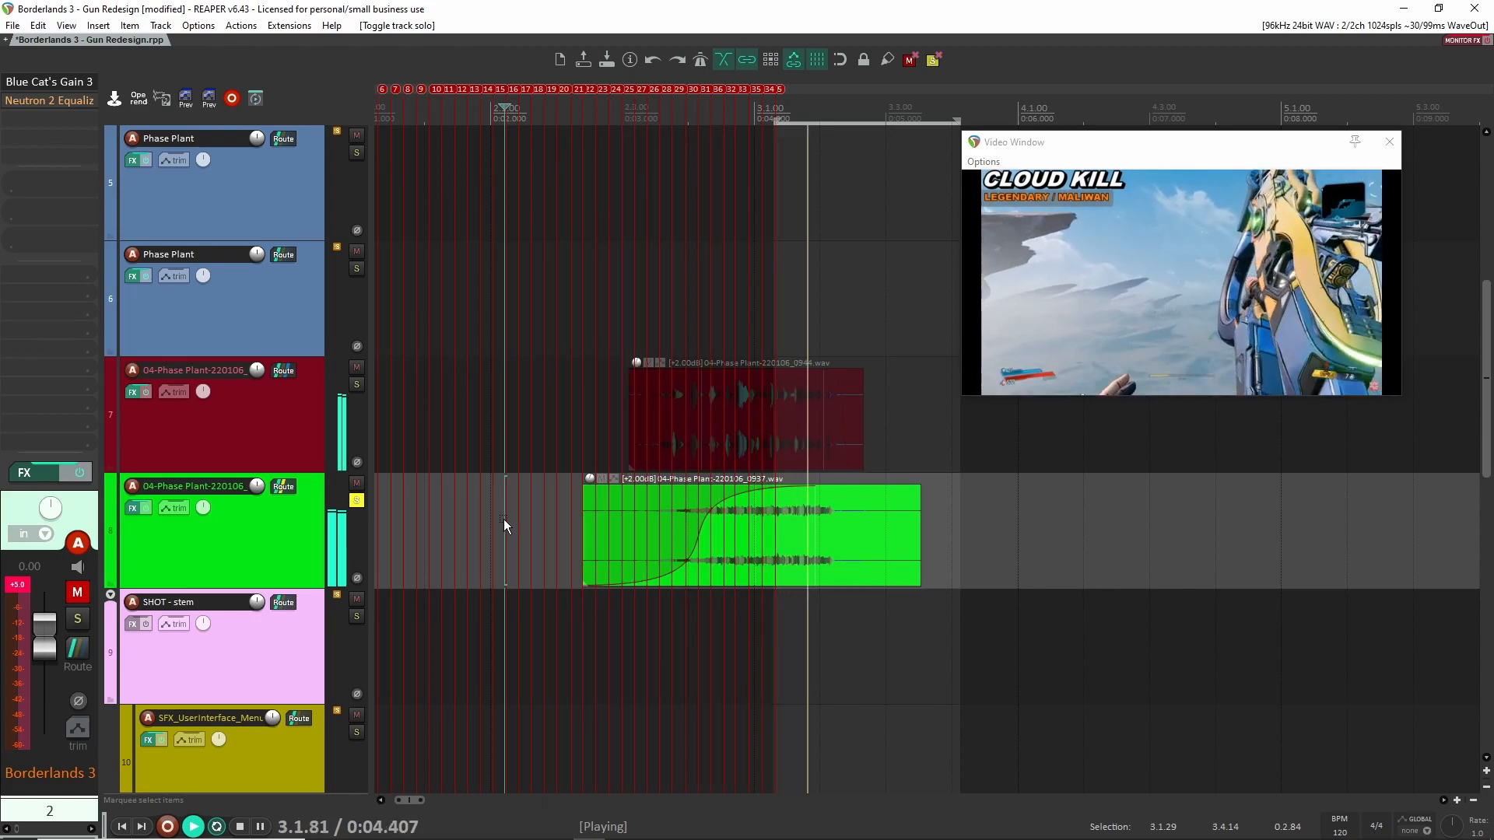
pyautogui.press('space')
# - Compare the effect chains of Phase Plant track 6 and the green 04-Phase Plant track 8
pyautogui.scroll(3, 496, 531)
pyautogui.scroll(-3, 497, 529)
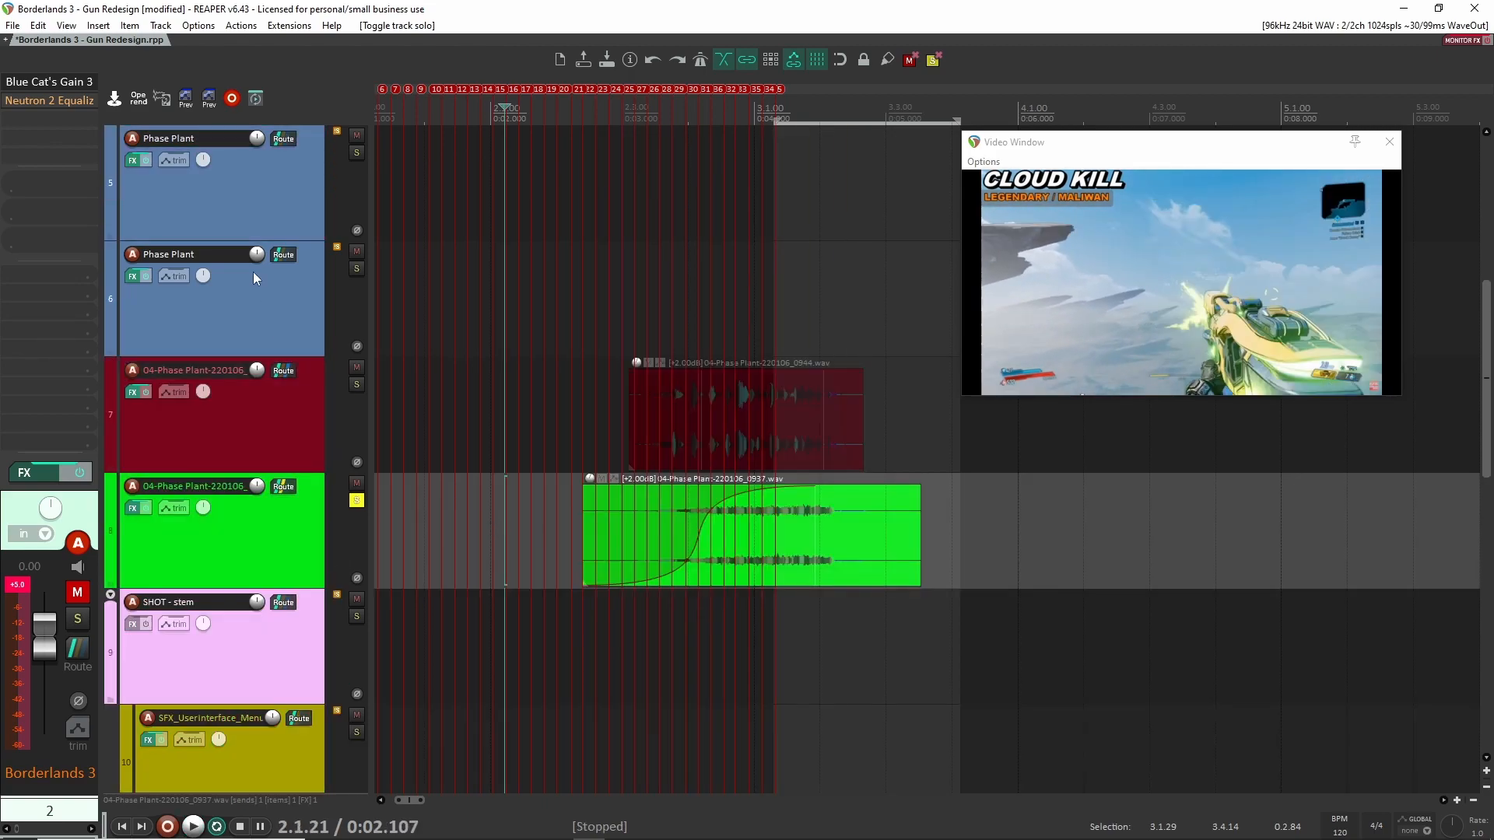
pyautogui.click(268, 310)
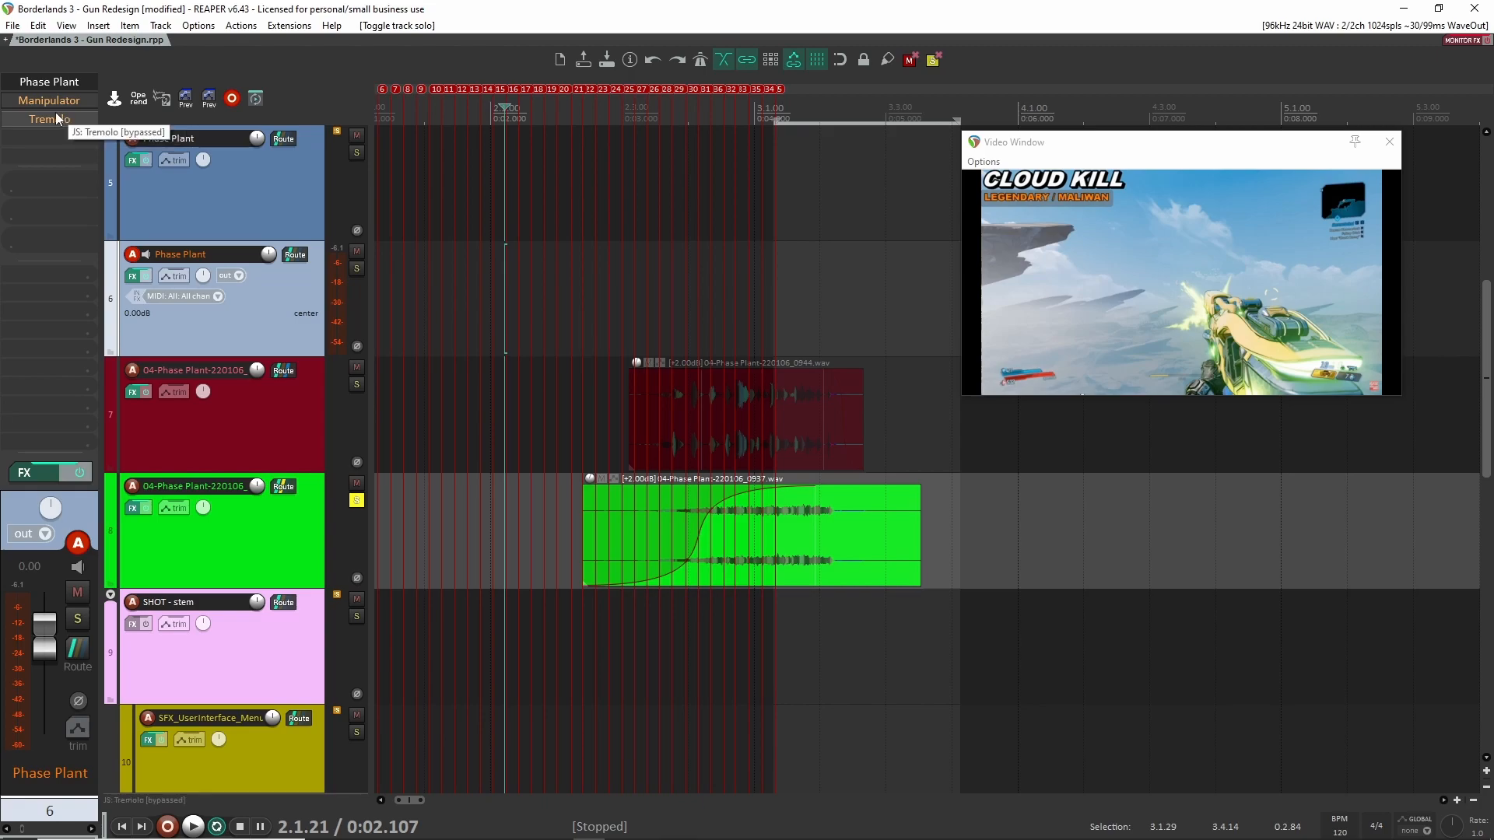
pyautogui.click(246, 537)
pyautogui.click(246, 288)
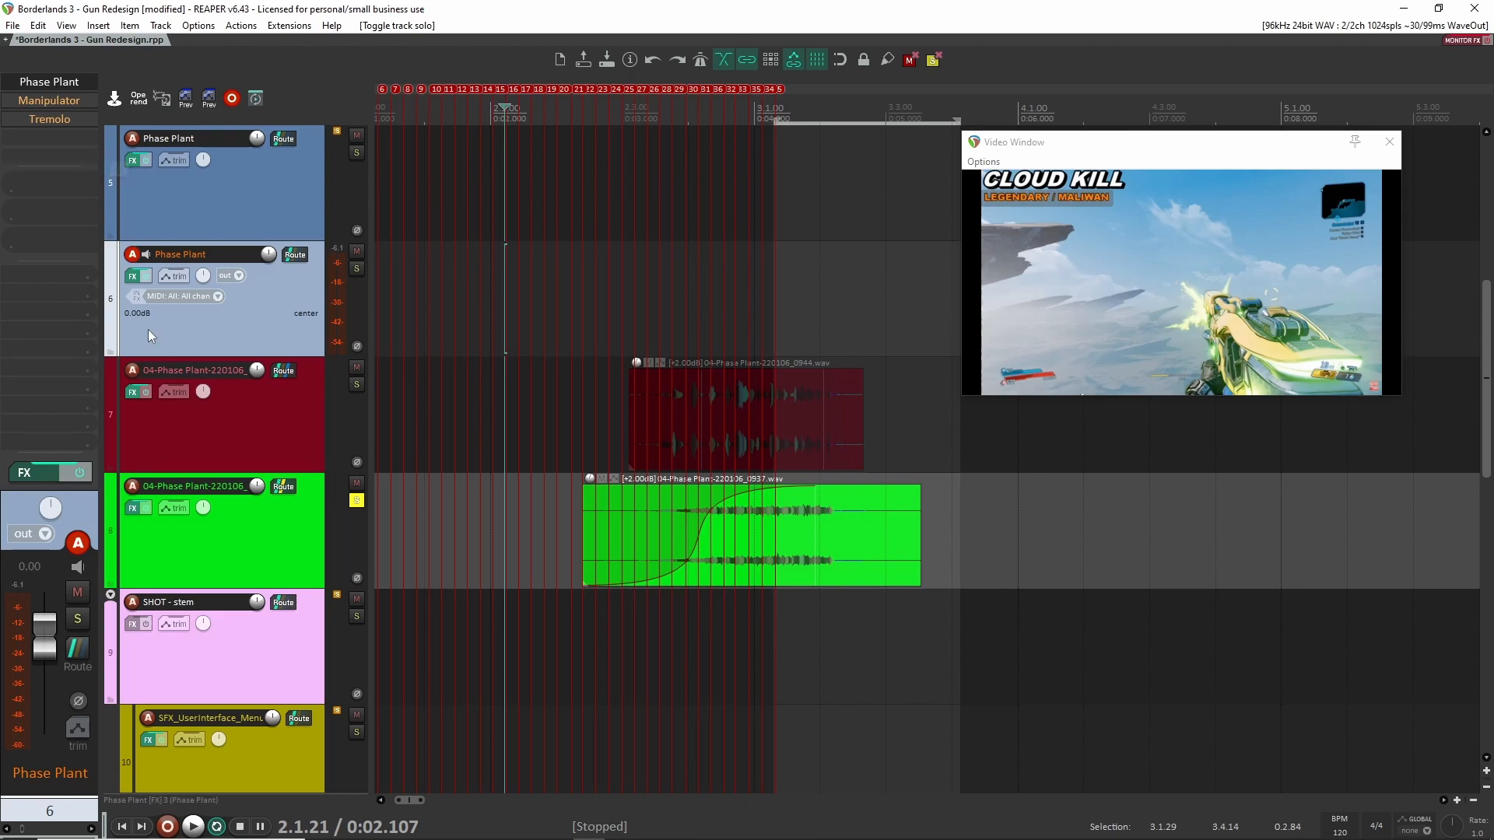
# - Bypass Manipulator on track 8 and audition the dry sound, switching the track's record mode to monitoring only during playback
pyautogui.click(273, 539)
pyautogui.keyDown('shift'); pyautogui.click(49, 80); pyautogui.keyUp('shift')
pyautogui.press('space')
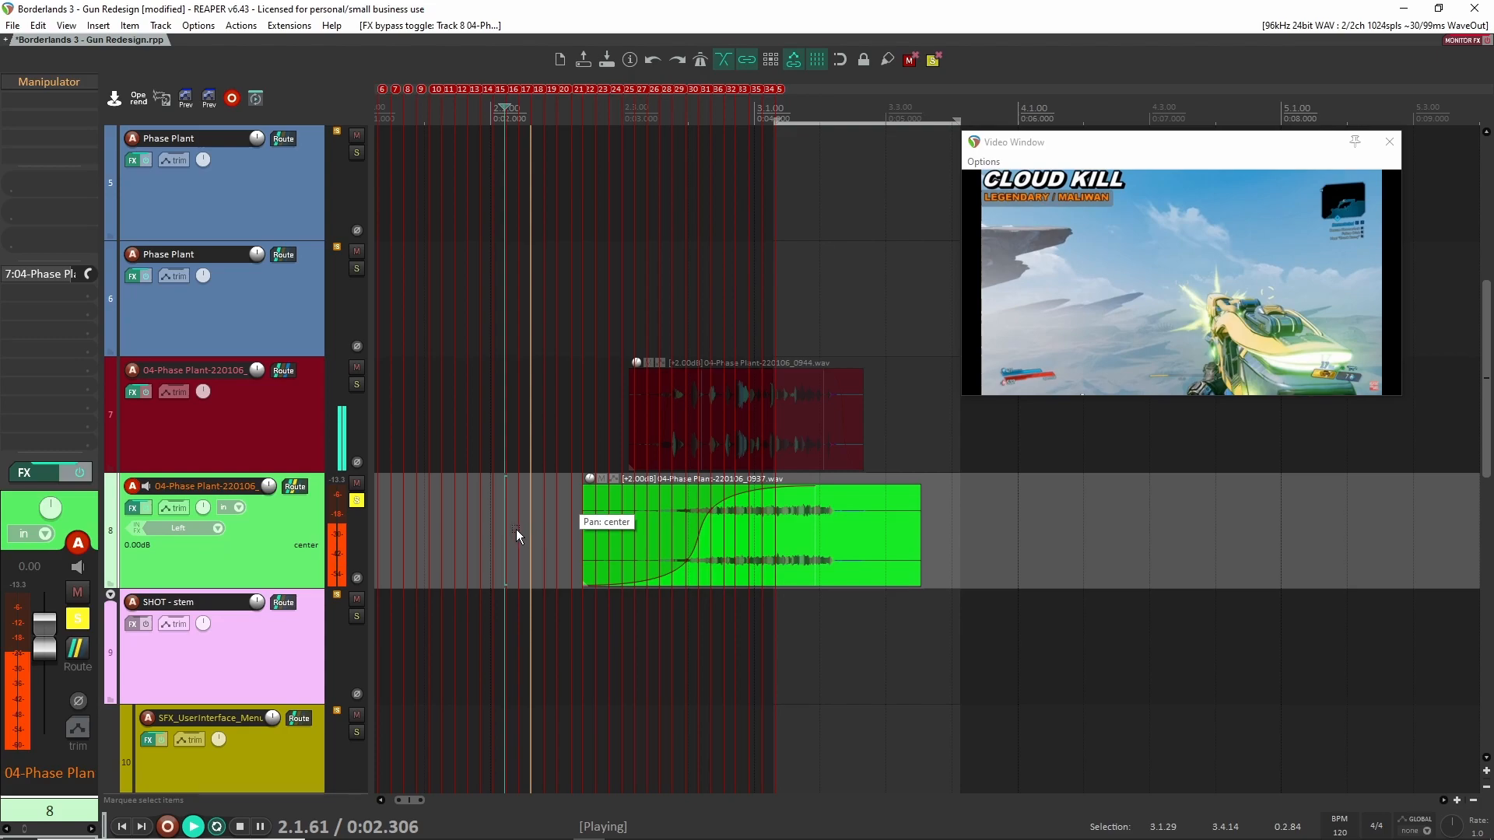
pyautogui.click(218, 530)
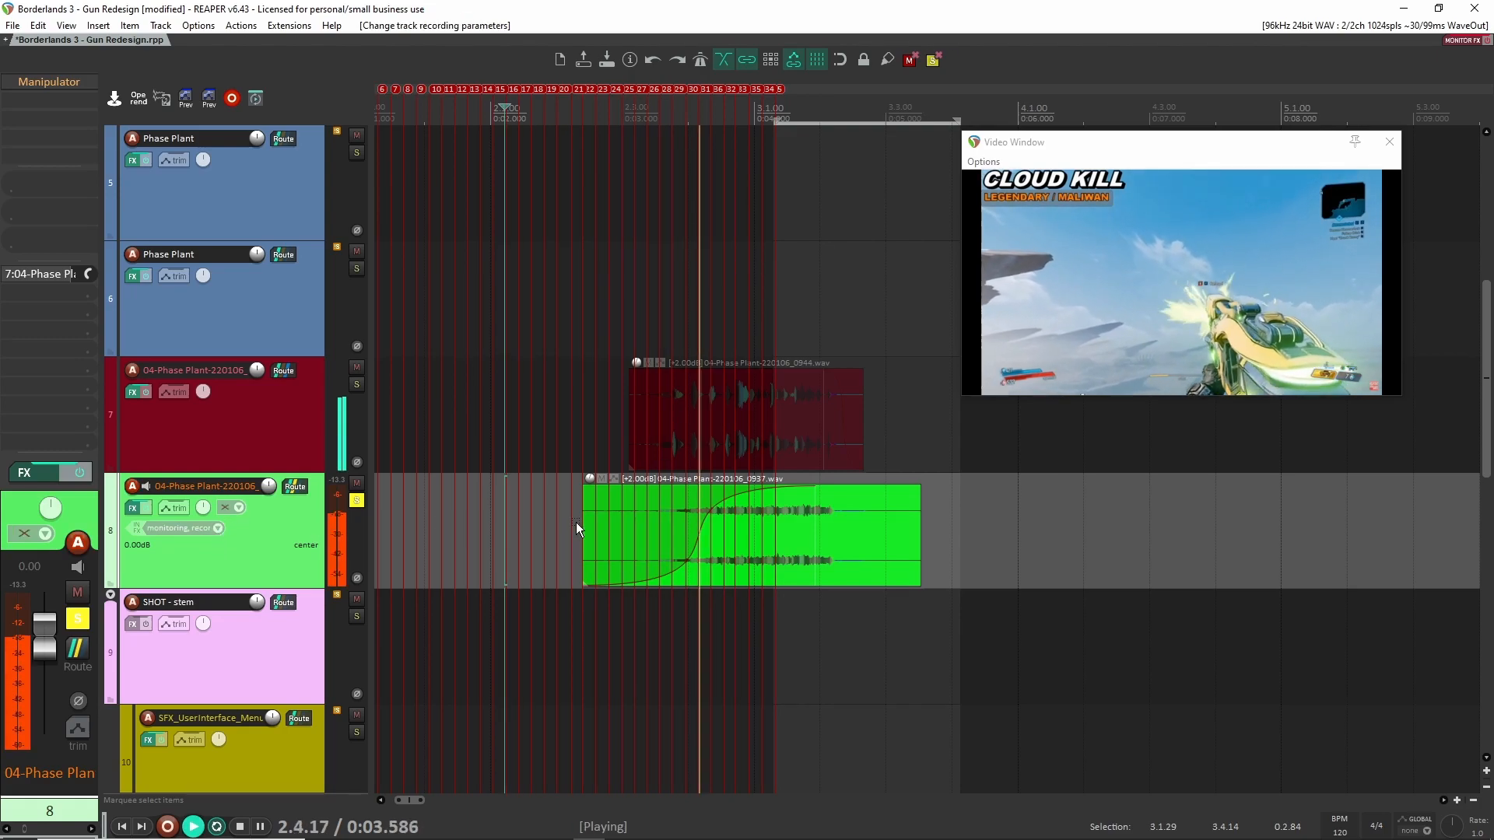
pyautogui.press('space')
# - Open Manipulator on track 8, take it out of bypass and play the processed sound
pyautogui.click(50, 81)
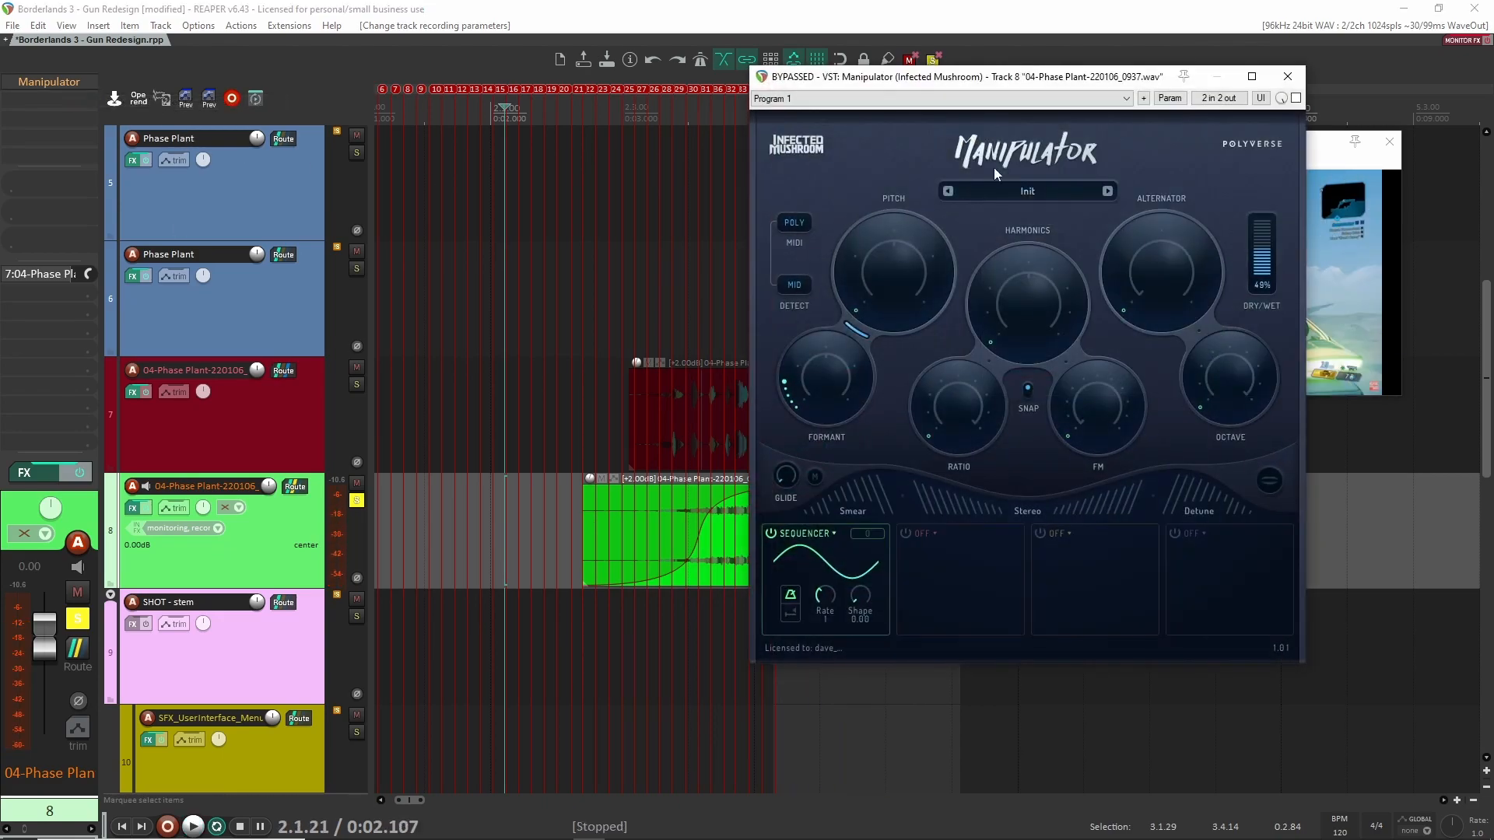
pyautogui.click(1295, 98)
pyautogui.press('space')
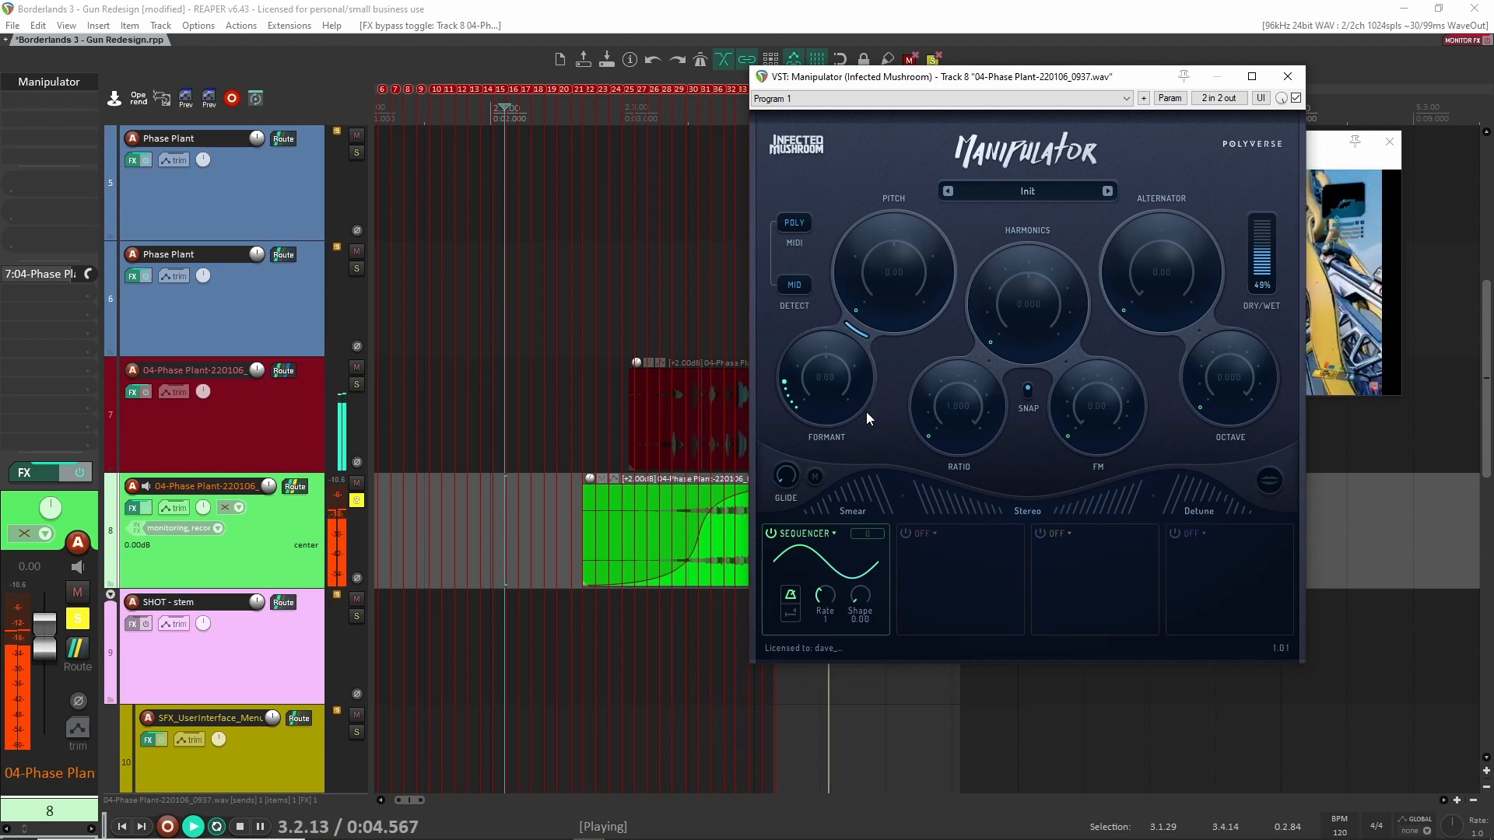
pyautogui.press('space')
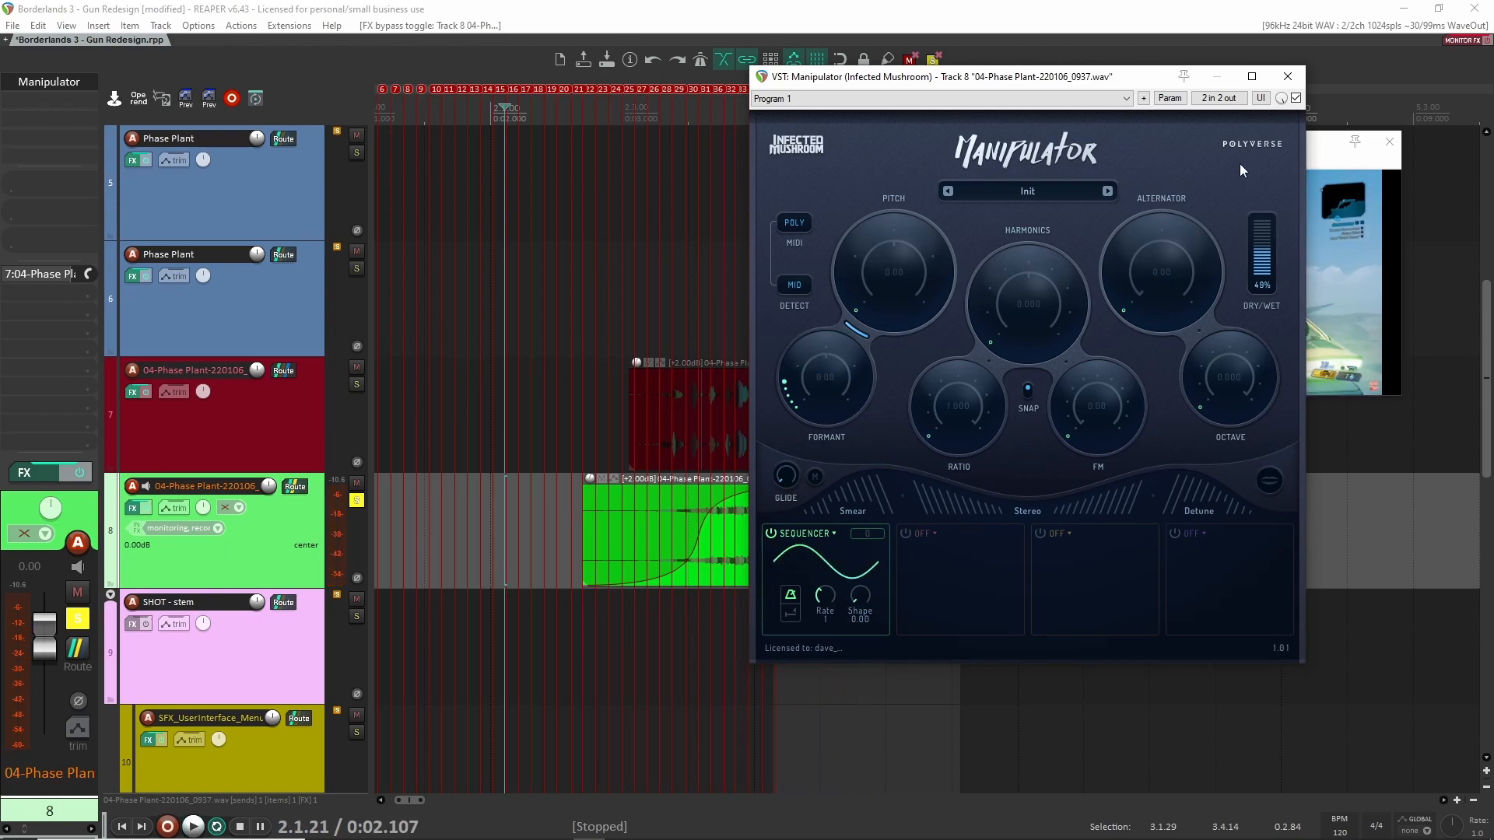
# - Replay track 8 from 2.1.21 with the Manipulator window closed, and clear the track's solo
pyautogui.click(1287, 76)
pyautogui.press('space')
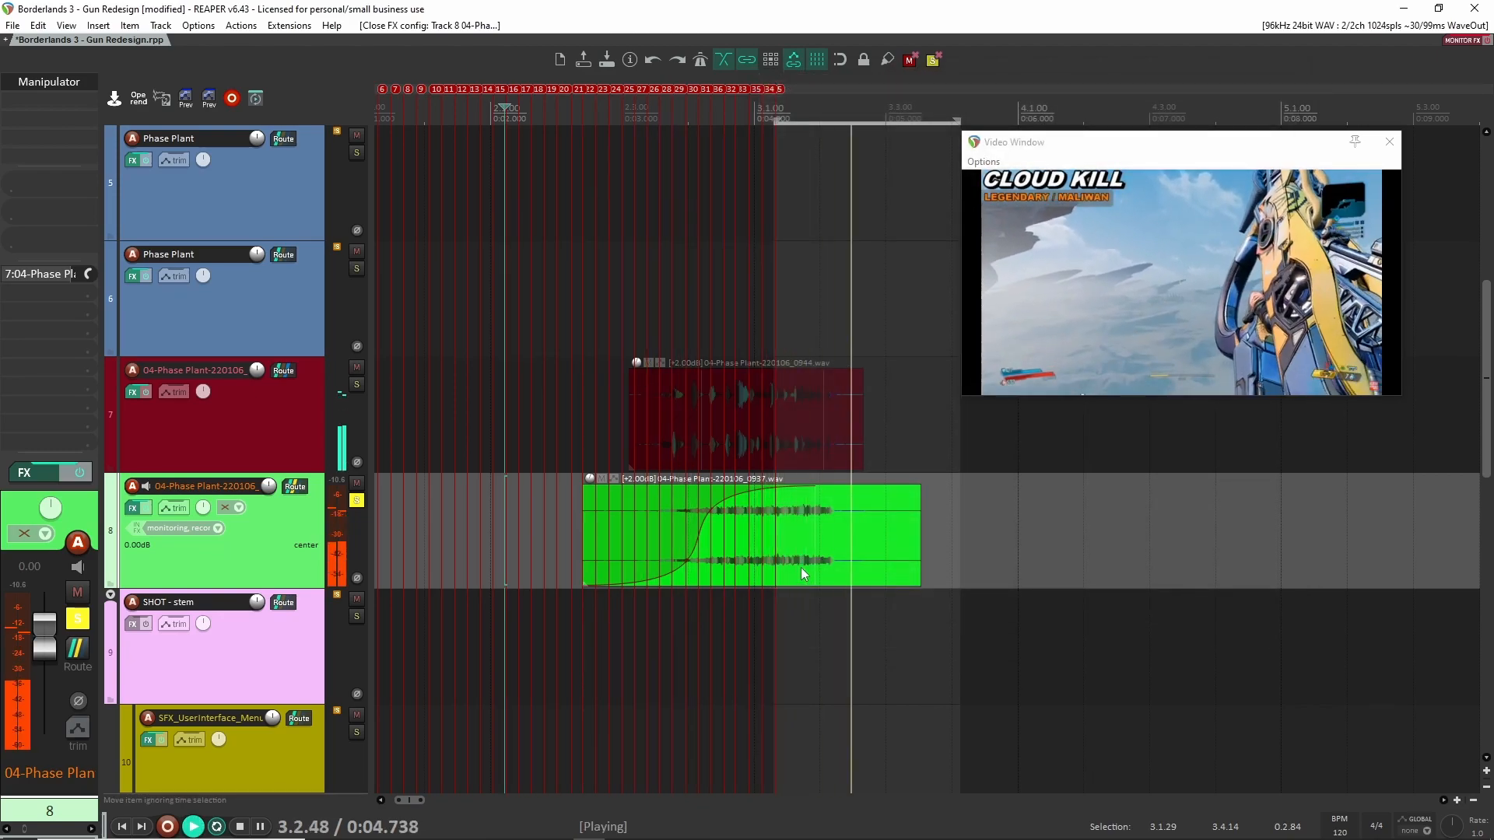
pyautogui.press('space')
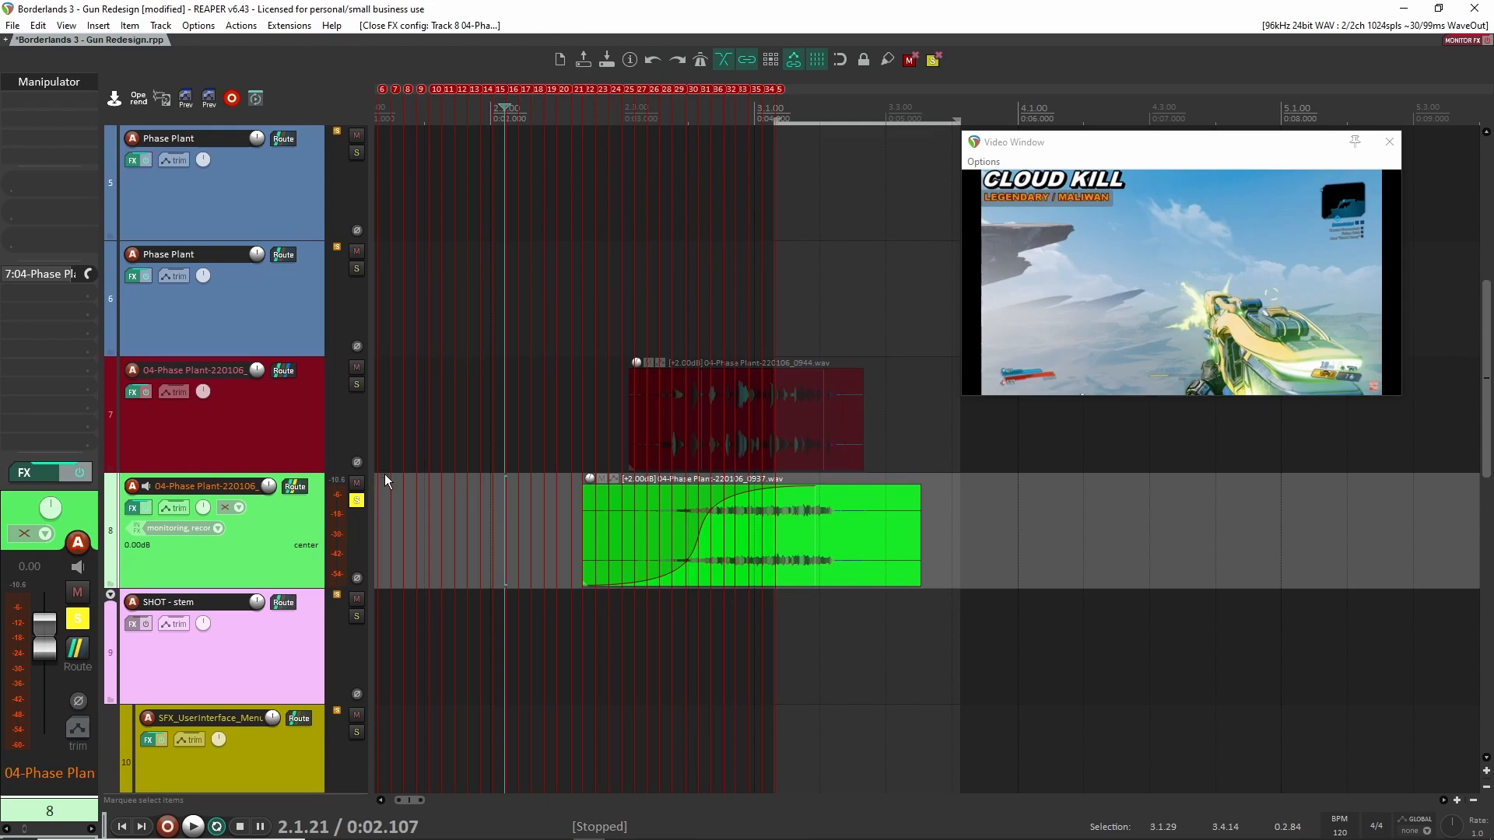
pyautogui.click(356, 501)
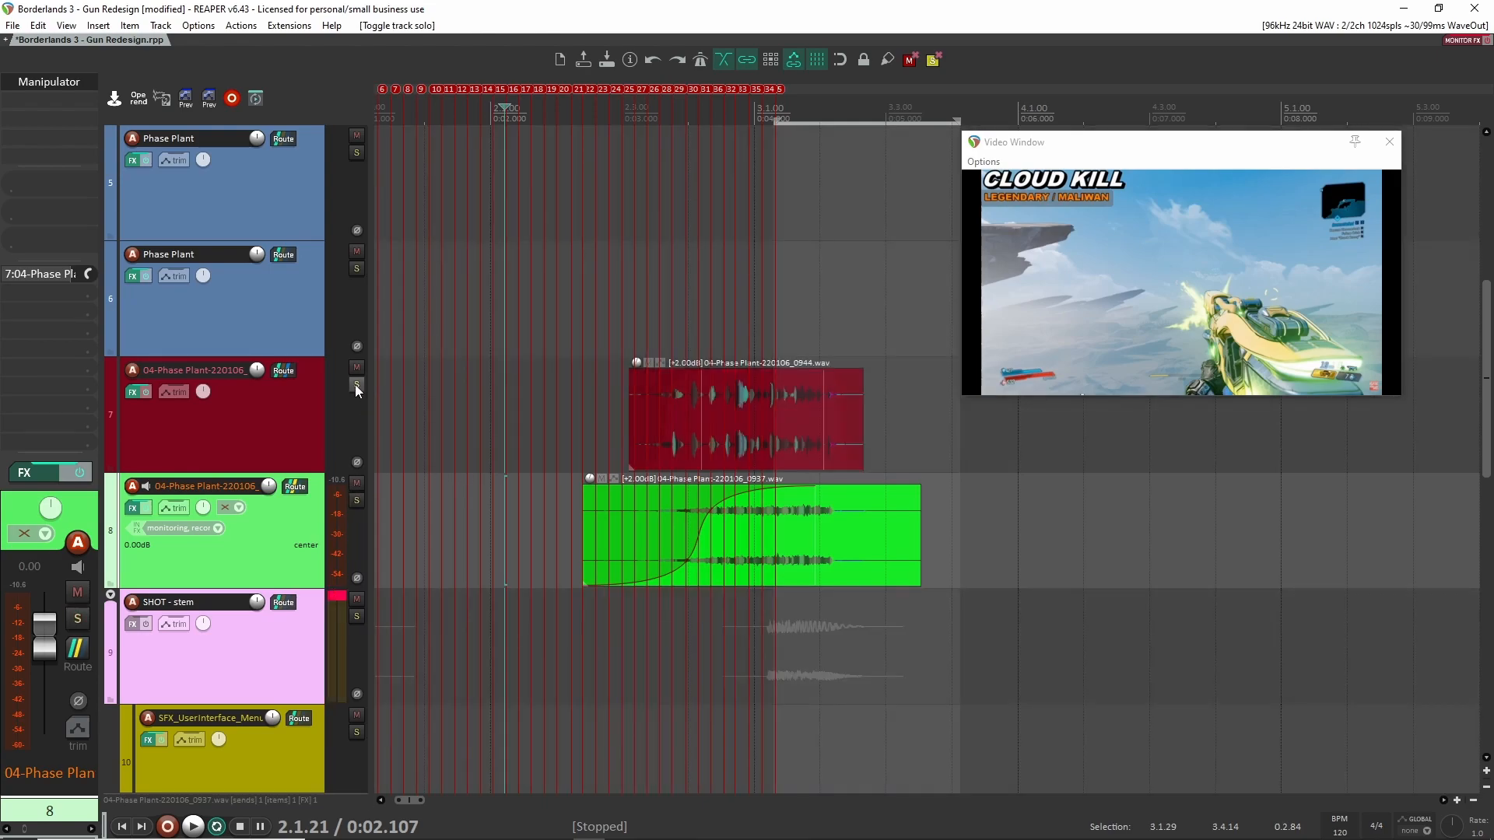
# - Solo the red 04-Phase Plant track 7 and play it from 2.1.21
pyautogui.click(357, 384)
pyautogui.click(267, 417)
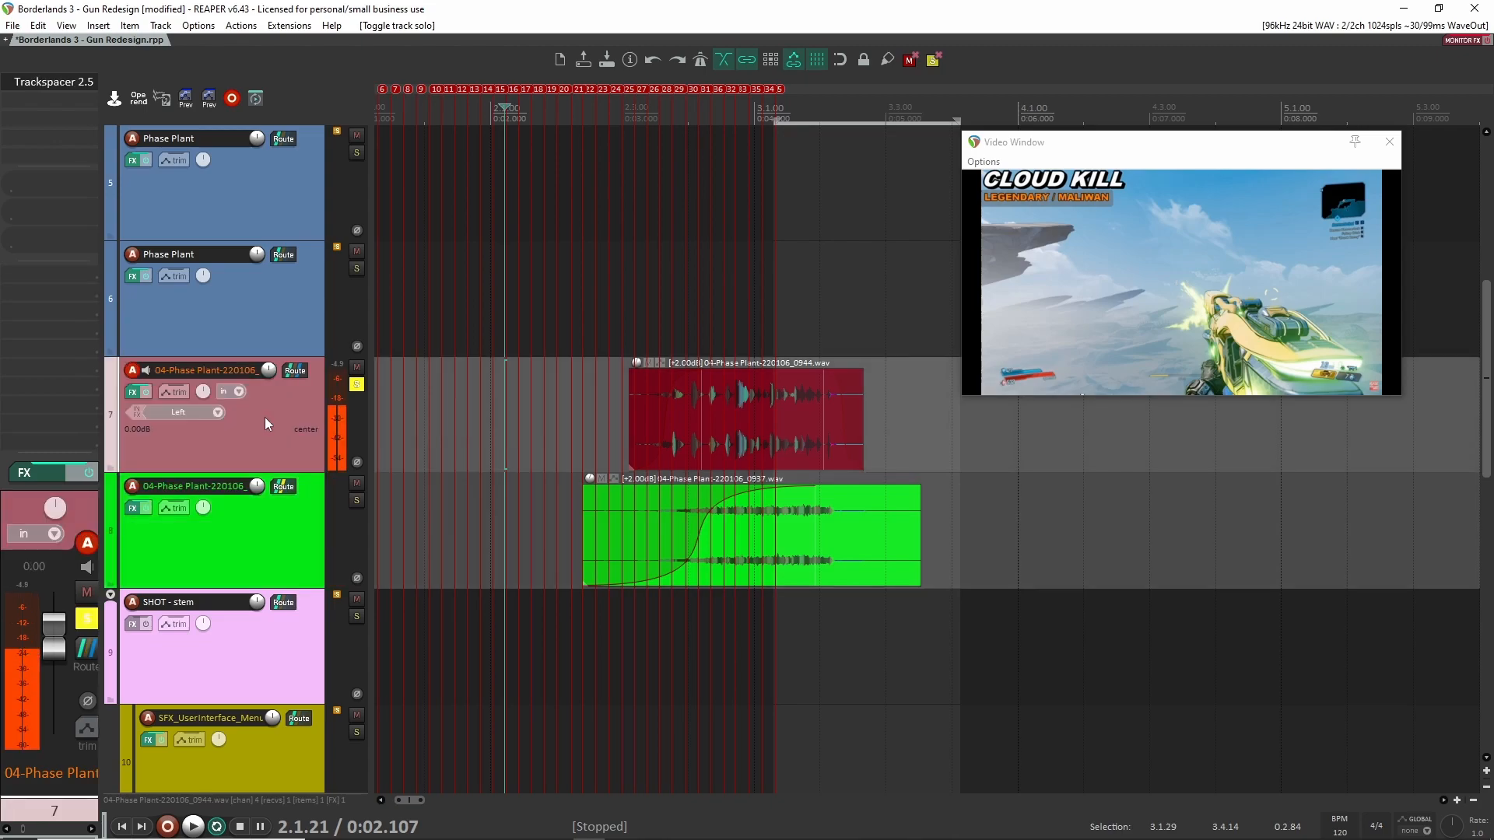
pyautogui.press('space')
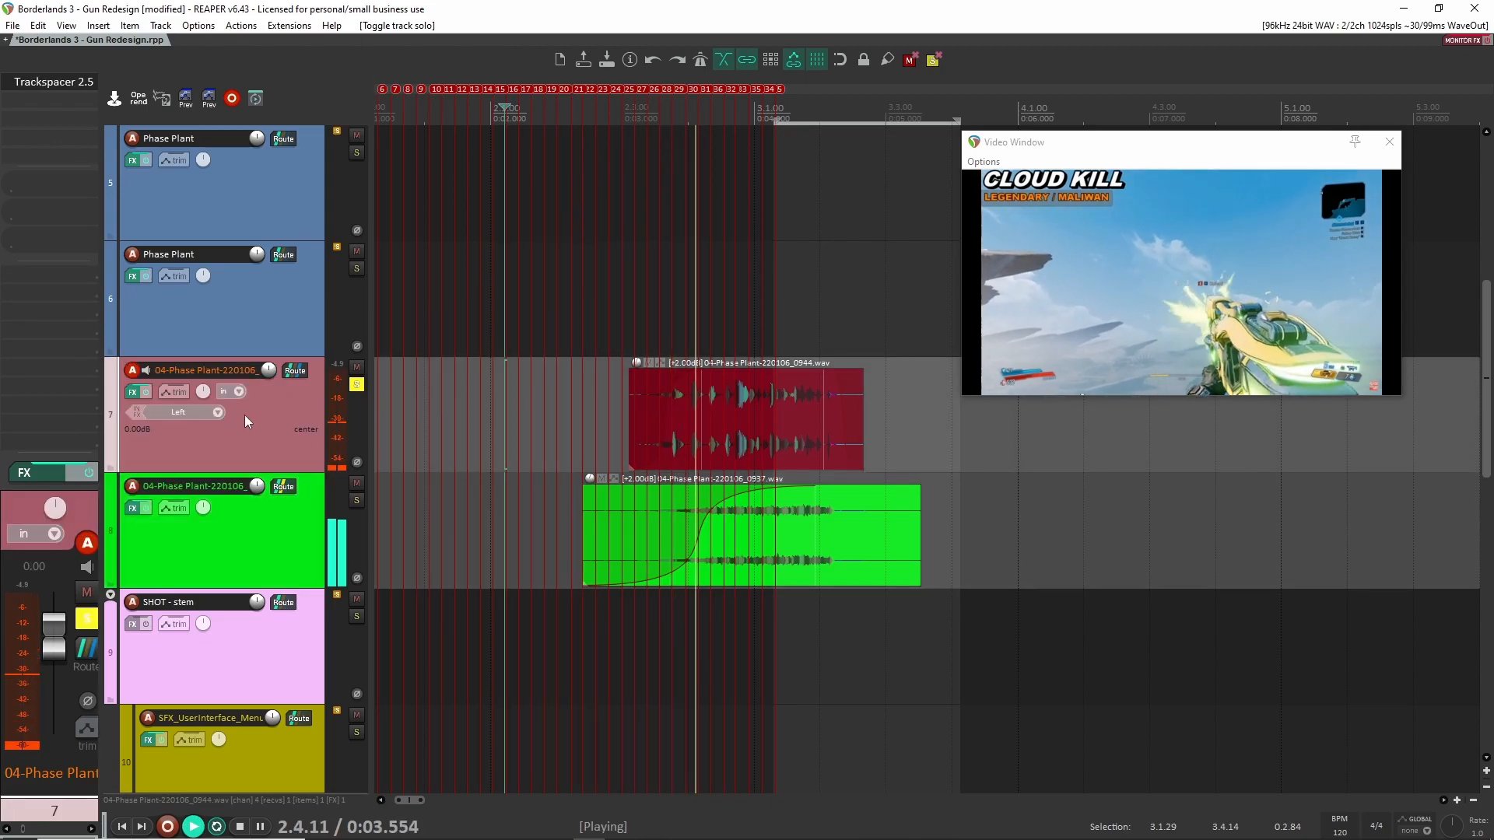
pyautogui.press('space')
# - Set track 7's record input to None and replay the soloed track
pyautogui.click(220, 414)
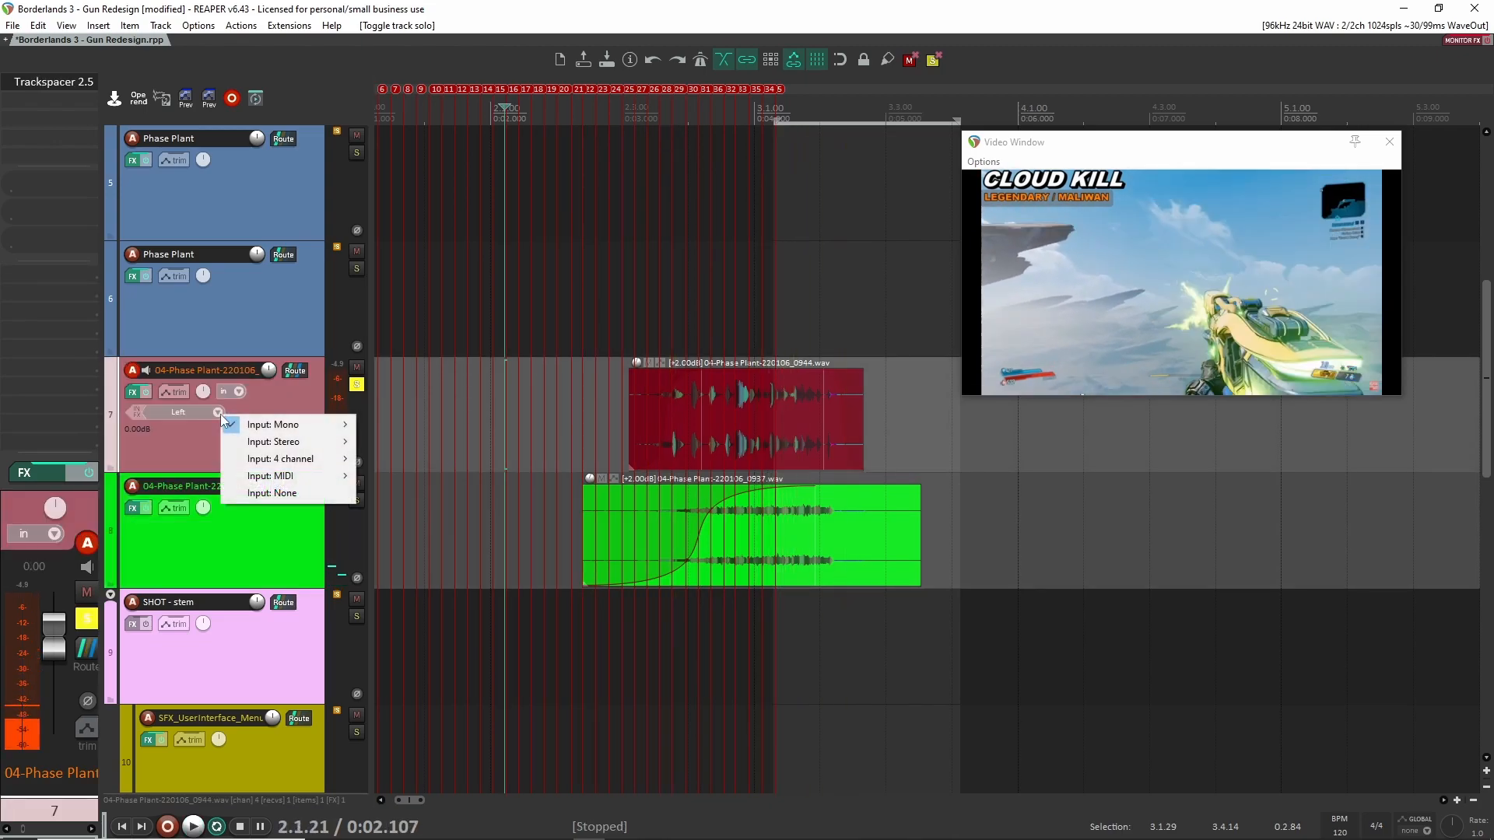
pyautogui.click(264, 493)
pyautogui.press('space')
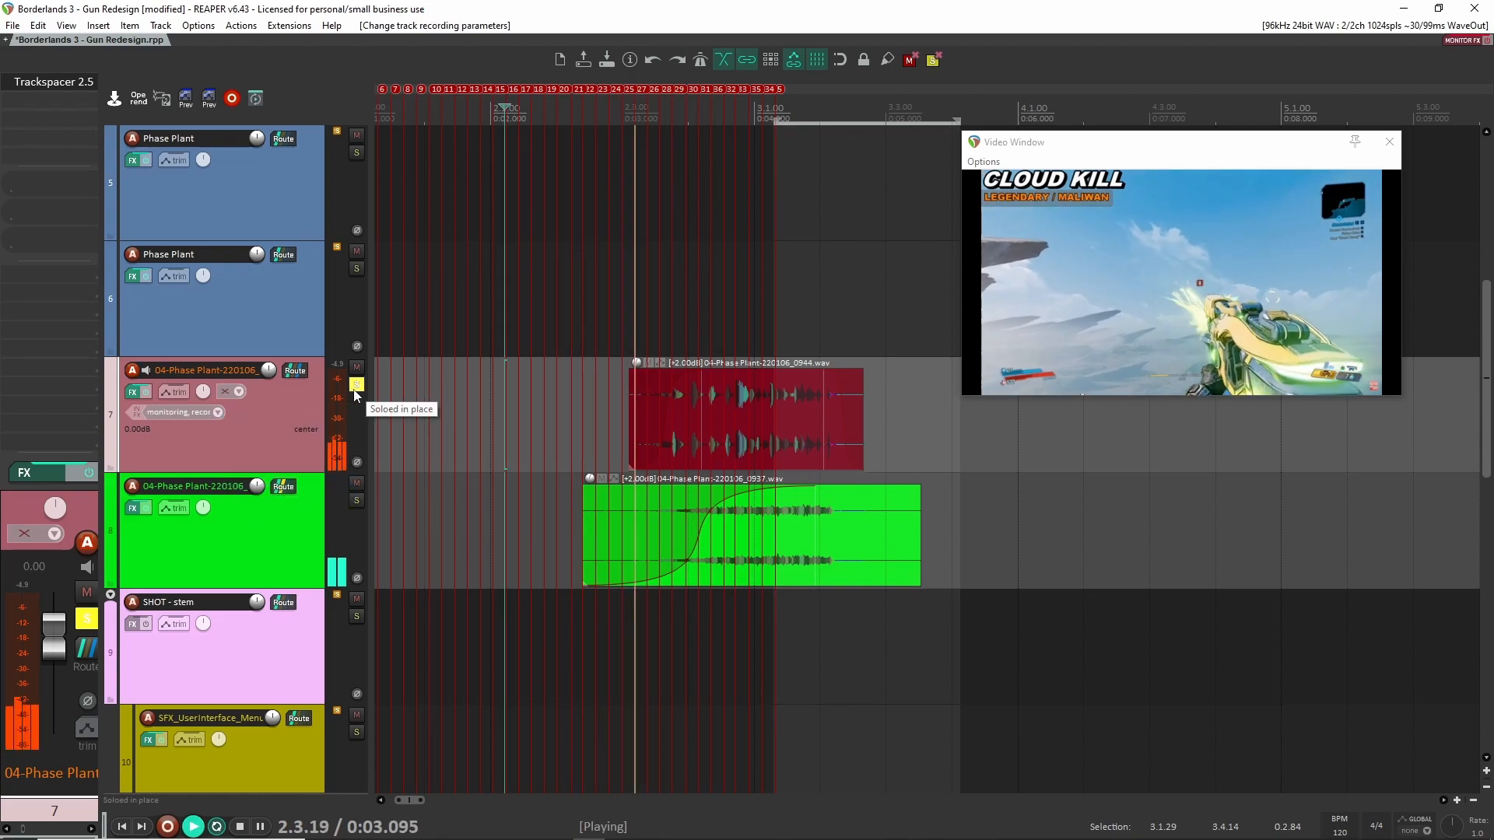
pyautogui.press('space')
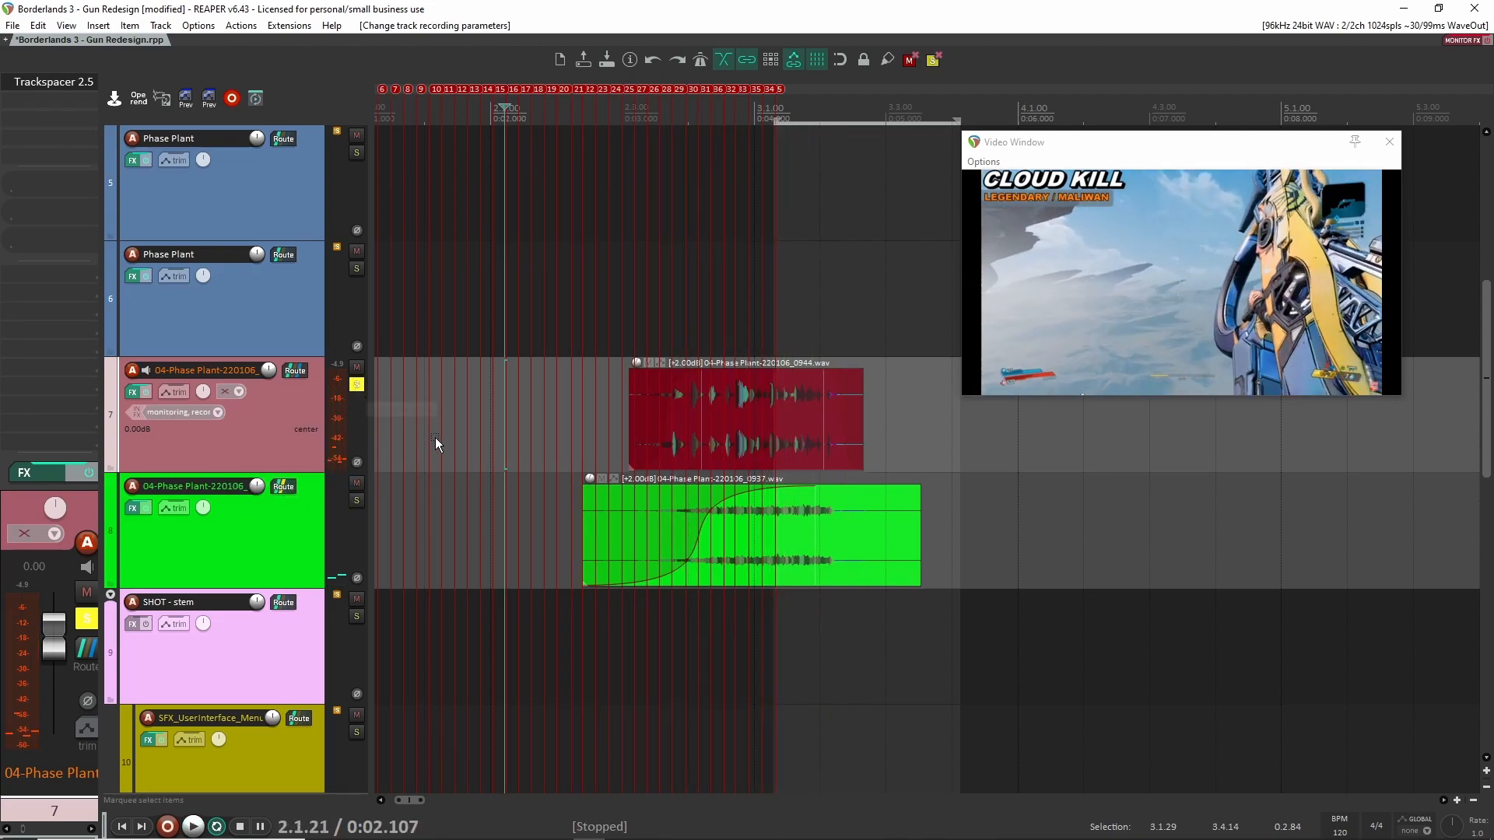
# - Check the effect chain of the blue Phase Plant track 5 and clear track 7's solo
pyautogui.scroll(4, 700, 413)
pyautogui.scroll(-1, 674, 415)
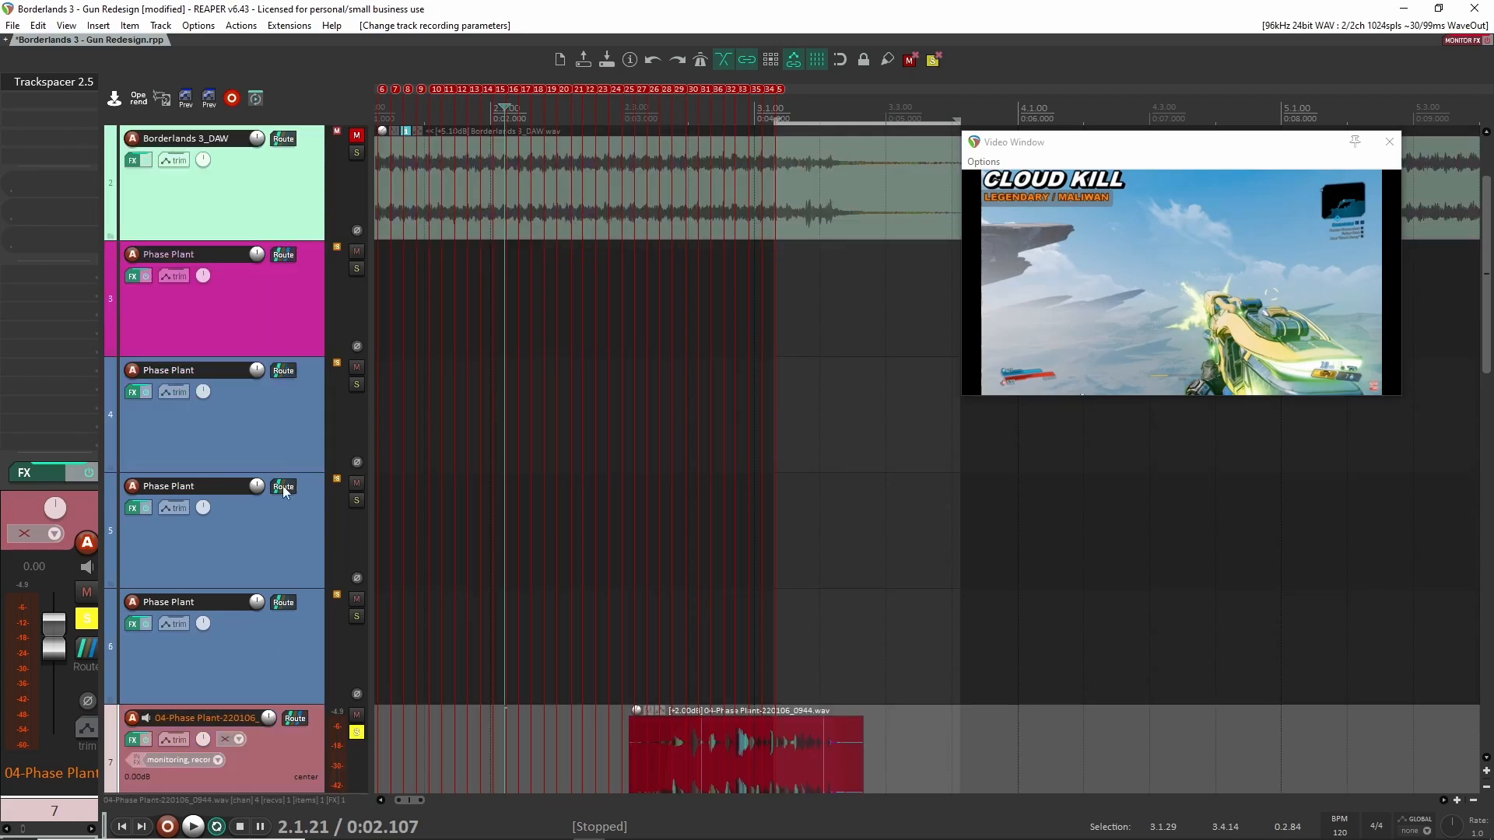
pyautogui.click(288, 554)
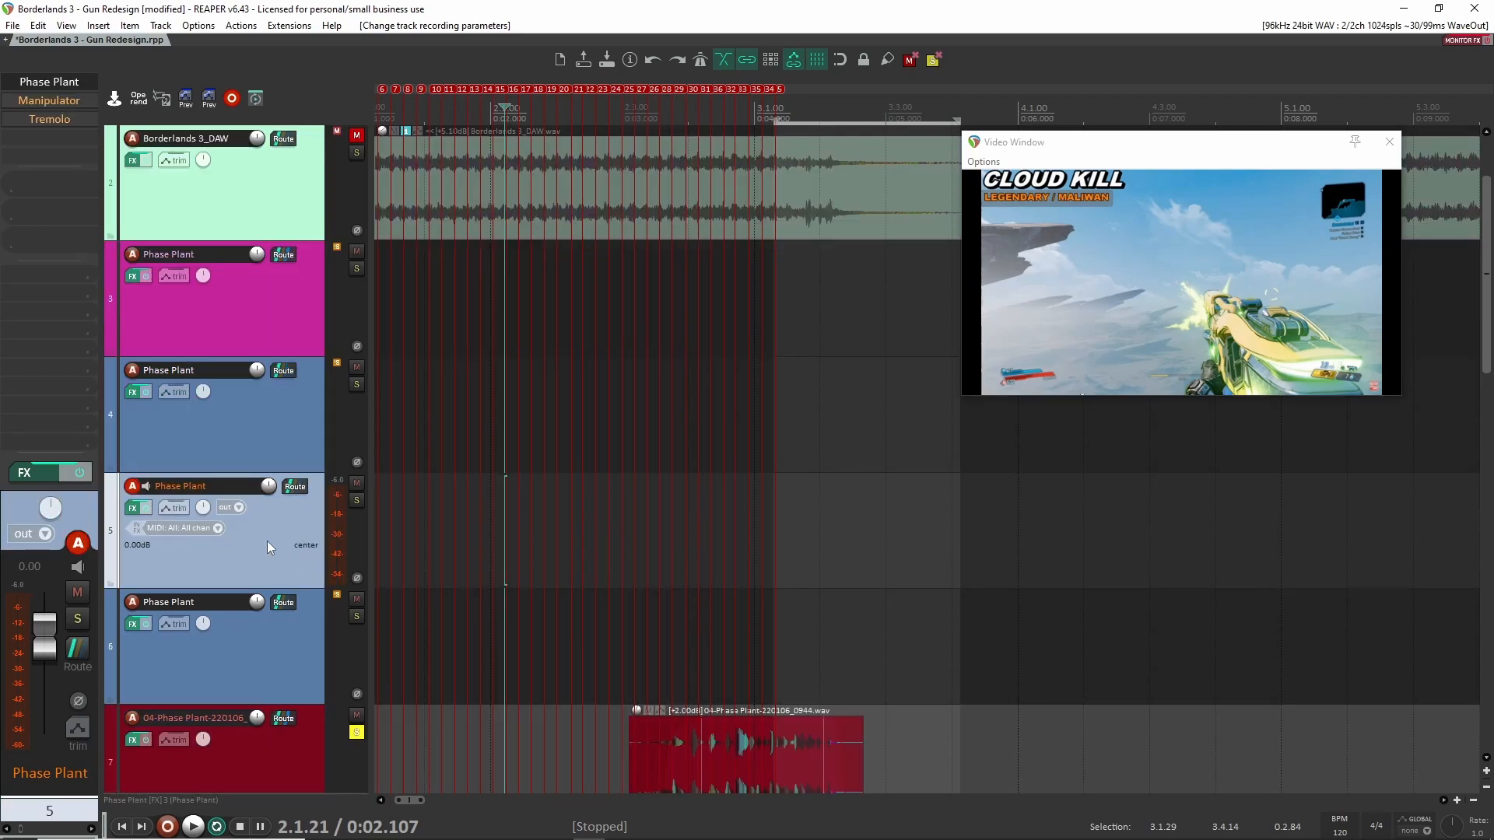
pyautogui.scroll(-4, 687, 595)
pyautogui.scroll(2, 707, 496)
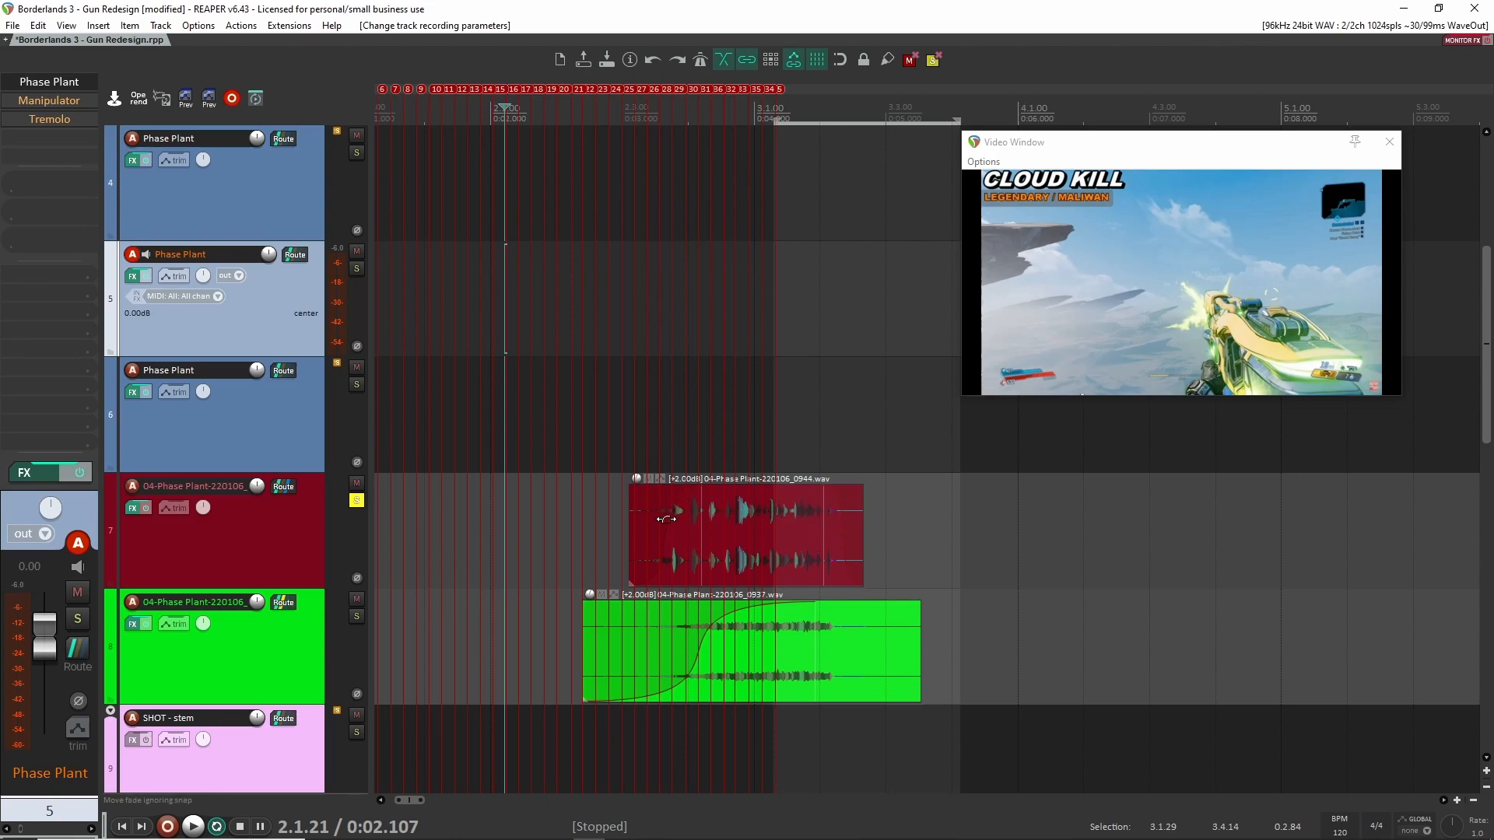
pyautogui.click(356, 501)
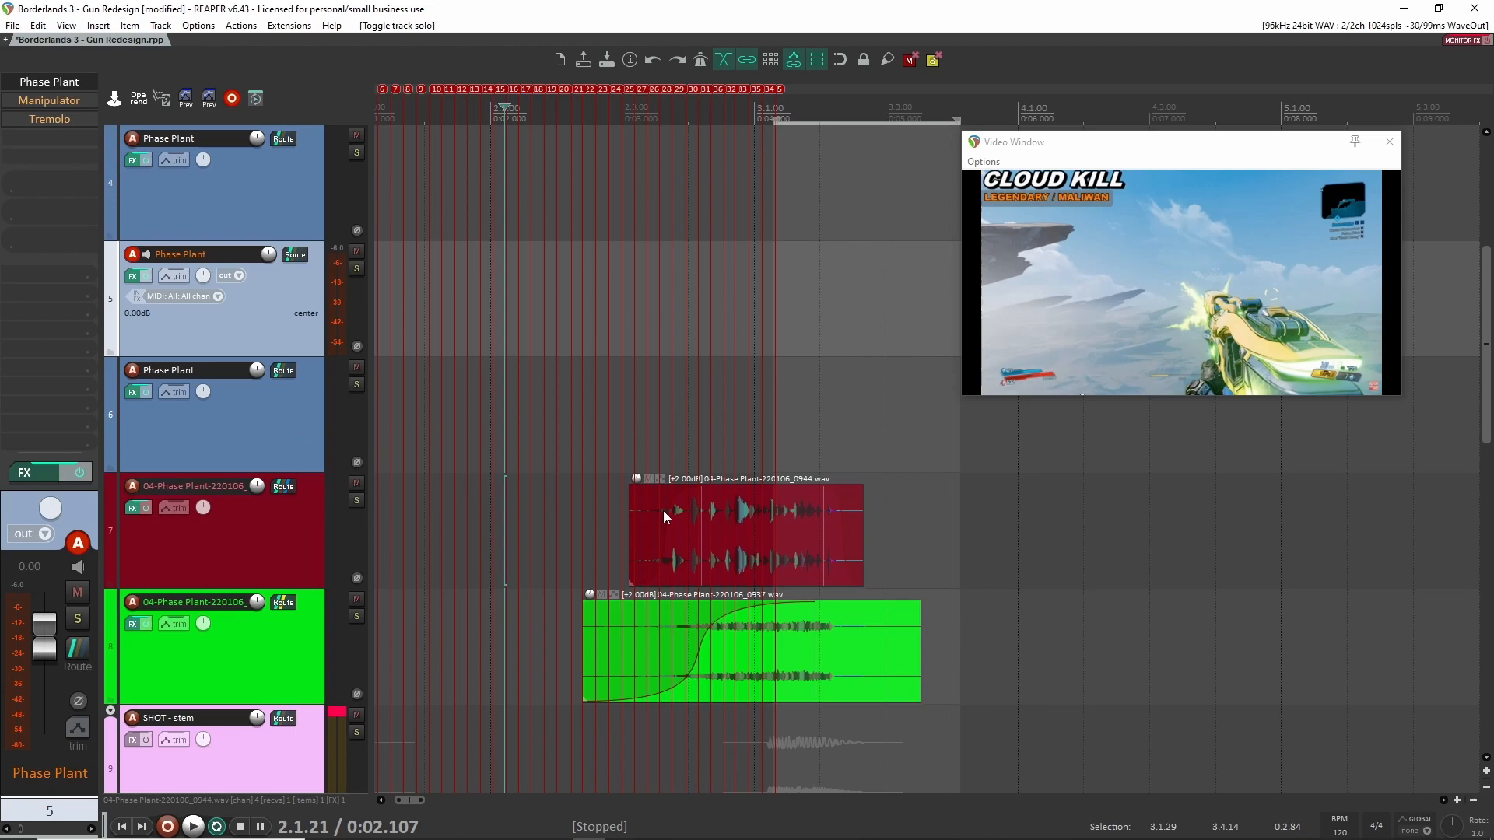
# - Inspect the clips on tracks 7 and 8 and open Trackspacer 2.5 on track 7
pyautogui.click(758, 514)
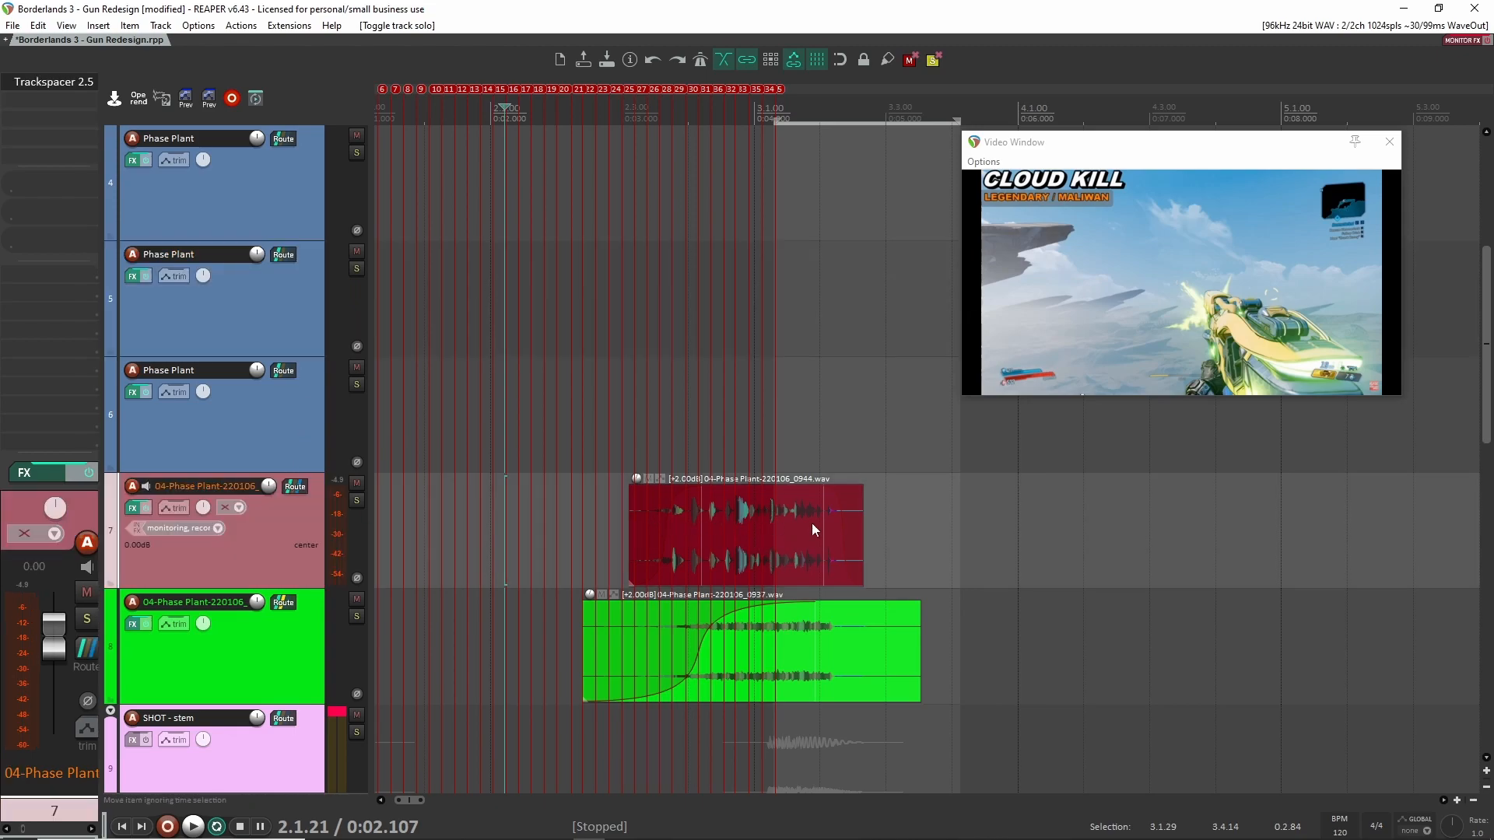
pyautogui.click(723, 631)
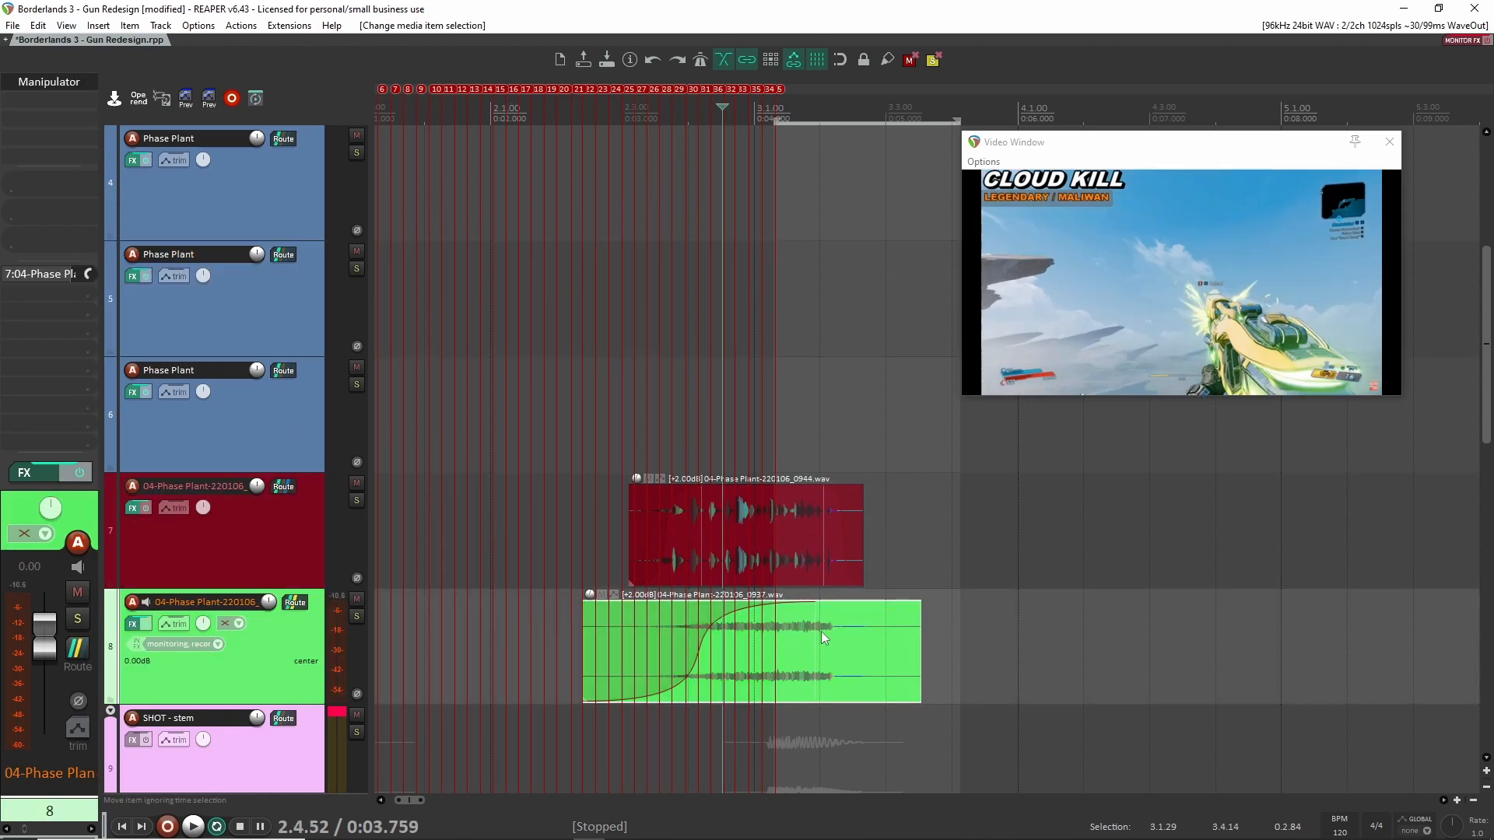
pyautogui.click(253, 542)
pyautogui.click(64, 83)
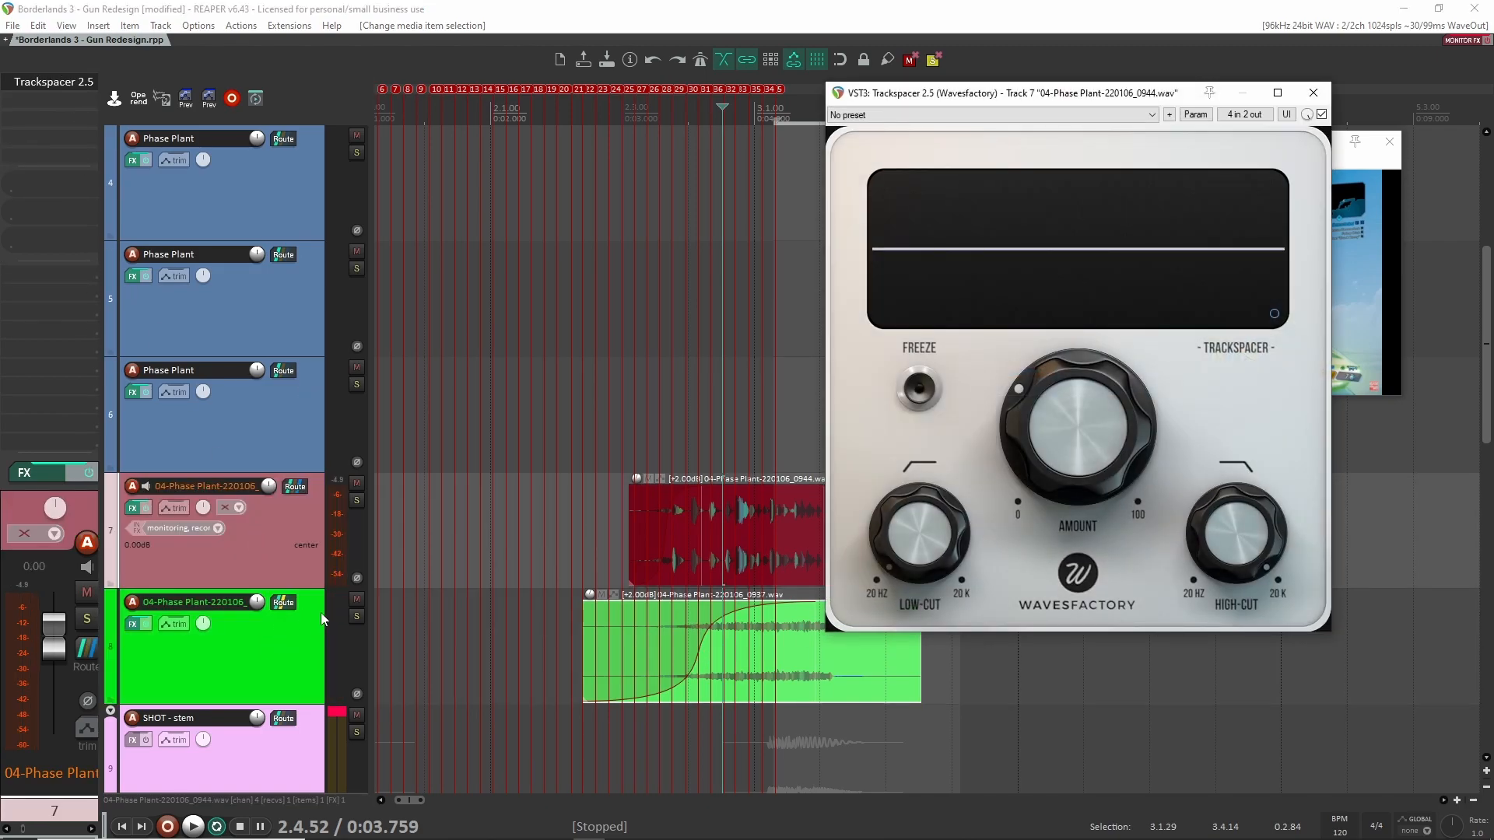
# - Solo tracks 7 and 8, play them together from the red clip's start while watching Trackspacer, and close the plugin
pyautogui.click(356, 616)
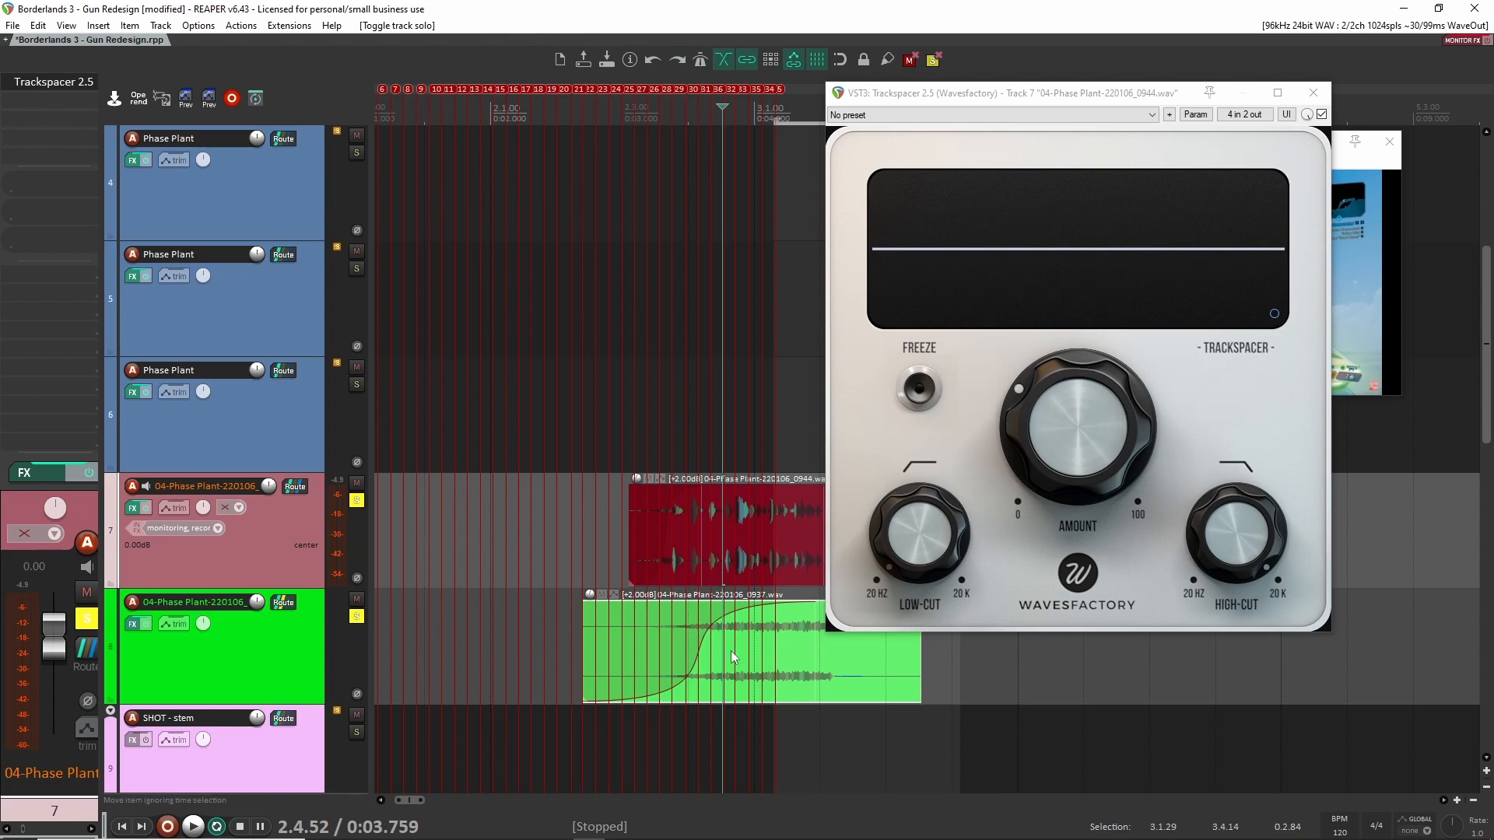
pyautogui.click(631, 528)
pyautogui.press('space')
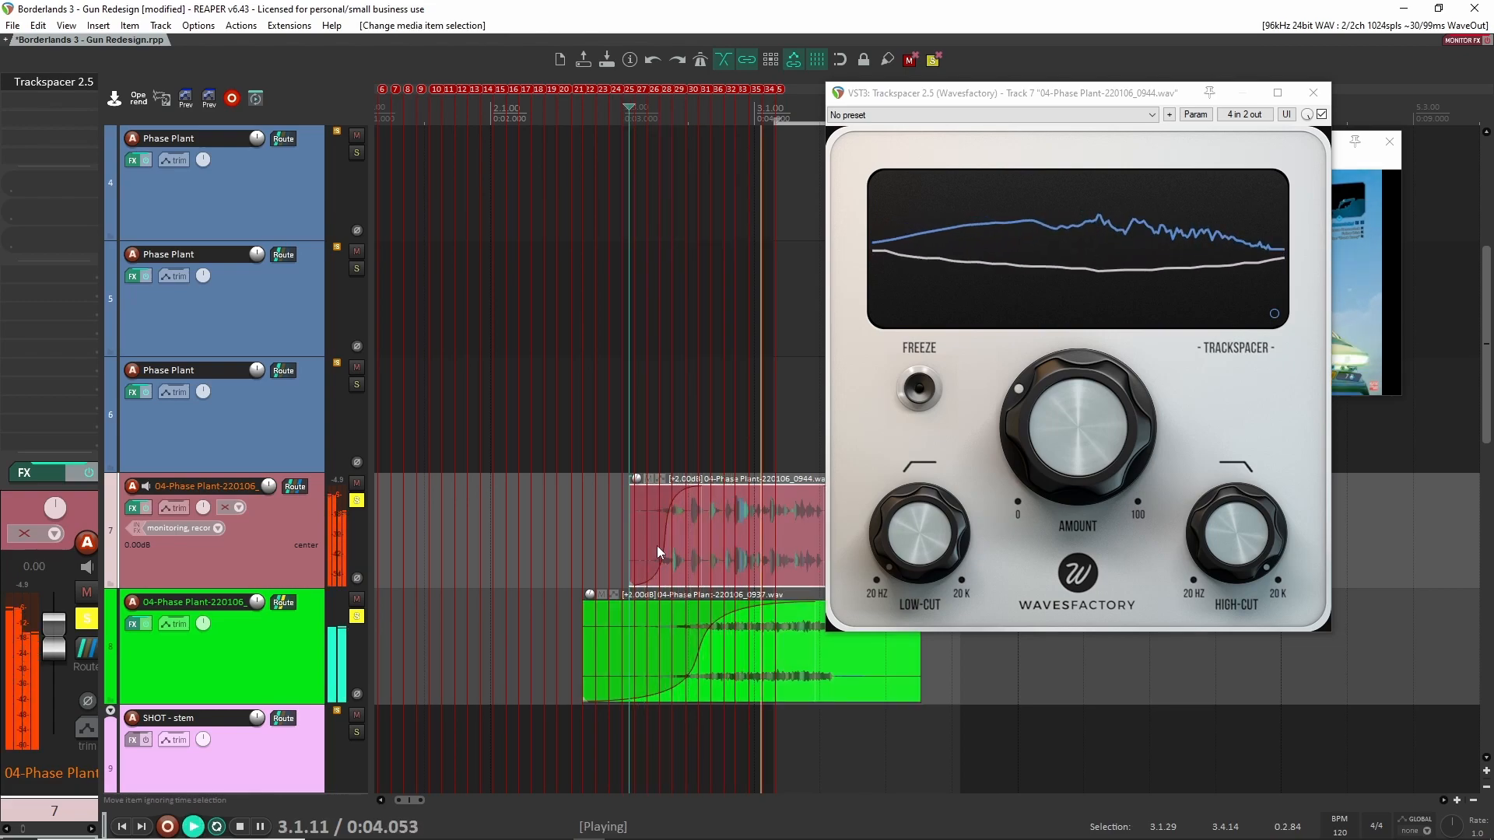
pyautogui.press('space')
pyautogui.click(1313, 92)
pyautogui.click(830, 641)
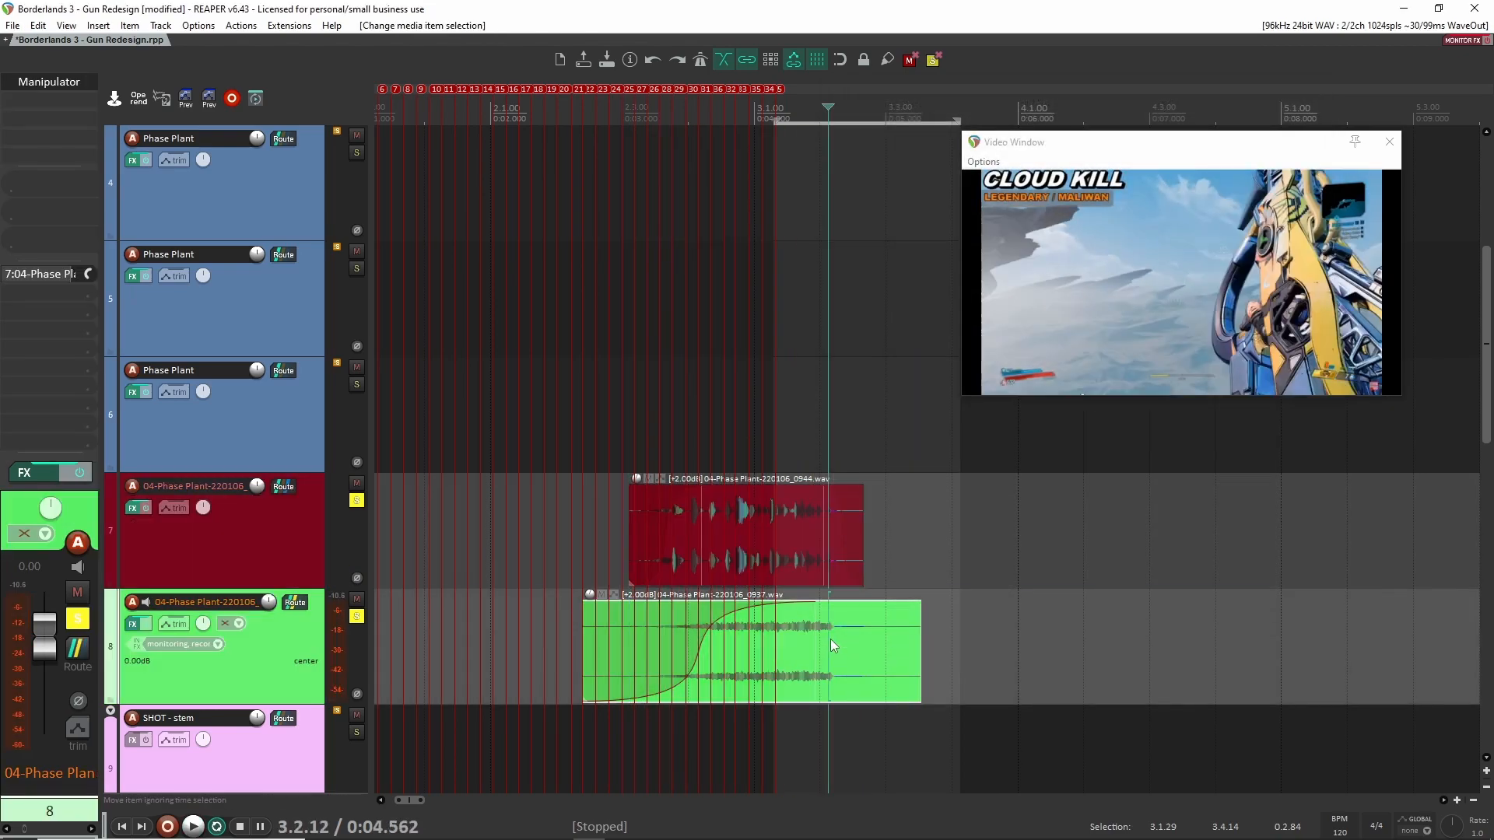
pyautogui.moveTo(912, 544); pyautogui.dragTo(656, 525)
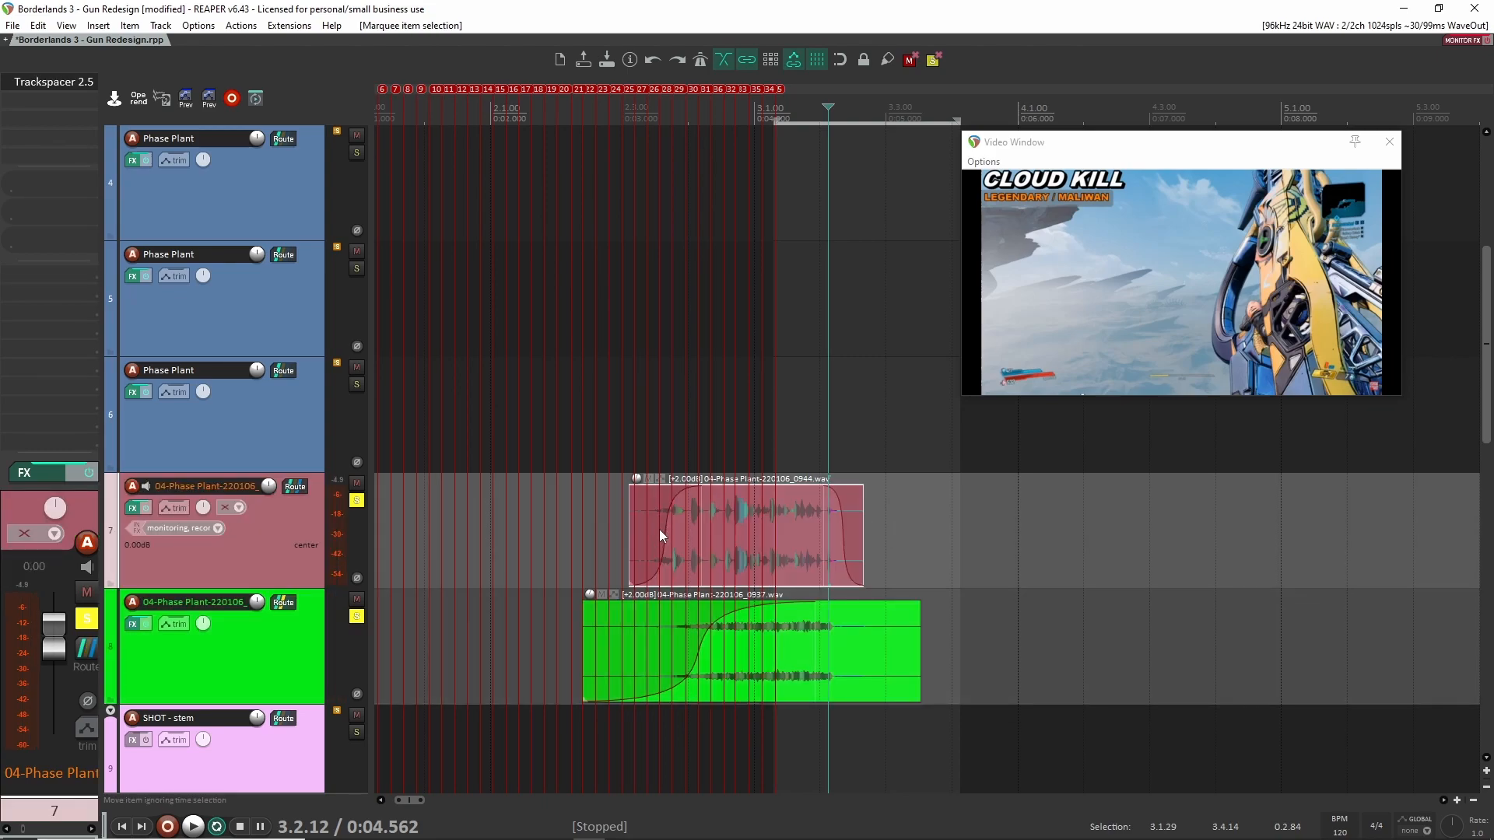
pyautogui.click(771, 669)
pyautogui.click(357, 503)
pyautogui.click(356, 503)
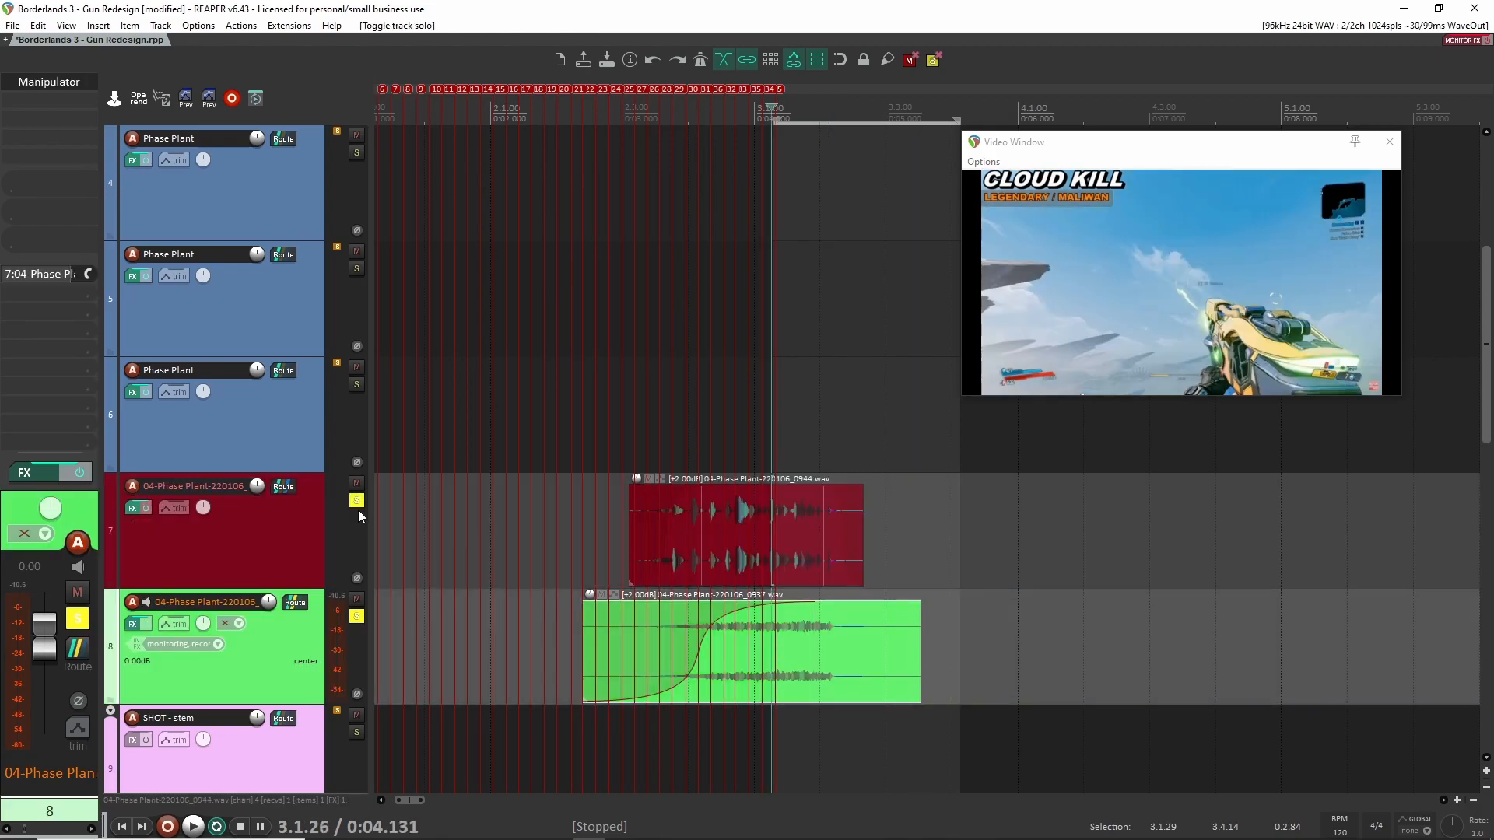
# - Solo the 05-Phase Plant track 12 in the SHOT stem and play its first shot clip from 1.1.46
pyautogui.scroll(-8, 496, 602)
pyautogui.scroll(5, 571, 567)
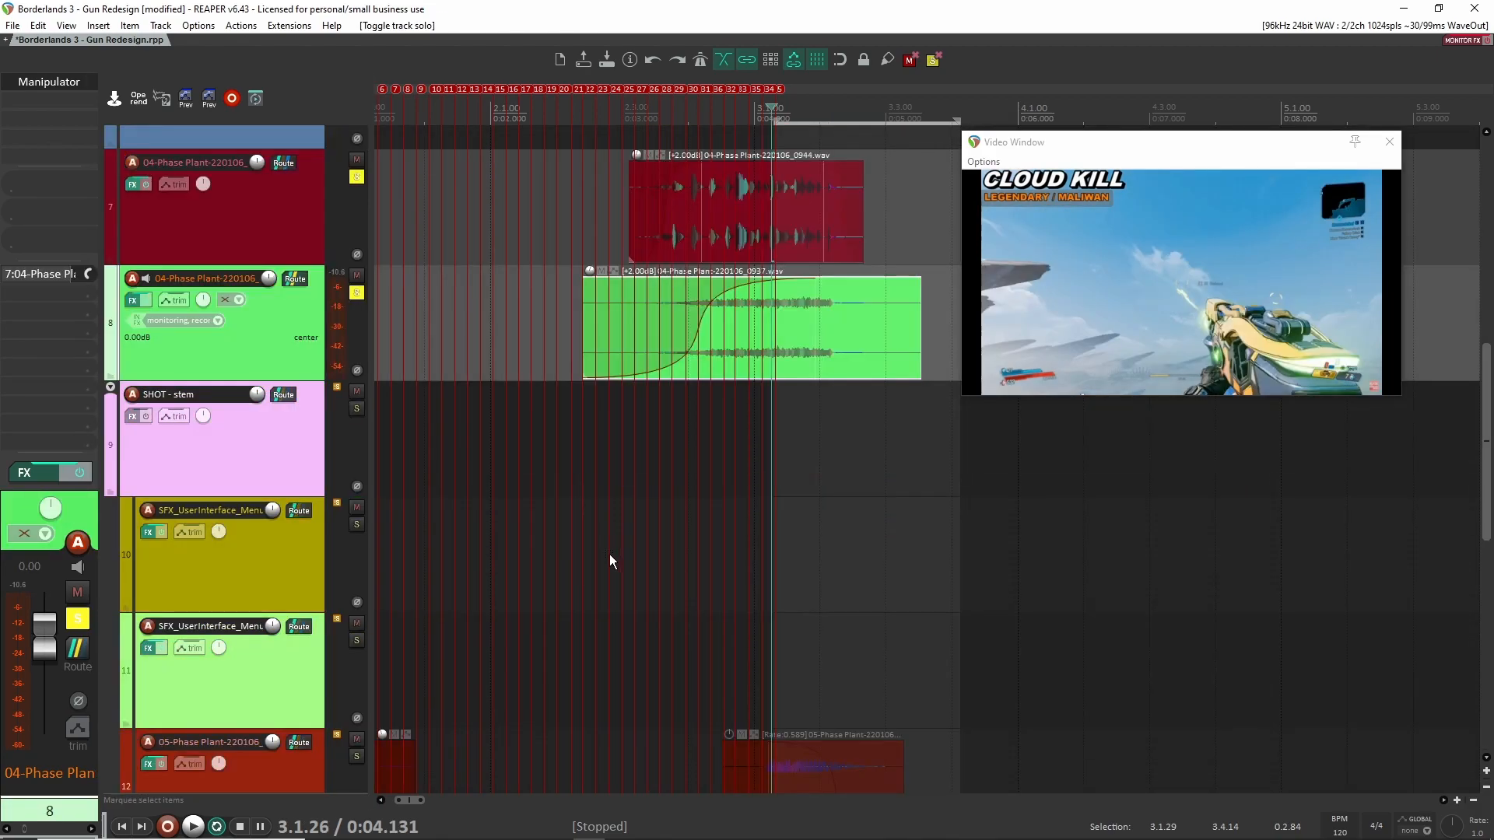
pyautogui.scroll(-3, 611, 561)
pyautogui.scroll(-2, 451, 568)
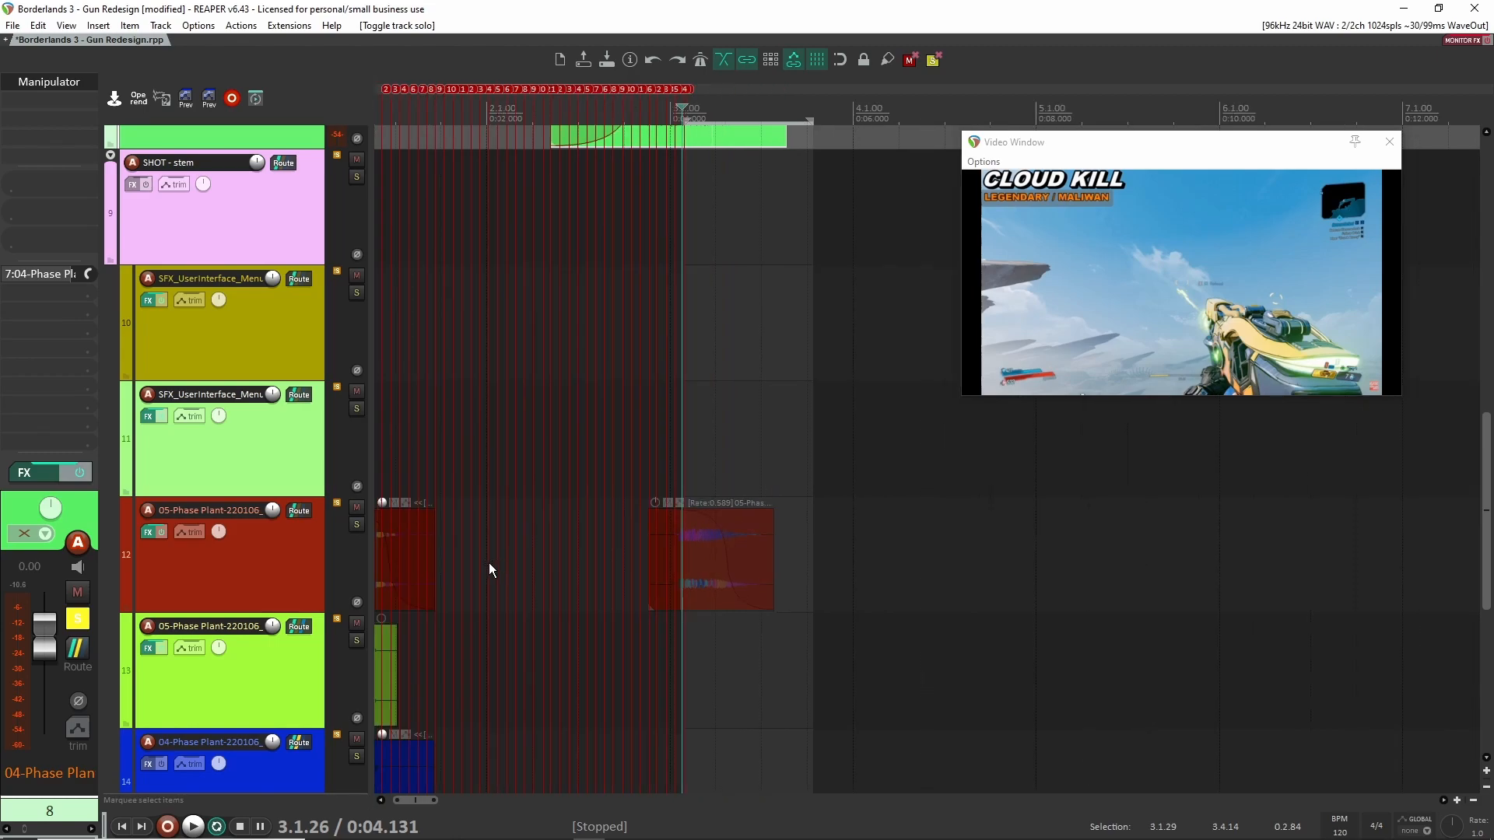
pyautogui.moveTo(481, 566); pyautogui.dragTo(636, 560)
pyautogui.click(427, 551)
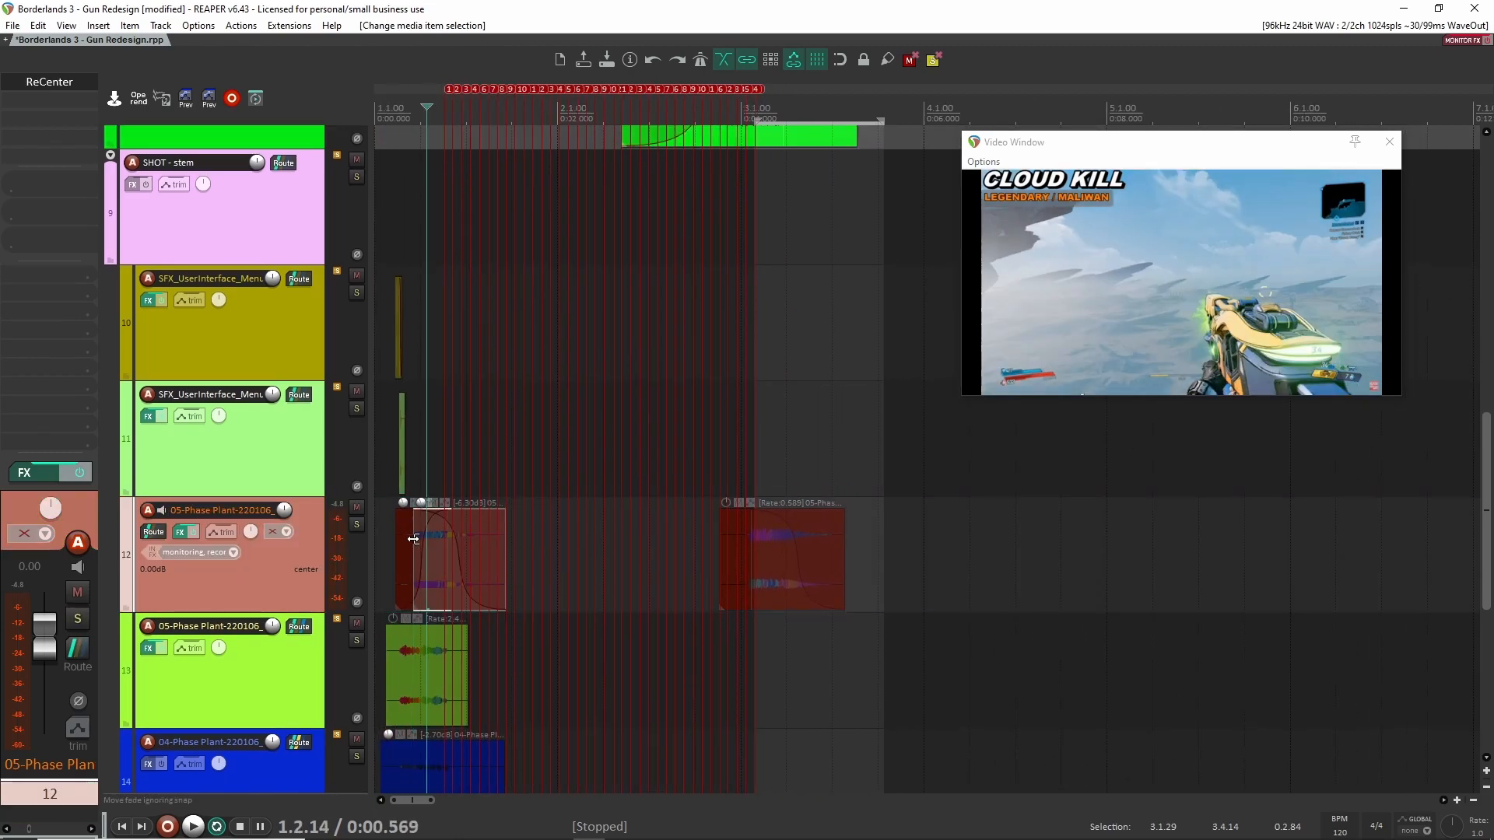
pyautogui.click(356, 525)
pyautogui.click(399, 546)
pyautogui.press('space')
pyautogui.press('space')
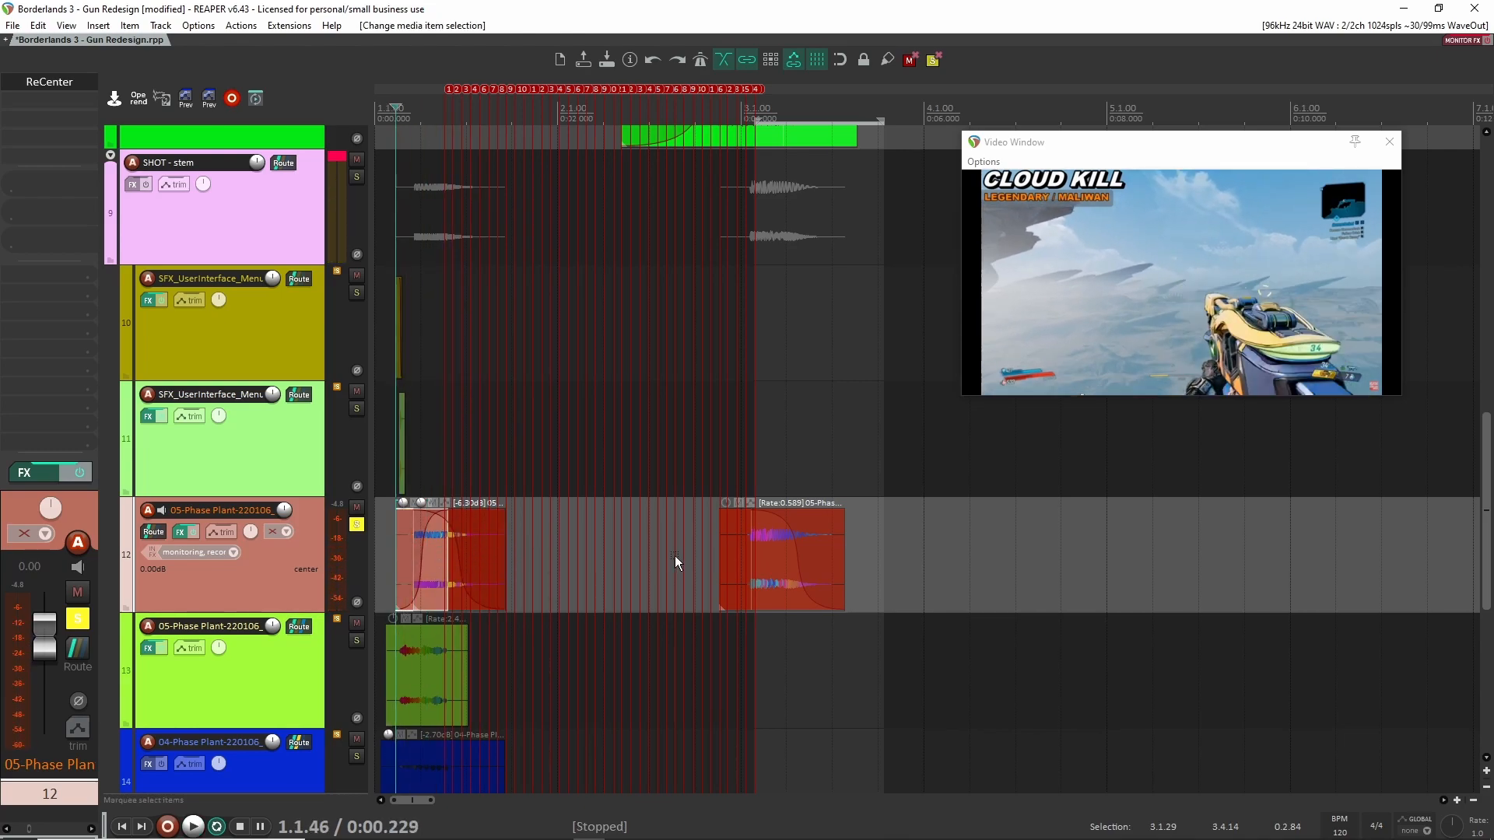
# - Play the second clip on track 12 from 2.4.87 together with the soloed overheat tracks
pyautogui.click(736, 543)
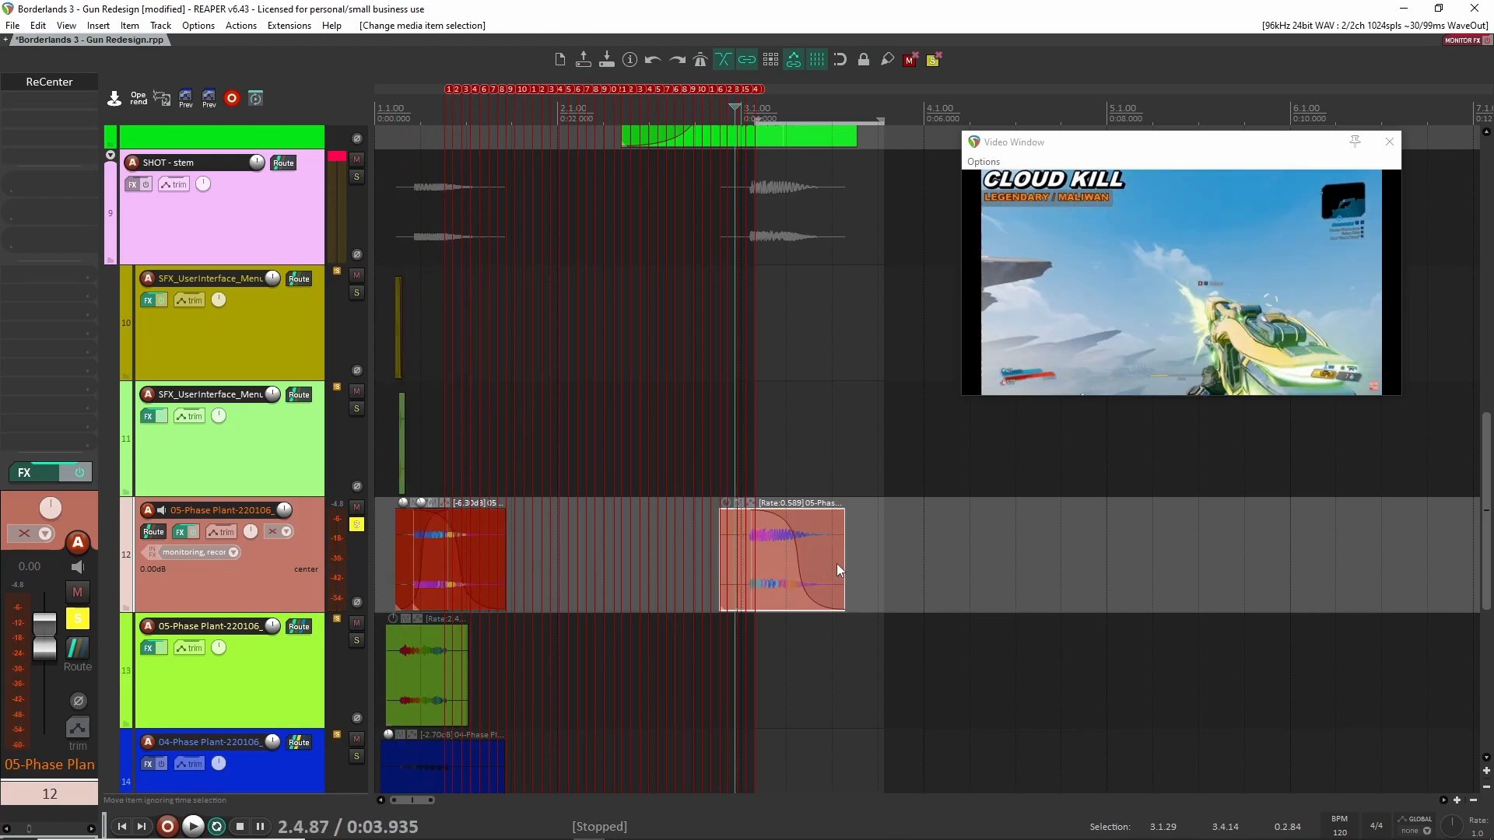
pyautogui.press('space')
pyautogui.press('space')
# - Clear the solos of tracks 7 and 8 and replay the second clip on track 12 alone
pyautogui.scroll(4, 374, 481)
pyautogui.click(356, 409)
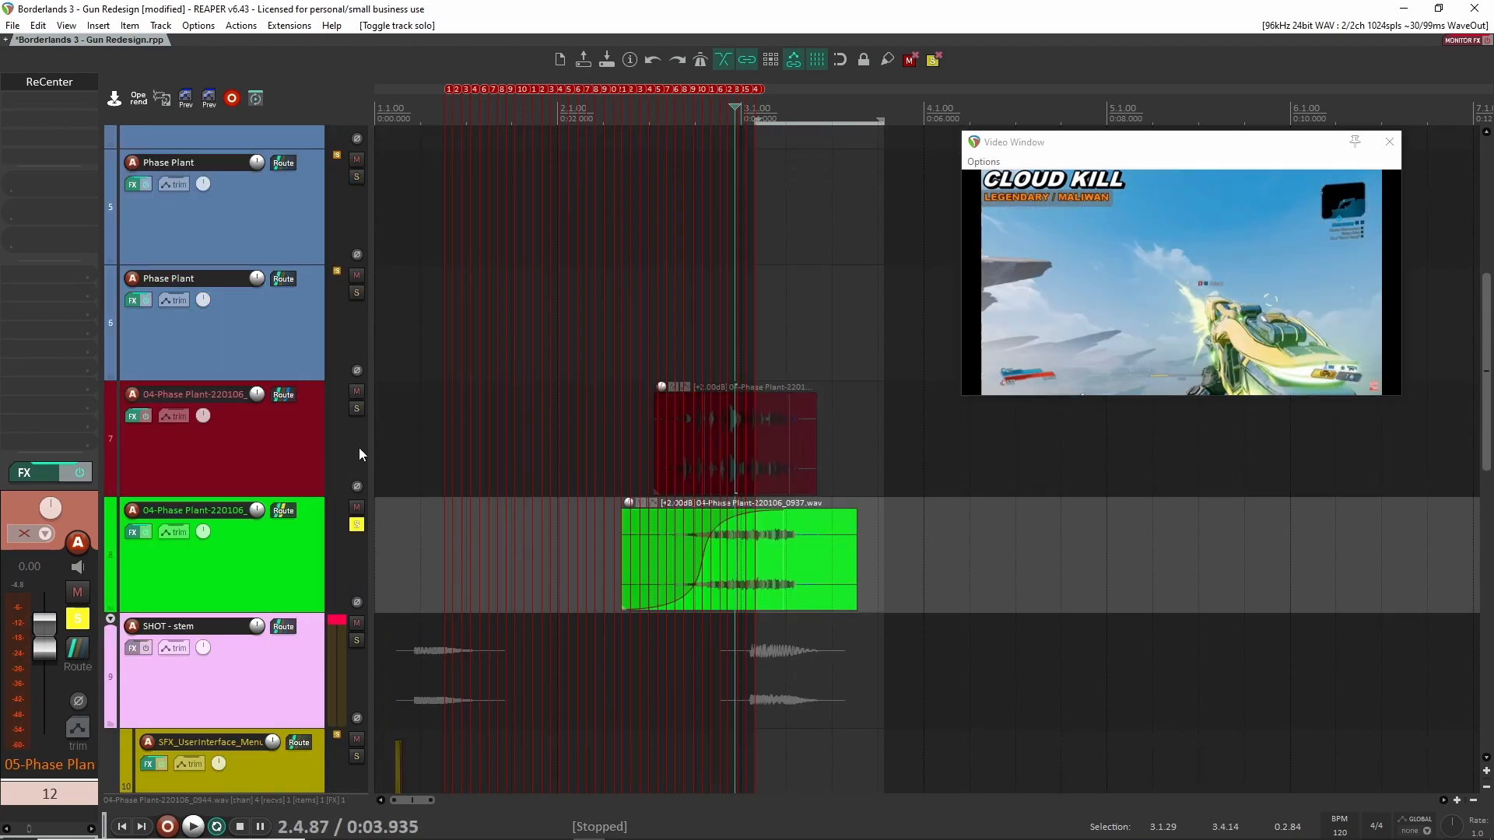
pyautogui.click(356, 525)
pyautogui.scroll(-6, 684, 568)
pyautogui.press('space')
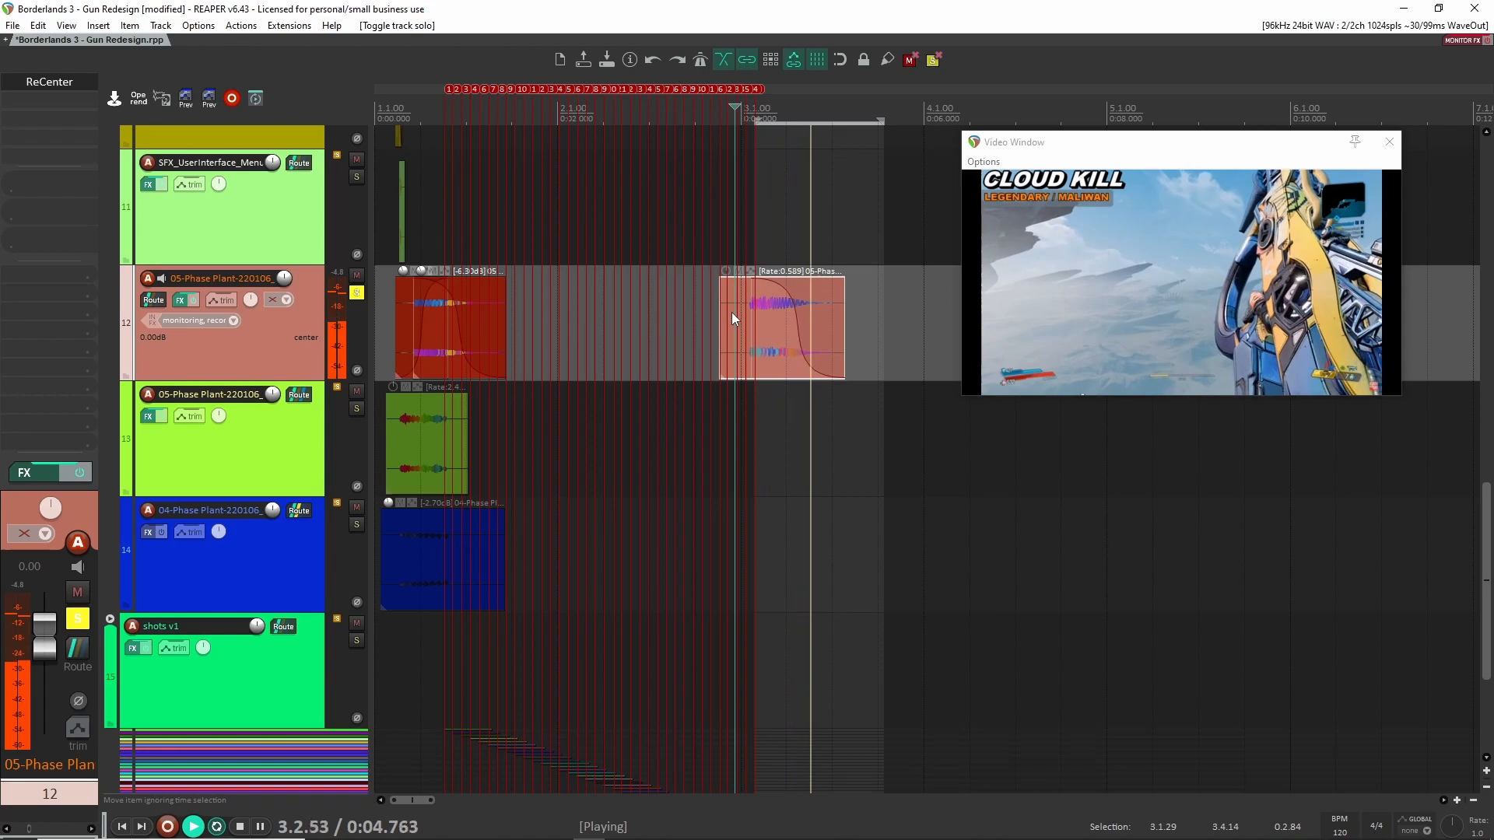
pyautogui.press('space')
# - Play the first and second clips on track 12 one after the other to compare them
pyautogui.click(398, 324)
pyautogui.press('space')
pyautogui.press('space')
pyautogui.click(741, 312)
pyautogui.press('space')
pyautogui.press('space')
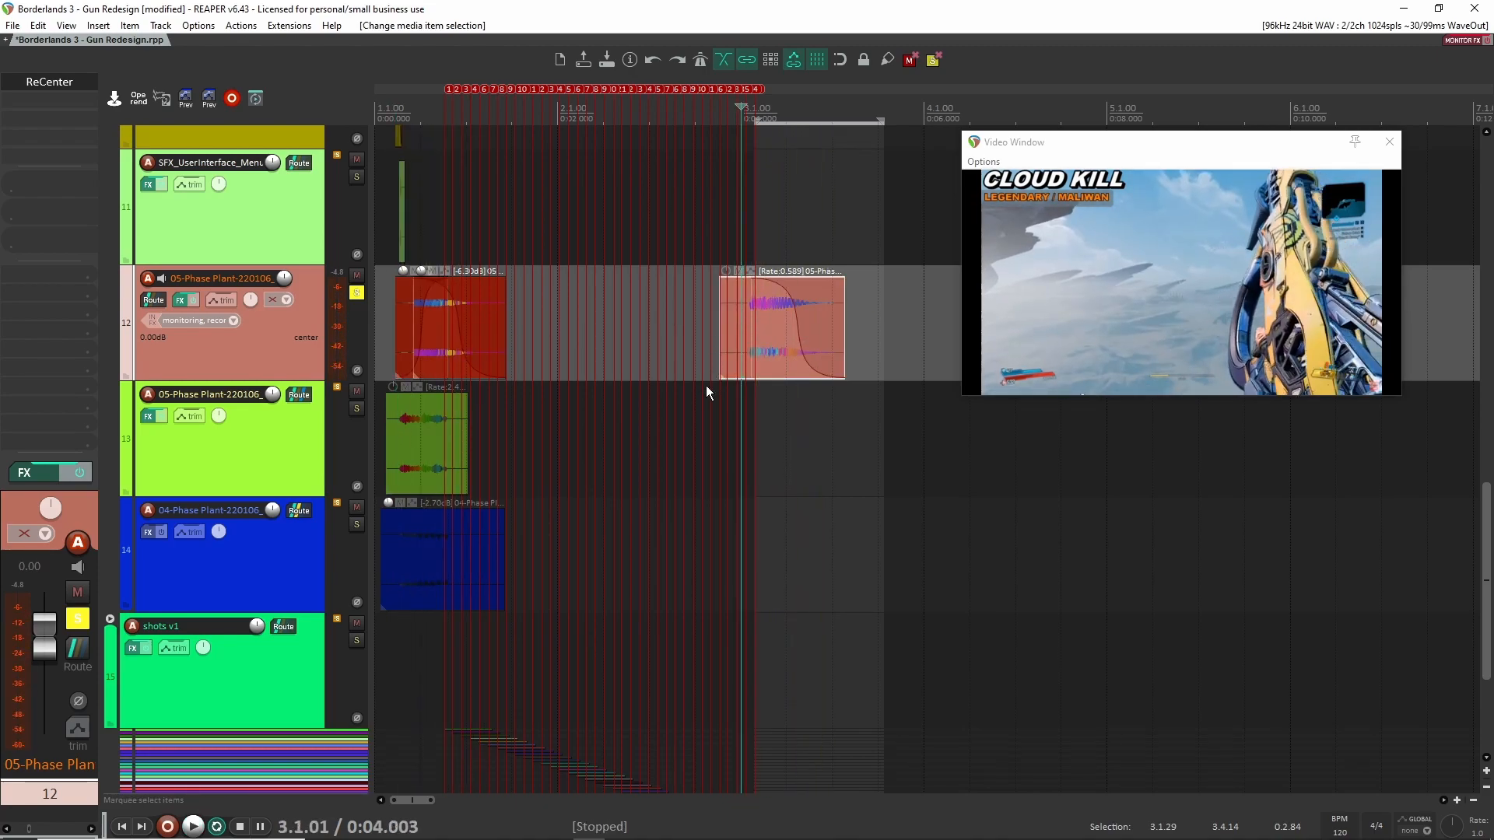
# - Solo tracks 7 and 8 alongside track 12 and play the combined layers from 2.2.83
pyautogui.scroll(3, 530, 559)
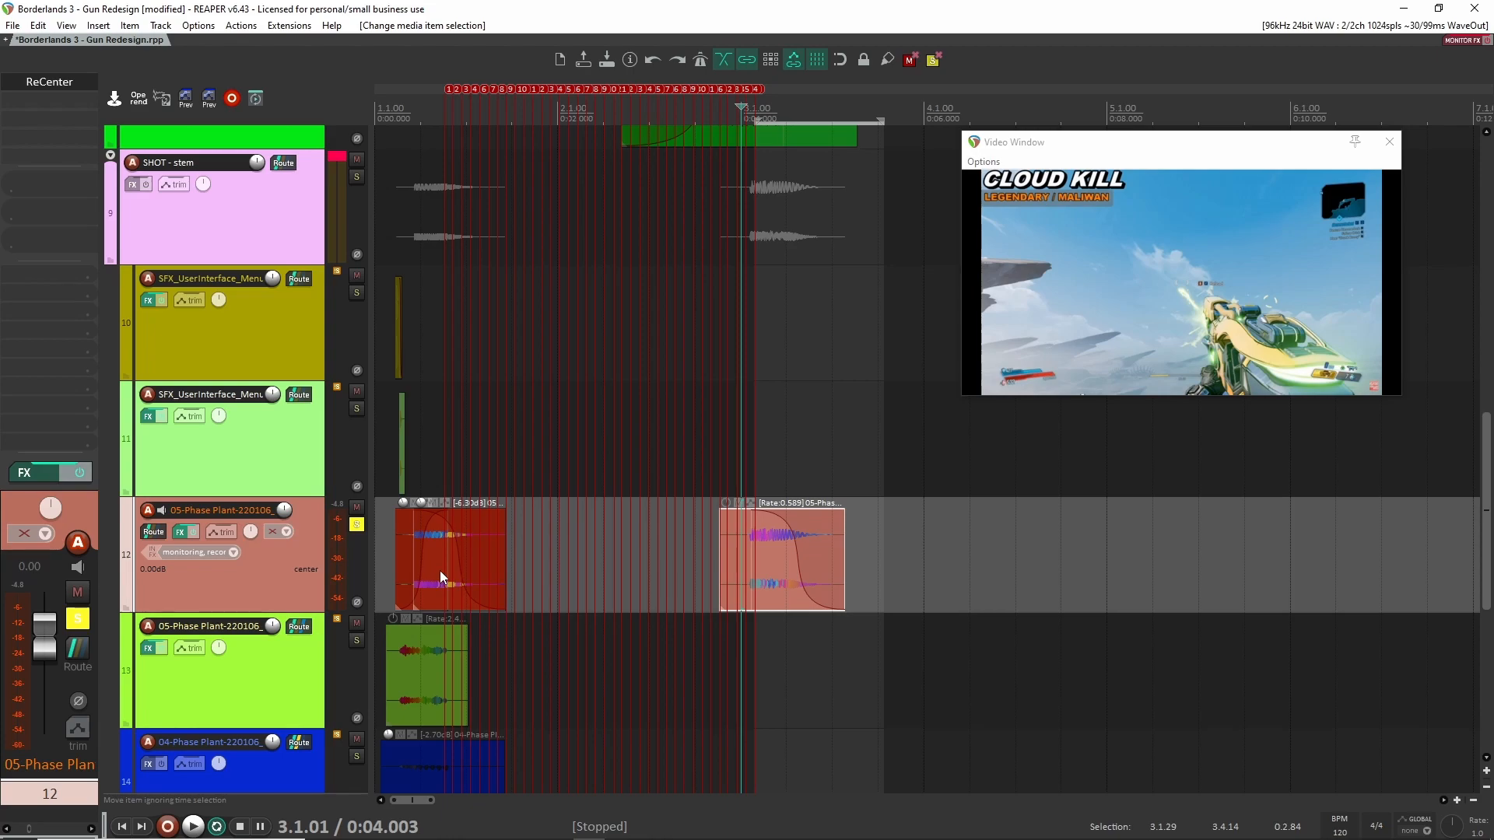
pyautogui.scroll(2, 670, 544)
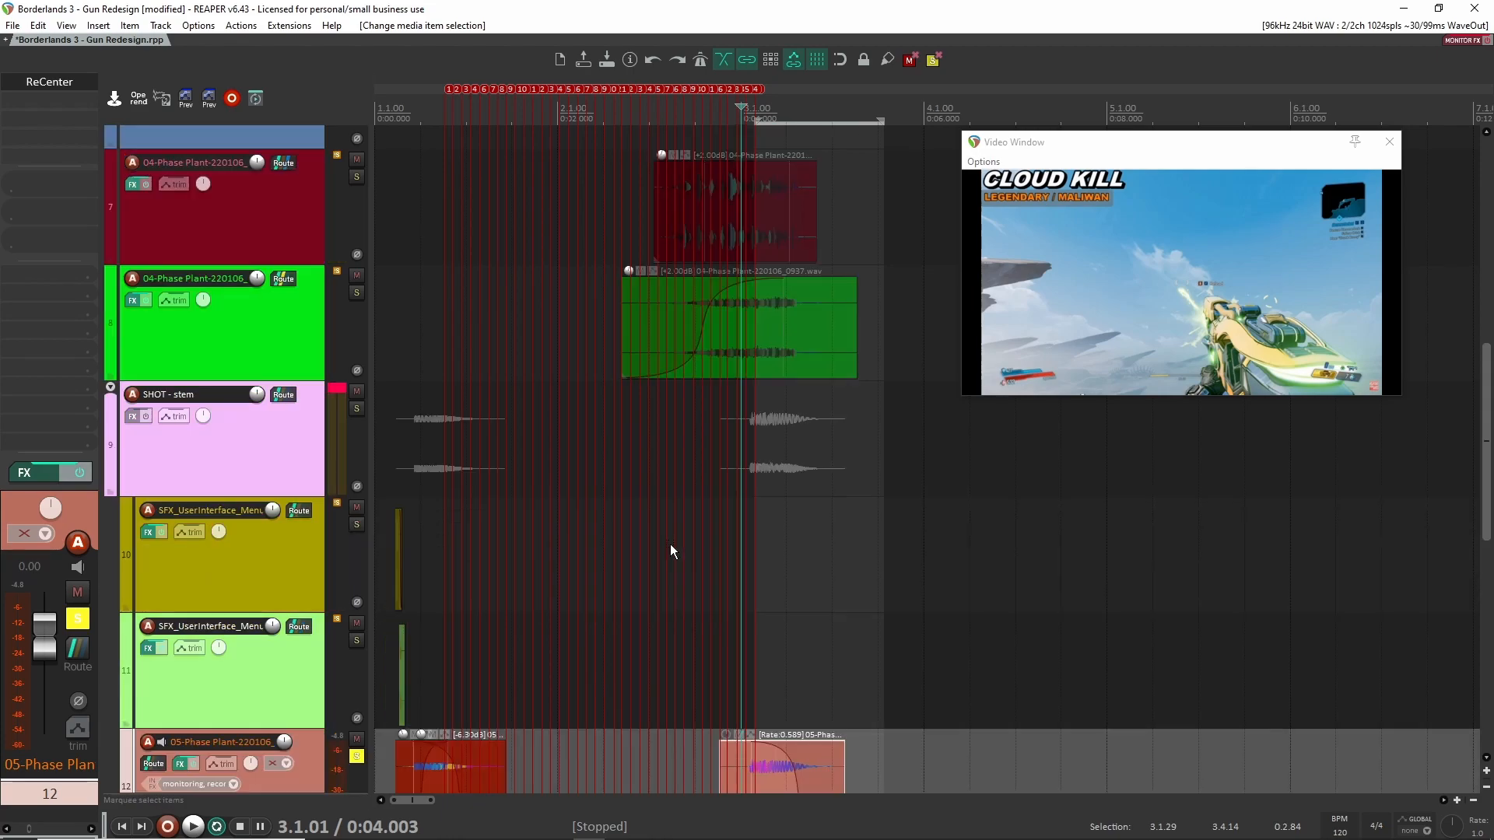
pyautogui.scroll(2, 766, 556)
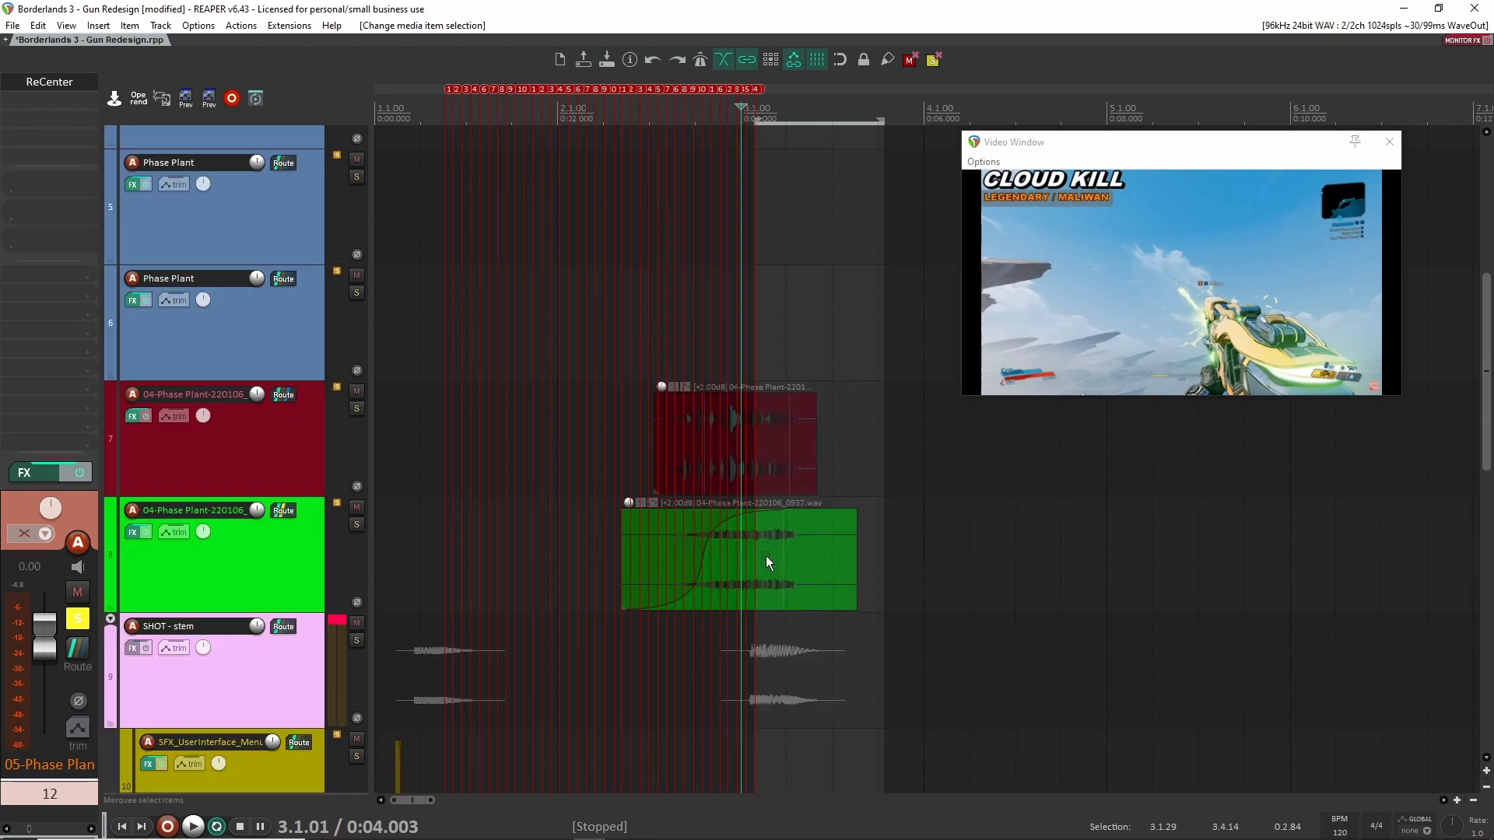
pyautogui.click(357, 525)
pyautogui.click(357, 409)
pyautogui.click(641, 421)
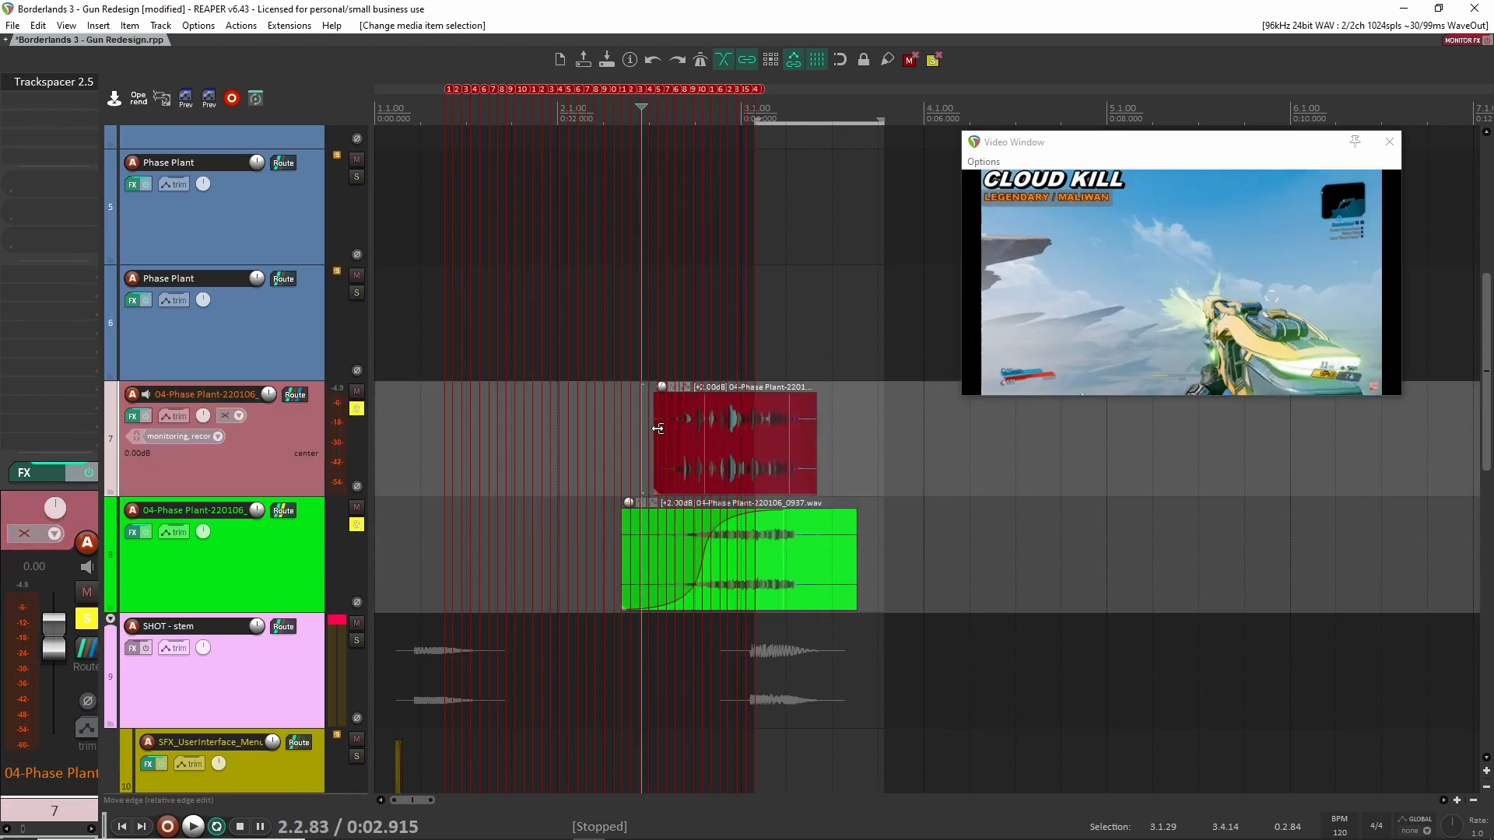
pyautogui.press('space')
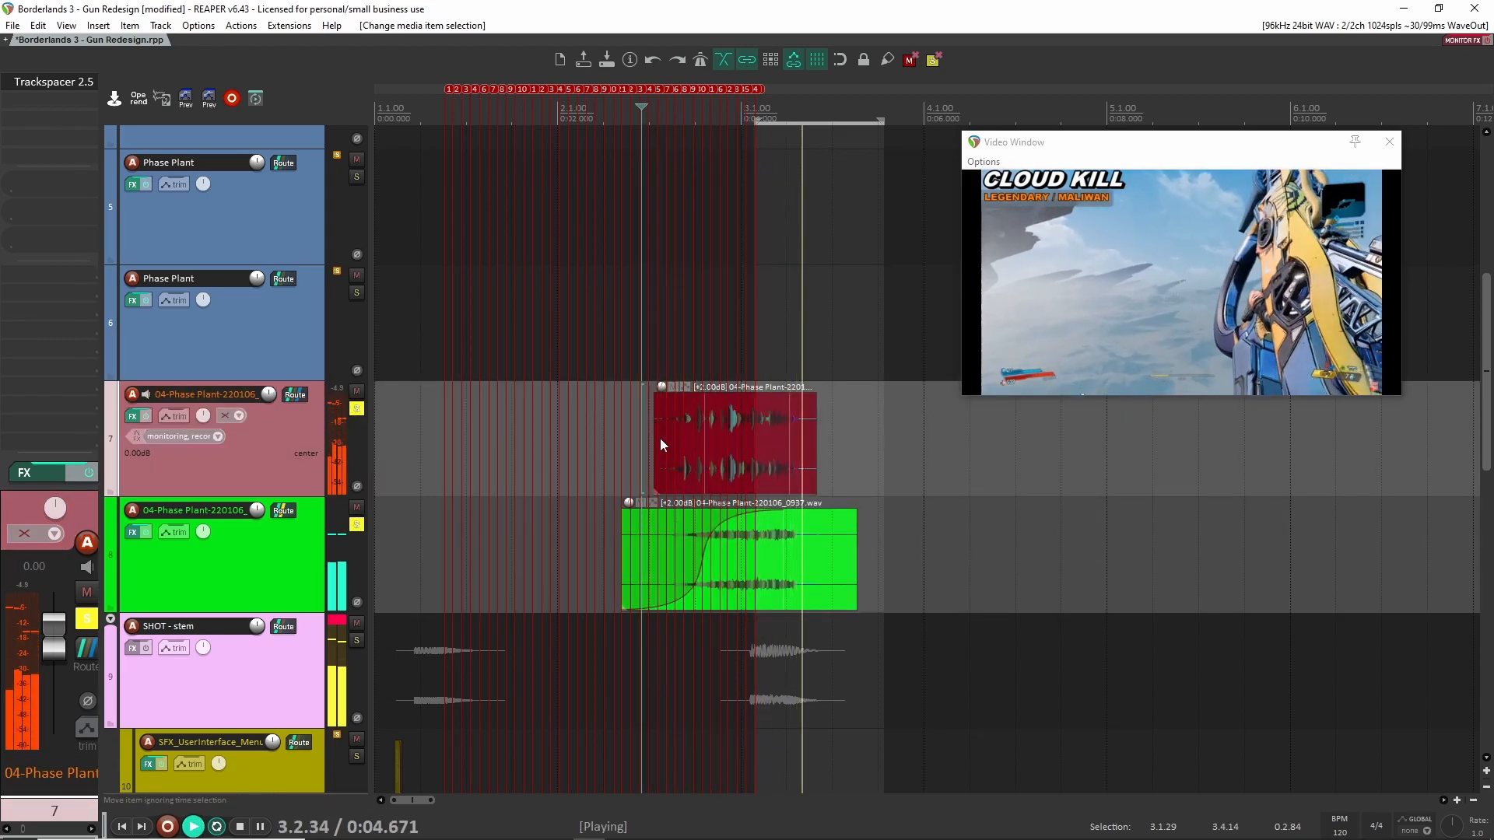
pyautogui.press('space')
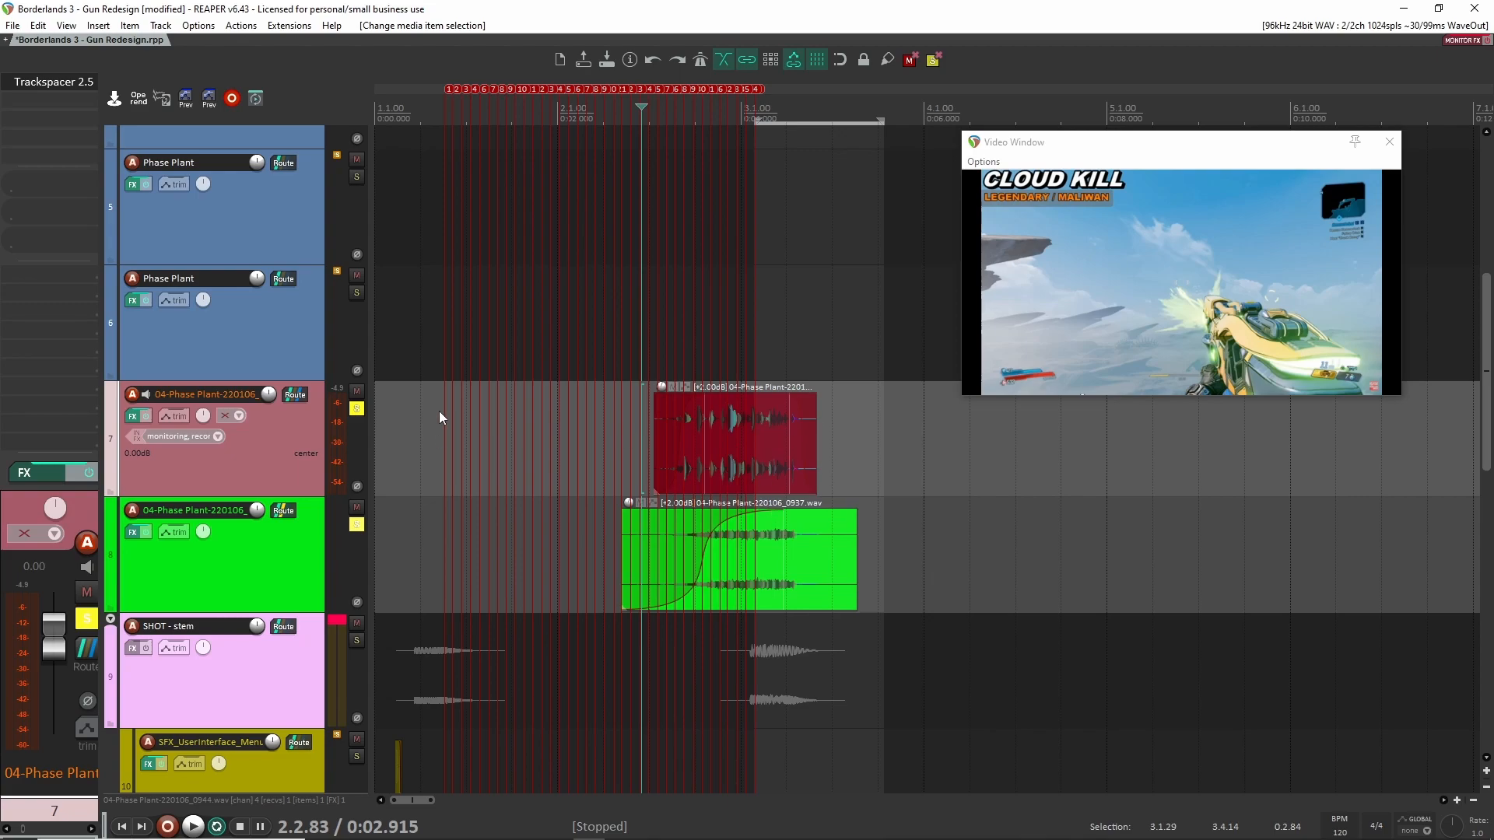
# - Clear the solos of tracks 7, 8 and 12 and select the second clip on track 12
pyautogui.press('F6')
pyautogui.scroll(-2, 517, 501)
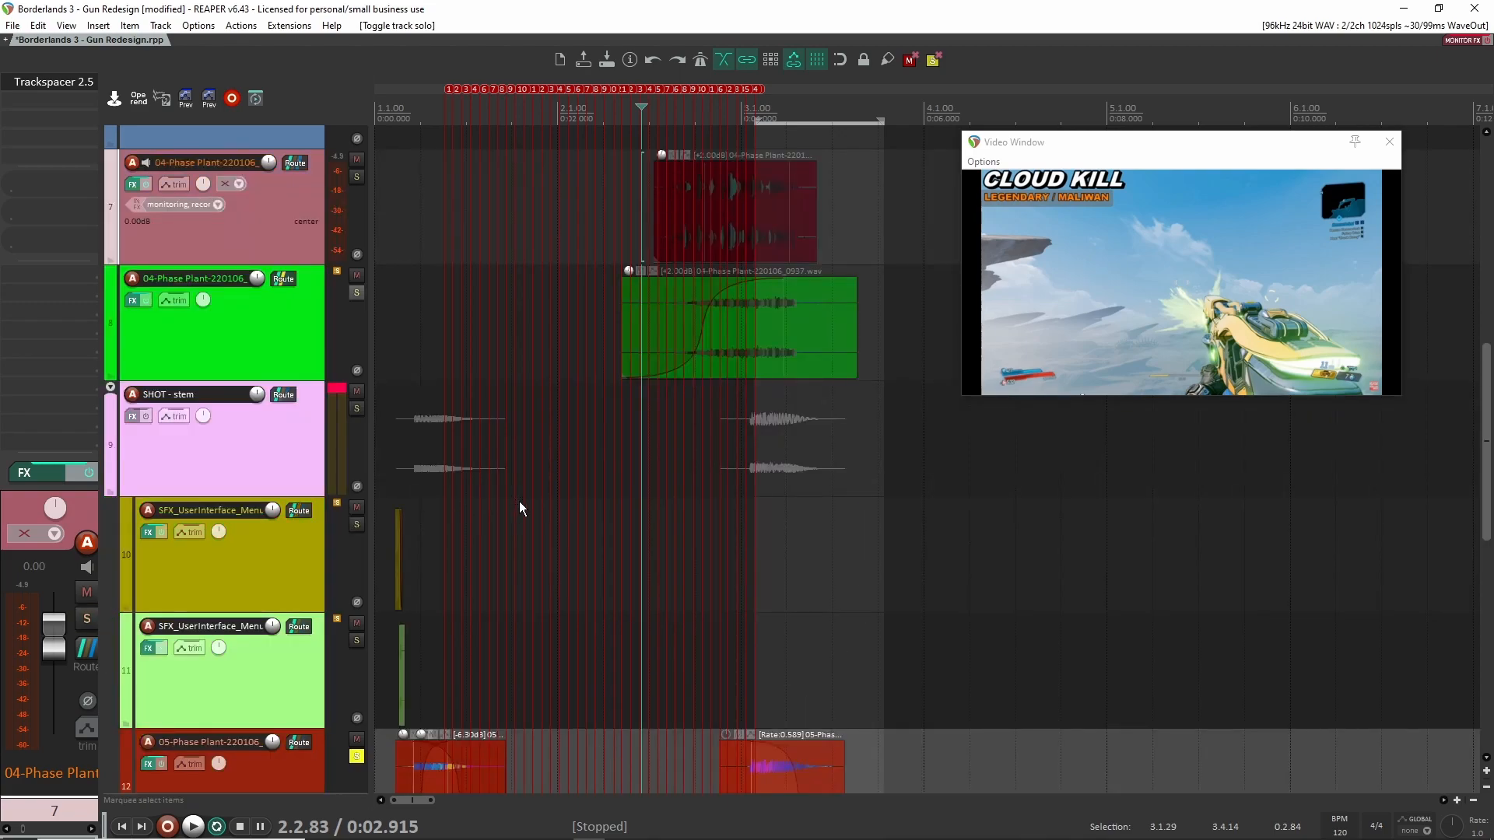
pyautogui.scroll(-4, 631, 504)
pyautogui.scroll(2, 626, 503)
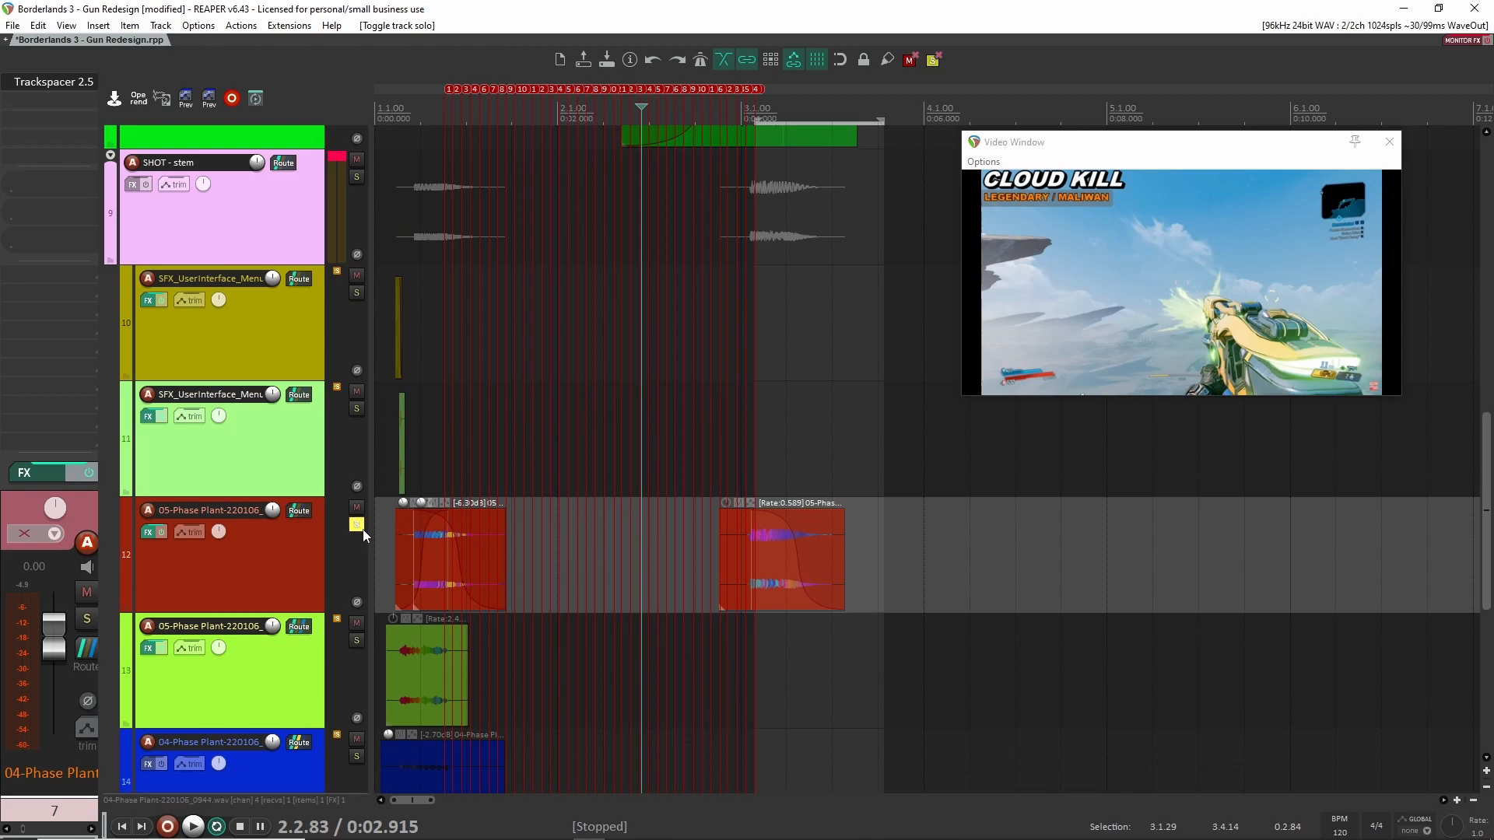
pyautogui.click(358, 523)
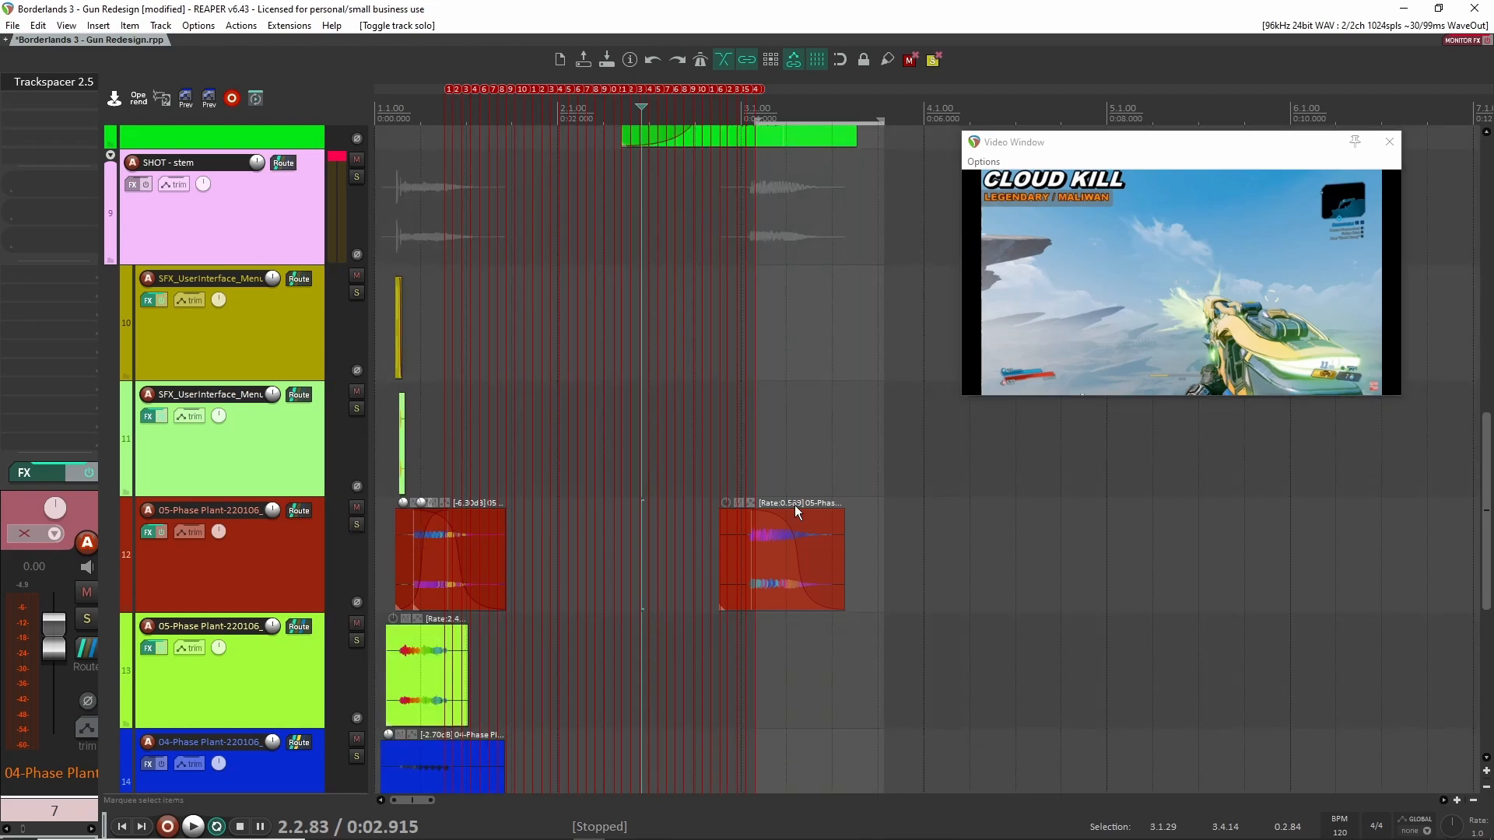
pyautogui.click(824, 551)
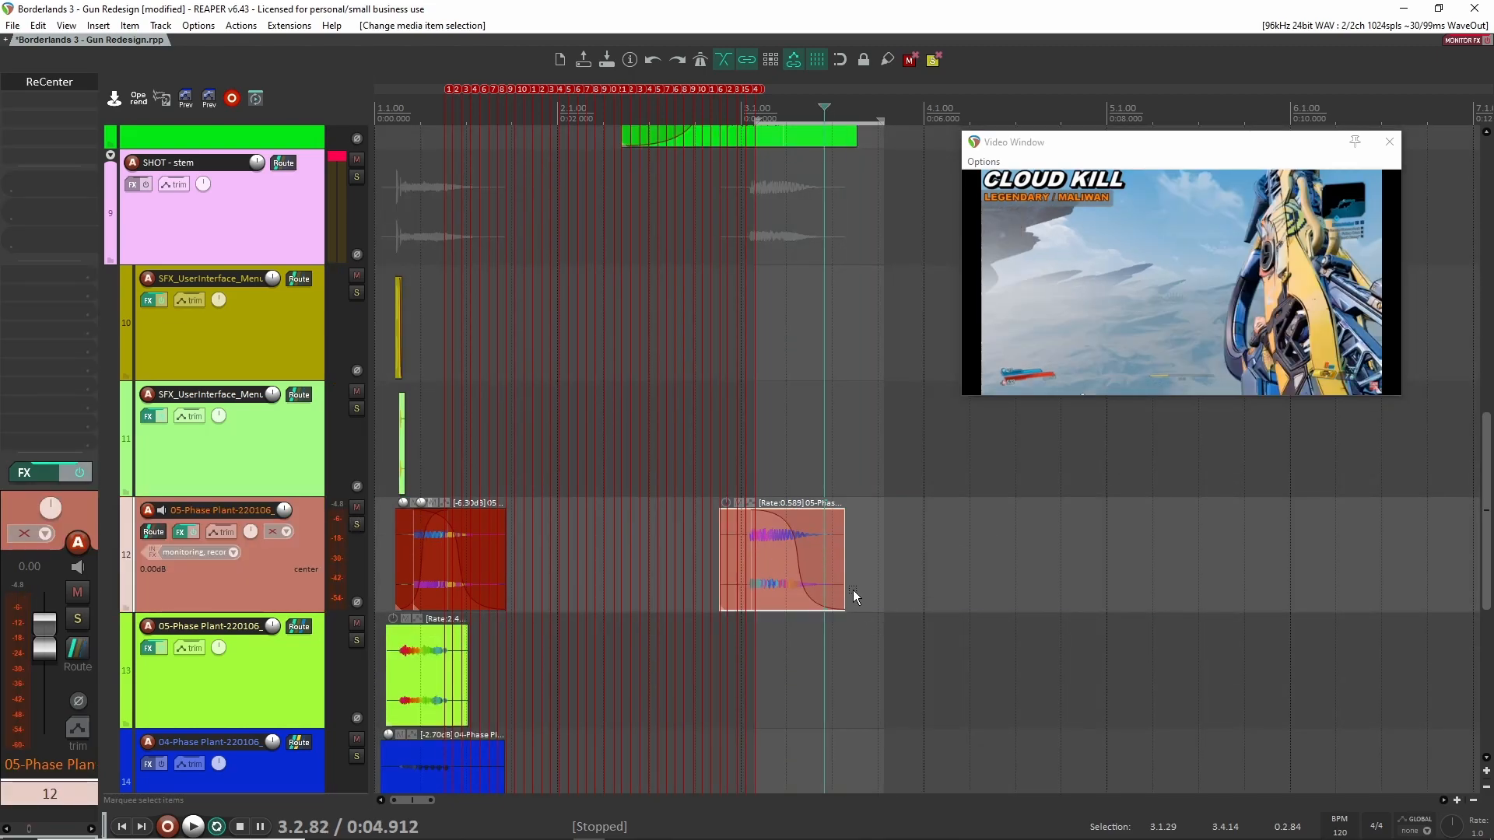
# - Mute tracks 7, 8 and 12 and play the remaining shot layers from 1.2.50
pyautogui.scroll(-5, 763, 594)
pyautogui.scroll(3, 759, 561)
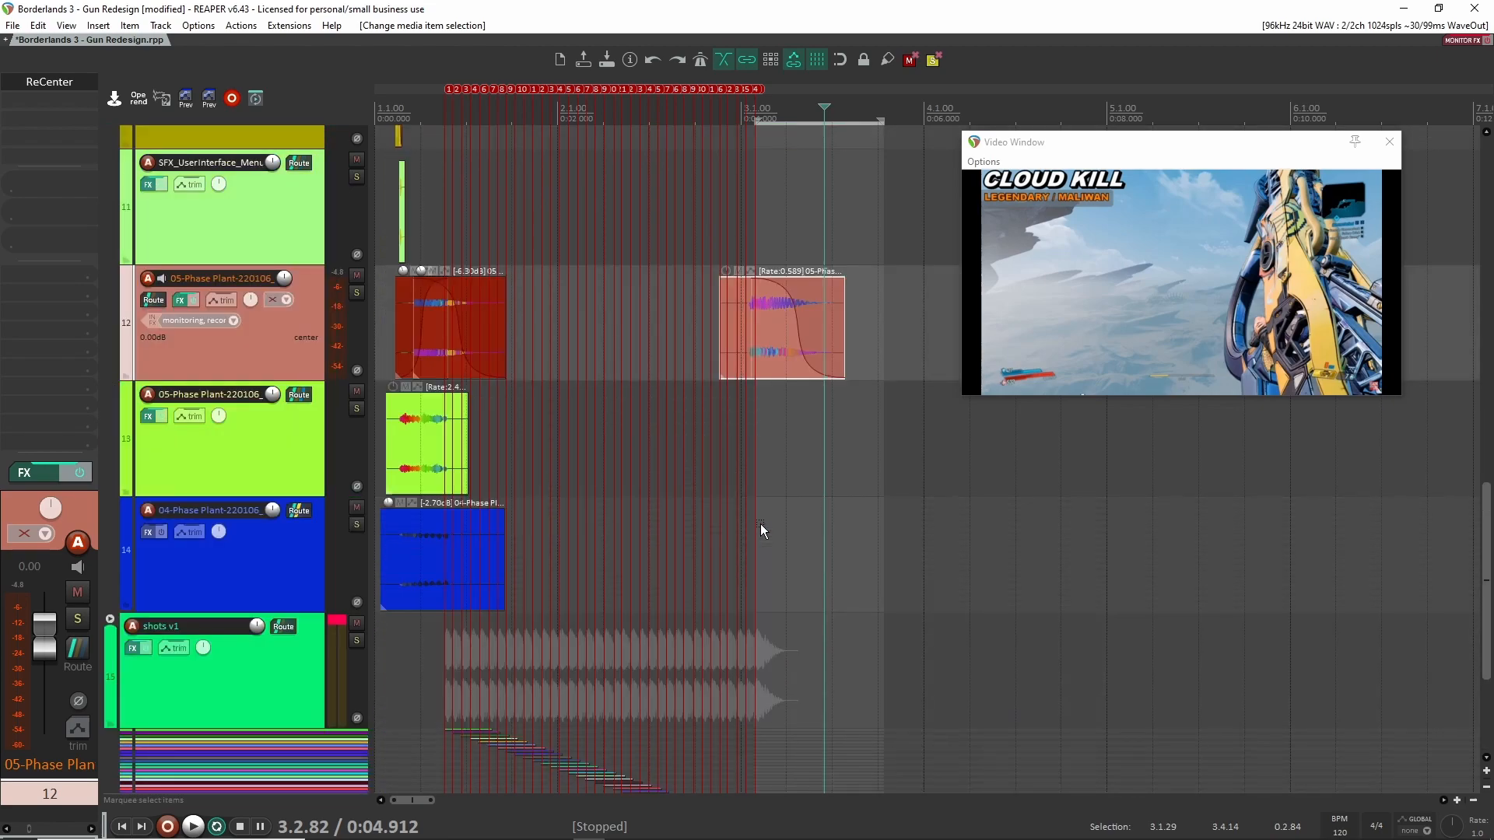
pyautogui.scroll(5, 740, 279)
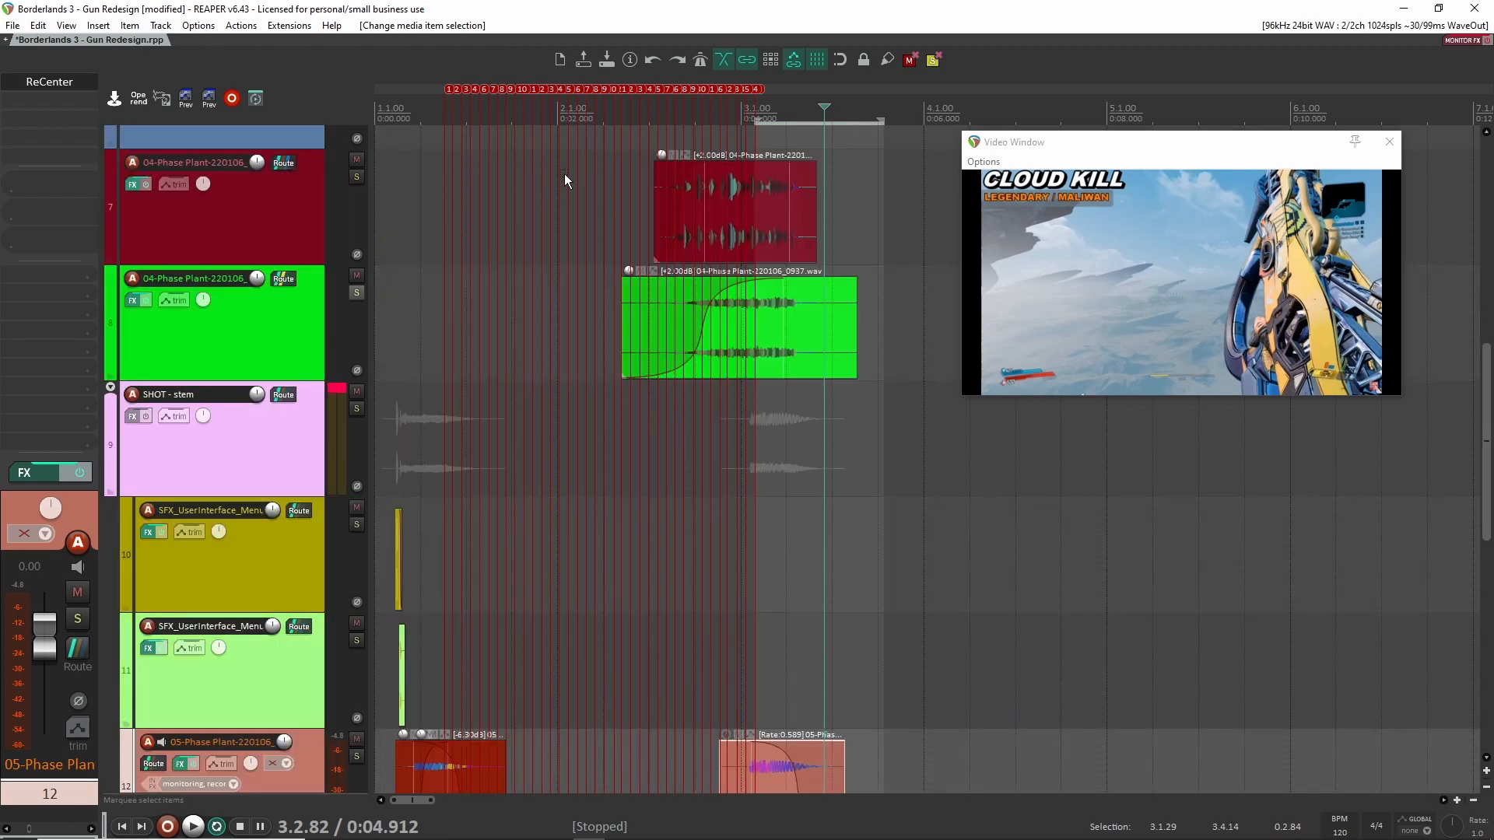
pyautogui.click(436, 165)
pyautogui.click(443, 168)
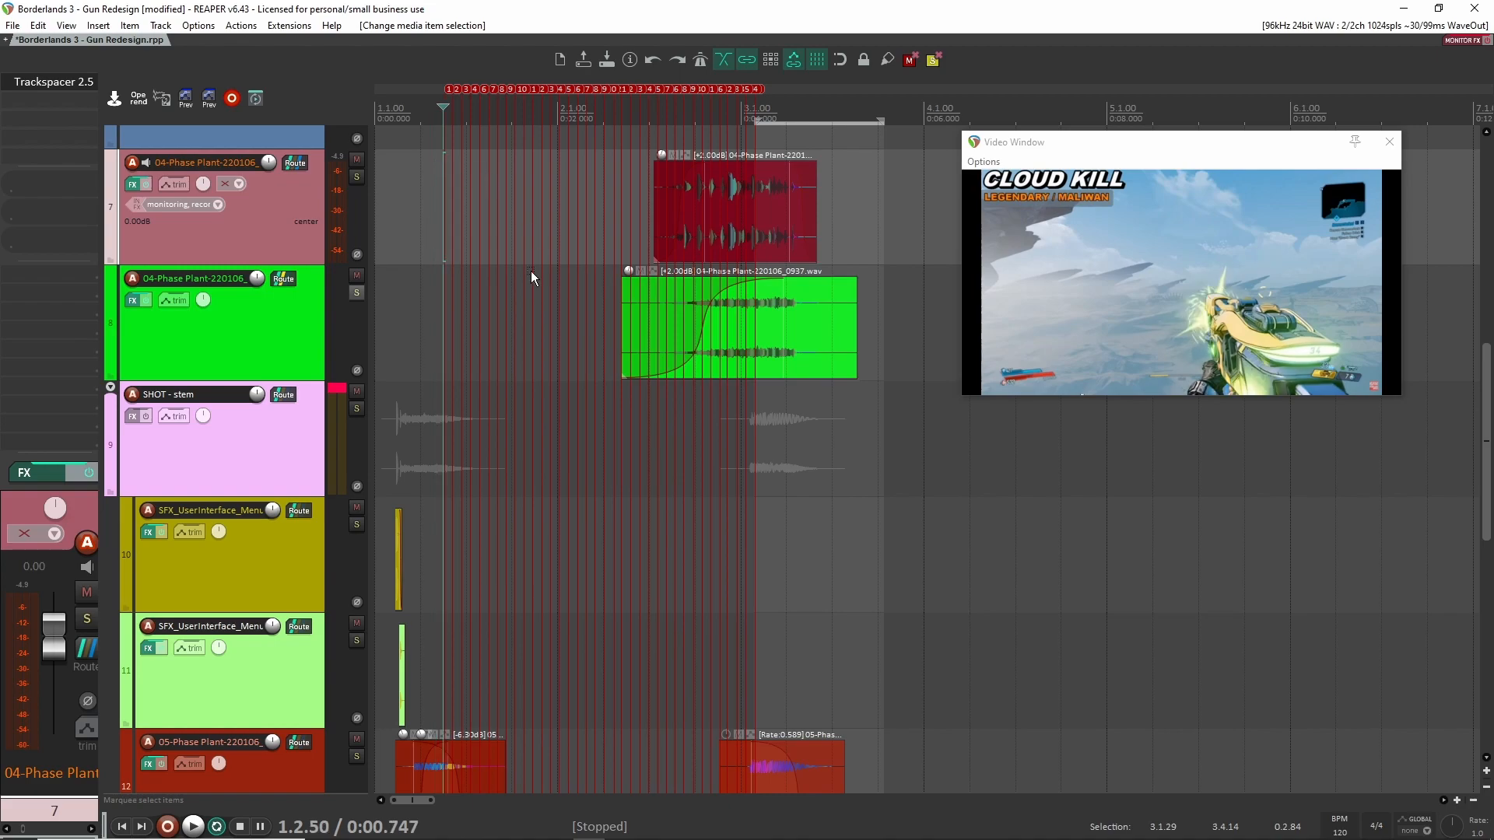
pyautogui.click(357, 160)
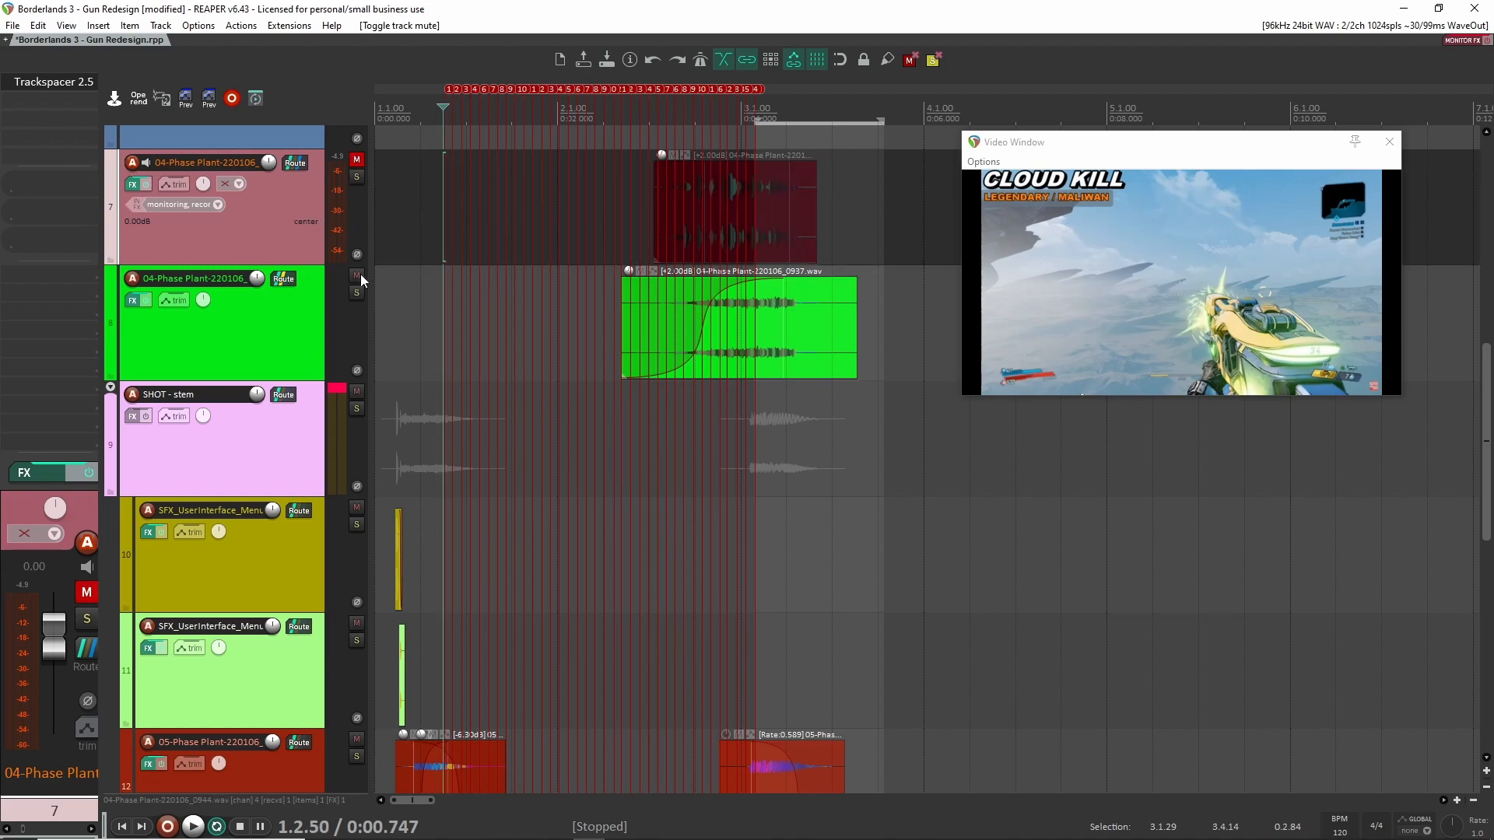
pyautogui.click(357, 276)
pyautogui.click(357, 740)
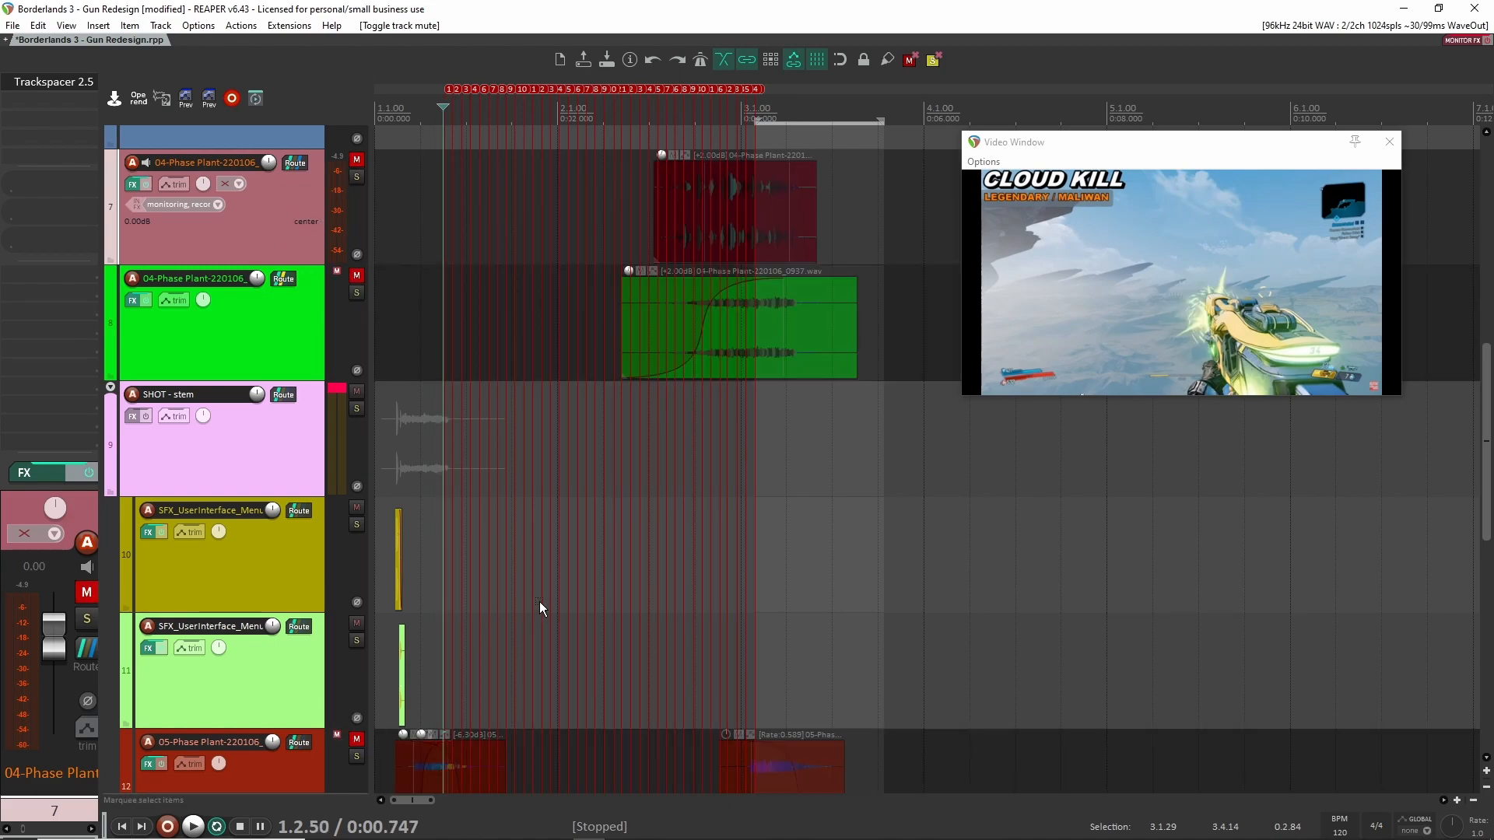
pyautogui.press('space')
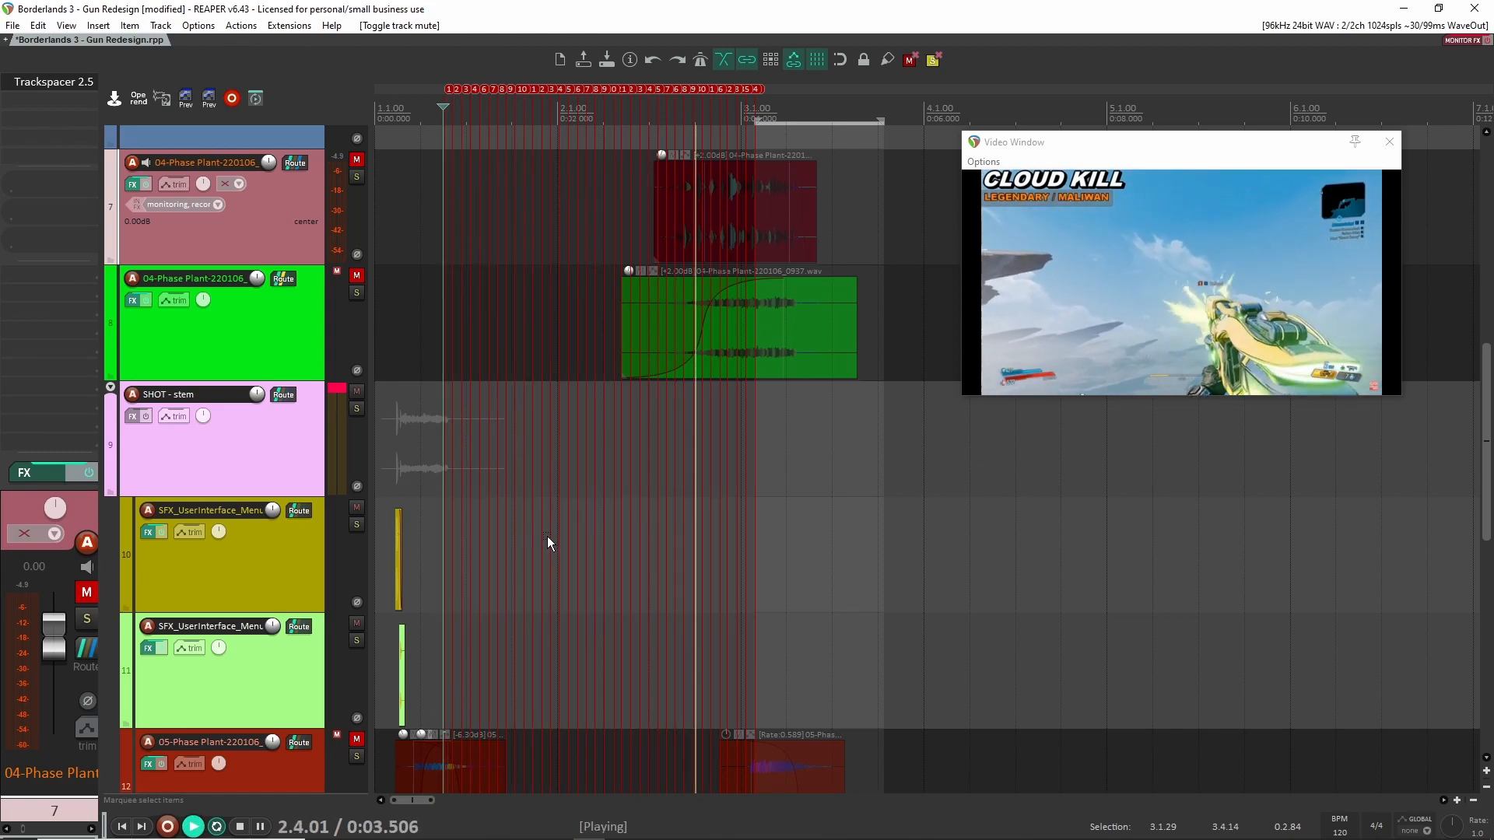
pyautogui.press('space')
# - Unmute tracks 7, 8 and 12 and replay the shots from 1.2.50 with the overheat layers included
pyautogui.click(356, 159)
pyautogui.click(357, 276)
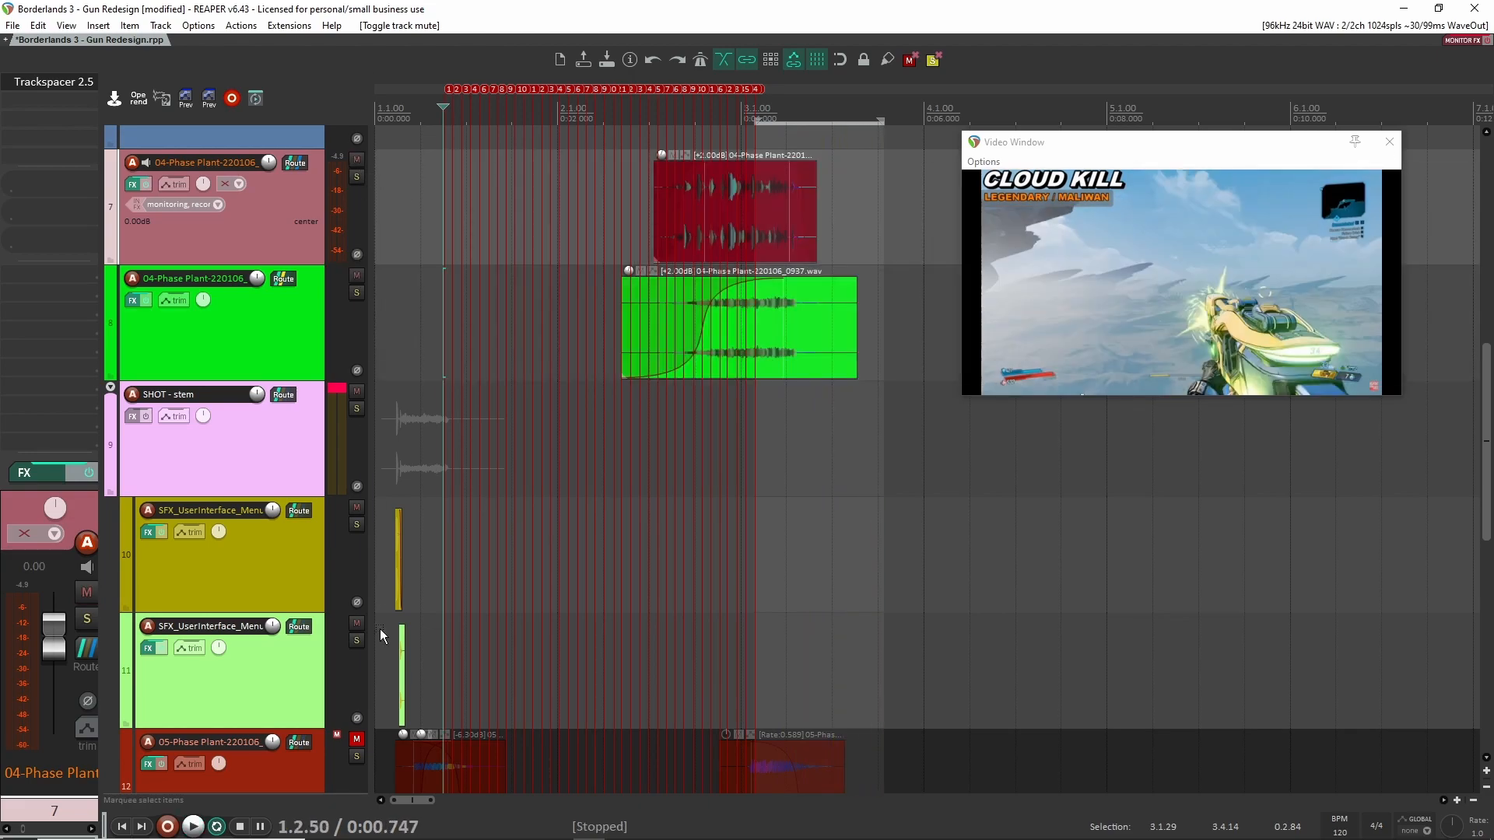
pyautogui.click(356, 740)
pyautogui.press('space')
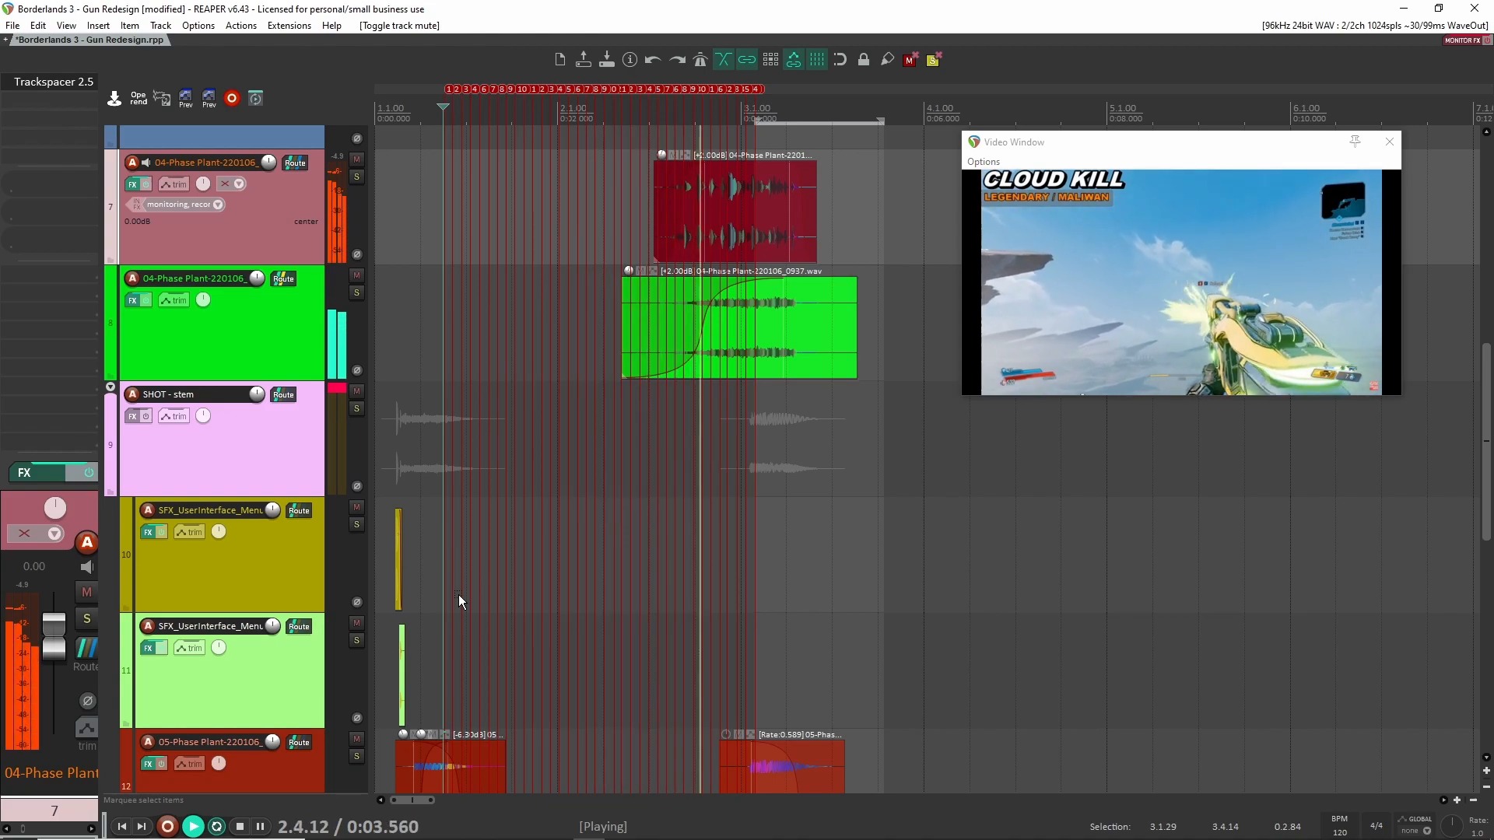
pyautogui.press('space')
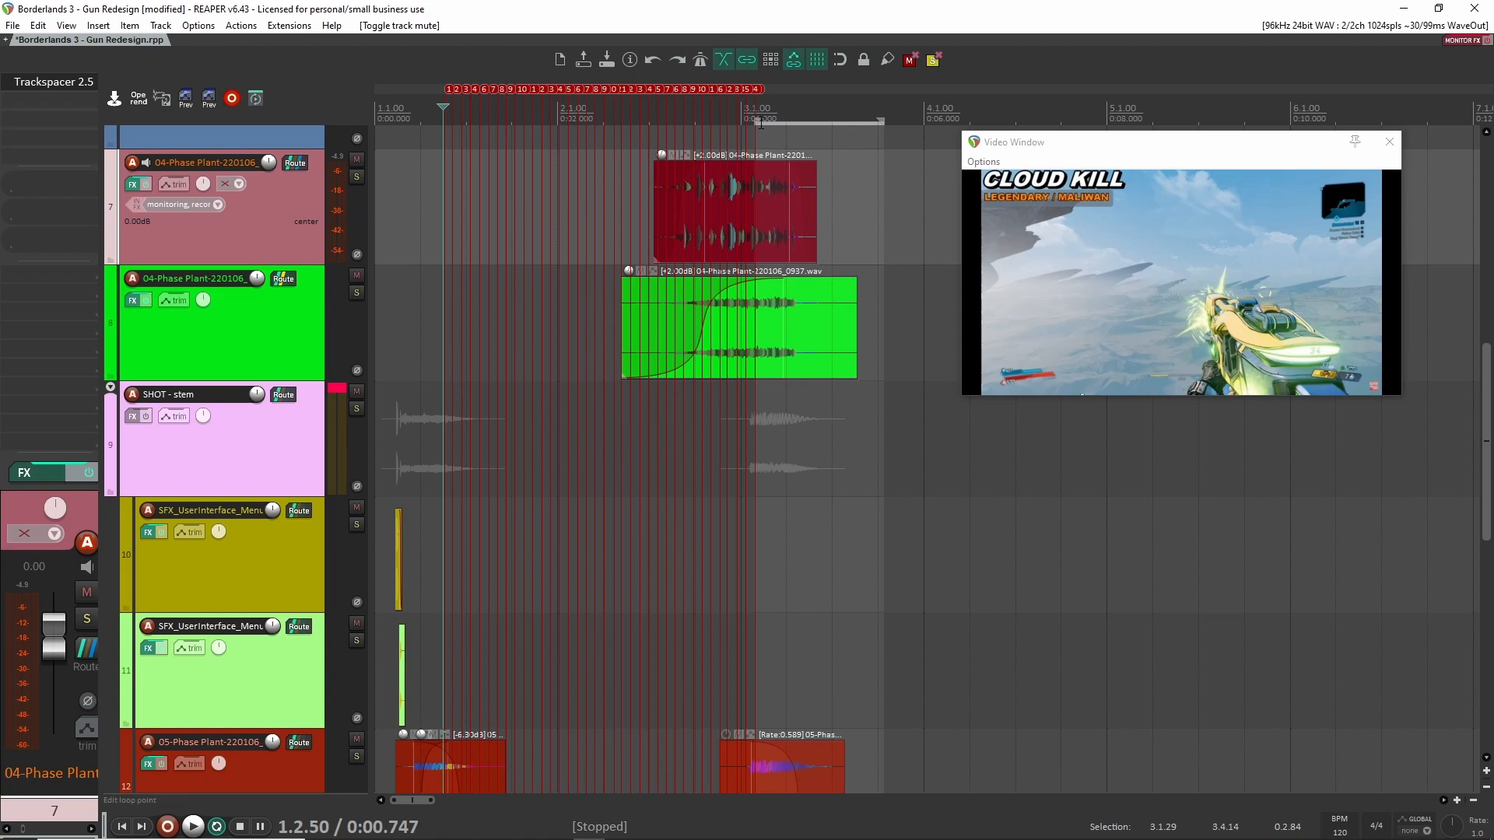
# - Extend the start of the time selection to 1.1.00 and examine the Symphony3D reverb settings on the shots v1 track
pyautogui.moveTo(754, 120); pyautogui.dragTo(377, 121)
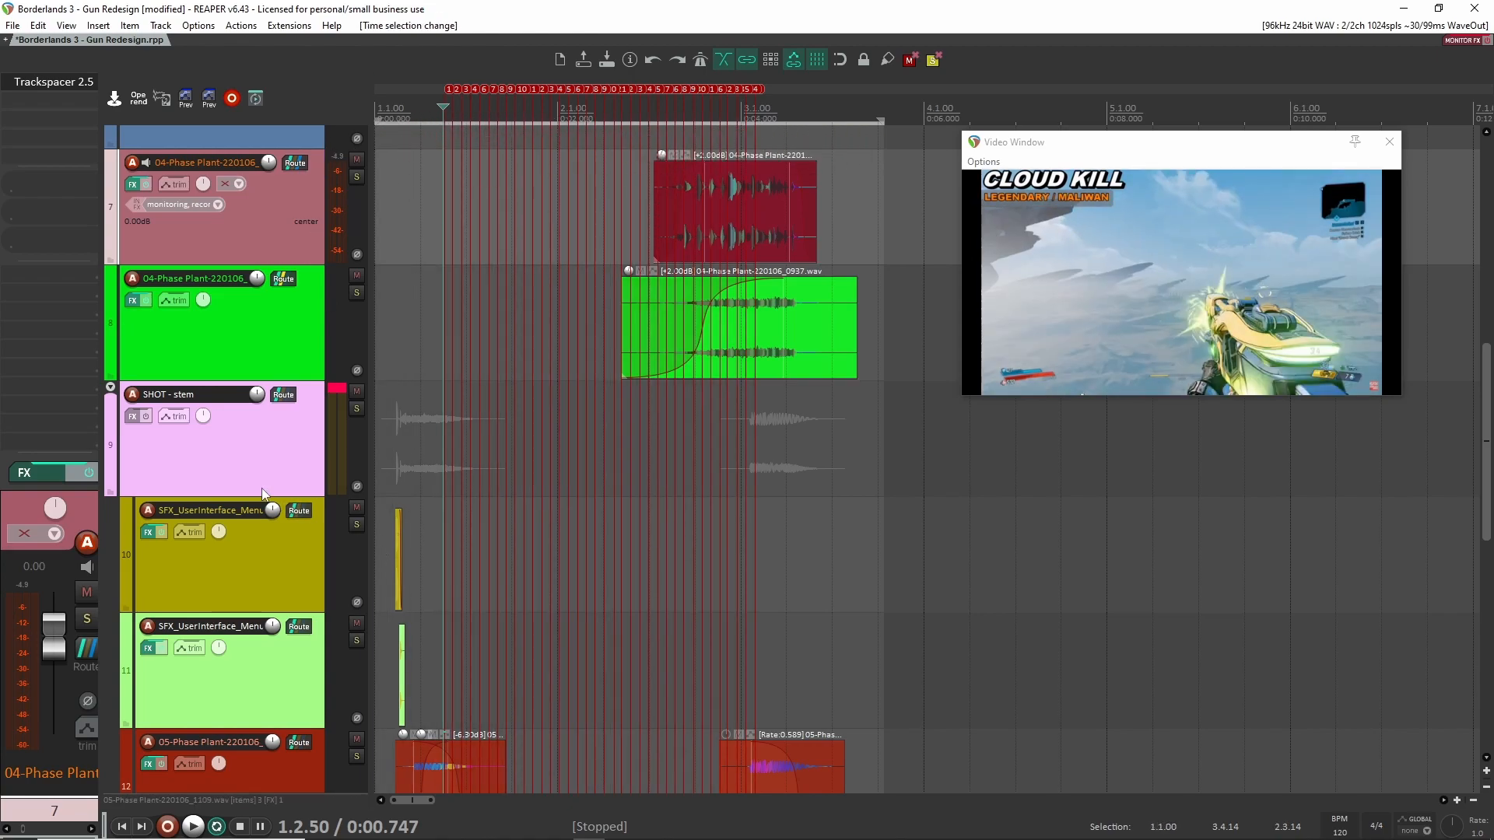
pyautogui.click(272, 459)
pyautogui.scroll(-6, 269, 506)
pyautogui.click(264, 557)
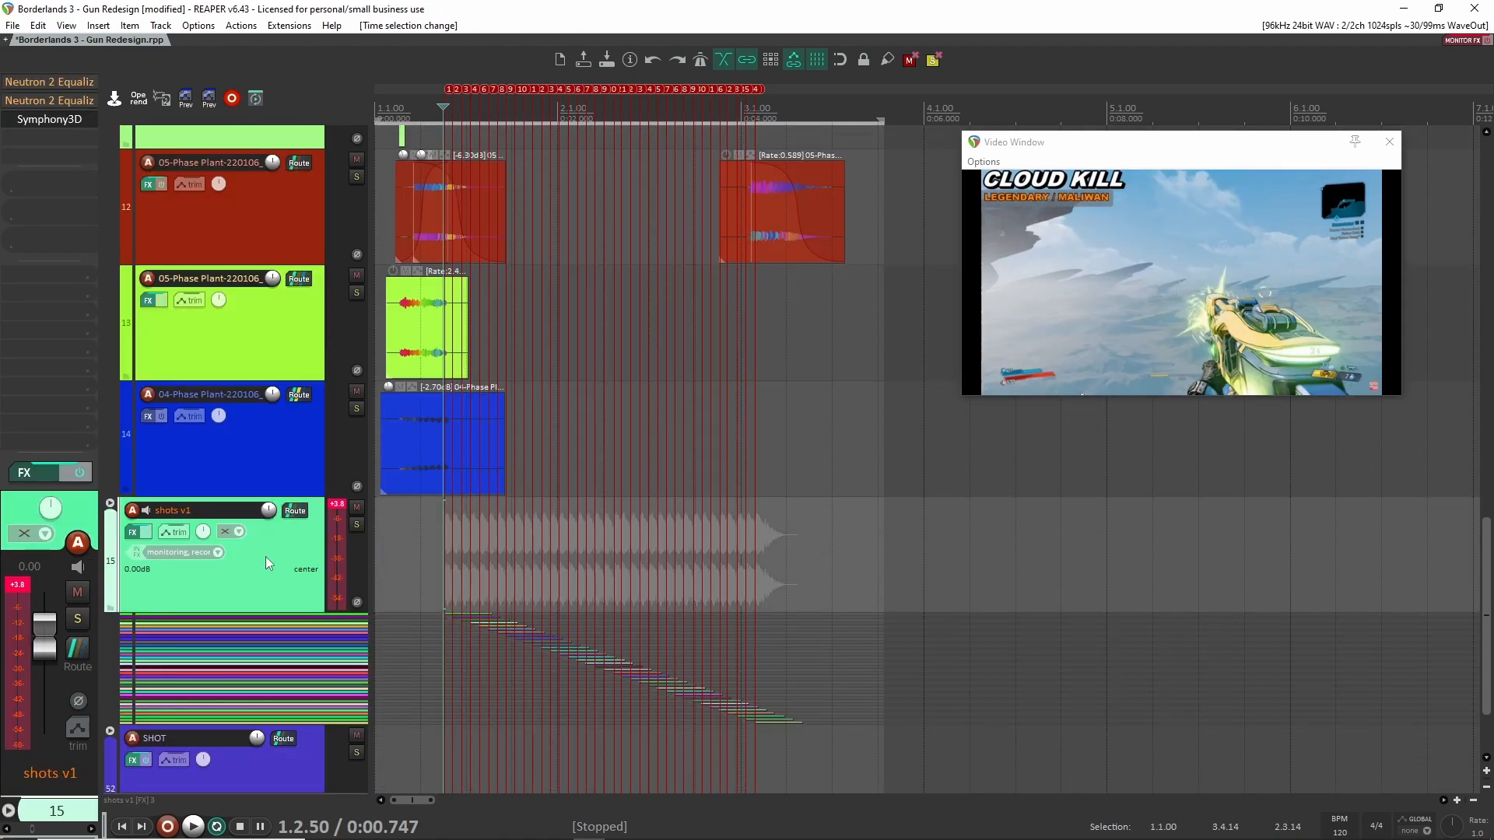
pyautogui.click(50, 120)
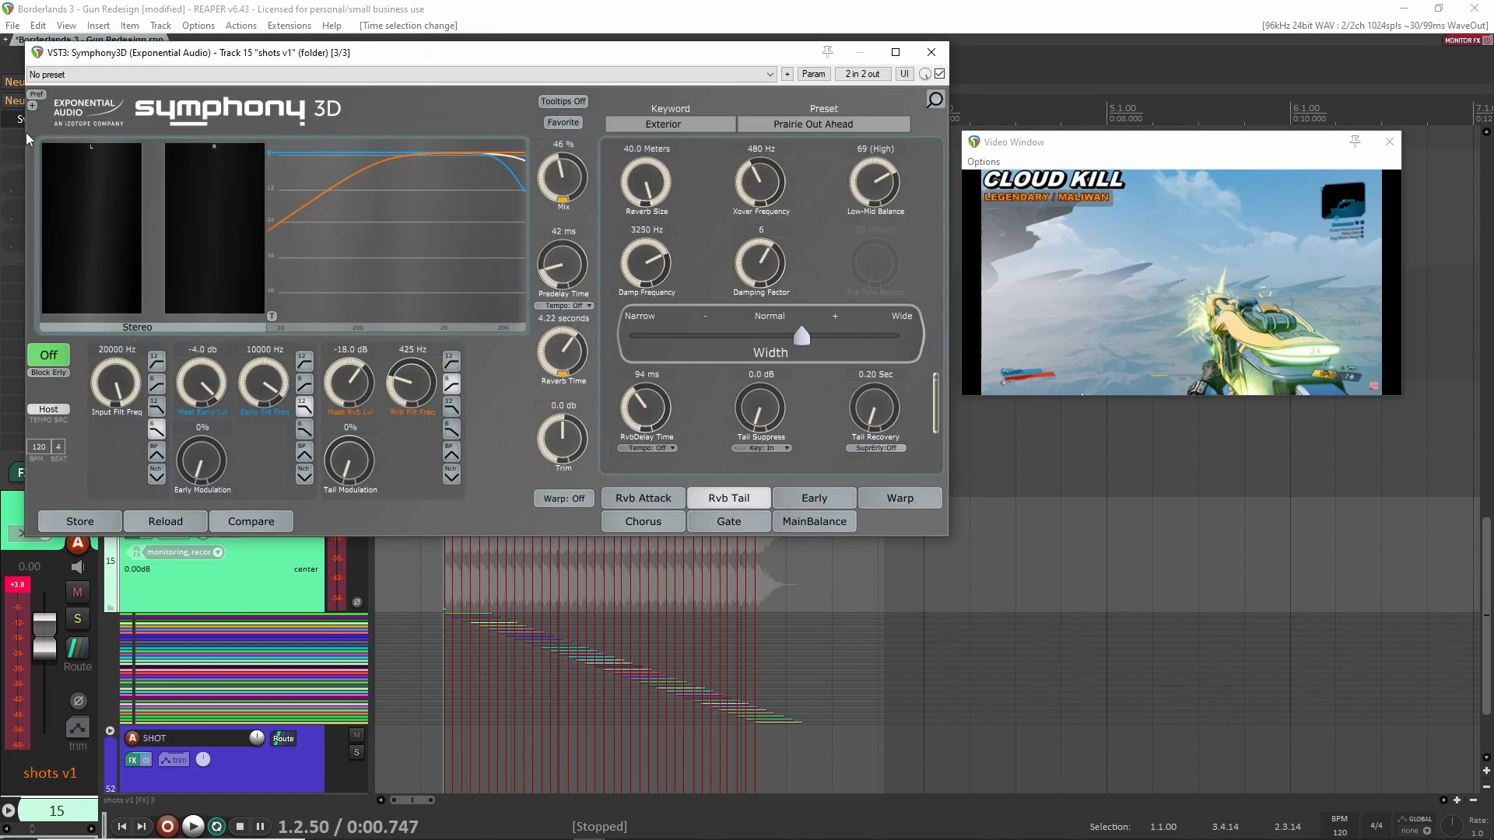
pyautogui.moveTo(477, 51); pyautogui.dragTo(593, 128)
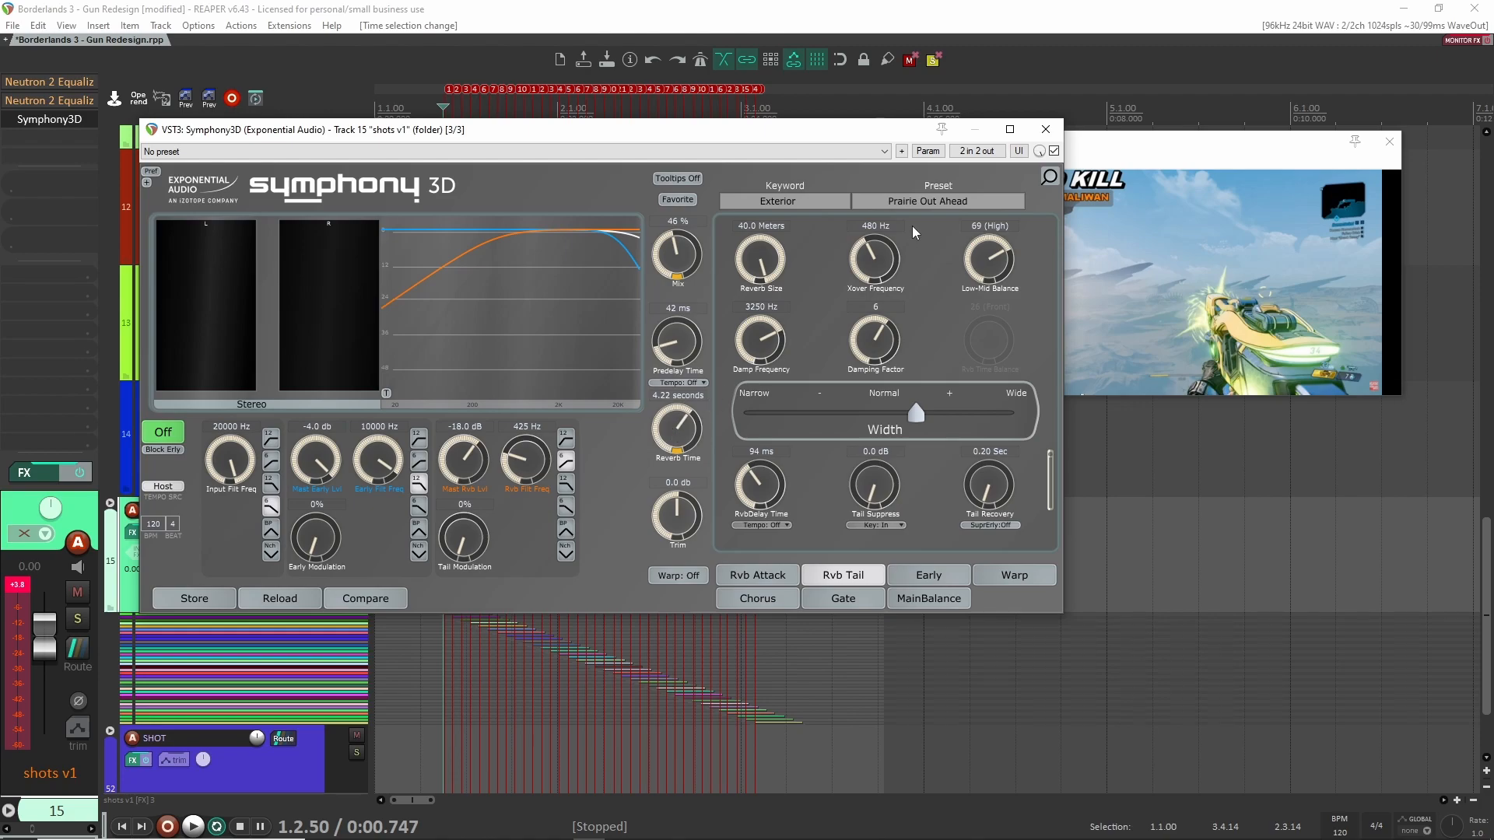
pyautogui.click(1045, 129)
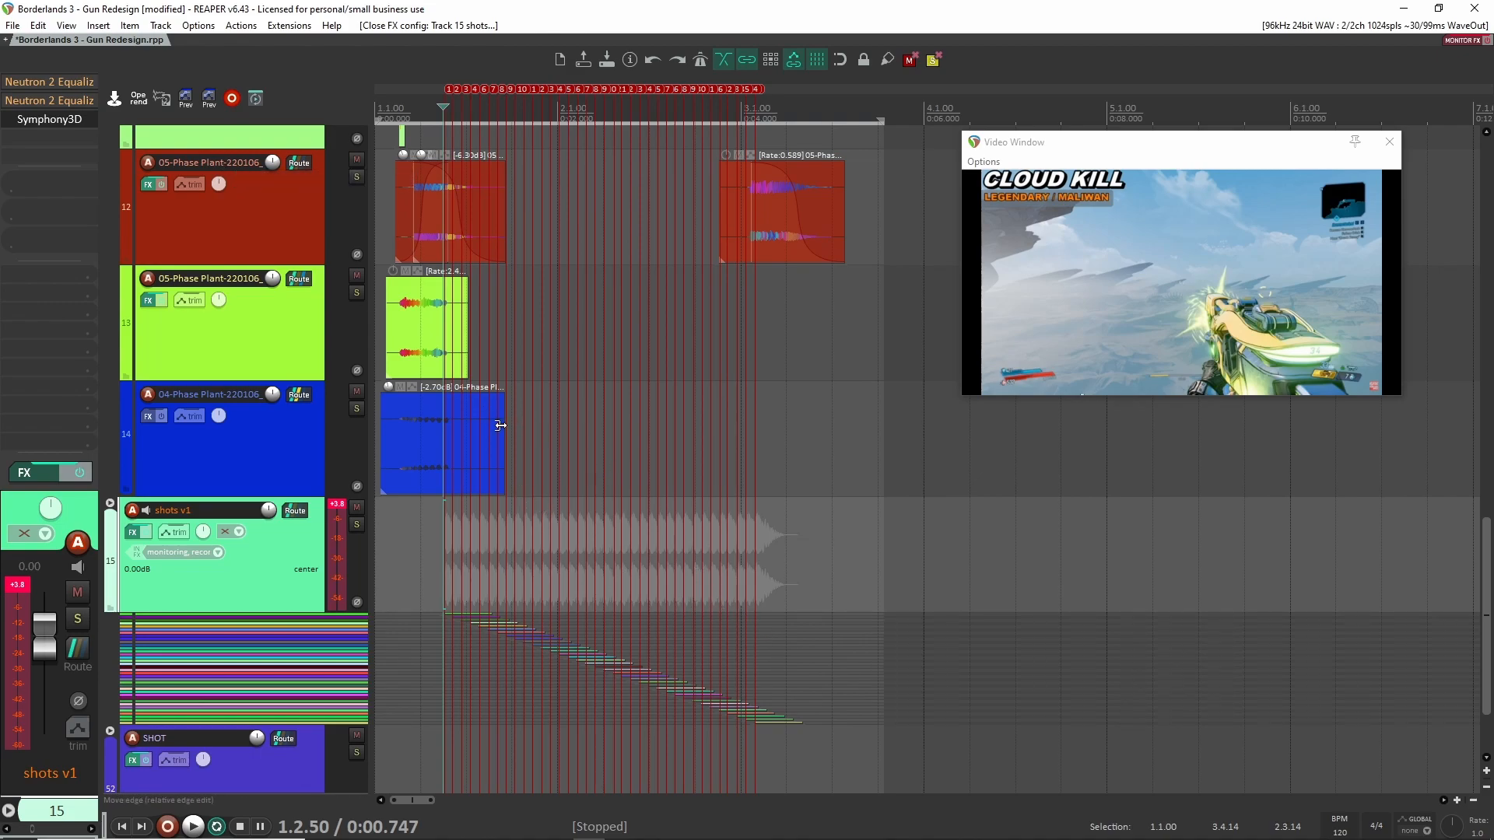
# - Play the mix from 1.2.50 to hear the reverb on the shots
pyautogui.press('space')
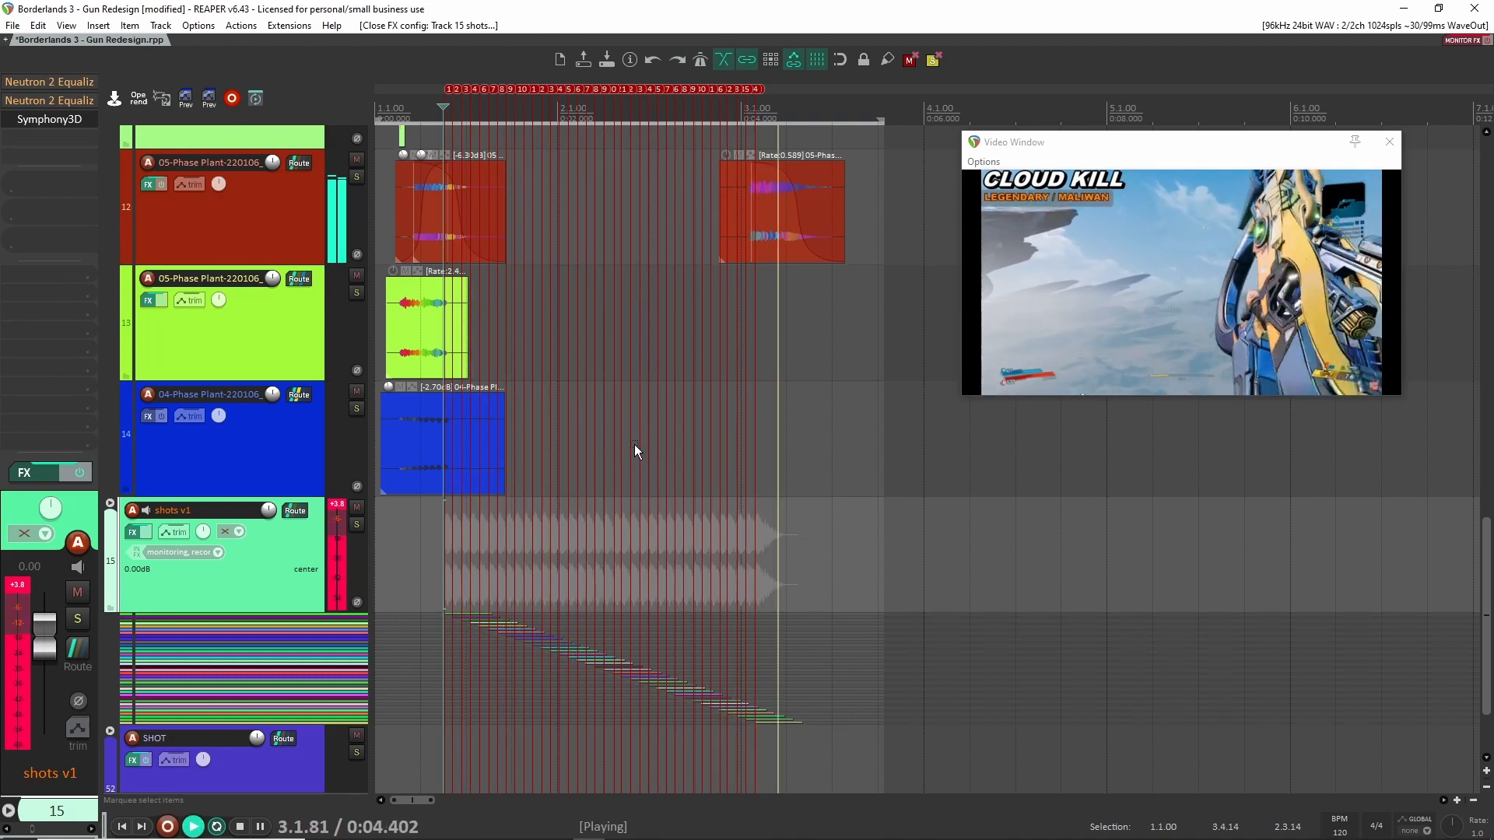
pyautogui.press('space')
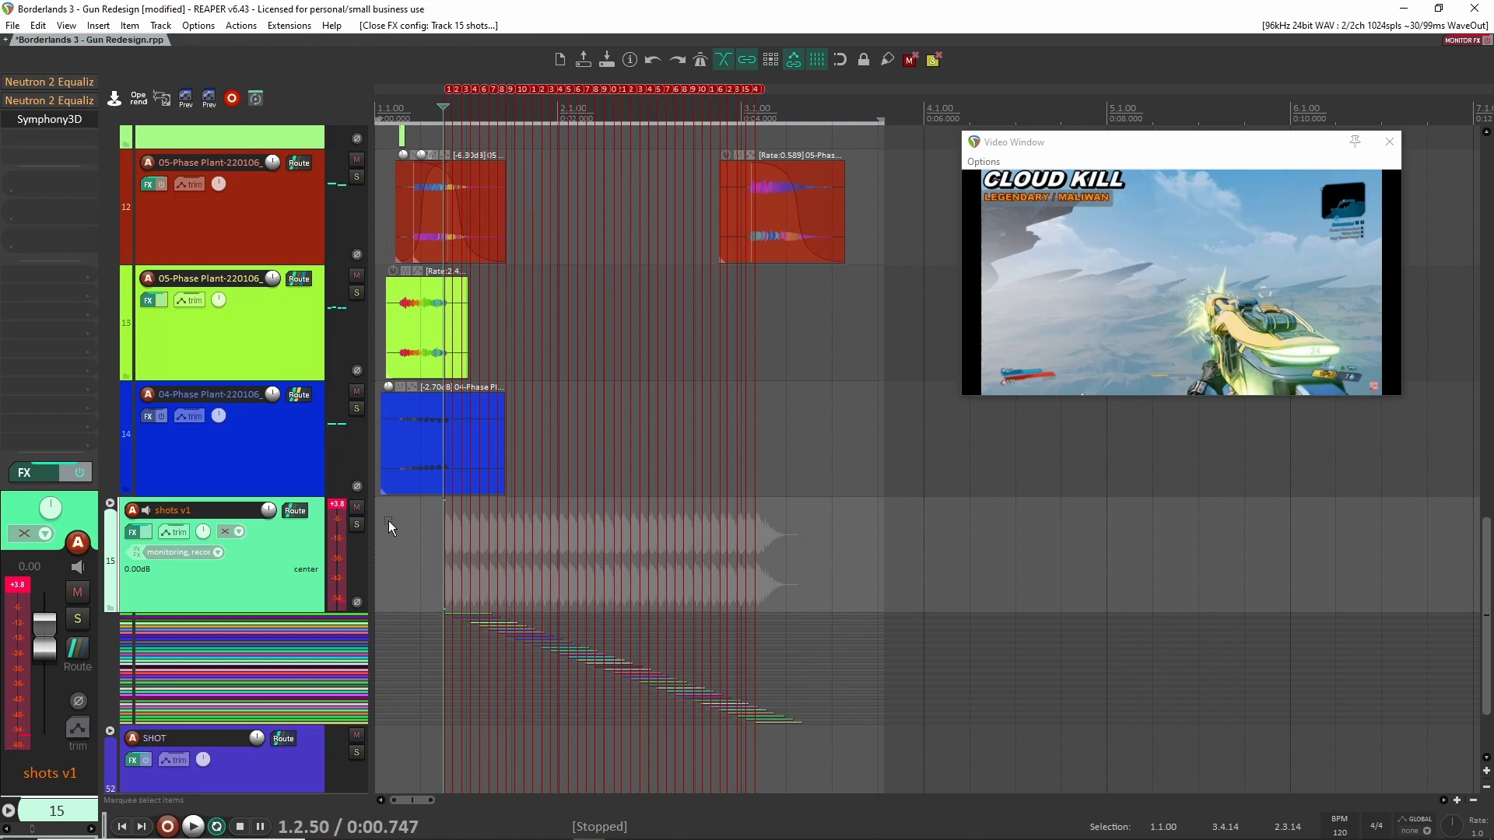
# - Return to the project start, look over the track stack and play the full mix from there
pyautogui.click(381, 512)
pyautogui.scroll(4, 386, 521)
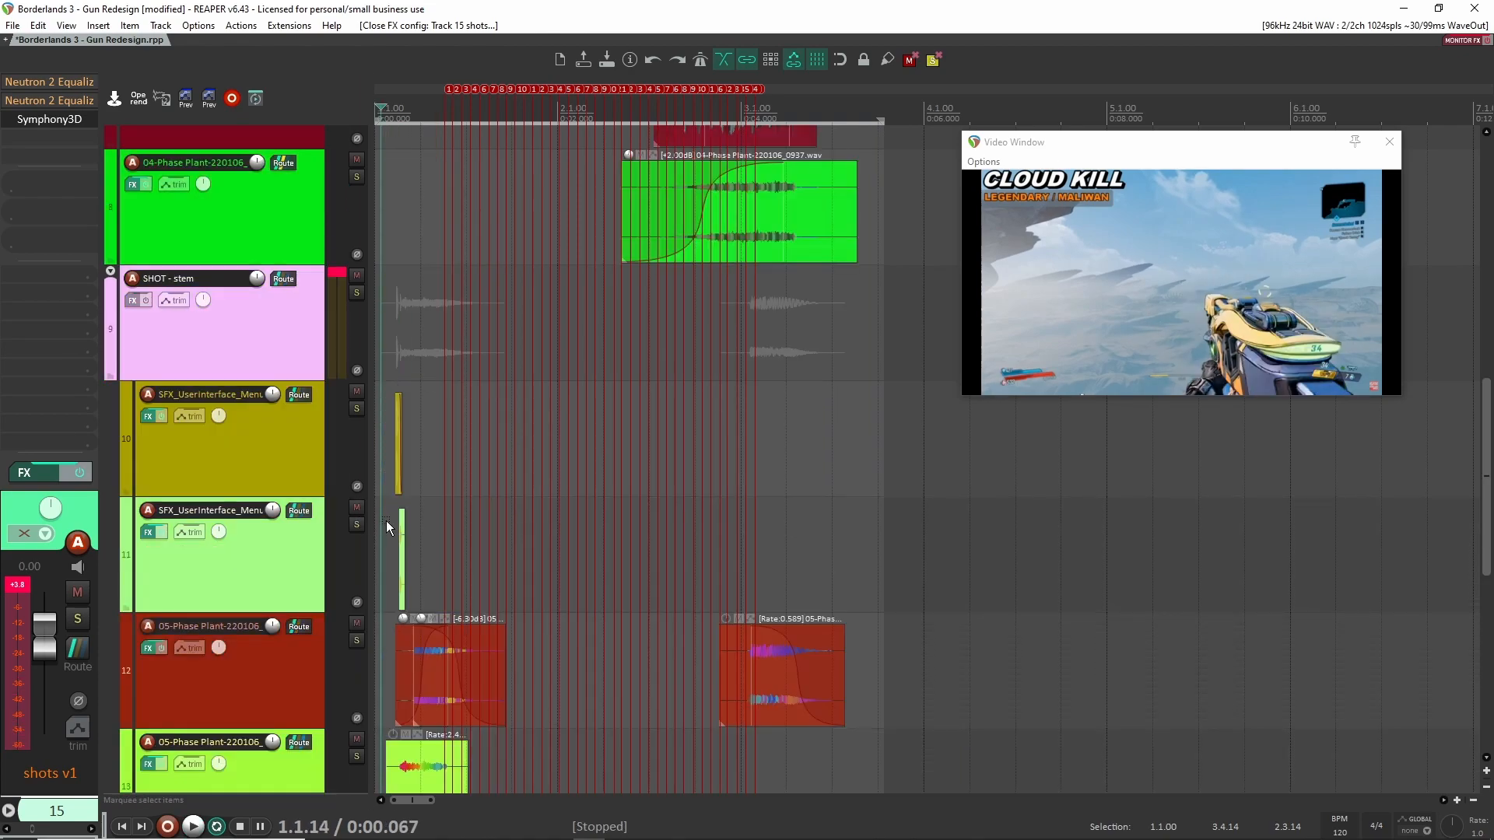
pyautogui.press('Home')
pyautogui.scroll(7, 616, 380)
pyautogui.scroll(-7, 618, 409)
pyautogui.scroll(7, 608, 407)
pyautogui.scroll(-6, 604, 405)
pyautogui.scroll(6, 601, 406)
pyautogui.press('space')
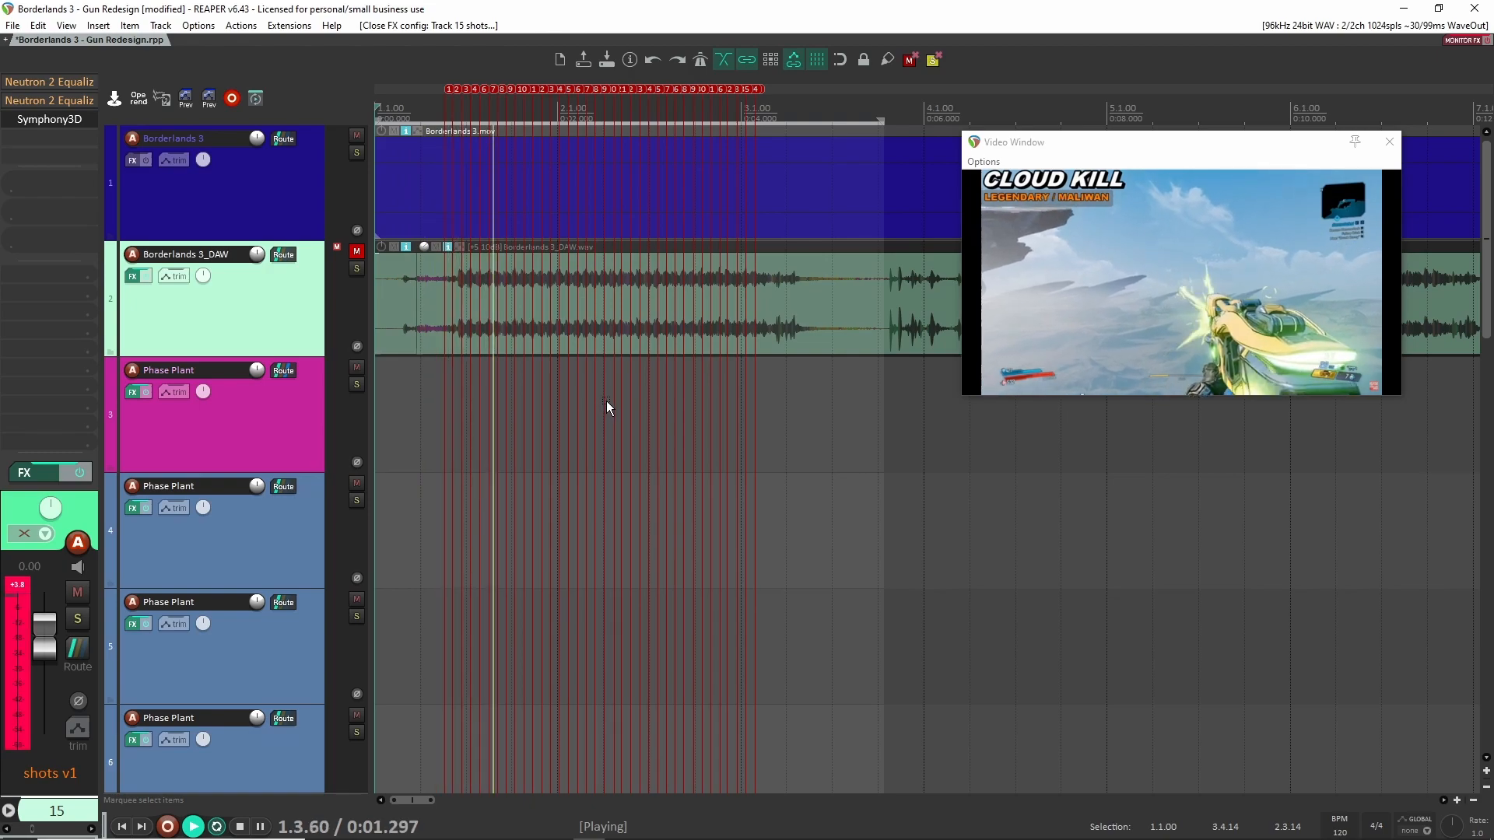